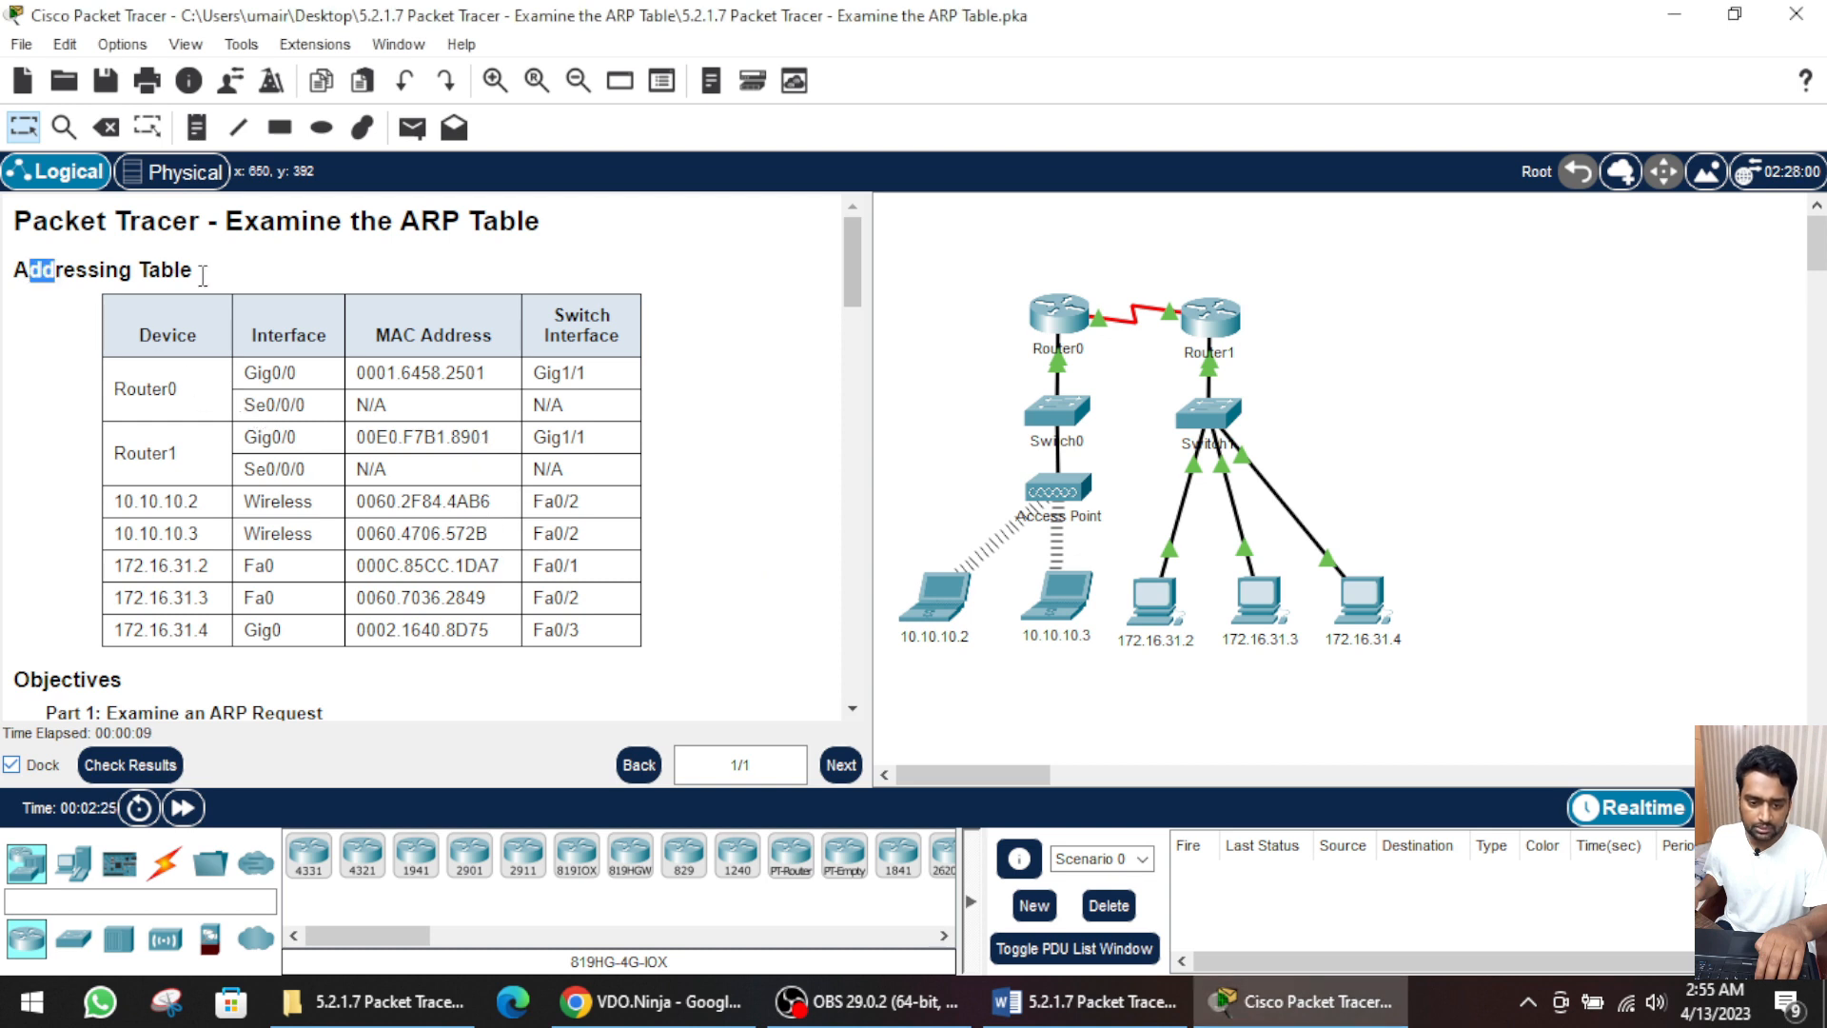
- Review the activity's addressing table, objectives, background and the Part 1, Step 1 instructions on generating ARP requests
left_click_drag(29, 271, 202, 274)
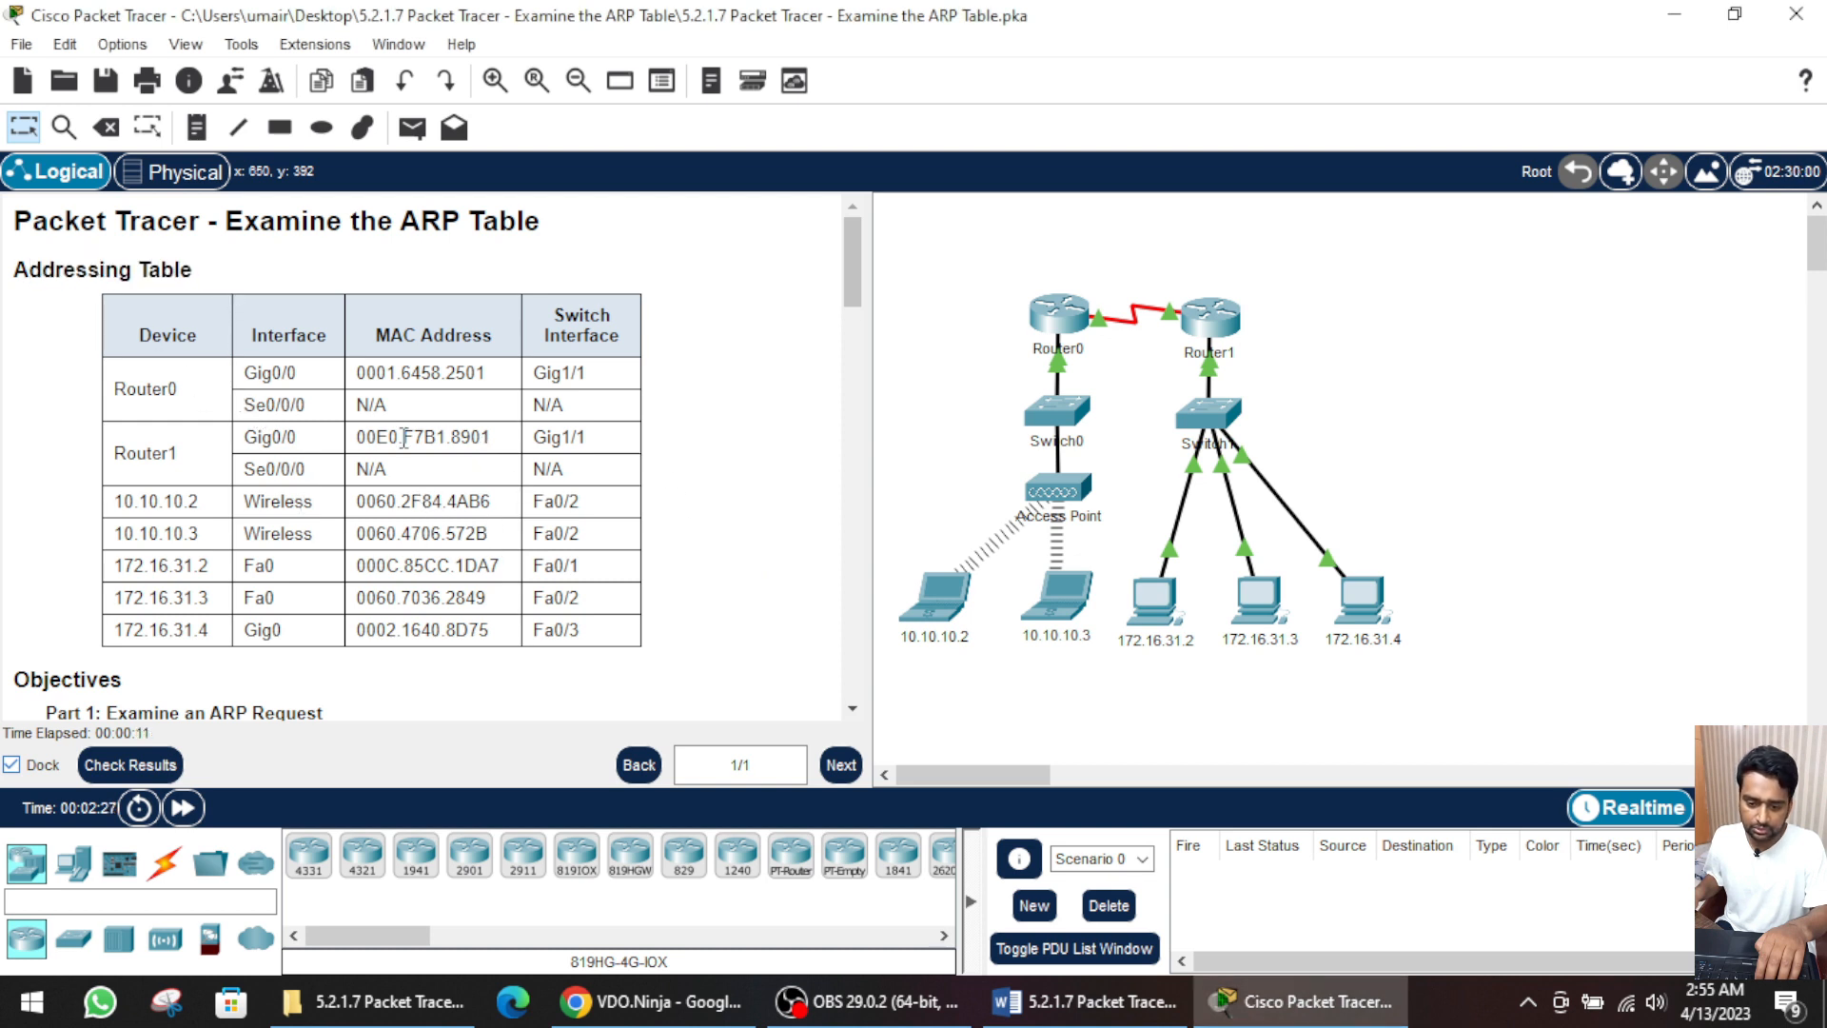
scroll(265, 468, "down", 3)
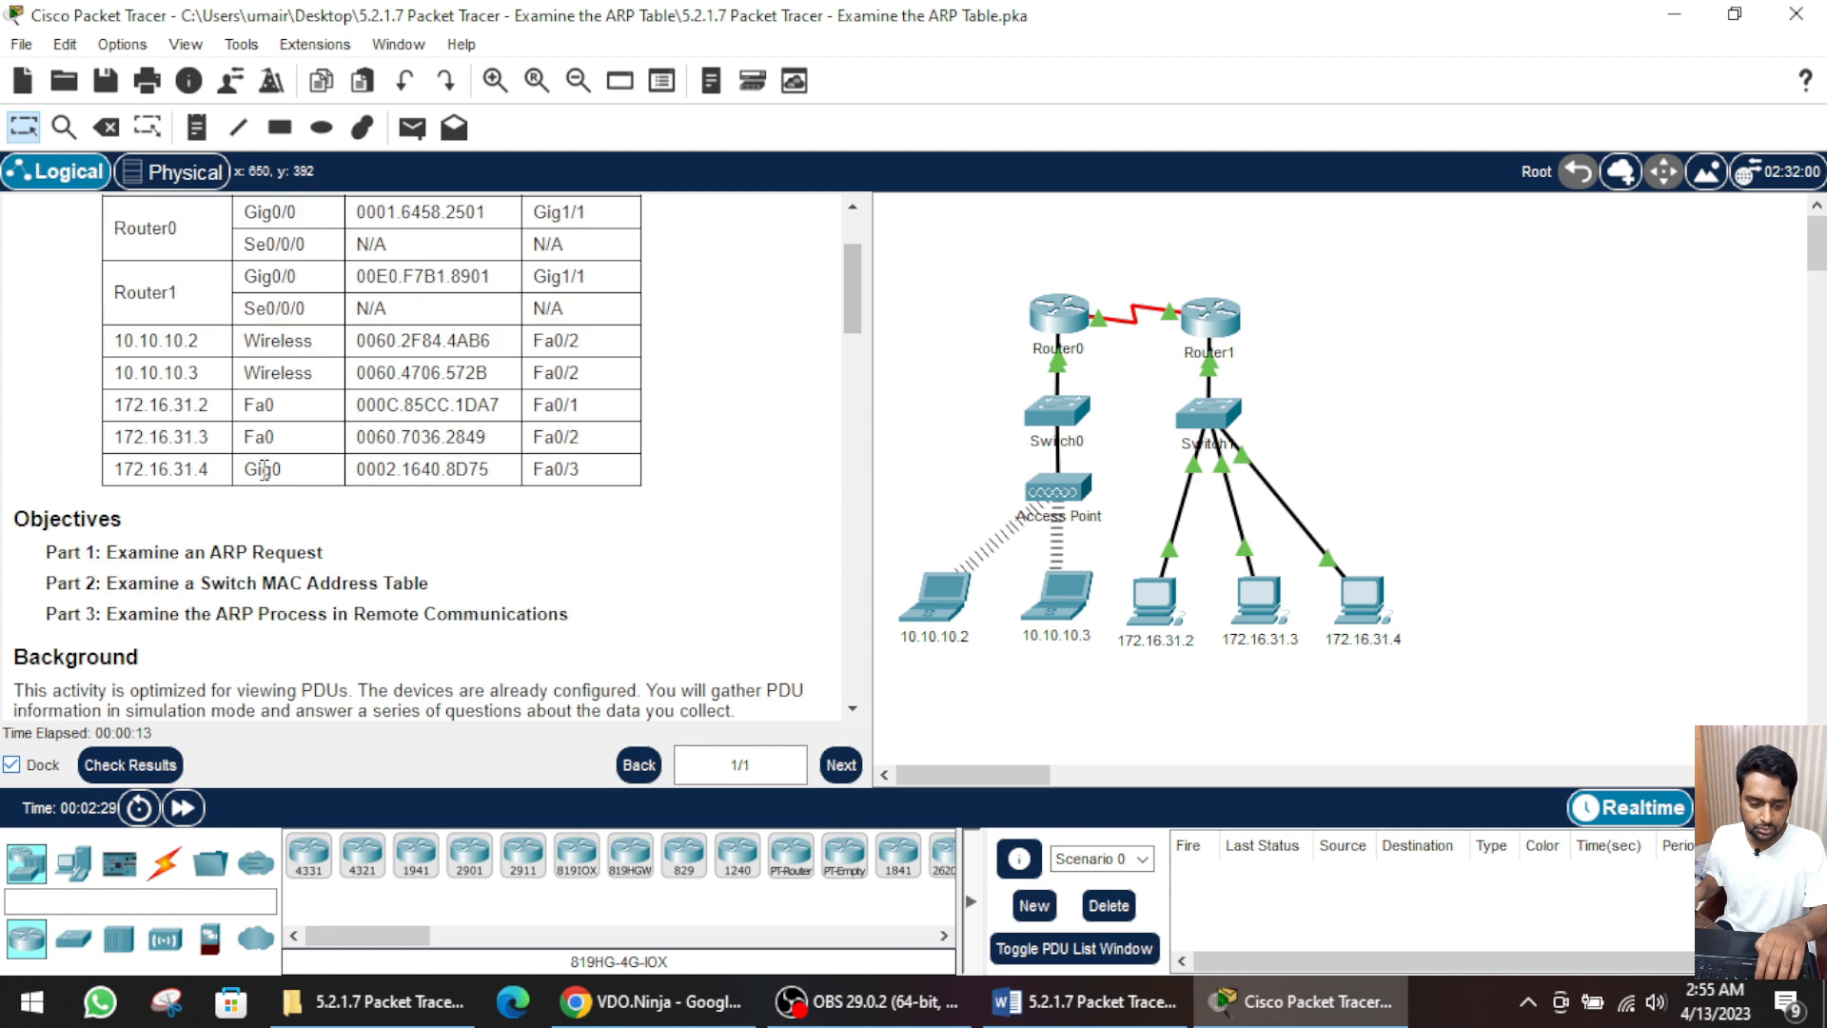
left_click_drag(96, 561, 62, 565)
left_click(142, 571)
scroll(143, 576, "down", 4)
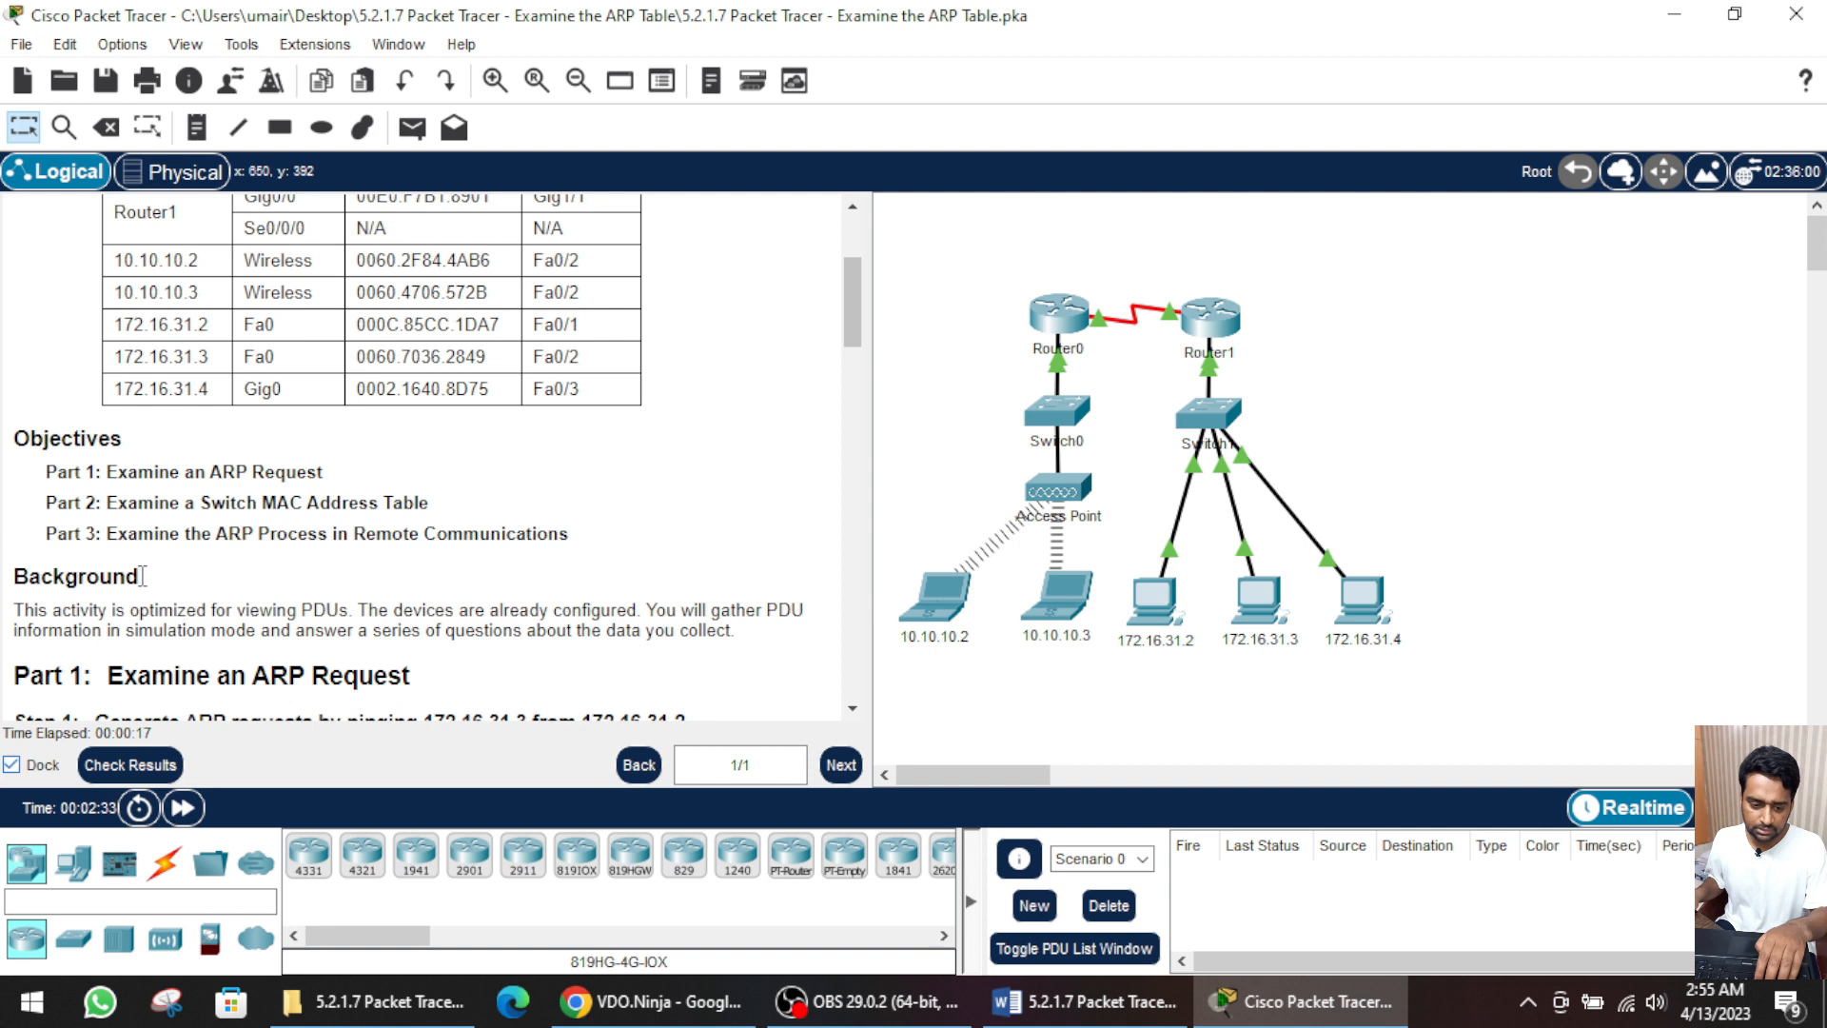
scroll(143, 582, "down", 1)
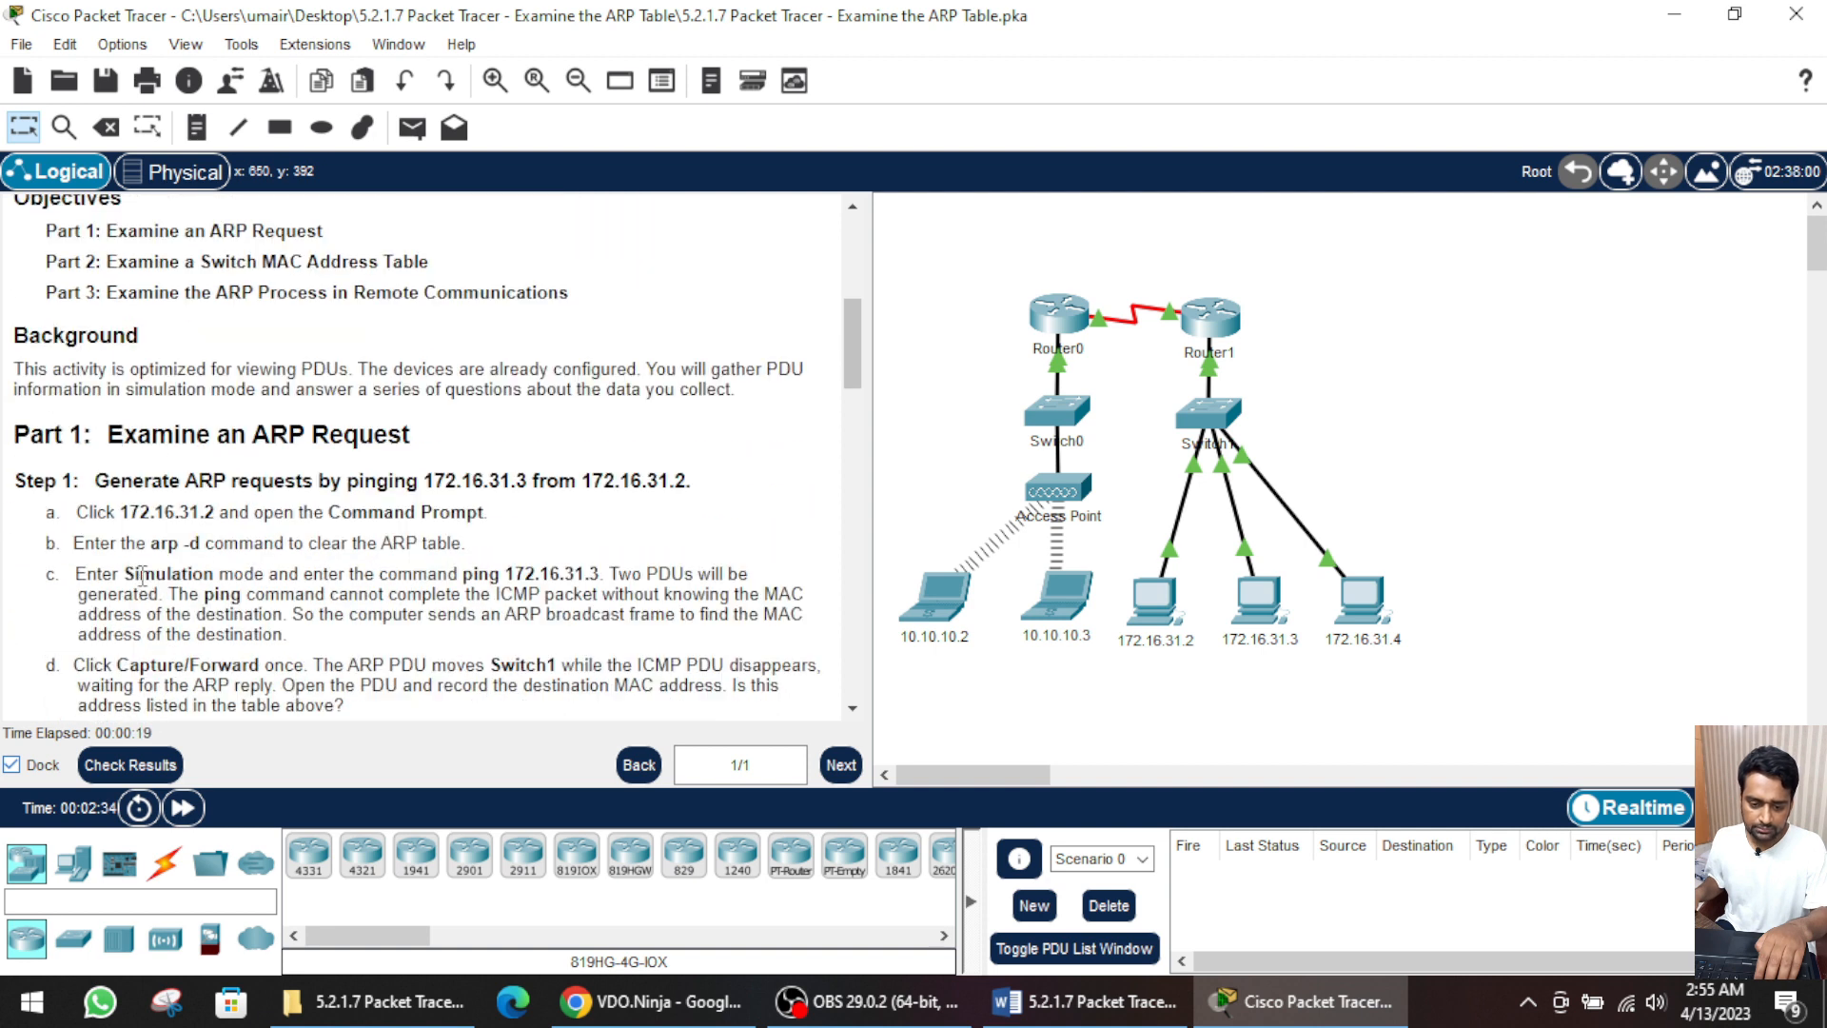
scroll(276, 525, "down", 1)
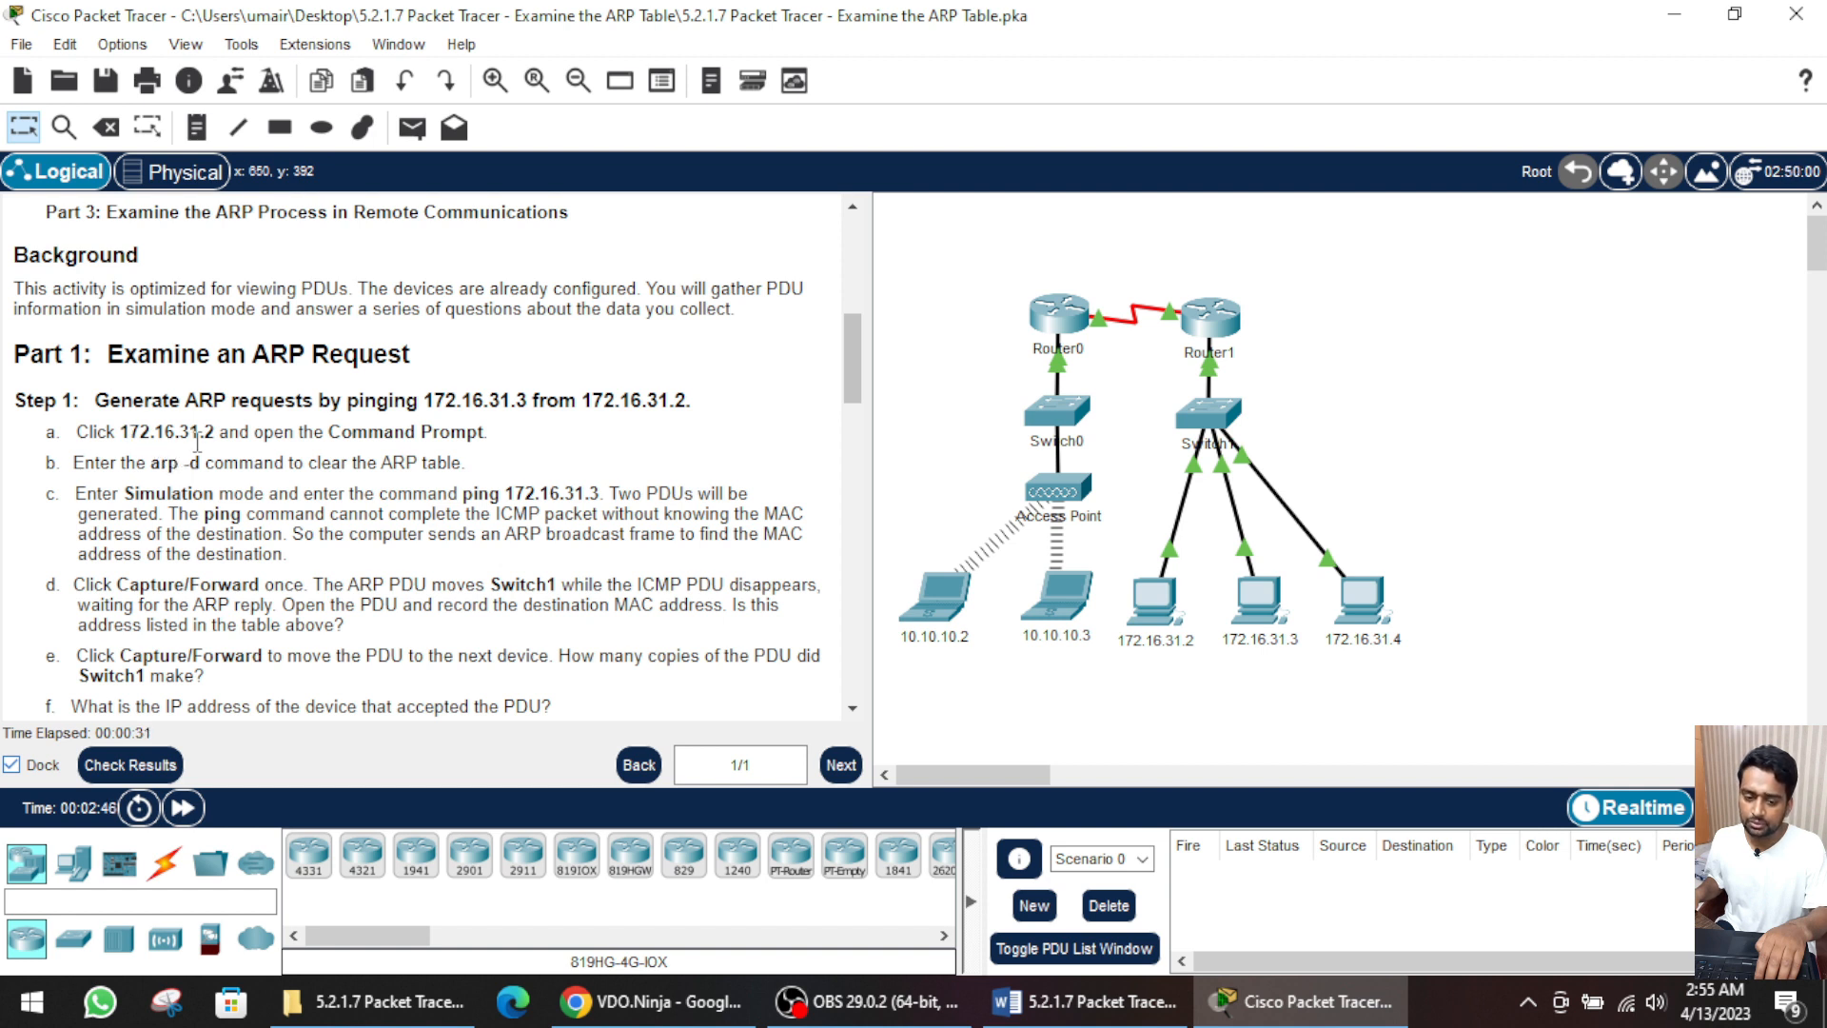
- Open the Command Prompt on PC 172.16.31.2 and clear its ARP table with arp -d
left_click(1157, 601)
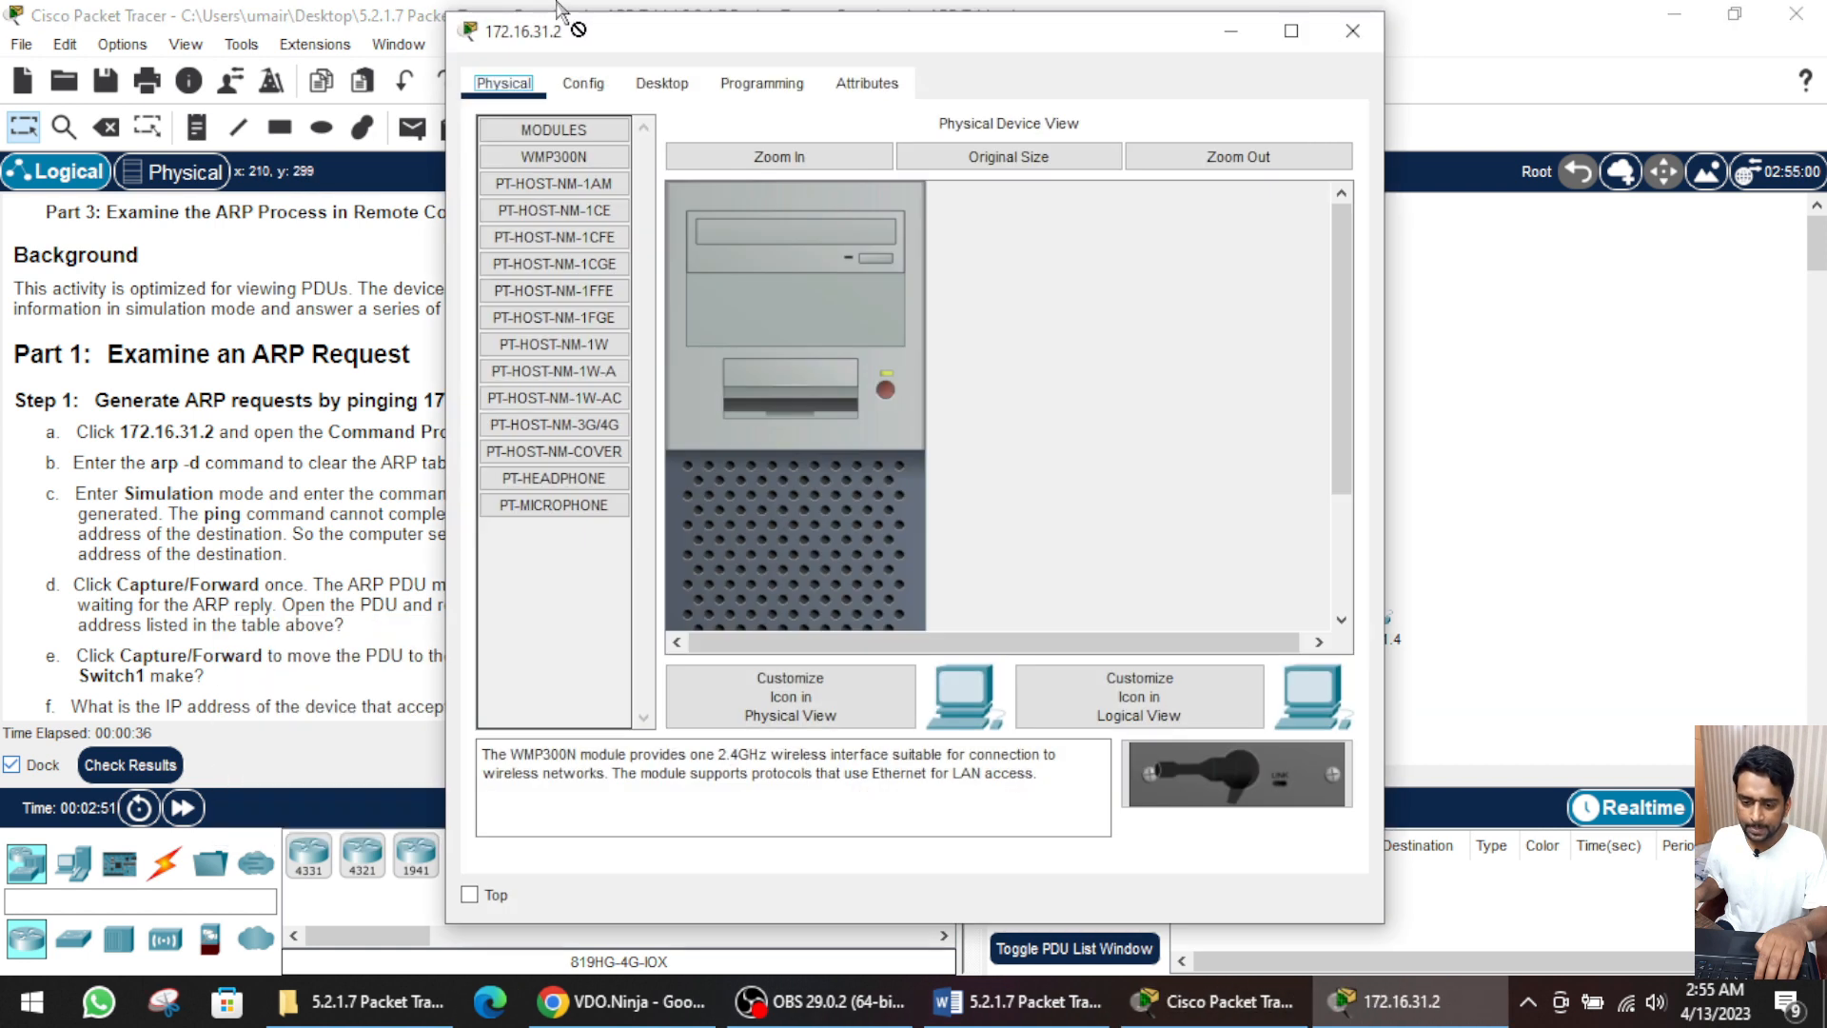
left_click_drag(614, 49, 964, 58)
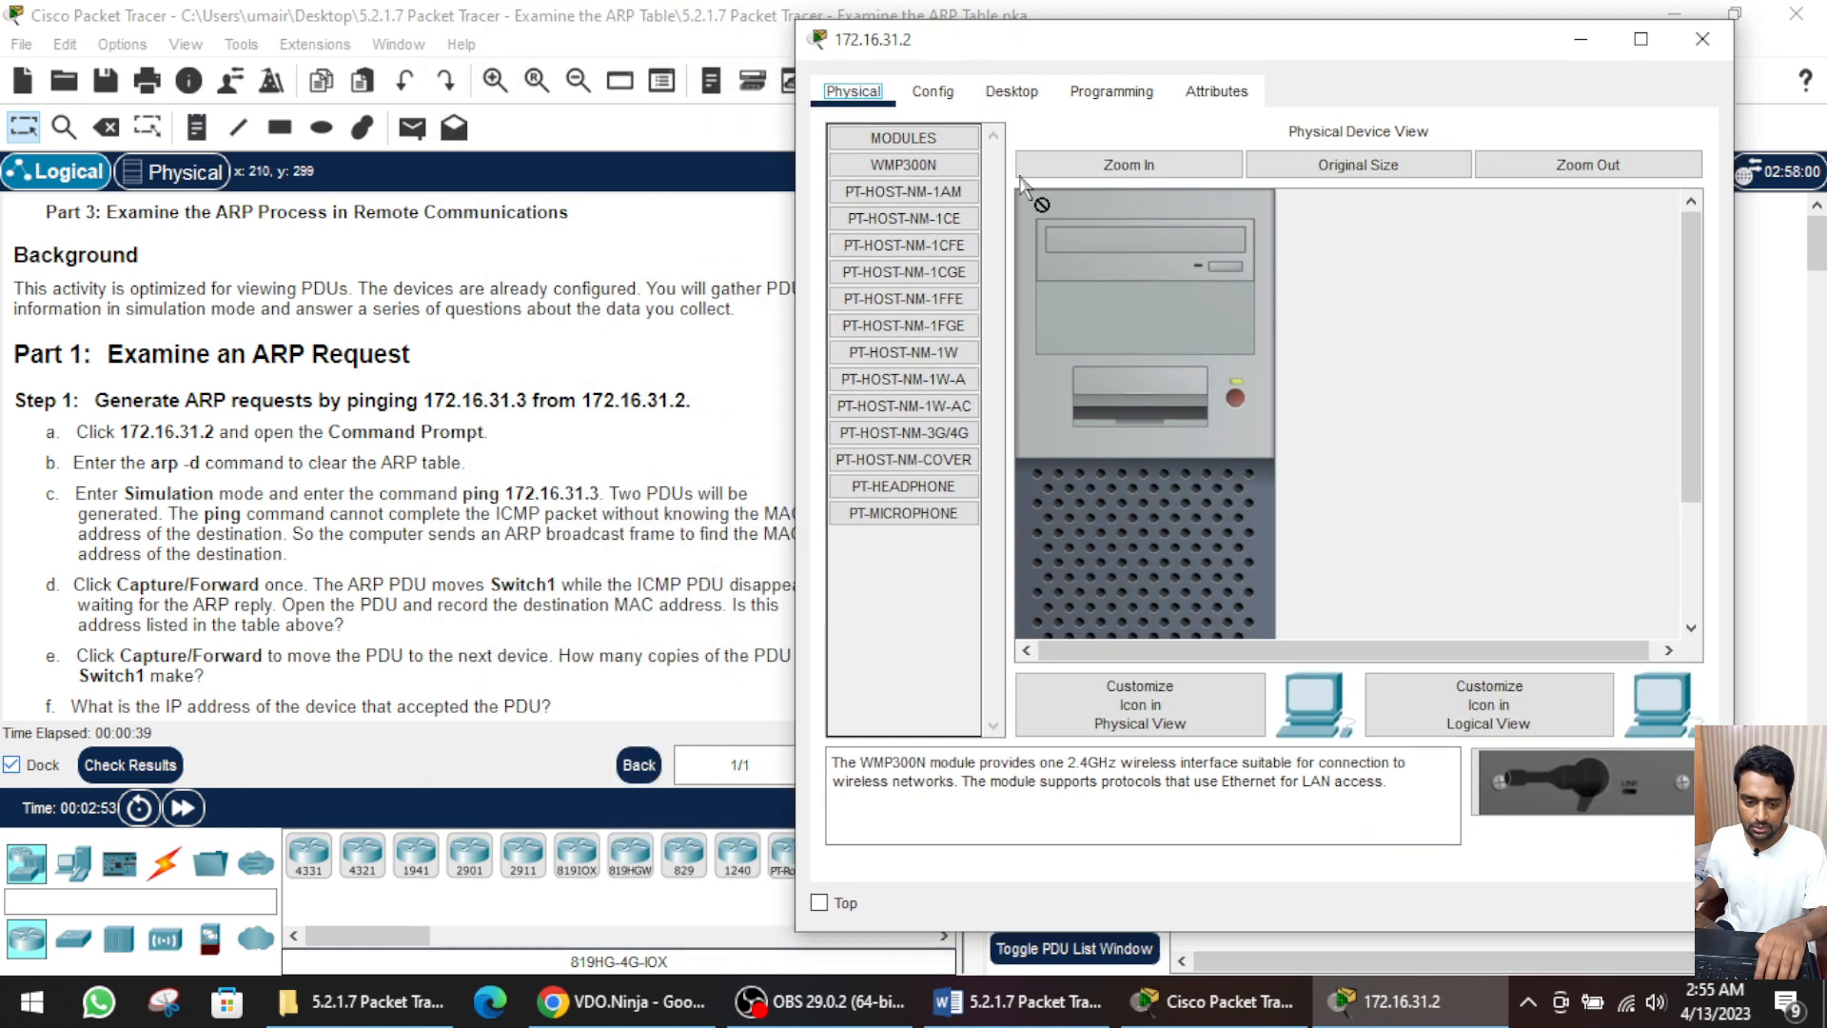
left_click(1009, 95)
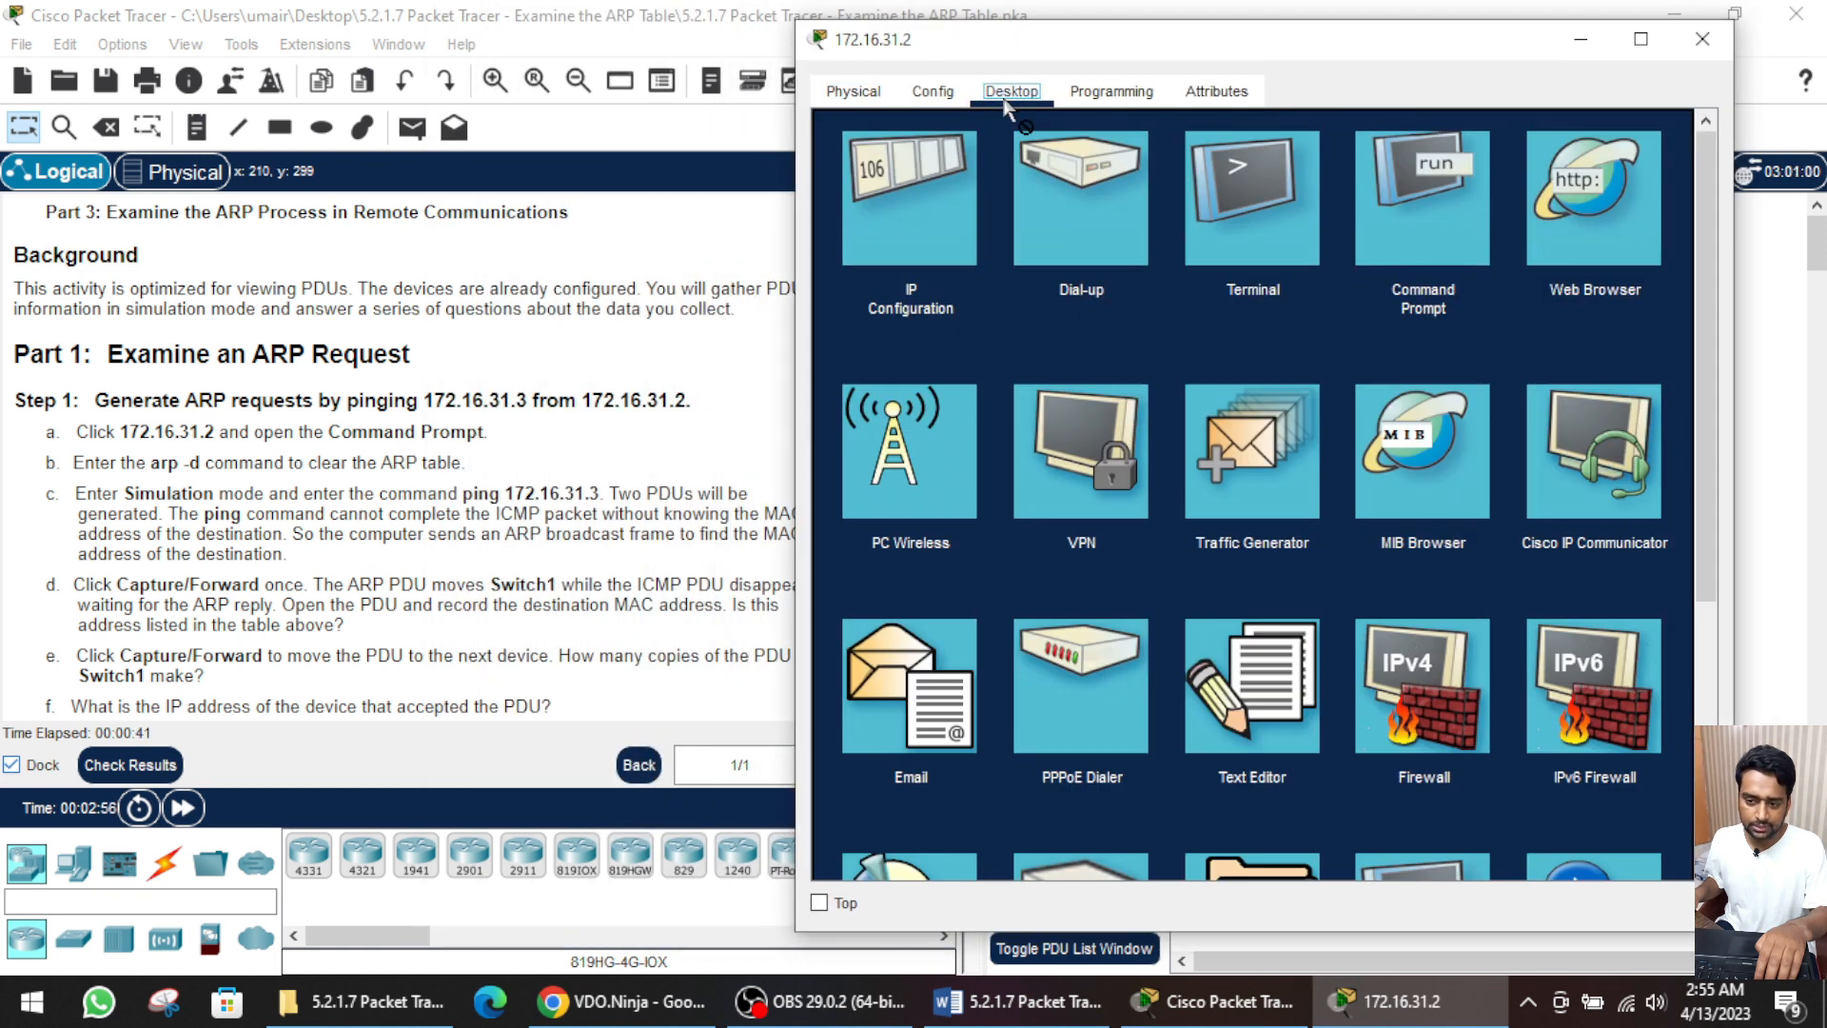
left_click(1409, 210)
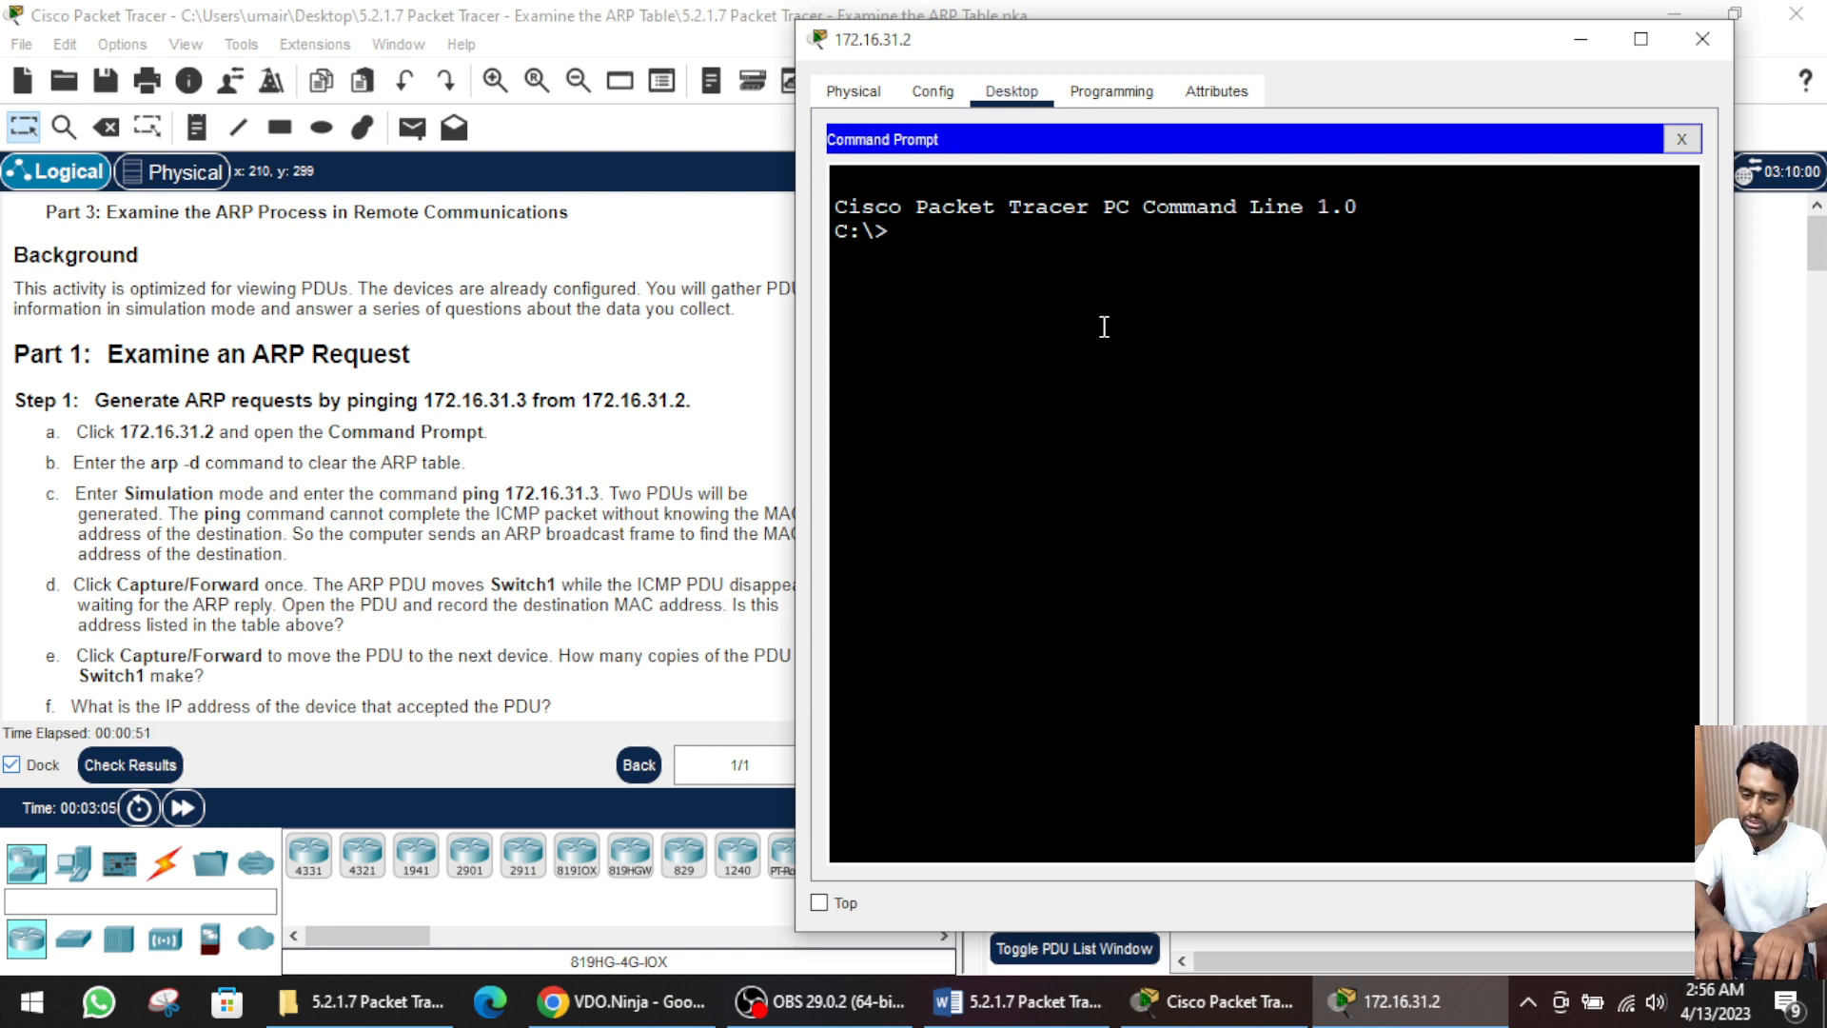
type("arp ")
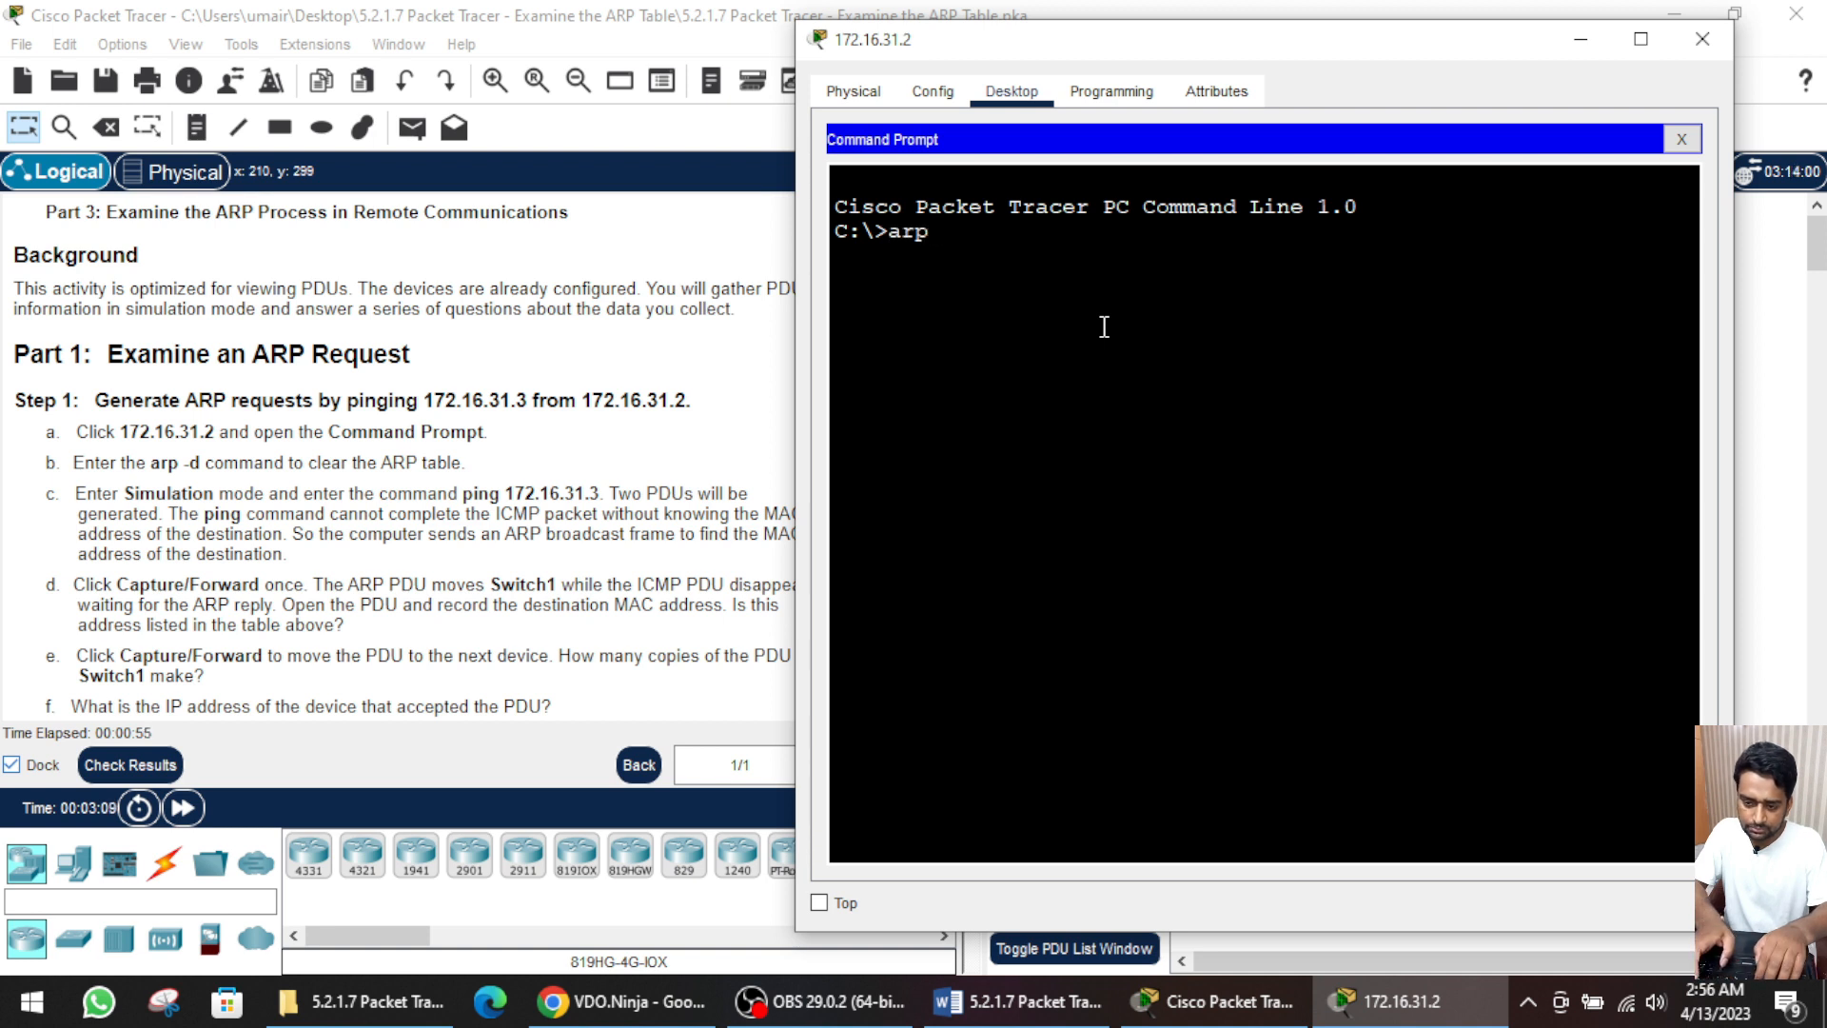
type("-d")
key("Return")
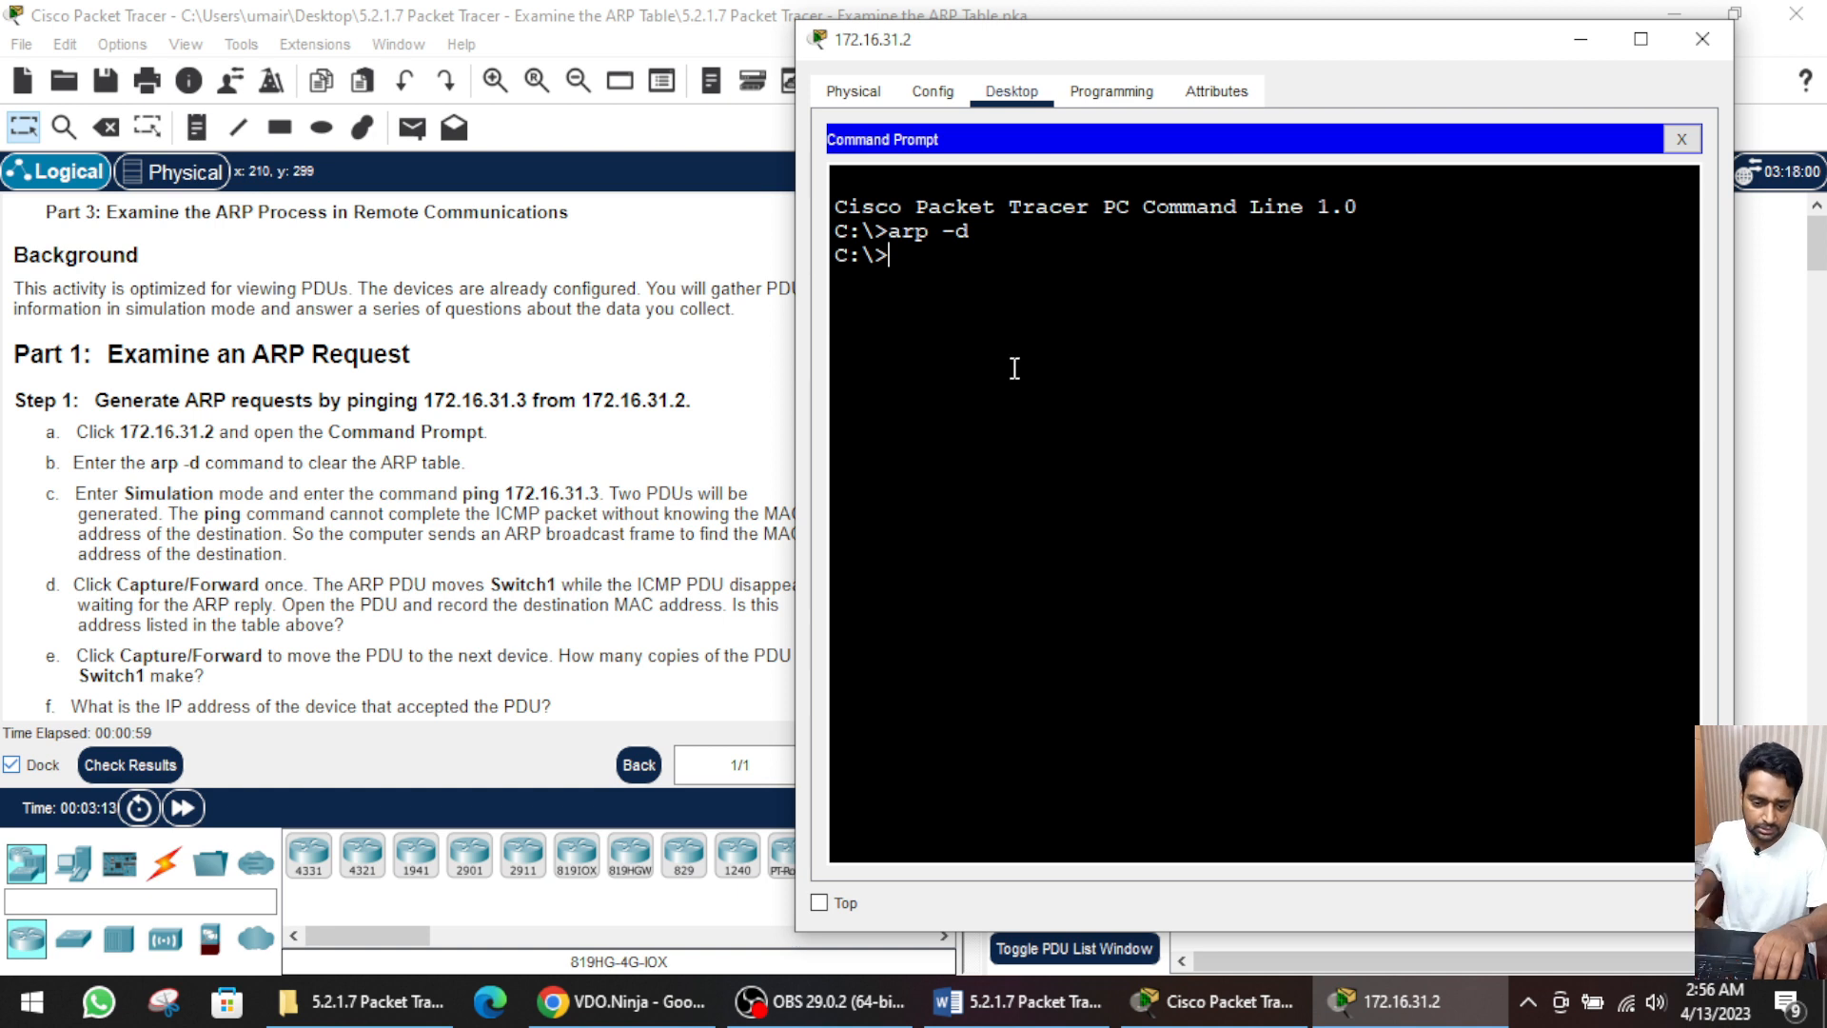
- Switch the network from Realtime to Simulation mode, as instruction c requires
left_click(127, 493)
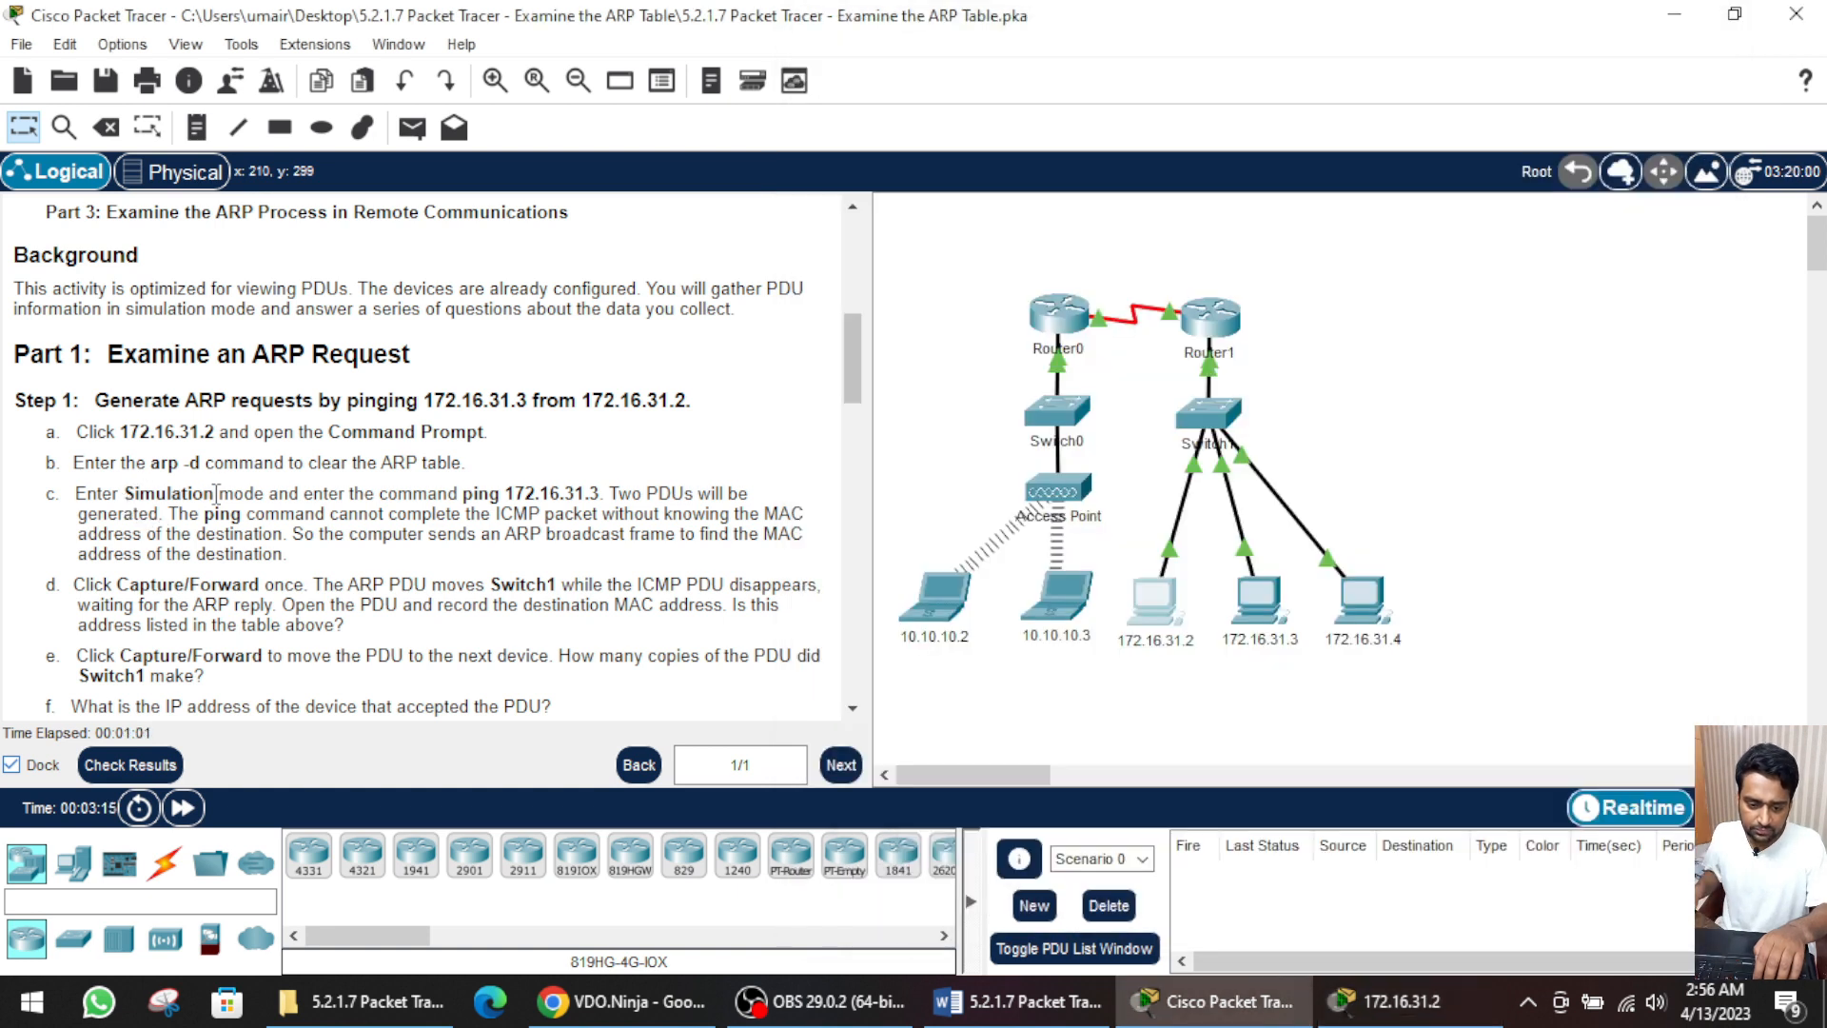
double_click(162, 493)
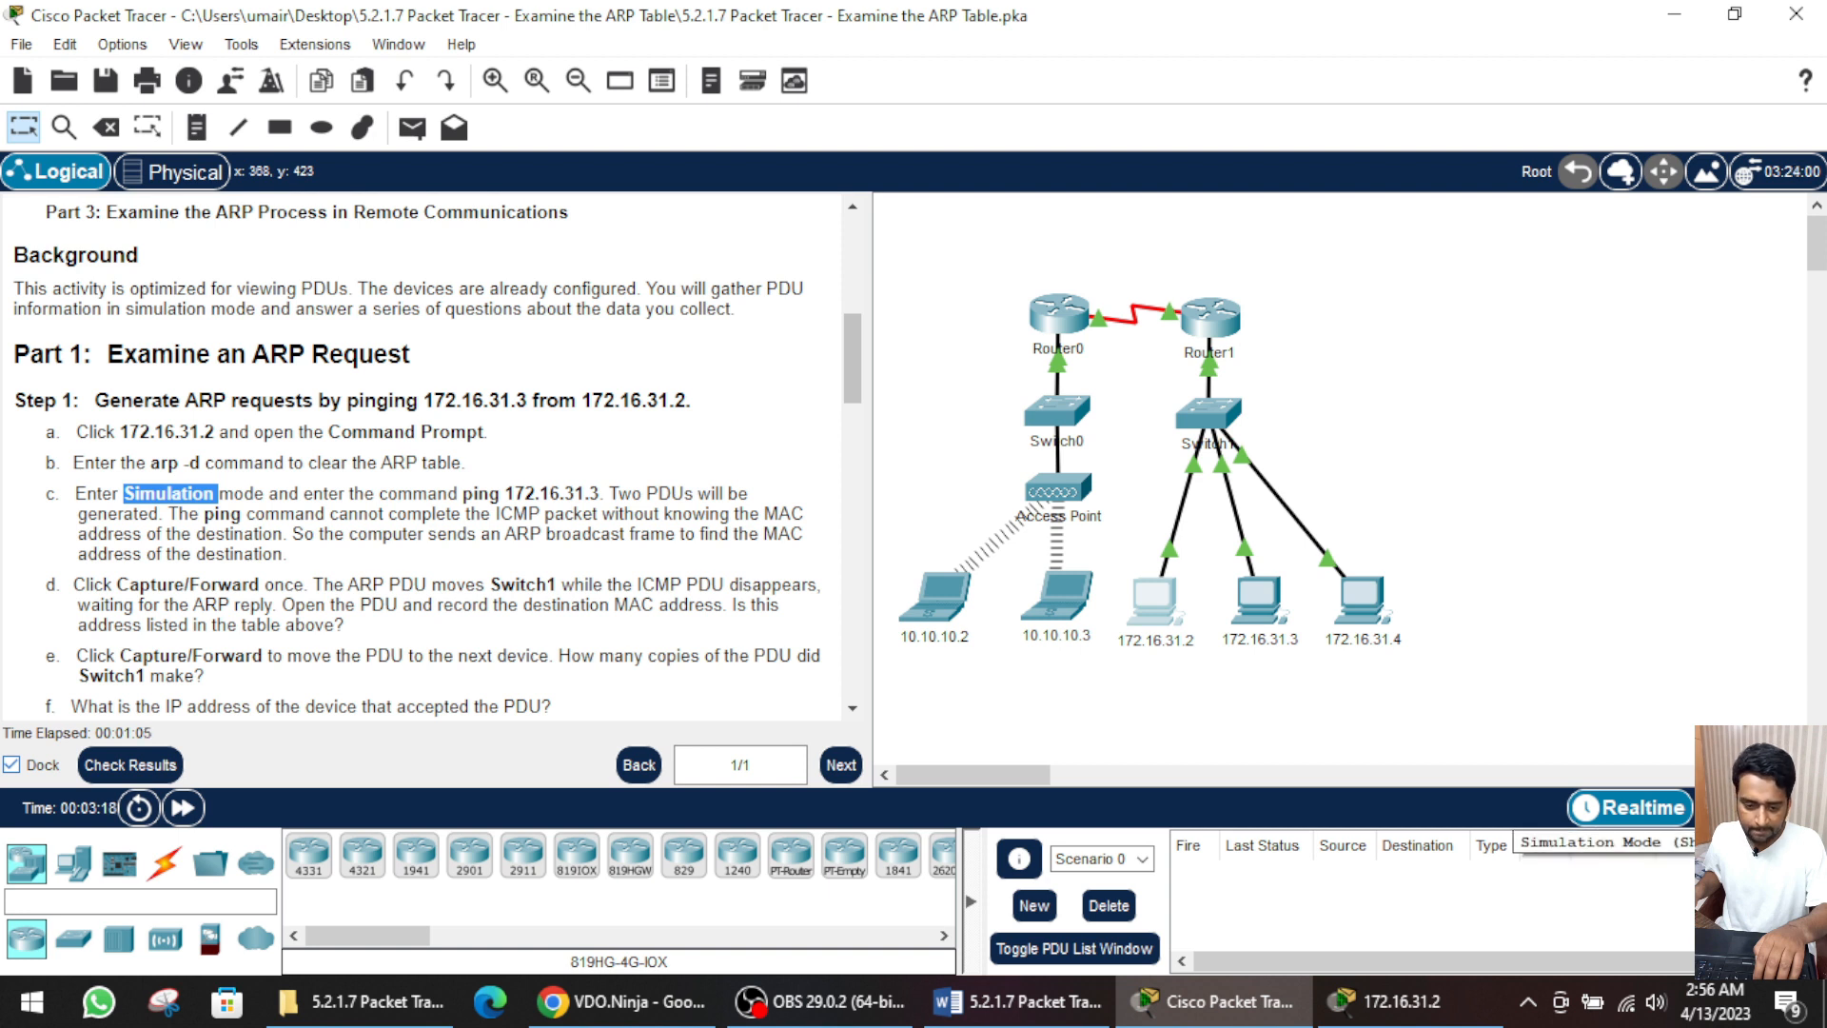
left_click(1718, 807)
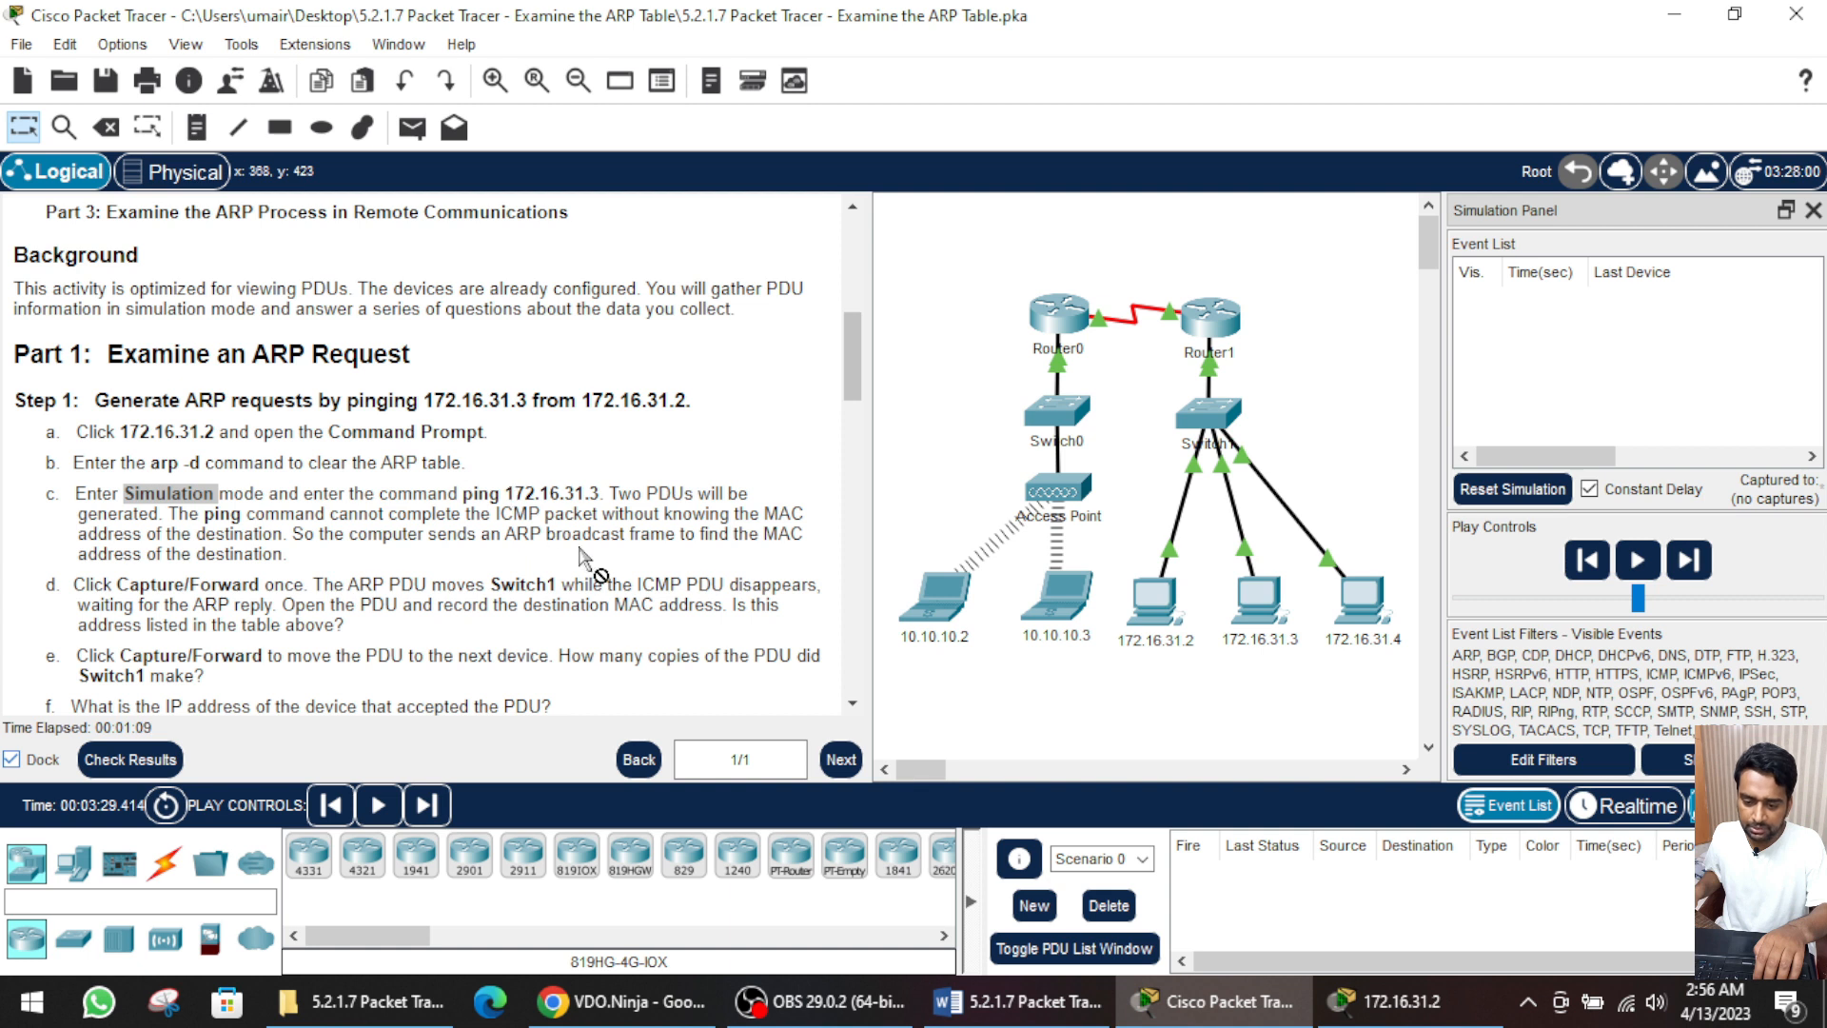
- Run ping 172.16.31.3 in the Command Prompt of PC 172.16.31.2 and minimize the PC's window
left_click_drag(565, 493, 600, 493)
left_click(1374, 1009)
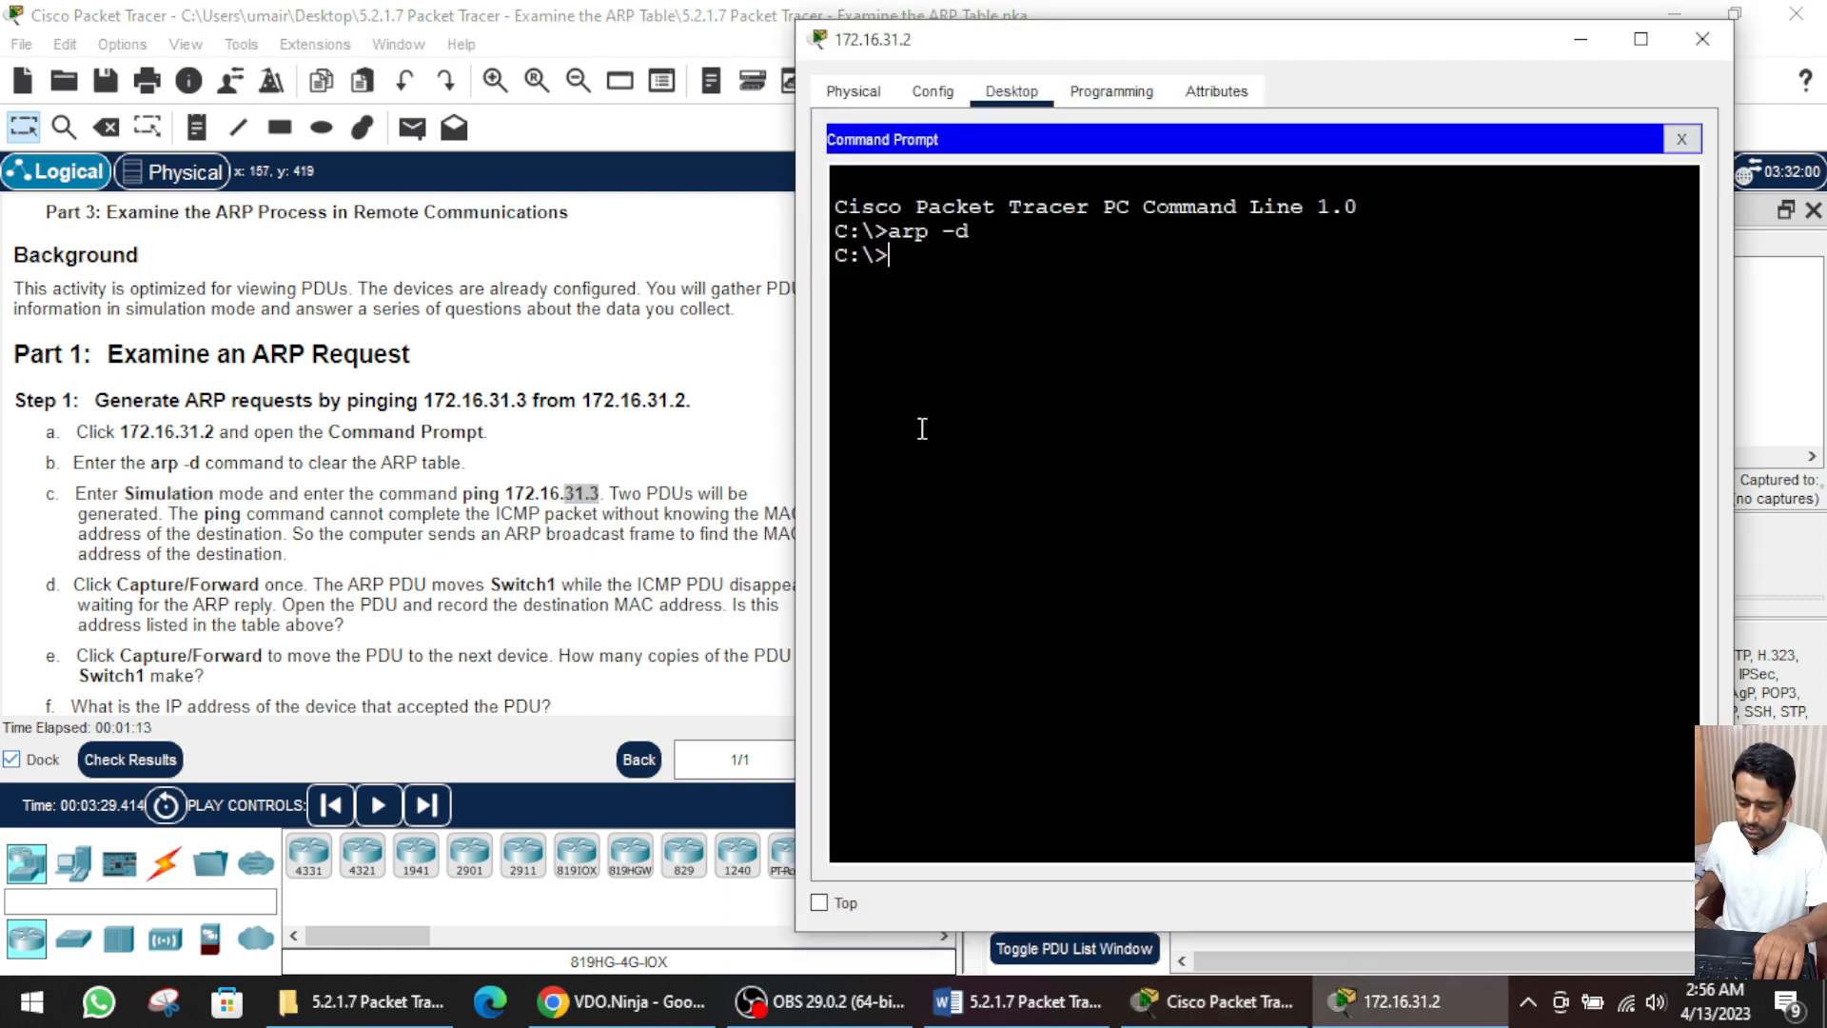
type("ping")
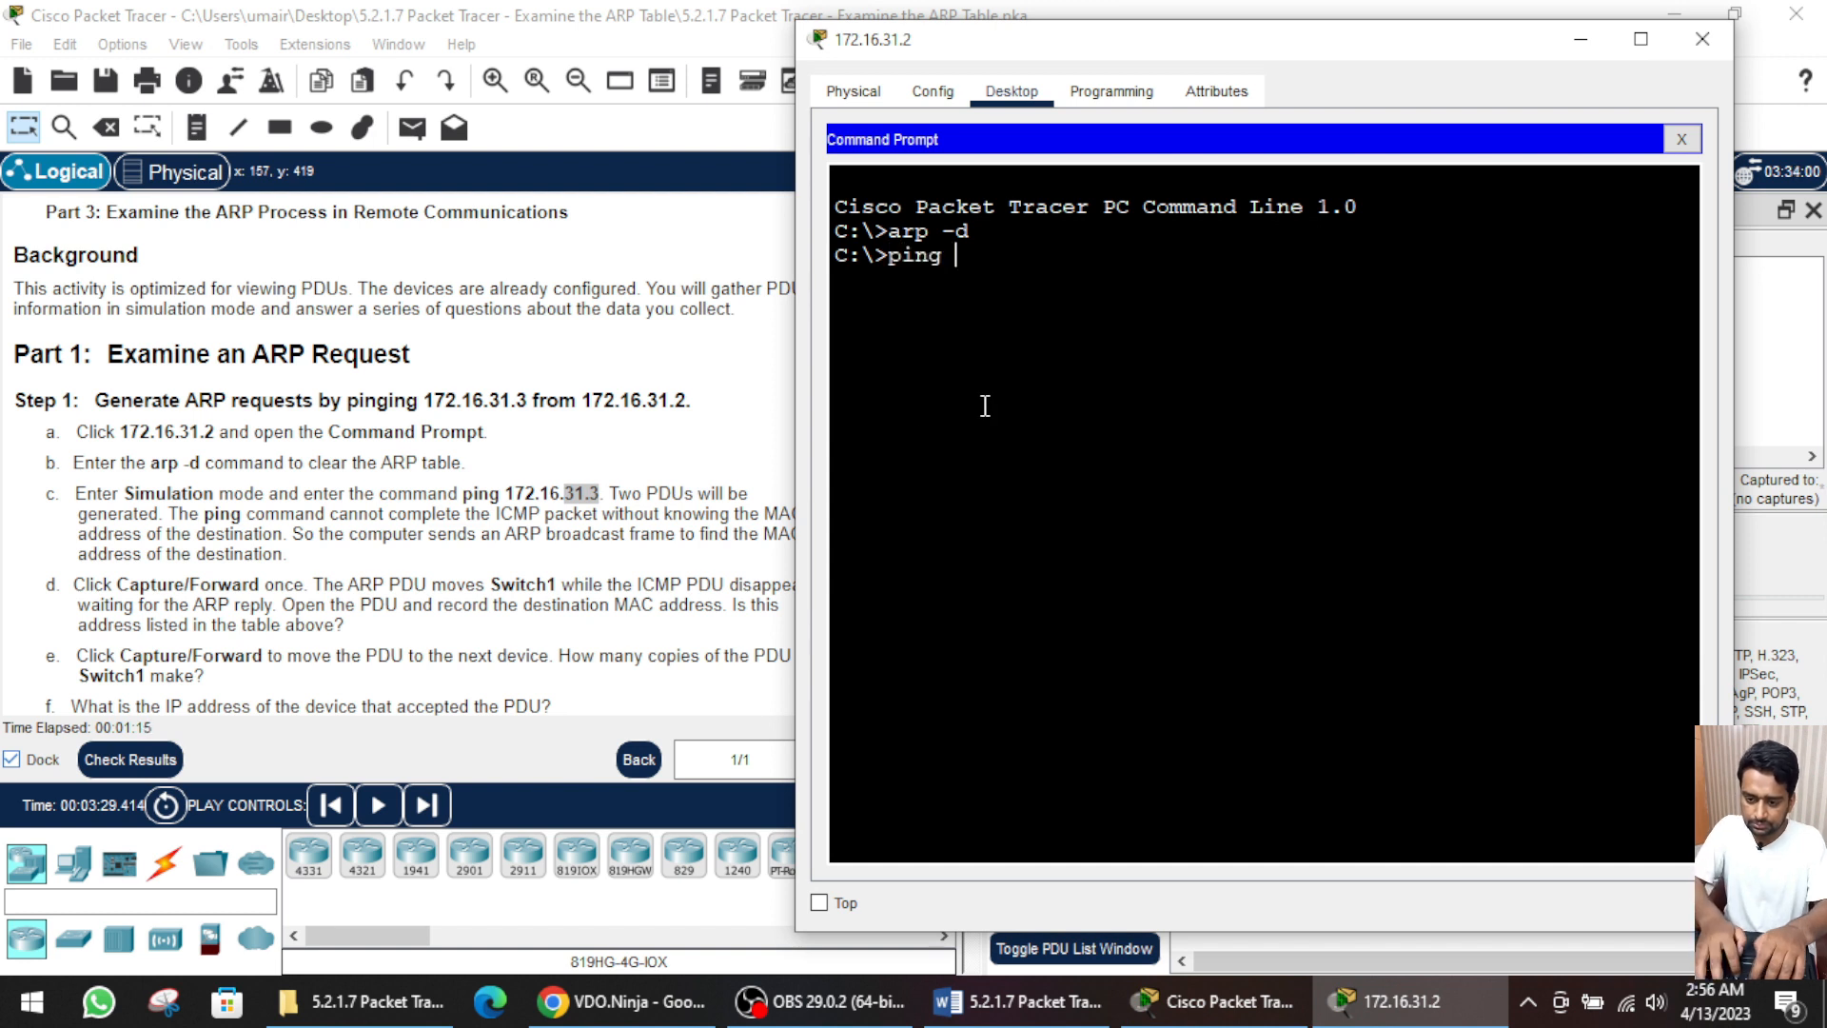
type(" 172")
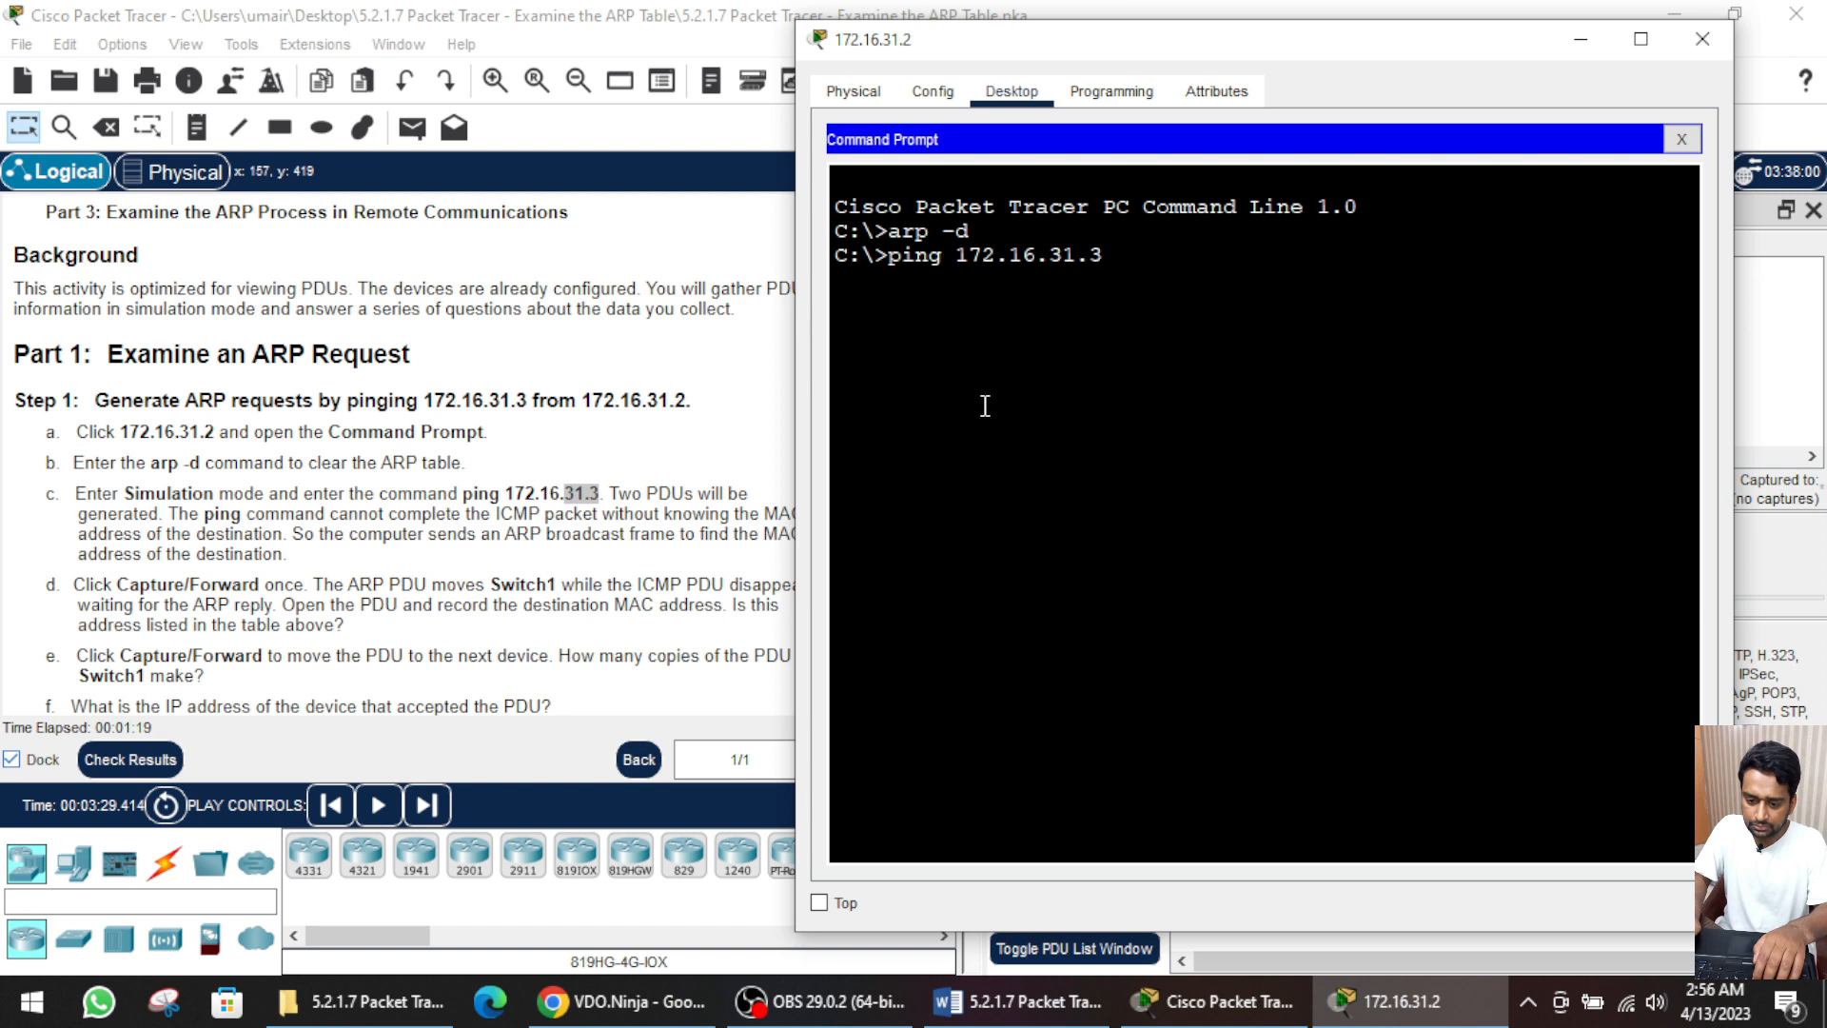
type(".16.31.3")
key("Return")
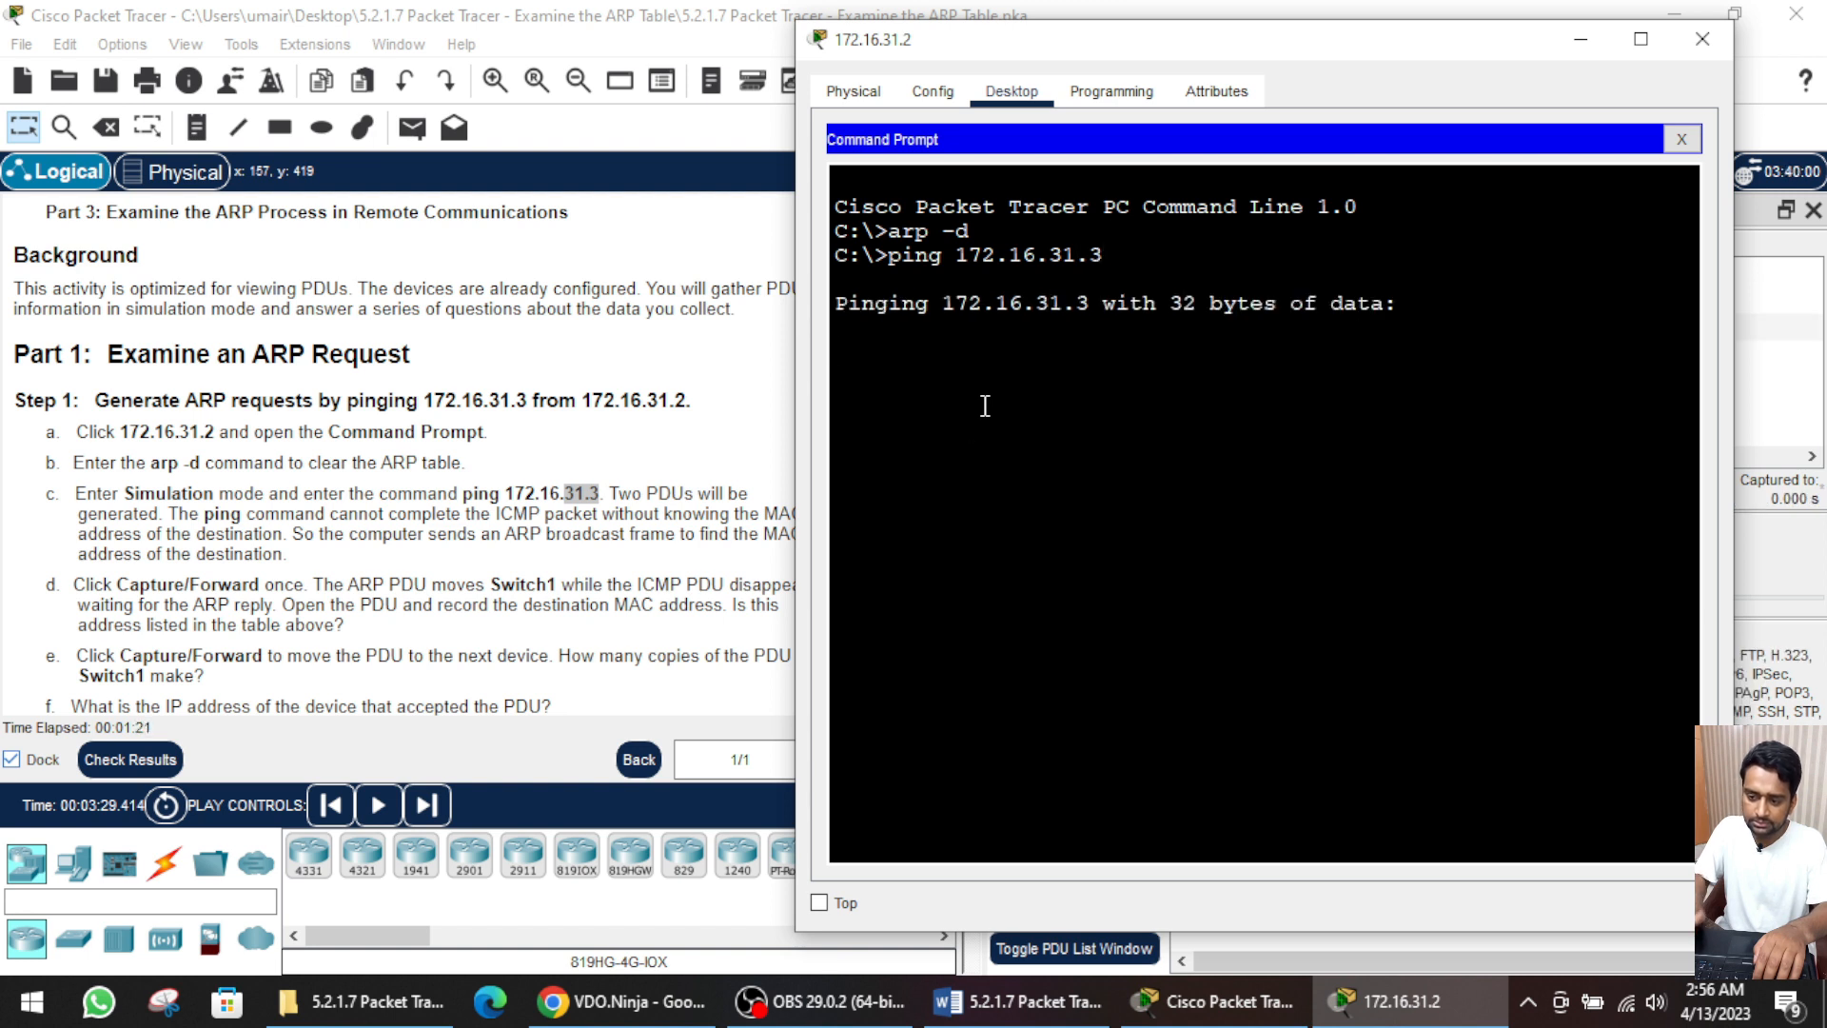
left_click(1580, 42)
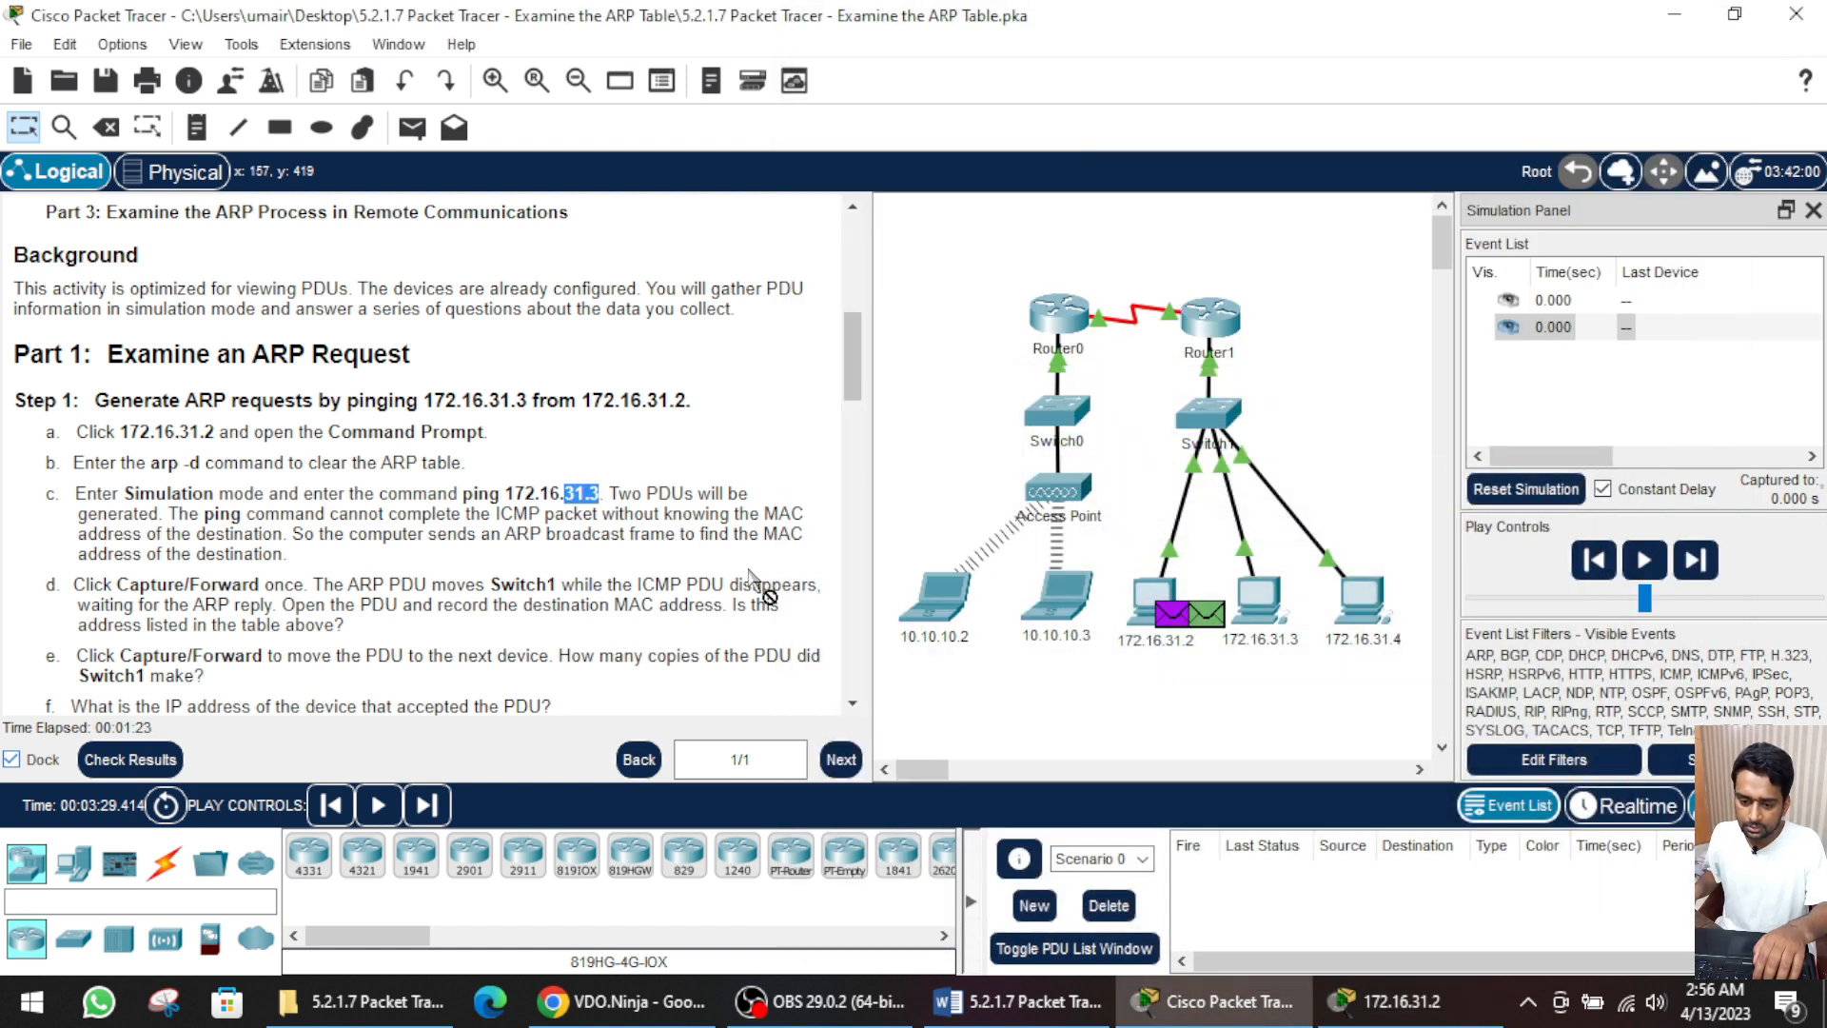
- Read instructions c and d on the two PDUs and advance the simulation one event to move the ARP PDU to Switch1
left_click_drag(612, 494, 748, 489)
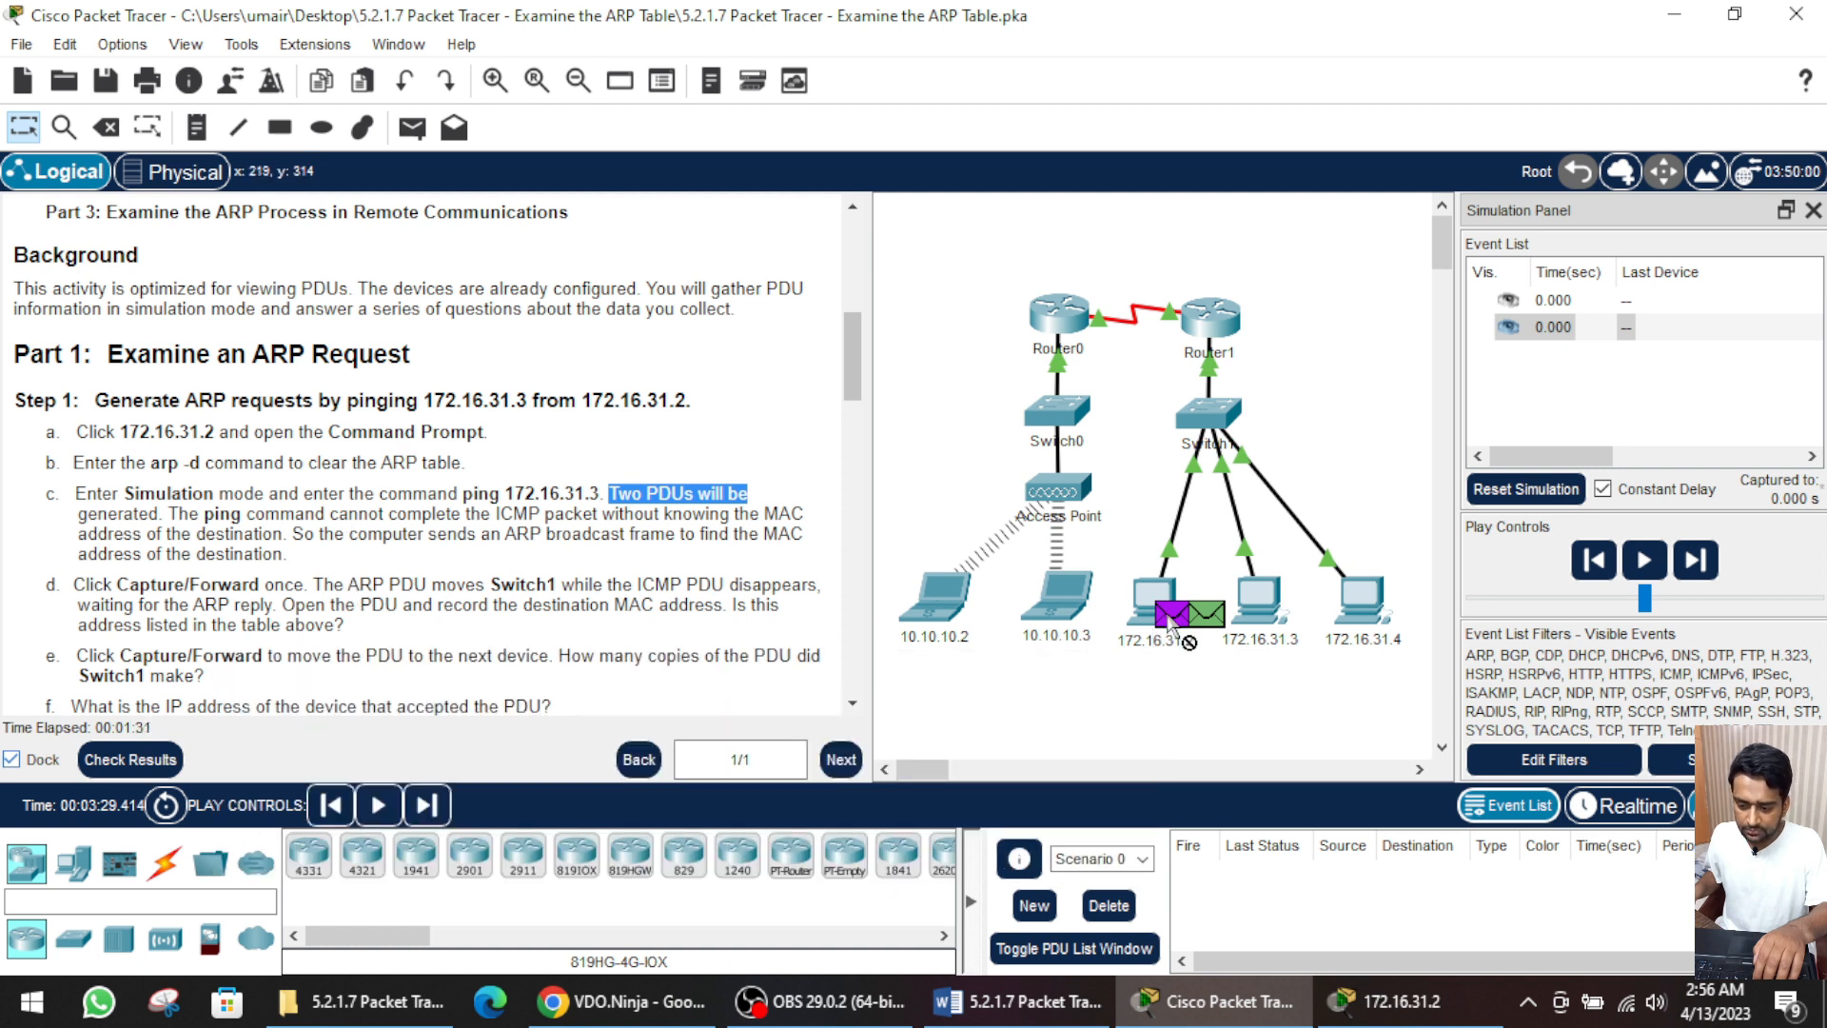
mouse_move(1168, 620)
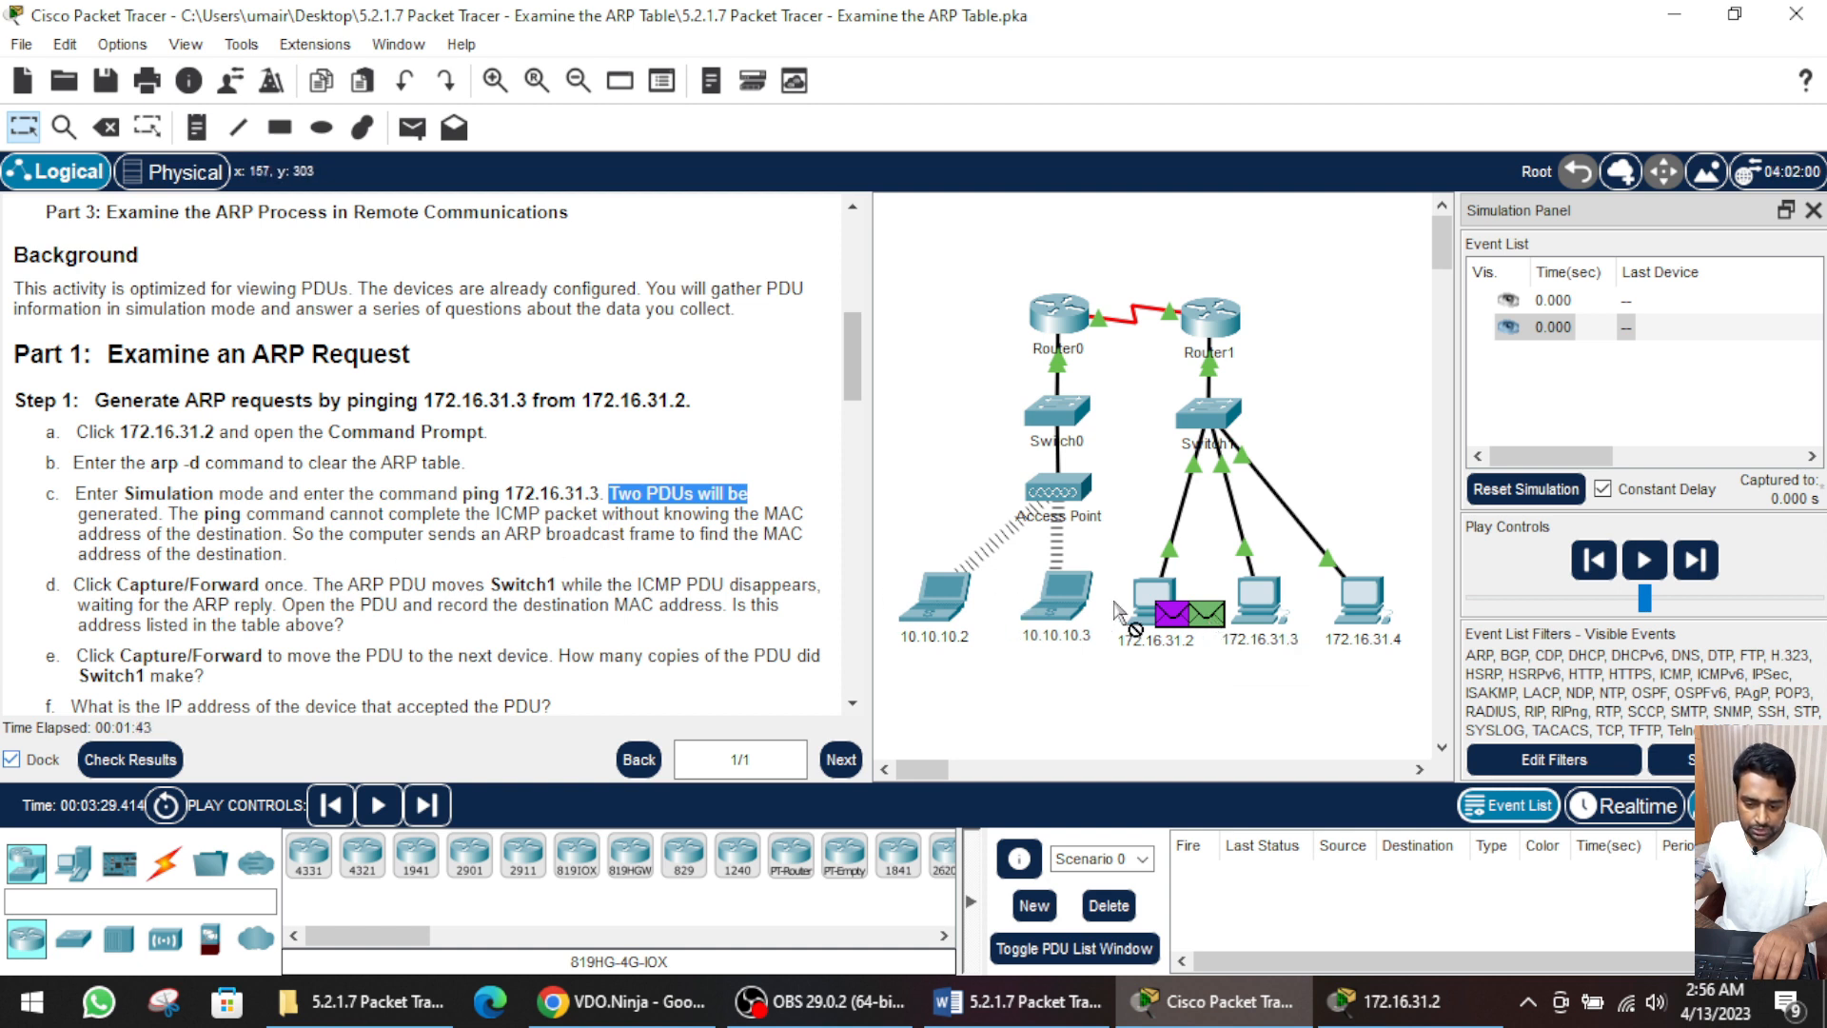
left_click(398, 557)
scroll(369, 543, "down", 1)
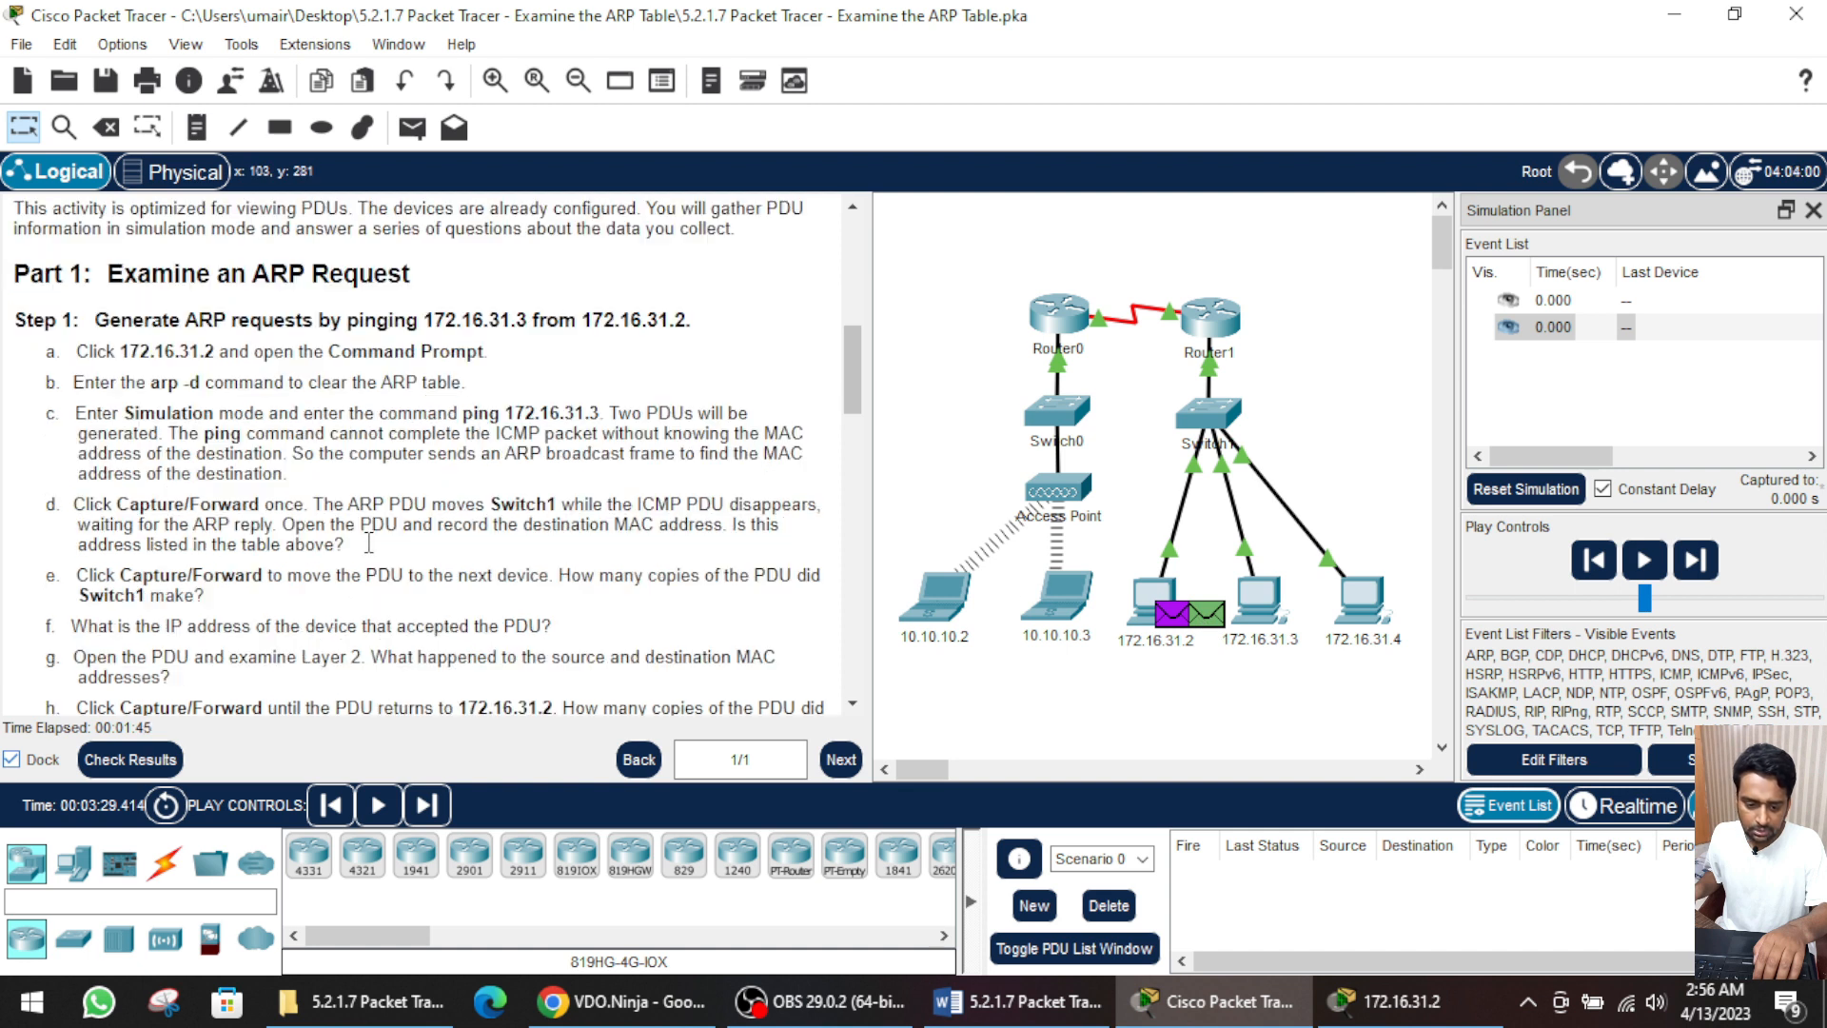
left_click_drag(124, 505, 561, 506)
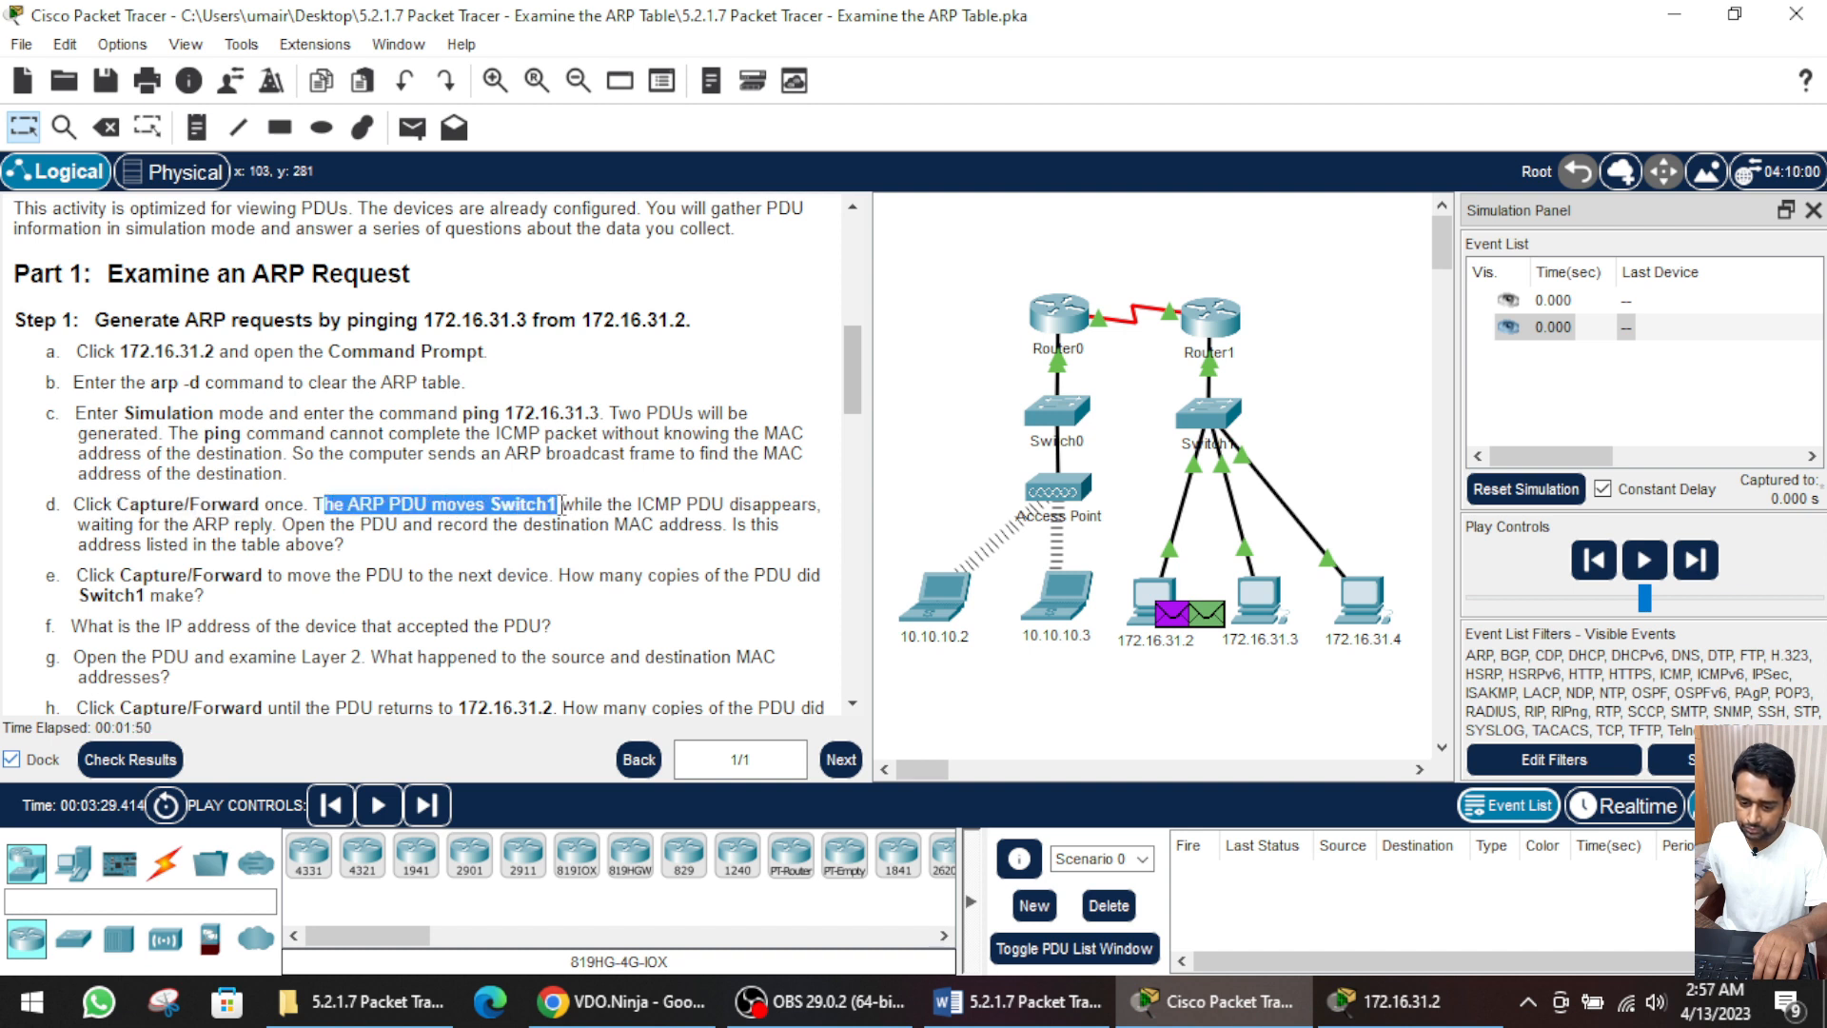
left_click(1697, 565)
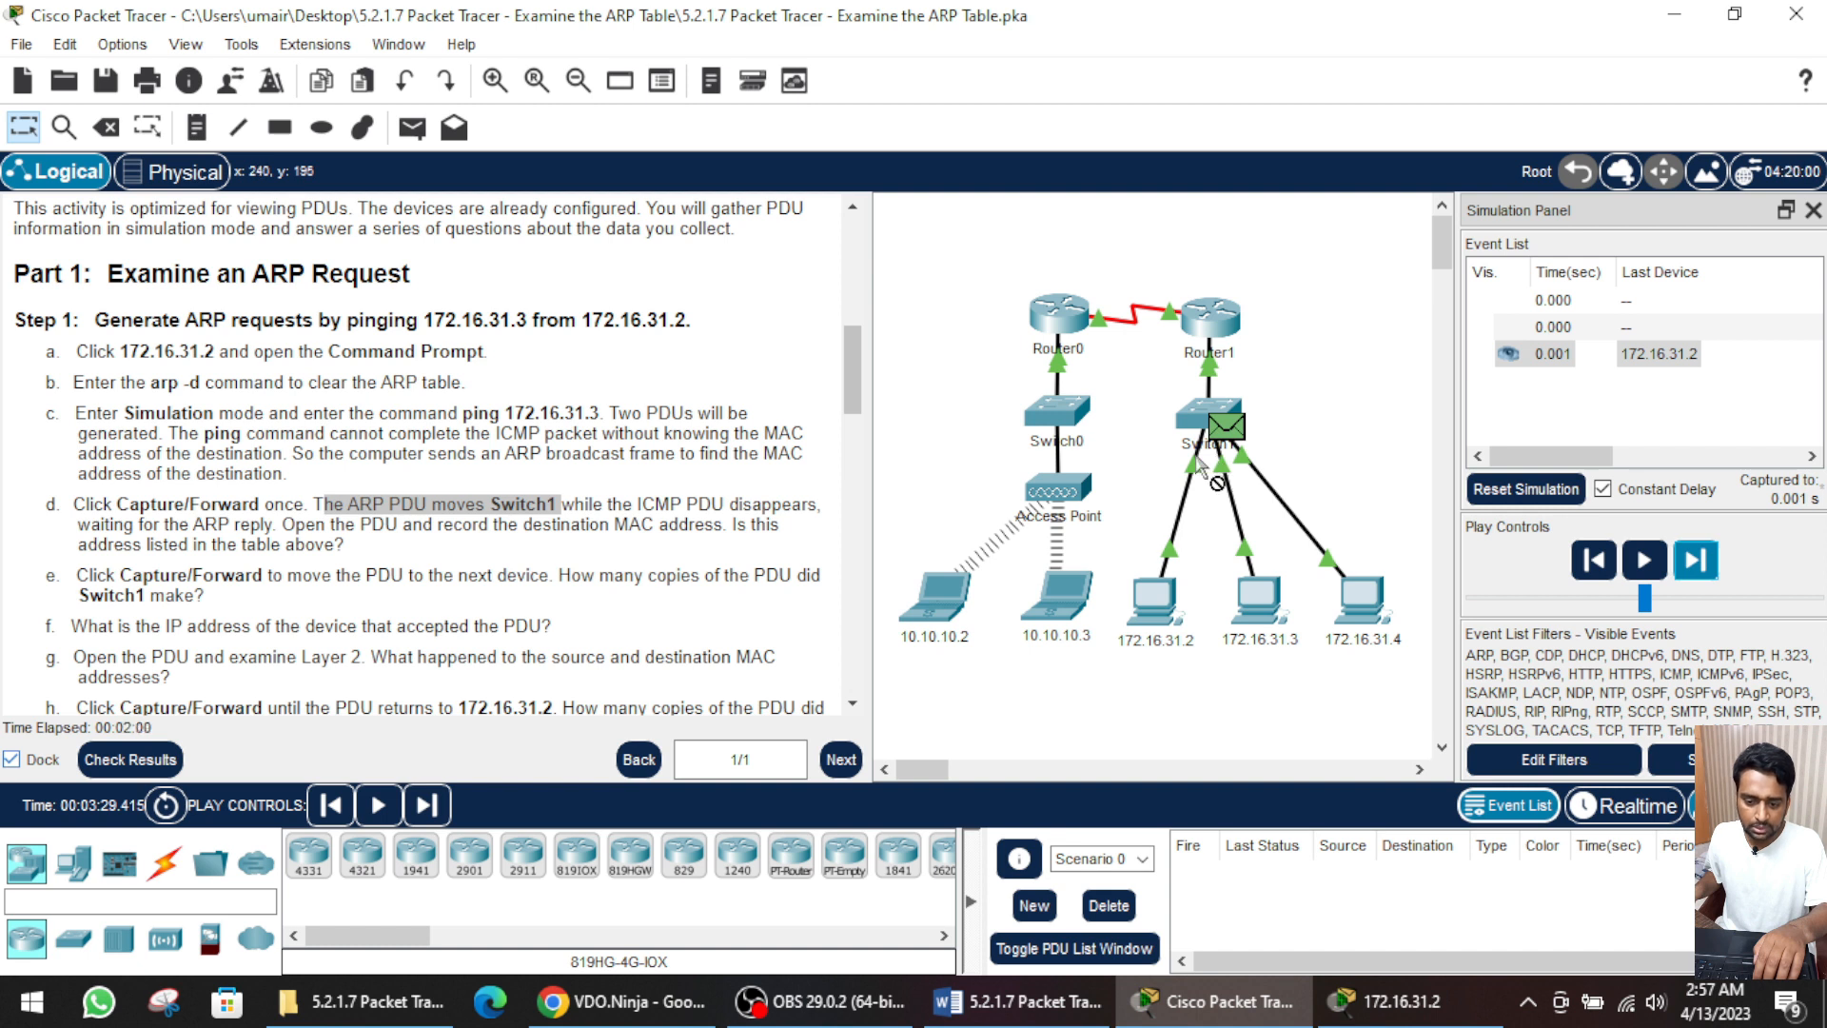
- Switch to the Word instructions document and find Part 1, Step 1 with its answers
left_click(338, 521)
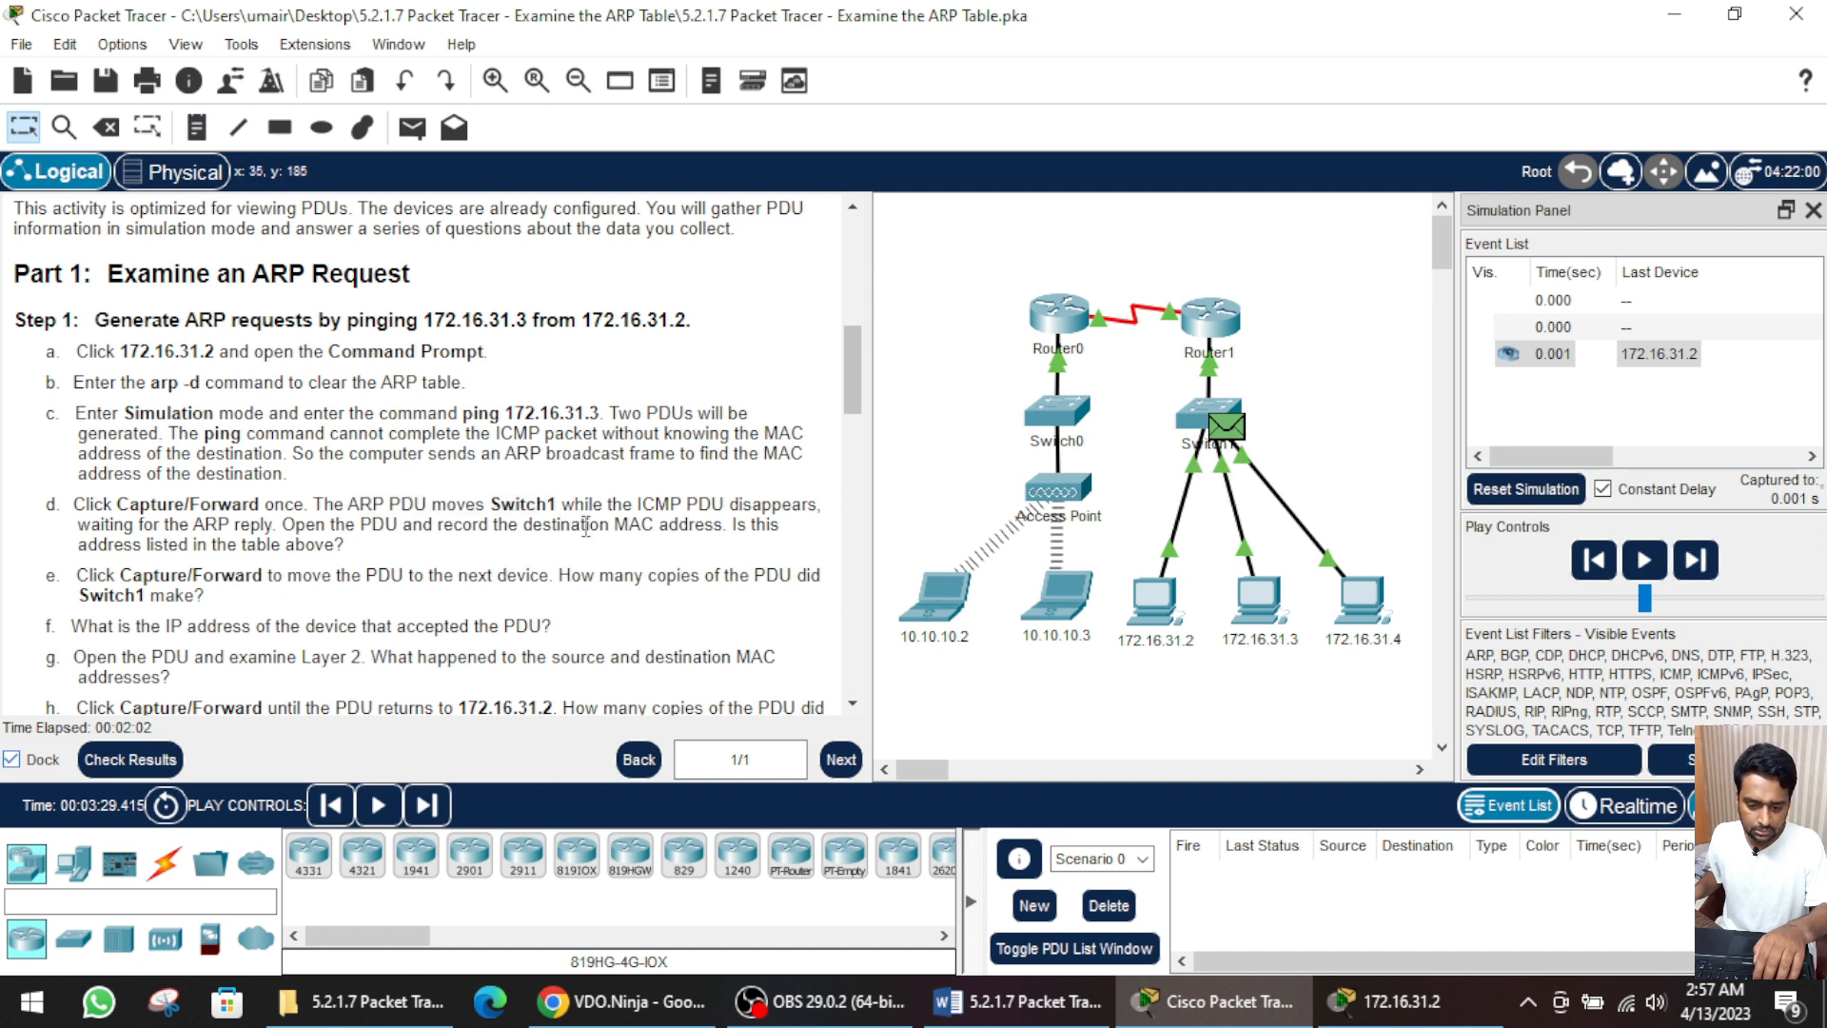
scroll(275, 514, "down", 2)
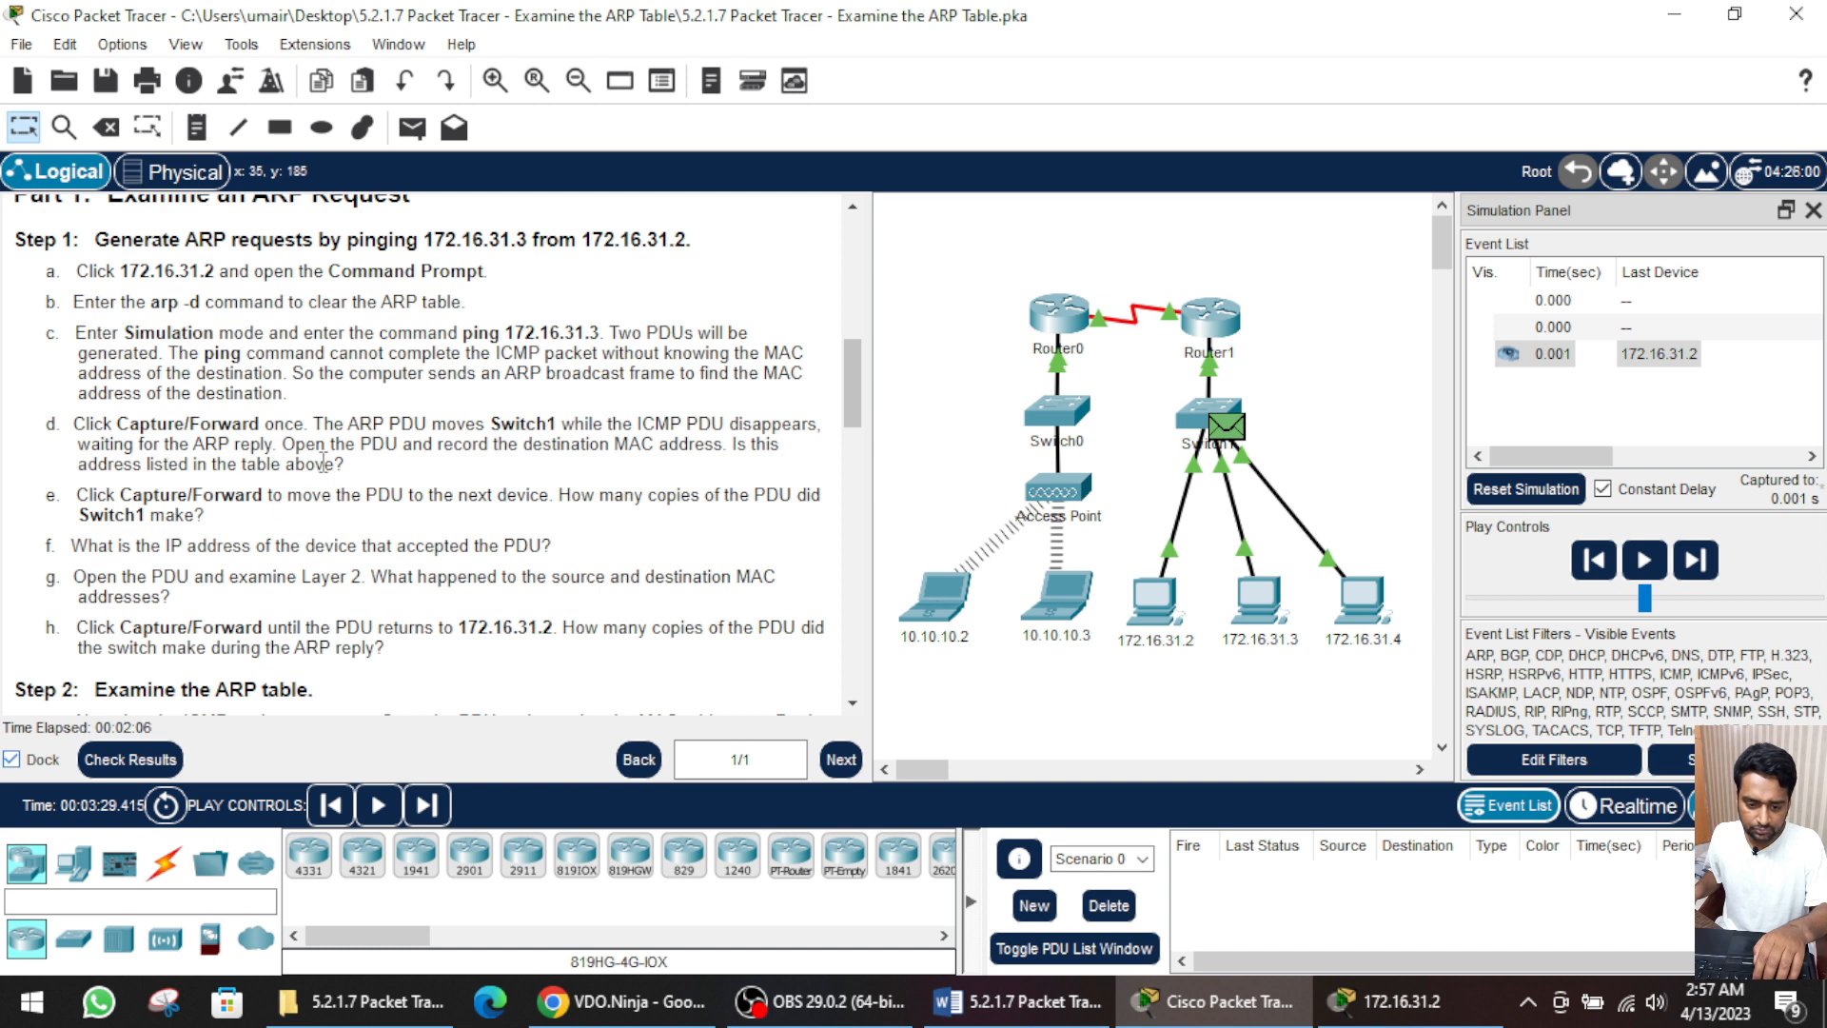
left_click(1017, 1001)
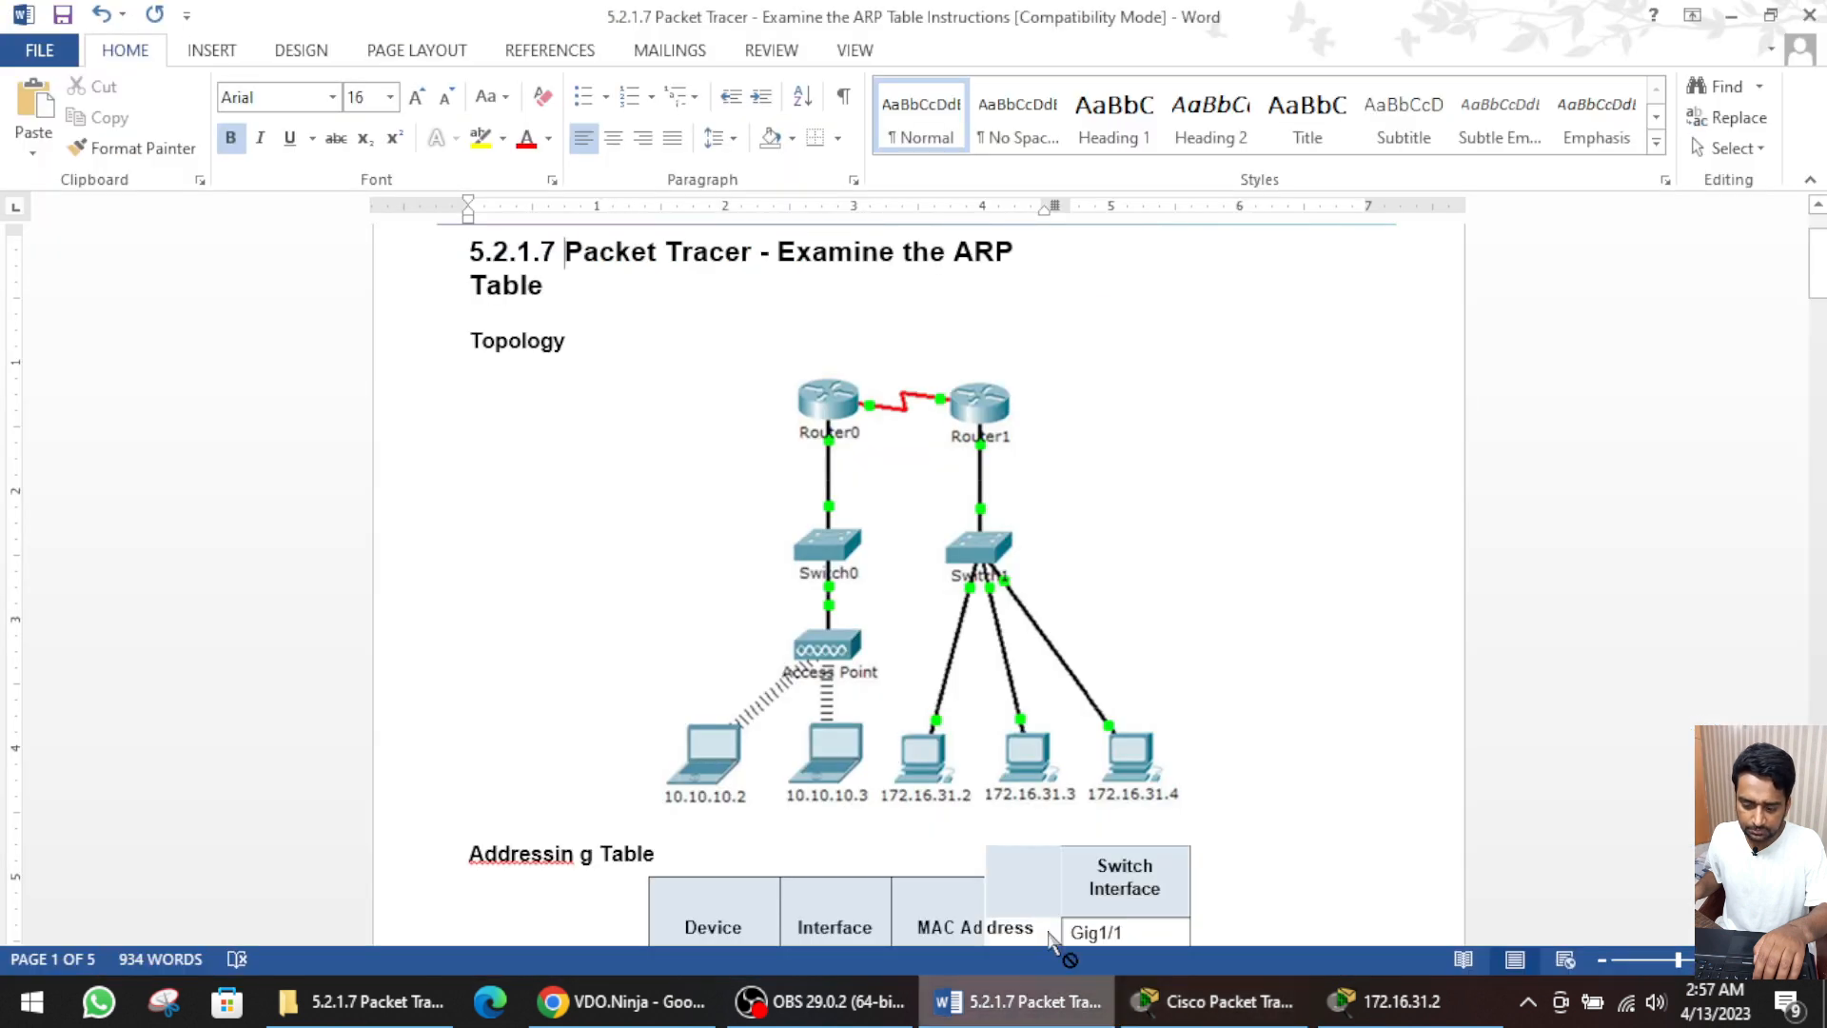
left_click(499, 546)
scroll(499, 547, "down", 10)
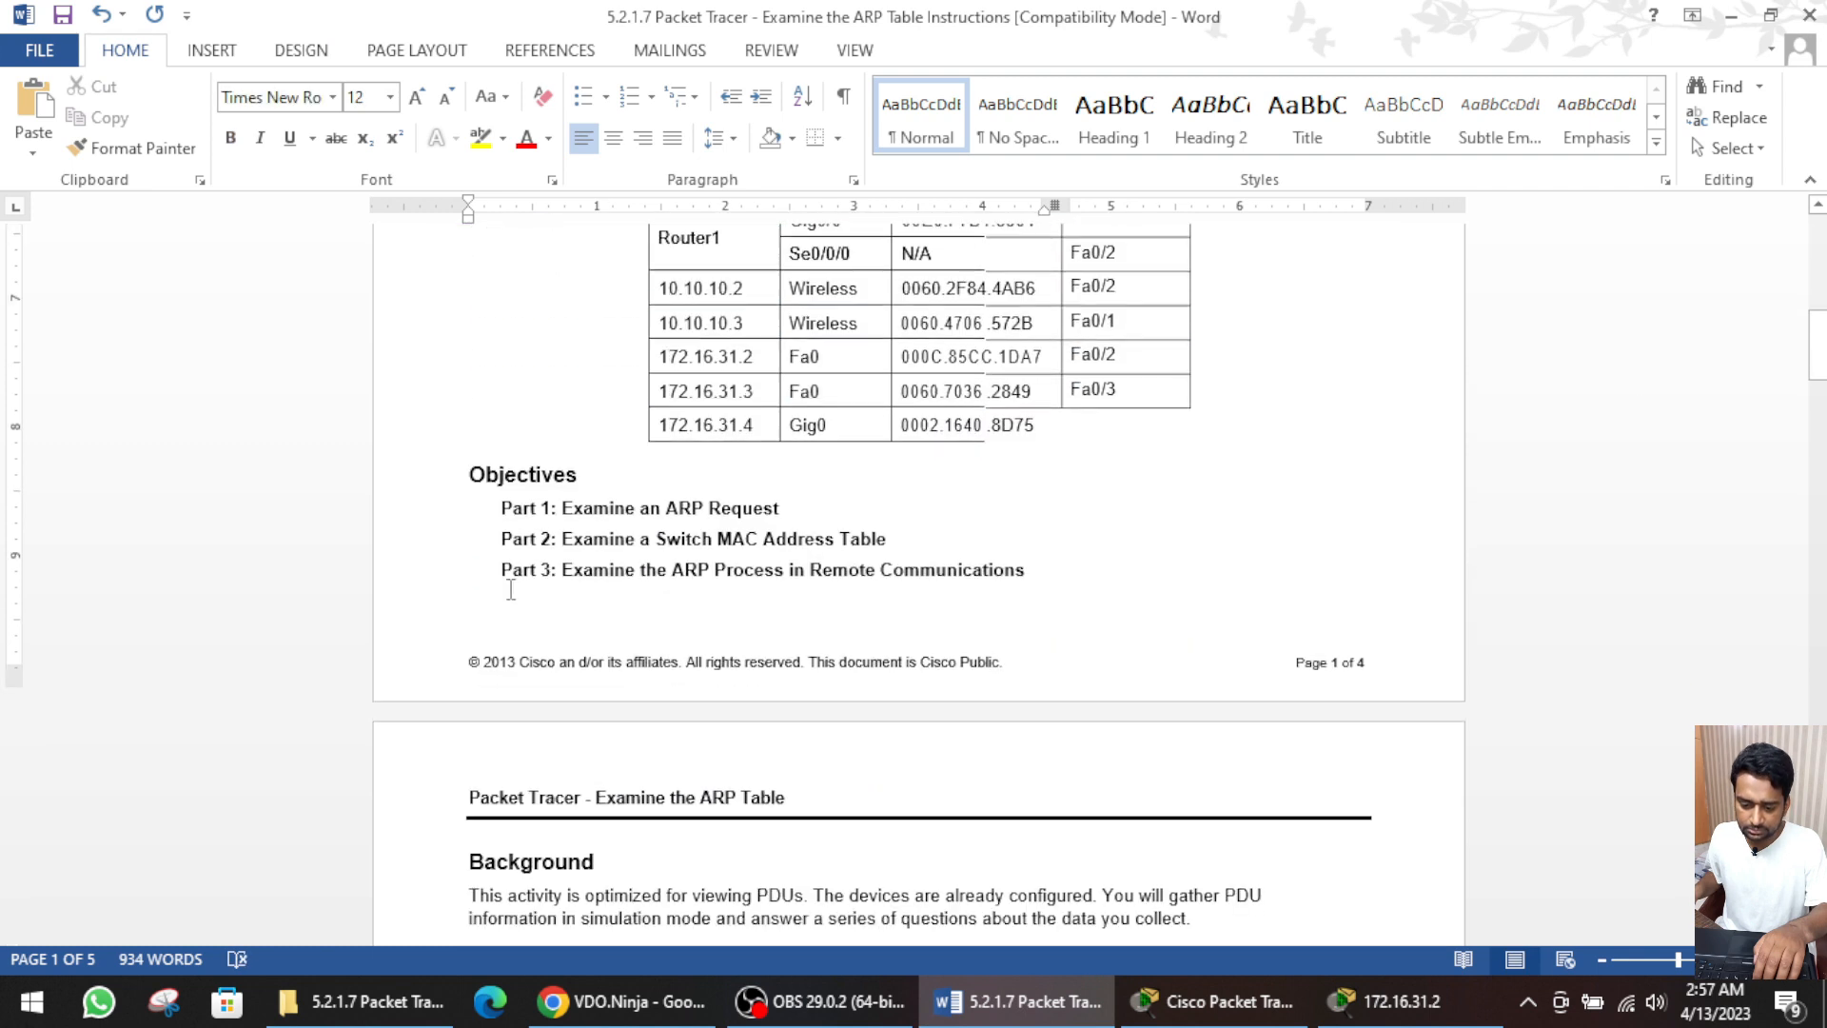
scroll(867, 685, "up", 3)
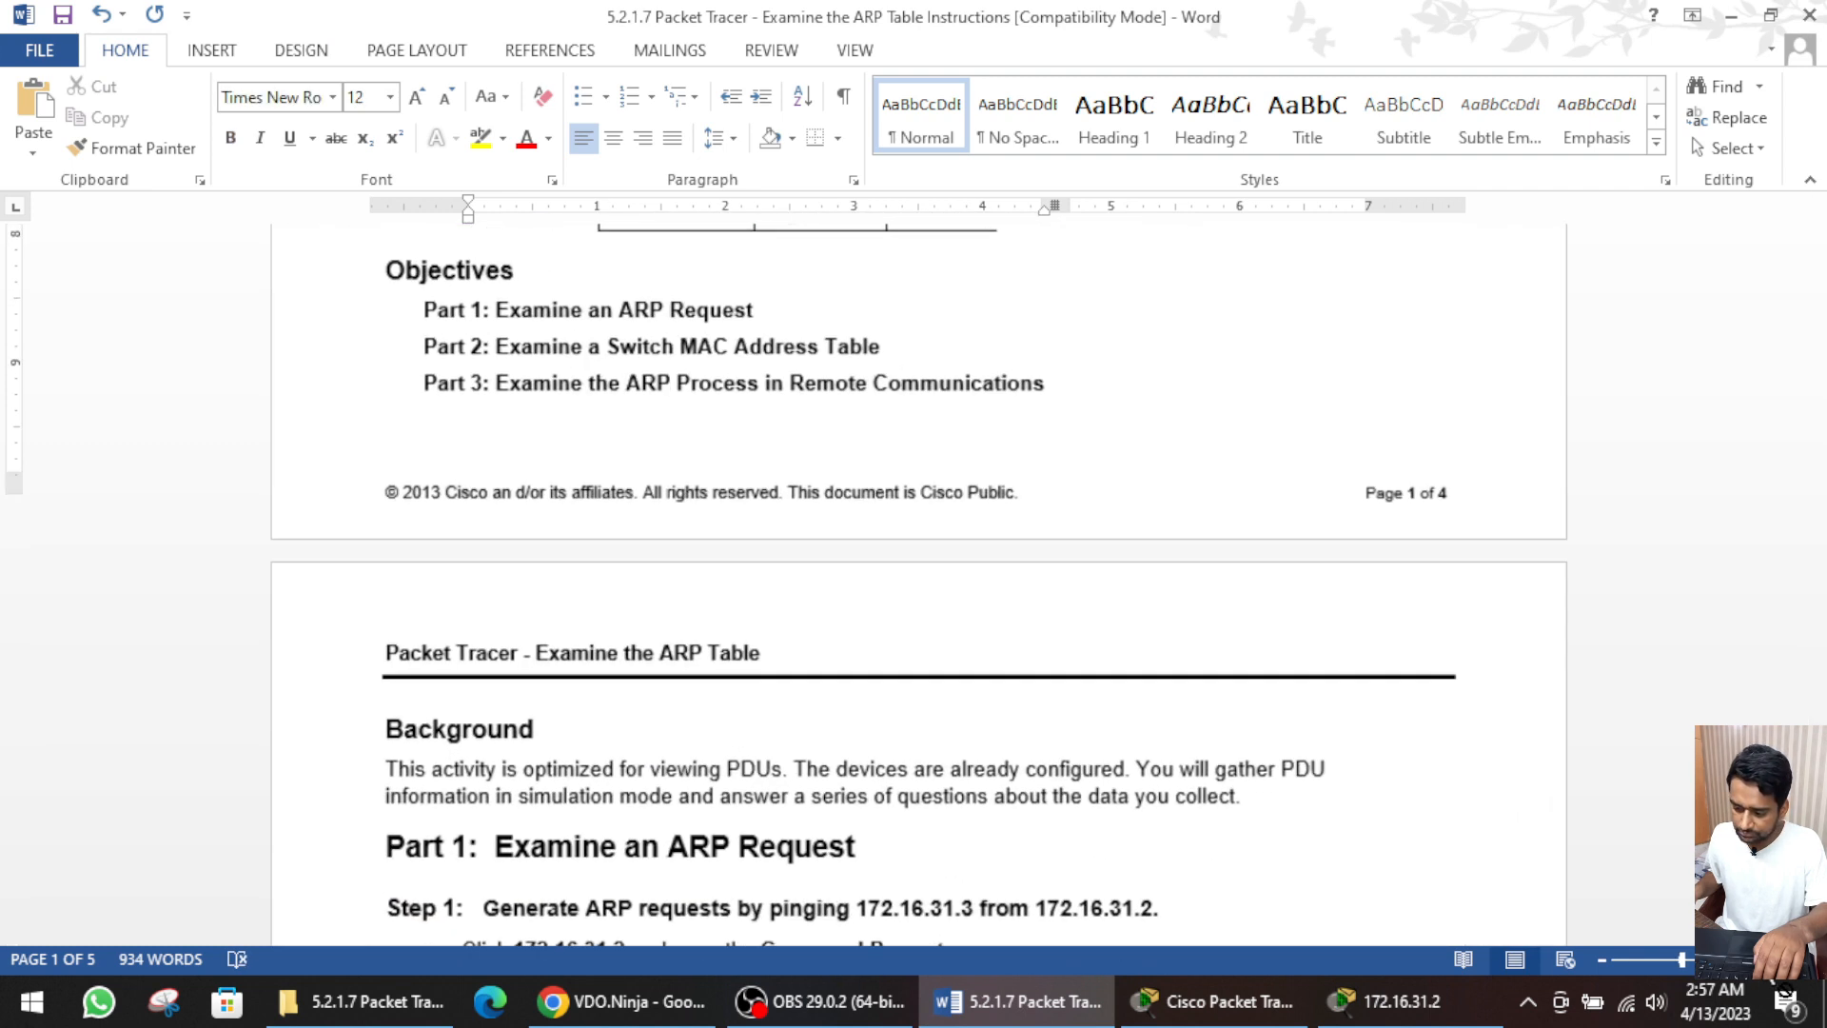
scroll(867, 685, "down", 8)
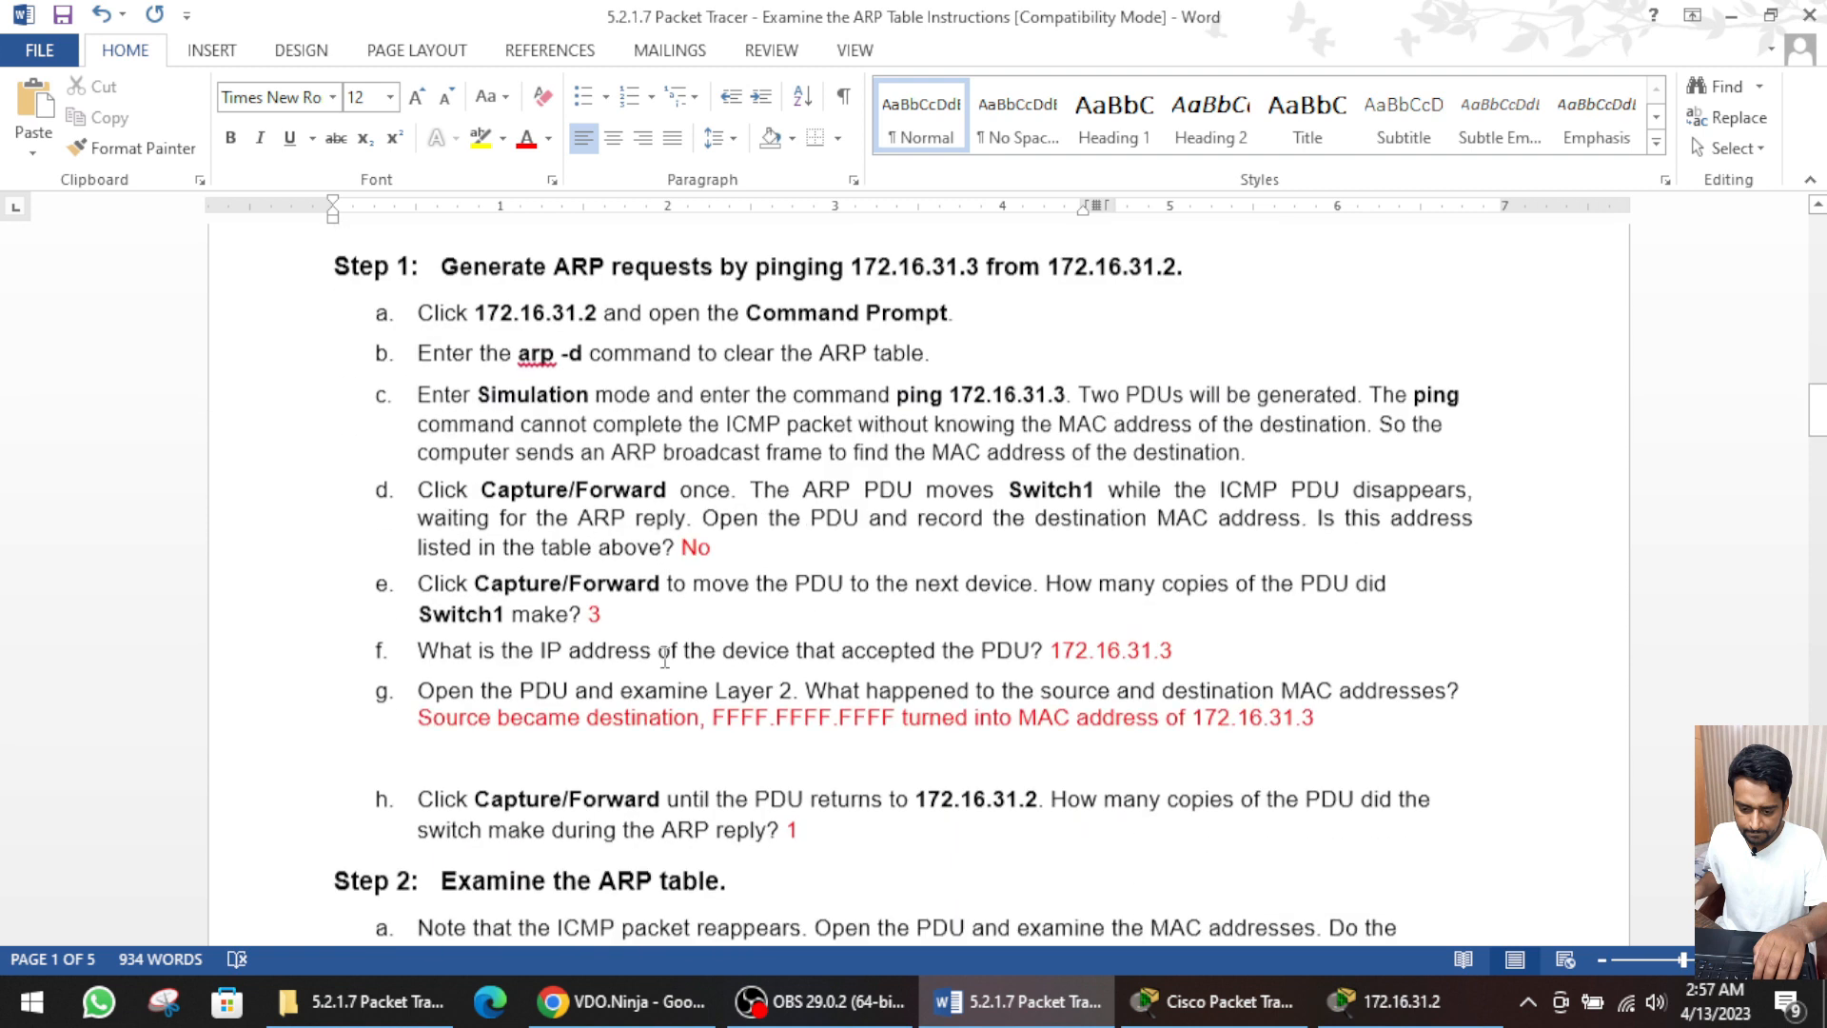
- Examine question d about recording the PDU's destination MAC address and its answer, and return to Packet Tracer
left_click(667, 481)
left_click(894, 527)
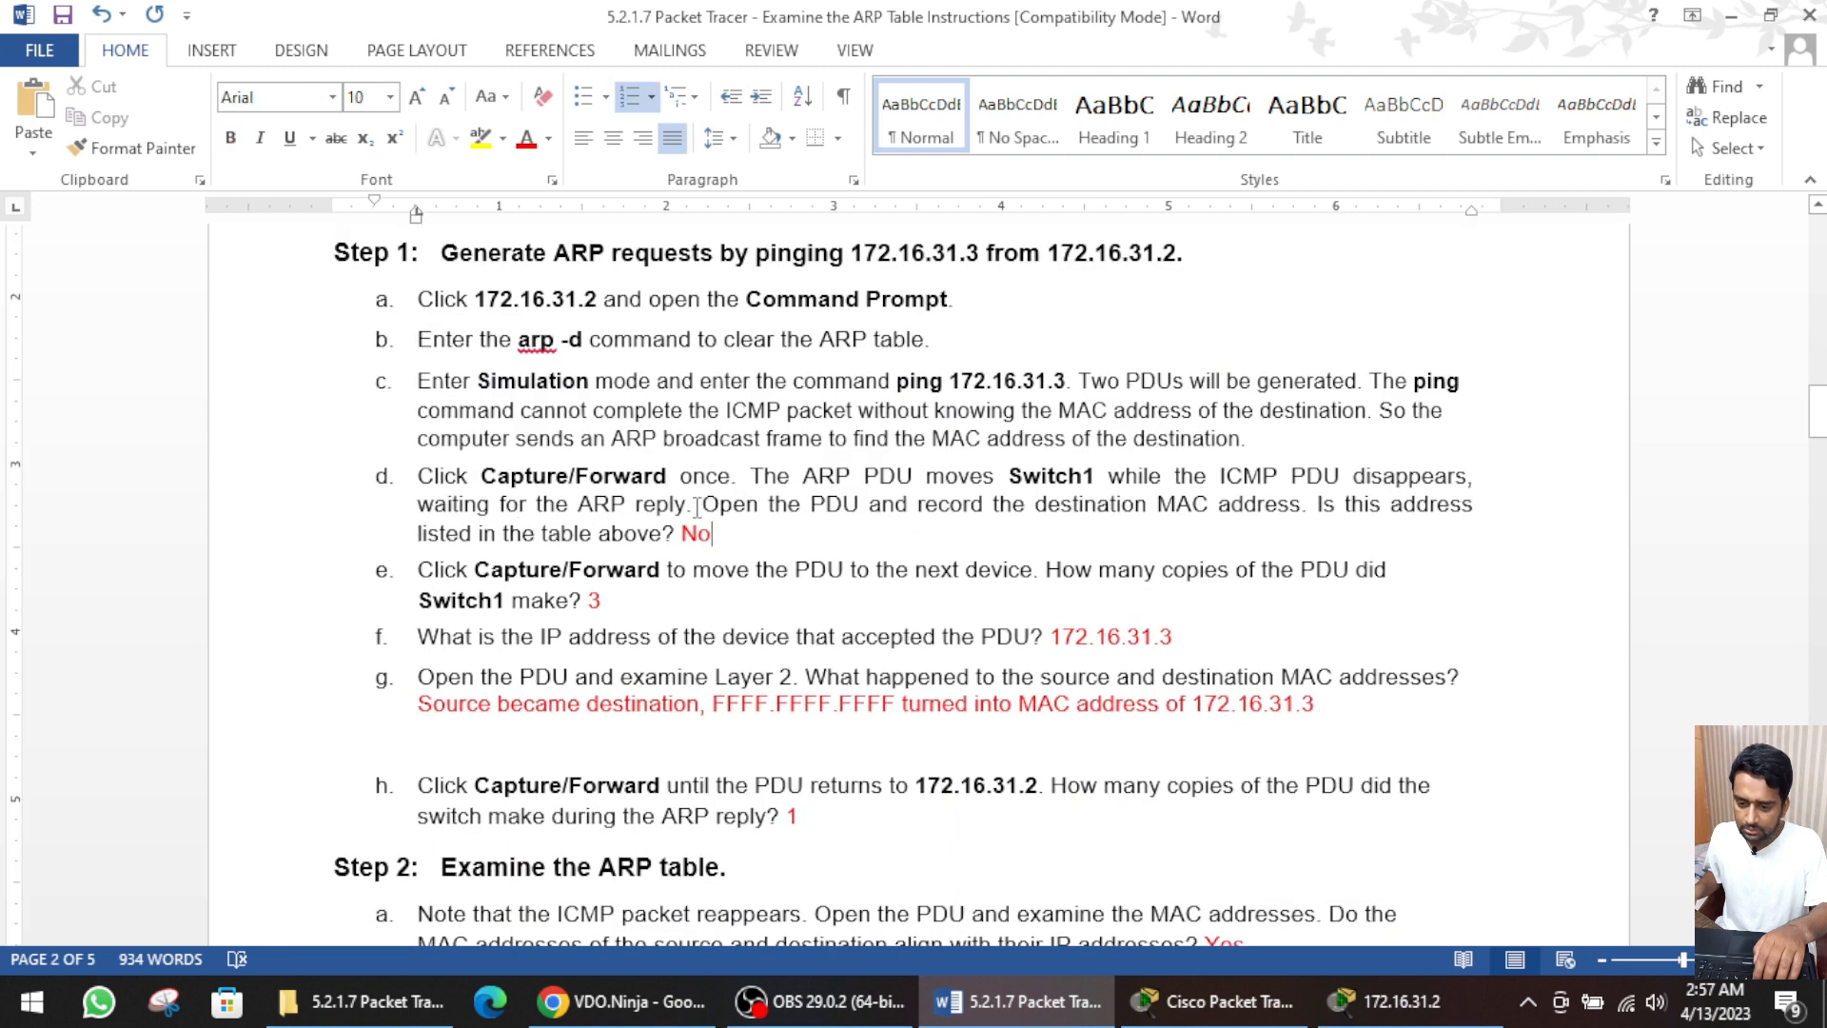
left_click_drag(704, 505, 1296, 507)
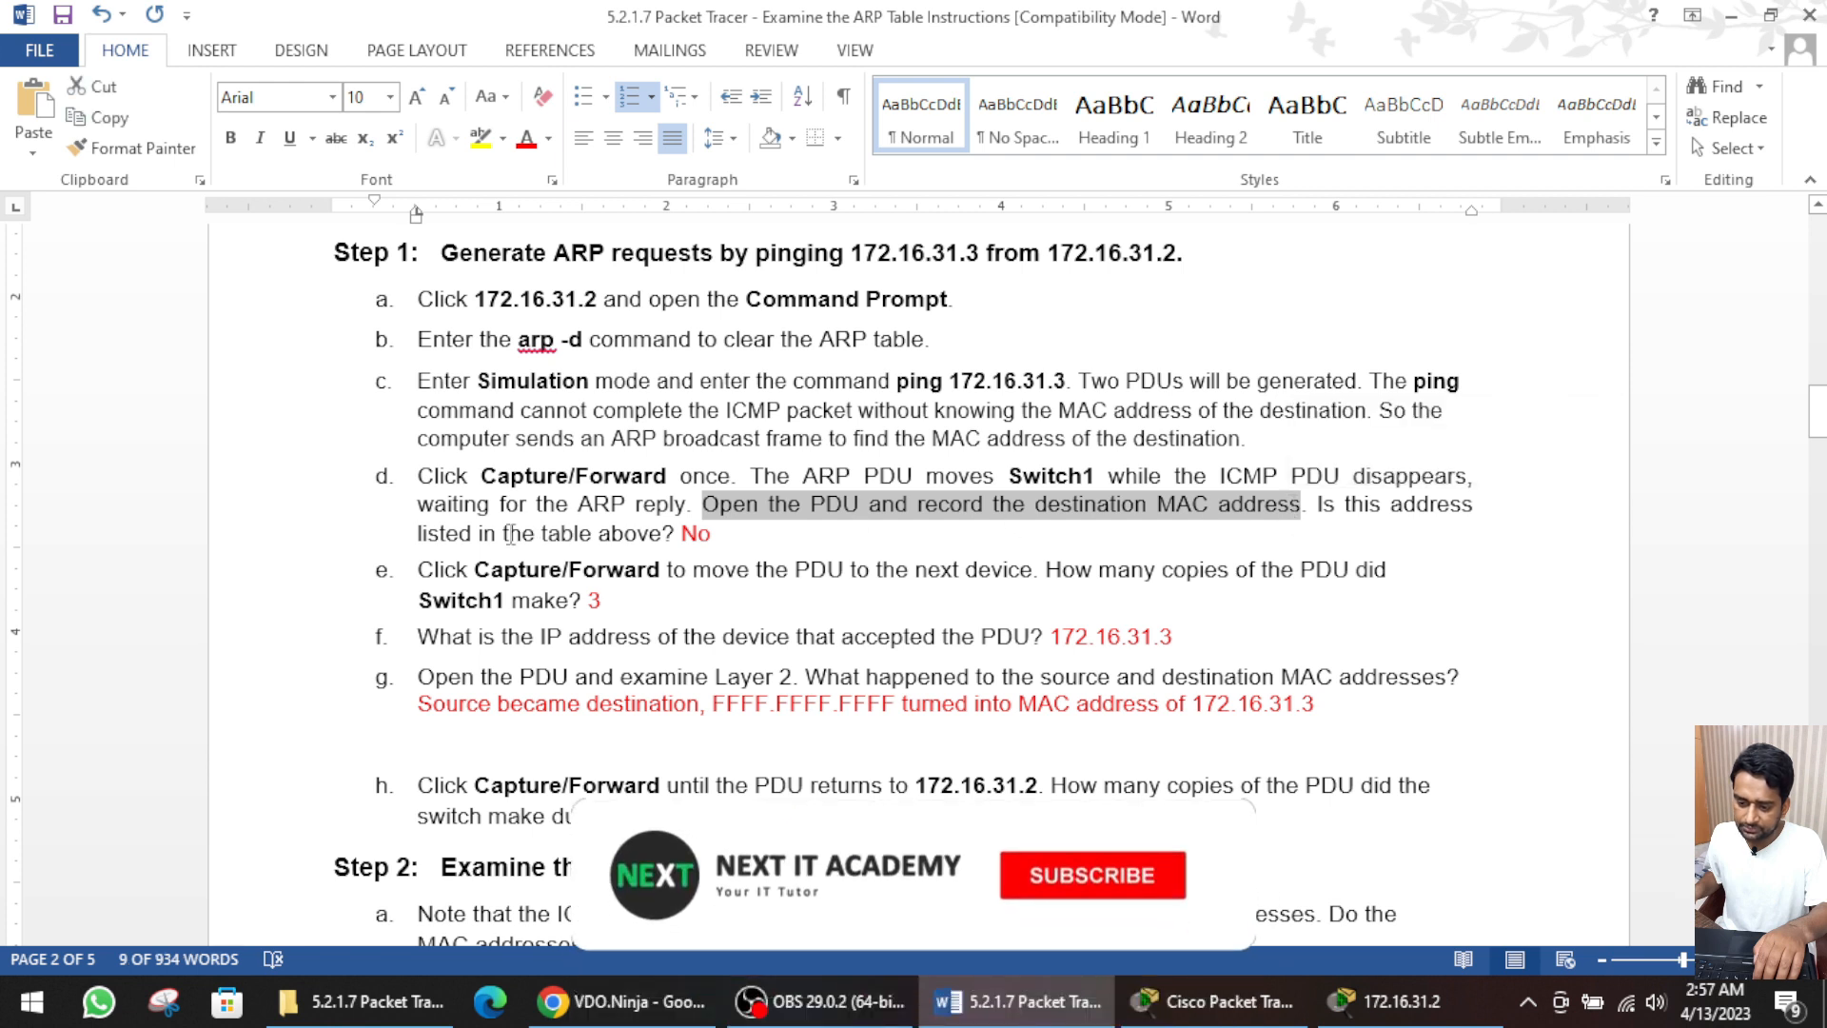
left_click_drag(418, 534, 755, 544)
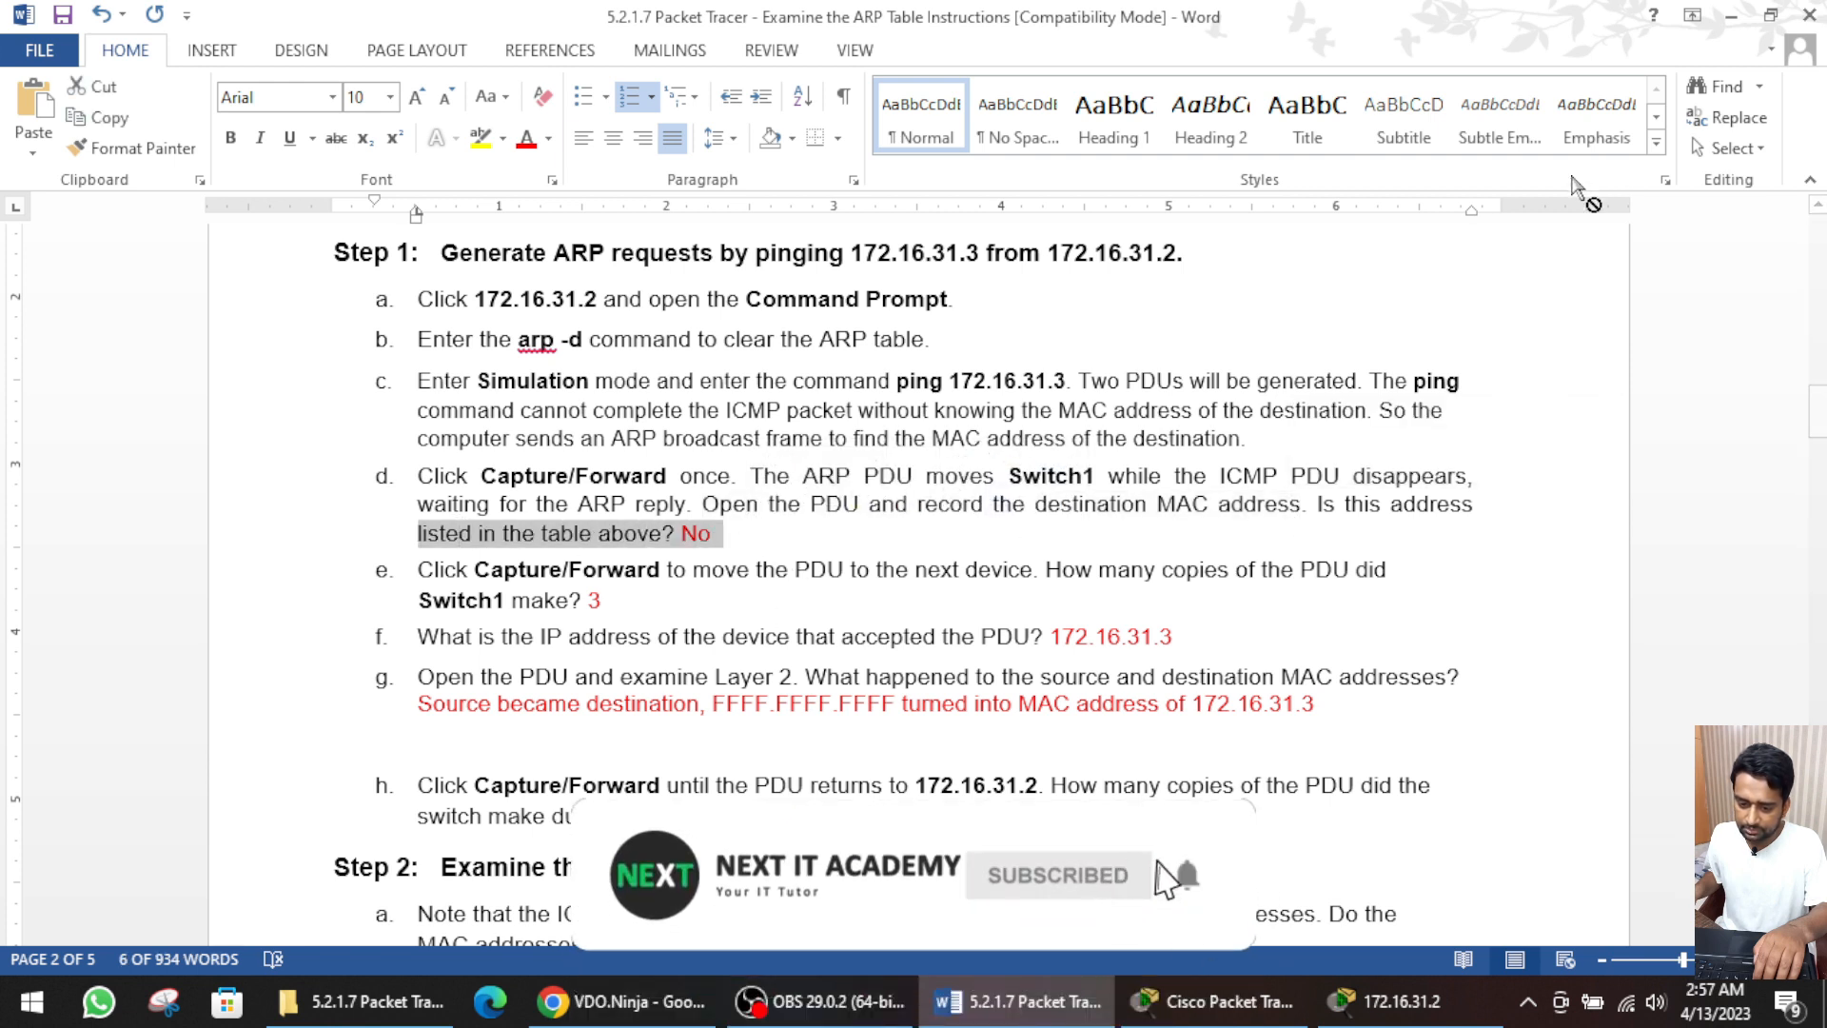
left_click(728, 534)
double_click(728, 534)
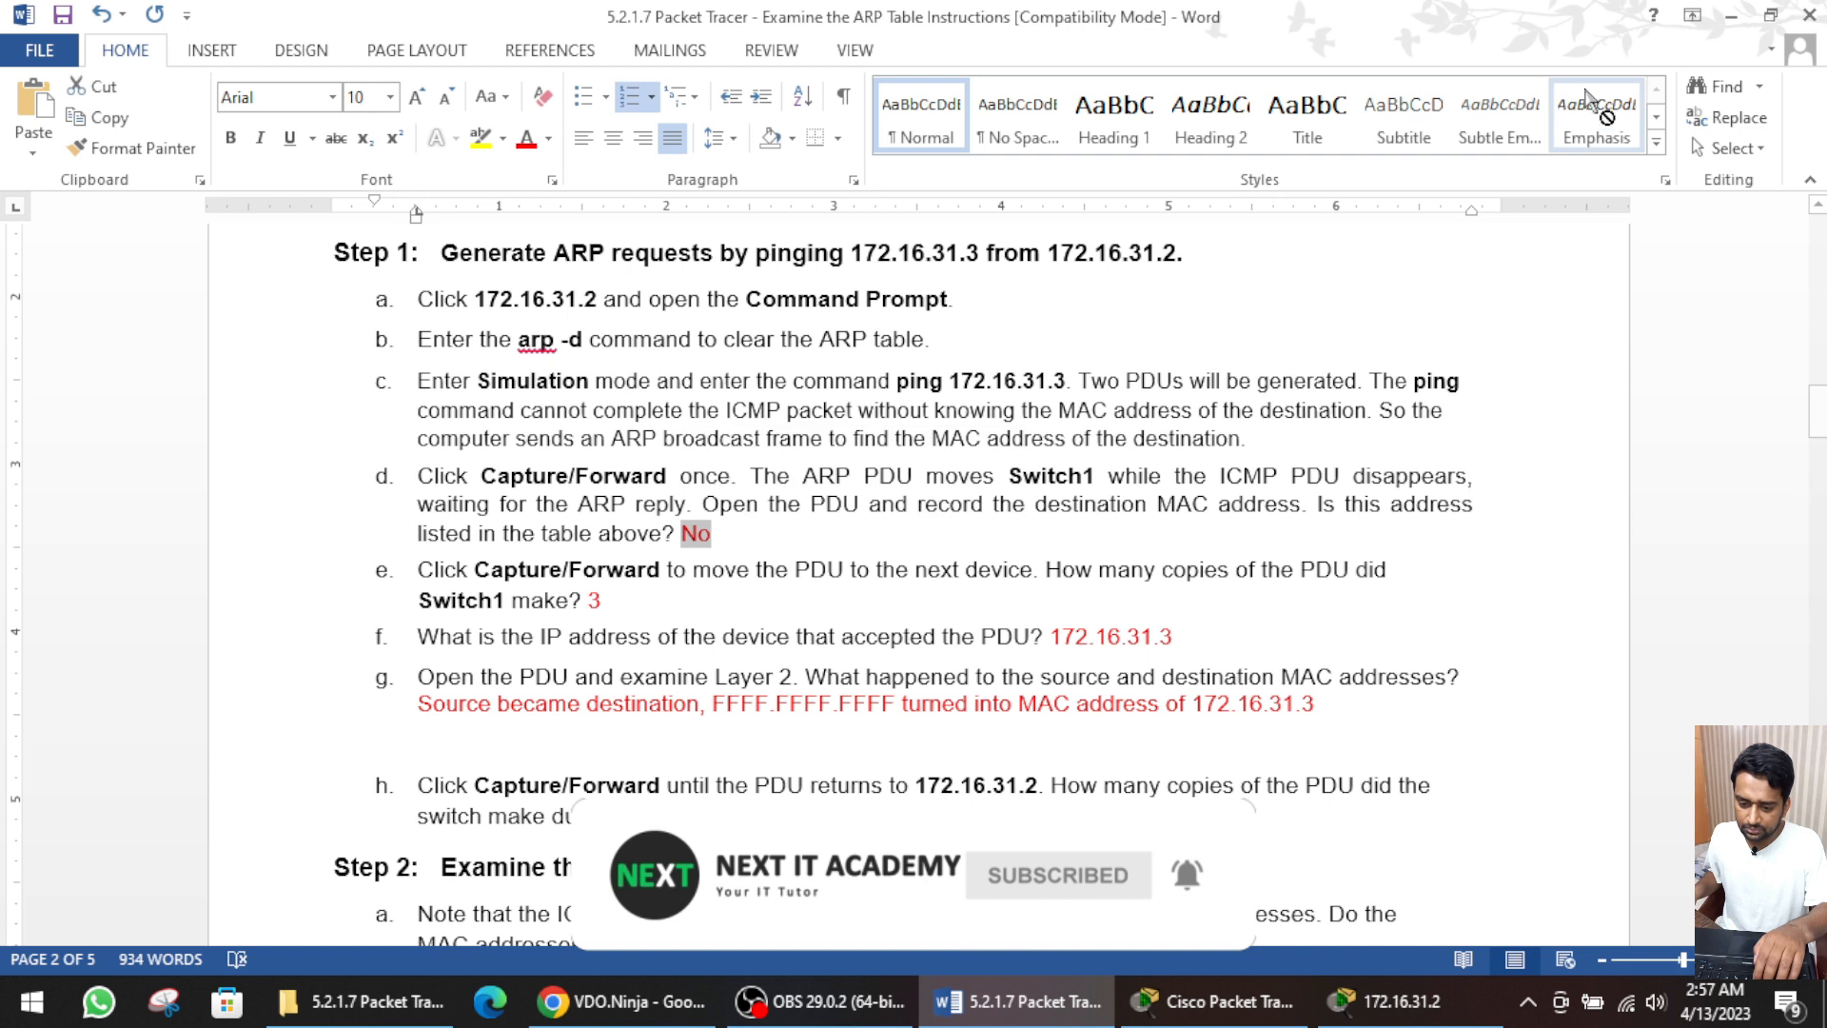
key("alt+Tab")
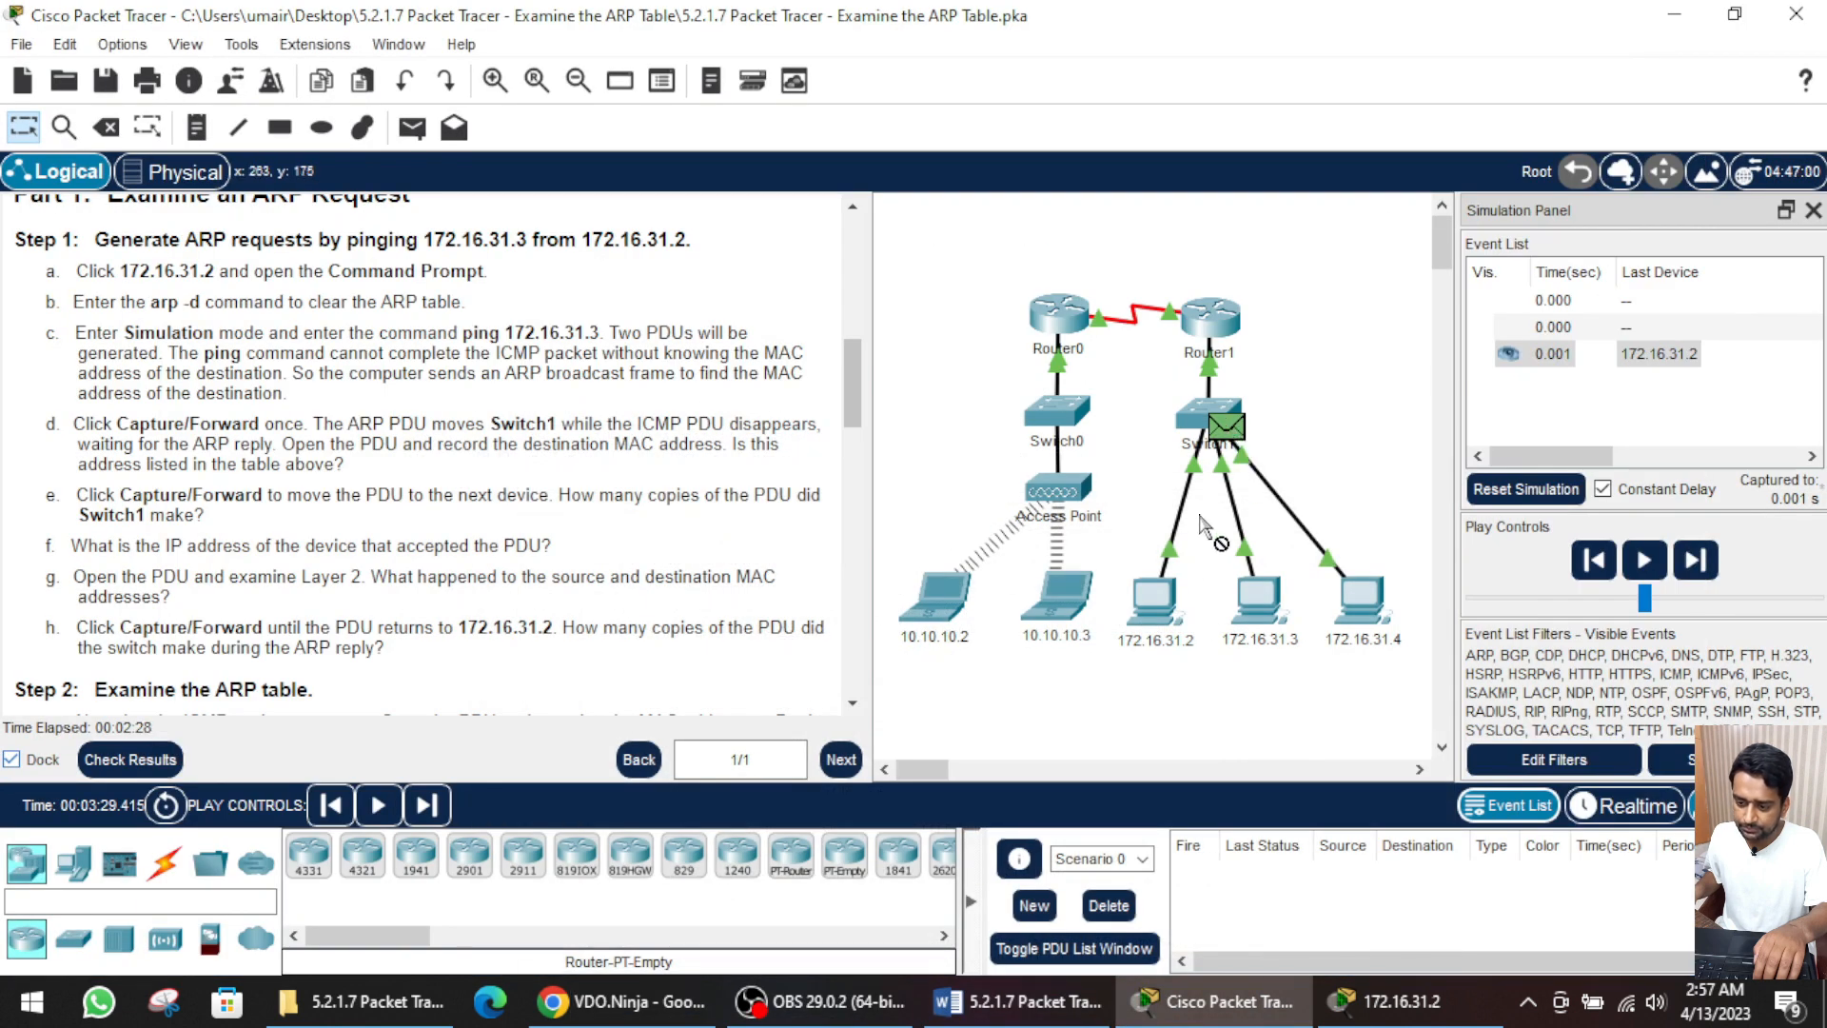
- Open the ARP PDU at Switch1 and examine the destination MAC address in its inbound Layer 2 header
left_click(1226, 428)
left_click_drag(839, 119, 1154, 173)
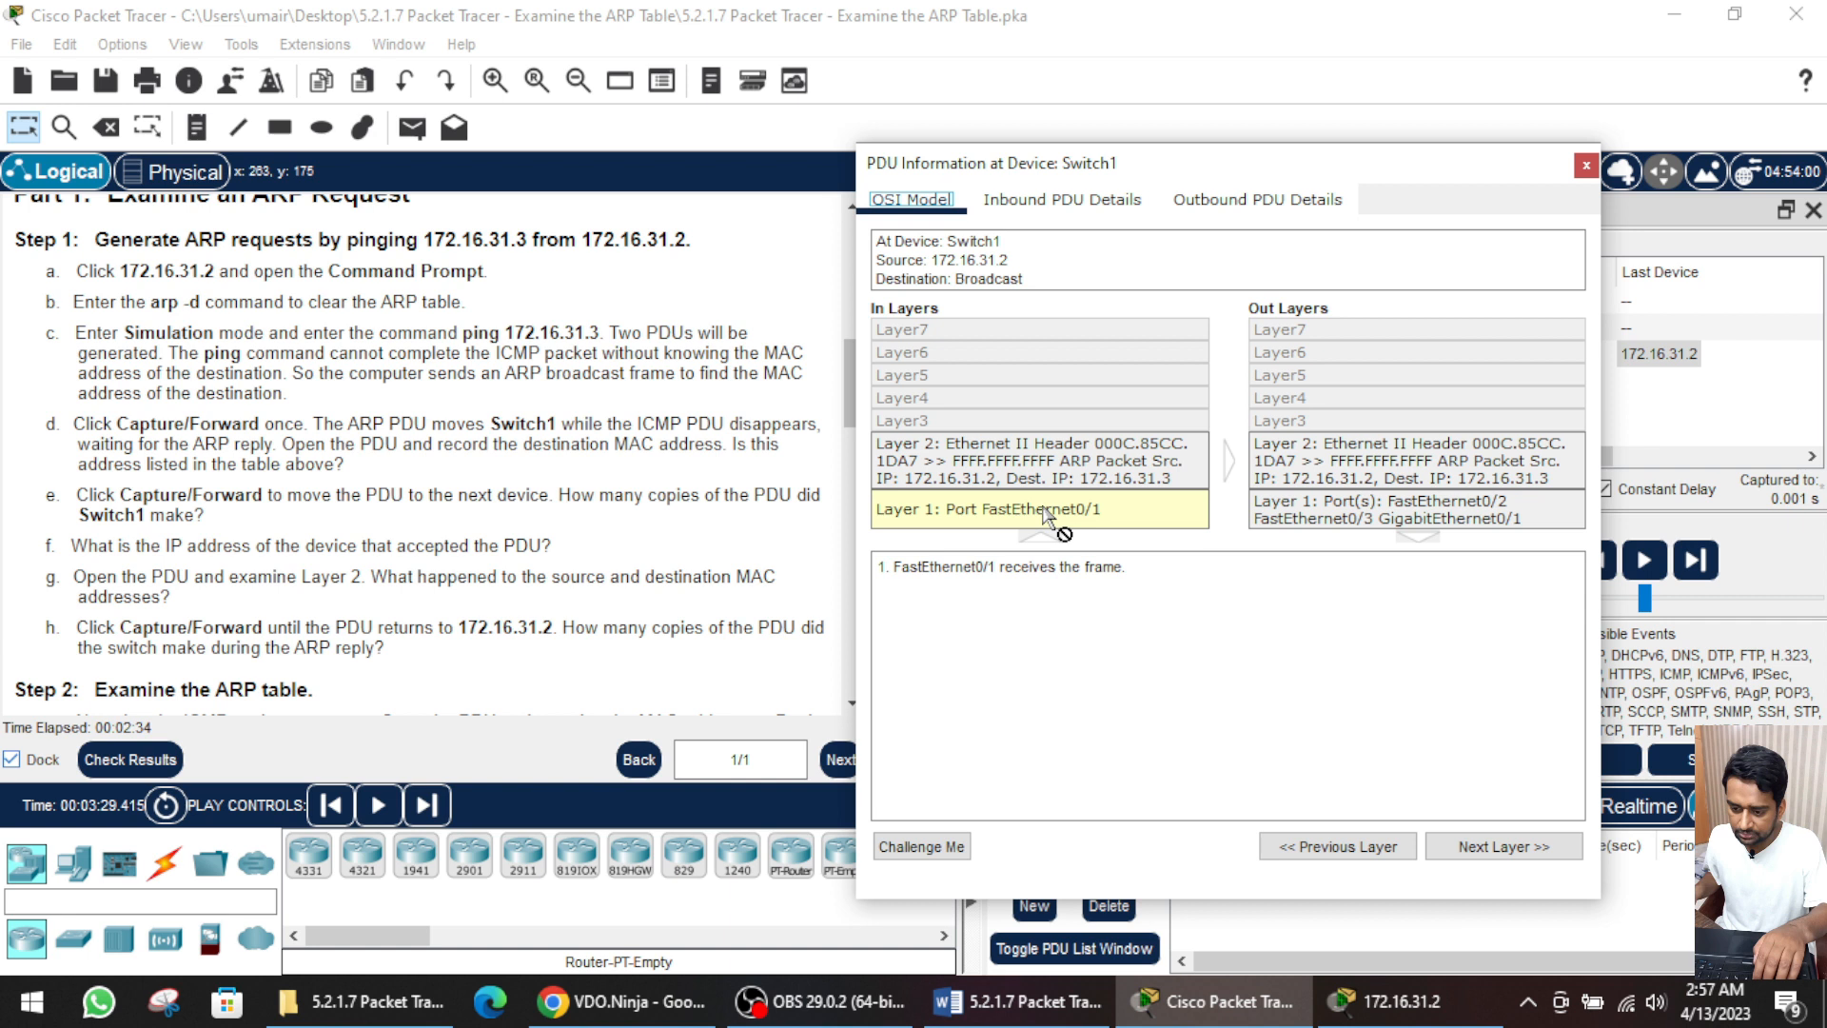
left_click(956, 466)
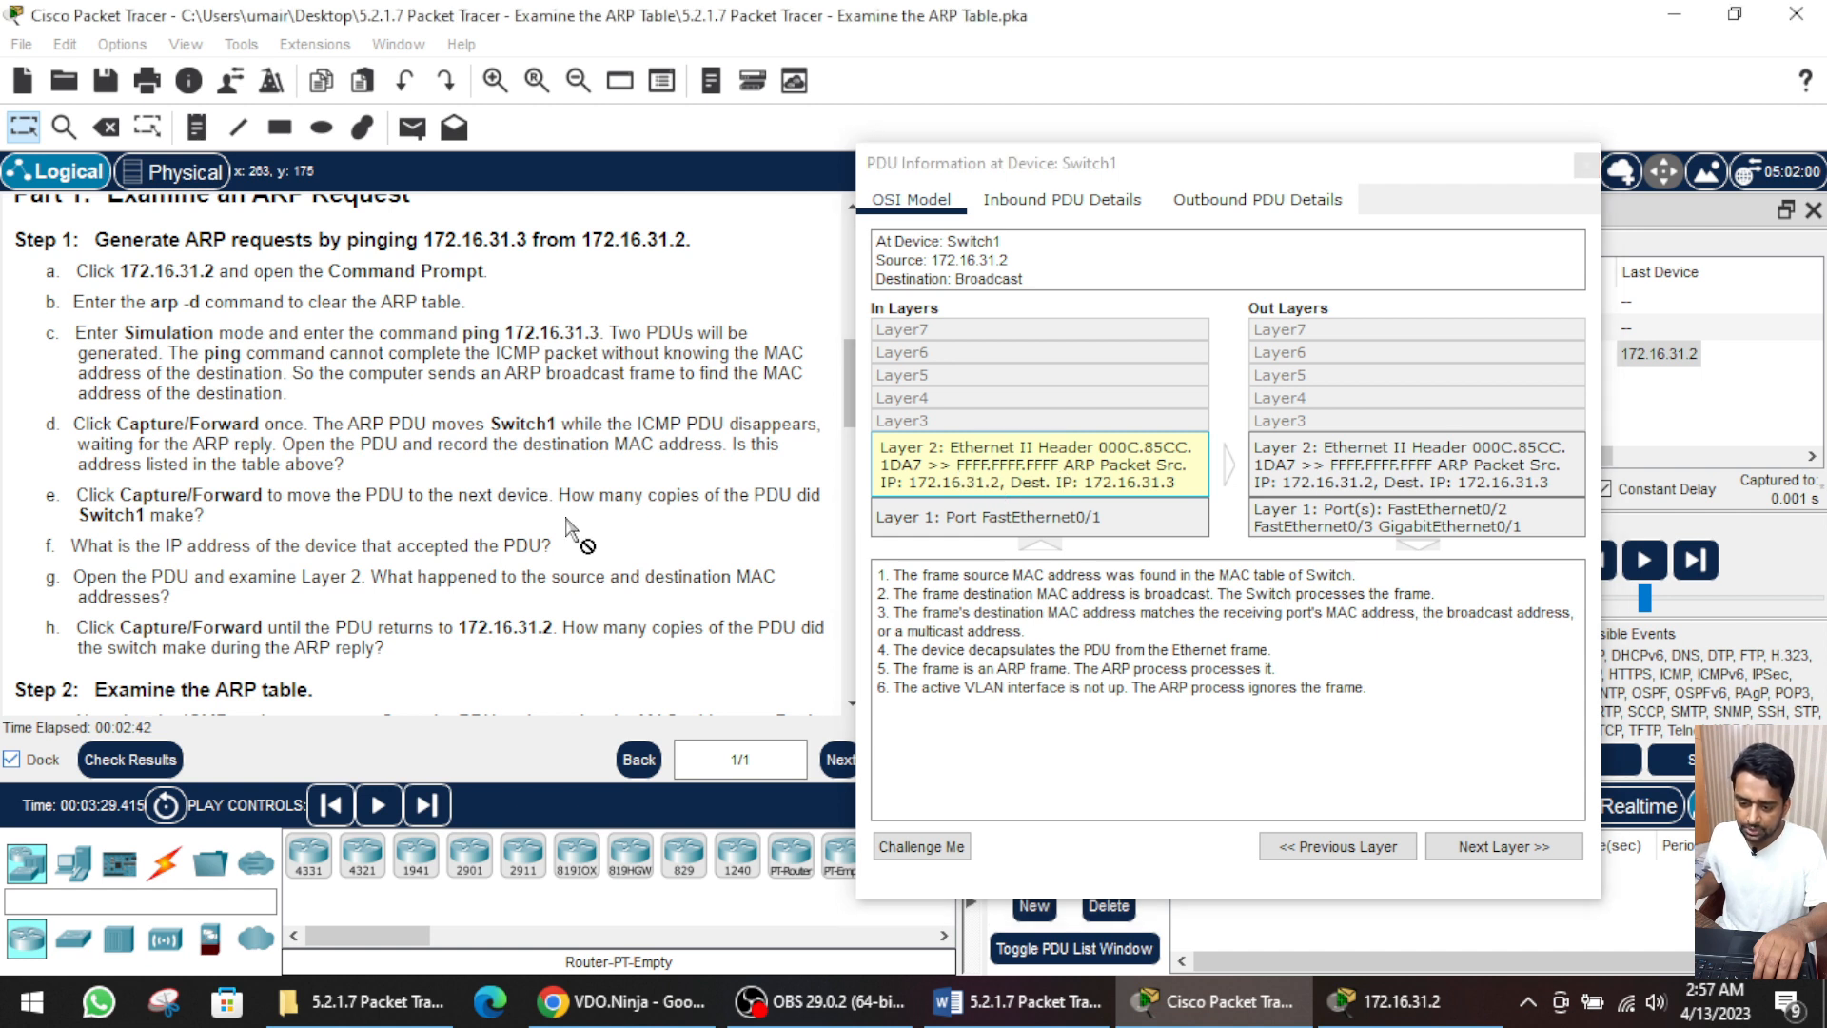
- Switch to the Word instructions, compare the PDU's destination MAC address with the addressing table, and check the answer to question d
key("alt+Tab")
scroll(641, 504, "up", 10)
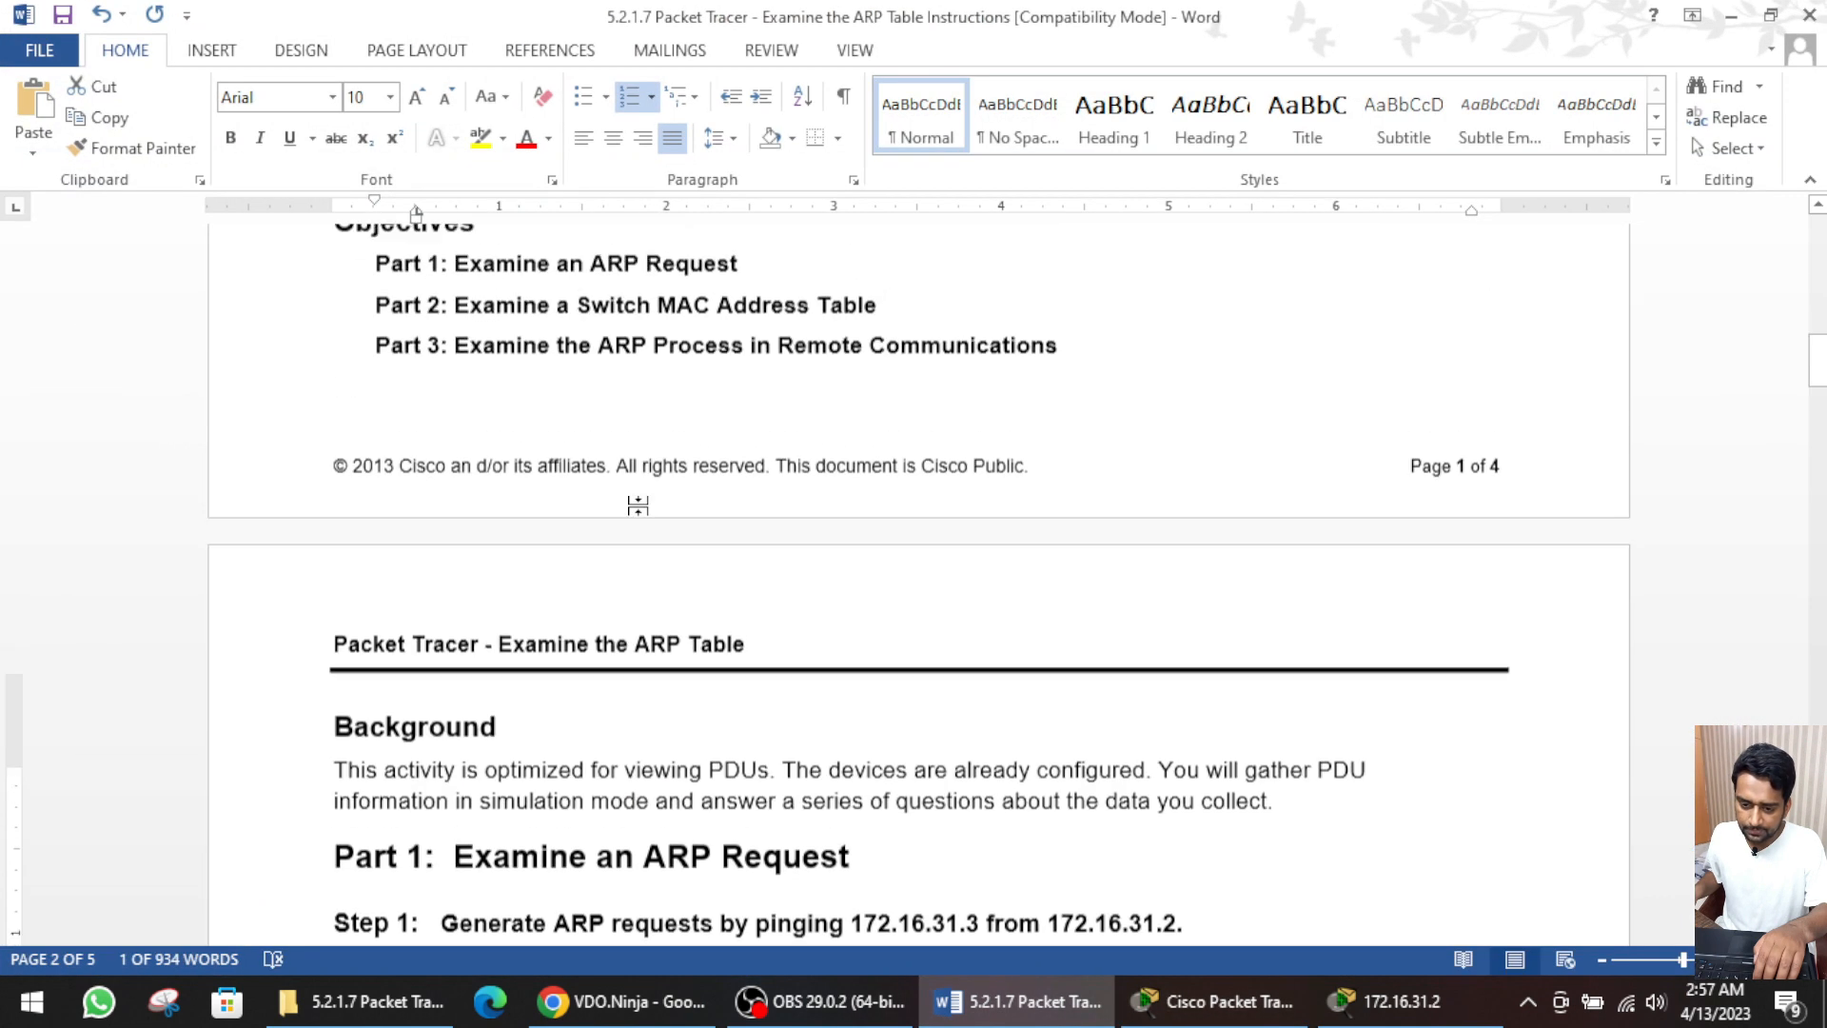
scroll(957, 650, "down", 2)
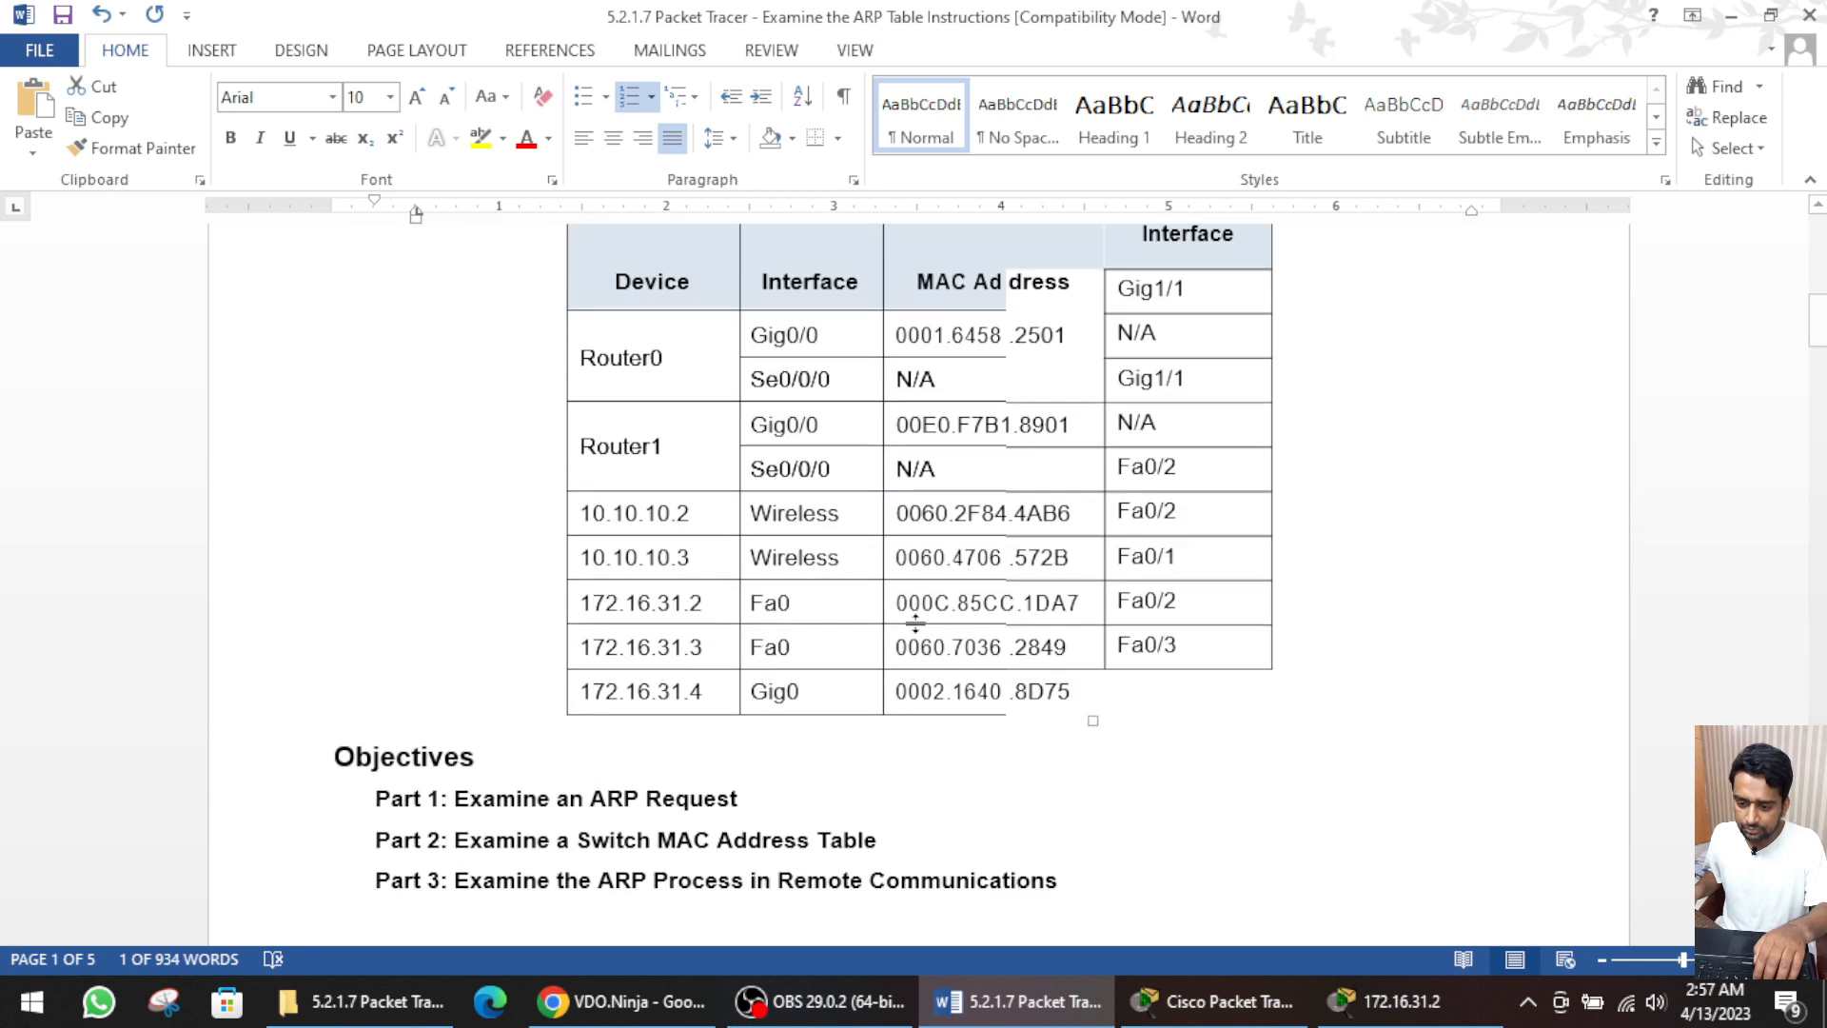
left_click_drag(906, 338, 1087, 338)
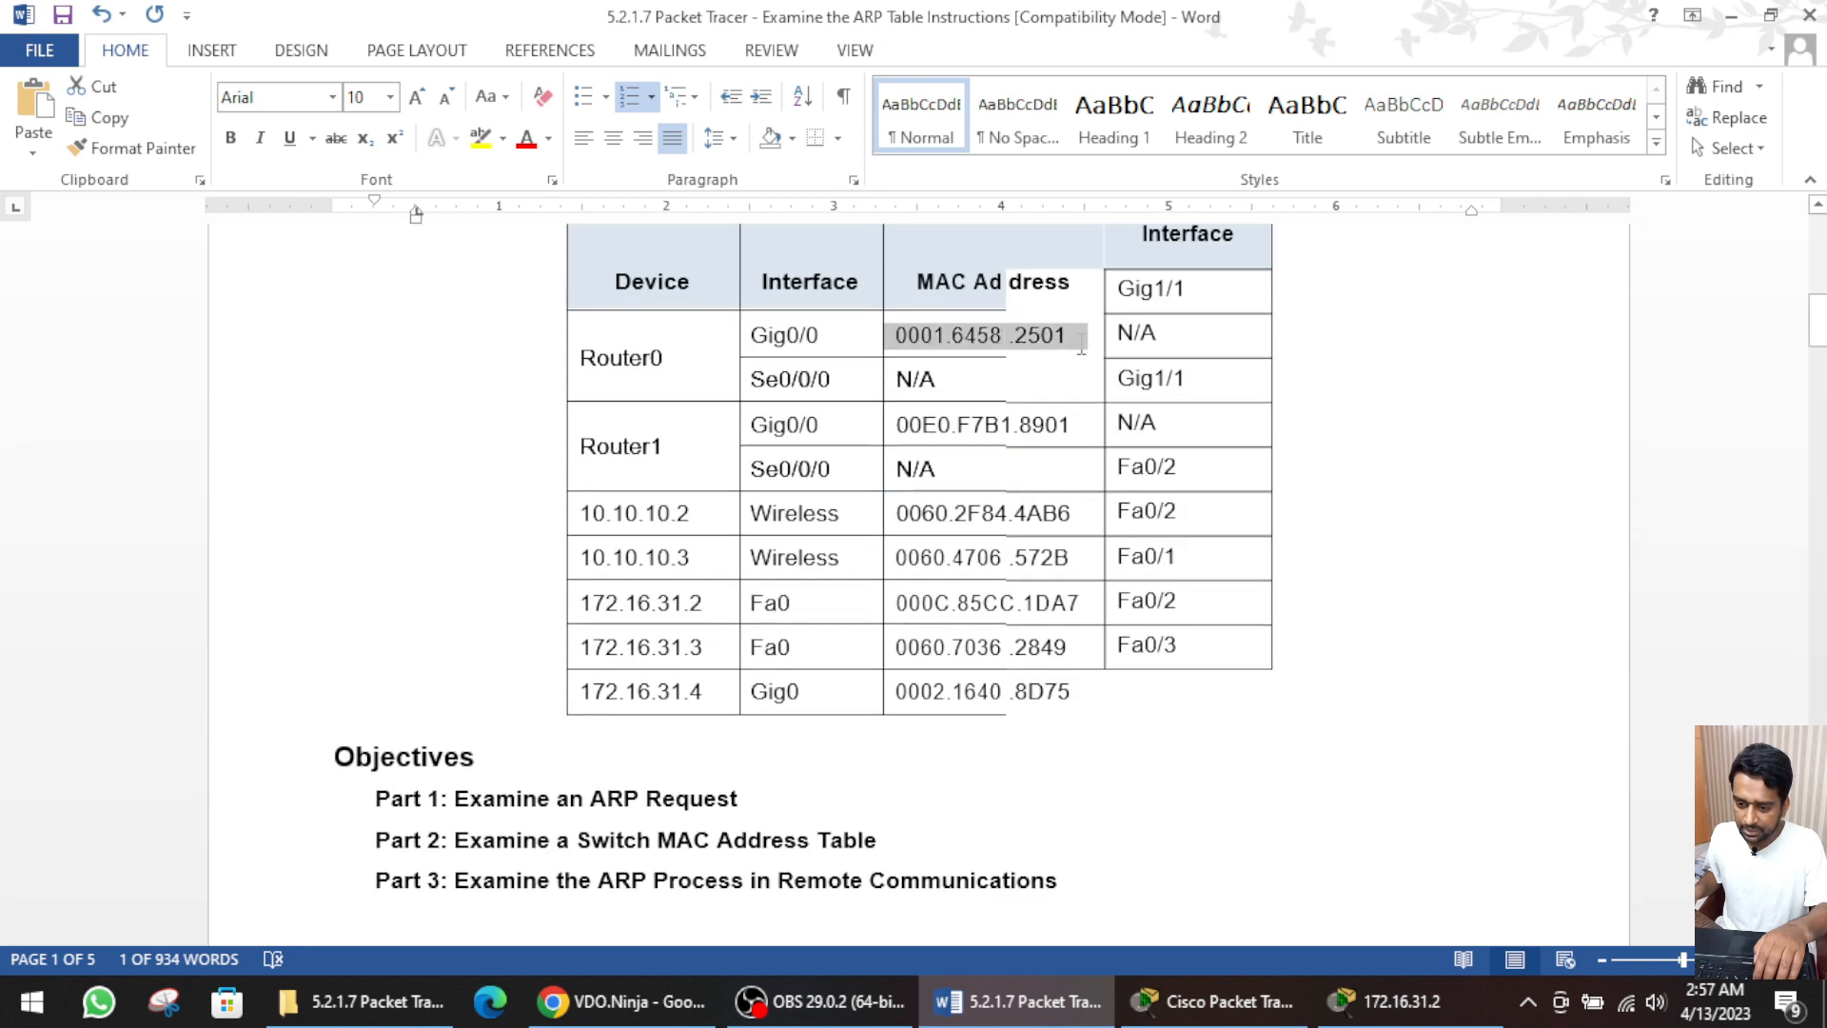
left_click(927, 630)
scroll(793, 682, "down", 10)
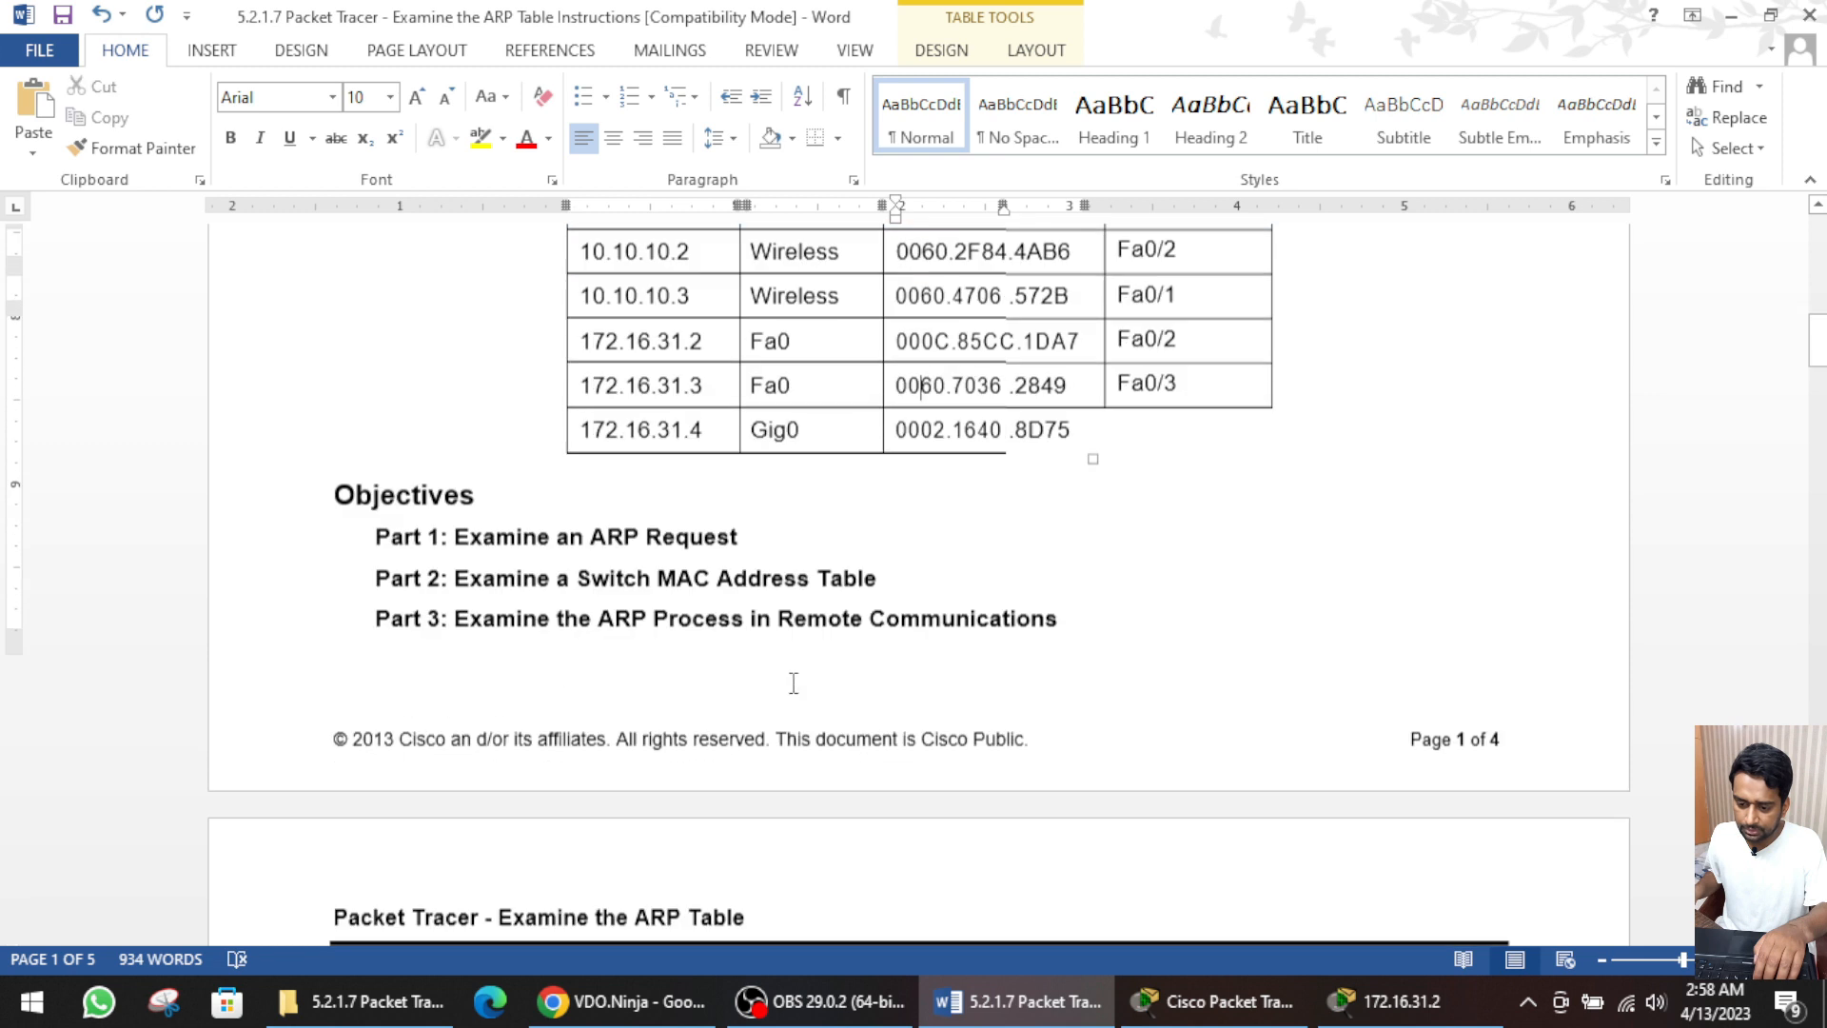
scroll(794, 682, "down", 1)
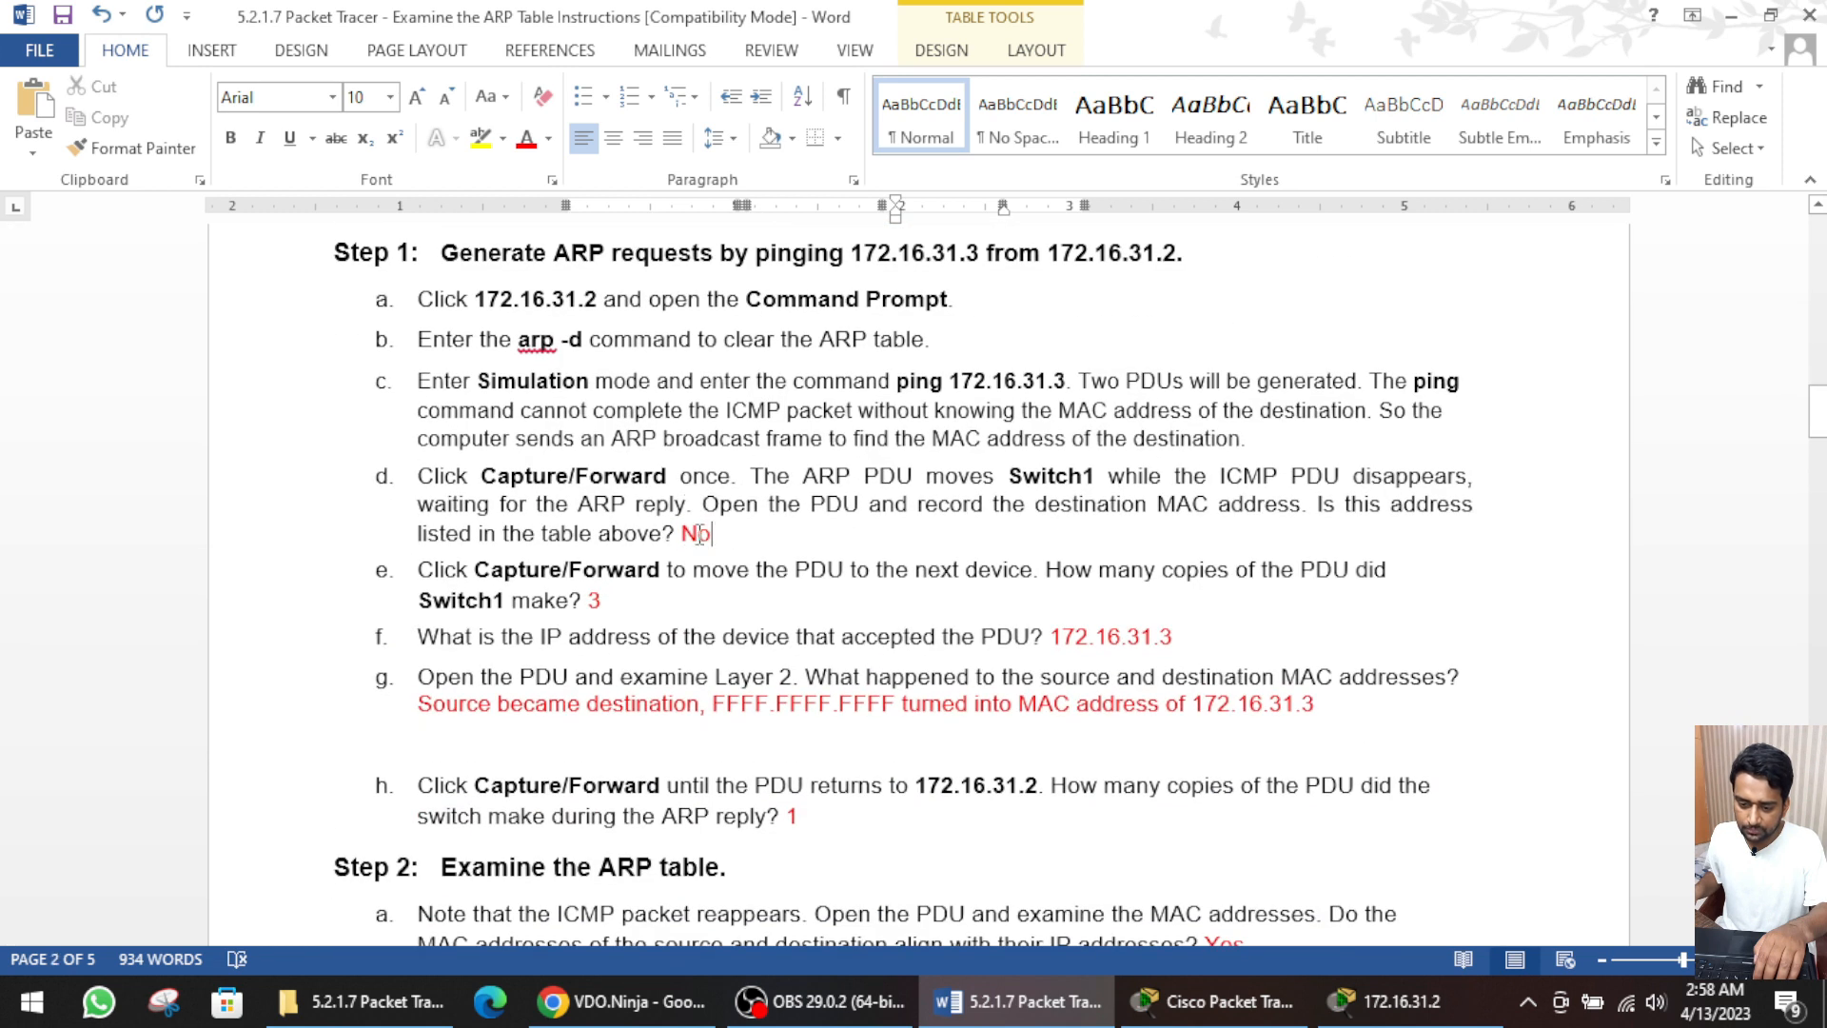
double_click(696, 534)
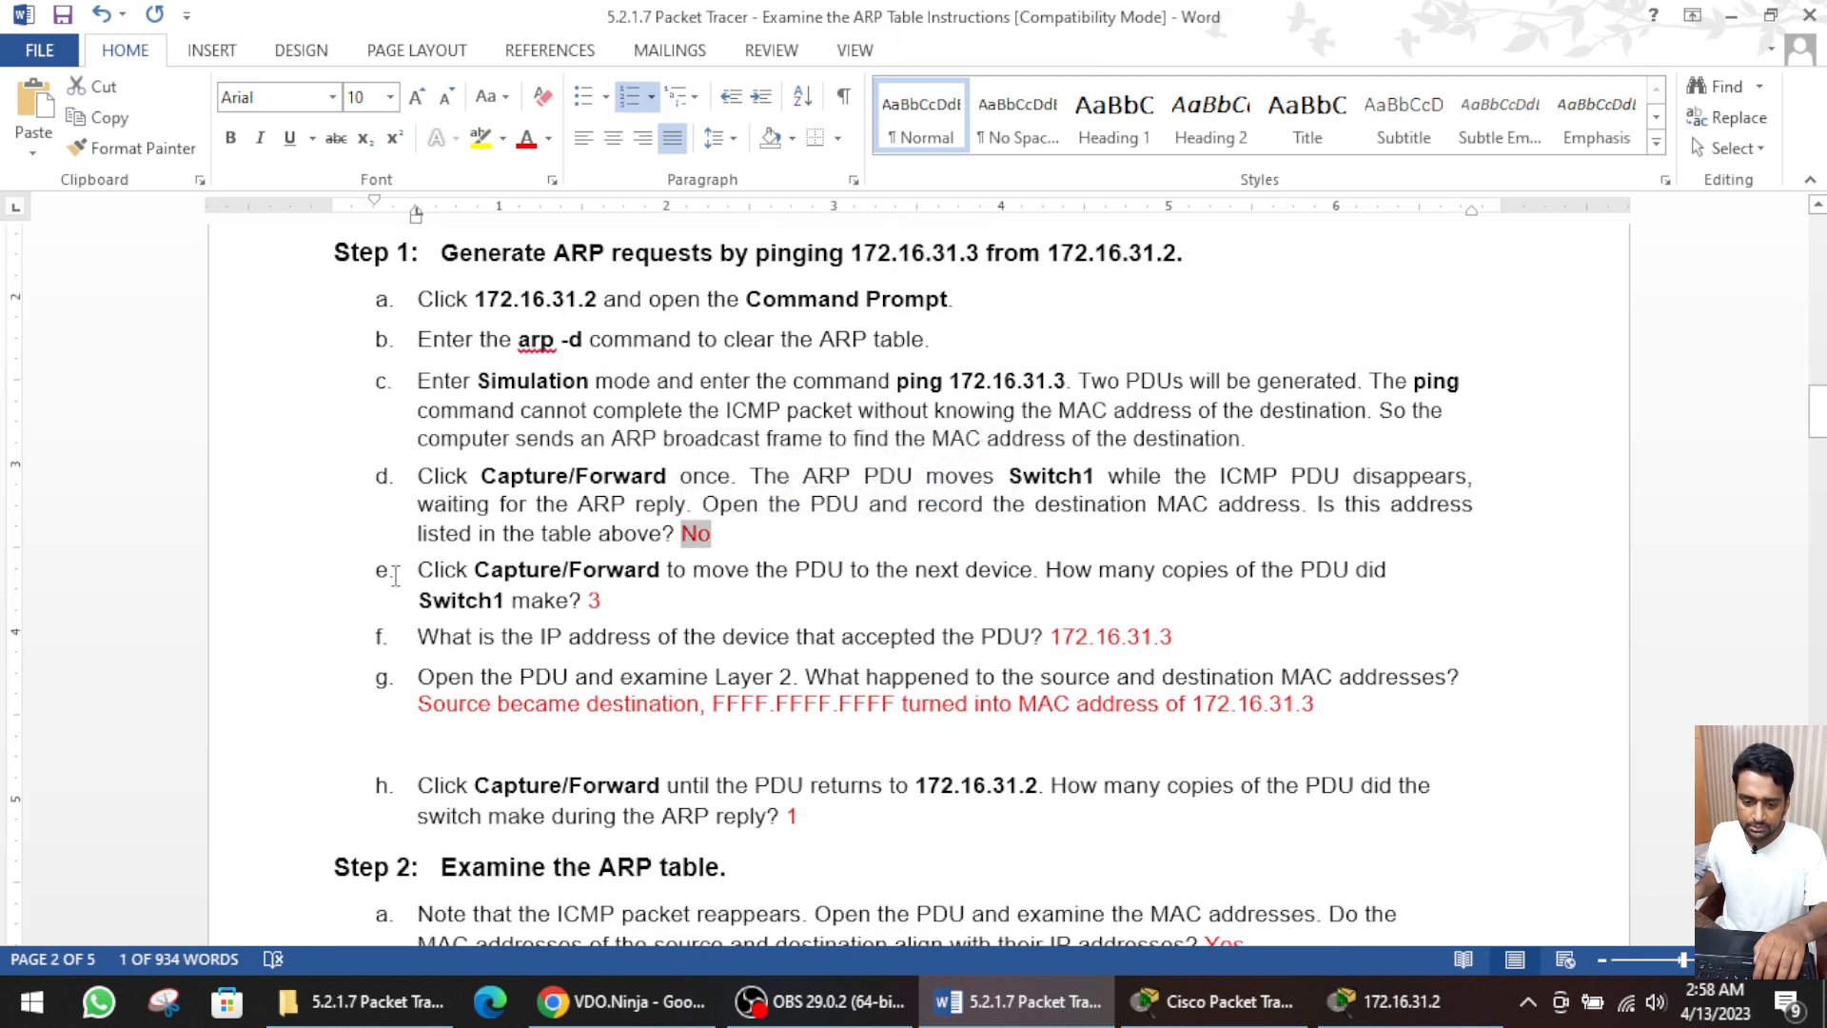
- Examine question e about how many copies of the PDU Switch1 makes and its answer
left_click(473, 571)
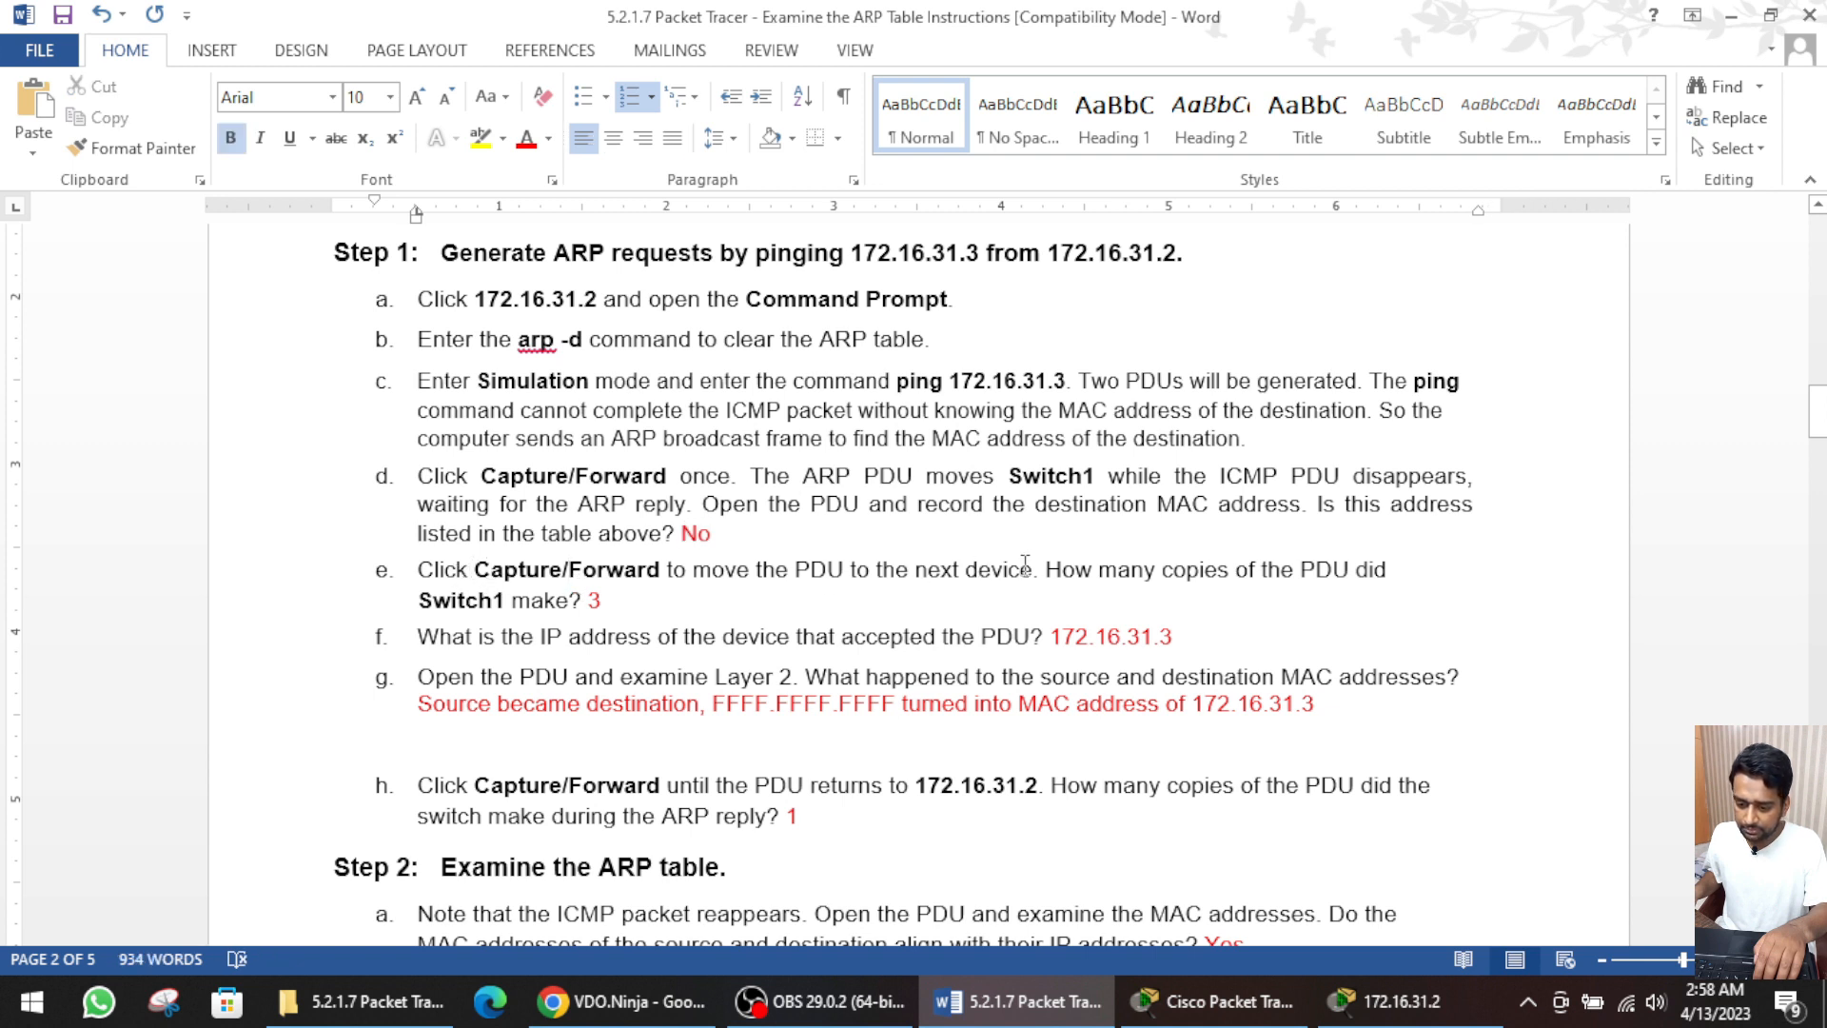
left_click_drag(1051, 570, 1385, 574)
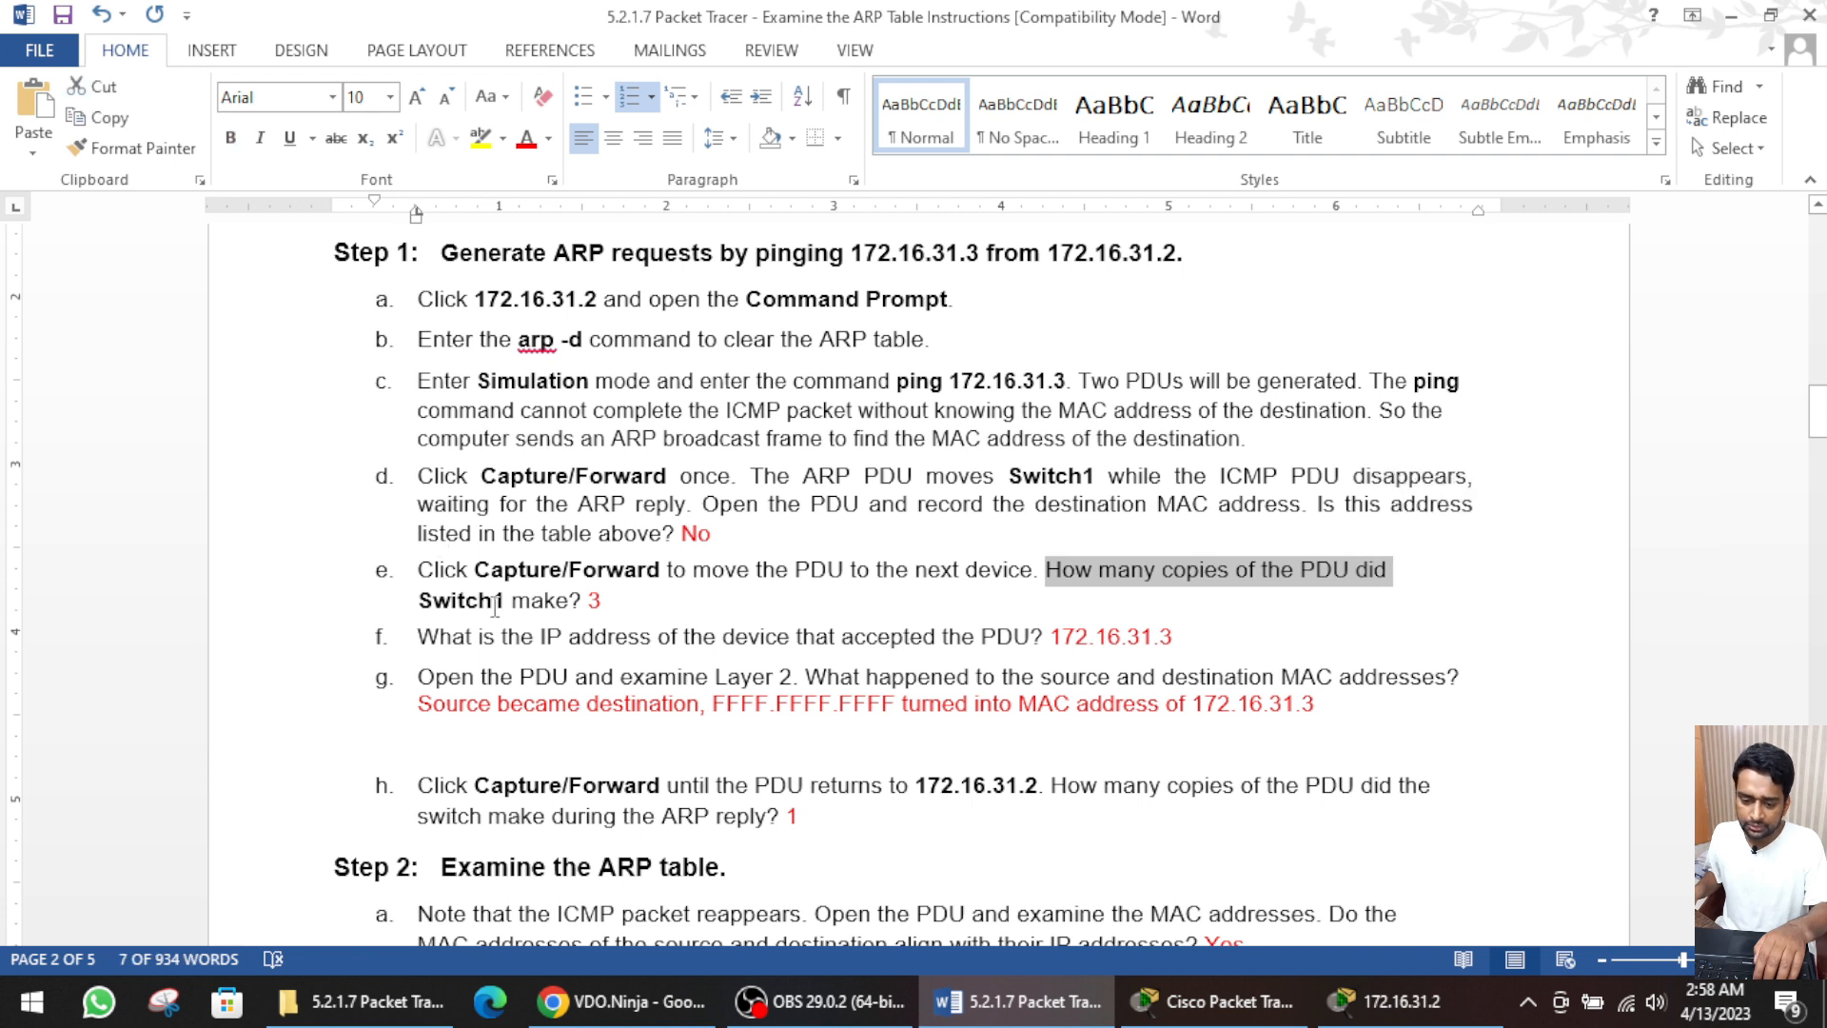
left_click_drag(509, 603, 627, 612)
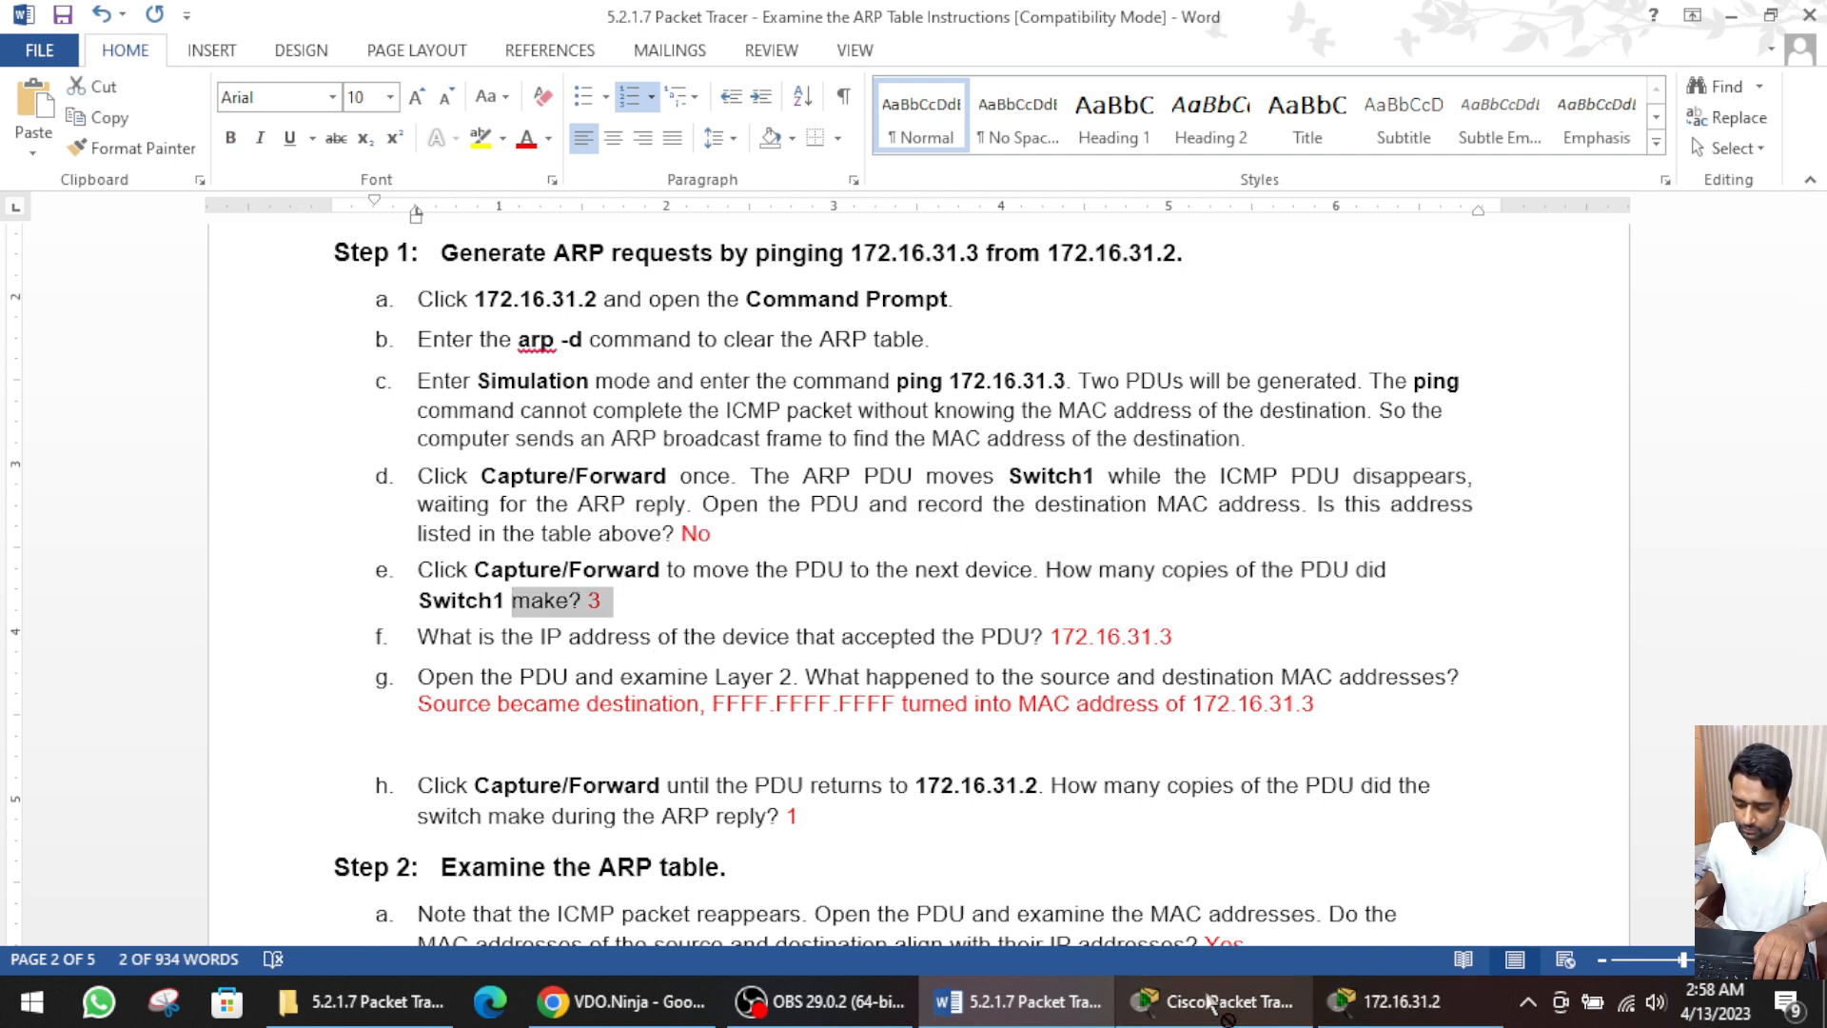
- Return to Packet Tracer, advance the simulation one event to move the PDU beyond Switch1, and widen the topology area
left_click(1214, 1001)
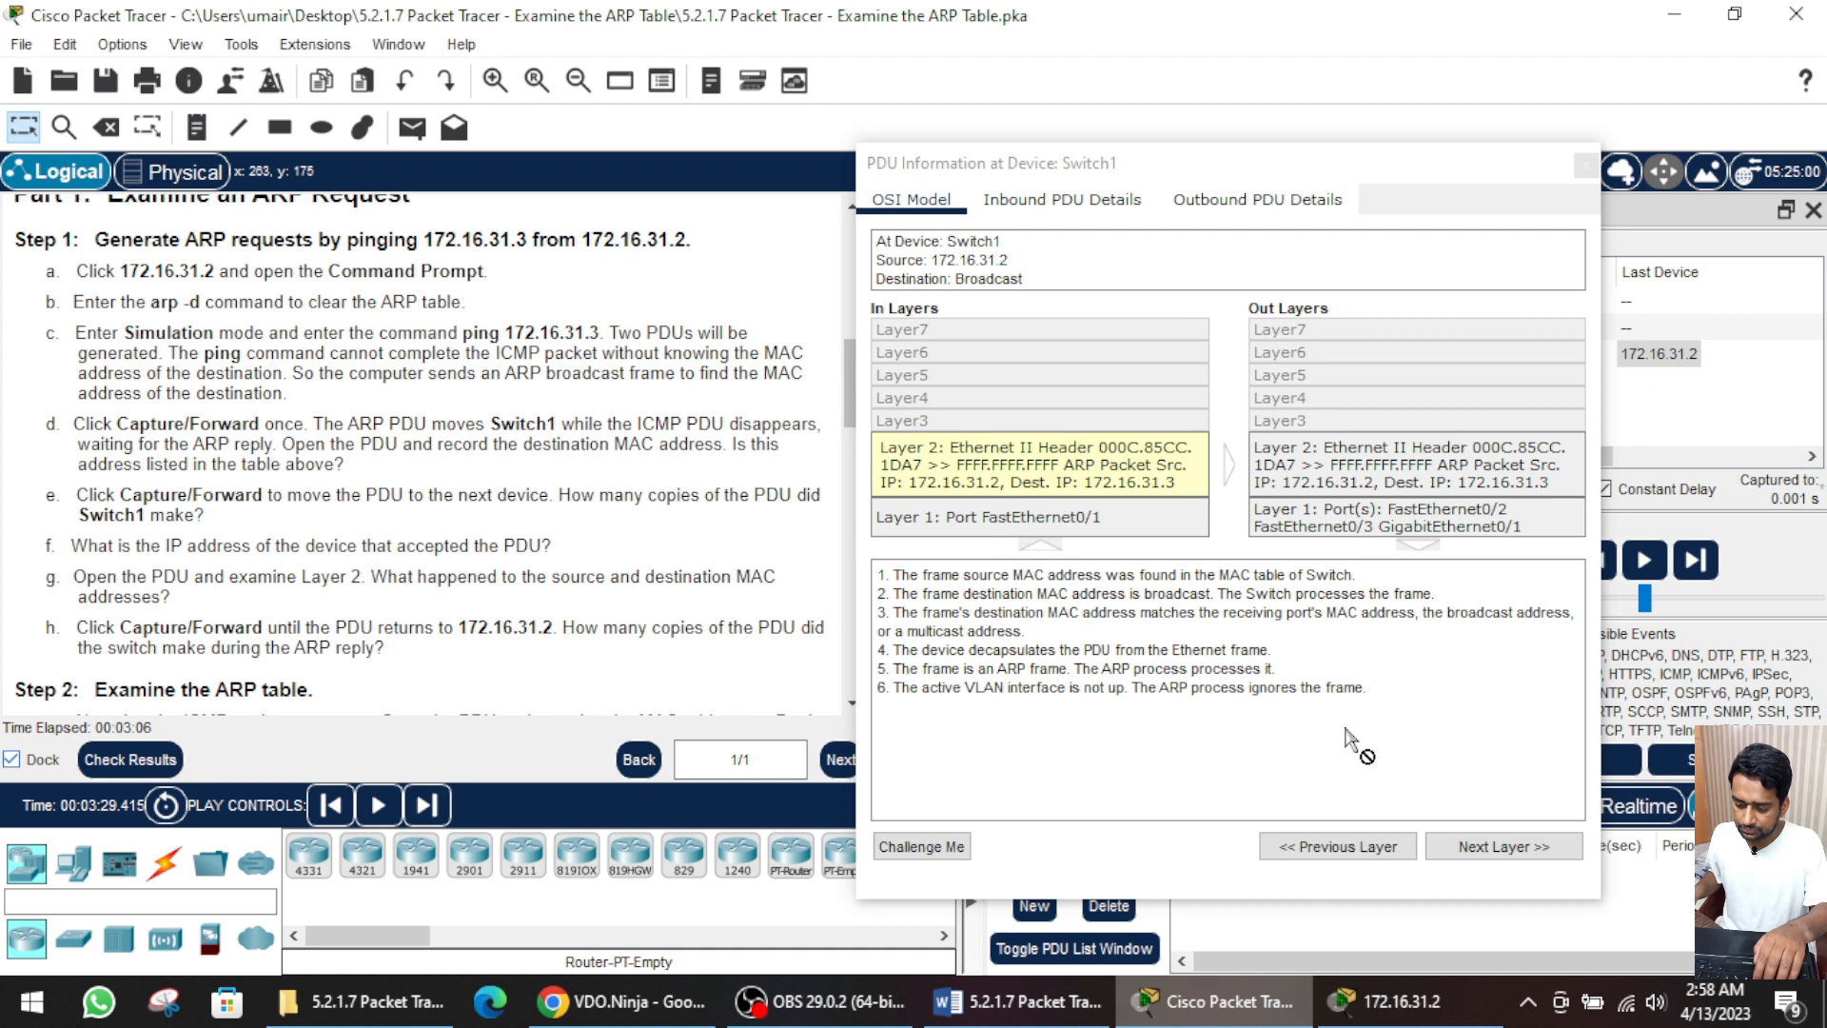
left_click(1585, 165)
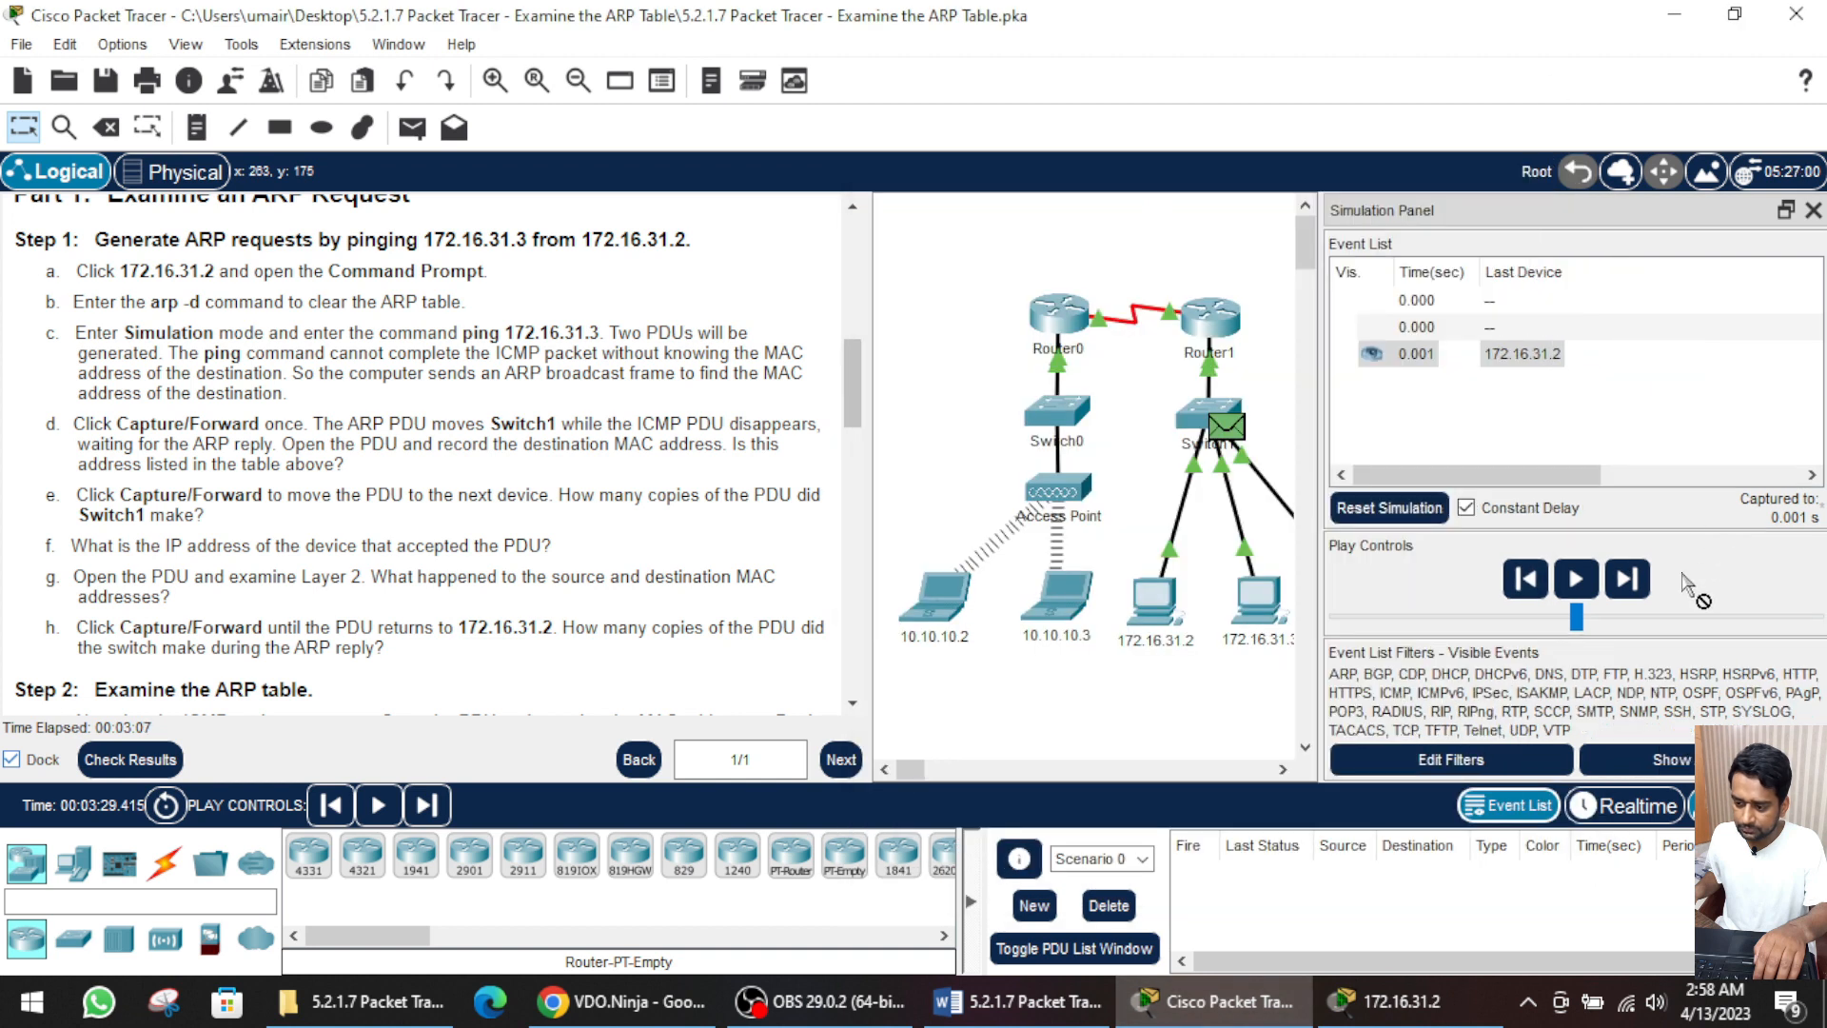
left_click(1629, 587)
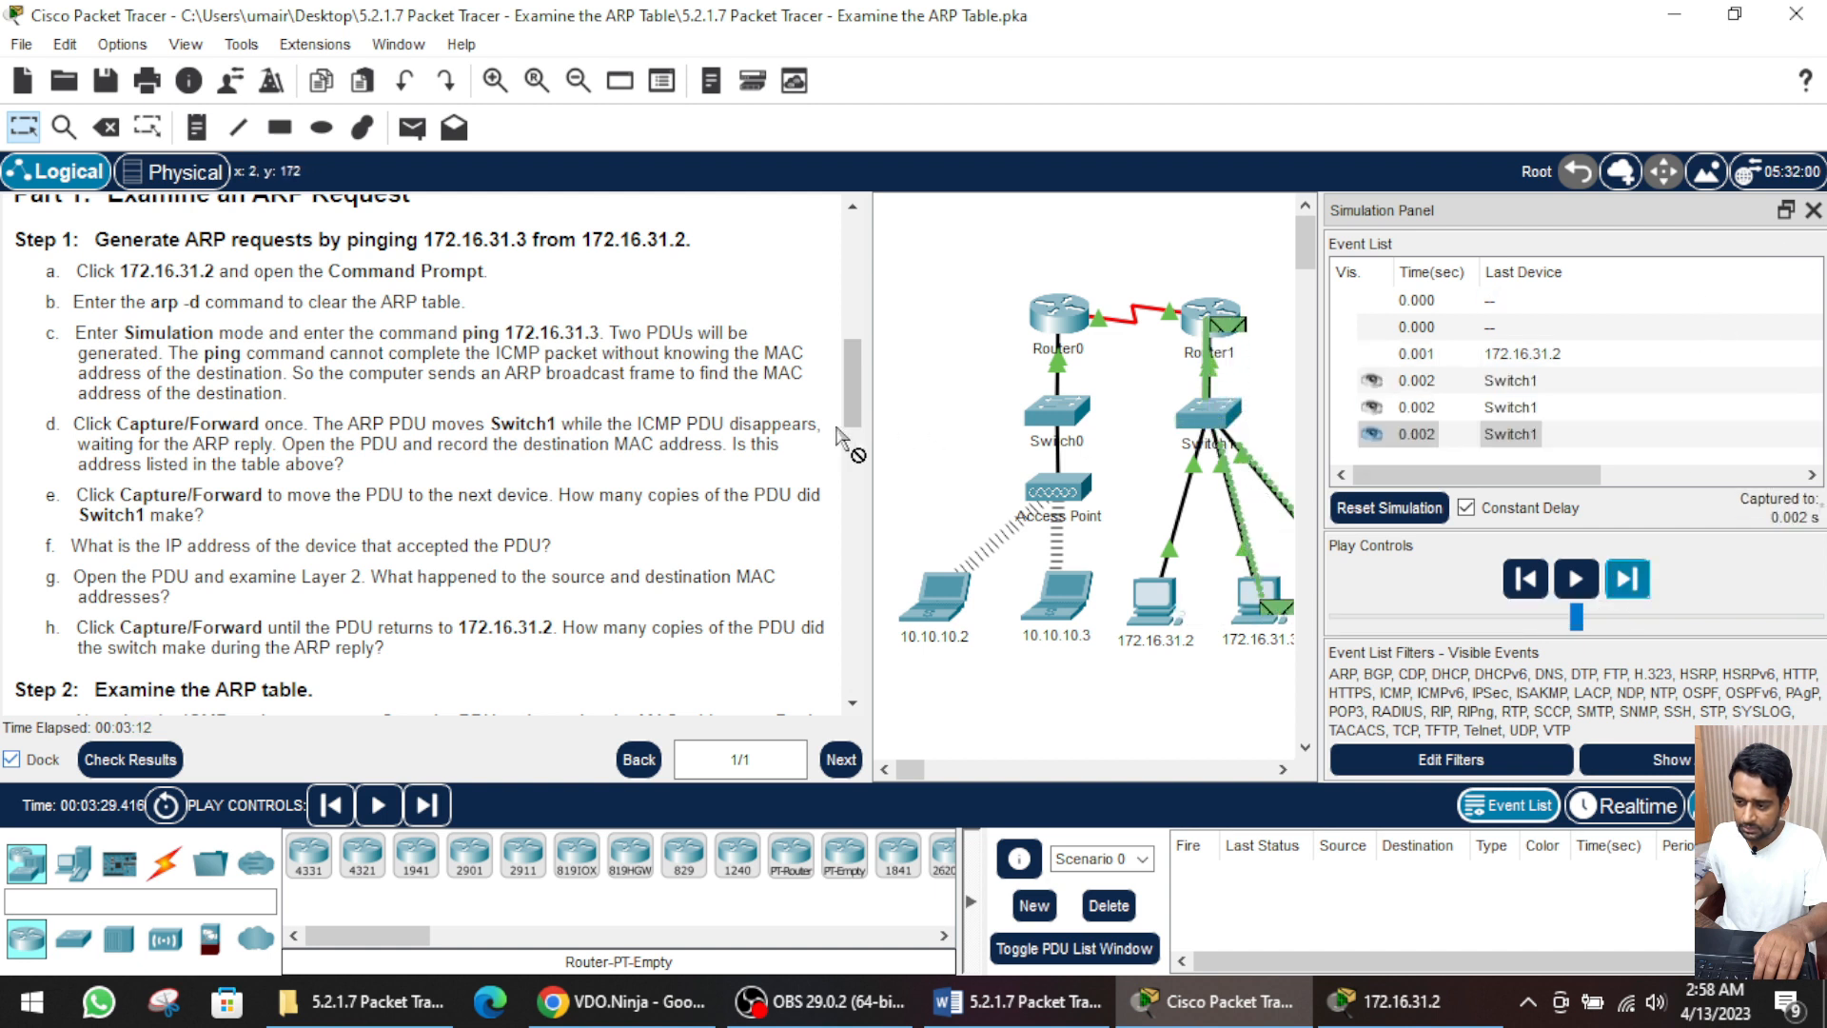
left_click_drag(872, 433, 598, 427)
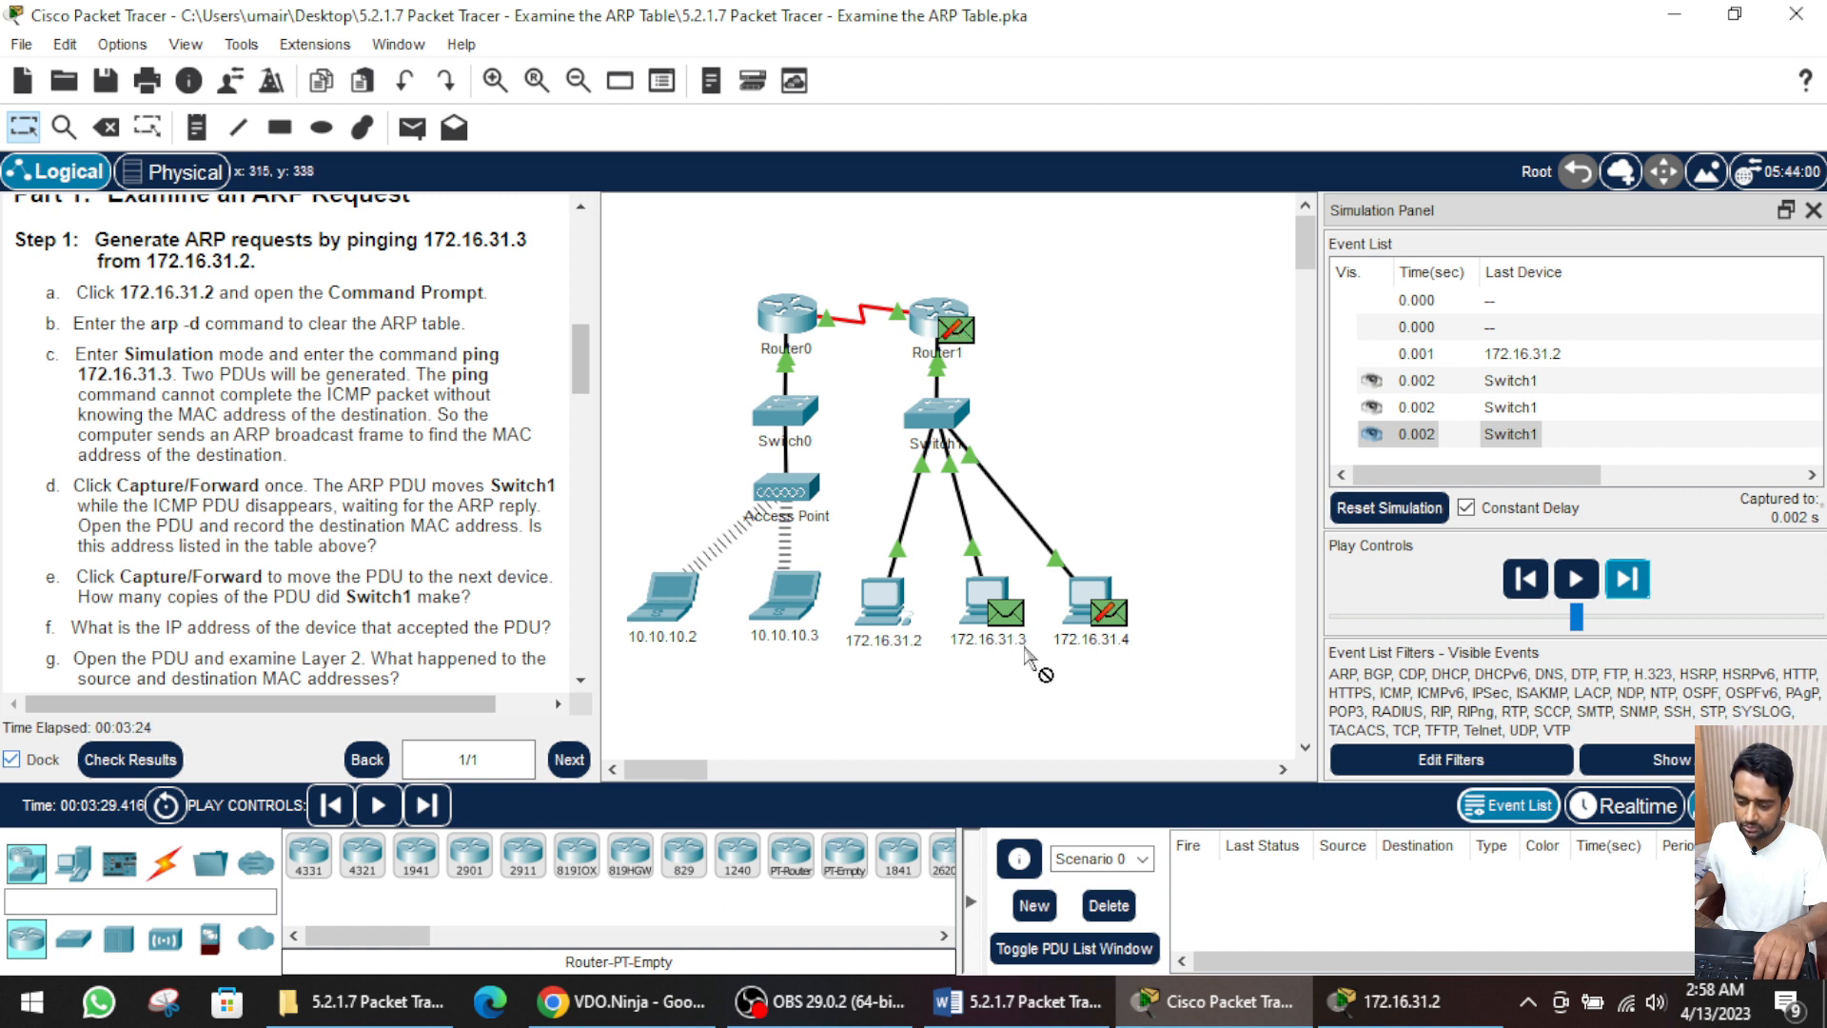
left_click_drag(607, 600, 569, 599)
- Examine question f in Word about the device that accepted the PDU and check its answer against the Packet Tracer topology
left_click(511, 674)
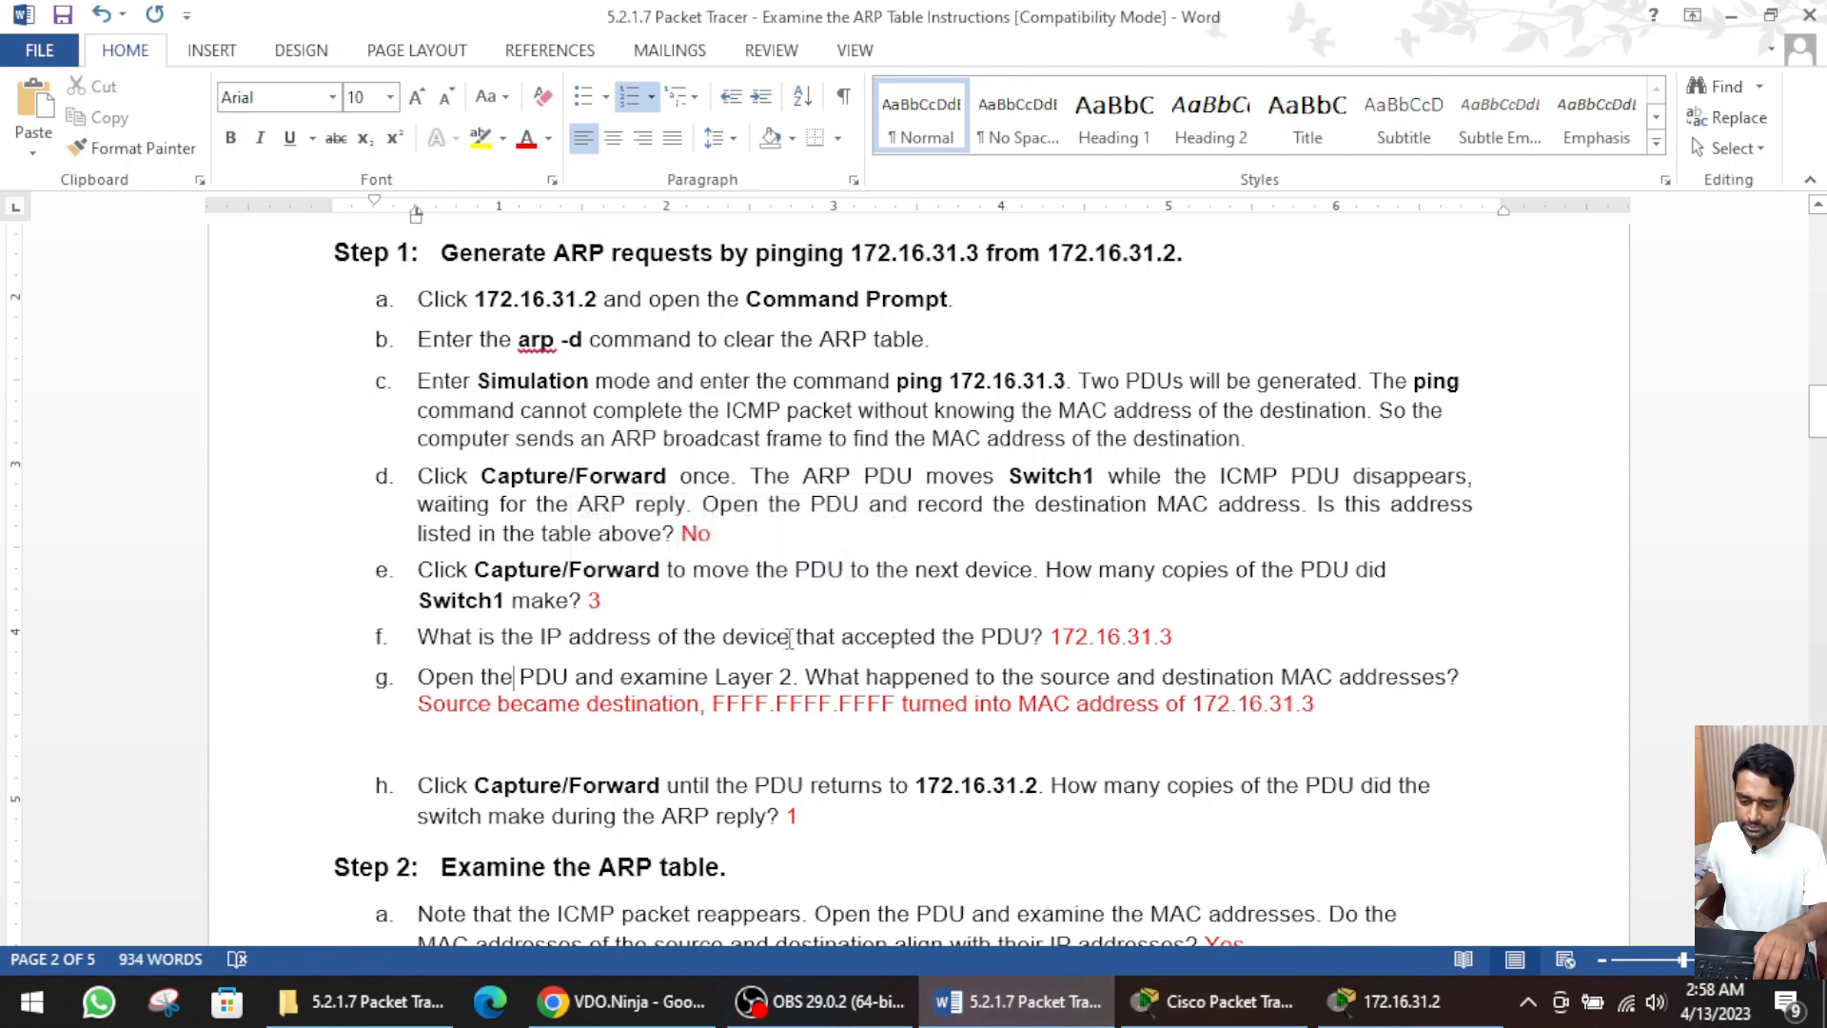
left_click_drag(794, 638, 1028, 638)
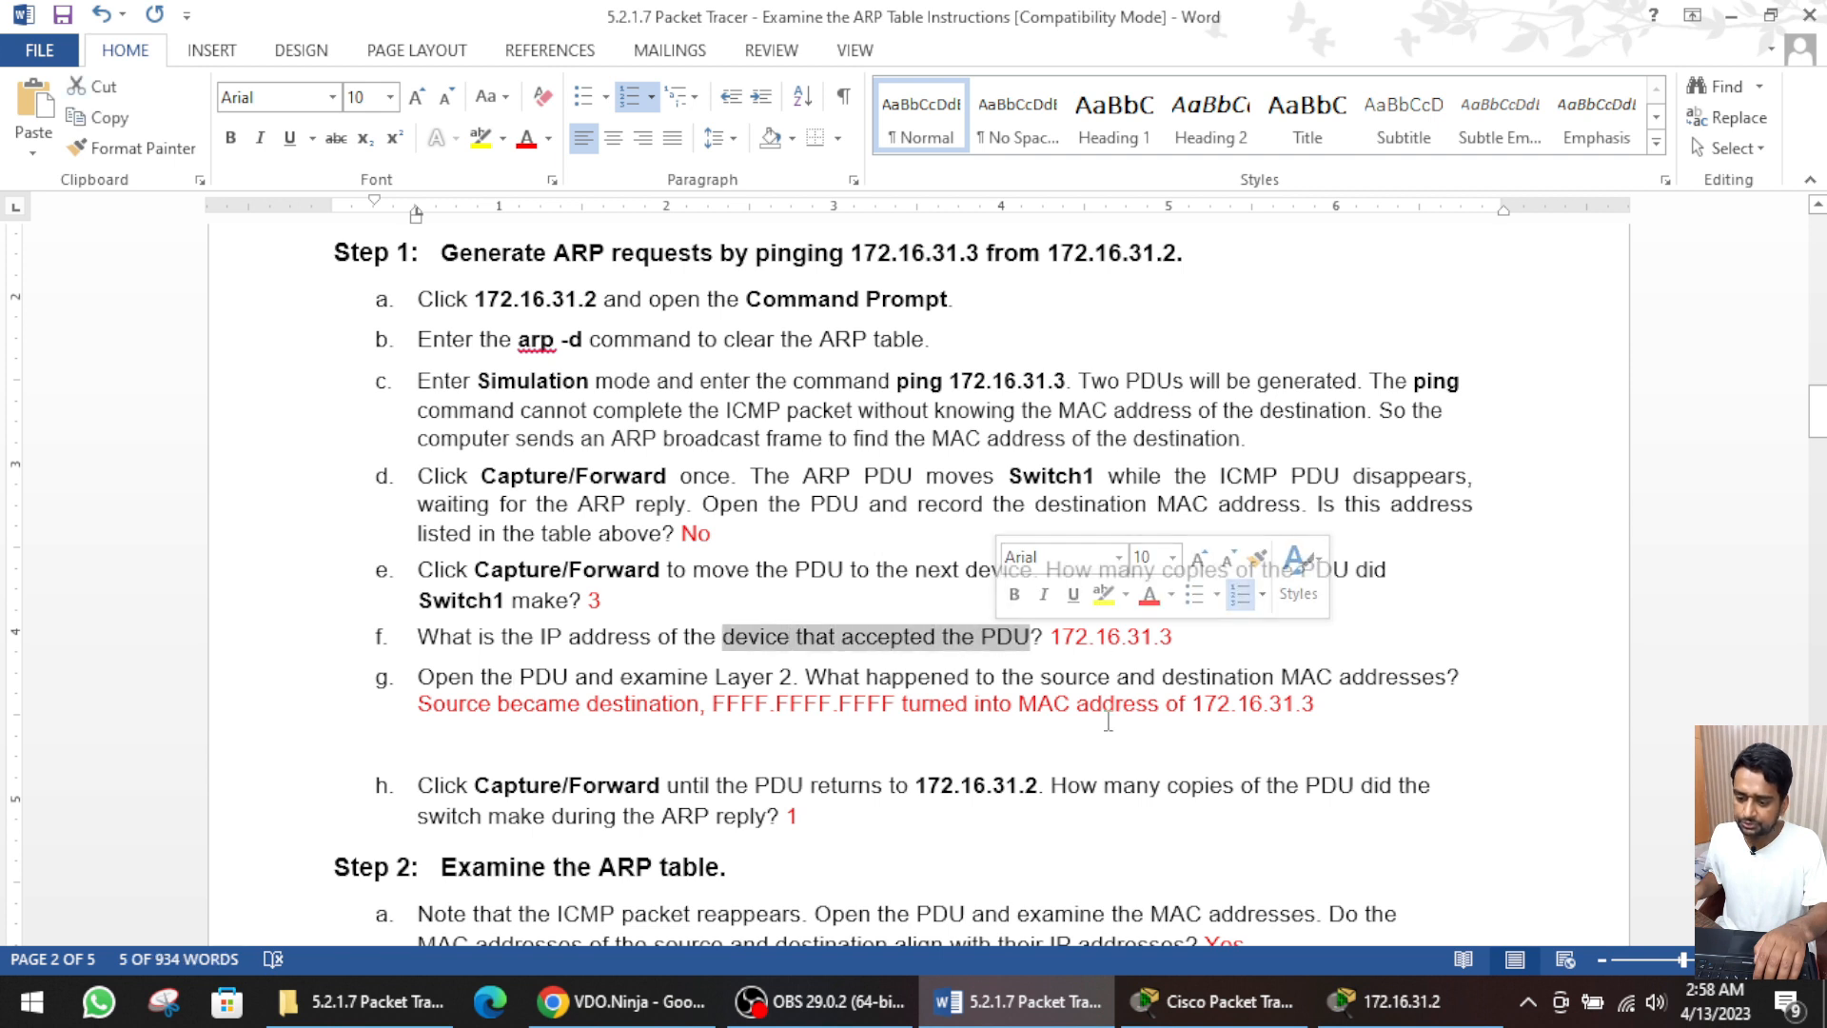
left_click(1185, 1008)
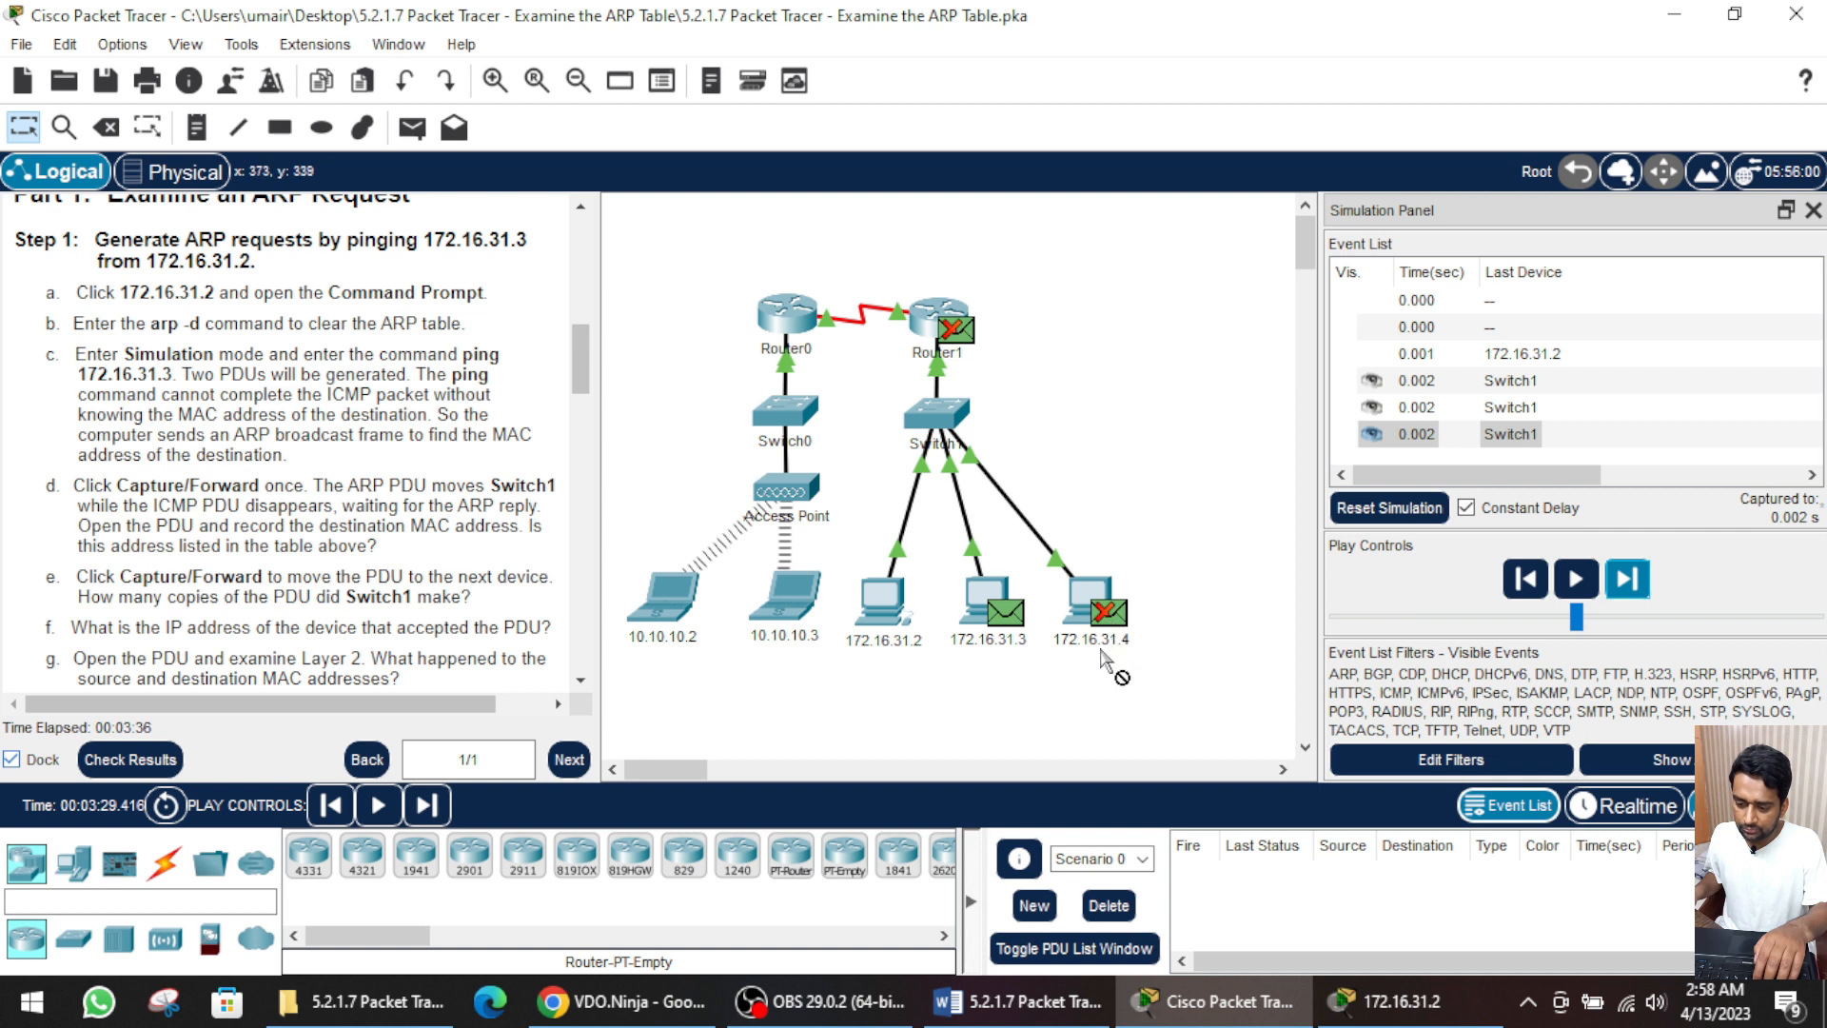
mouse_move(942, 354)
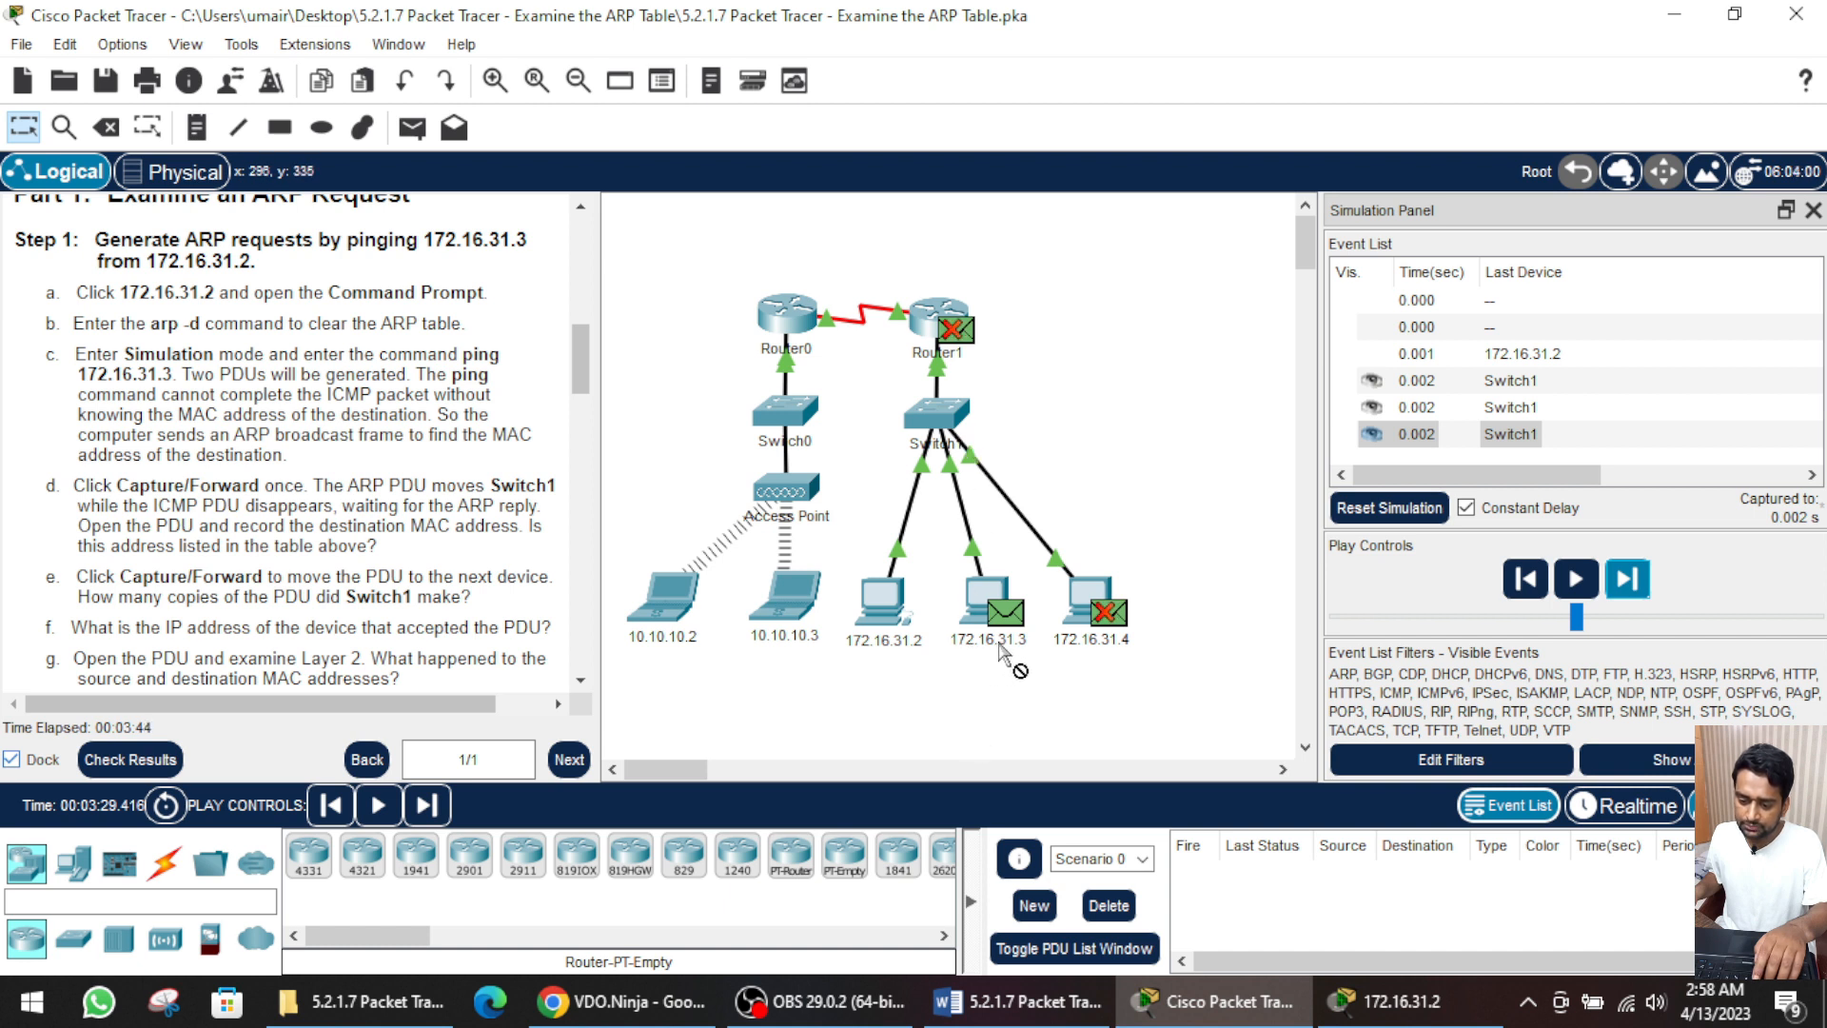
left_click(1019, 1001)
left_click(813, 655)
left_click_drag(1172, 637, 1042, 634)
left_click(888, 692)
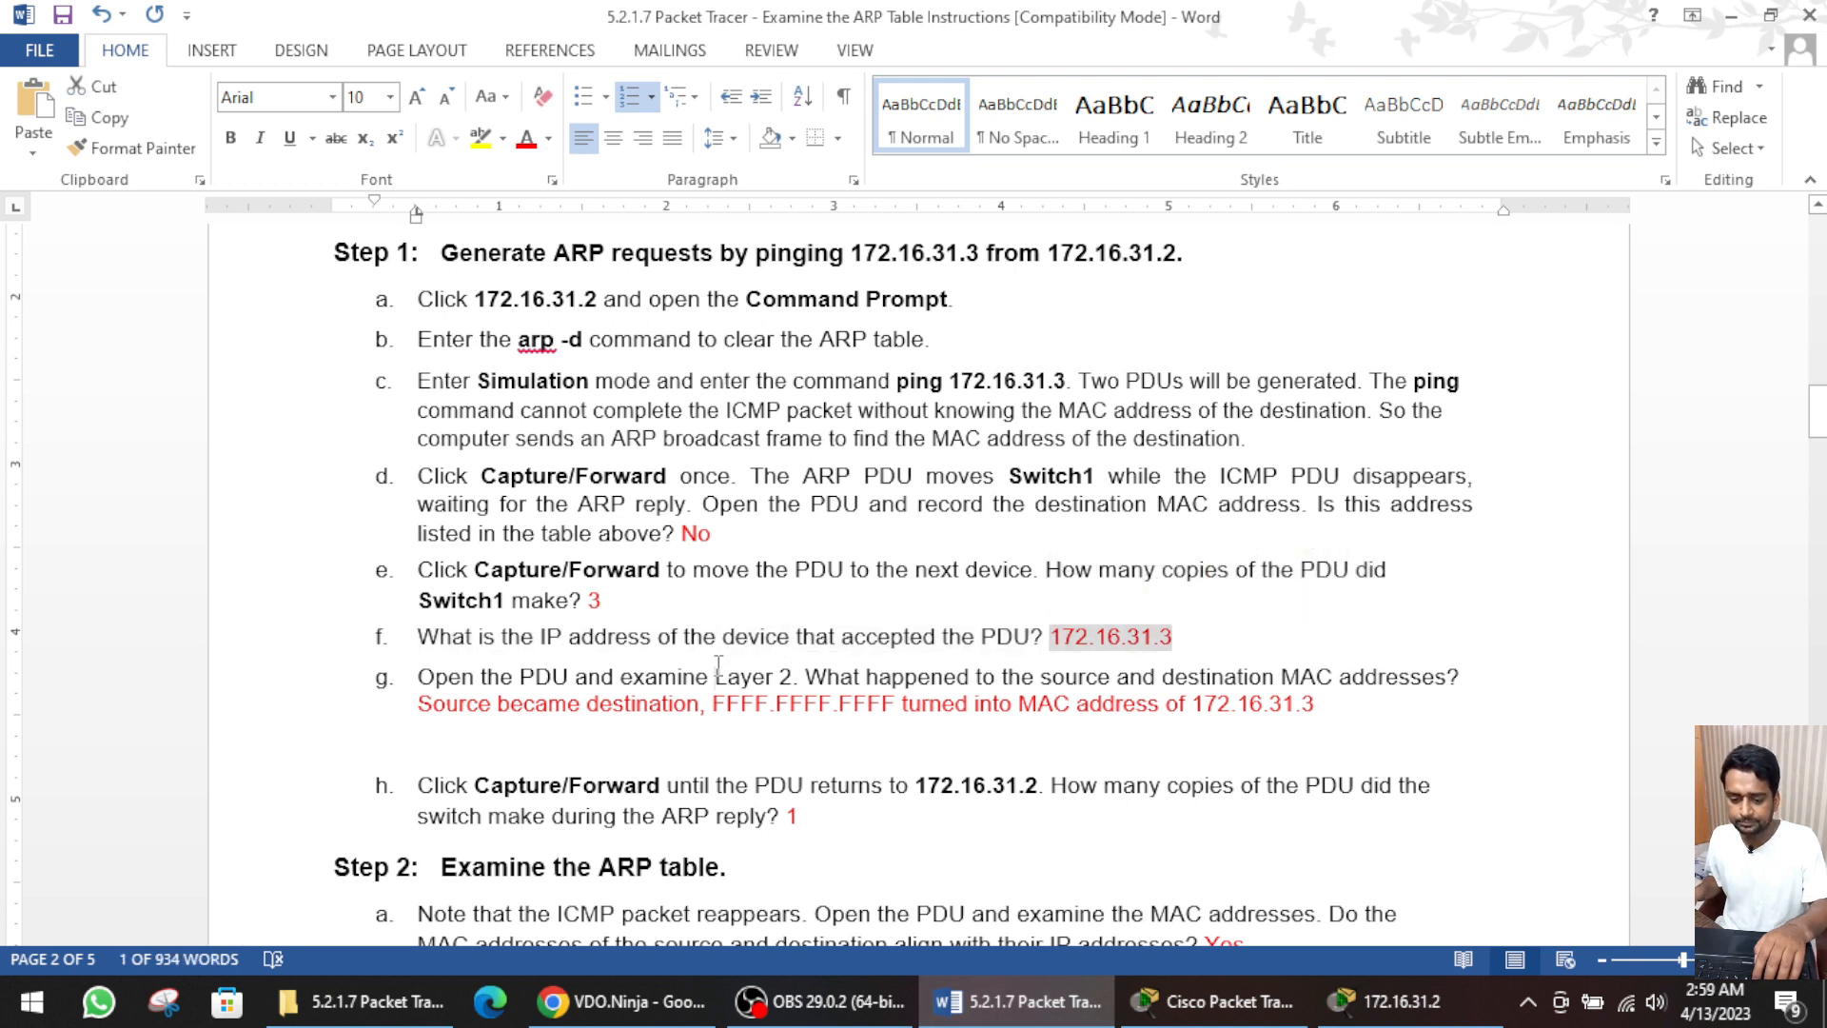
- Examine question g about what happens to the source and destination MAC addresses at Layer 2 and its answer
scroll(719, 666, "down", 3)
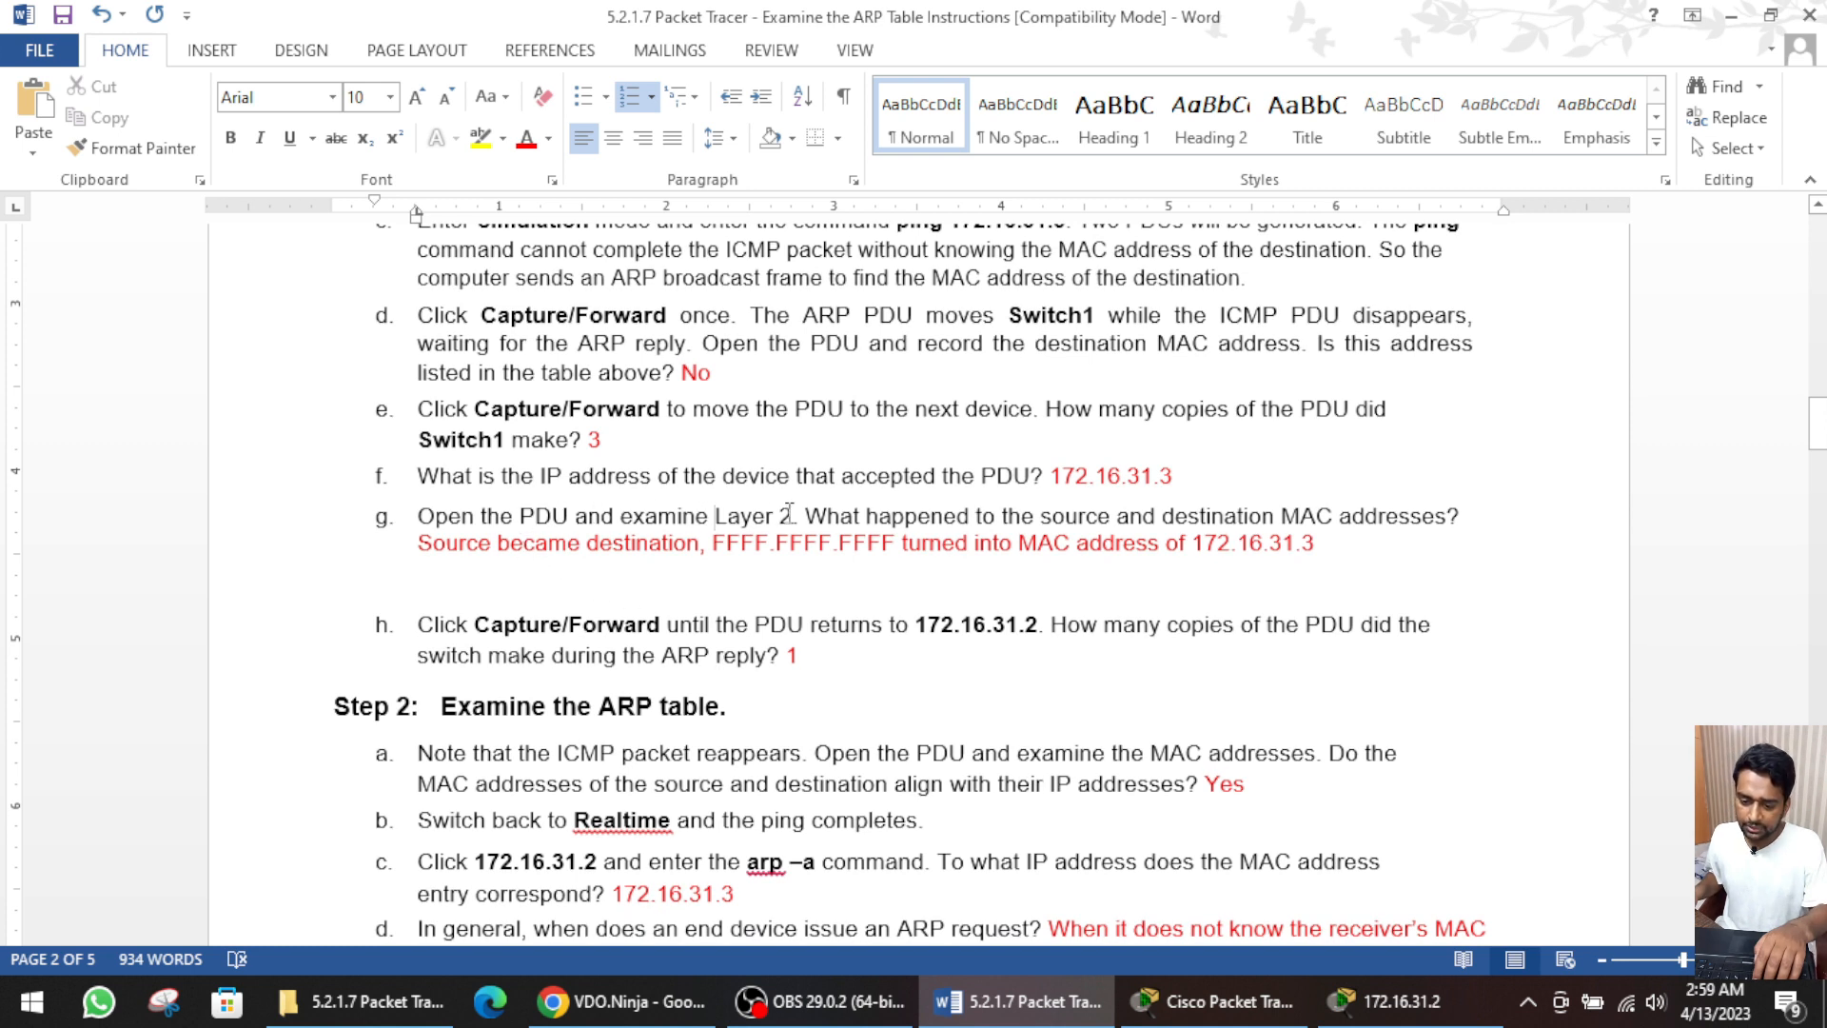
left_click_drag(784, 515, 739, 515)
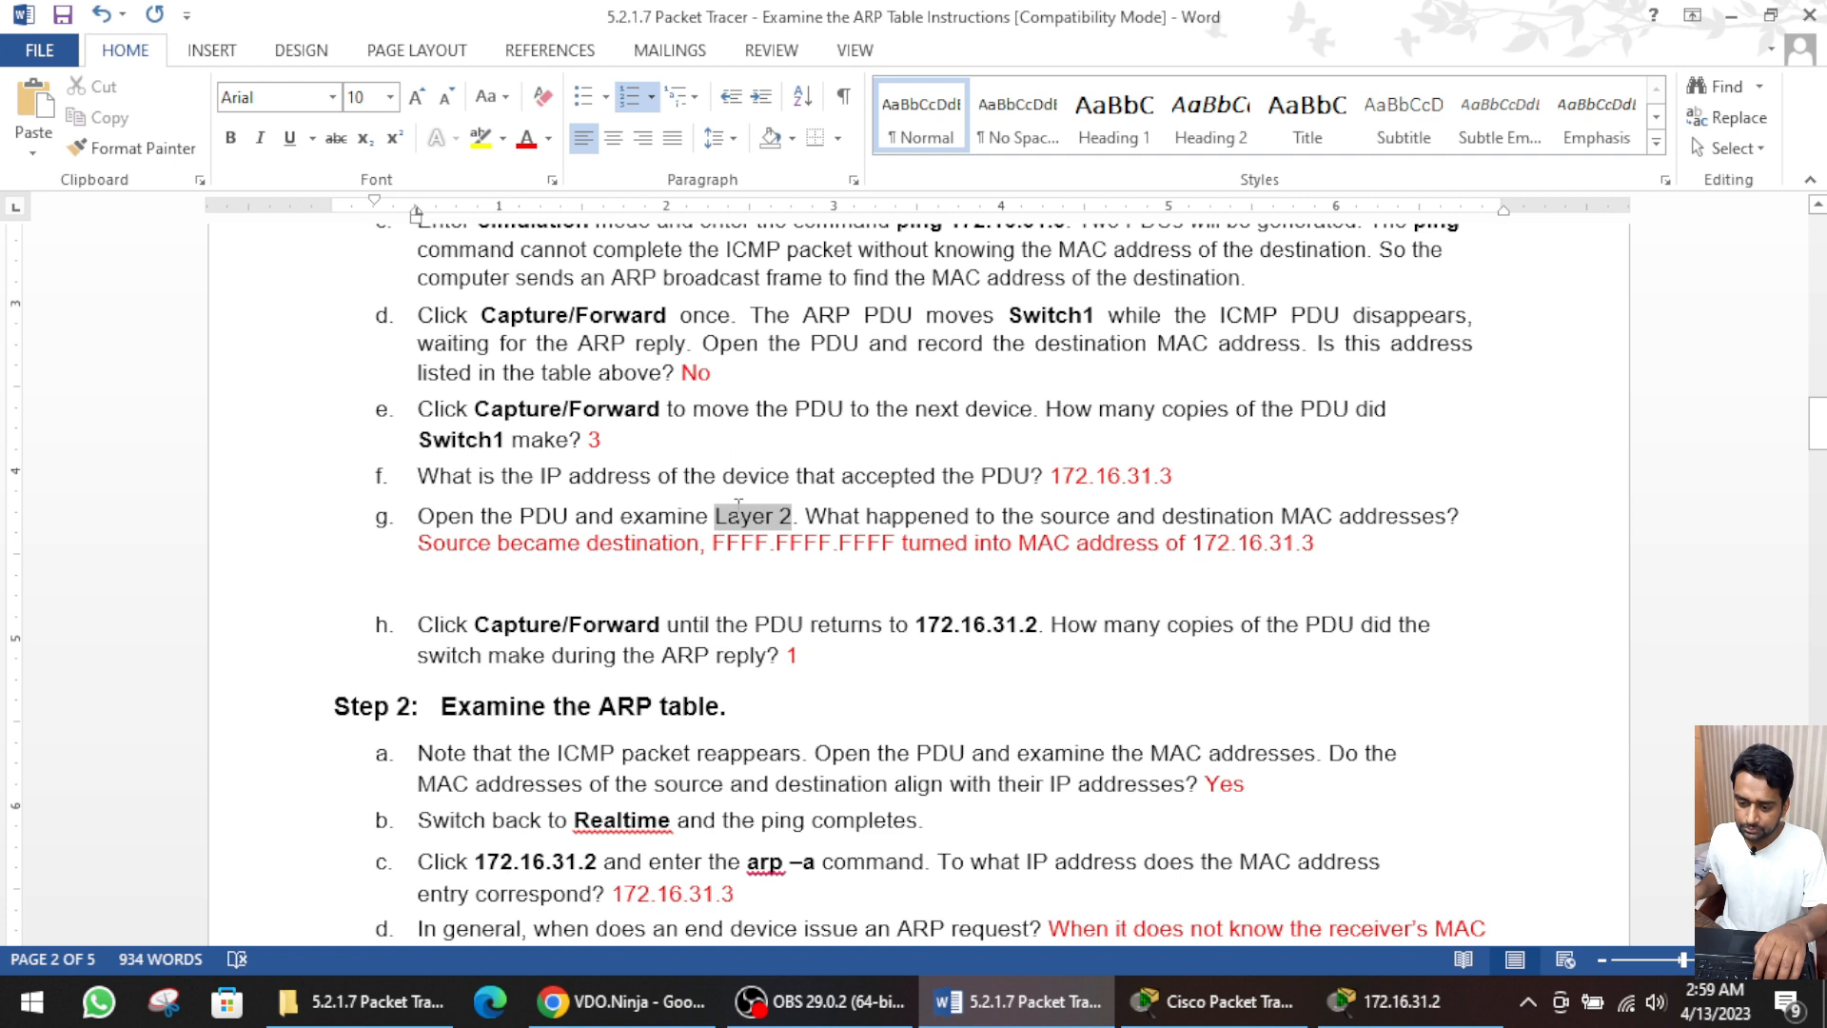
left_click_drag(975, 515, 1336, 515)
left_click(752, 515)
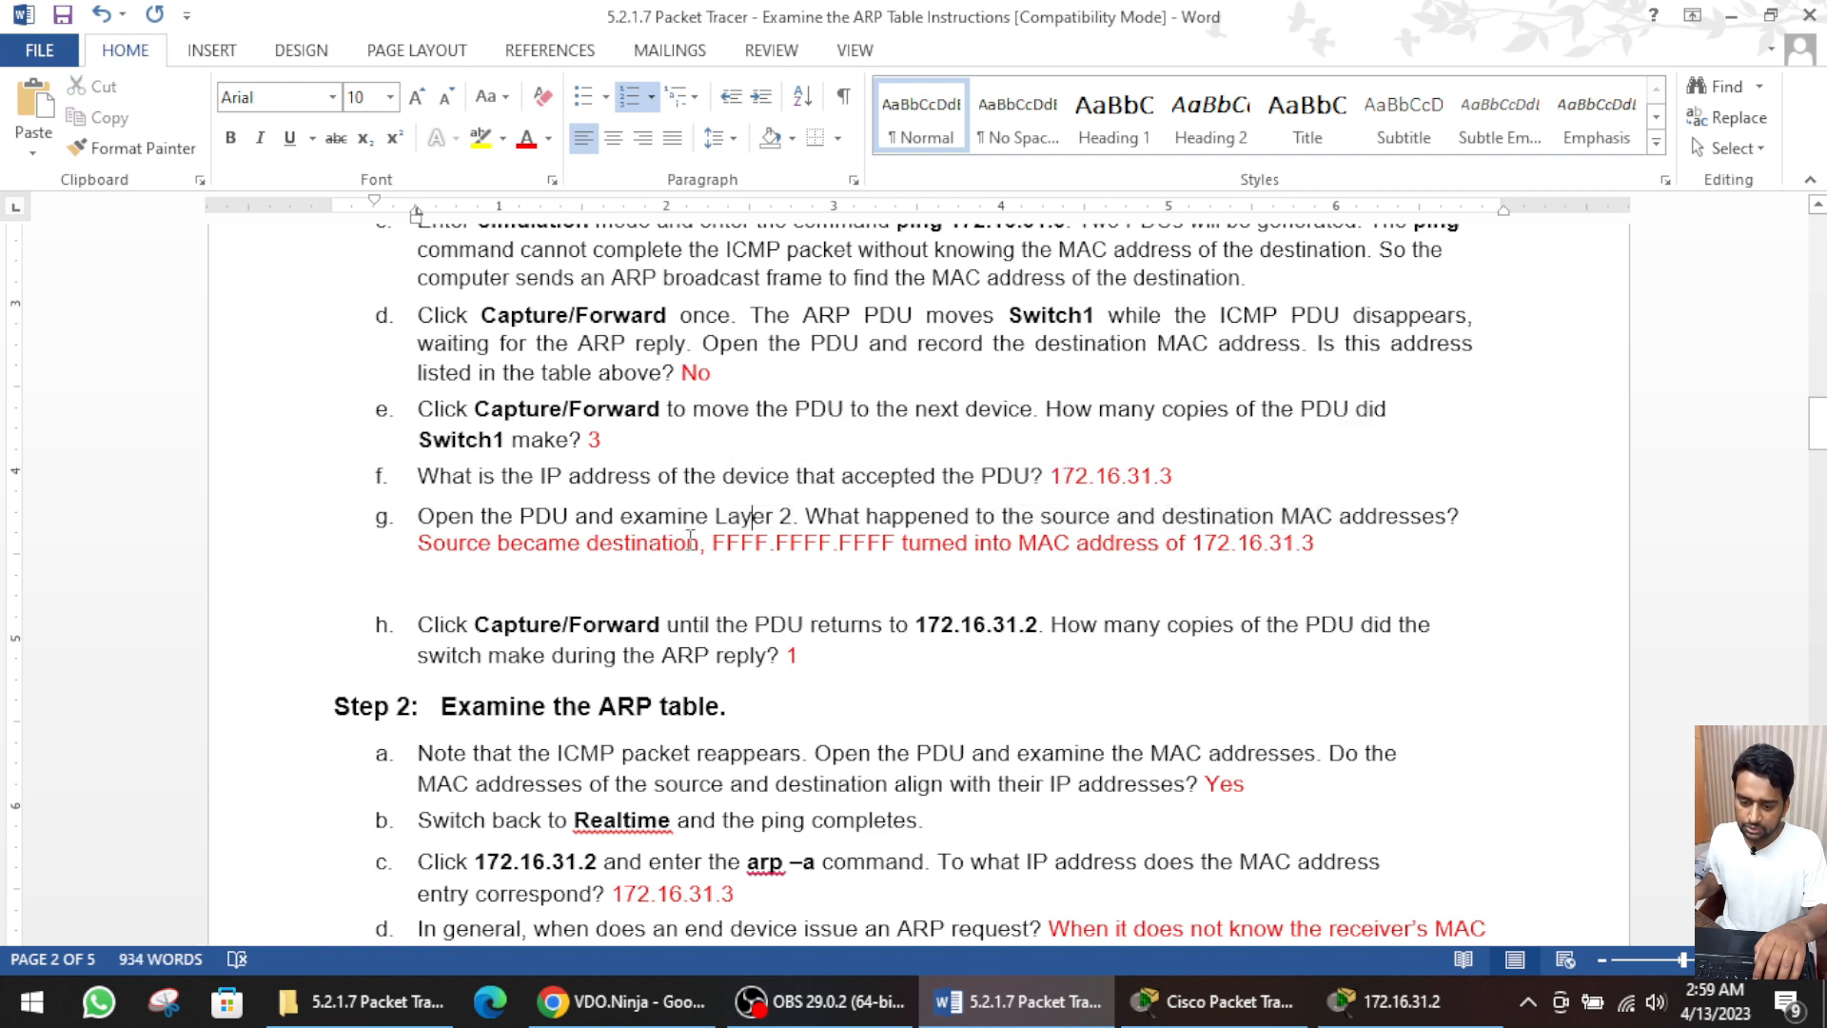
left_click_drag(707, 541, 901, 543)
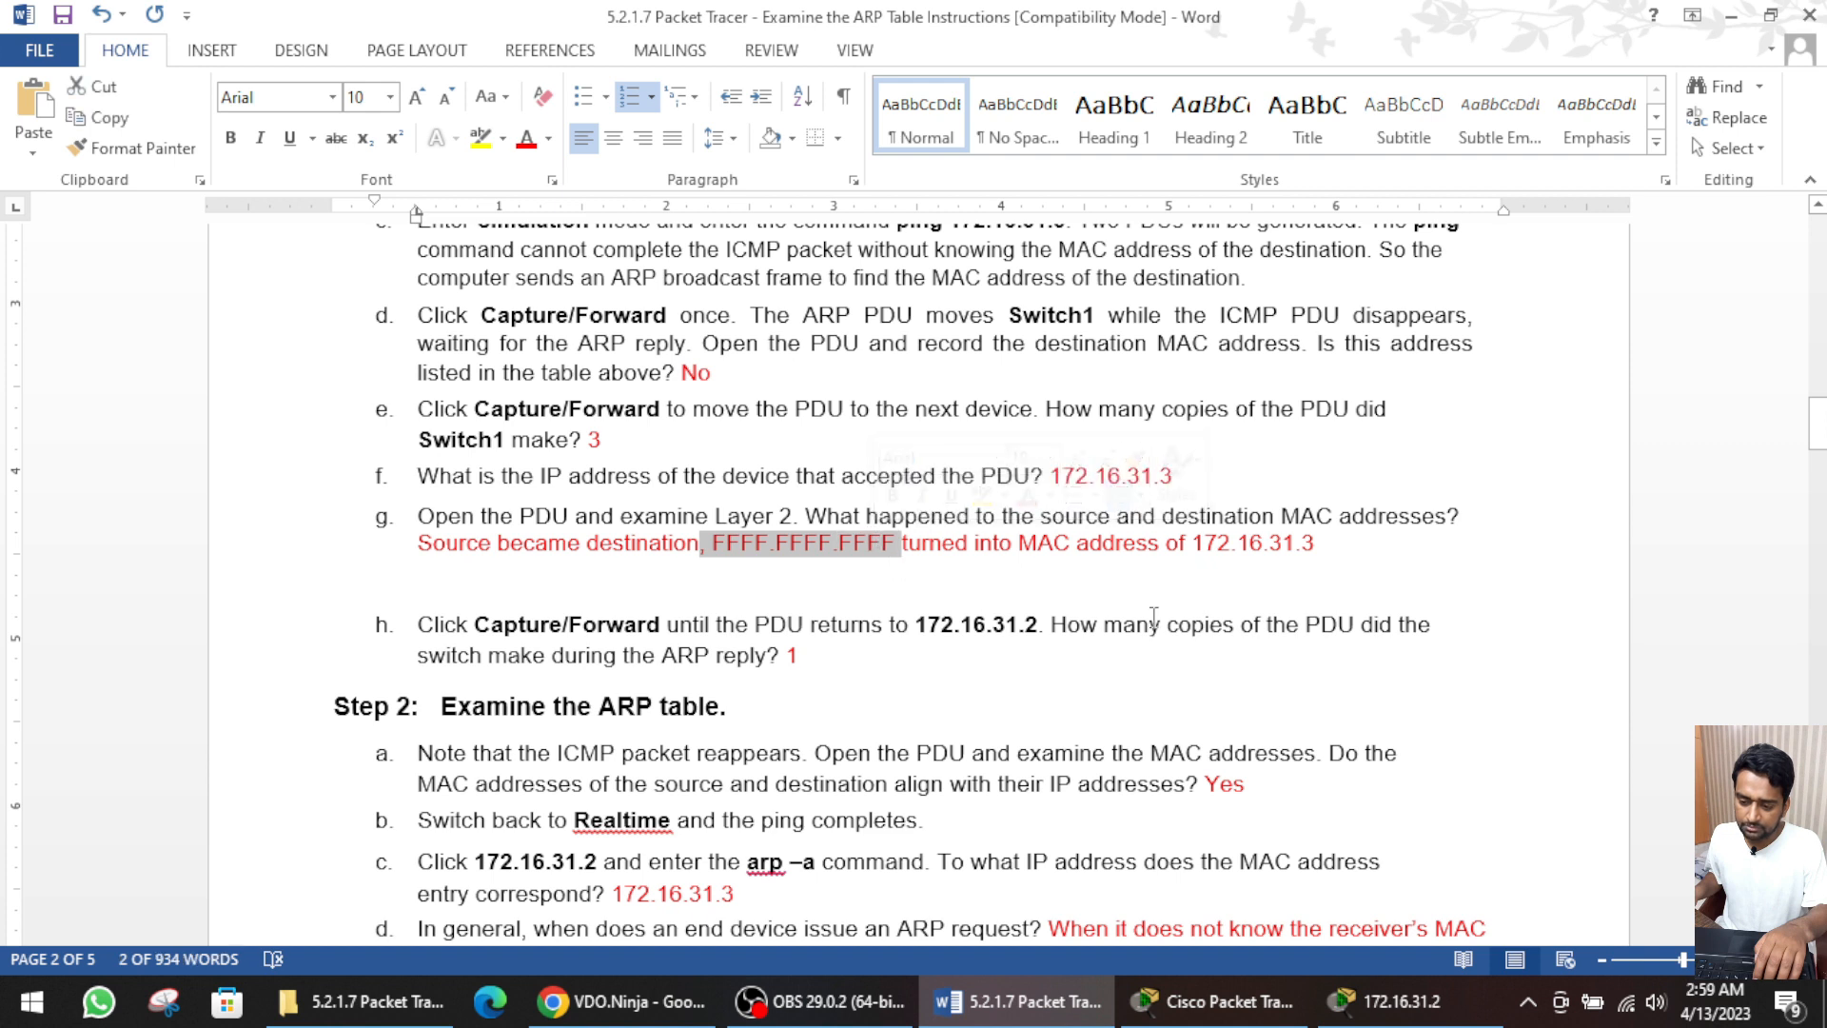
left_click(1224, 549)
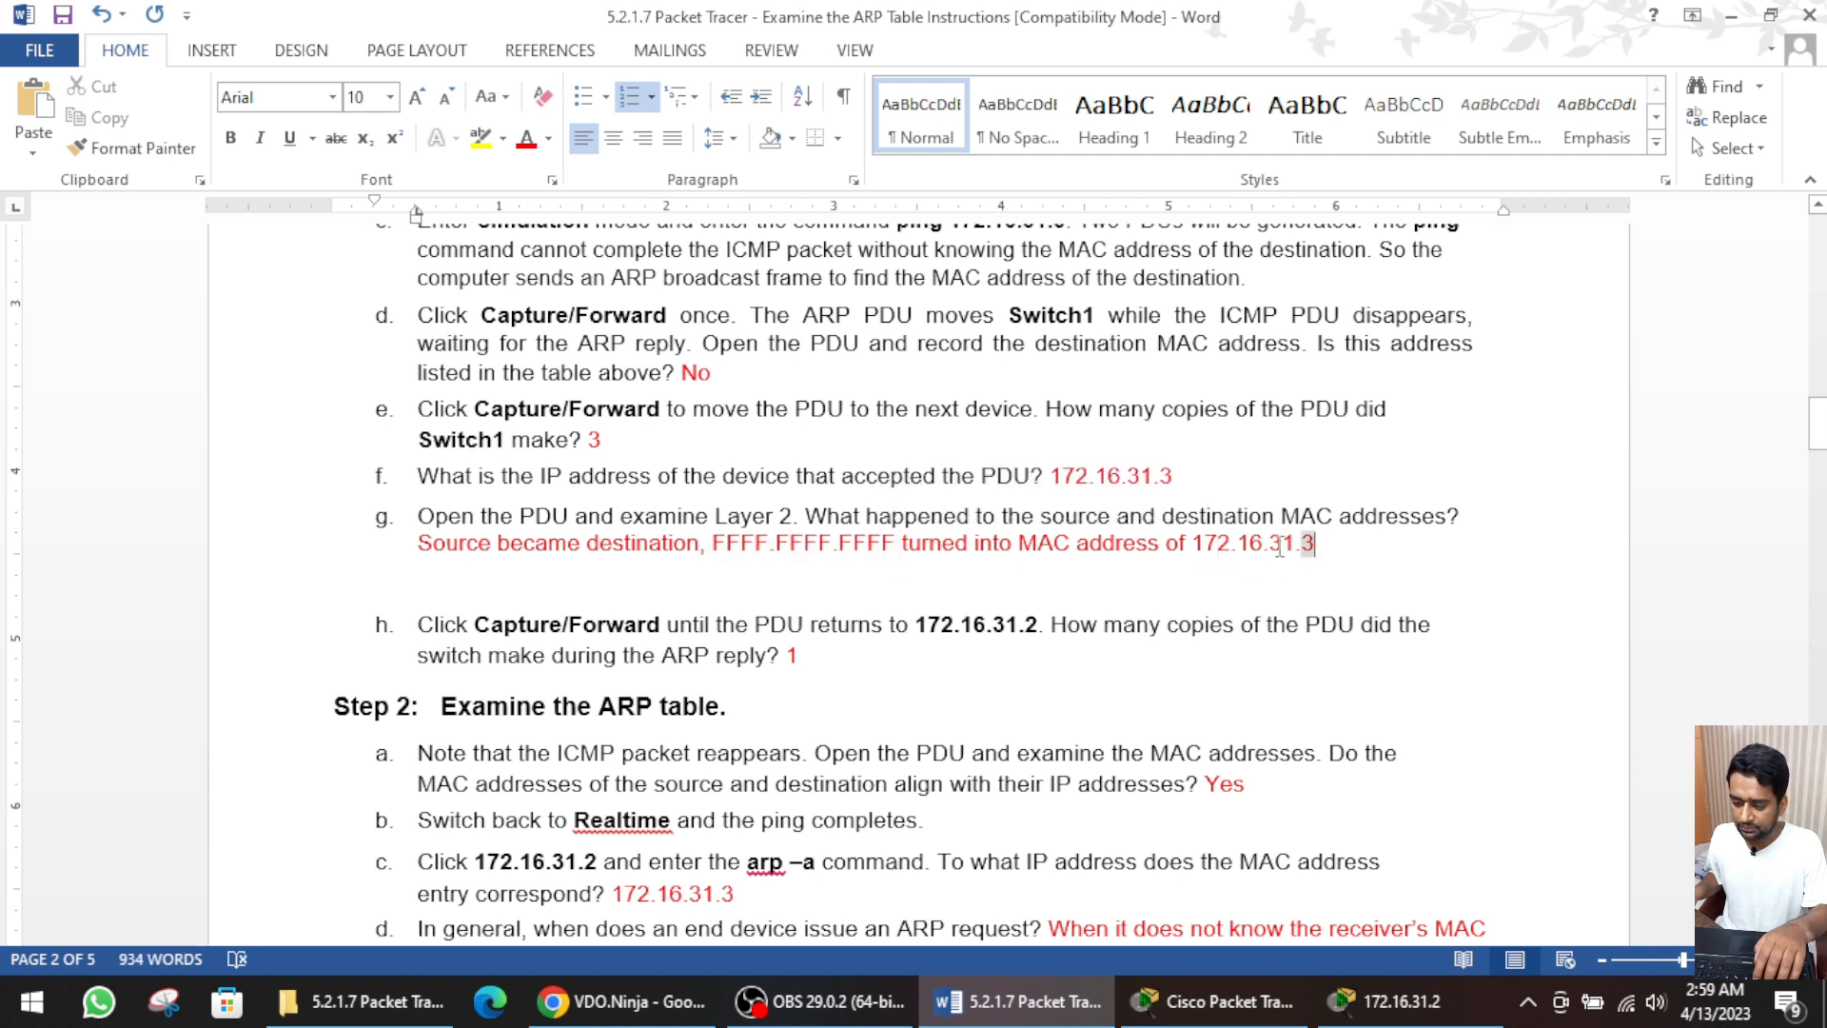
left_click_drag(1280, 549, 1209, 545)
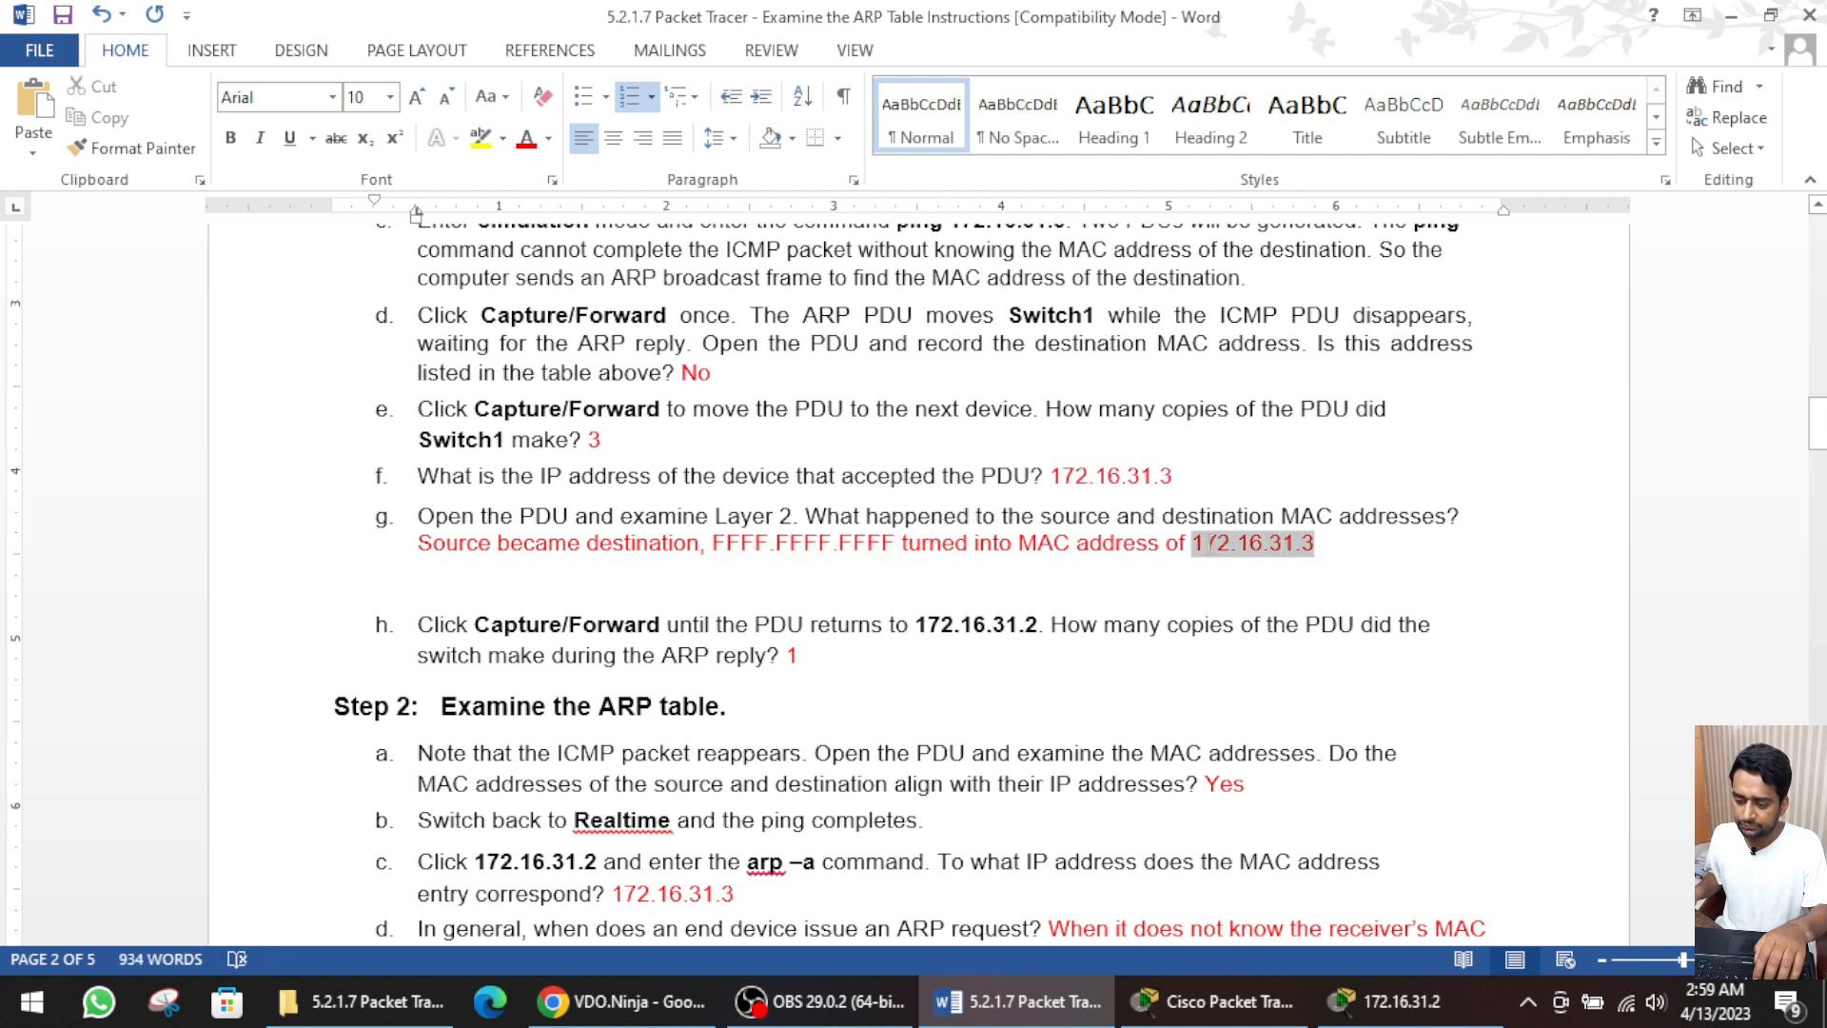
- Switch to Packet Tracer, open the PDU at 172.16.31.3, and examine its inbound and outbound Layer 2 information
left_click(1399, 1001)
left_click(1211, 1001)
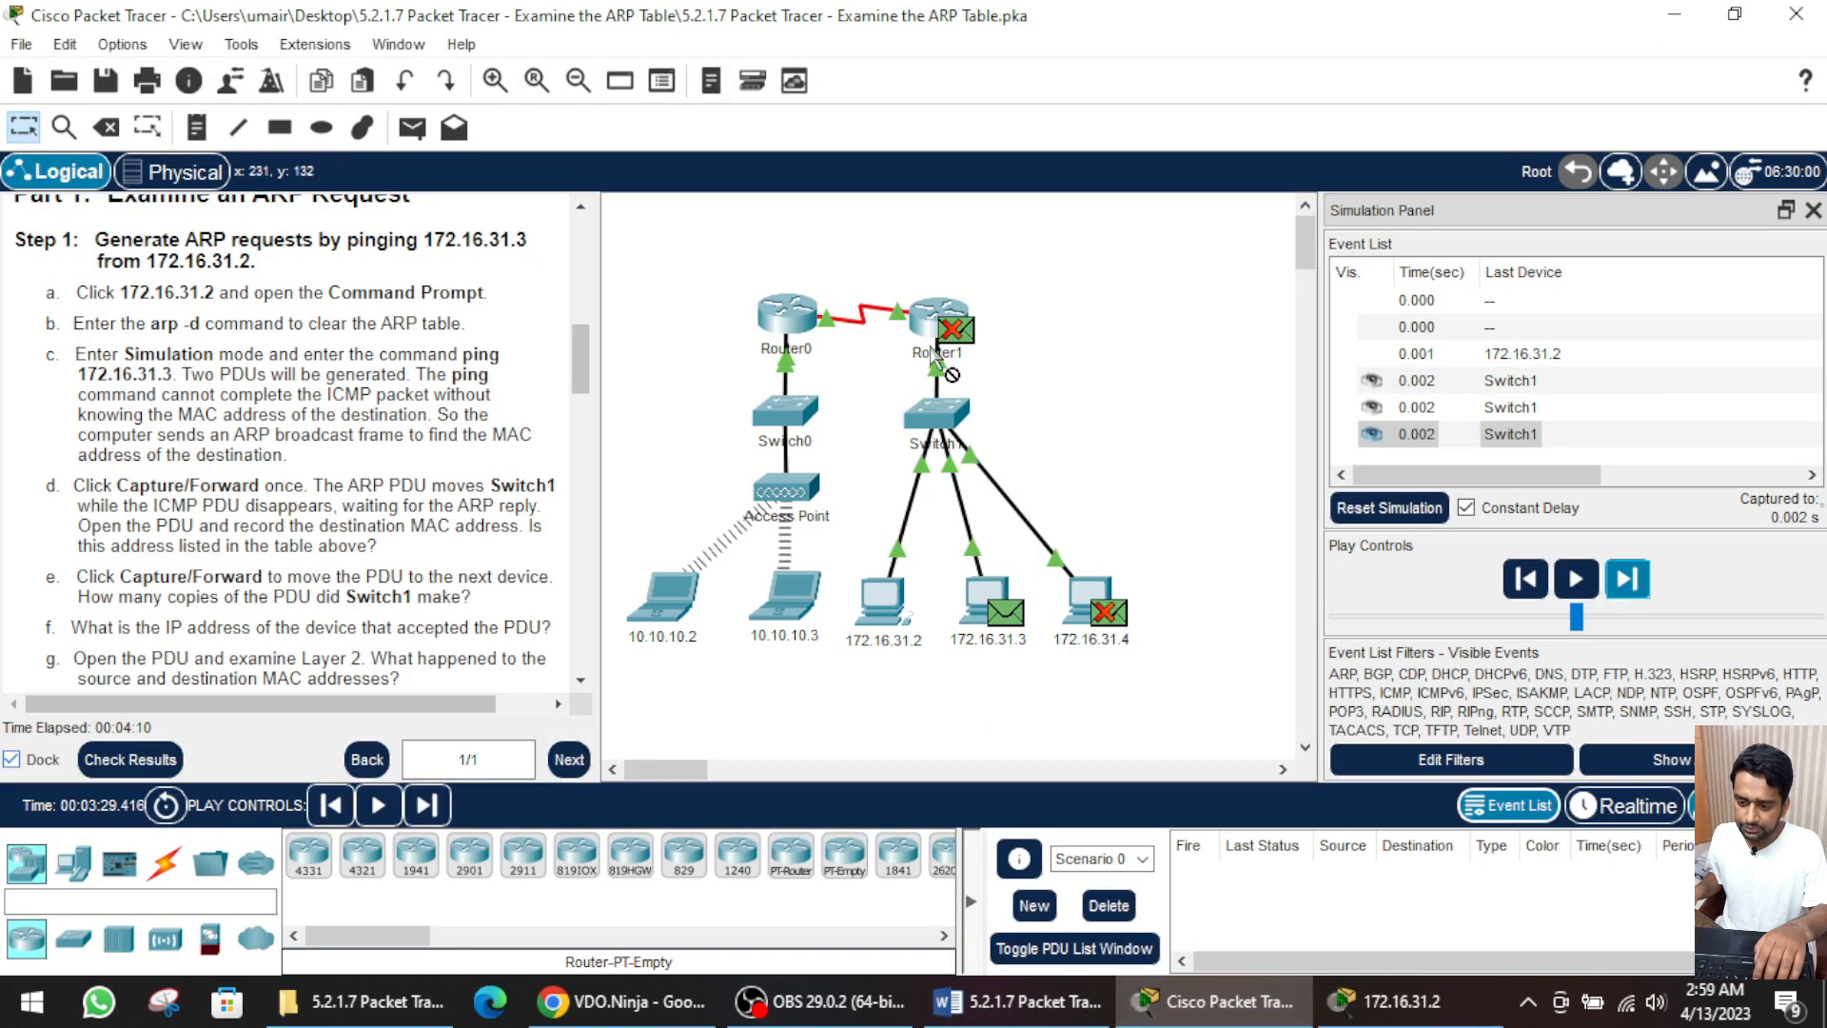
left_click(1003, 614)
left_click(752, 146)
left_click(933, 147)
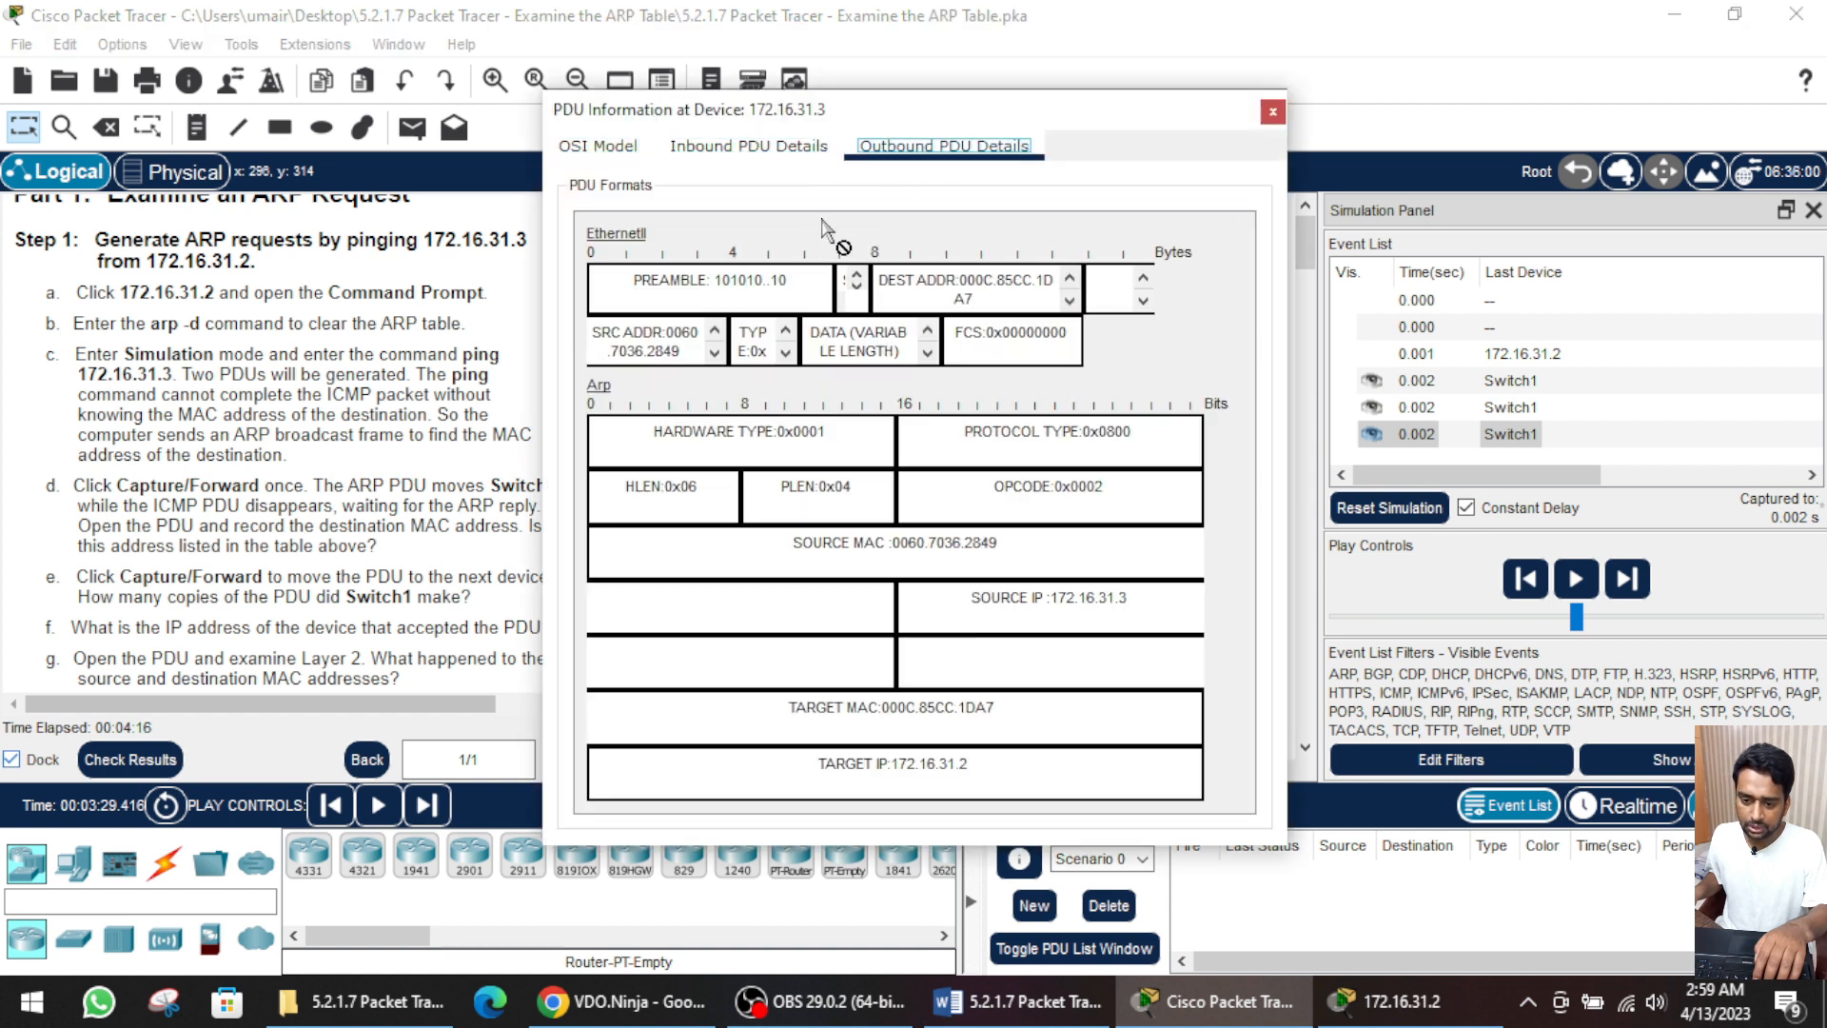
left_click(607, 149)
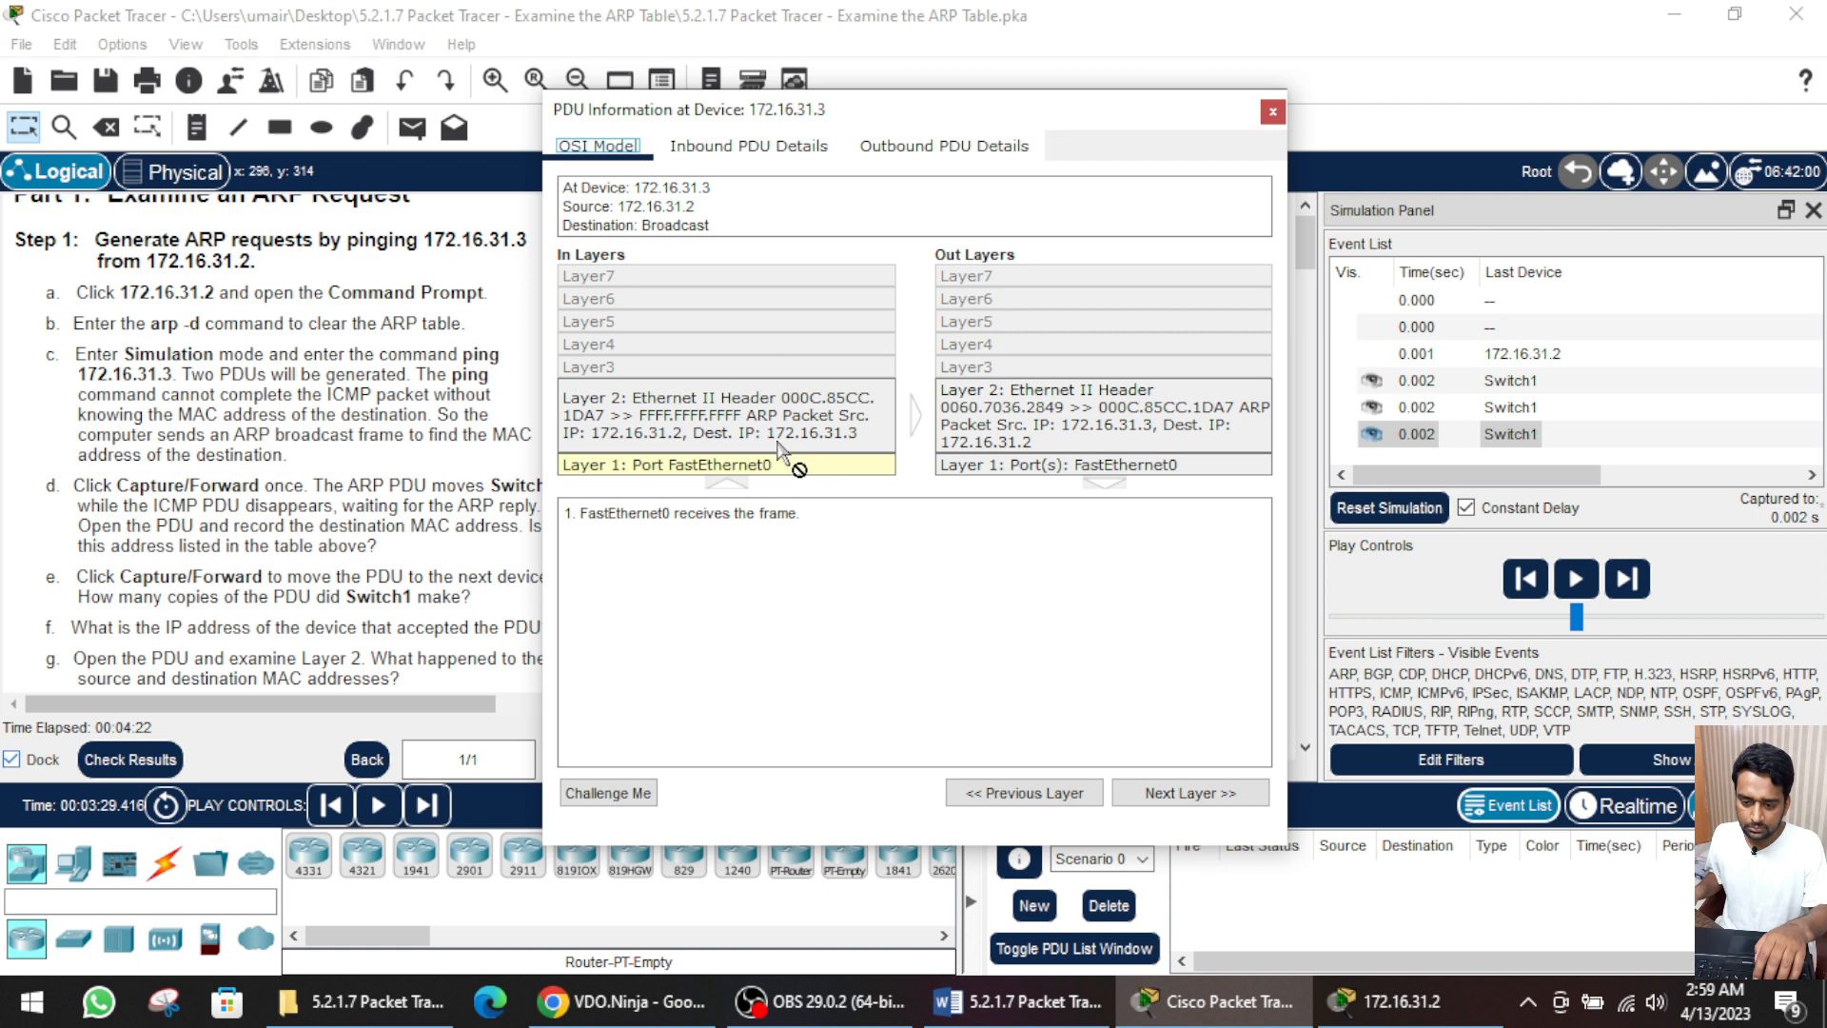
left_click(694, 429)
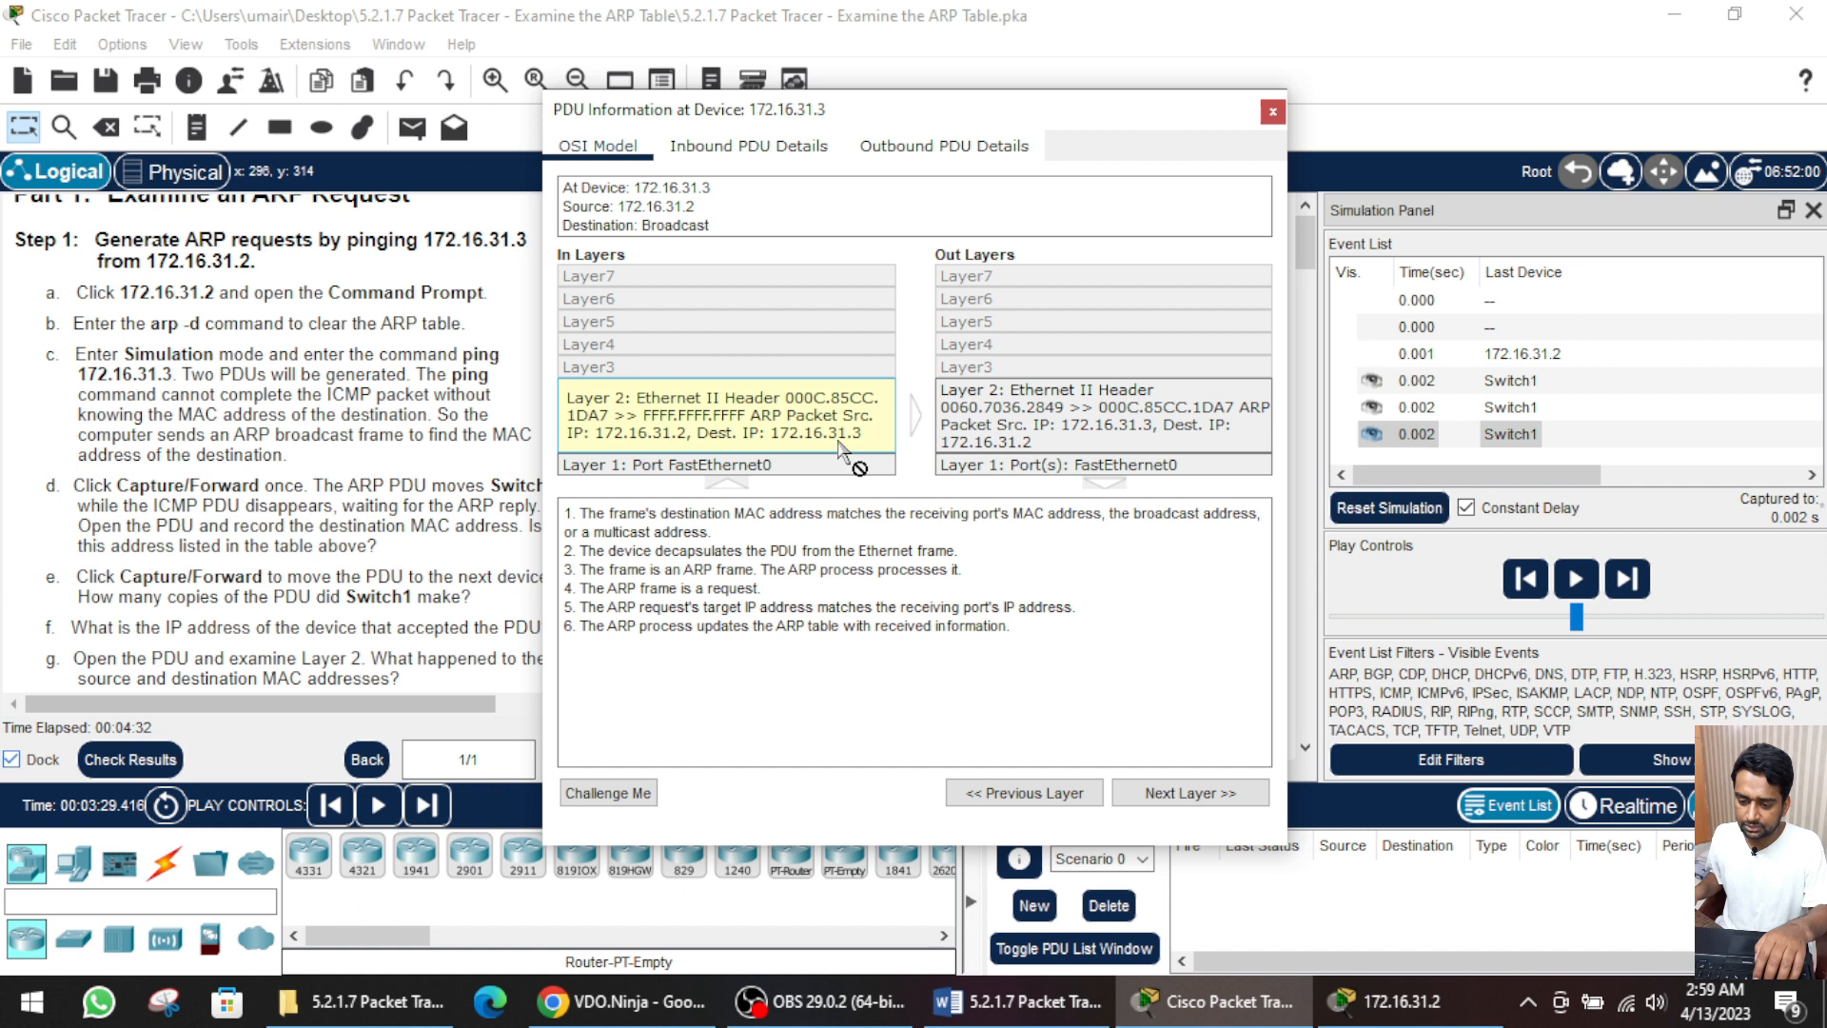
- Examine the destination and source MAC addresses in the outbound PDU details of 172.16.31.3 and close the PDU window
left_click(905, 150)
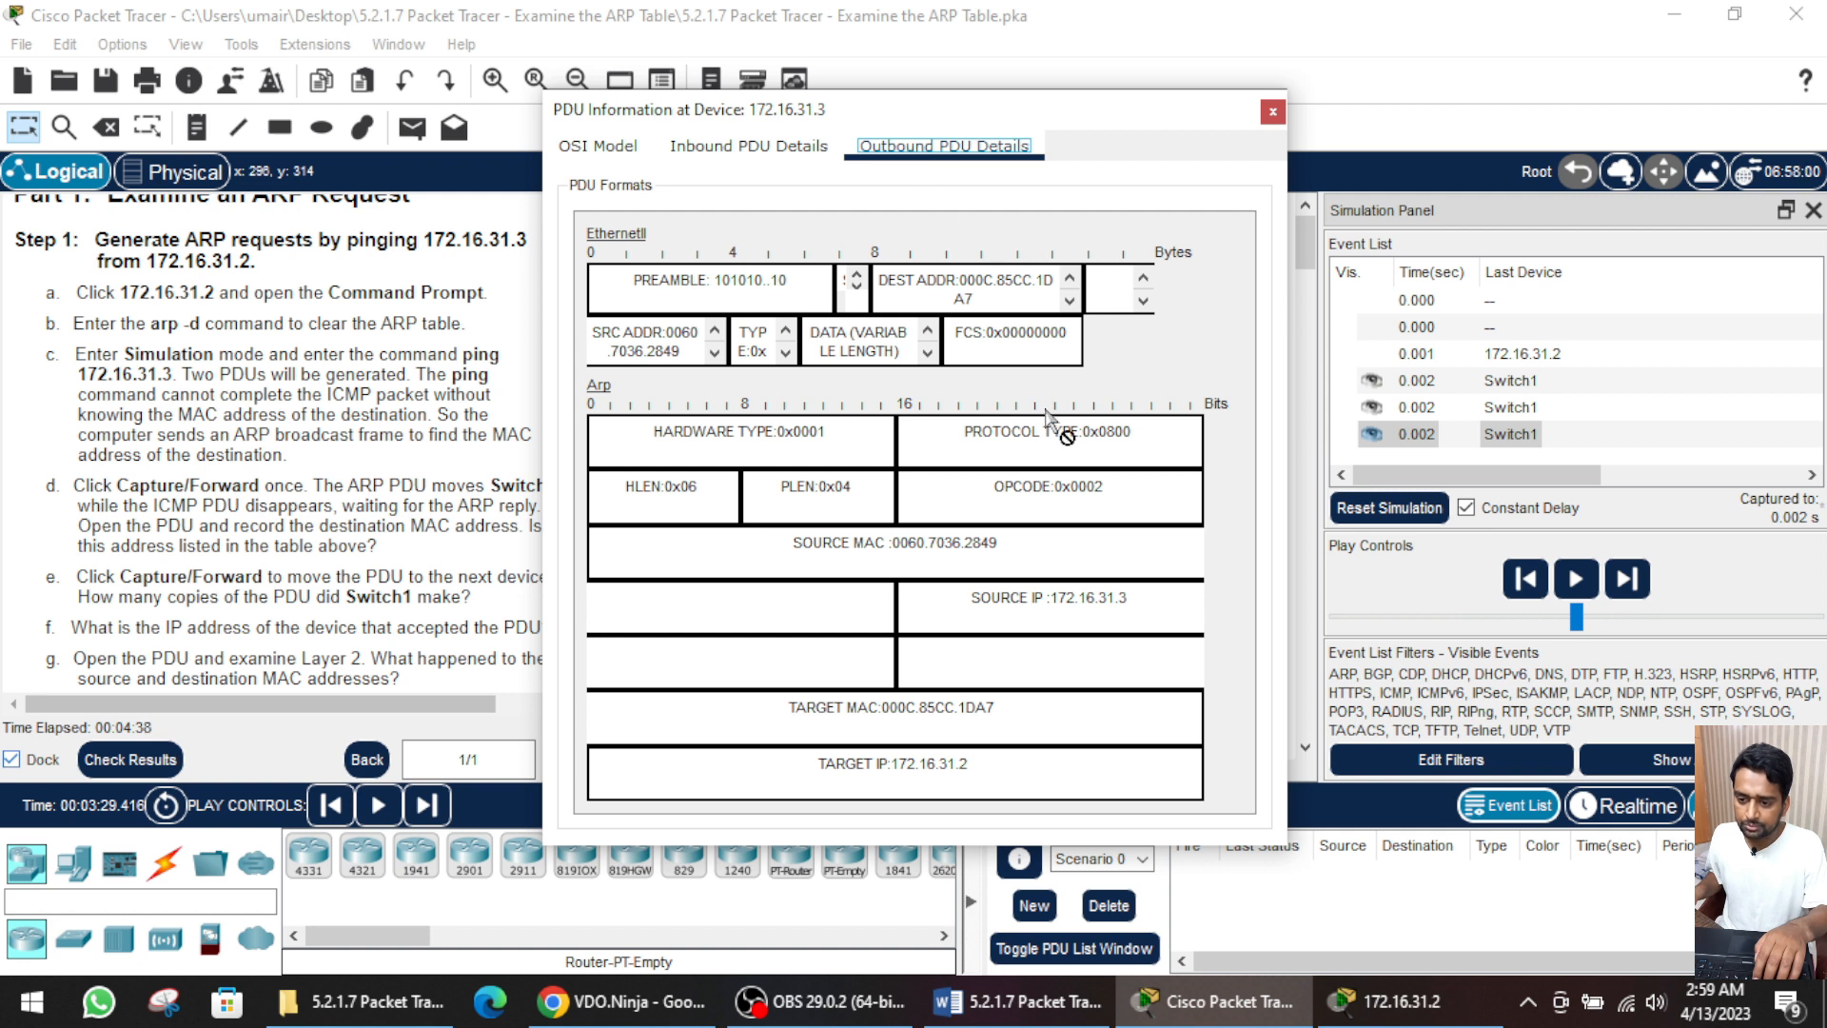
left_click(984, 297)
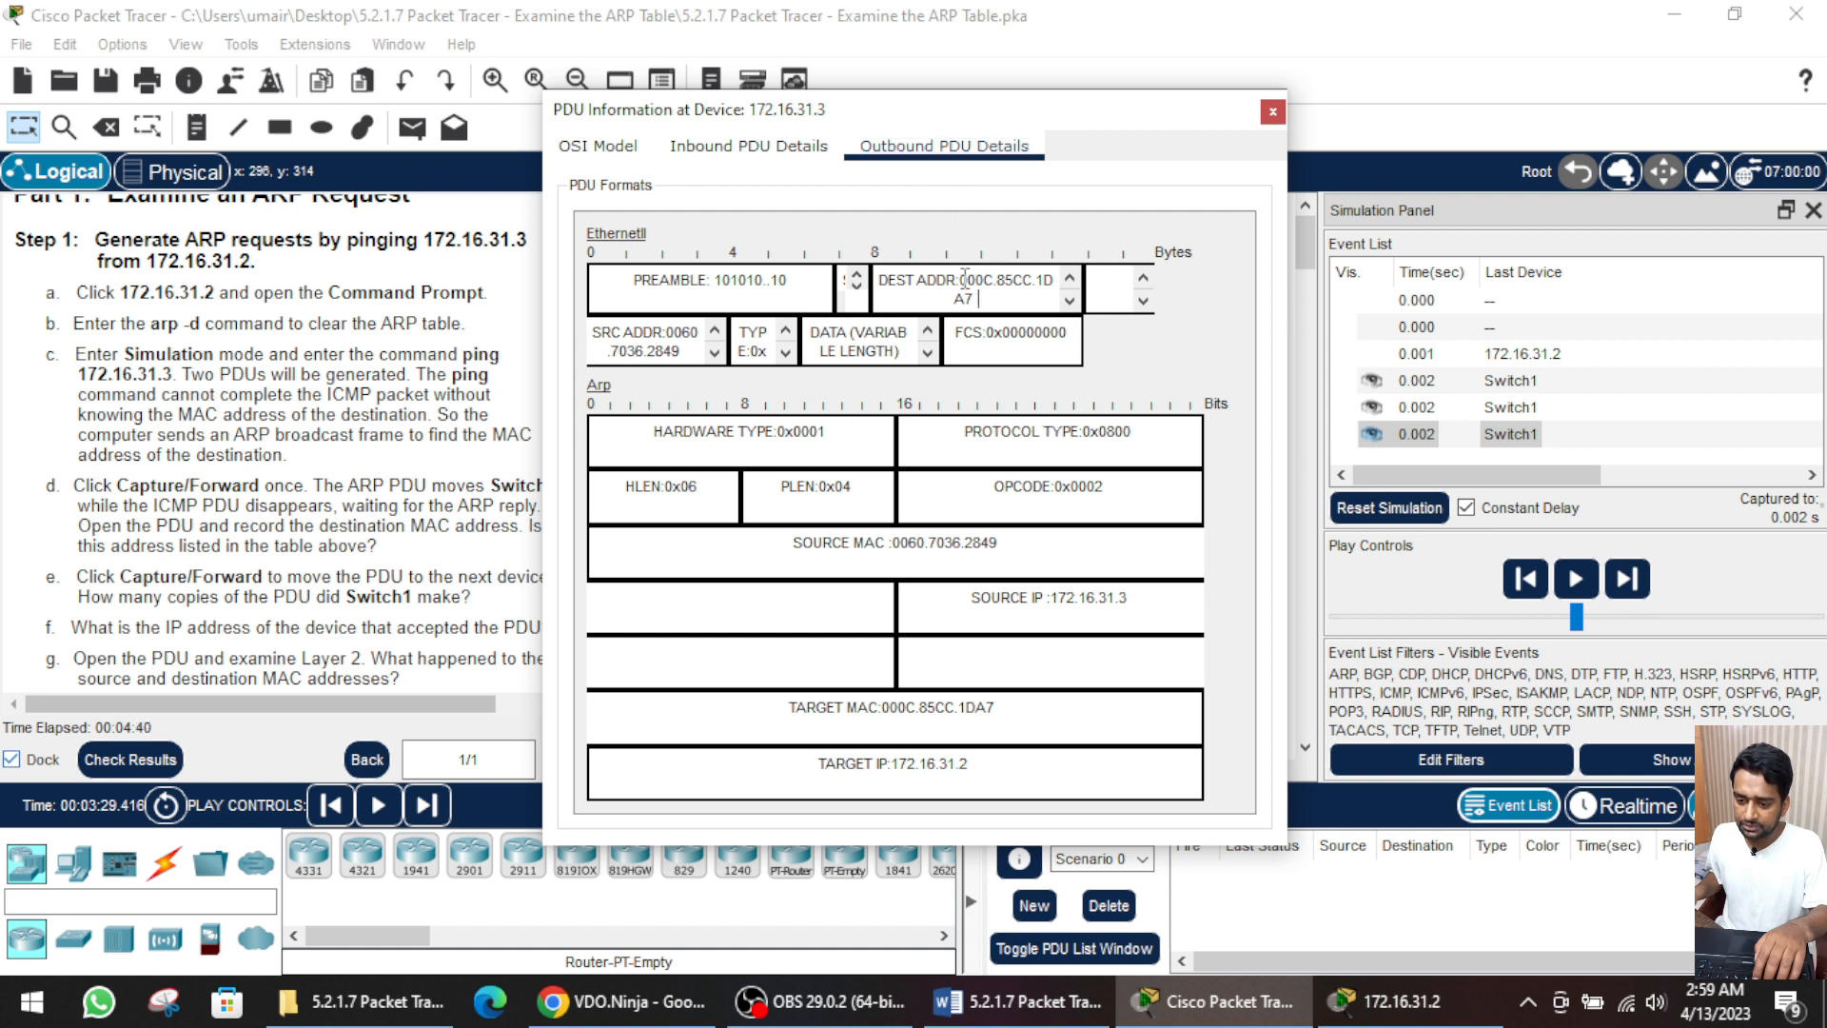
left_click_drag(962, 279, 984, 302)
left_click(996, 299)
left_click(980, 299)
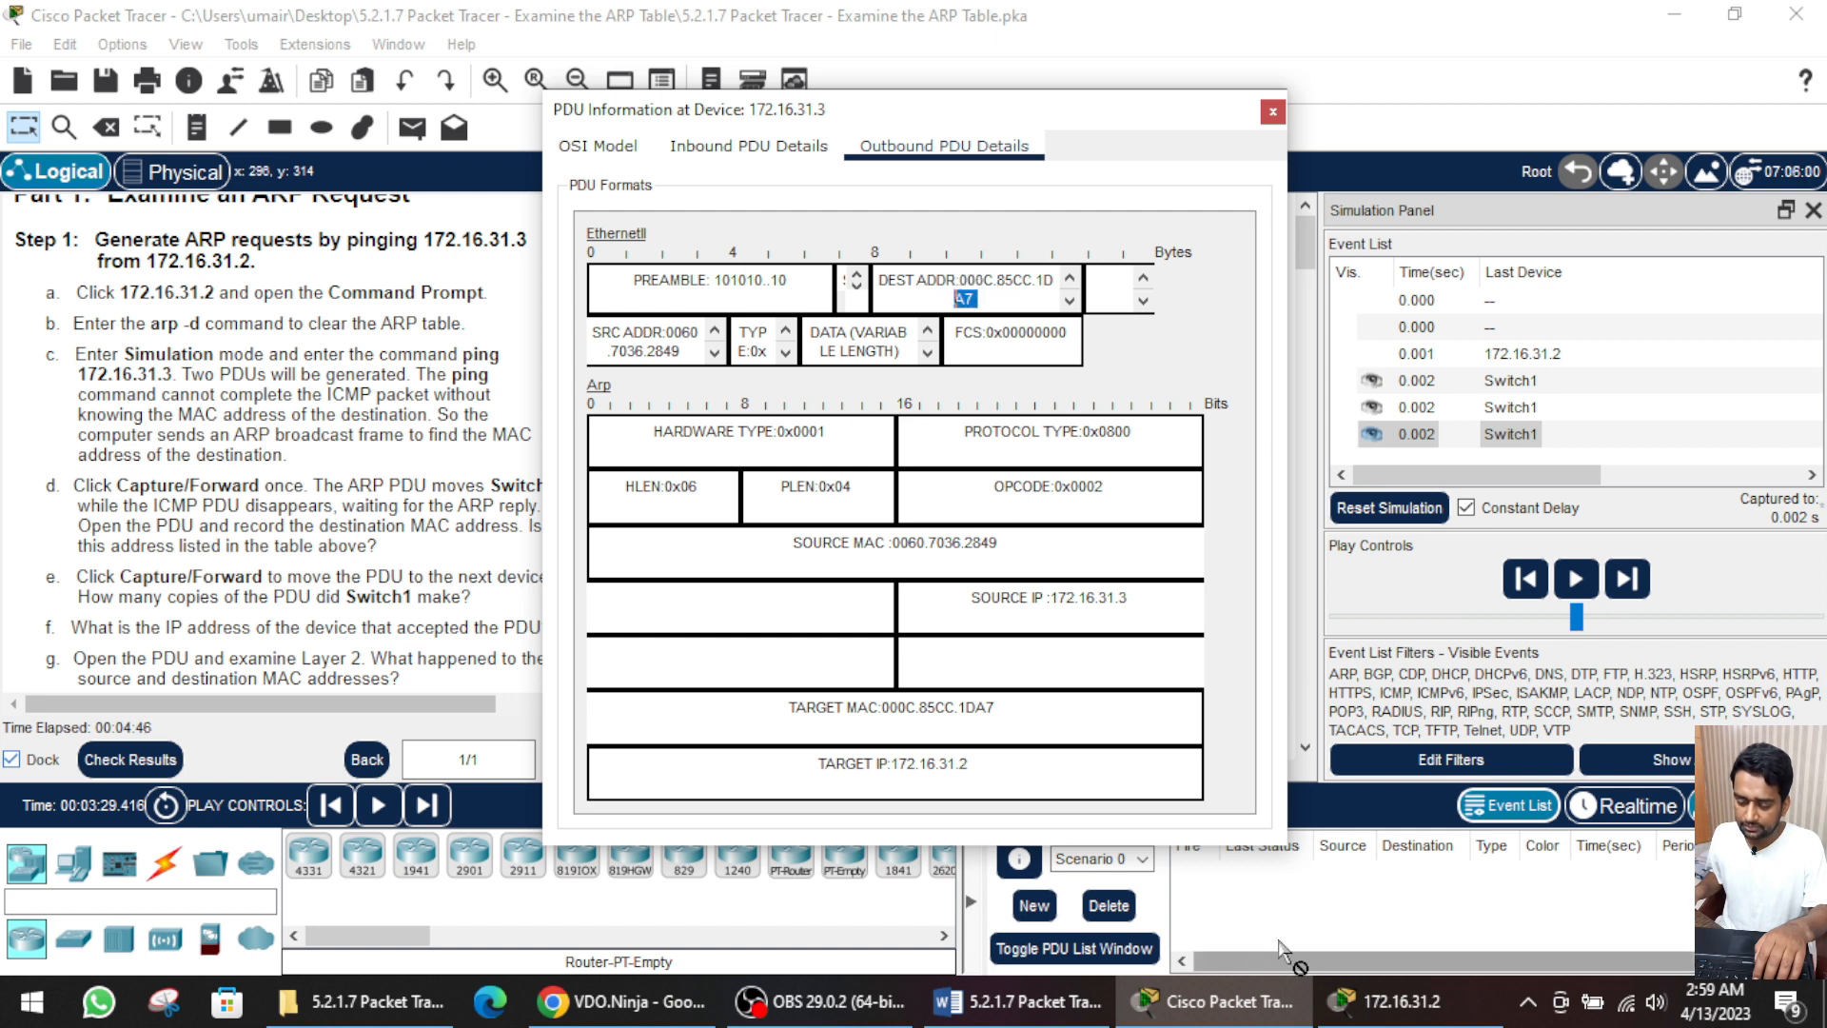
left_click(1017, 1001)
left_click(1173, 1016)
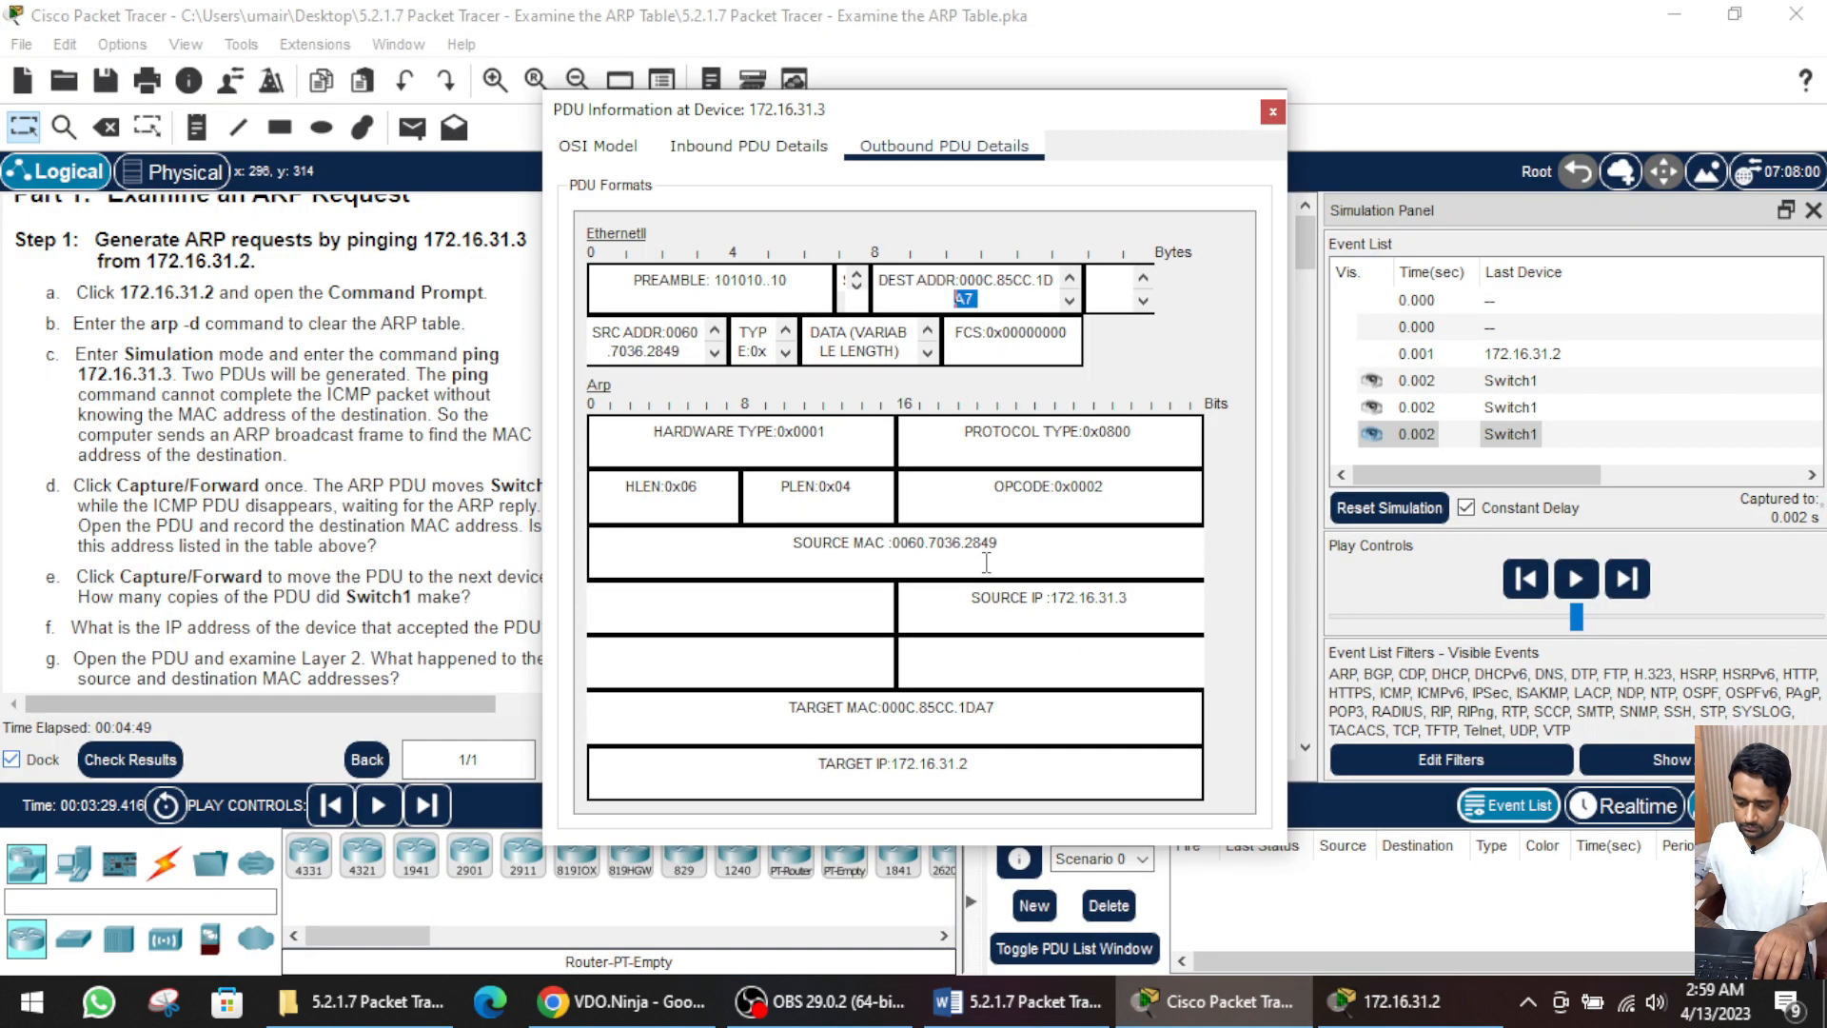
left_click(1073, 609)
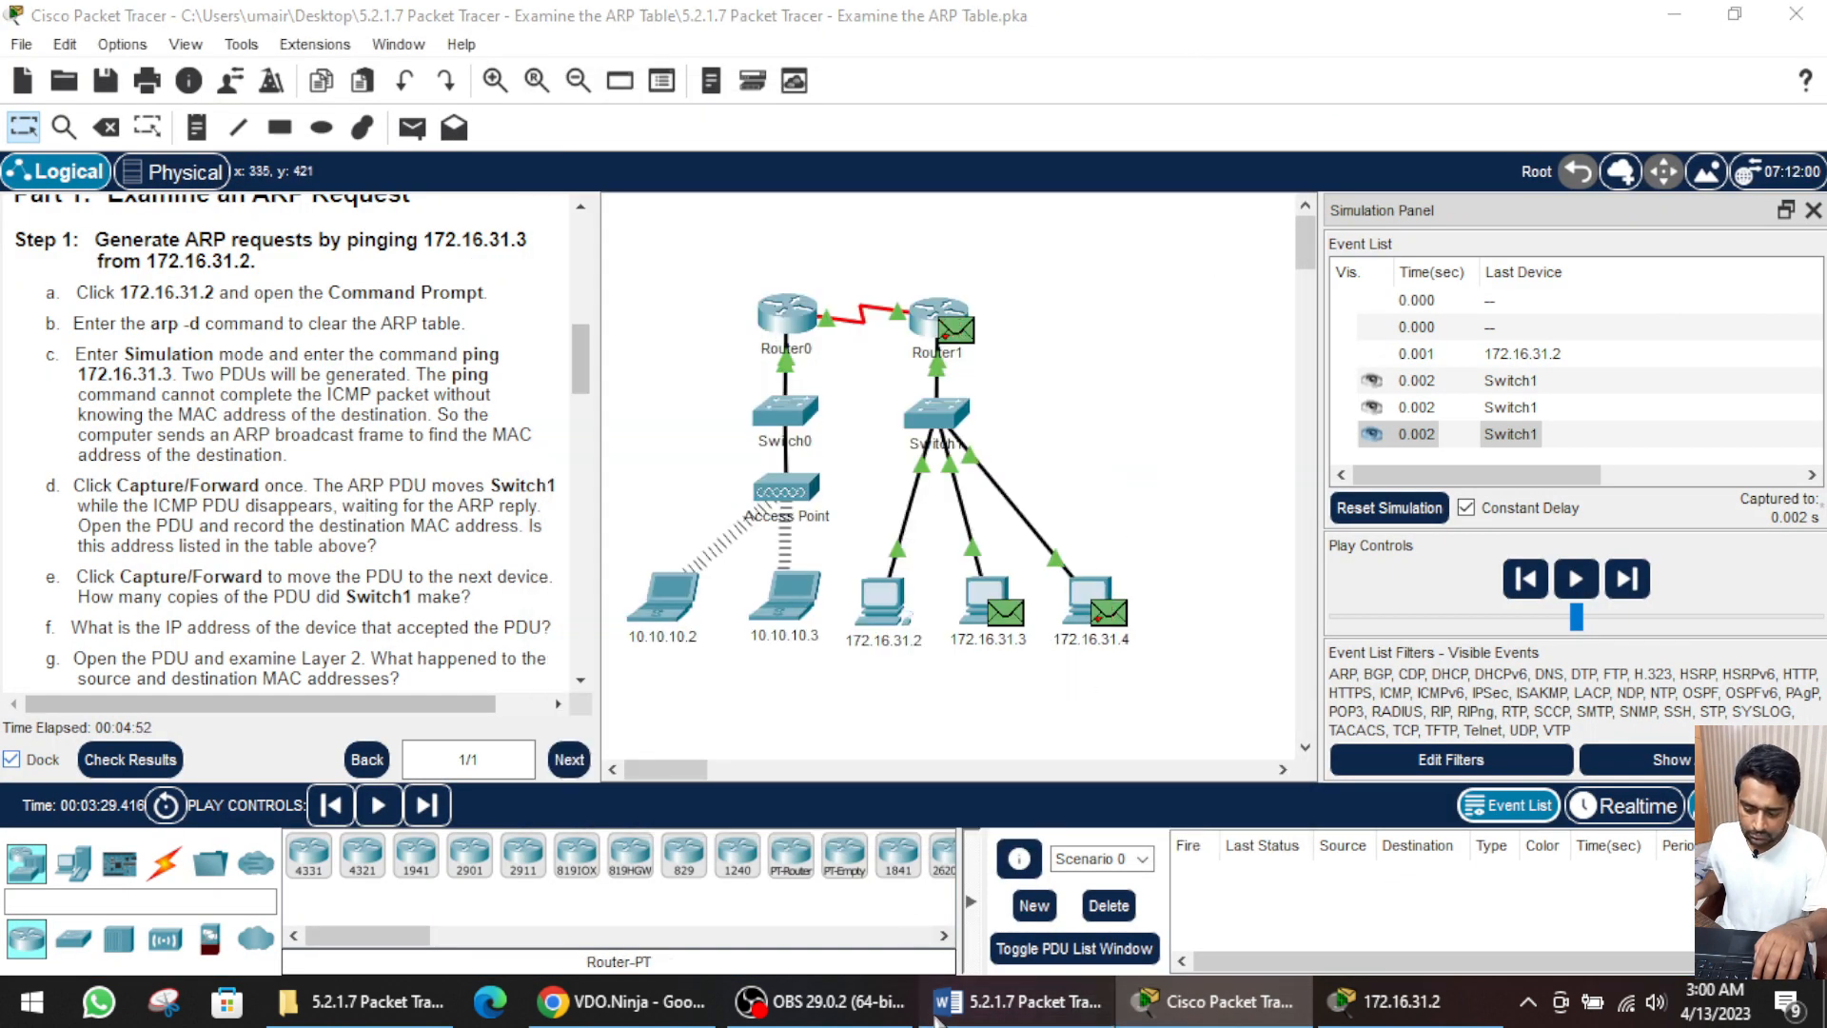
- Switch to Word and examine question h about capturing forward until the PDU returns to 172.16.31.2
left_click(1017, 1002)
scroll(750, 555, "down", 1)
left_click(749, 550)
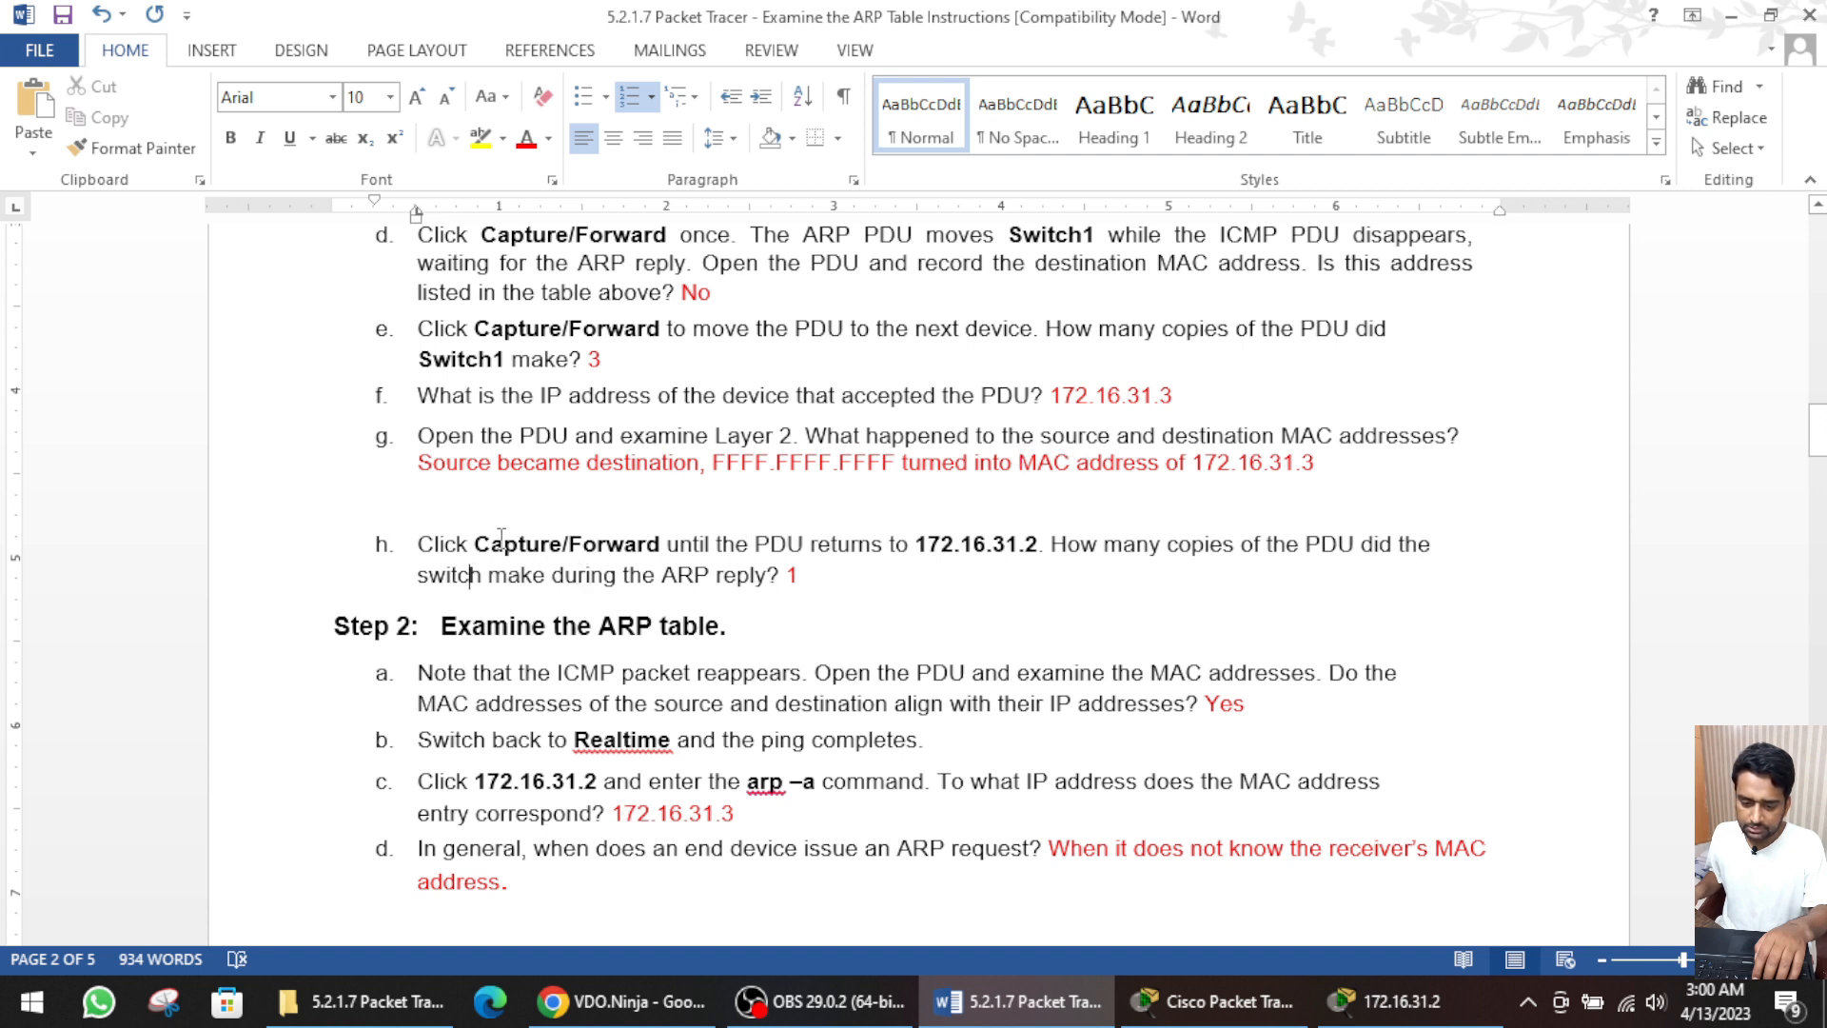
left_click_drag(486, 544, 562, 545)
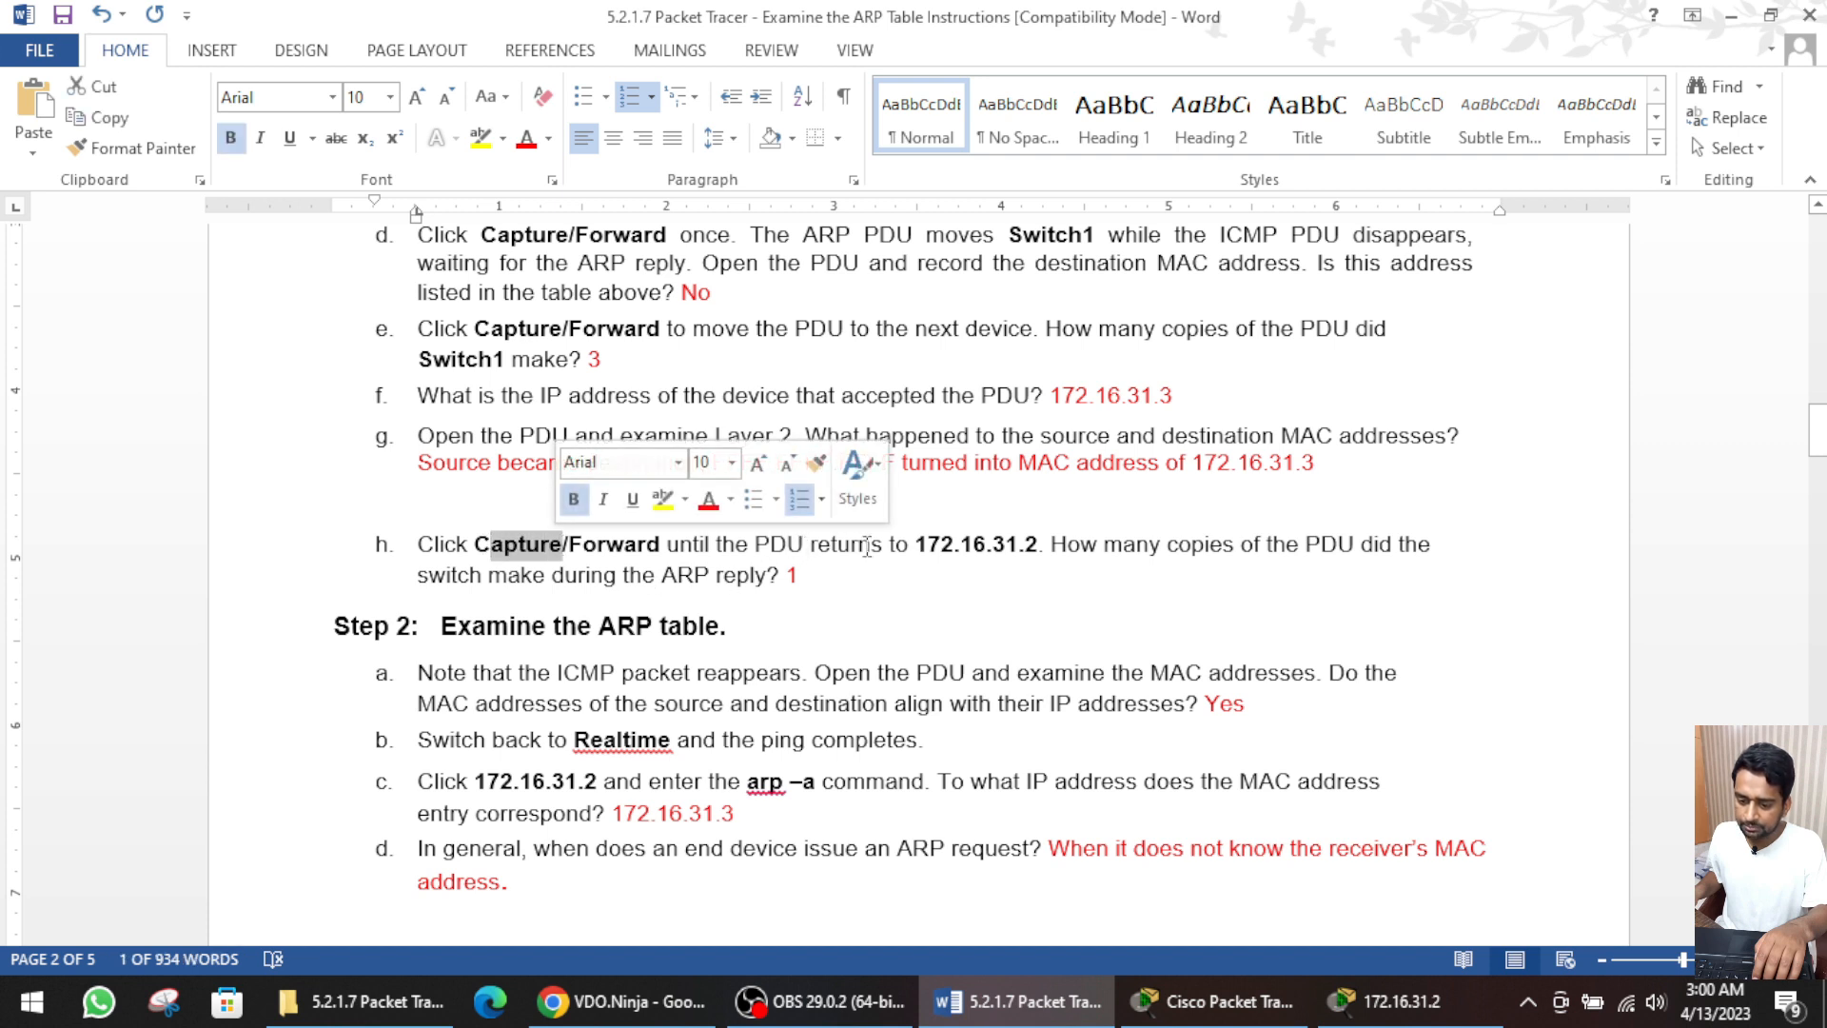
left_click_drag(1041, 545, 1006, 543)
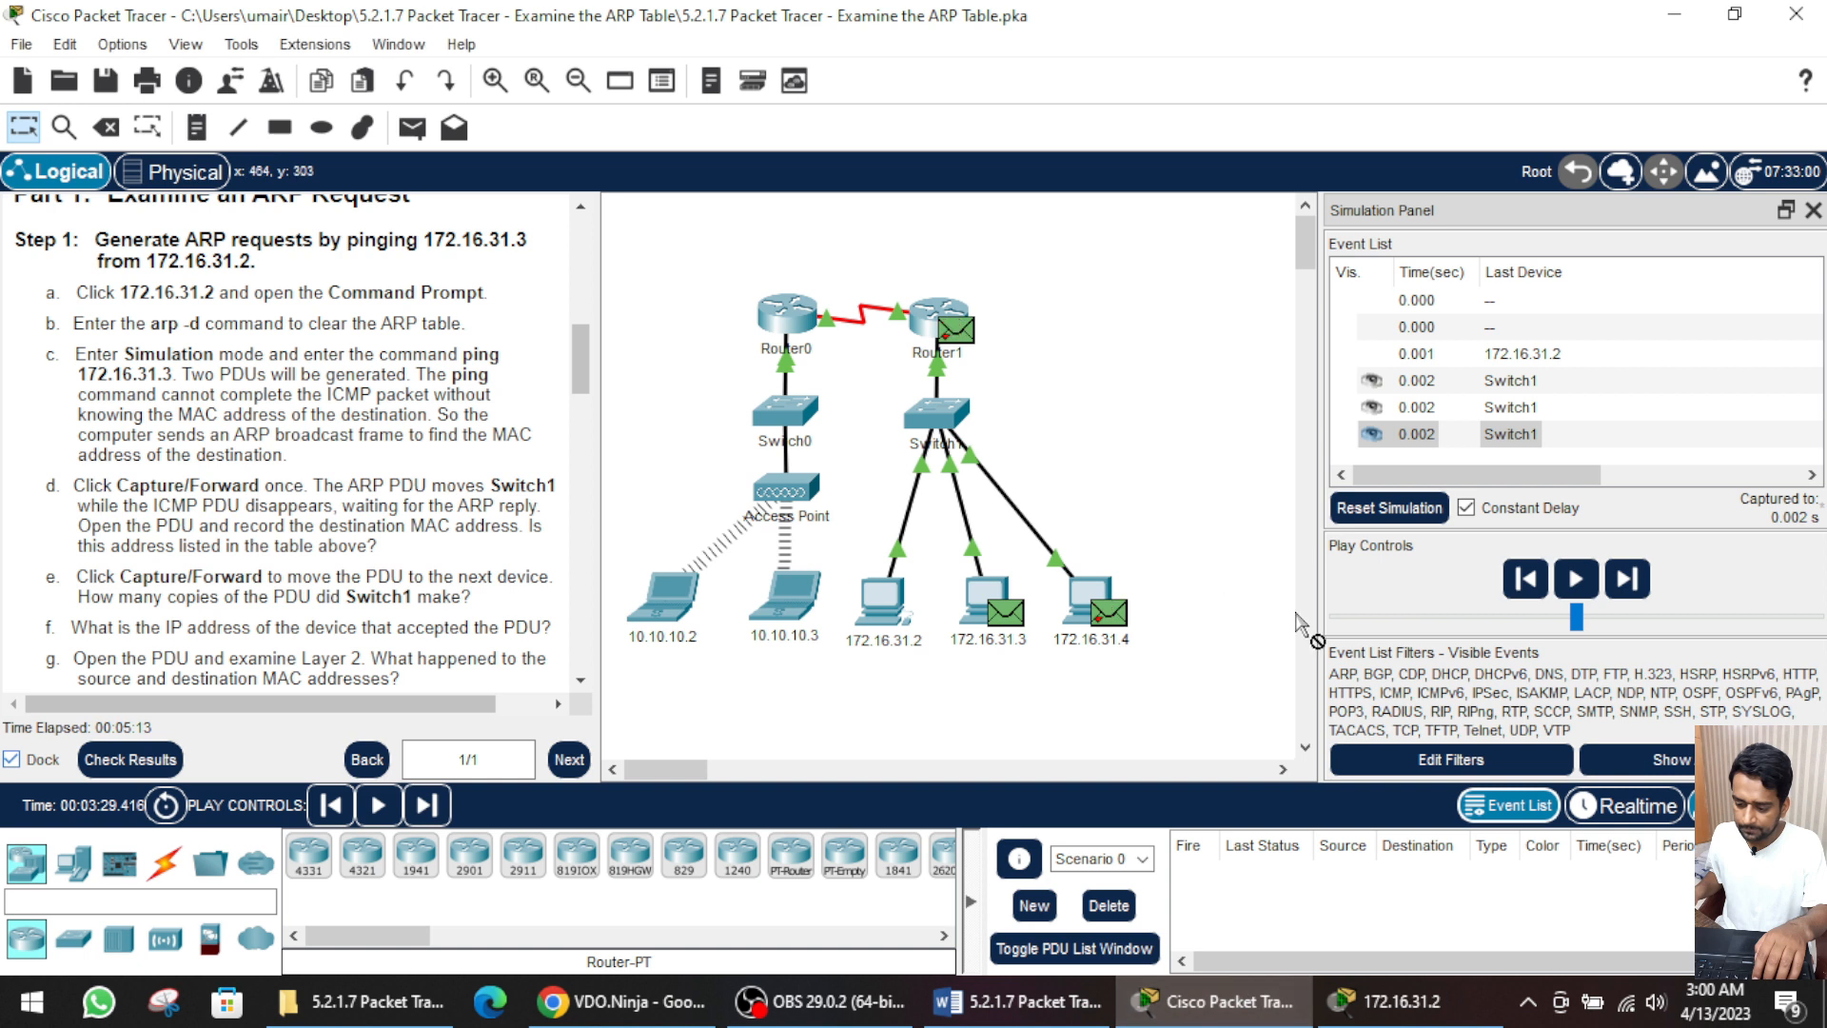
- Switch to Packet Tracer and step the simulation forward until the ARP reply returns to 172.16.31.2
left_click(1213, 1001)
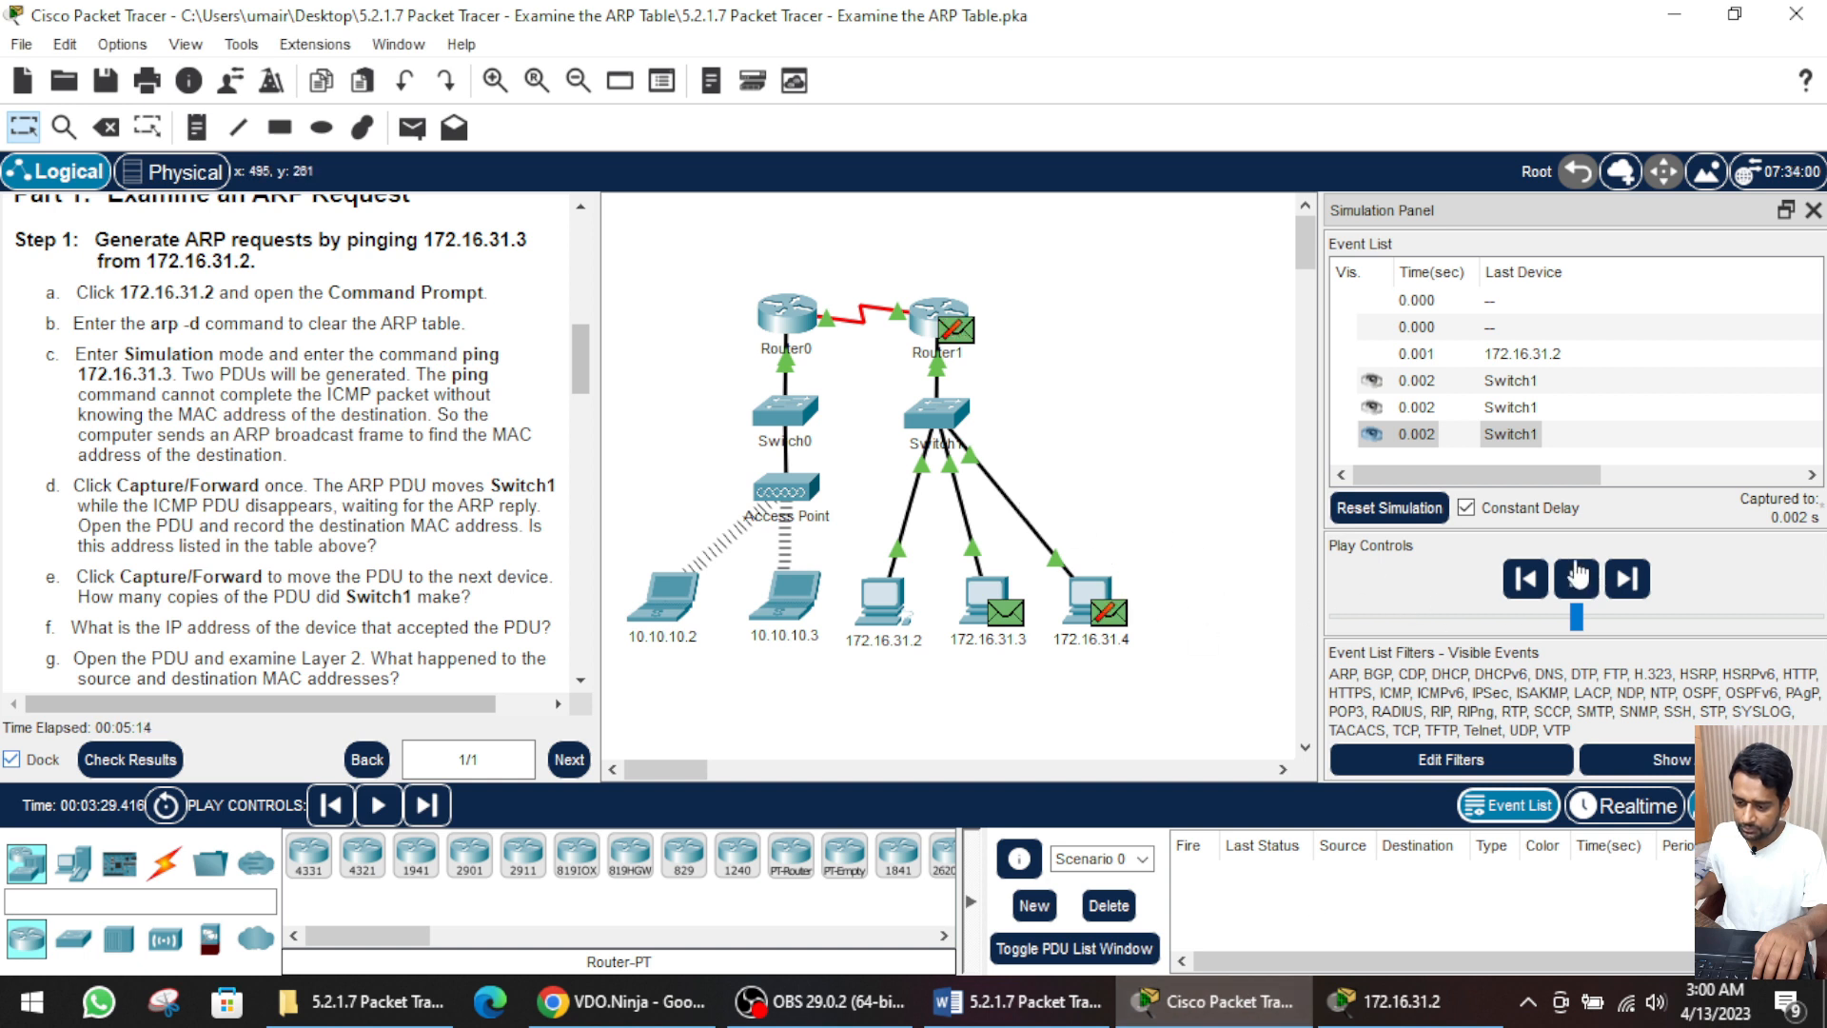
left_click(1626, 583)
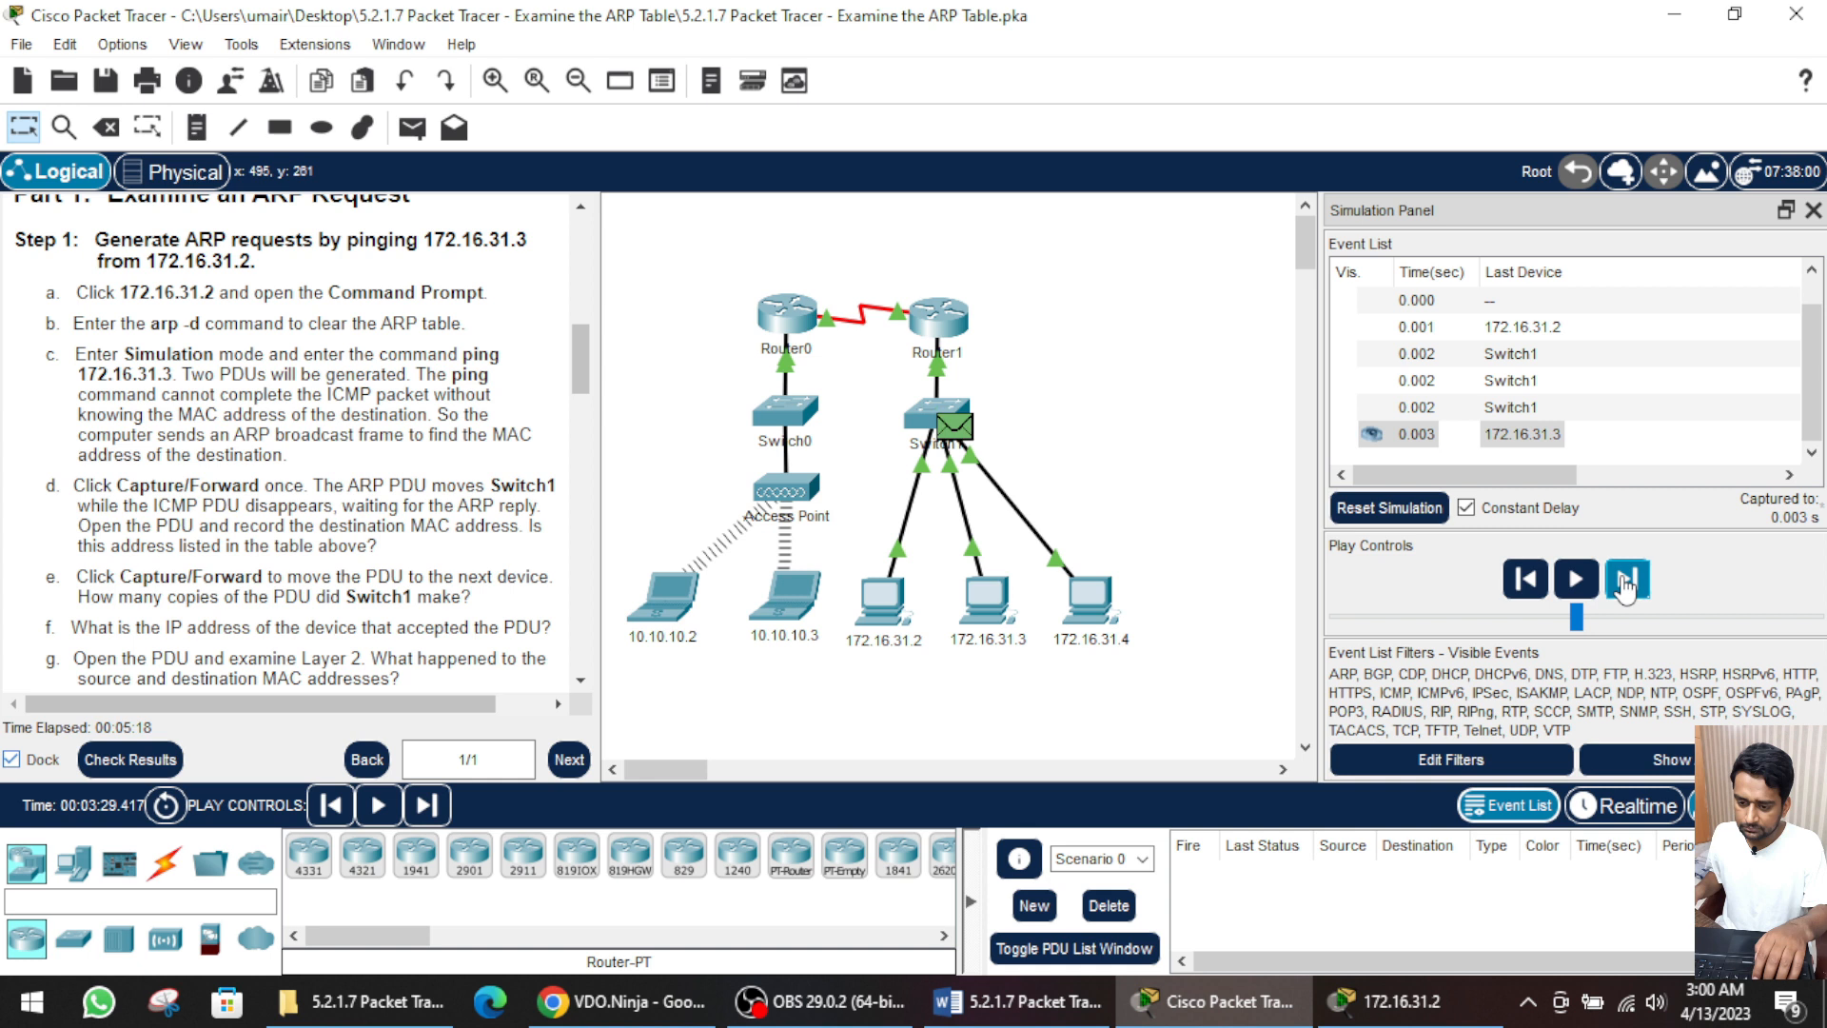
left_click(1017, 1002)
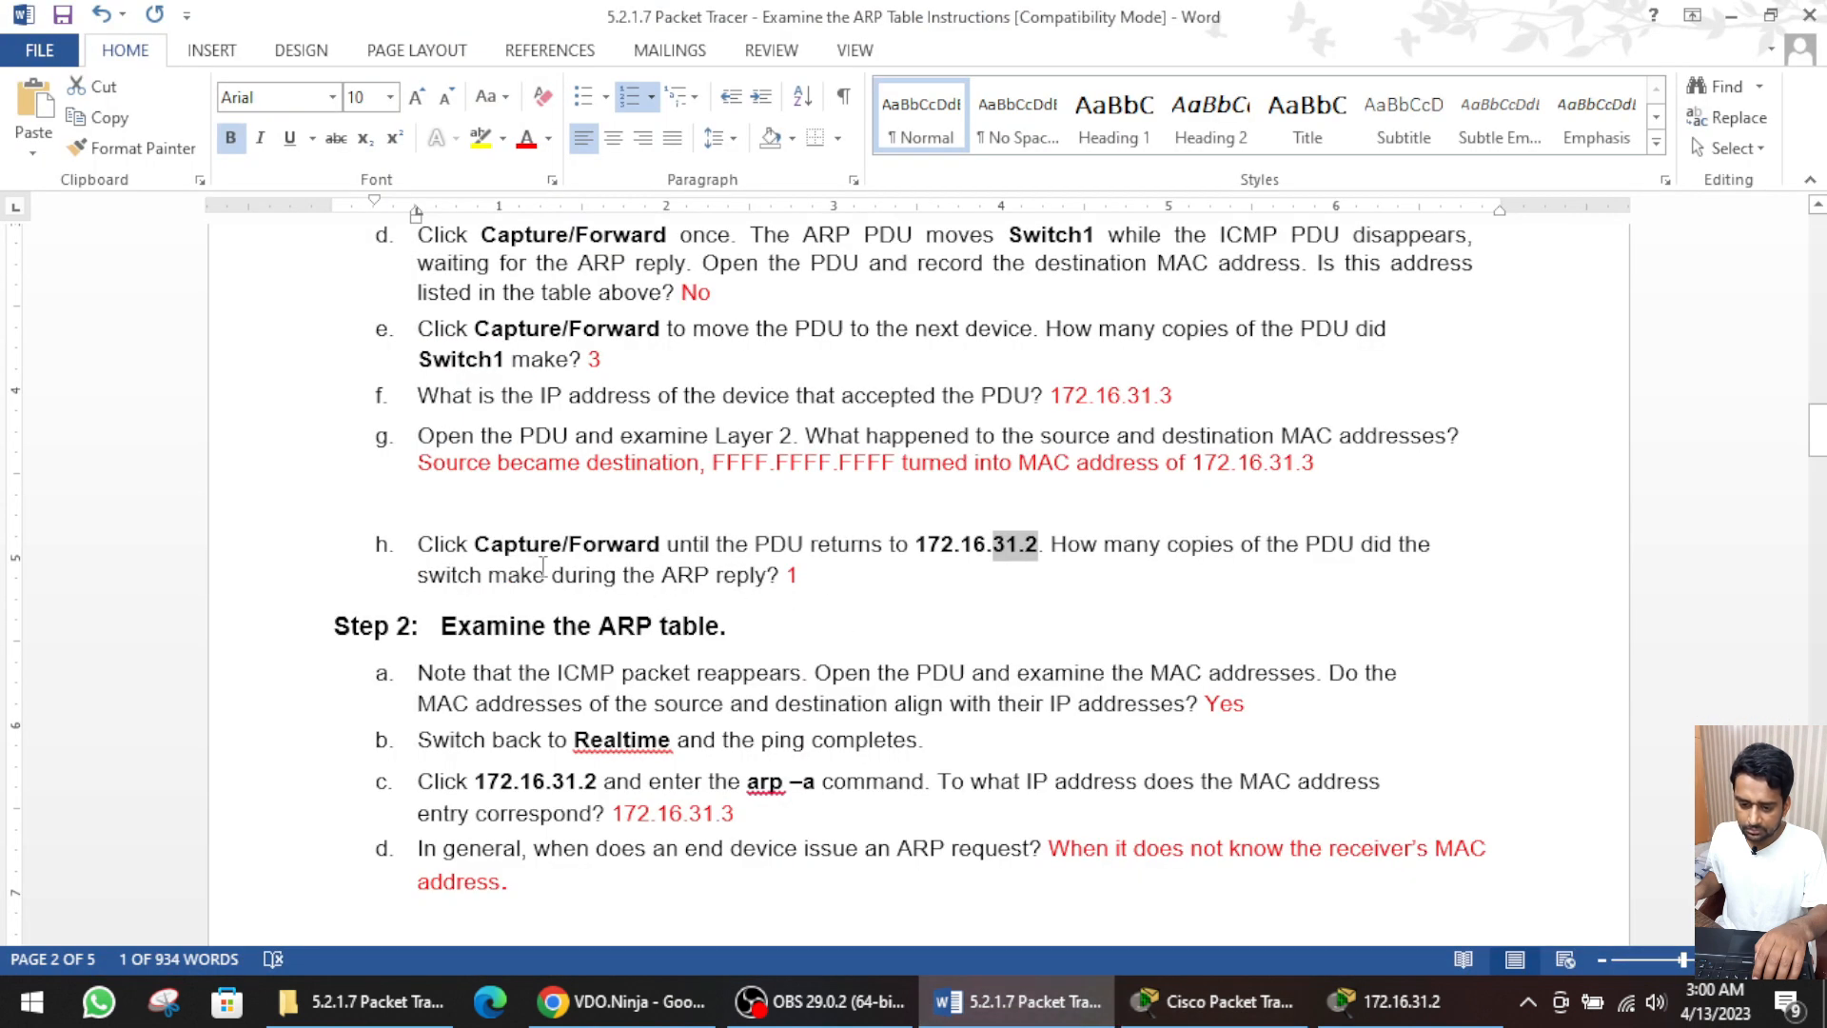
key("alt+Tab")
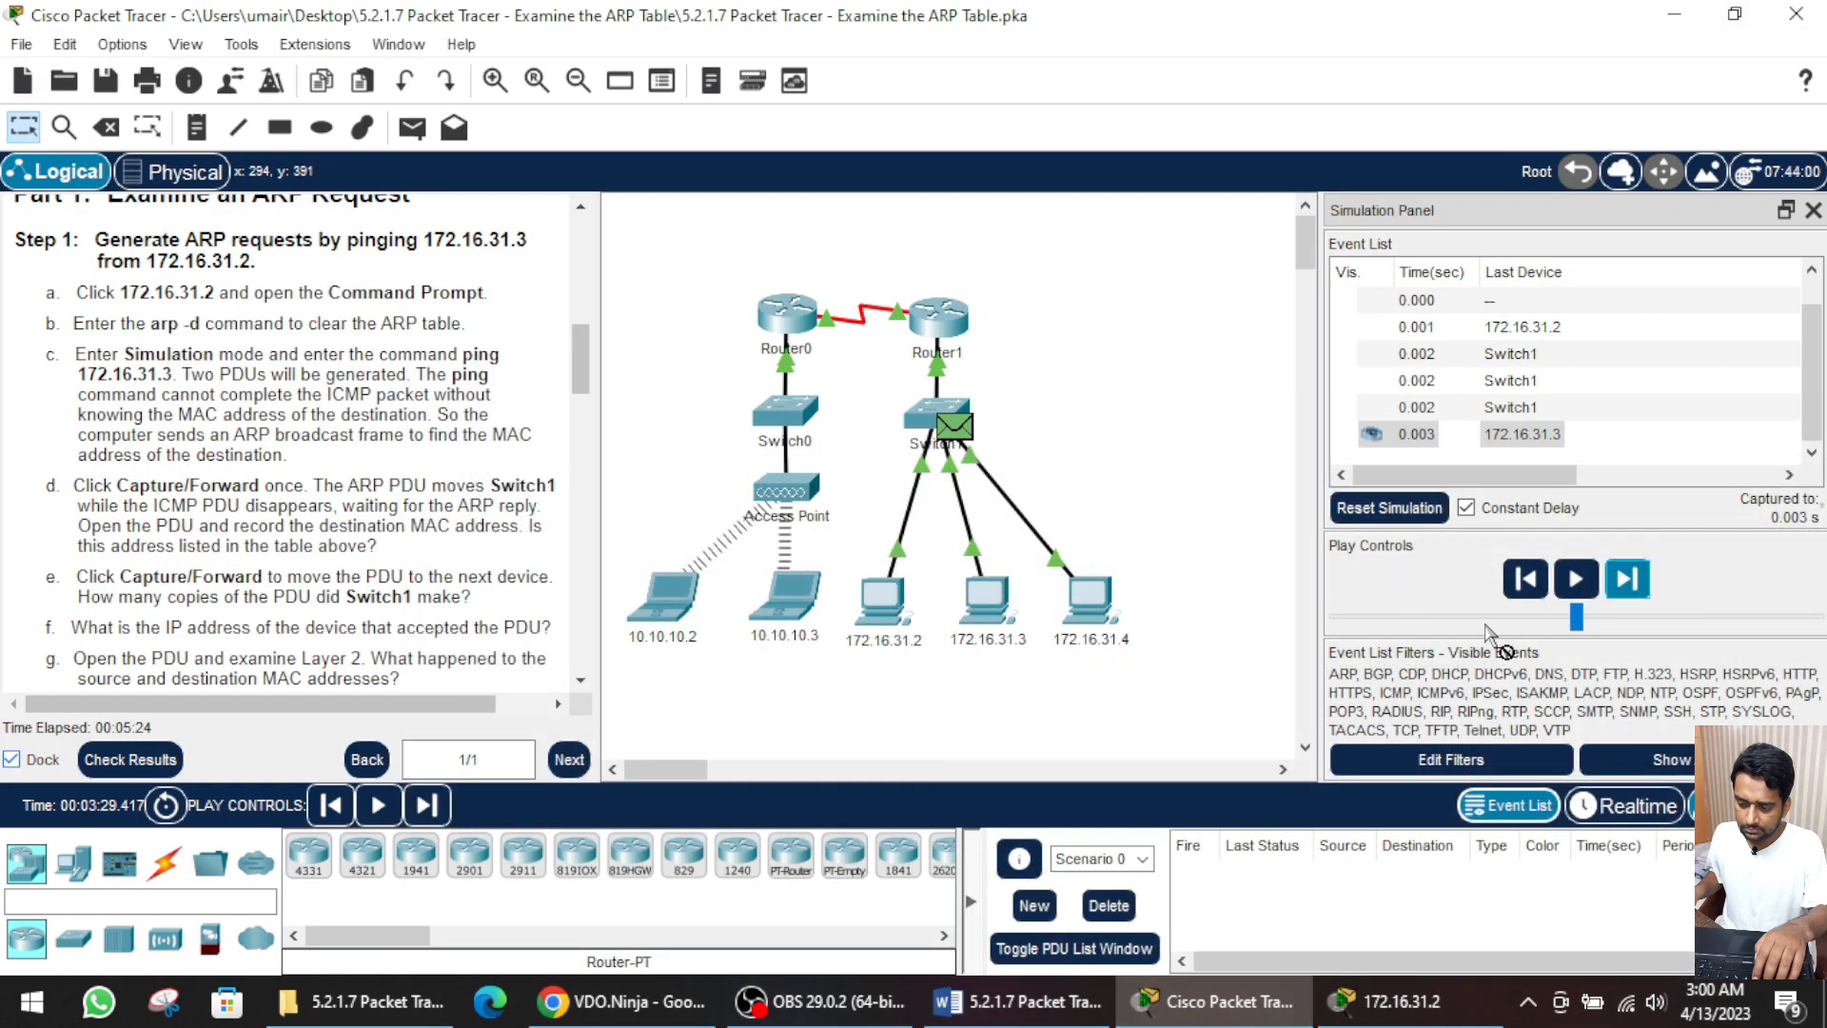
left_click(1627, 581)
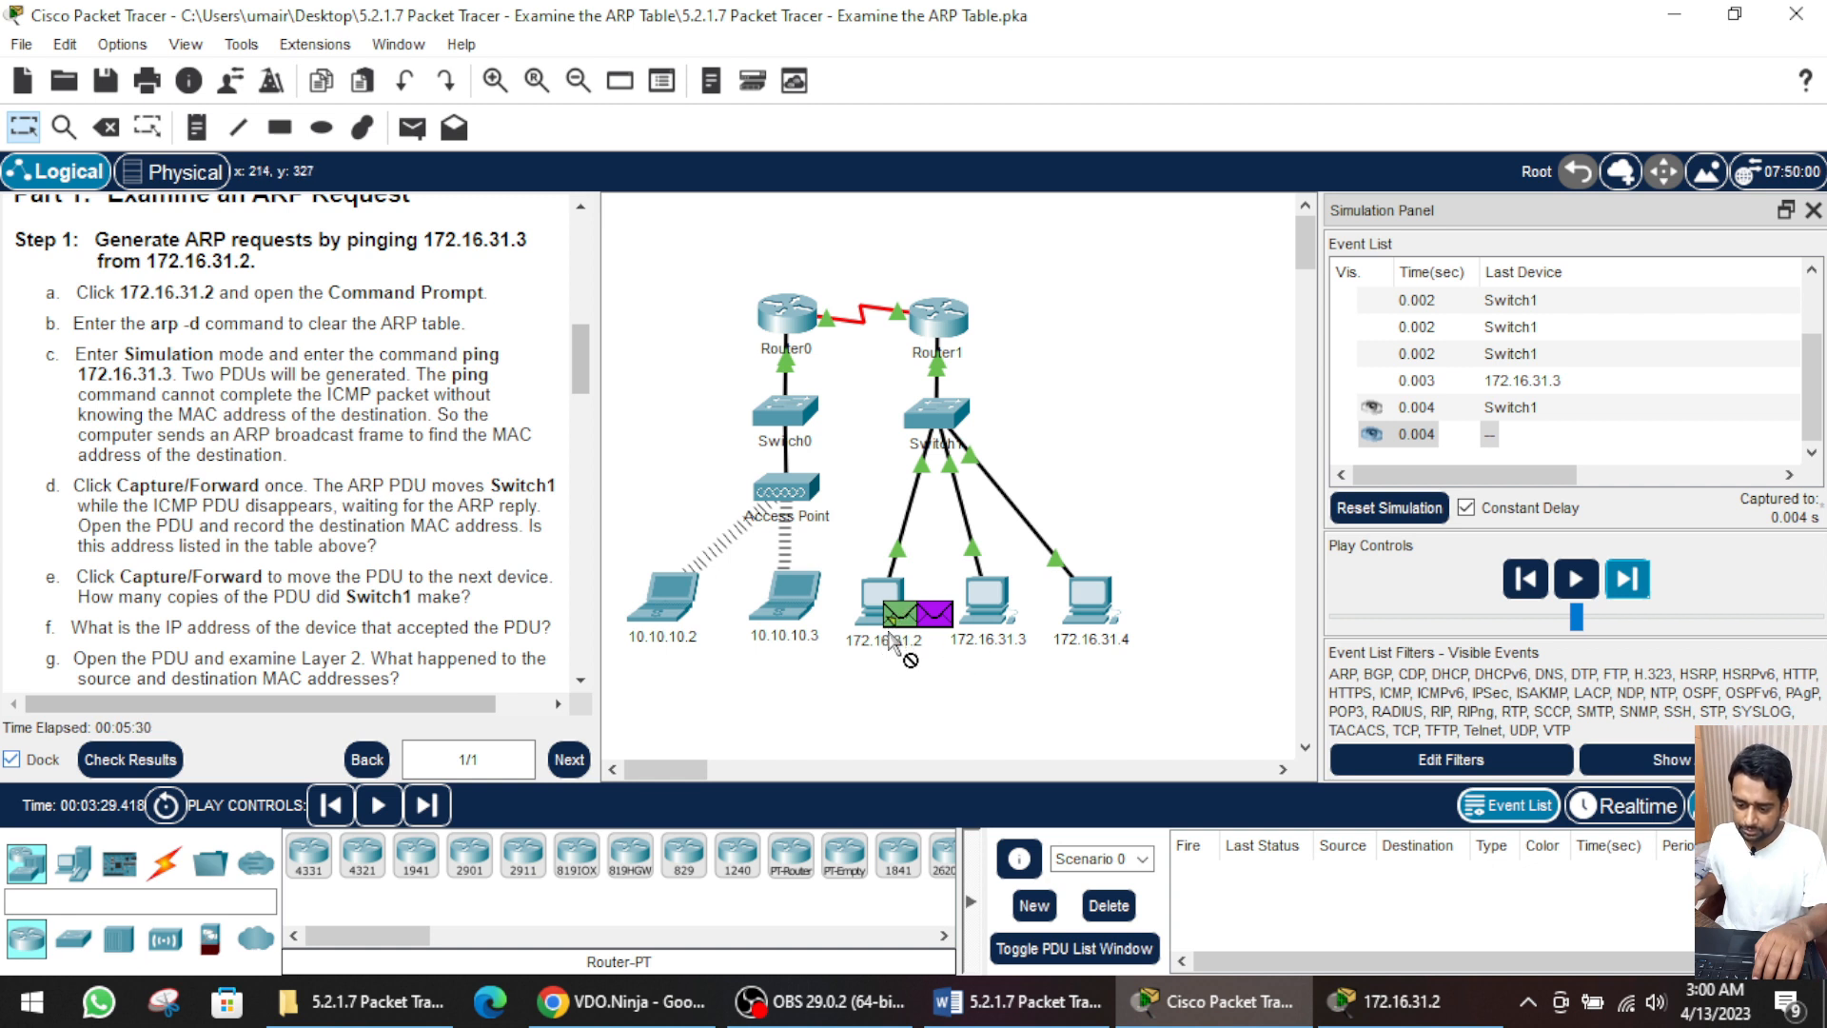
- Check the PDU at 172.16.31.2 against question h's answer in Word about copies the switch made during the ARP reply
mouse_move(891, 646)
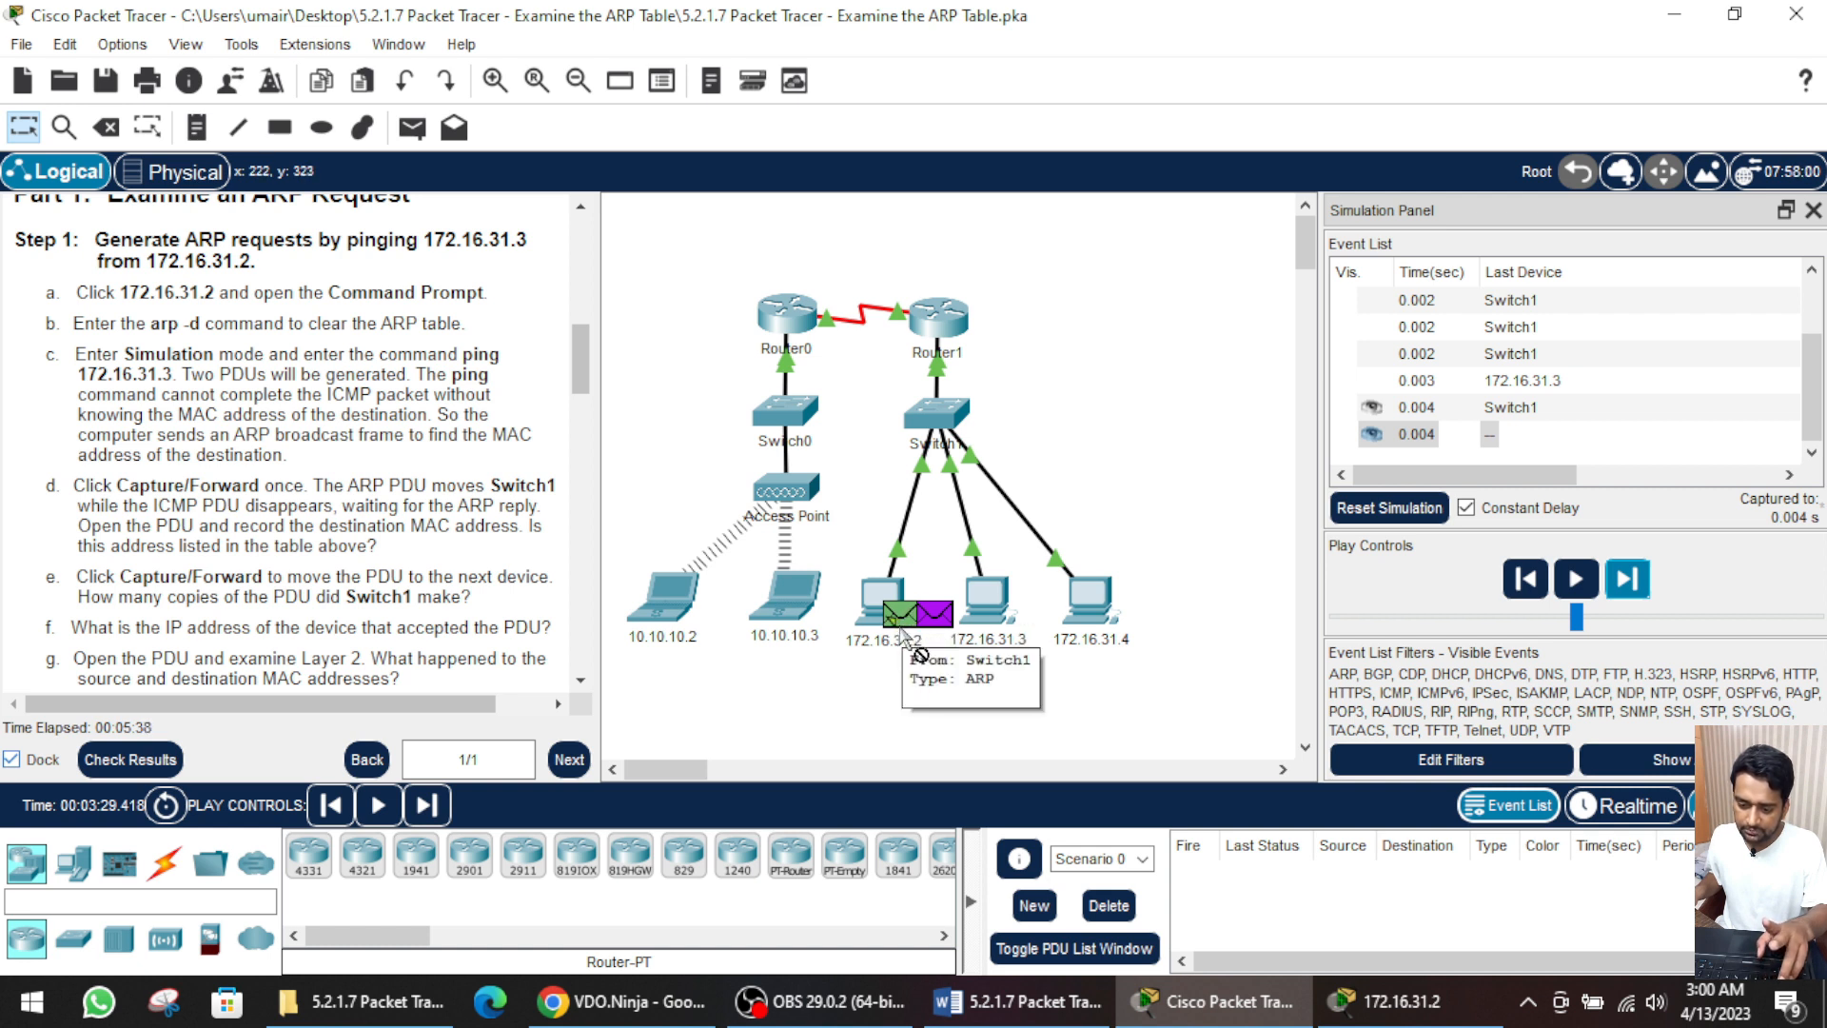
left_click(992, 990)
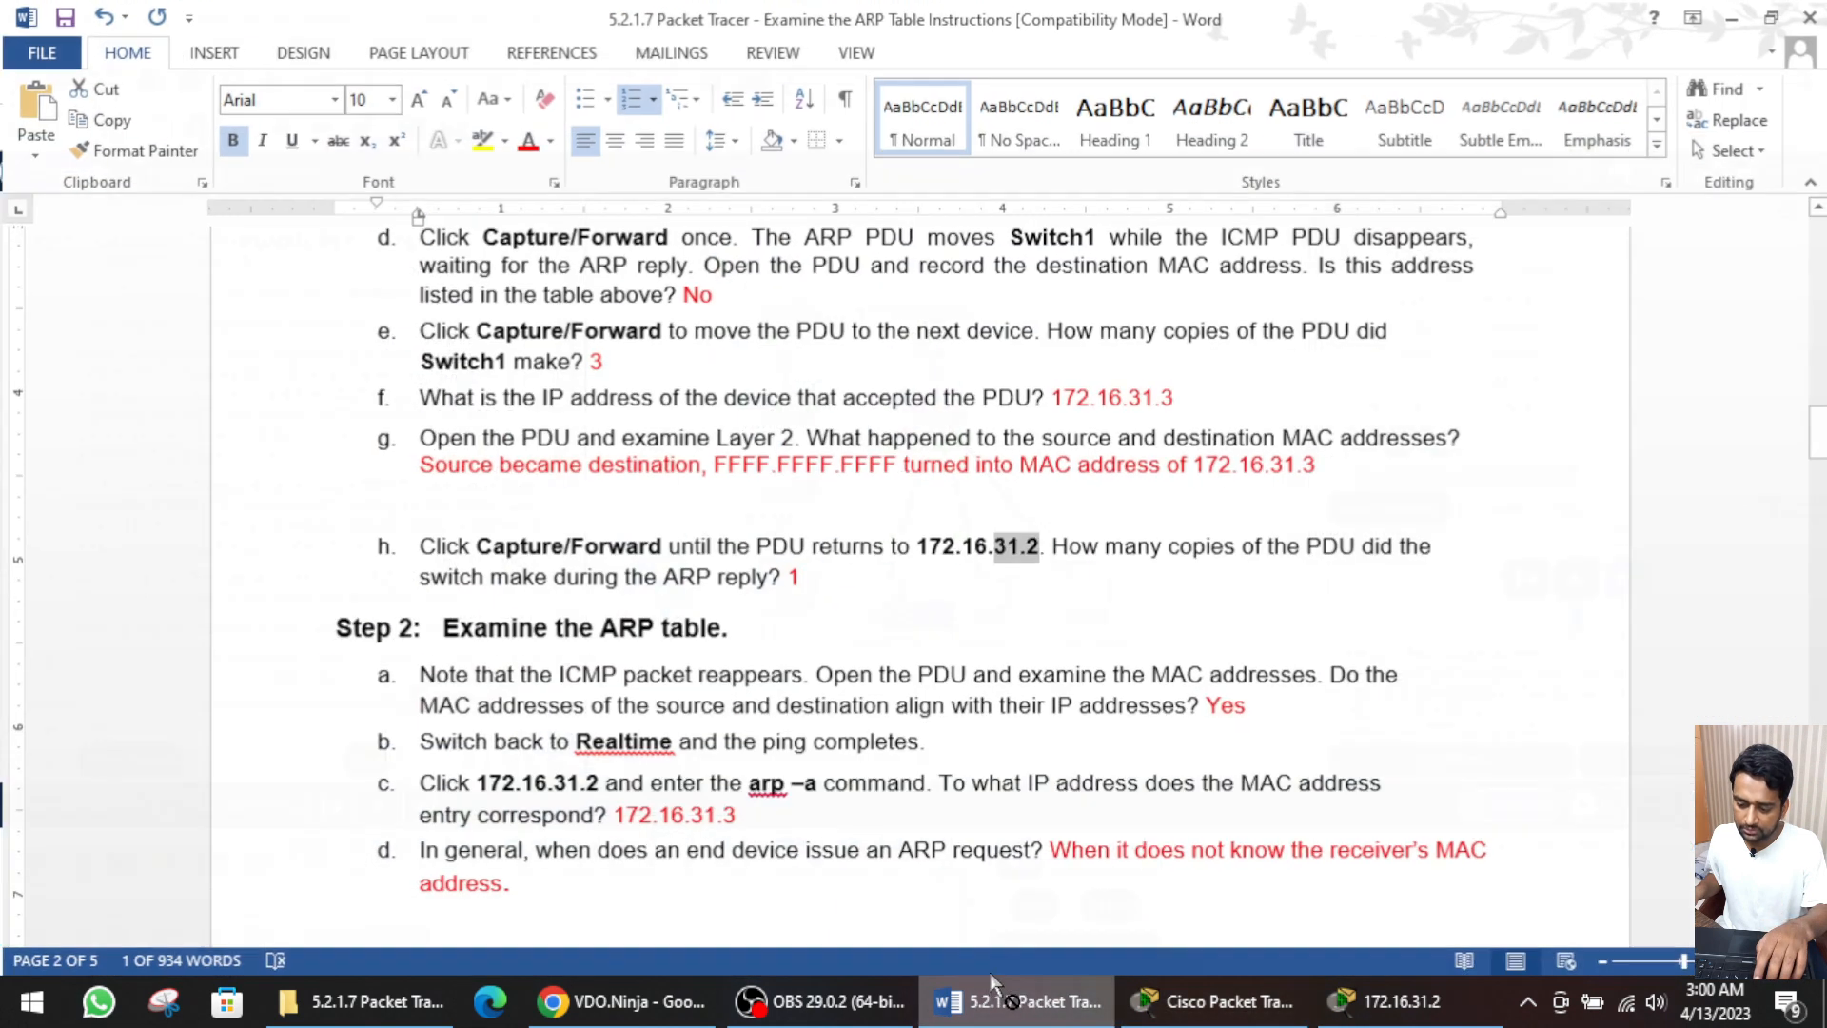
left_click_drag(801, 577, 723, 592)
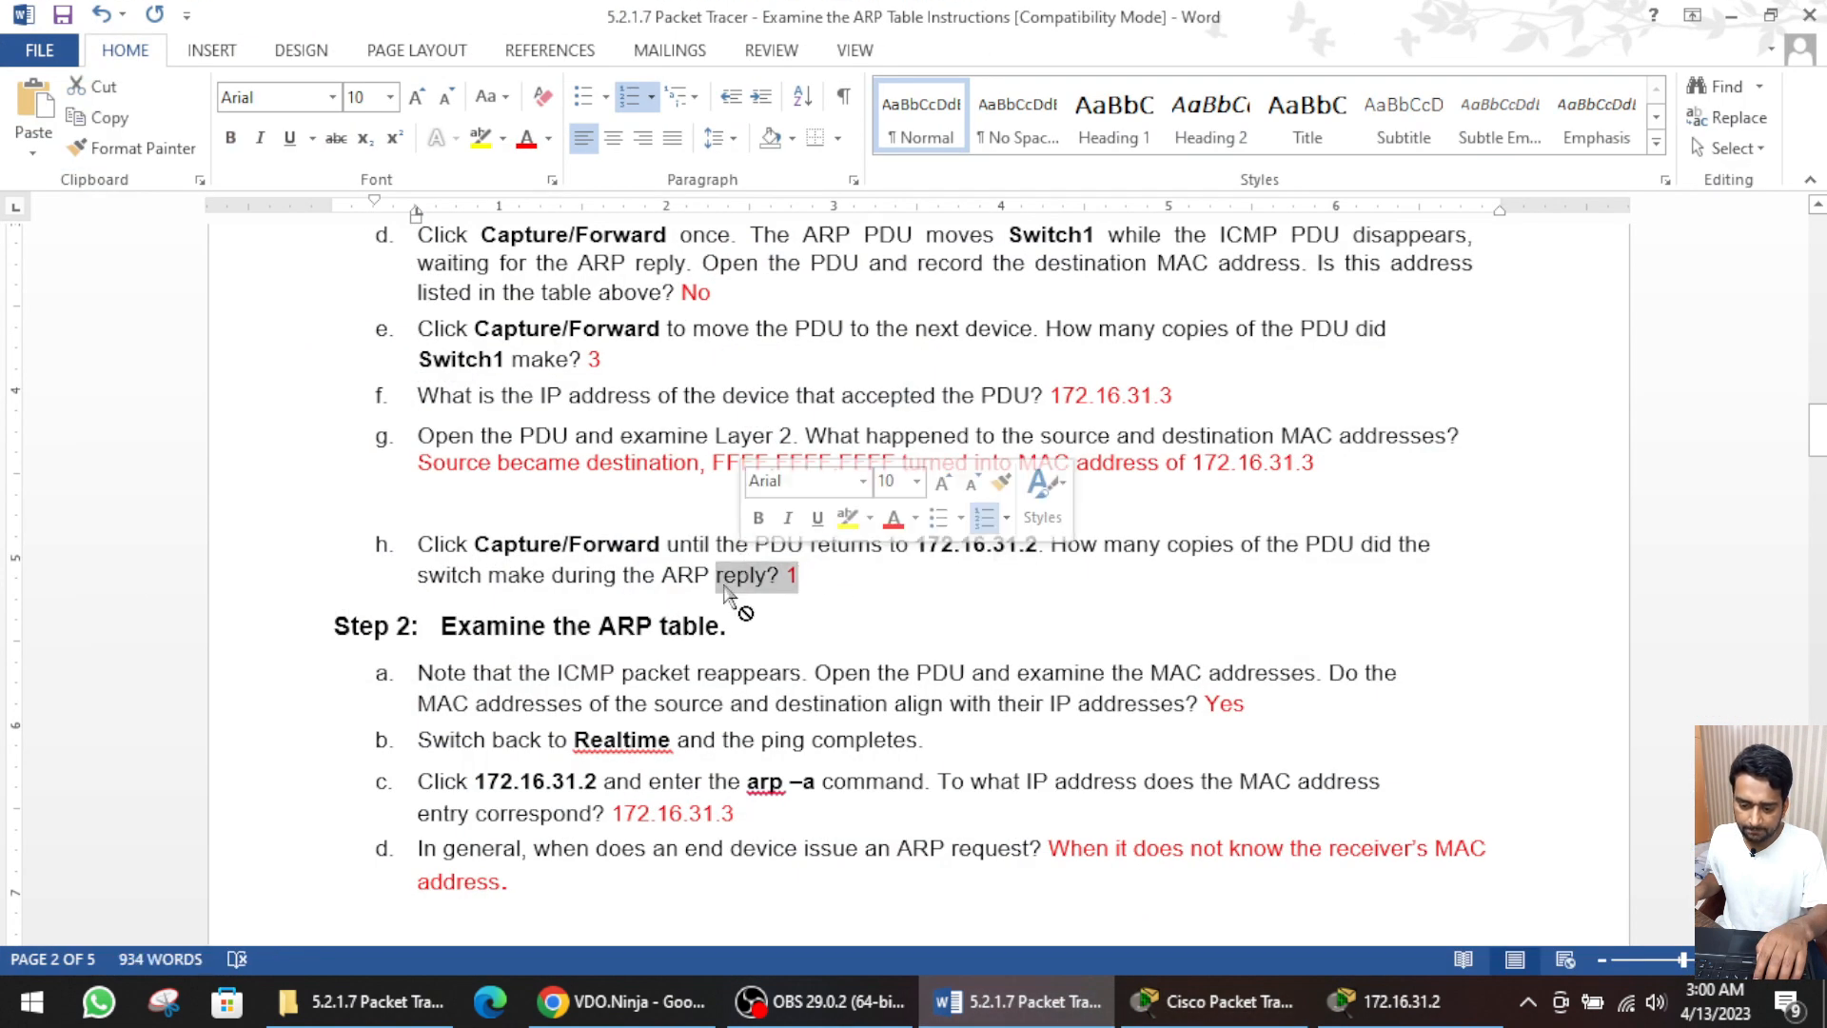
- Read the Step 2a note about the ICMP packet reappearing and check for that packet at 172.16.31.2 in Packet Tracer
scroll(733, 571, "down", 3)
left_click(738, 572)
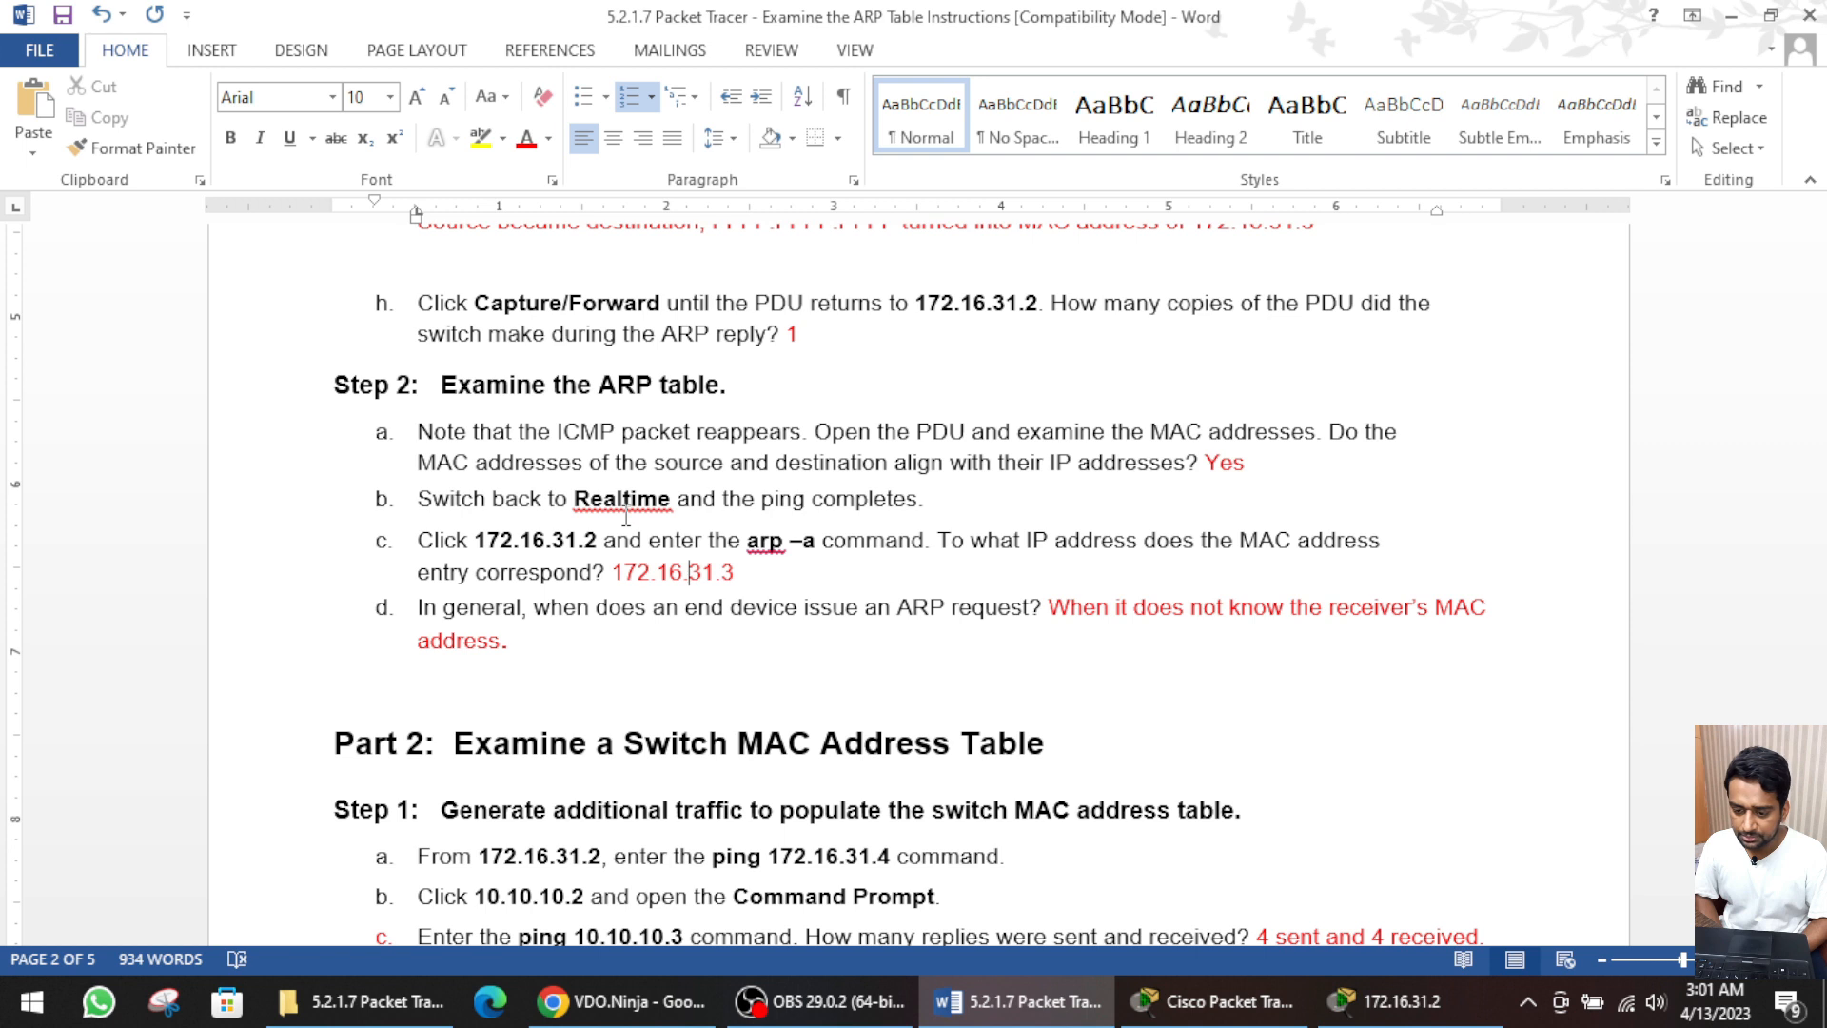
left_click_drag(818, 447, 617, 436)
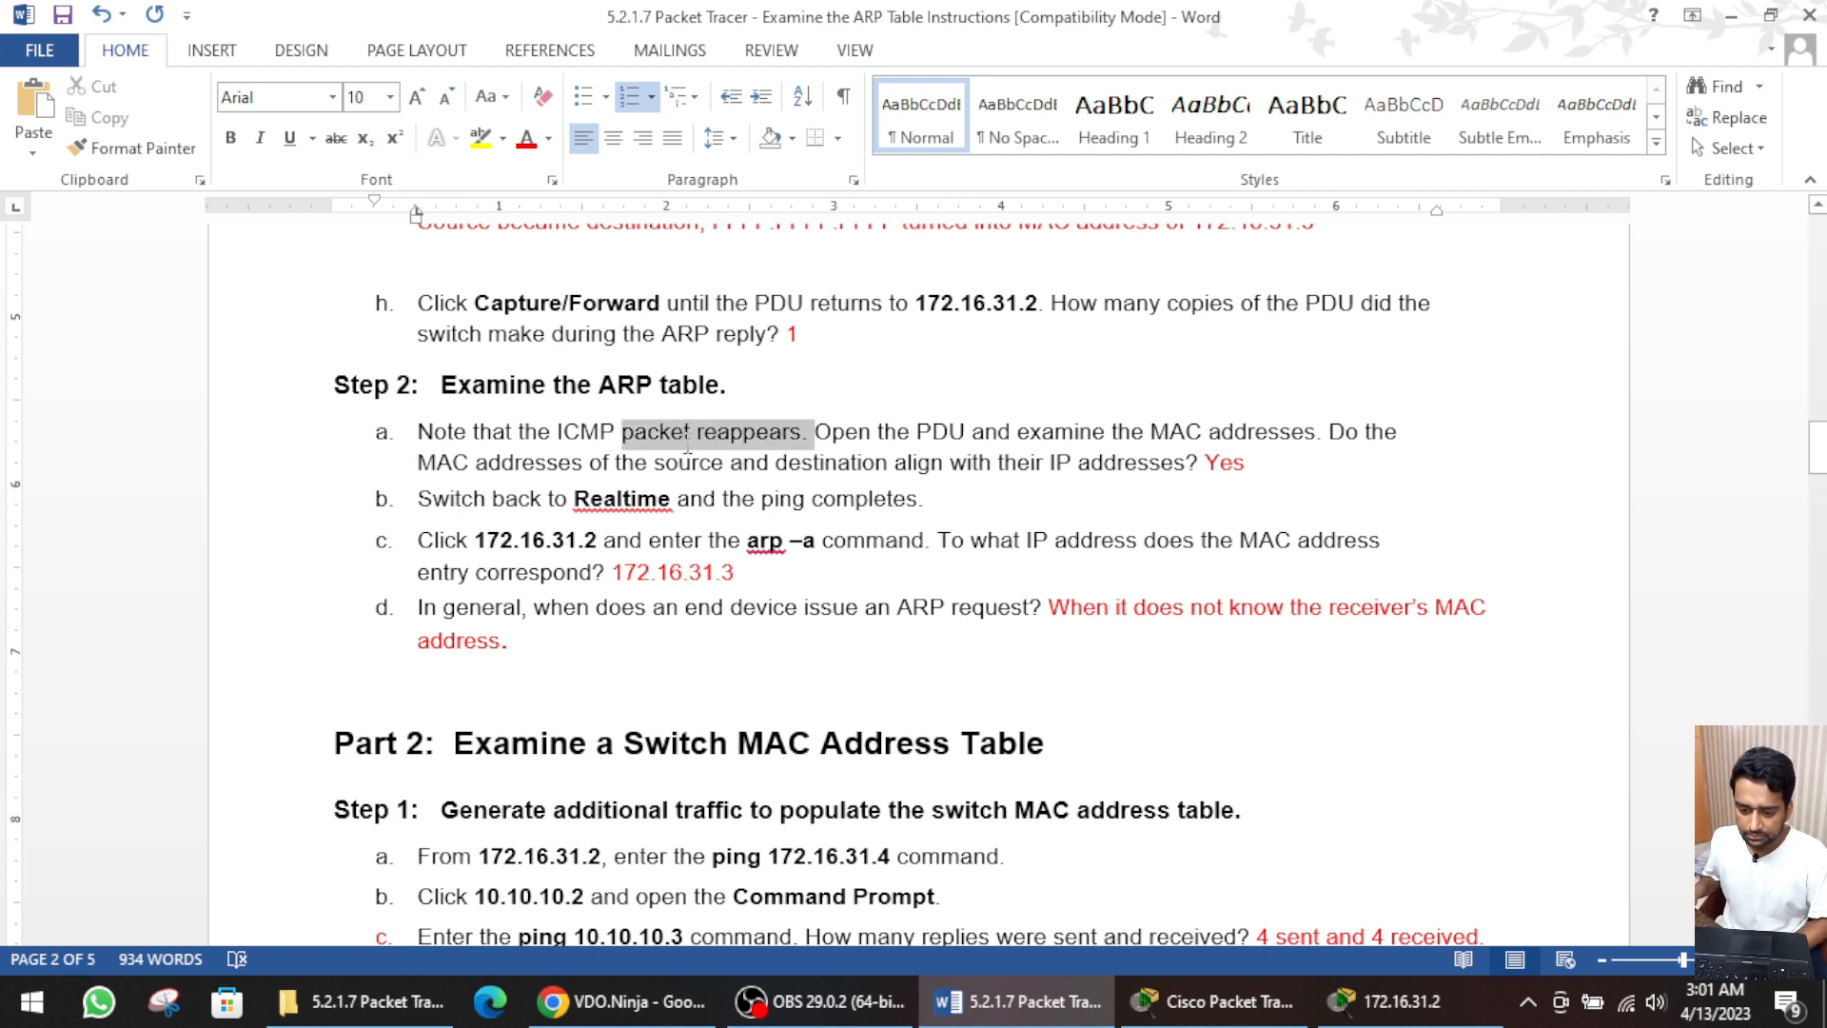
left_click(1211, 1001)
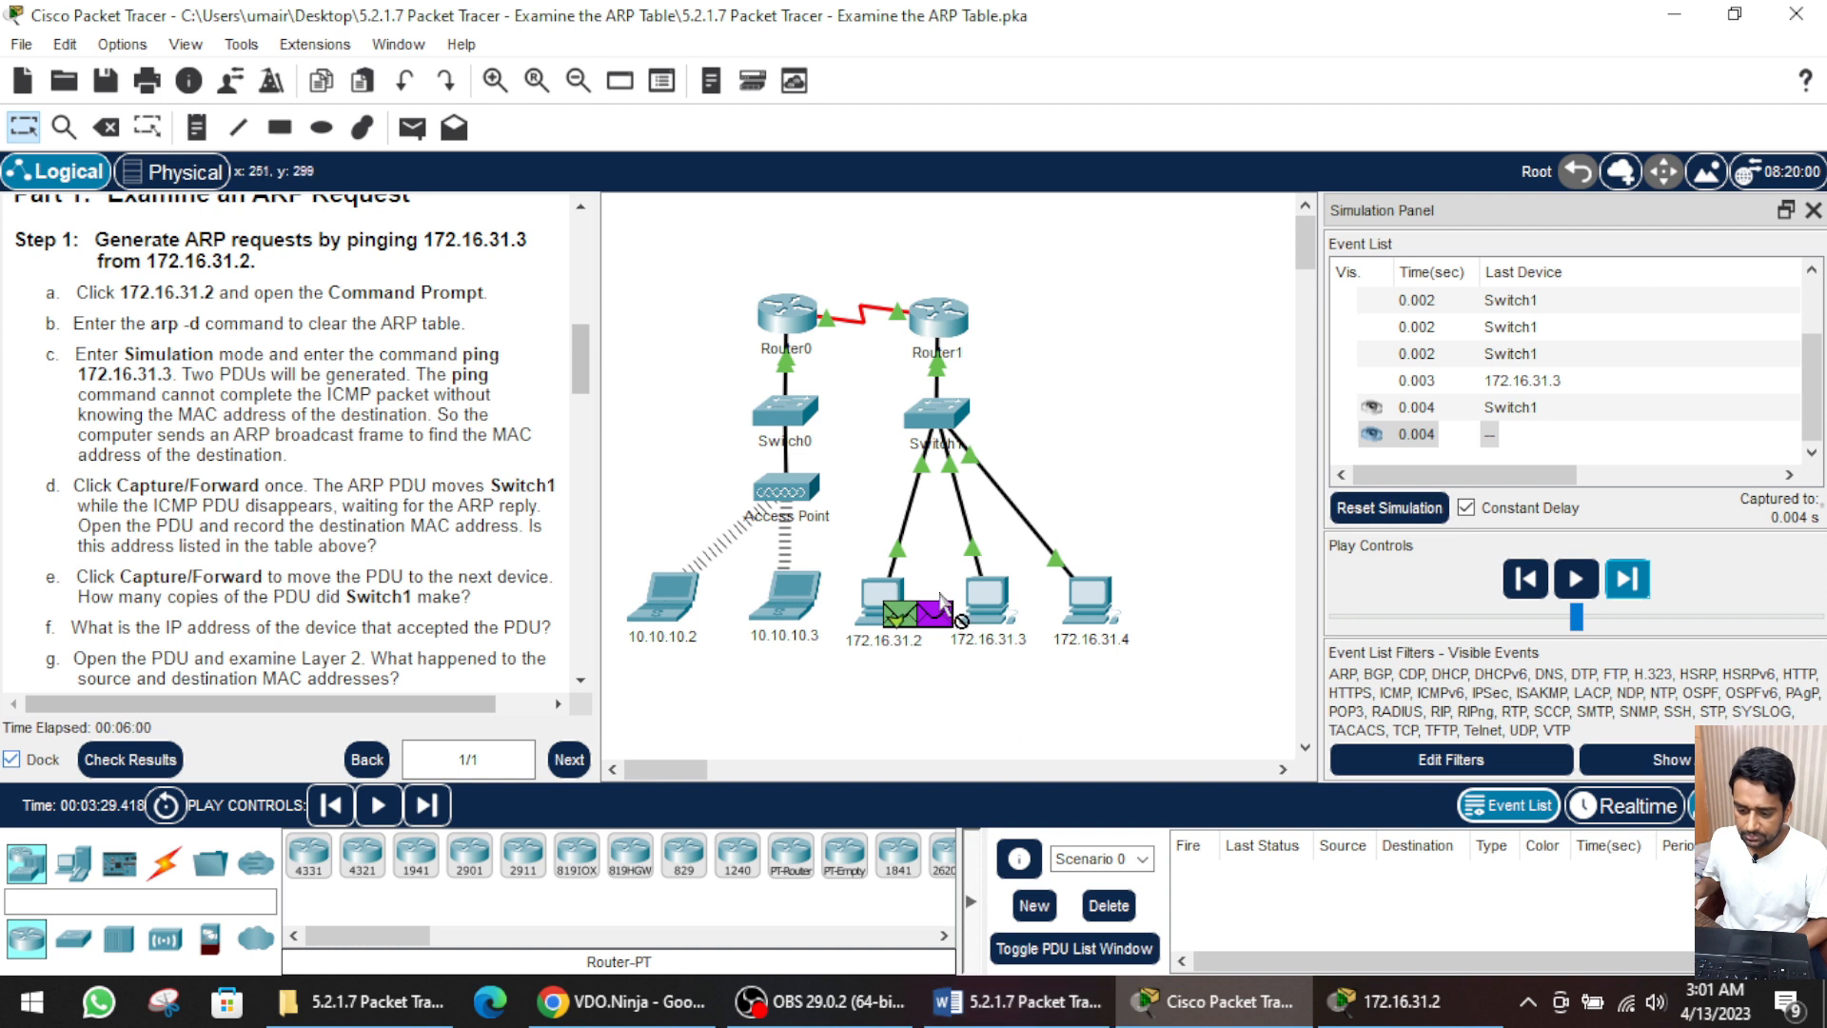
mouse_move(932, 605)
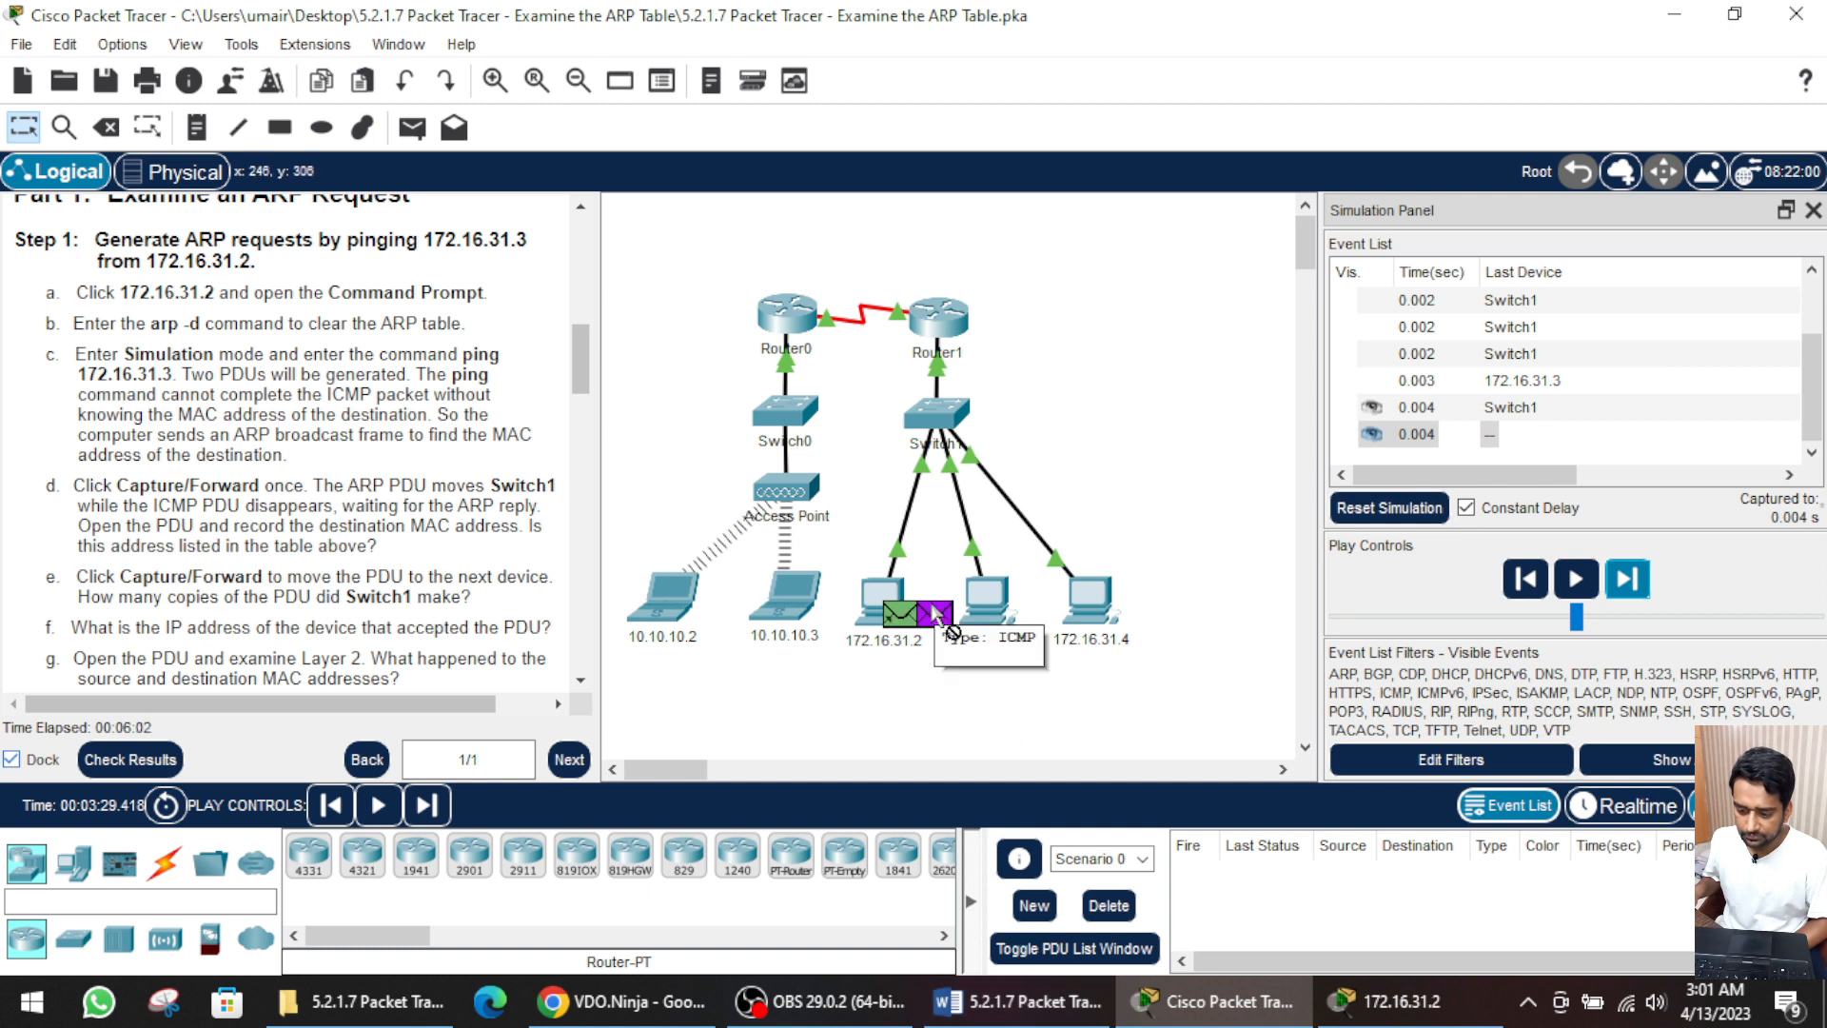
- Return to Word and examine the Step 2a question on whether MAC addresses align with their IP addresses
left_click(1016, 1001)
left_click(838, 465)
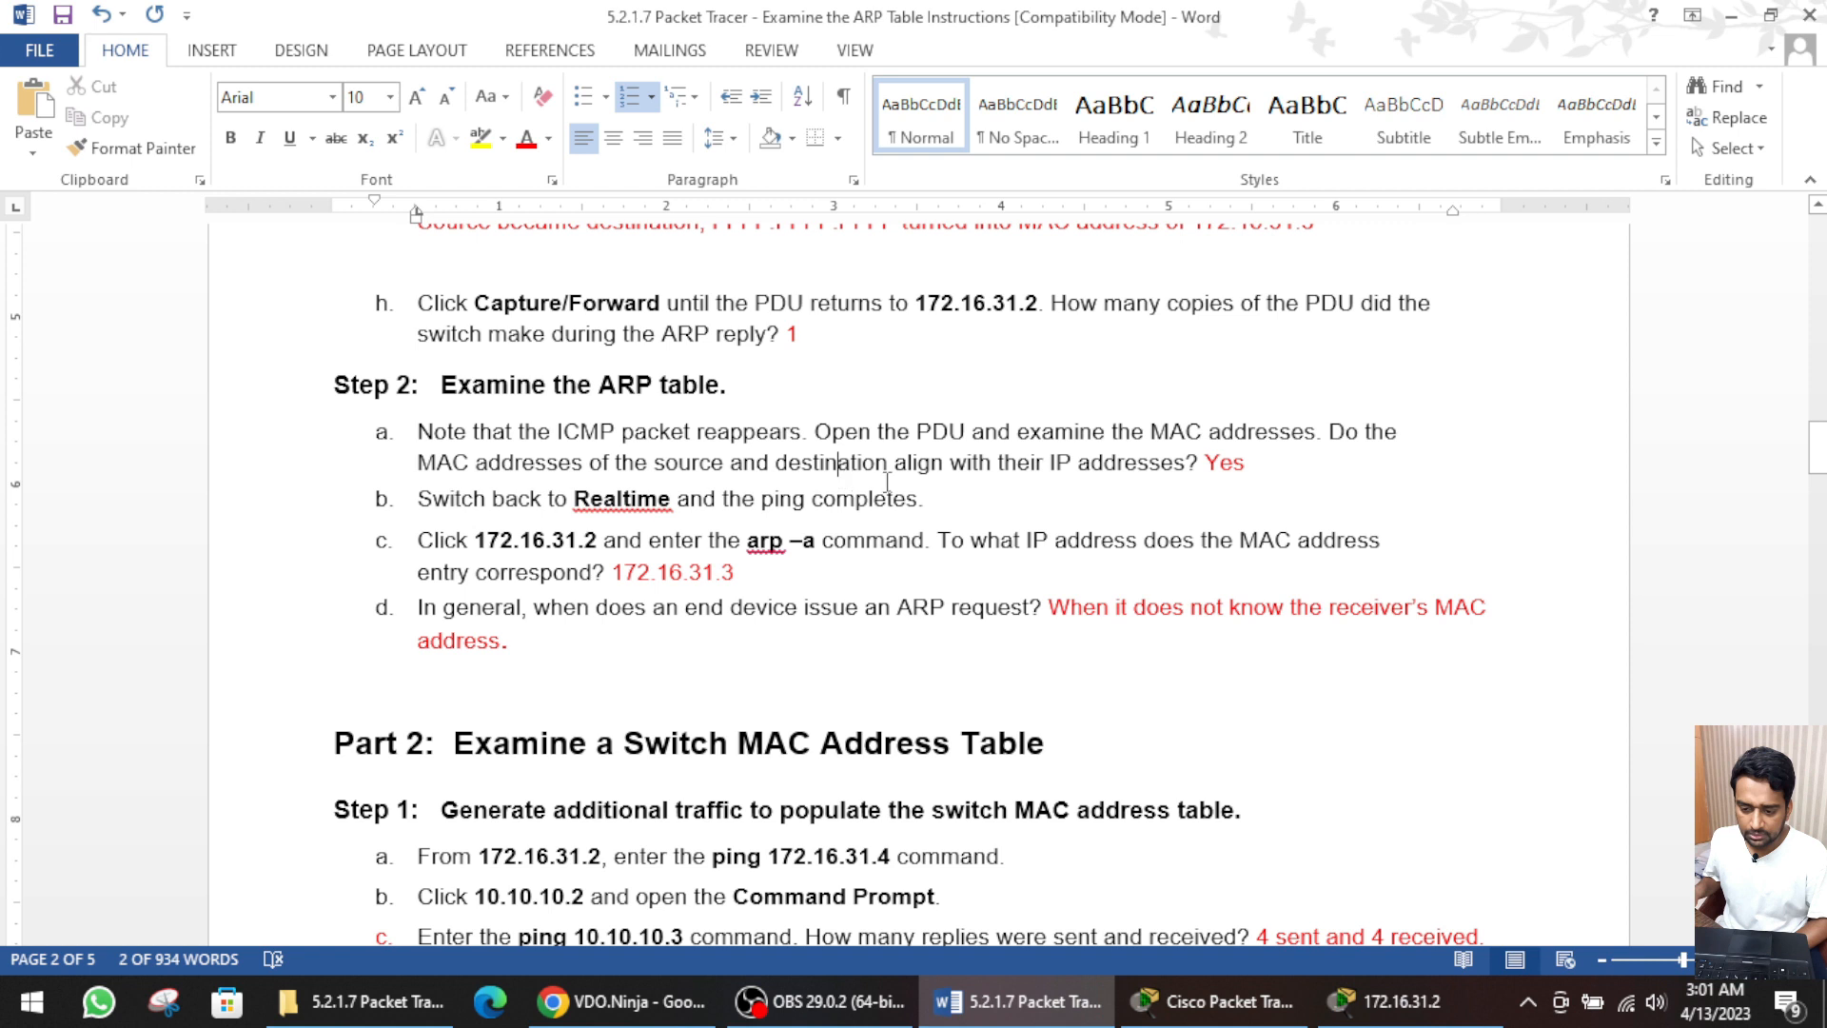
left_click_drag(811, 432, 1253, 438)
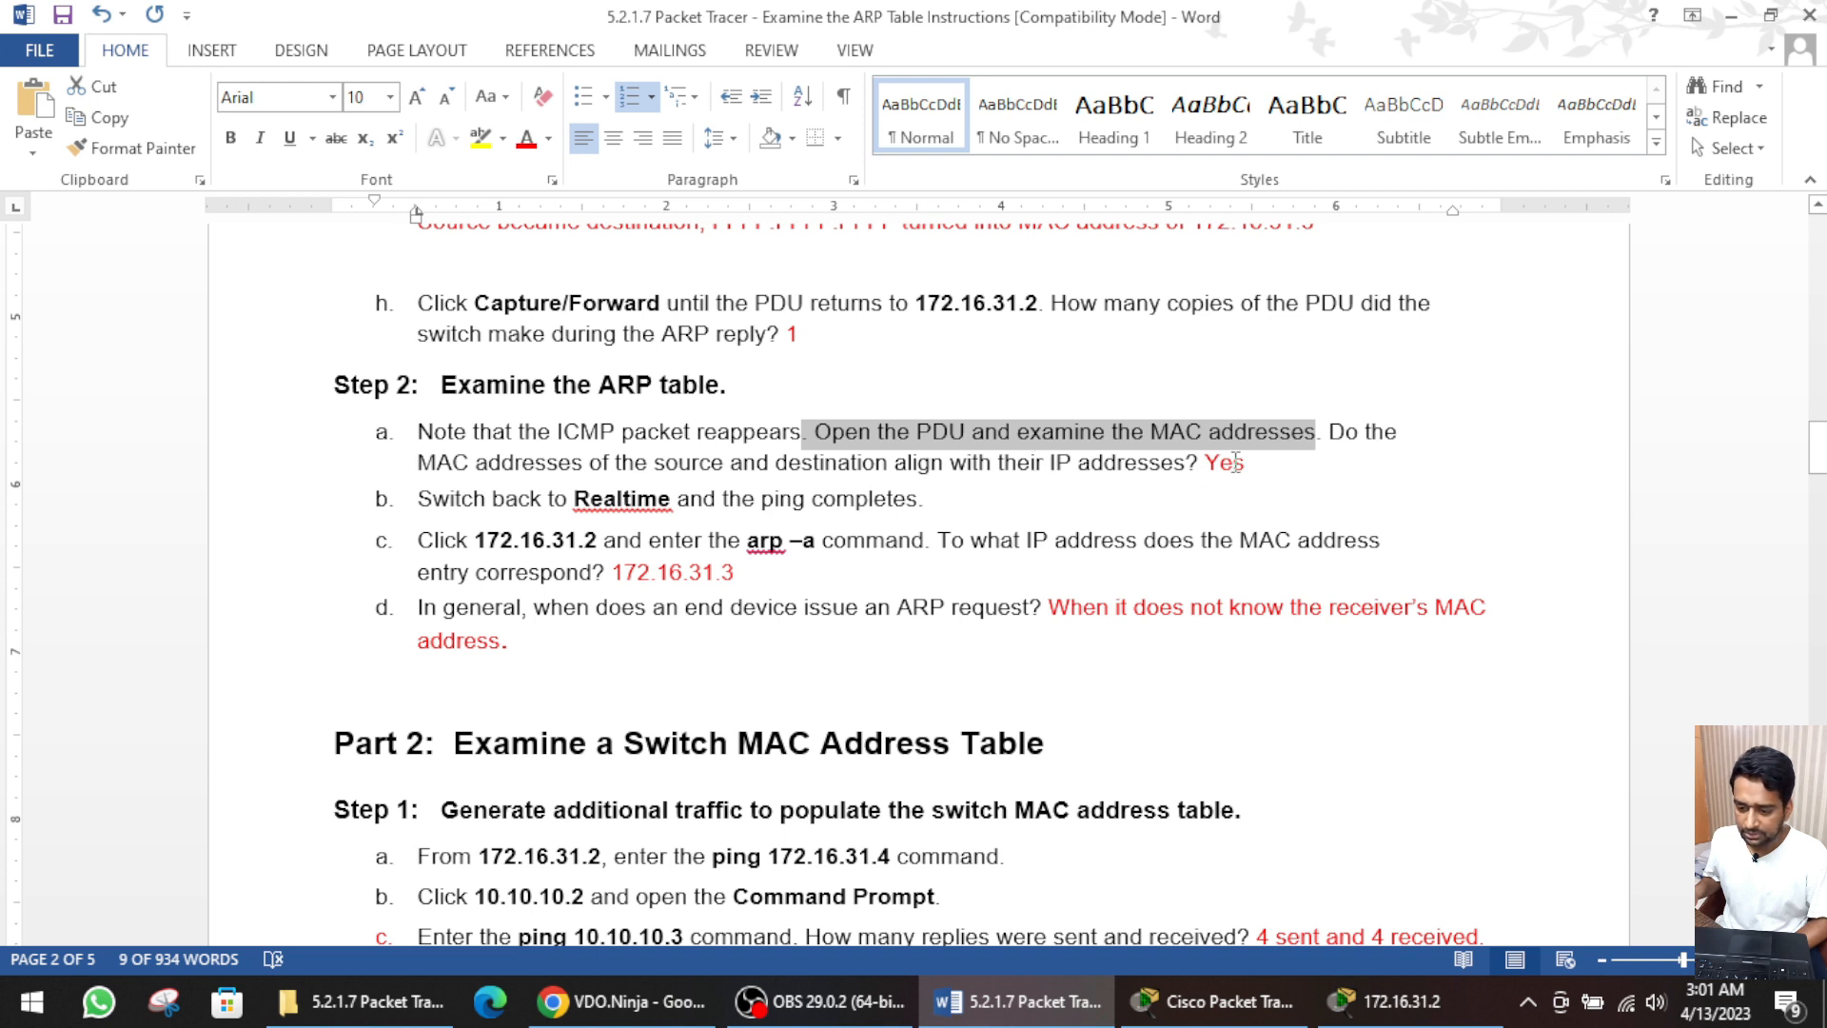
left_click_drag(1235, 462, 1079, 462)
- Switch to Packet Tracer, open the ARP PDU at 172.16.31.2, and examine its inbound Layer 2 information
left_click(1211, 1001)
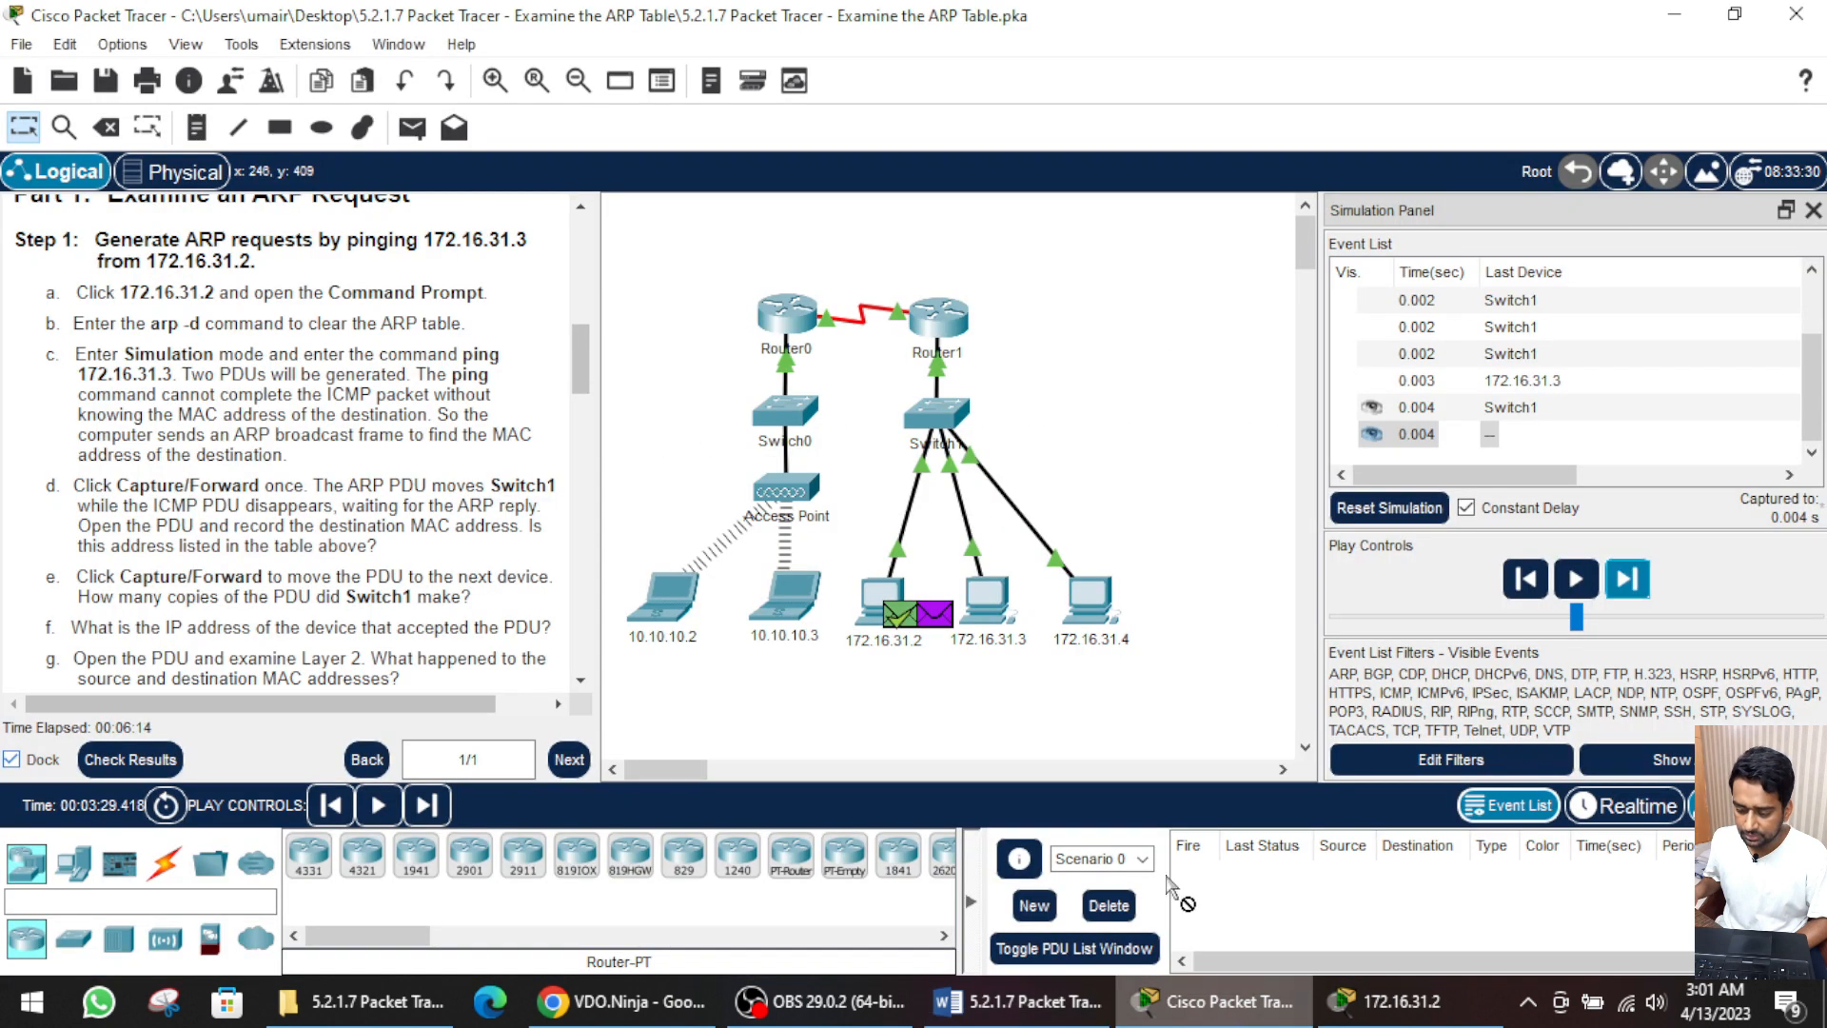
left_click(895, 617)
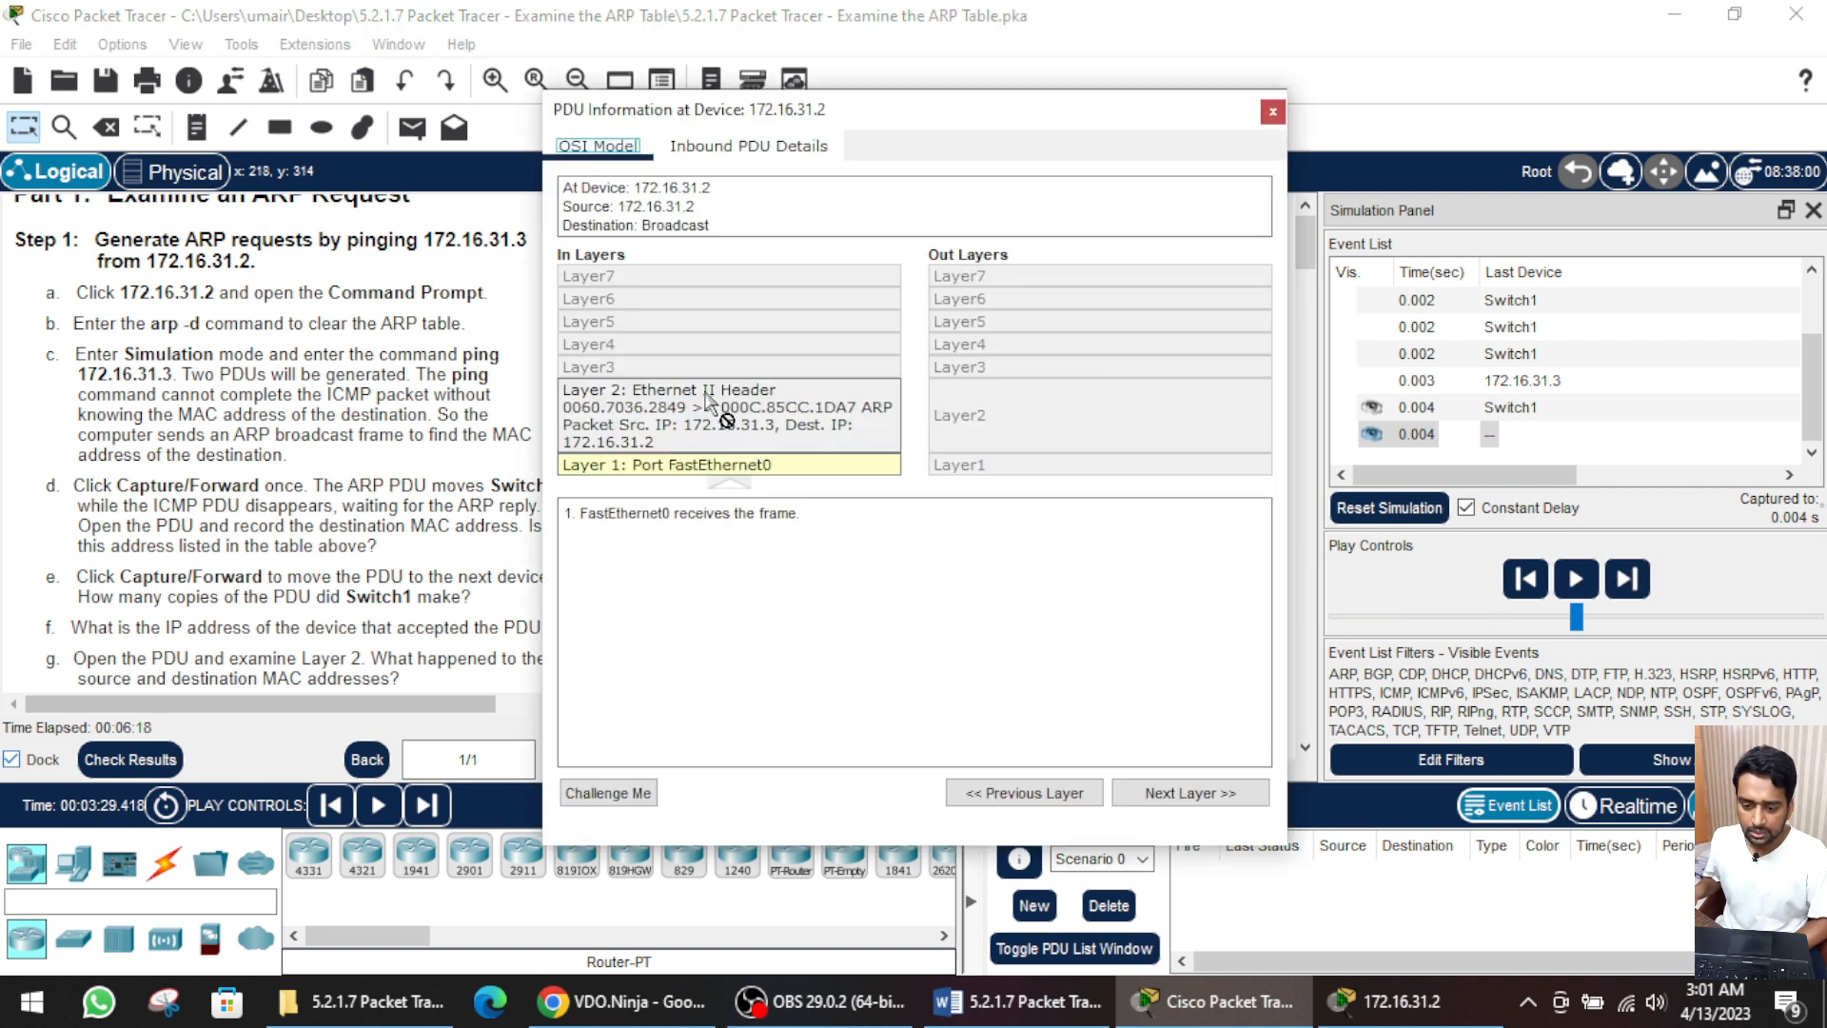
left_click(595, 416)
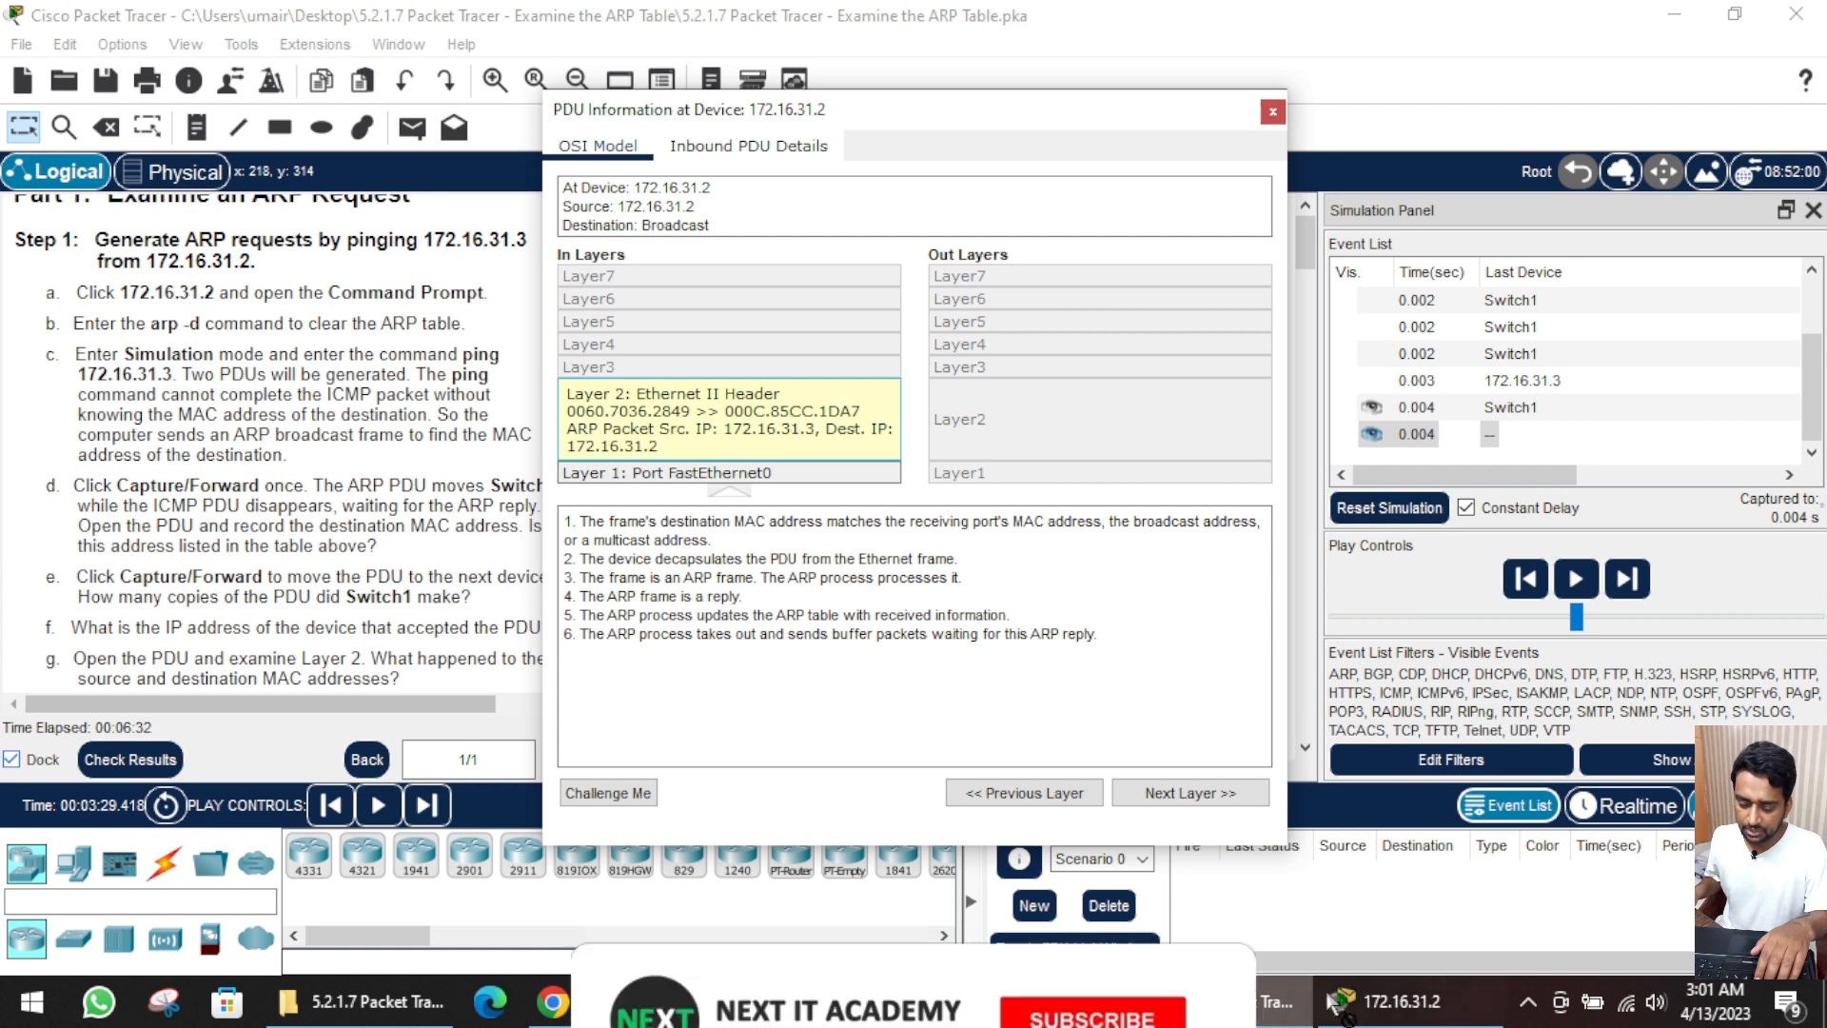
- Check the Step 2a answer in Word and read instruction b about switching back to Realtime
key("alt+Tab")
left_click(787, 617)
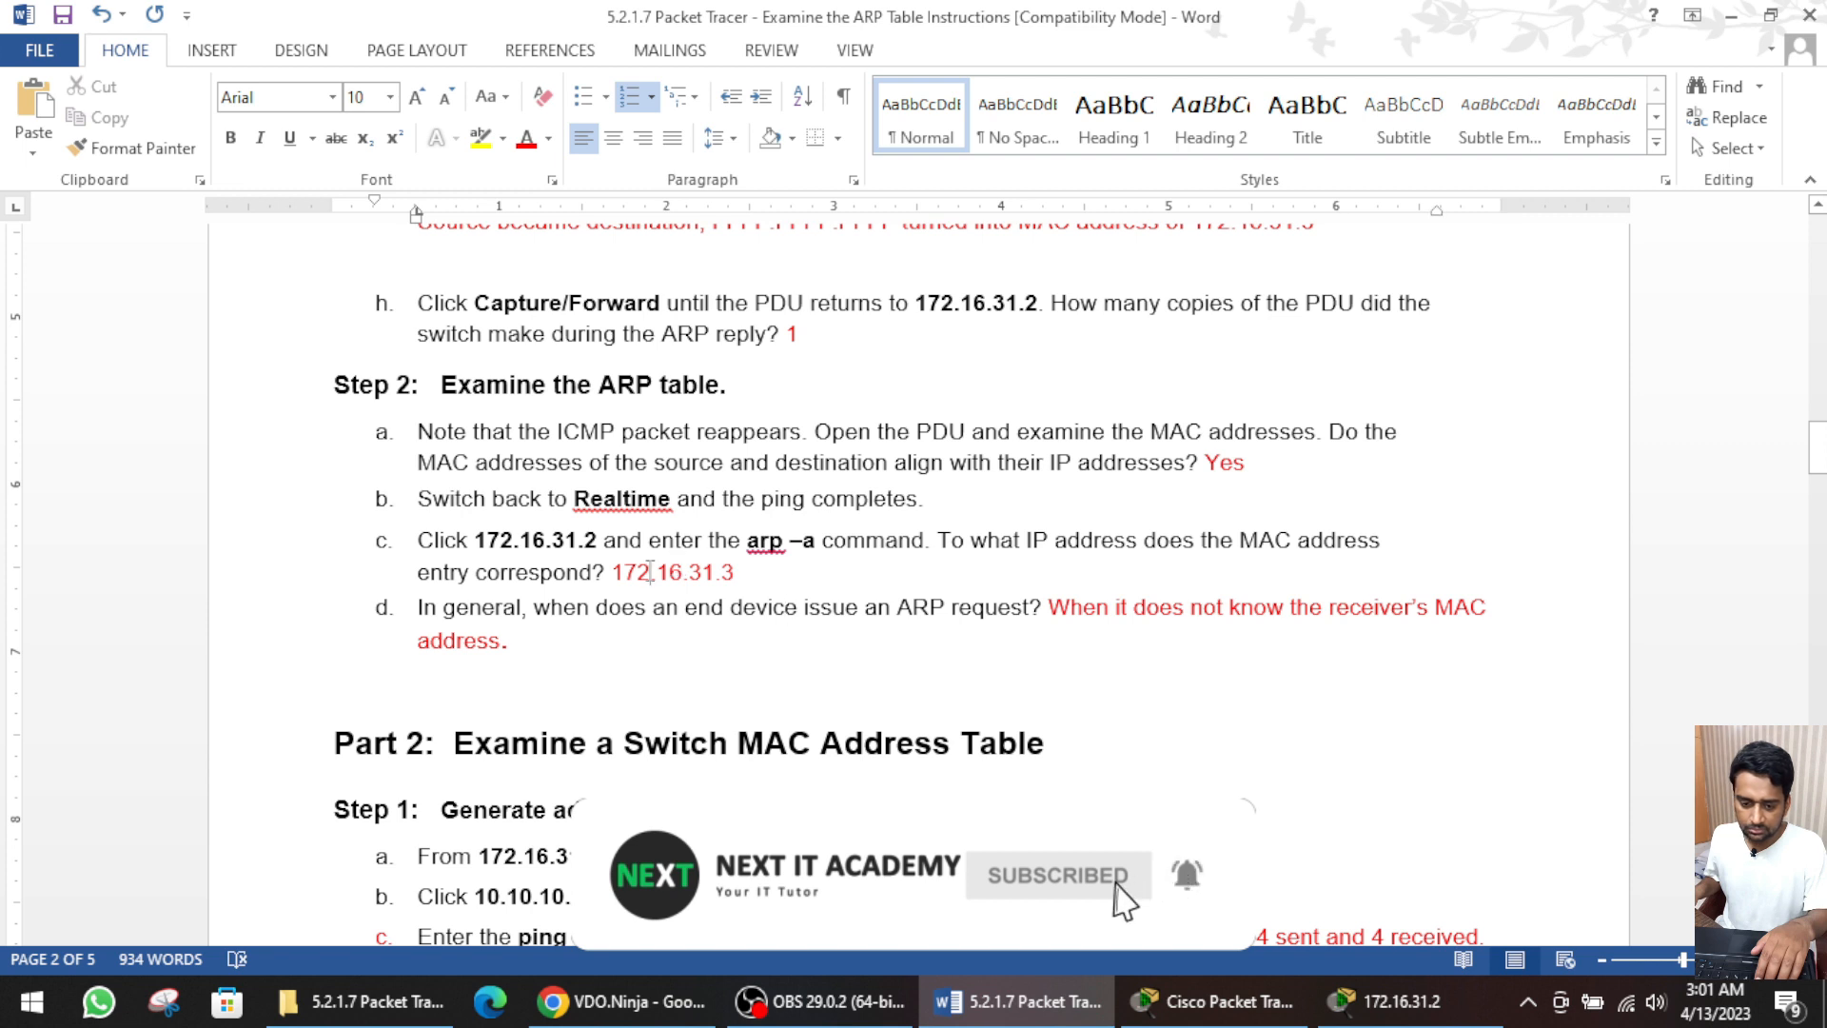
left_click(986, 491)
double_click(1209, 460)
left_click(448, 497)
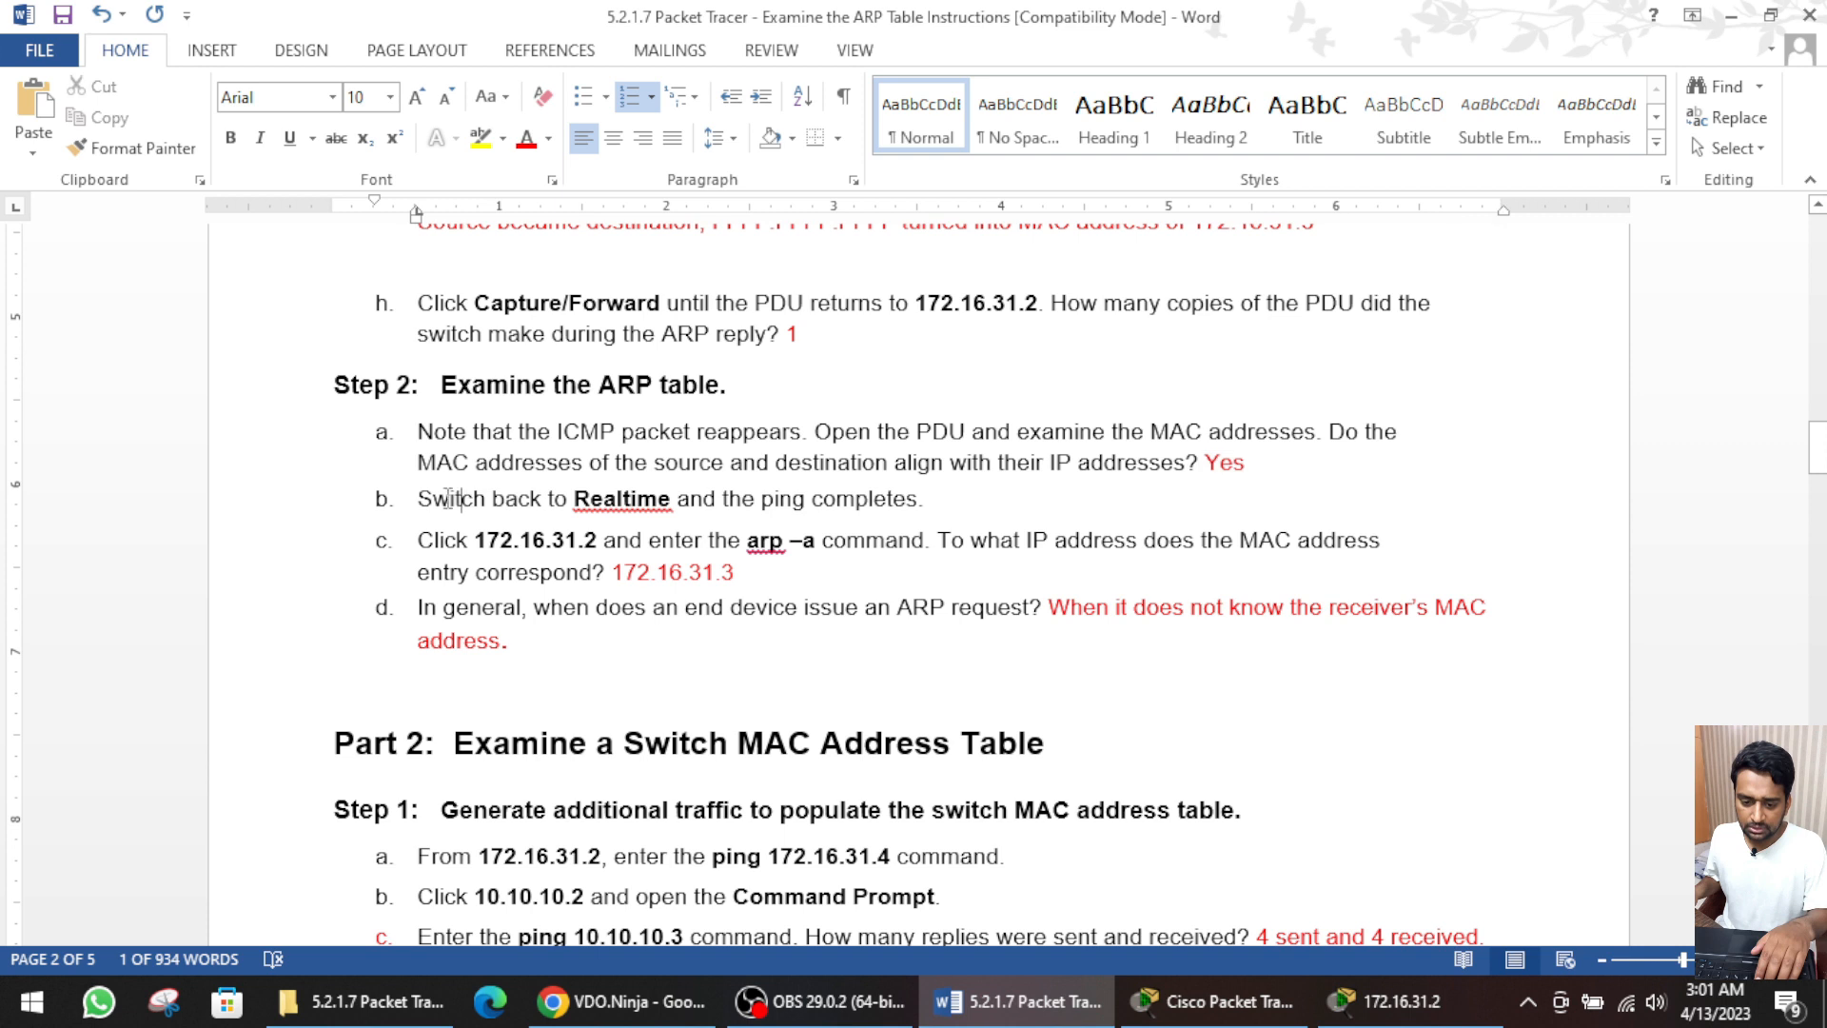
left_click_drag(448, 497, 670, 499)
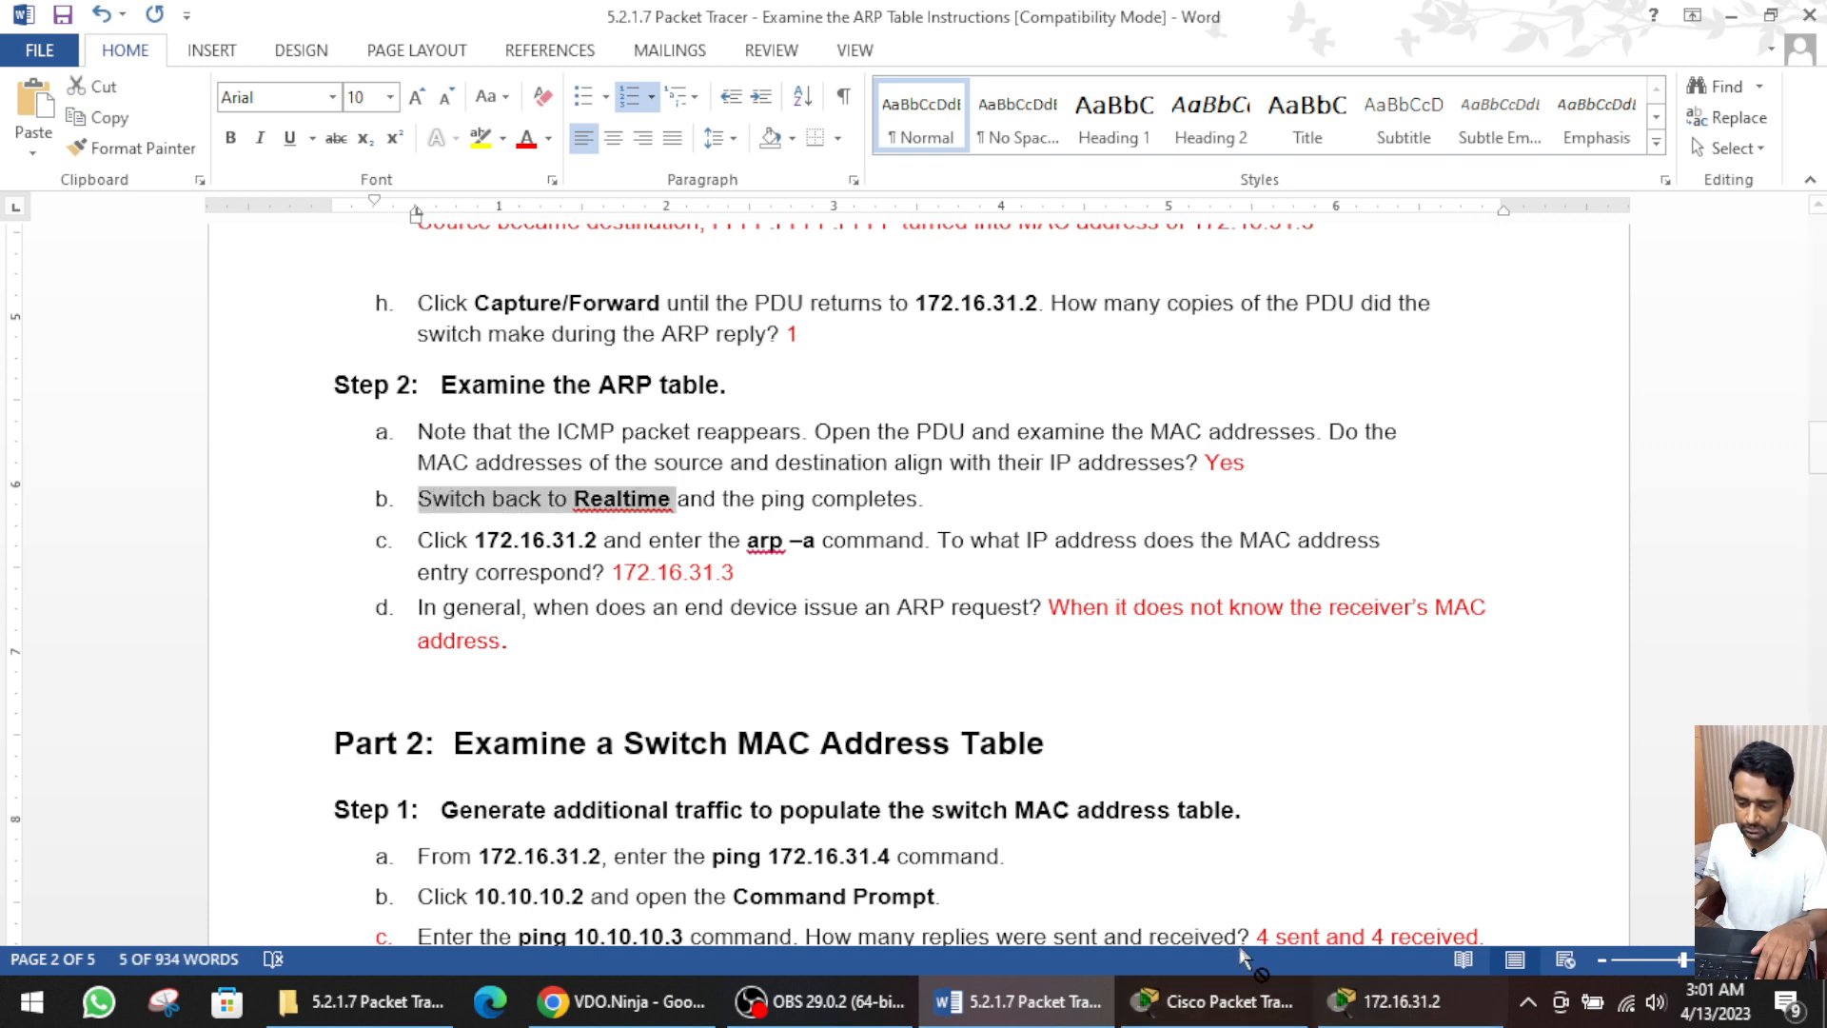
- Close the PDU window in Packet Tracer and switch from Simulation to Realtime mode
left_click(1214, 1001)
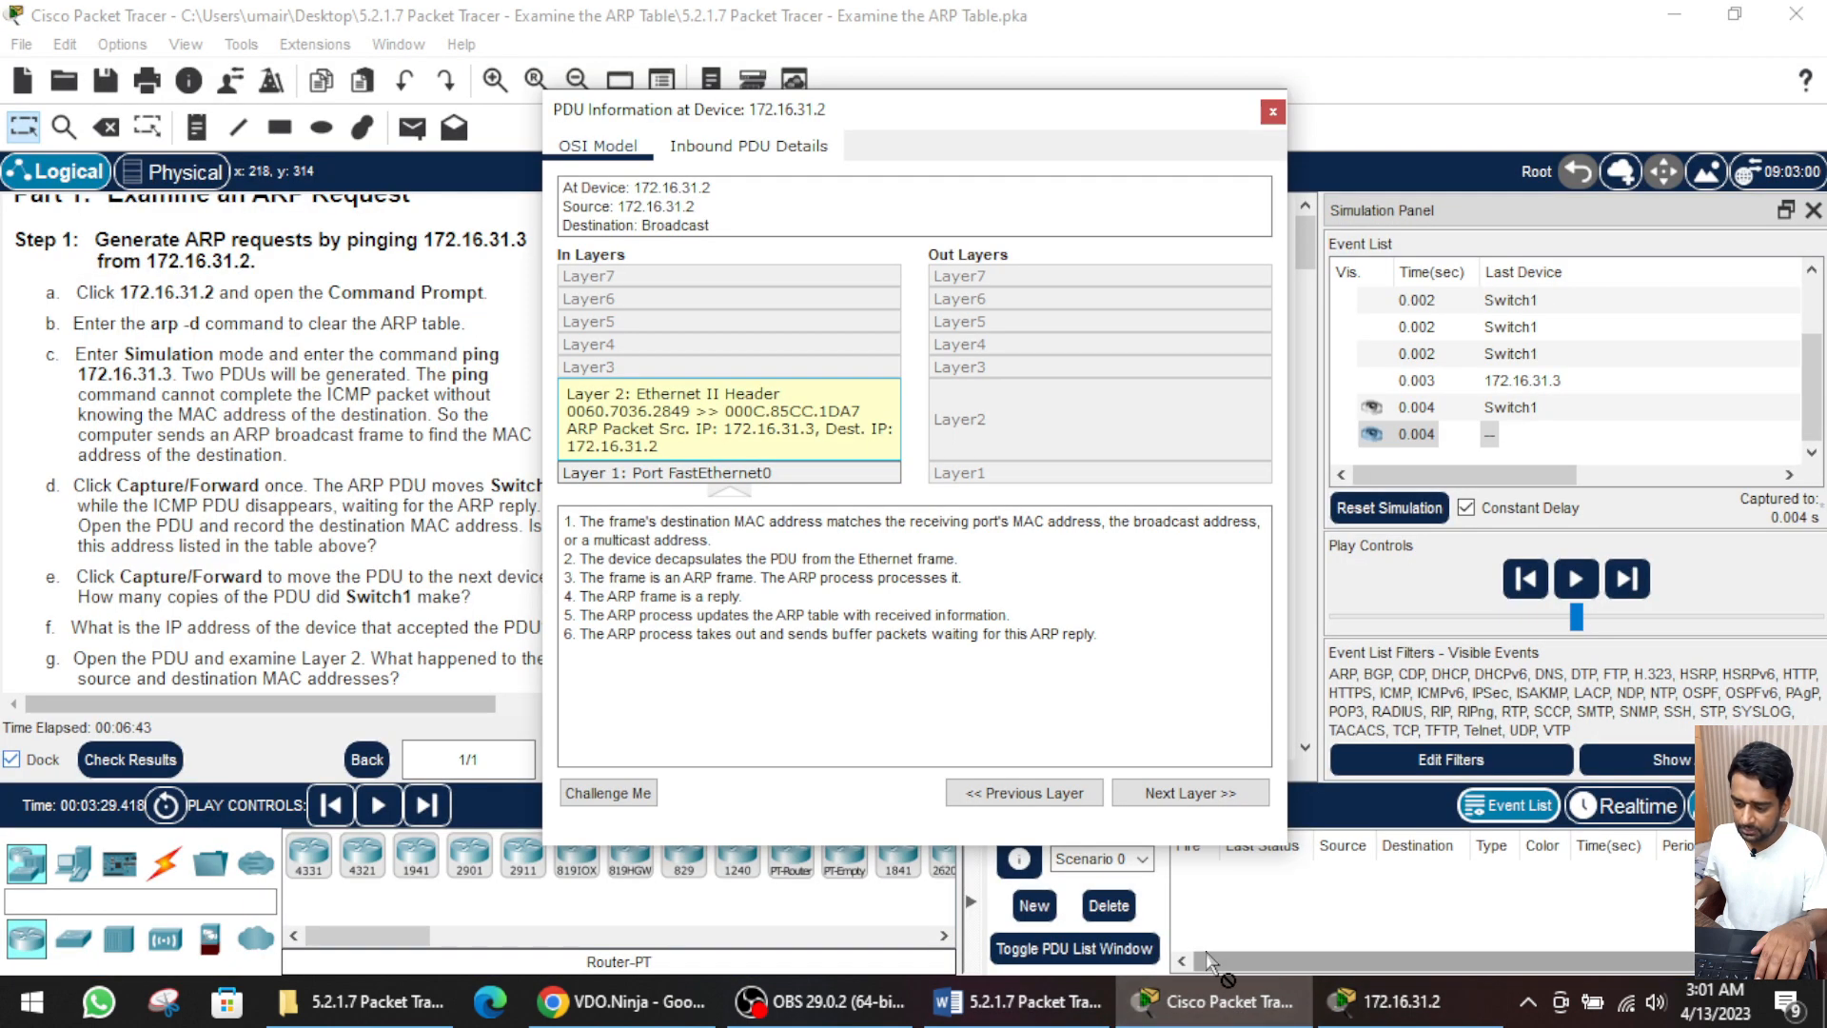
left_click(1273, 111)
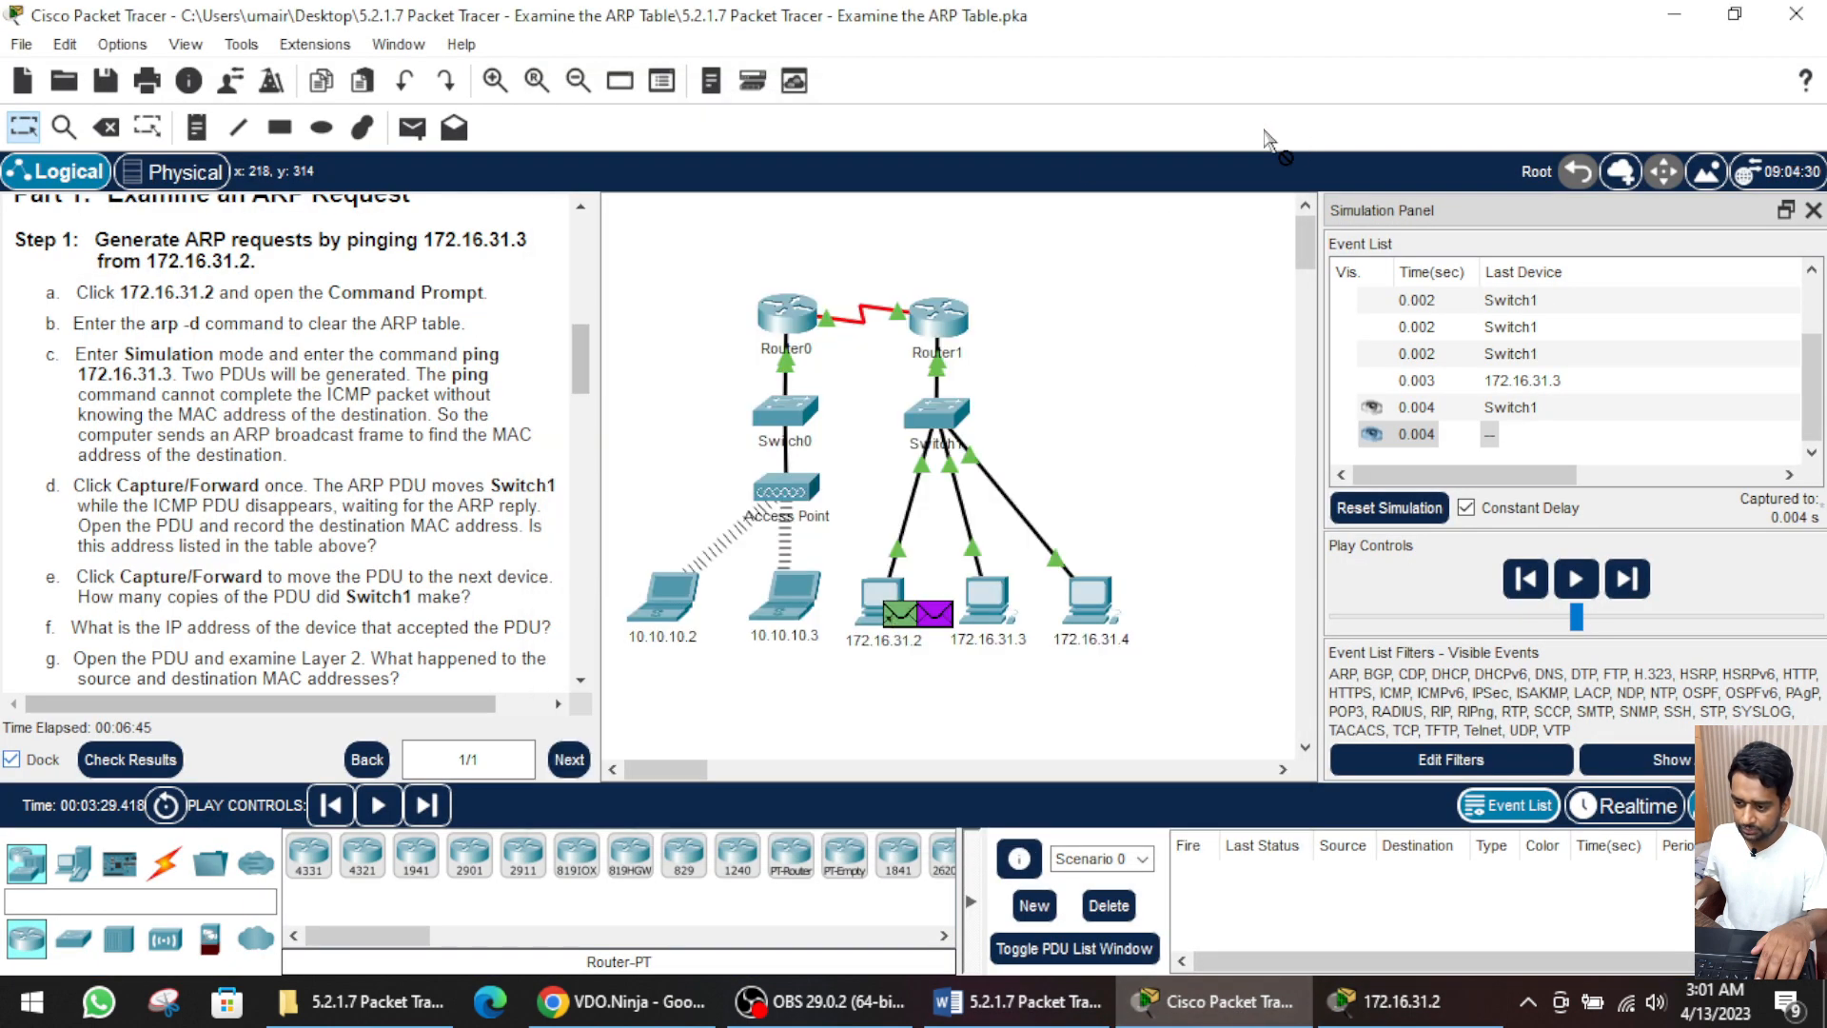
left_click(1632, 809)
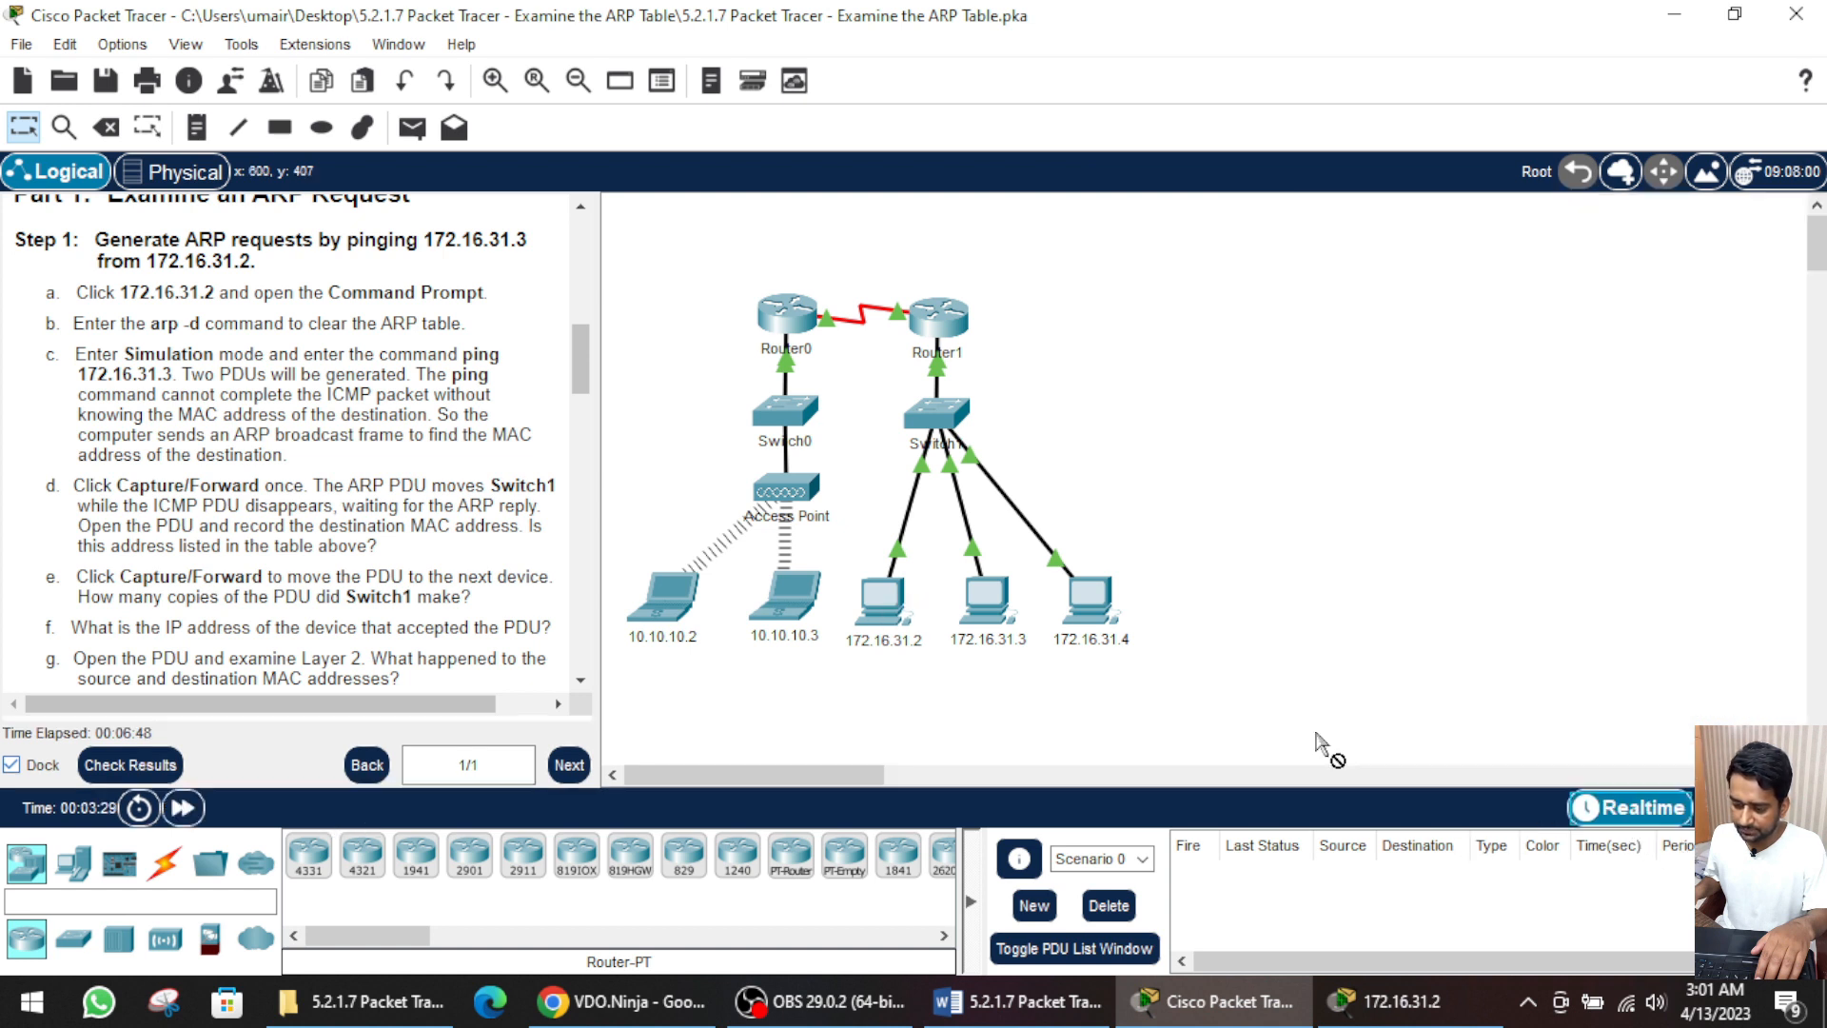
- Examine Step 2c in Word about entering the arp -a command on 172.16.31.2
left_click(1017, 1002)
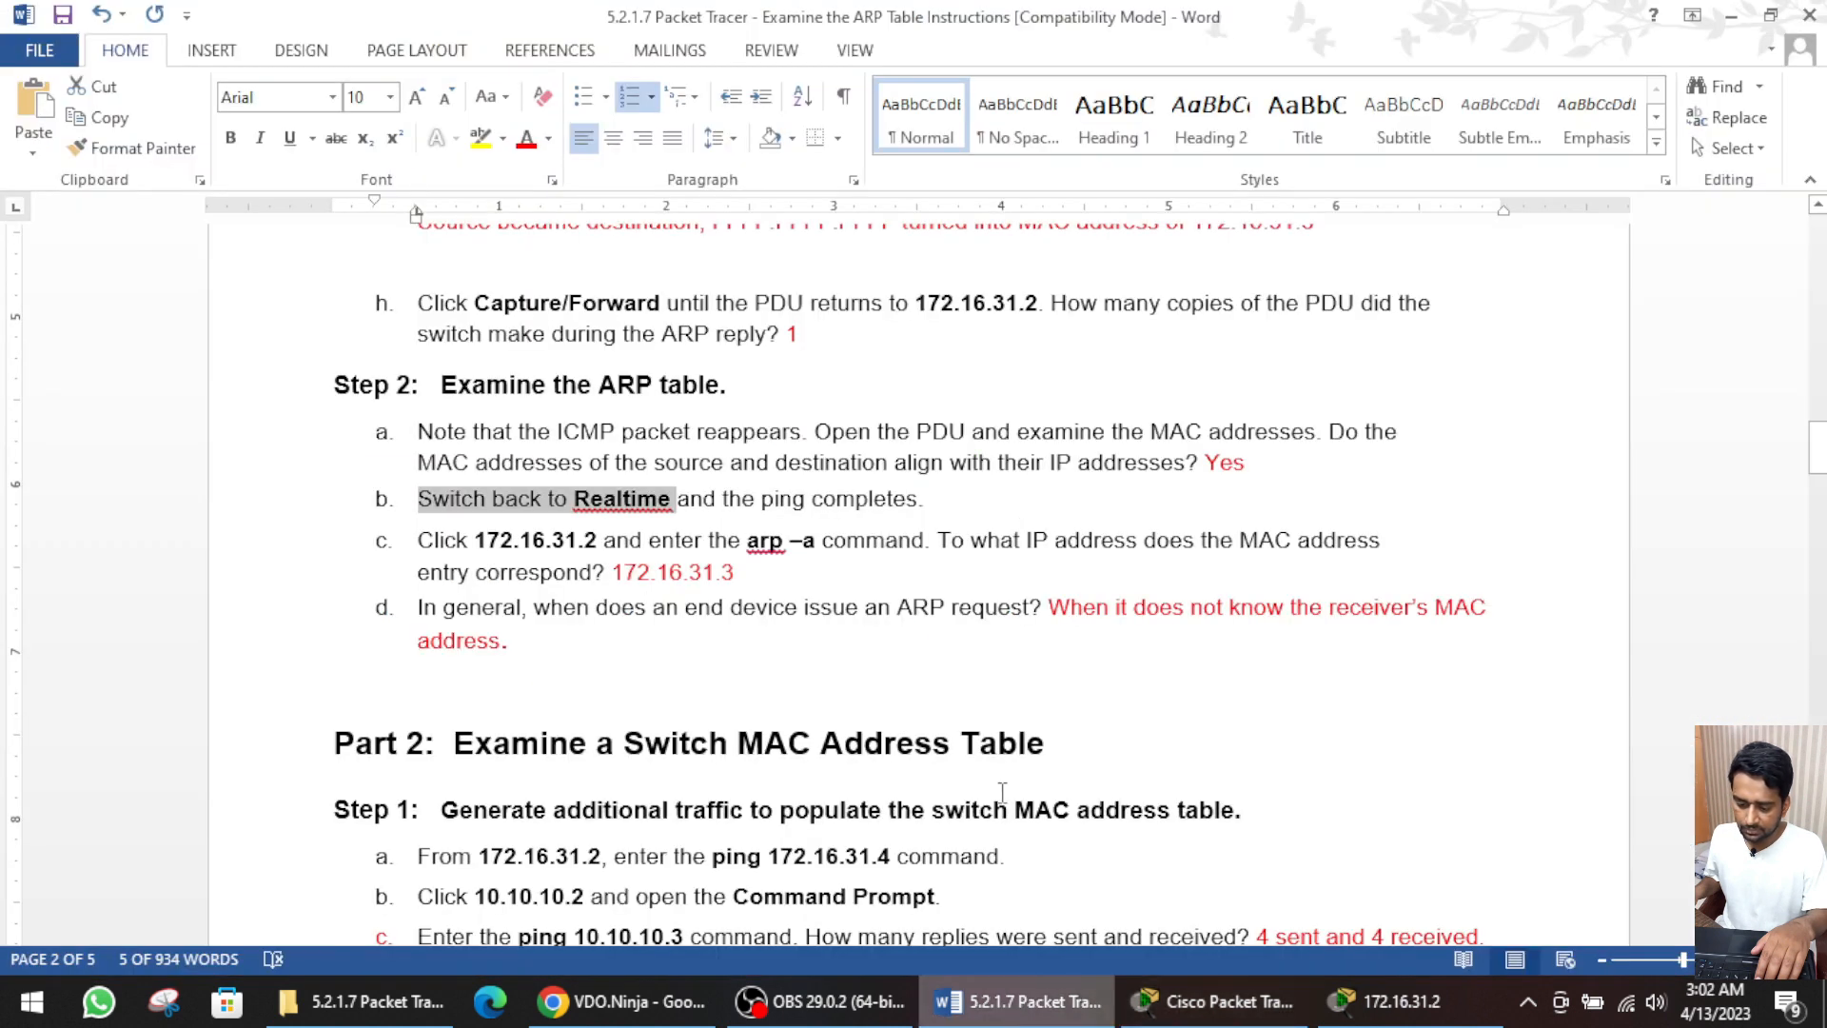
left_click(632, 541)
left_click_drag(500, 535, 597, 534)
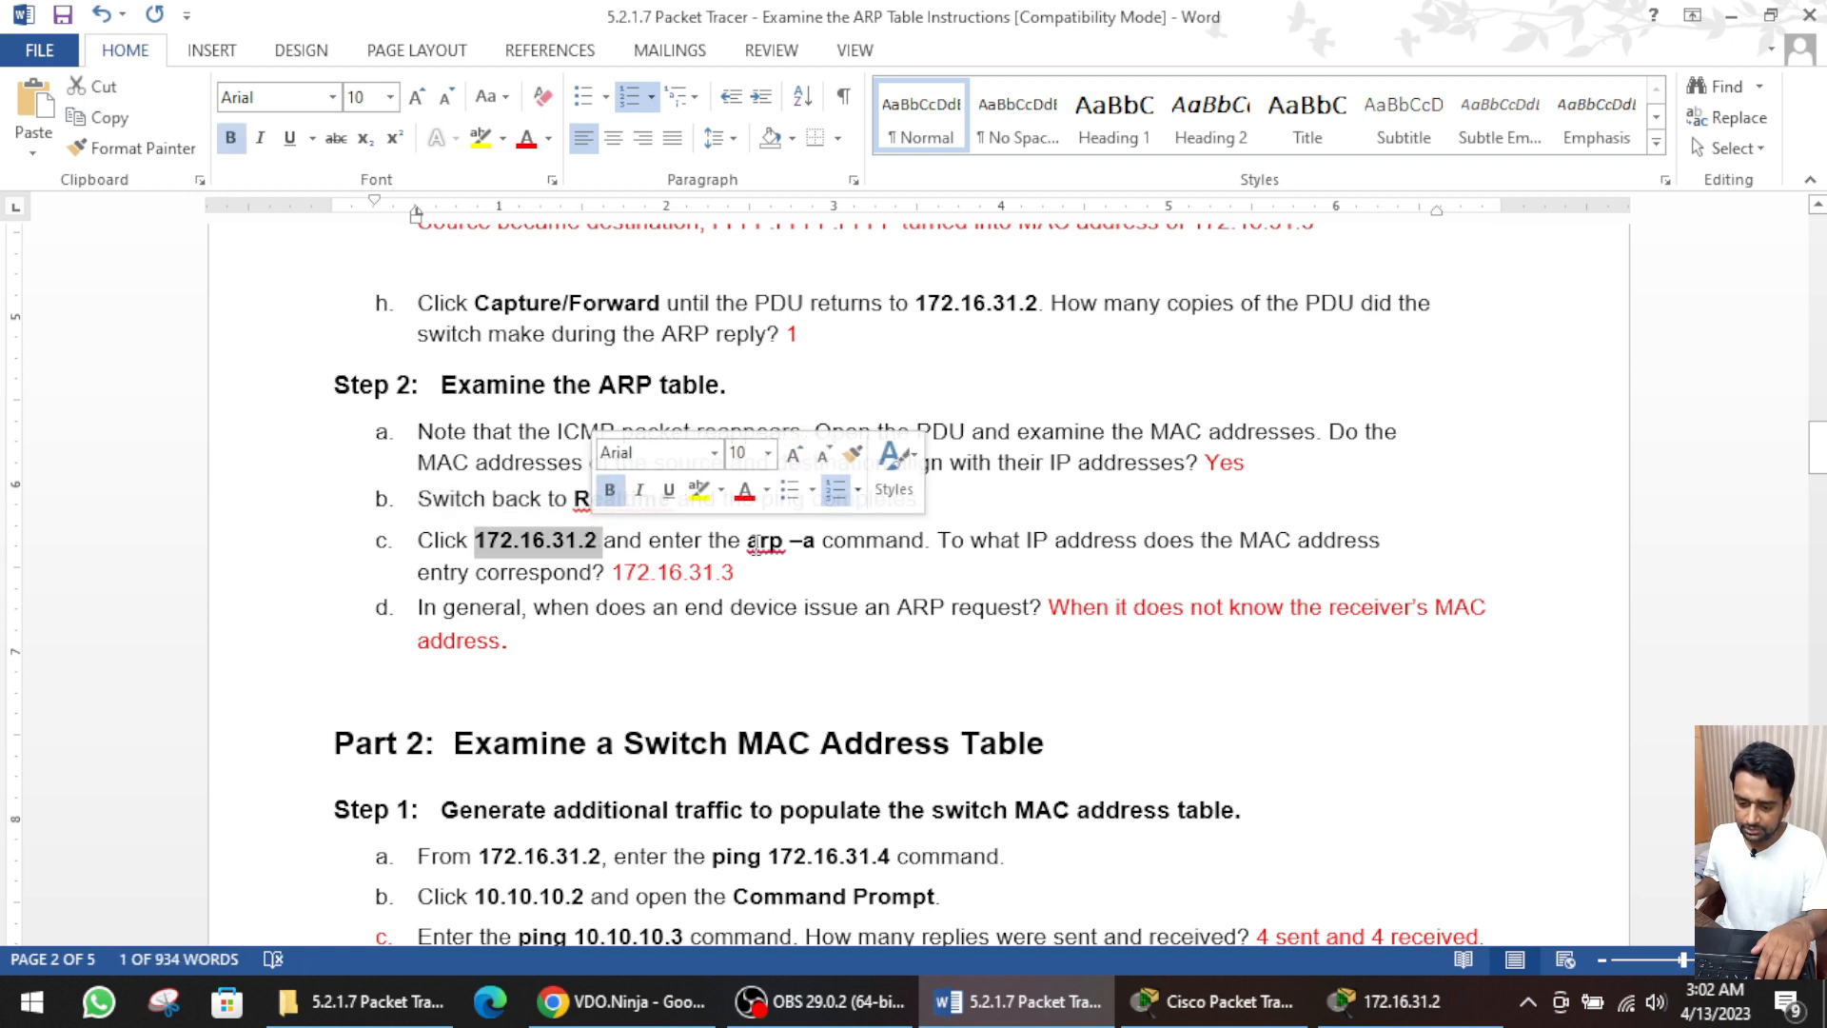
left_click_drag(750, 540, 821, 544)
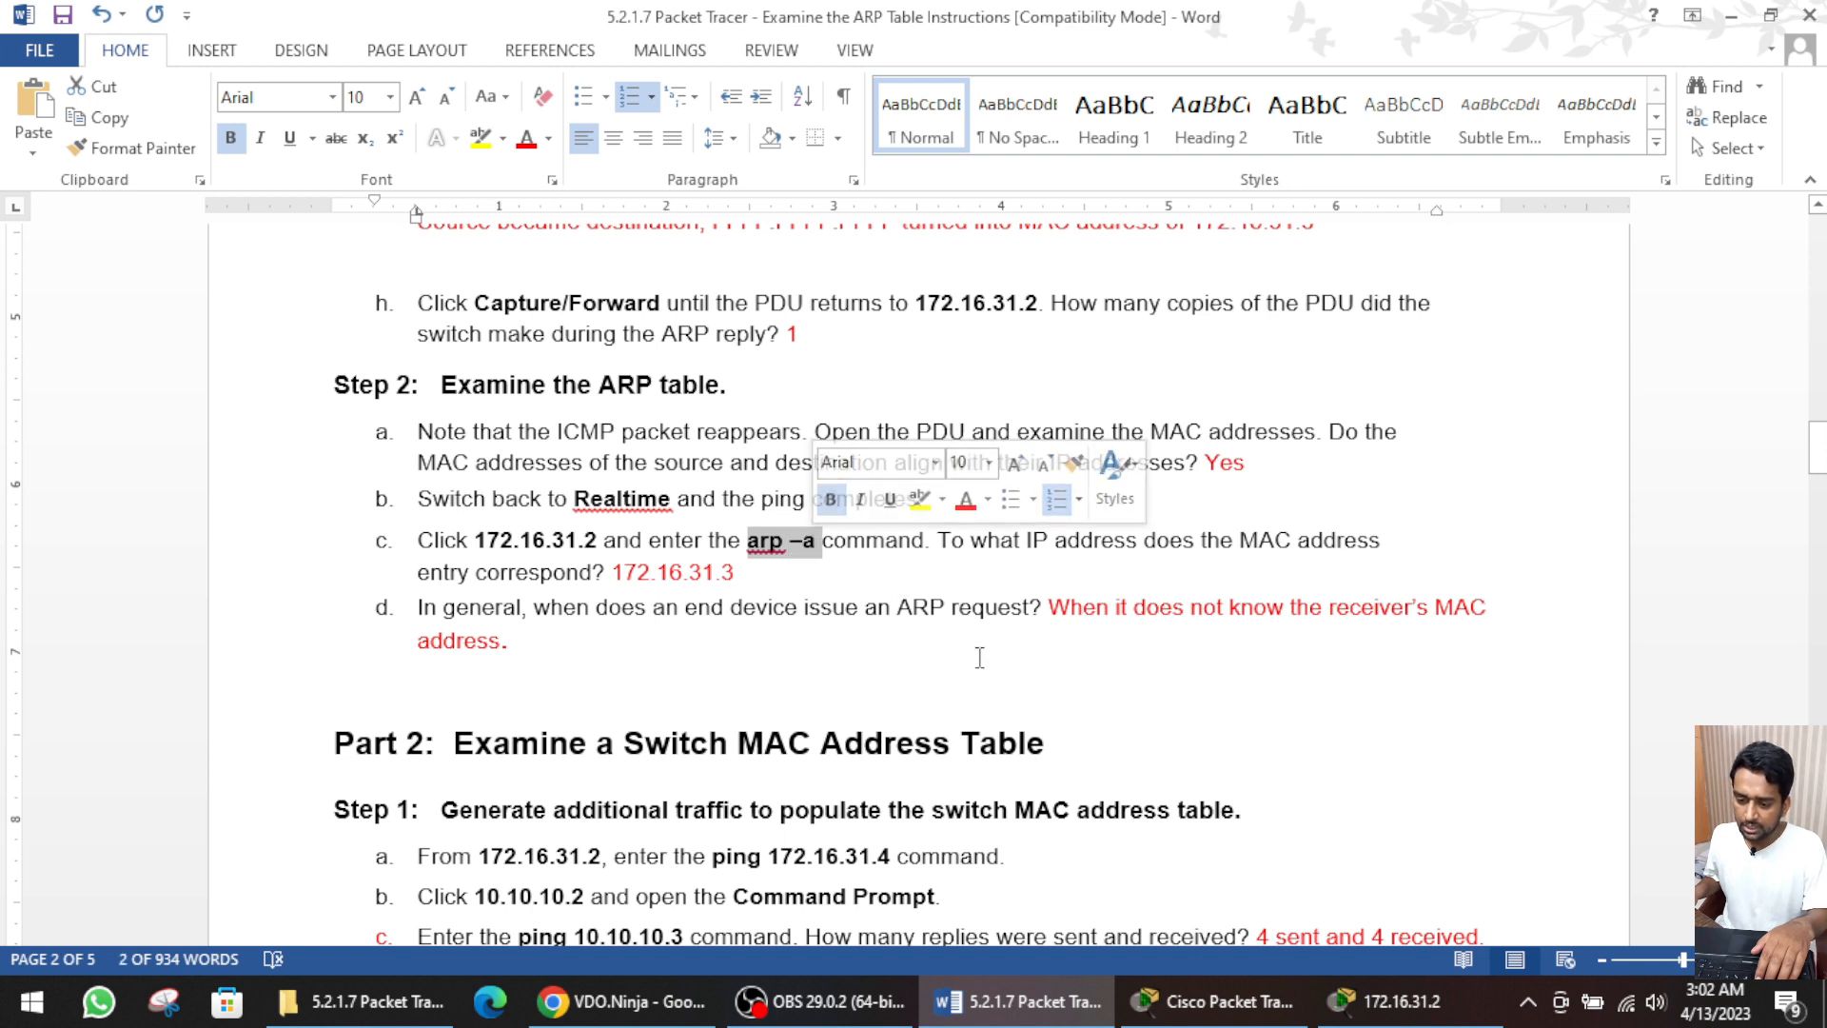
- Bring up the Command Prompt of 172.16.31.2 and run arp -a to display its ARP table
left_click(1402, 1002)
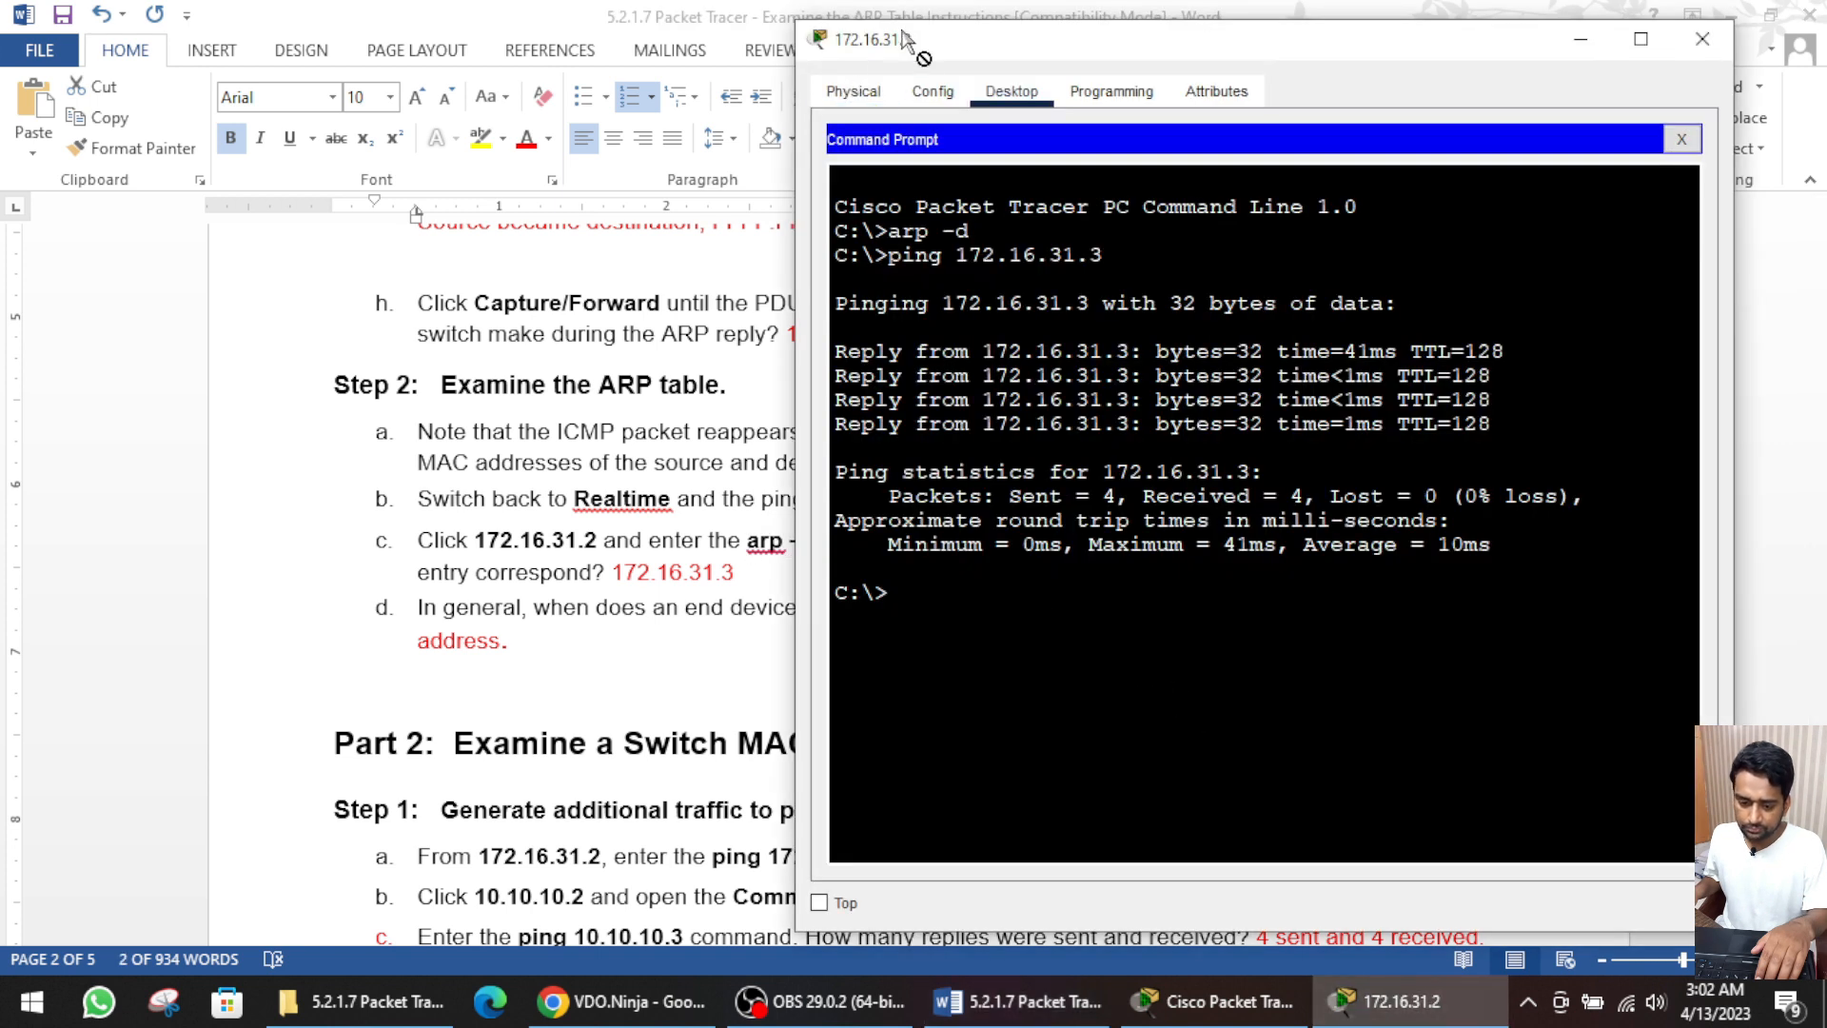
left_click_drag(923, 43, 981, 56)
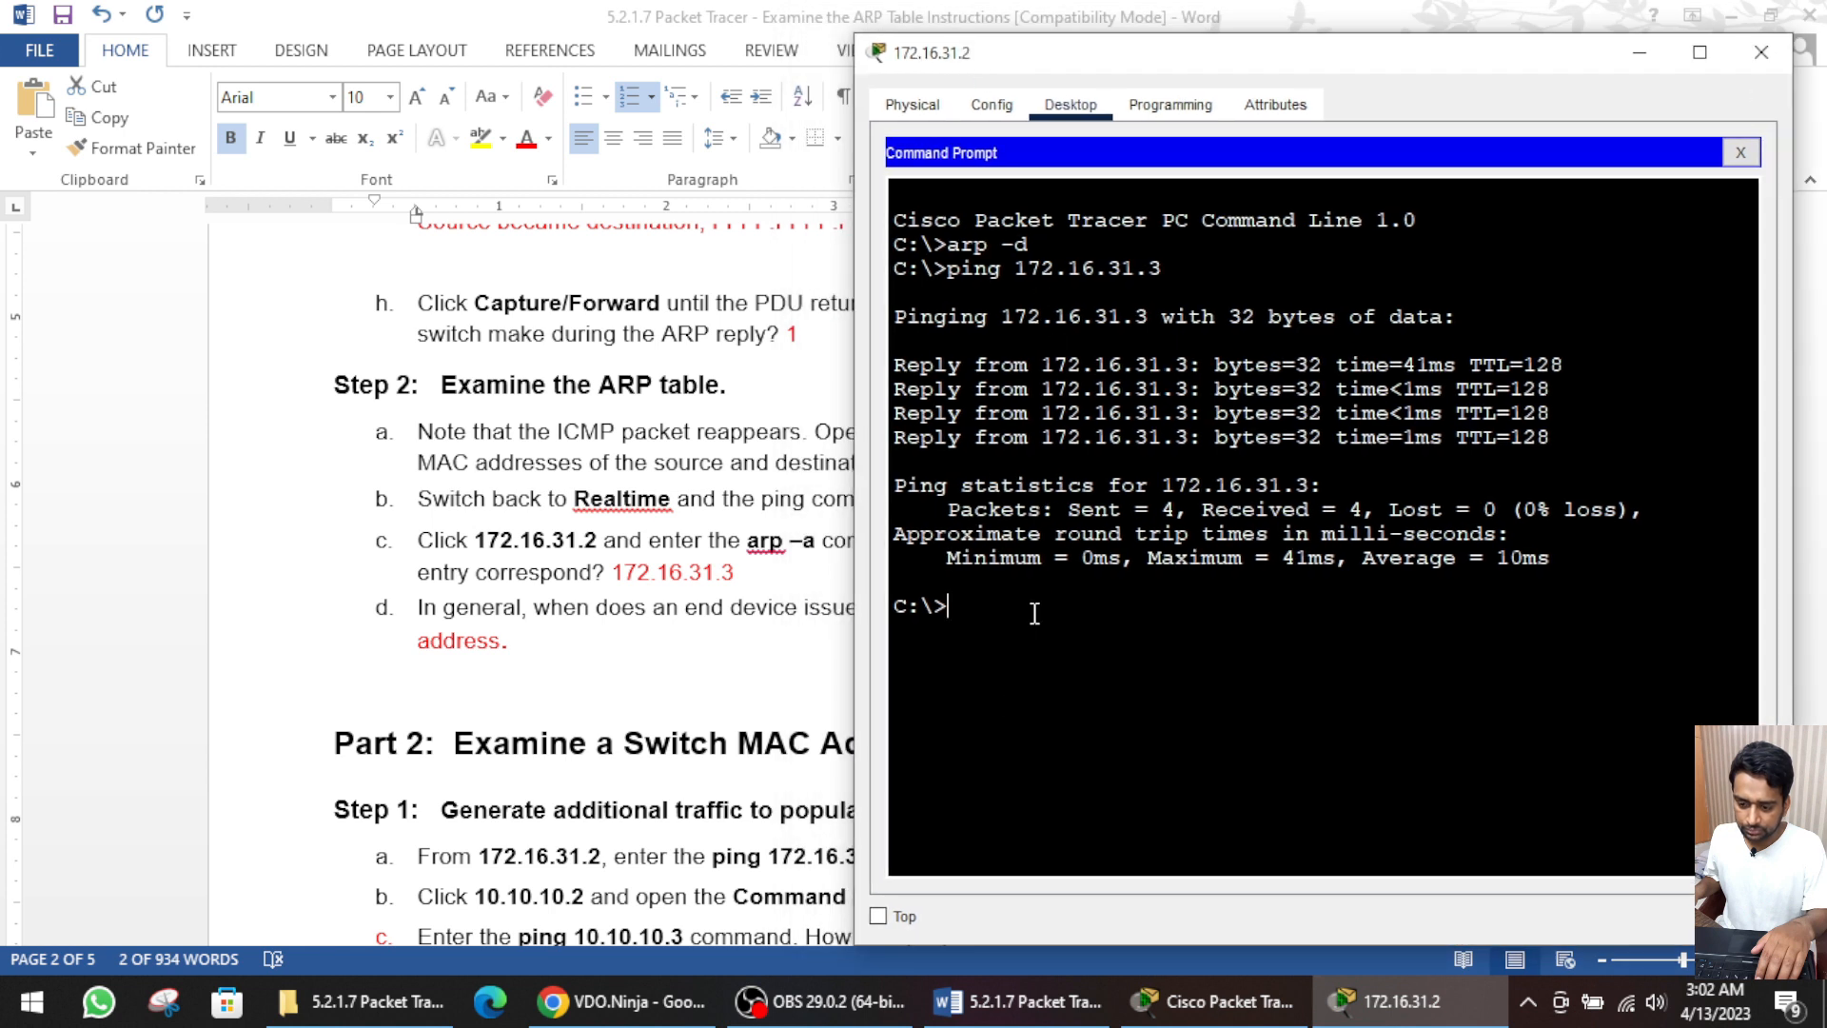
type("arp ")
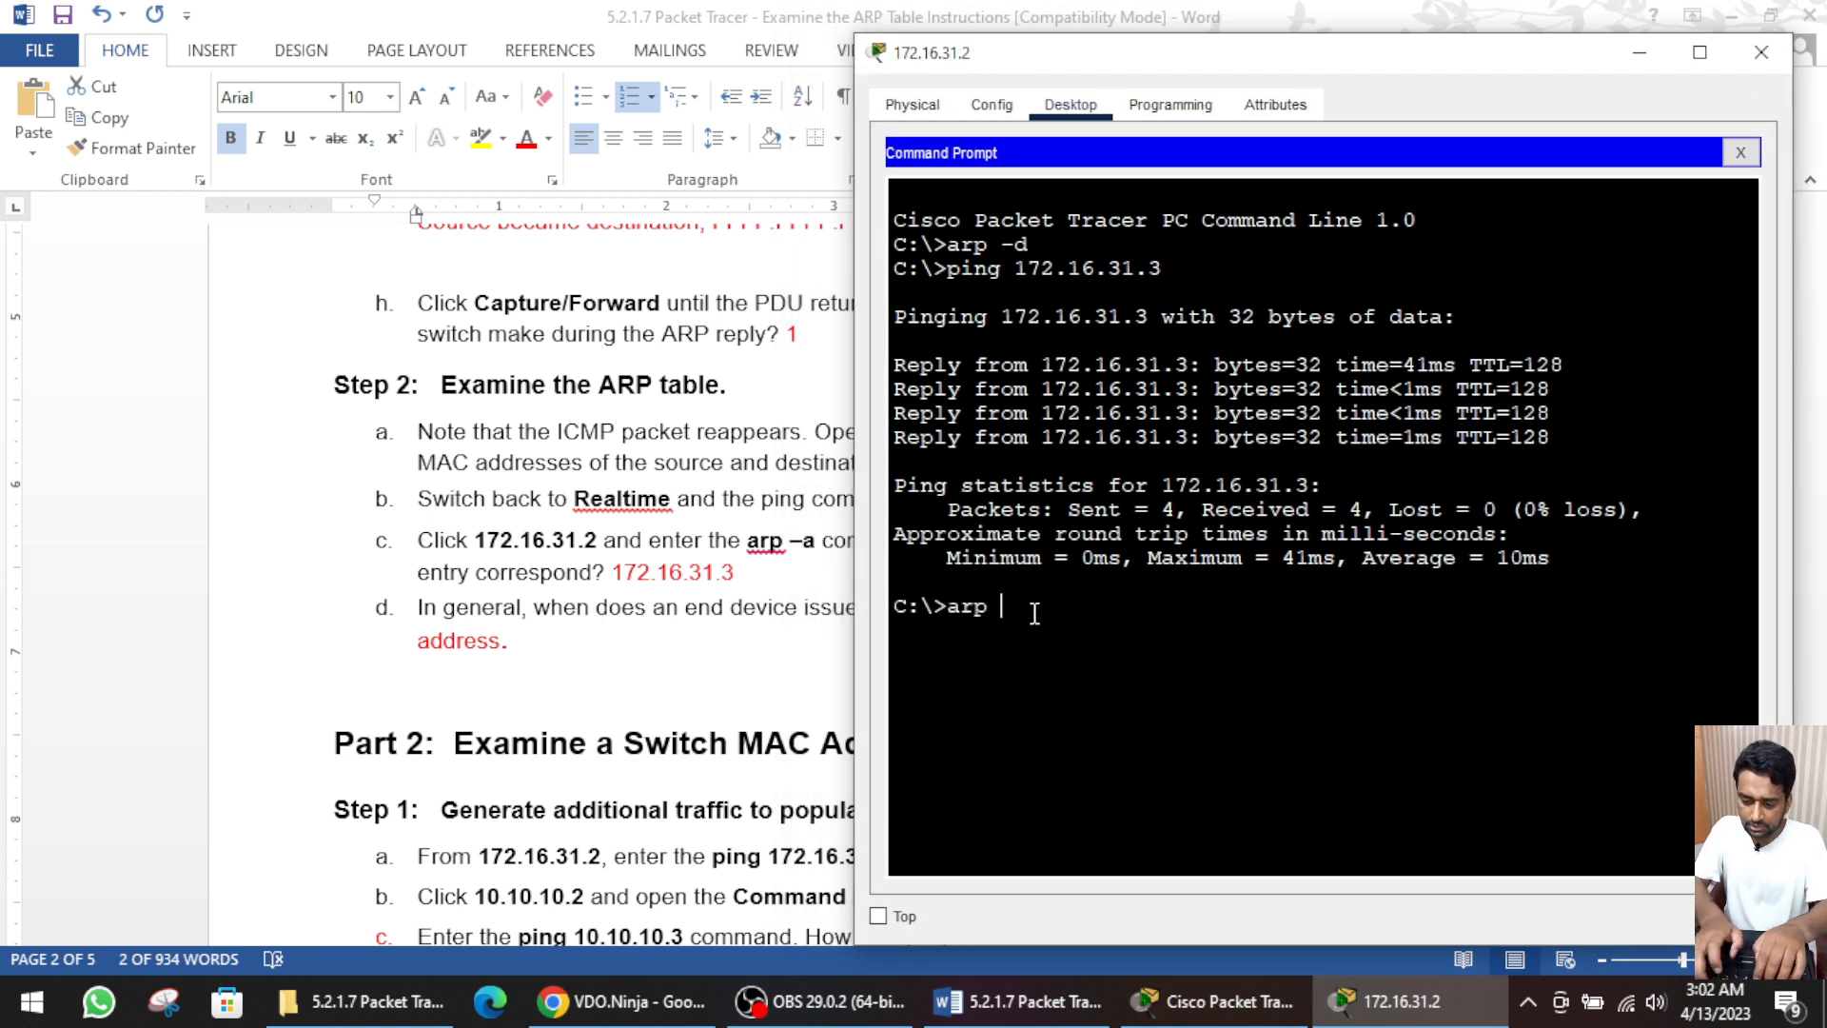
type("-a")
key("Return")
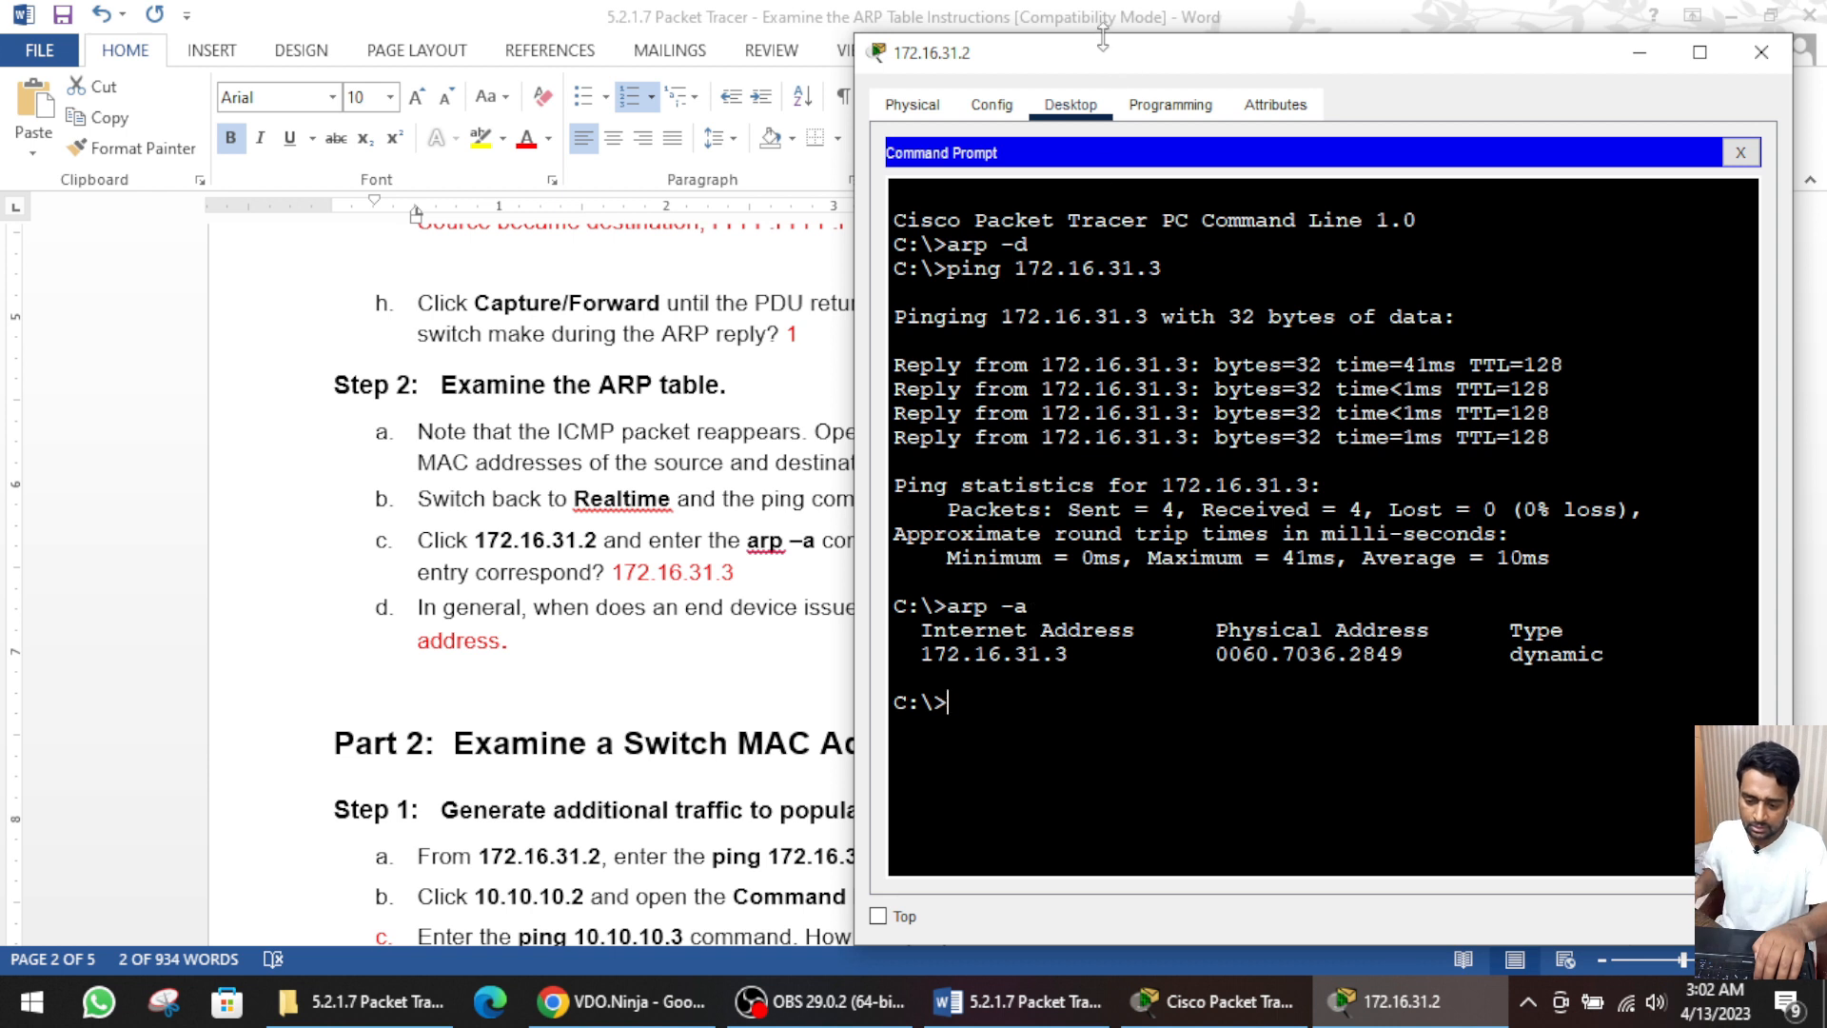
- Maximize the 172.16.31.2 window and examine which IP address the MAC entry in the ARP table corresponds to
left_click_drag(1063, 66, 934, 5)
left_click_drag(689, 84, 1285, 255)
double_click(1285, 255)
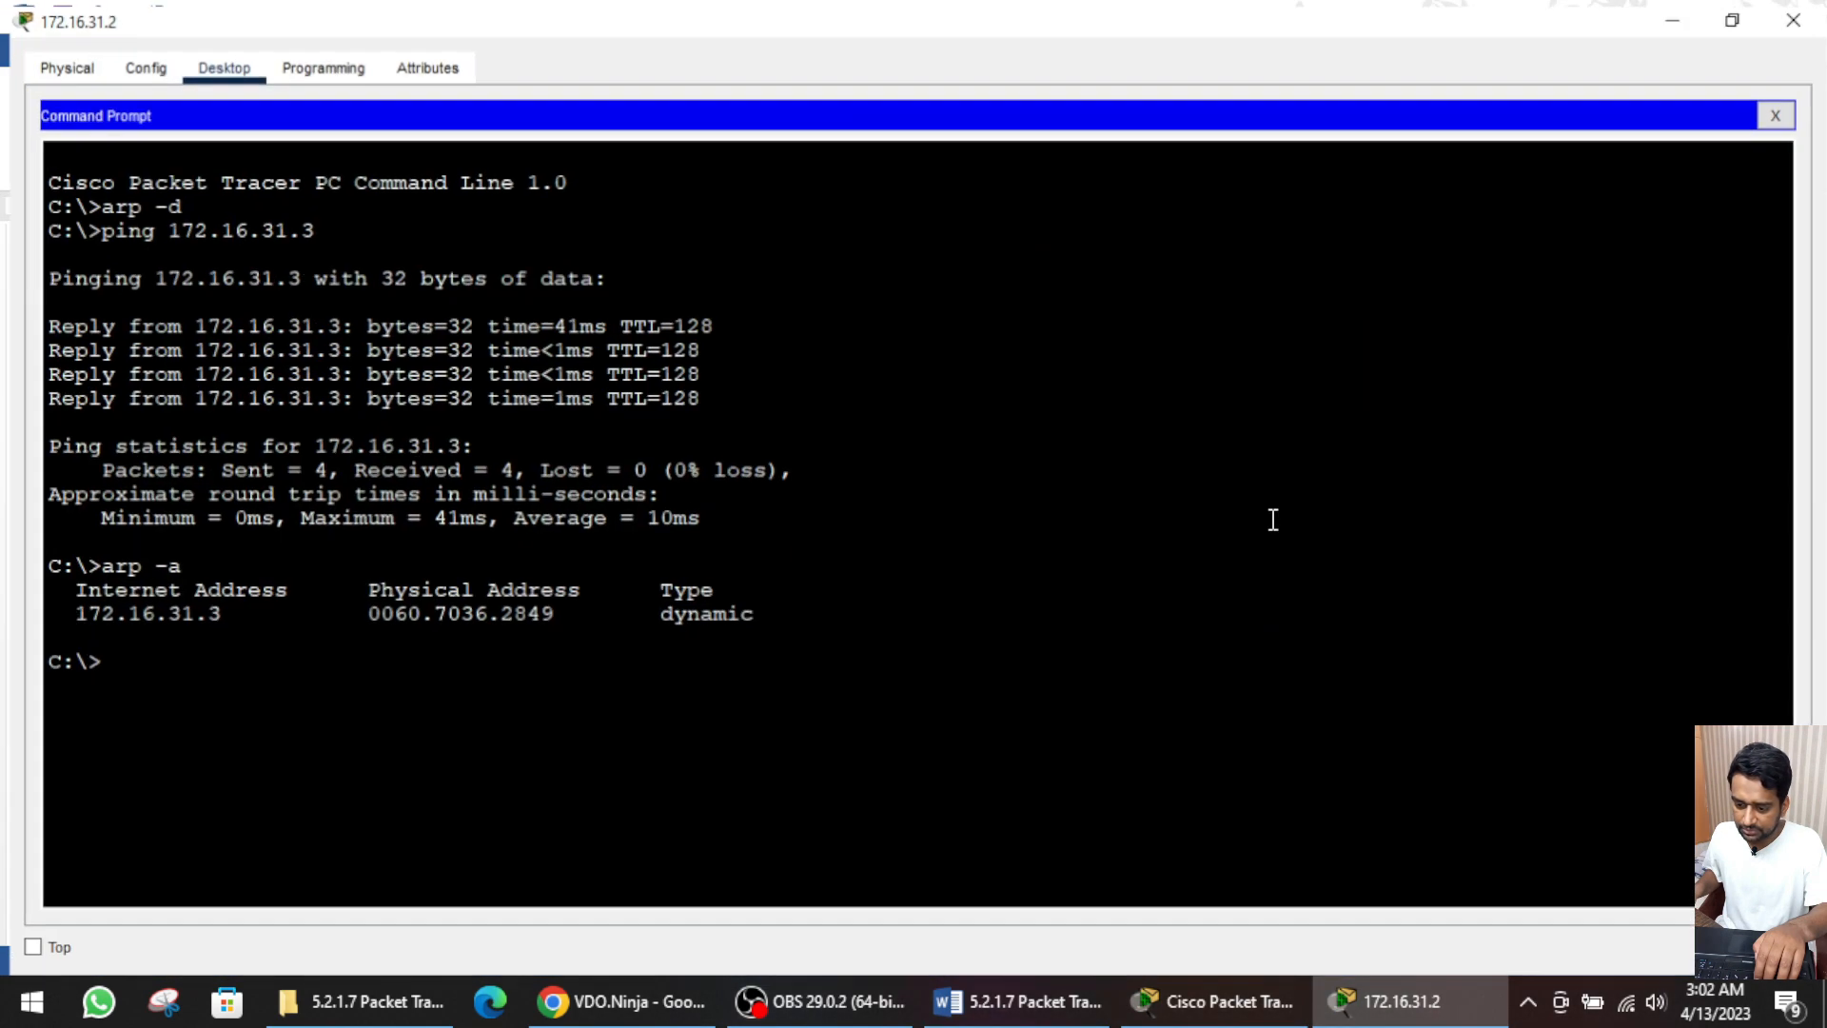
left_click_drag(219, 618, 91, 609)
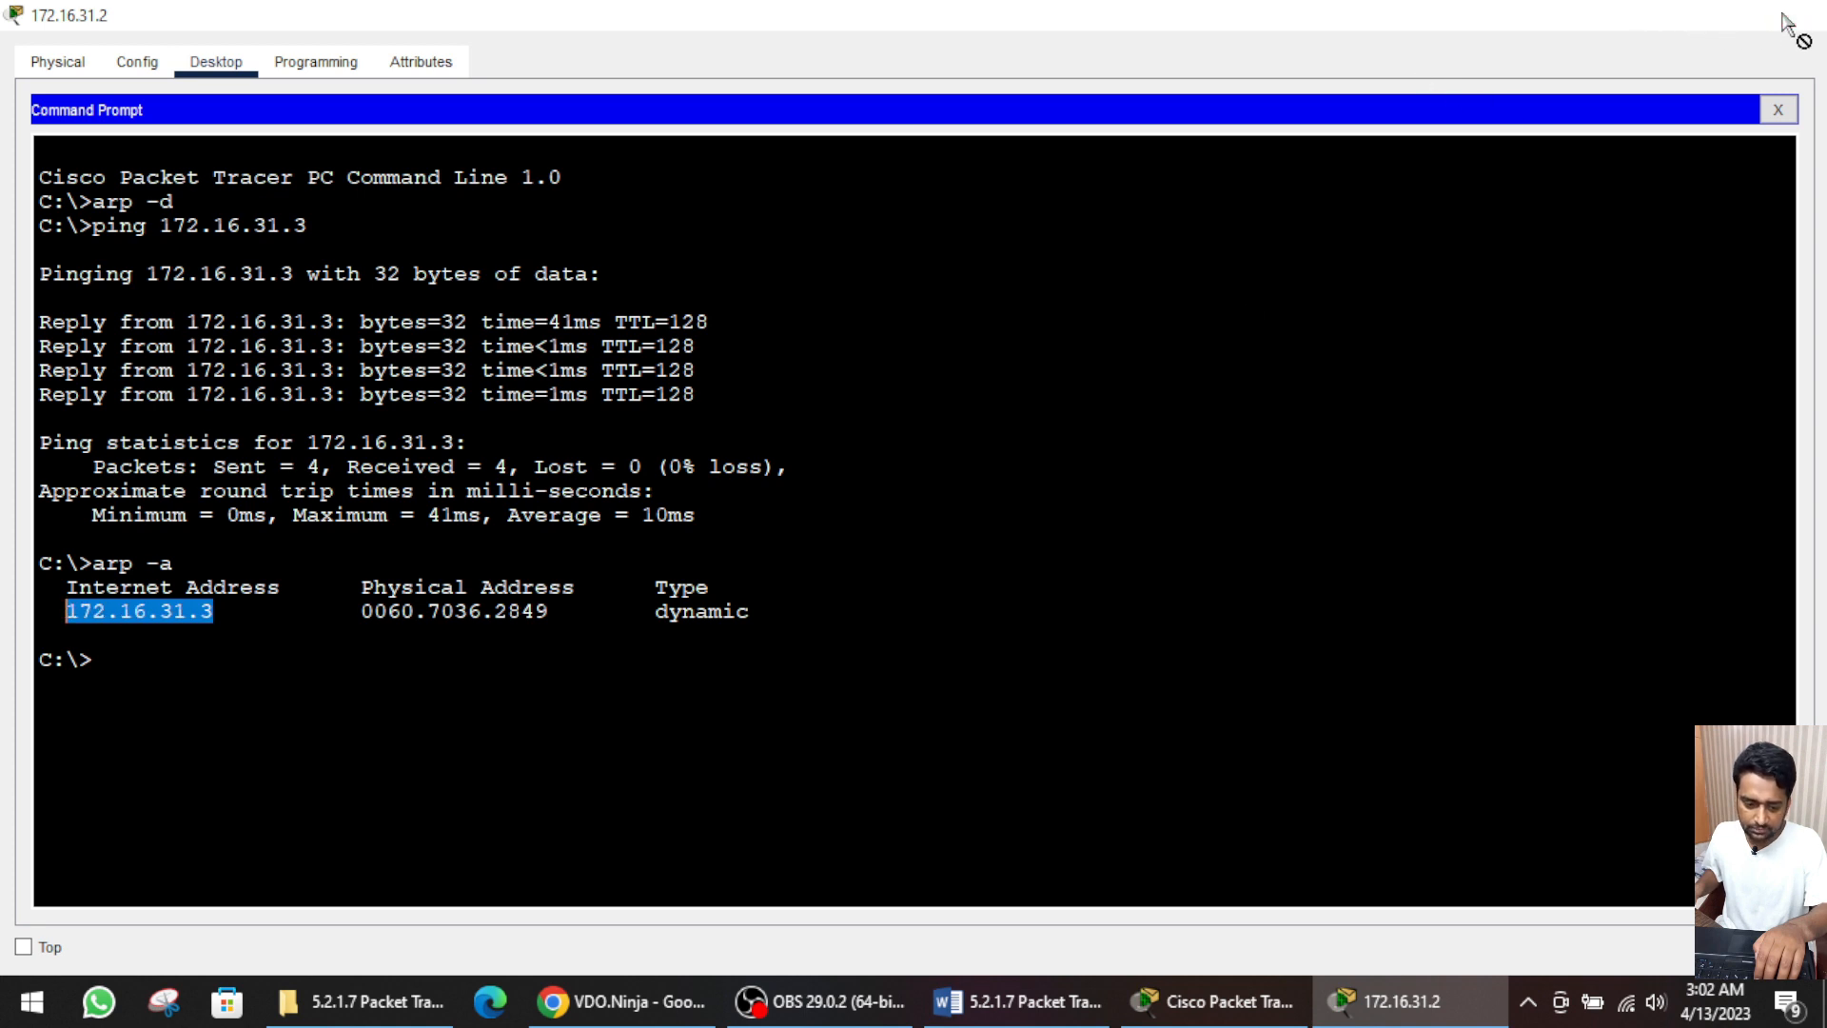
- Return to the Word instructions and examine Step 2d about when an end device issues an ARP request
left_click(1789, 23)
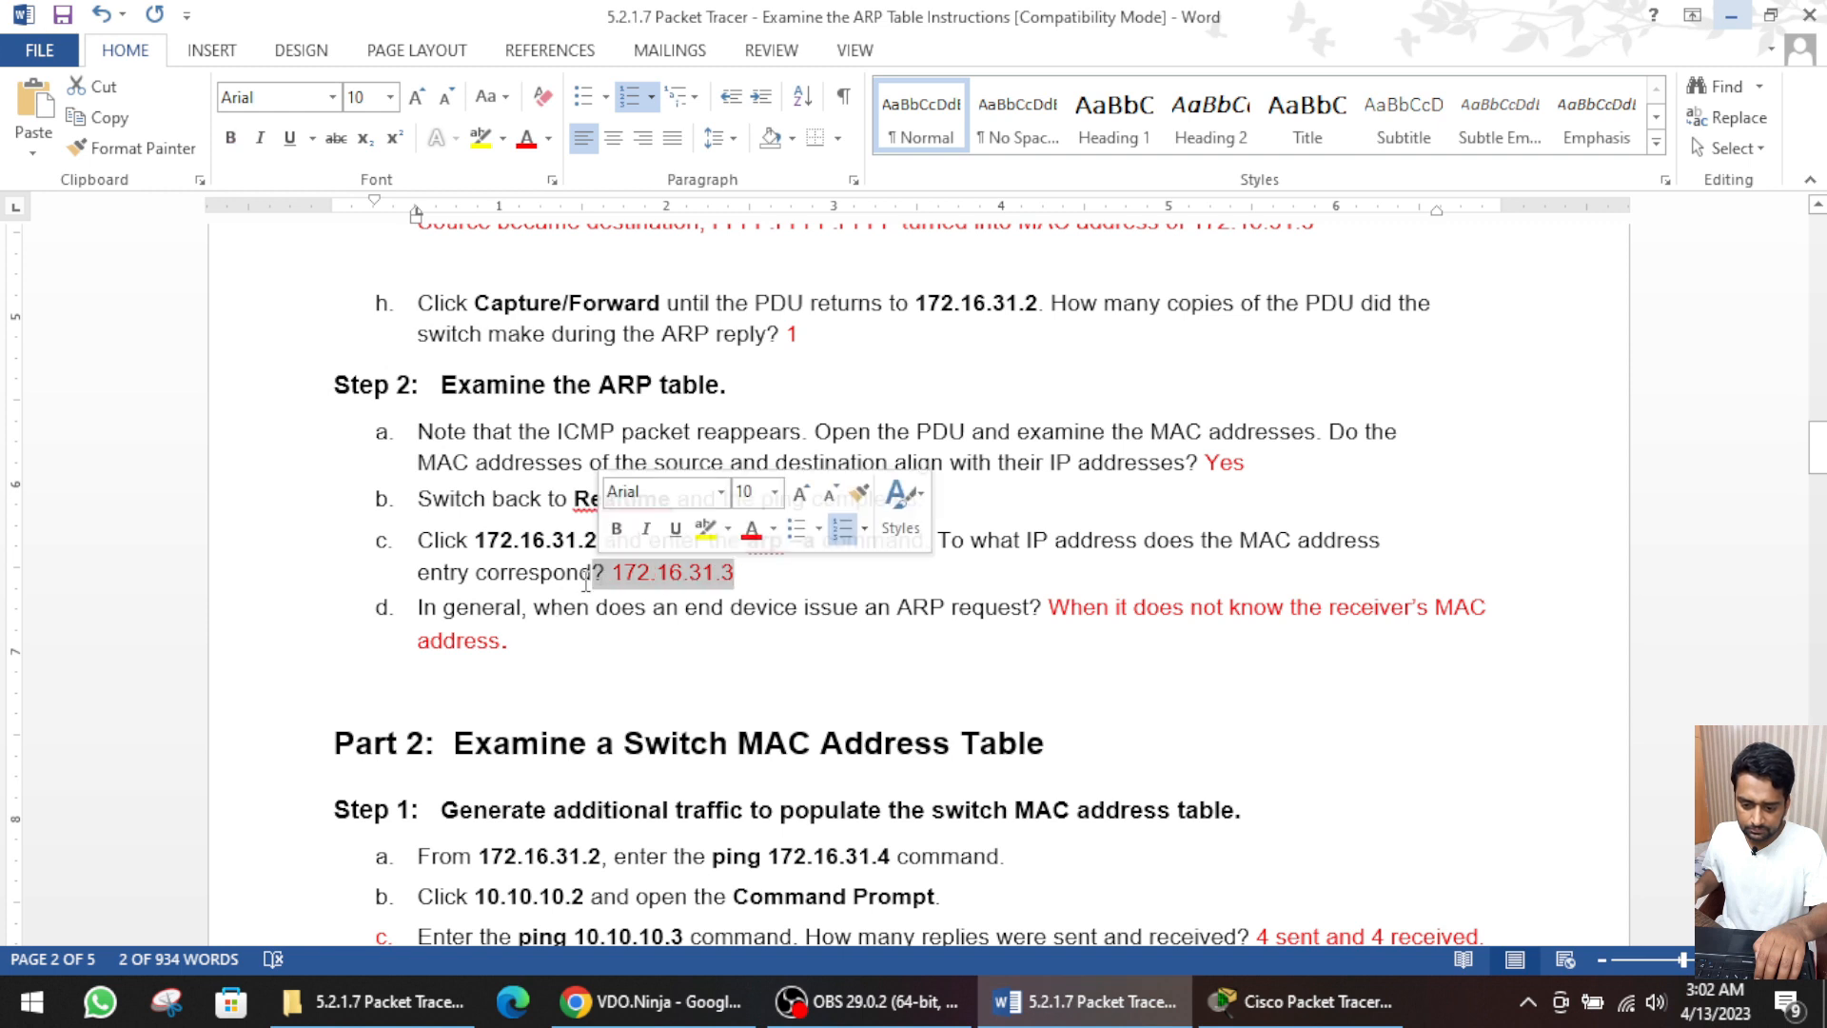
left_click(471, 671)
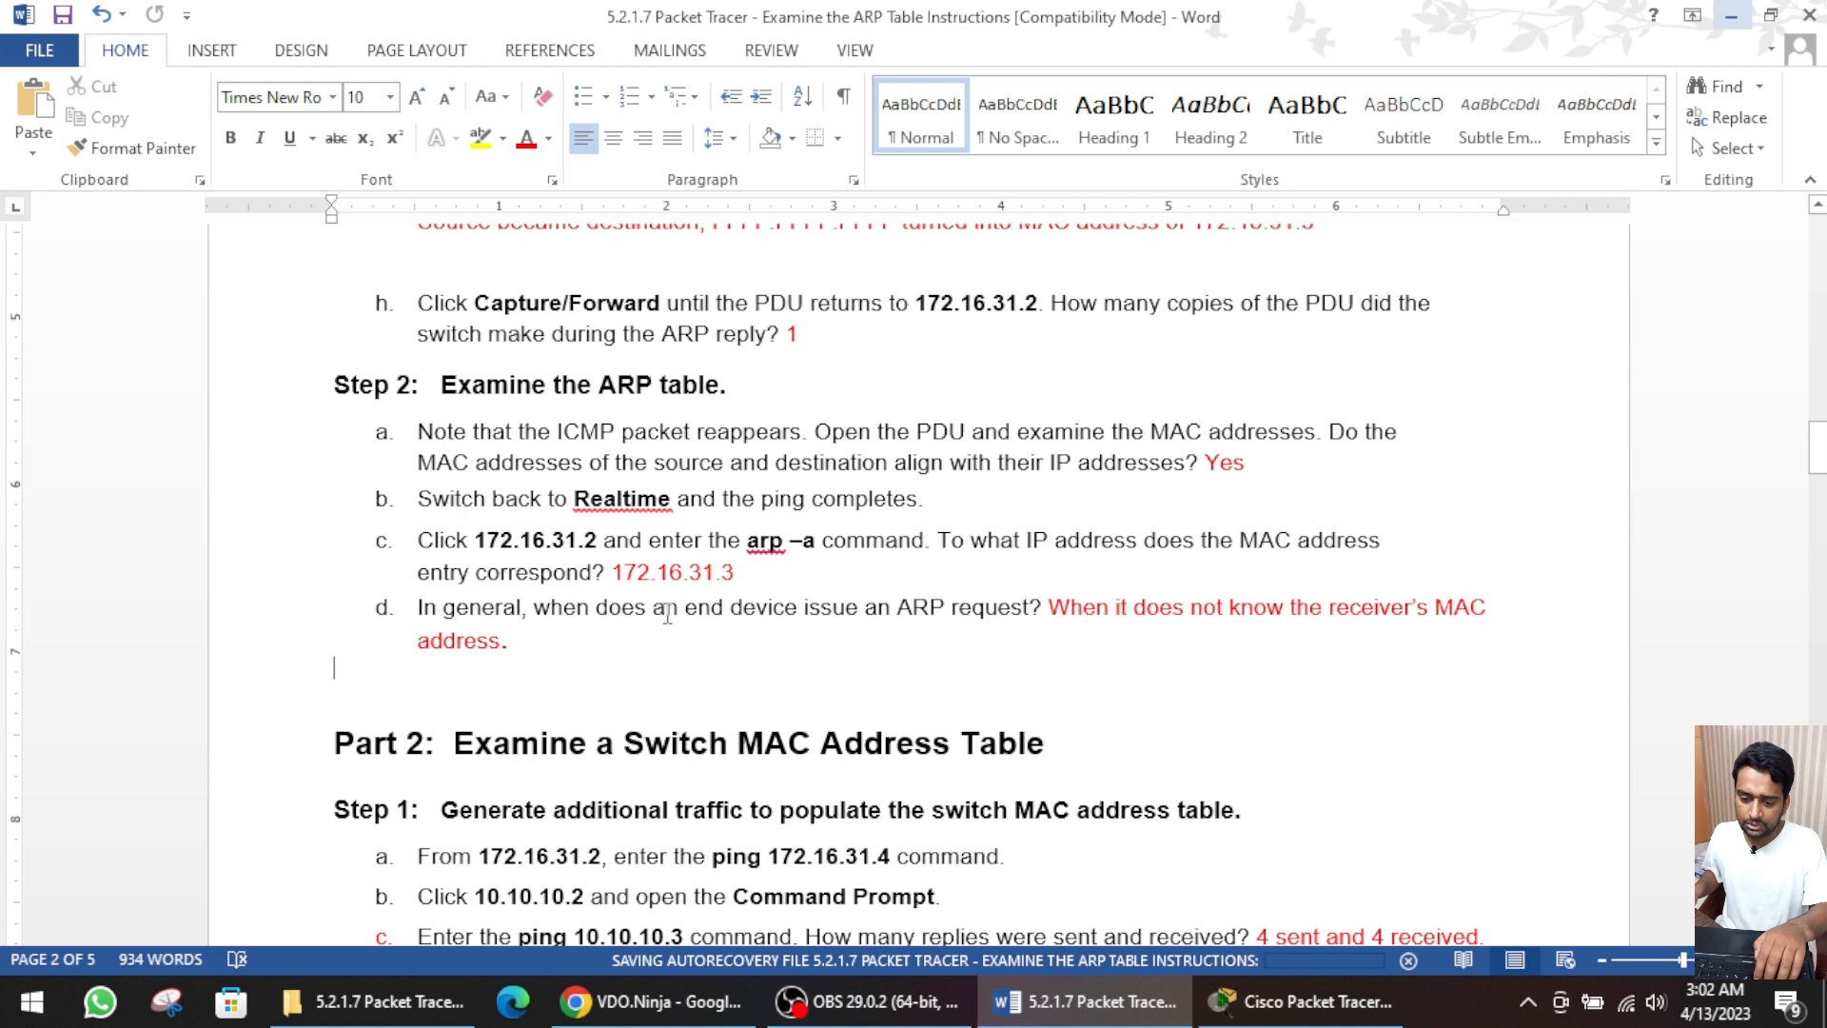
left_click(824, 609)
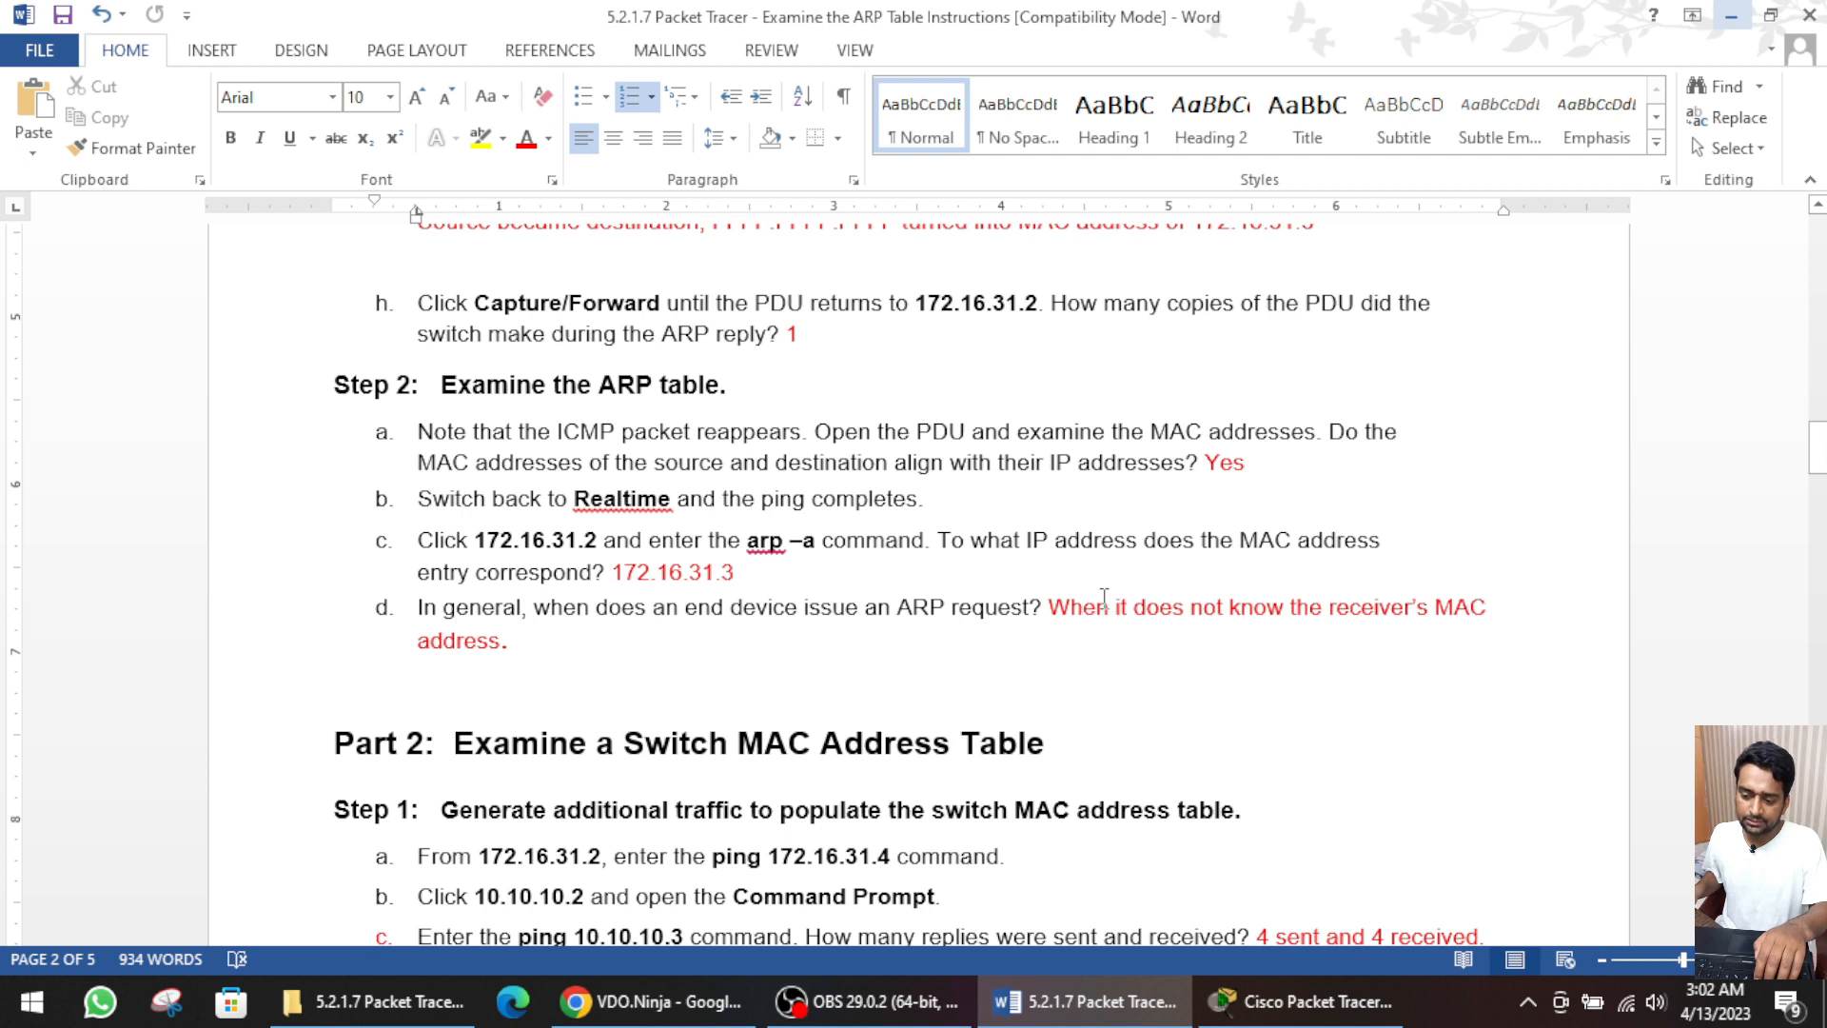
left_click_drag(515, 643, 485, 614)
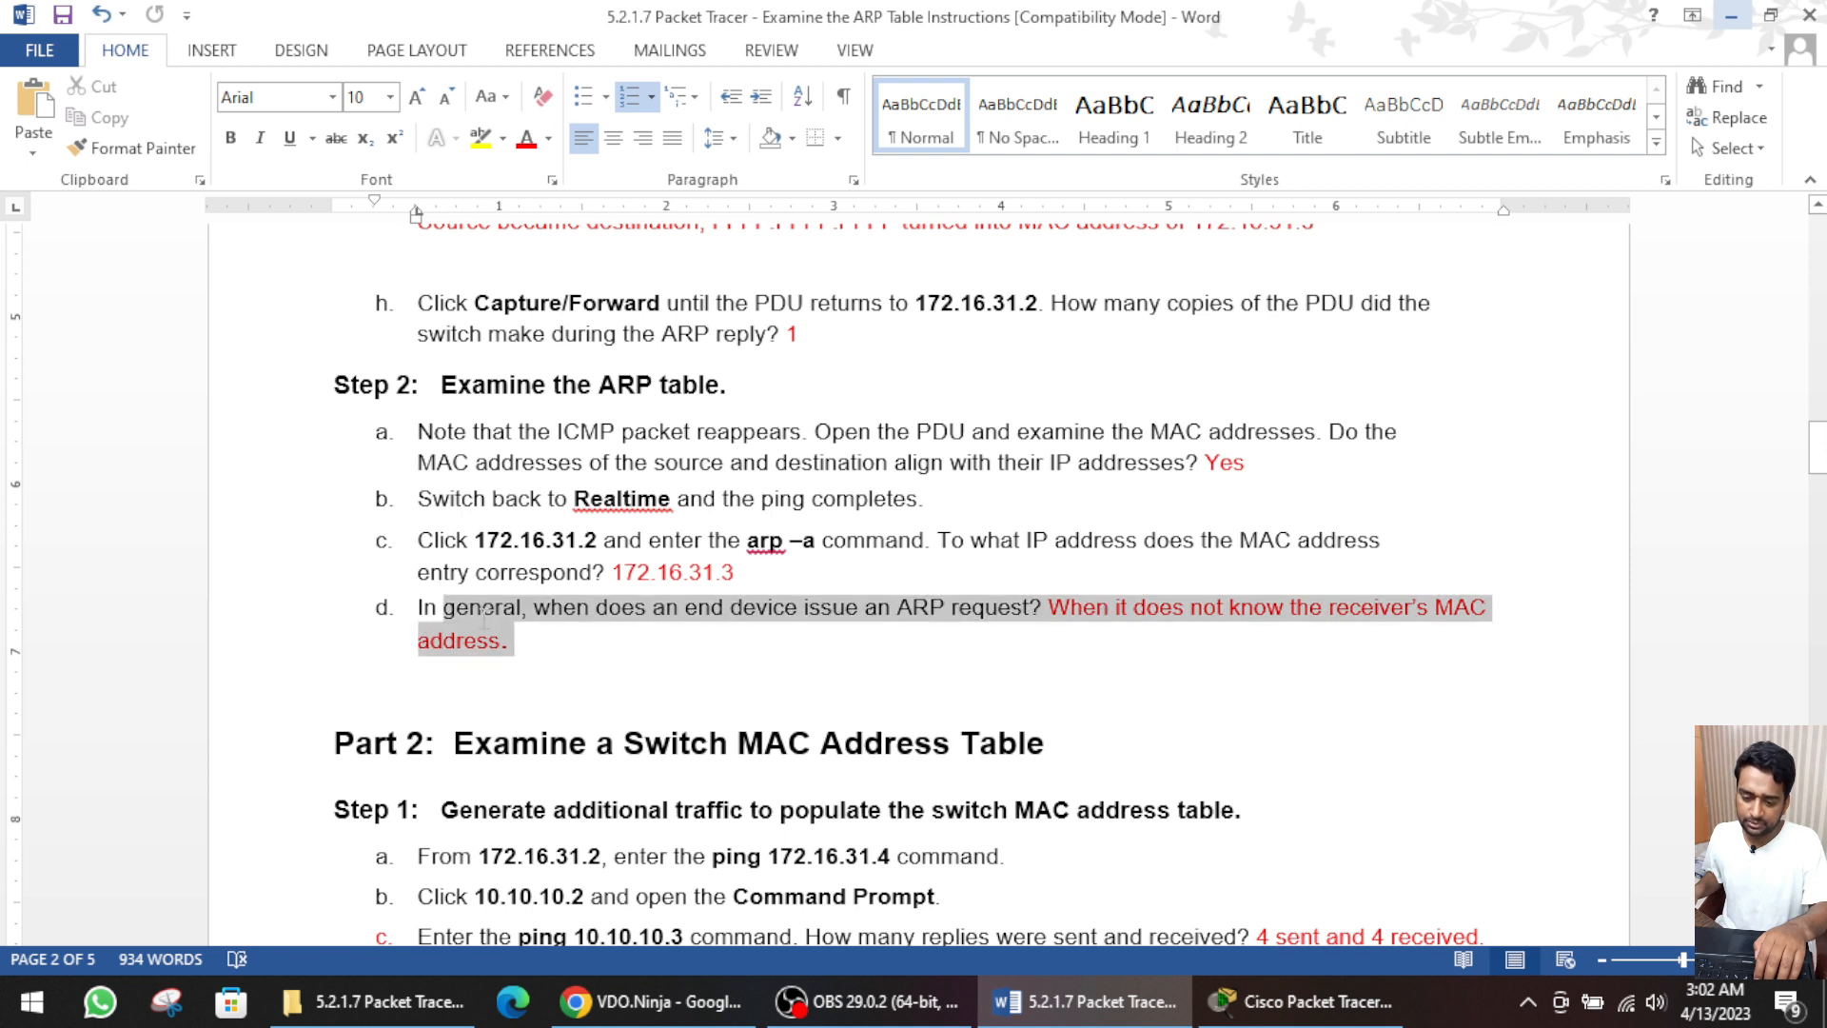
left_click(536, 648)
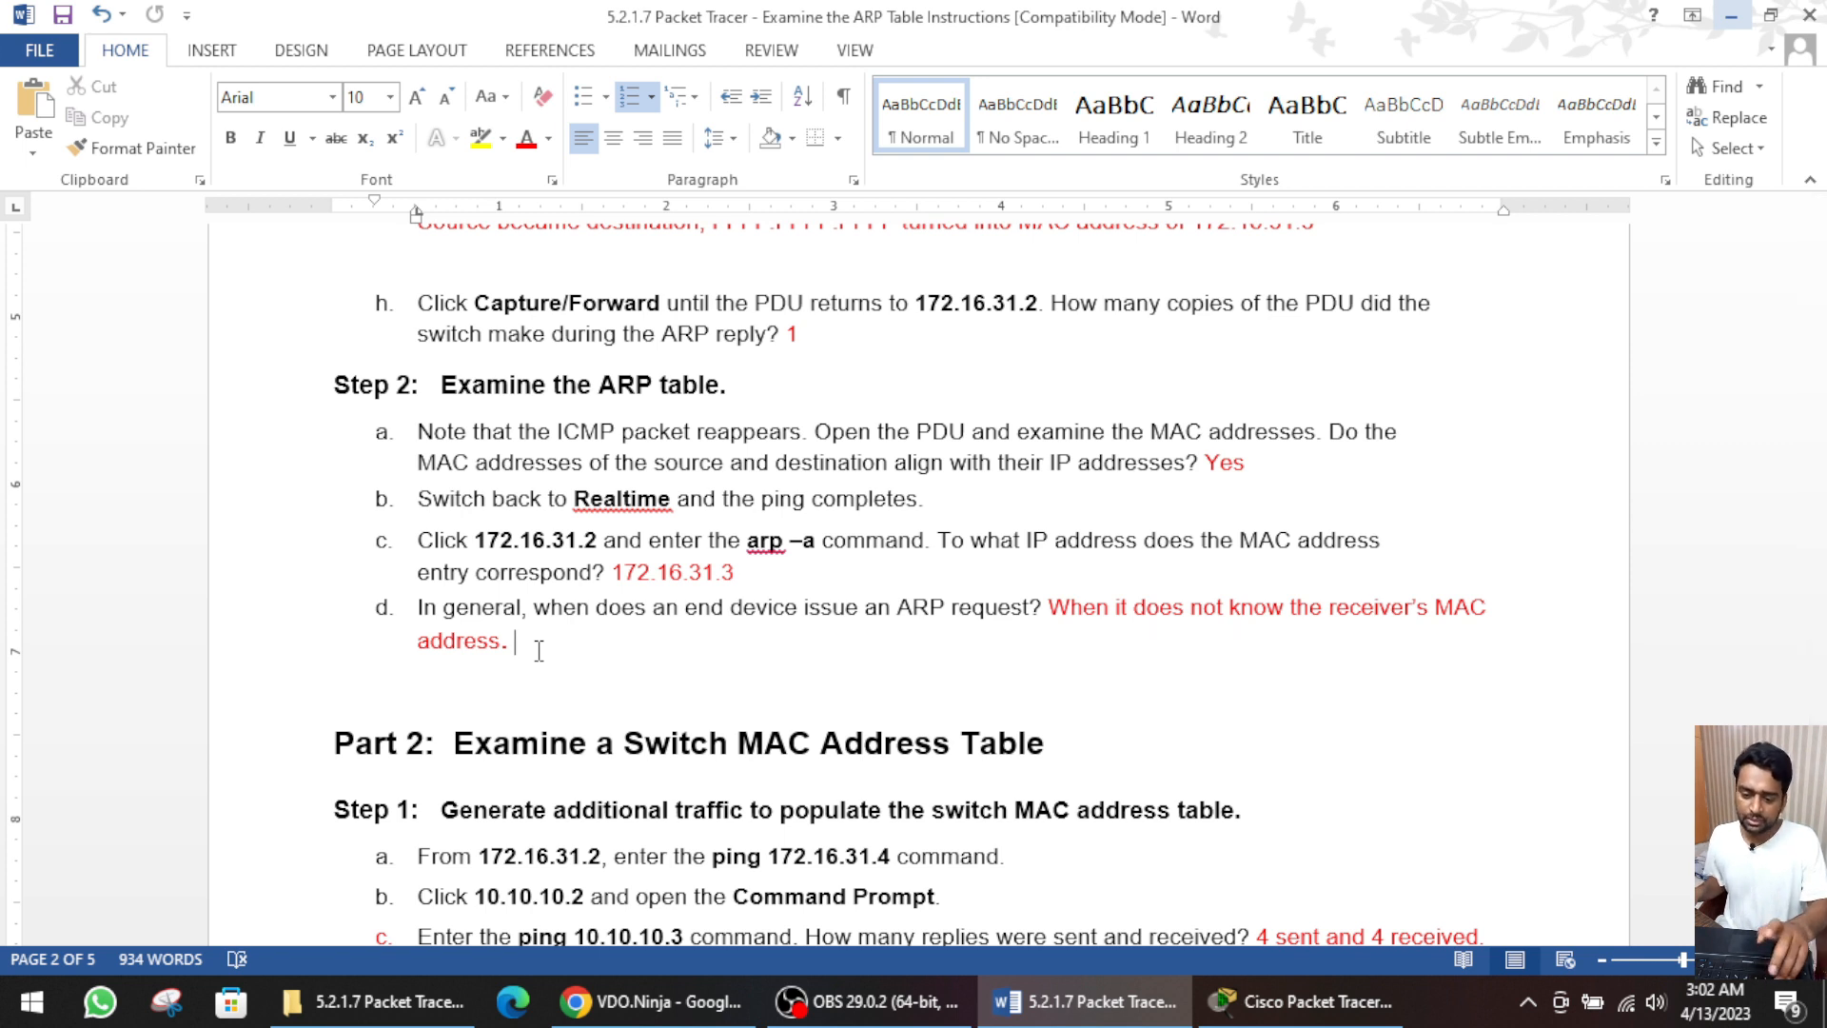
- Examine Part 2 Step 1 in the instructions about generating traffic to populate the switch MAC address table
scroll(564, 641, "down", 3)
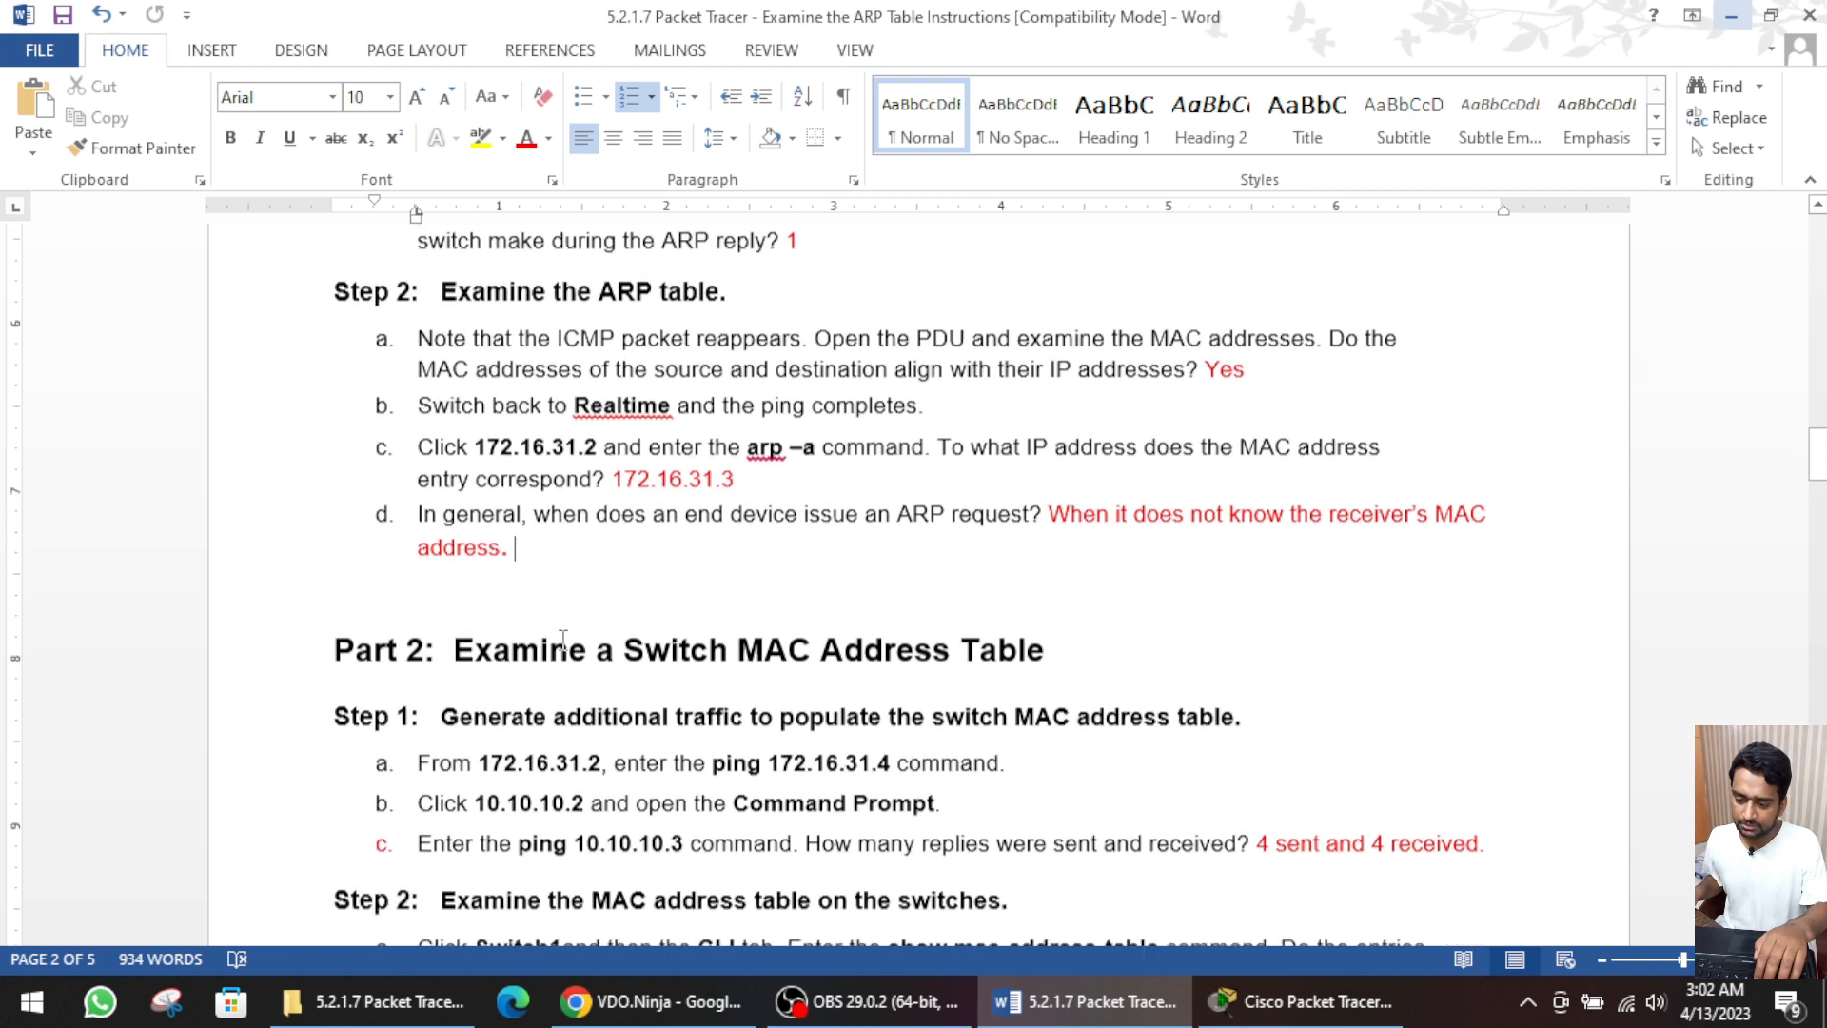
scroll(563, 640, "up", 1)
scroll(563, 641, "down", 1)
left_click(511, 421)
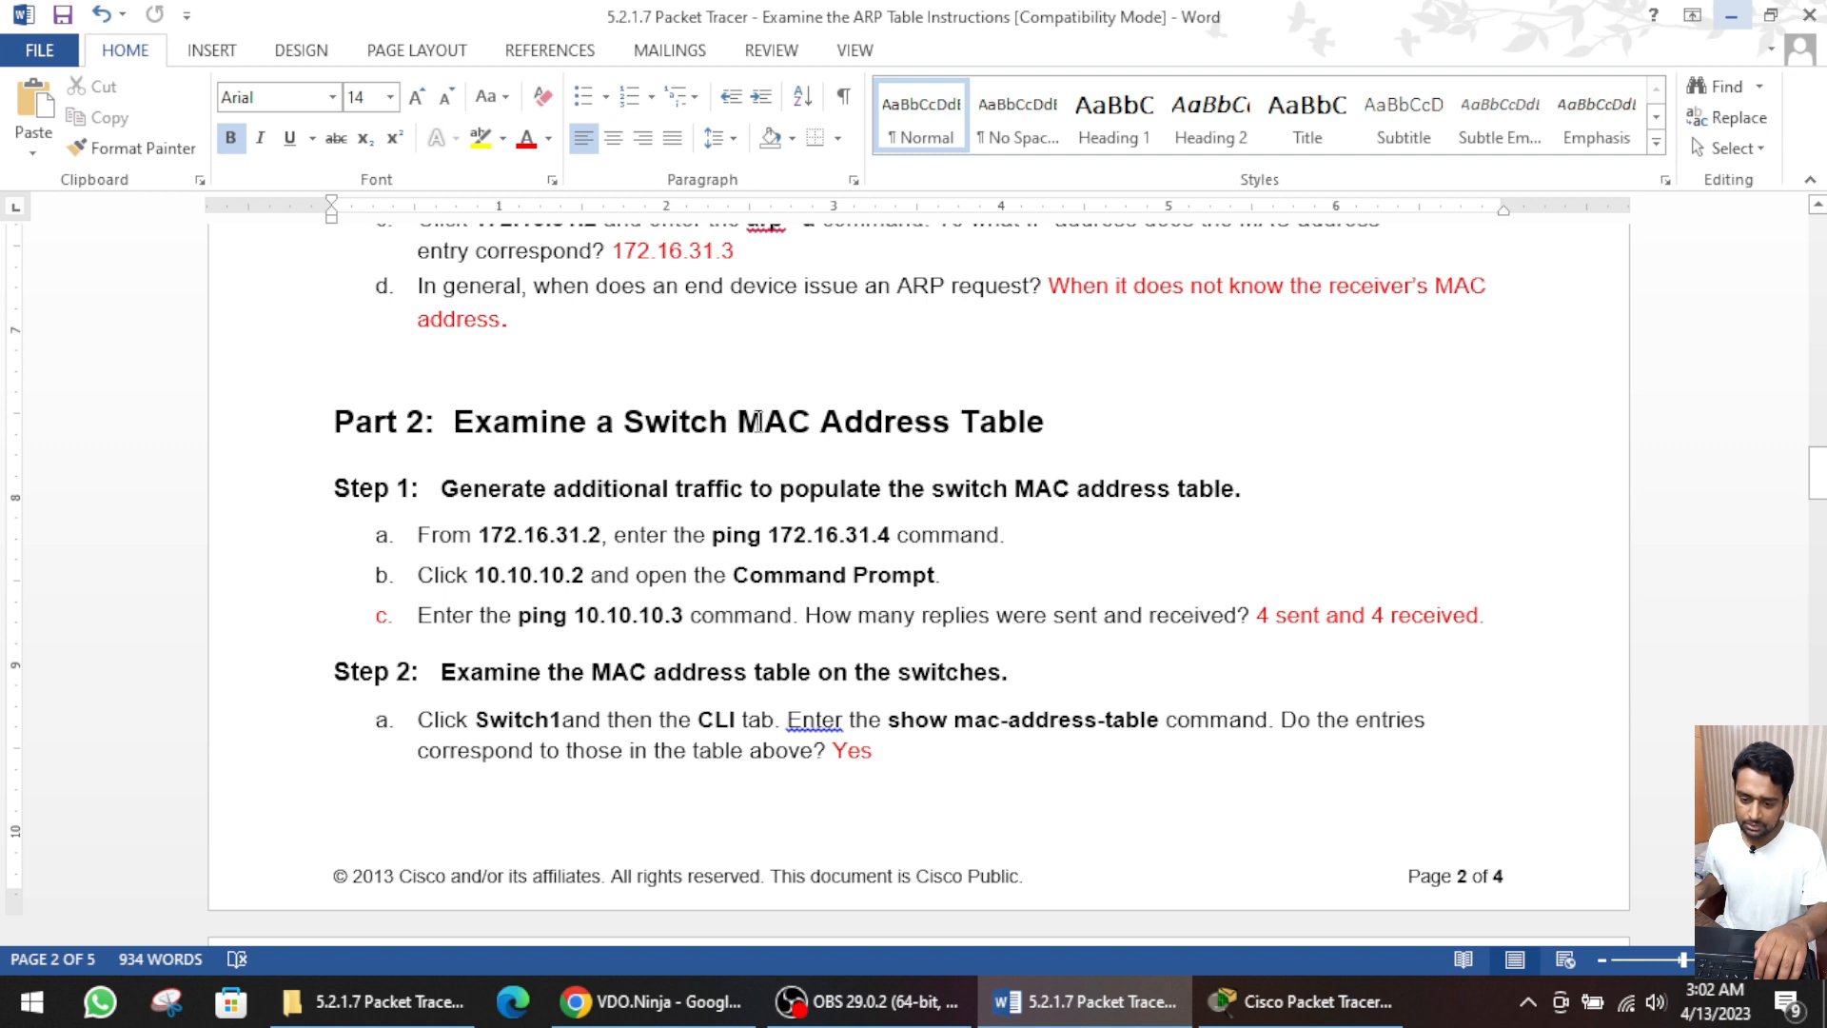
left_click_drag(743, 420, 1068, 421)
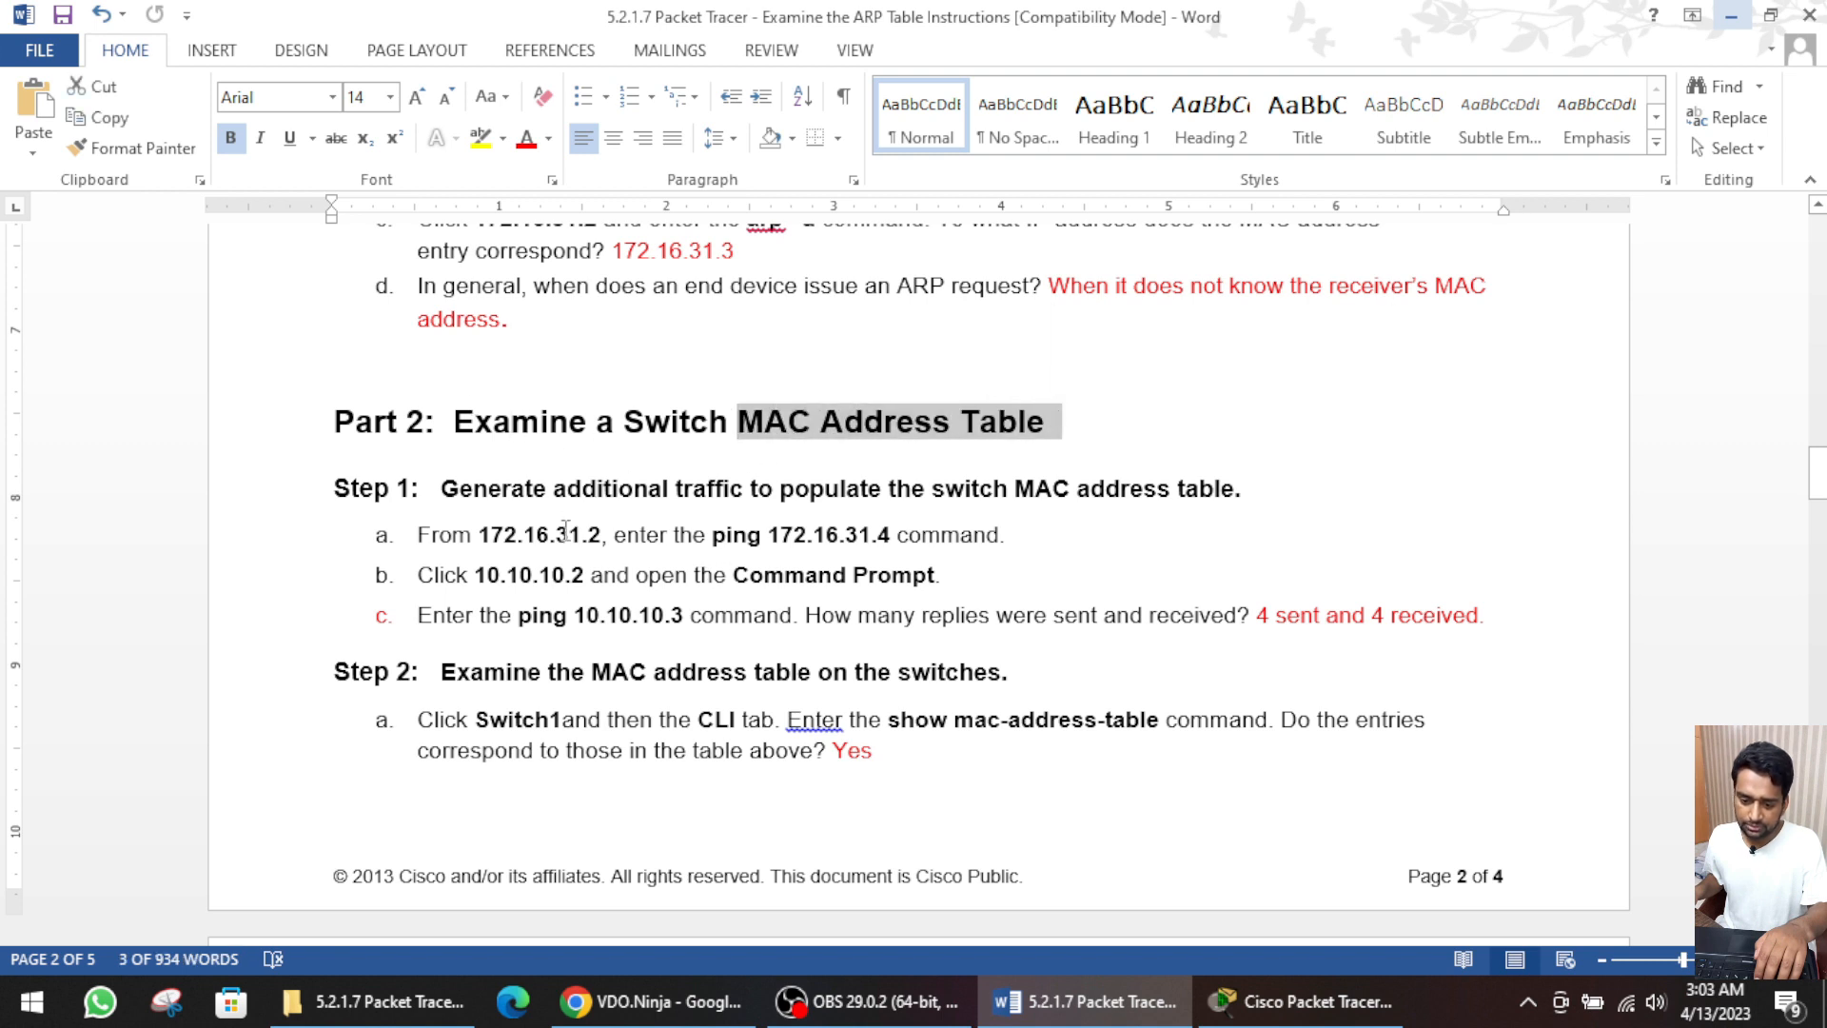
left_click(563, 535)
scroll(558, 539, "down", 1)
scroll(558, 540, "down", 1)
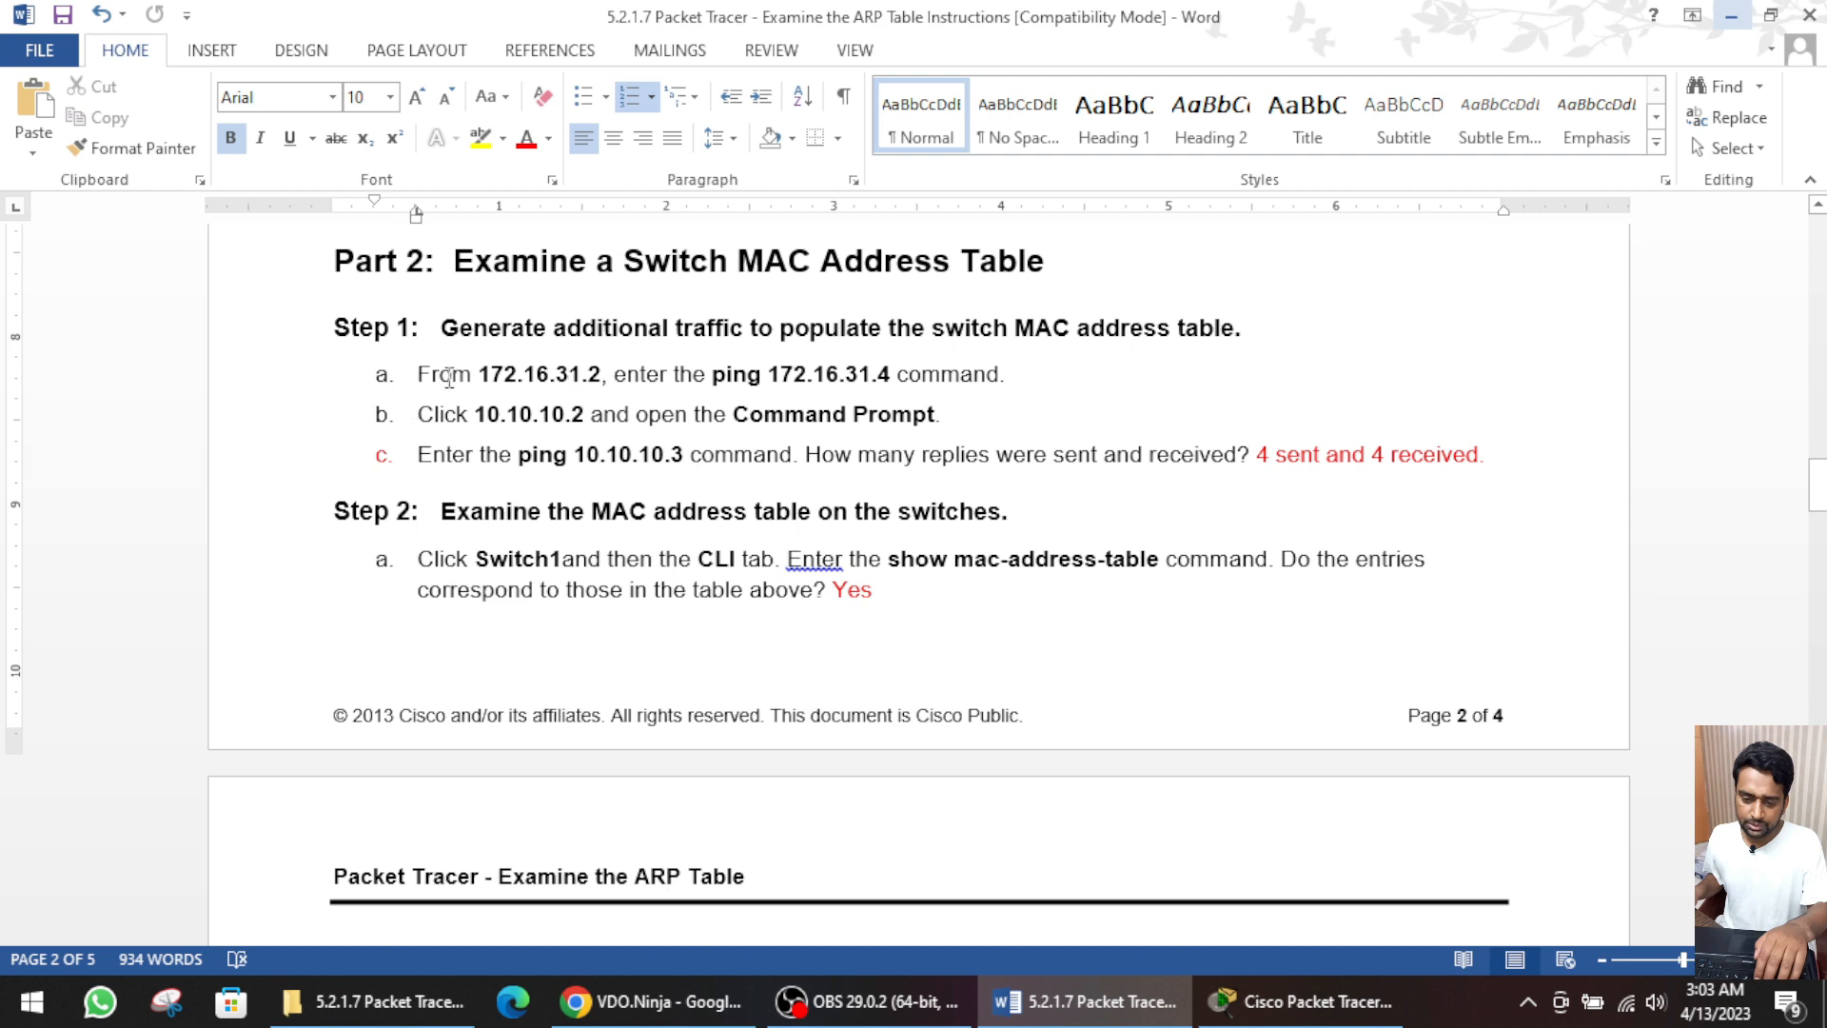
left_click_drag(602, 374, 479, 374)
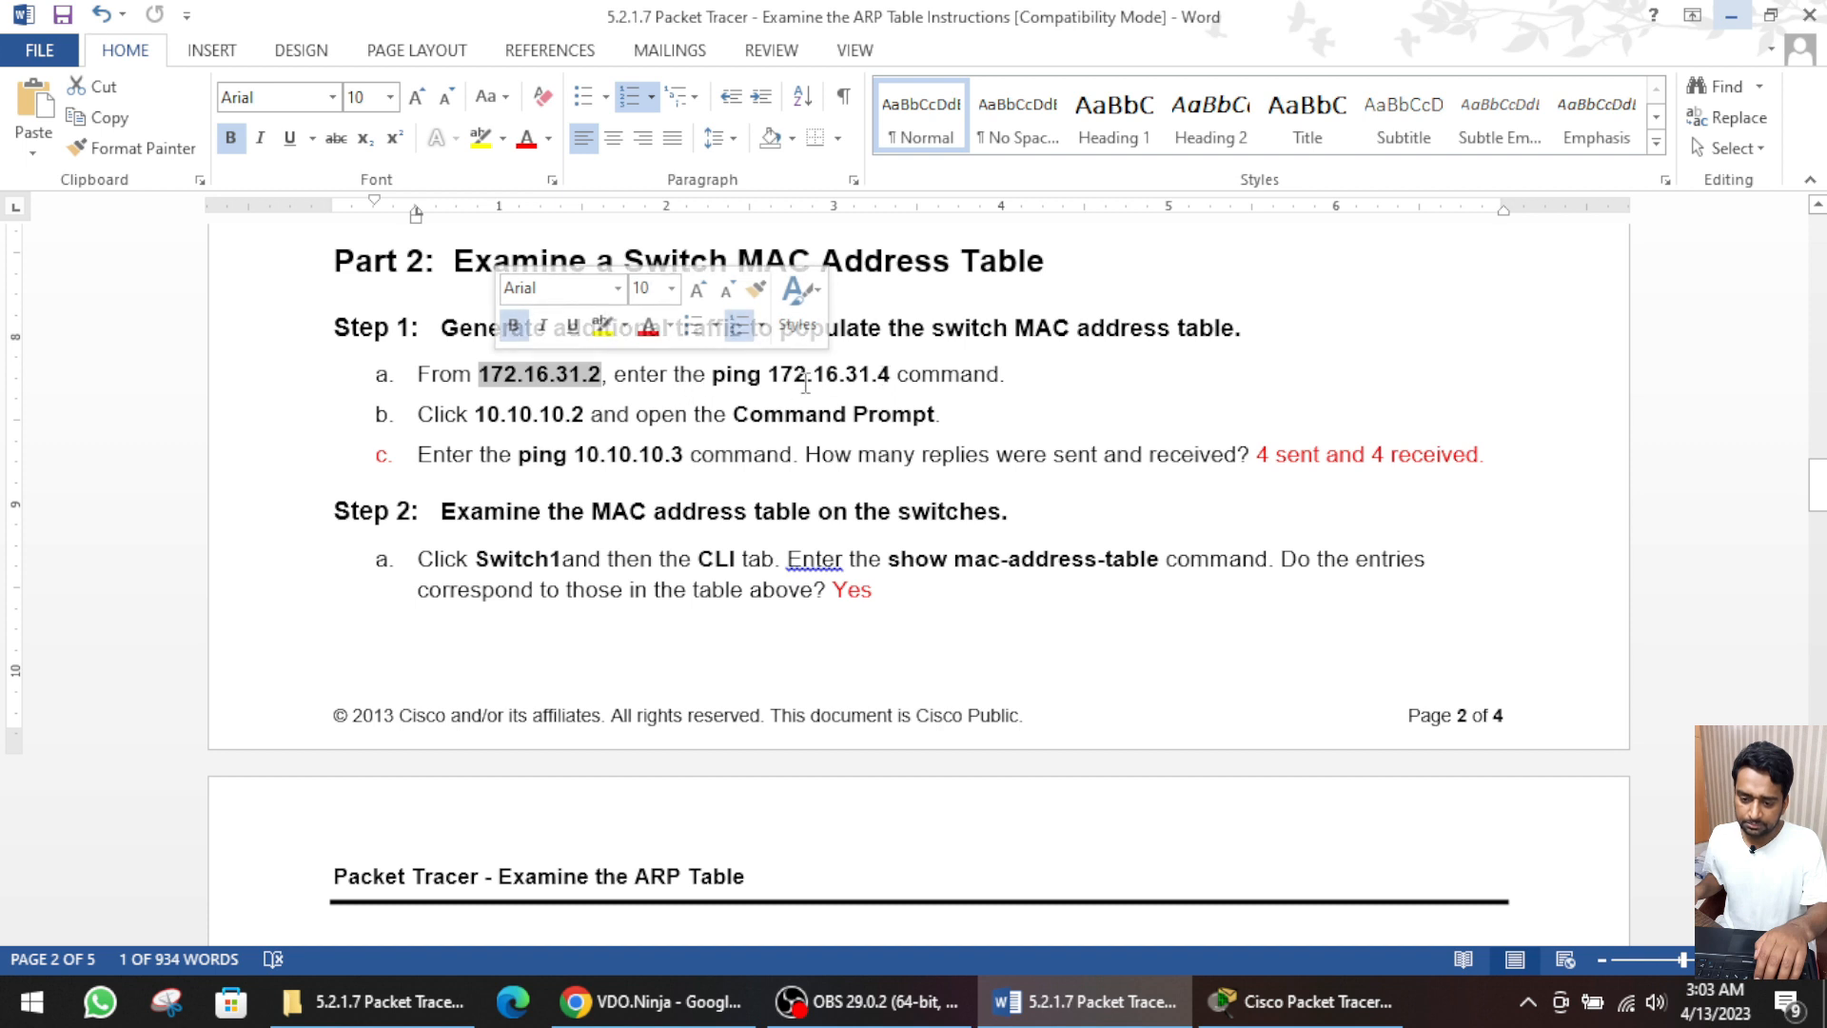
left_click(836, 419)
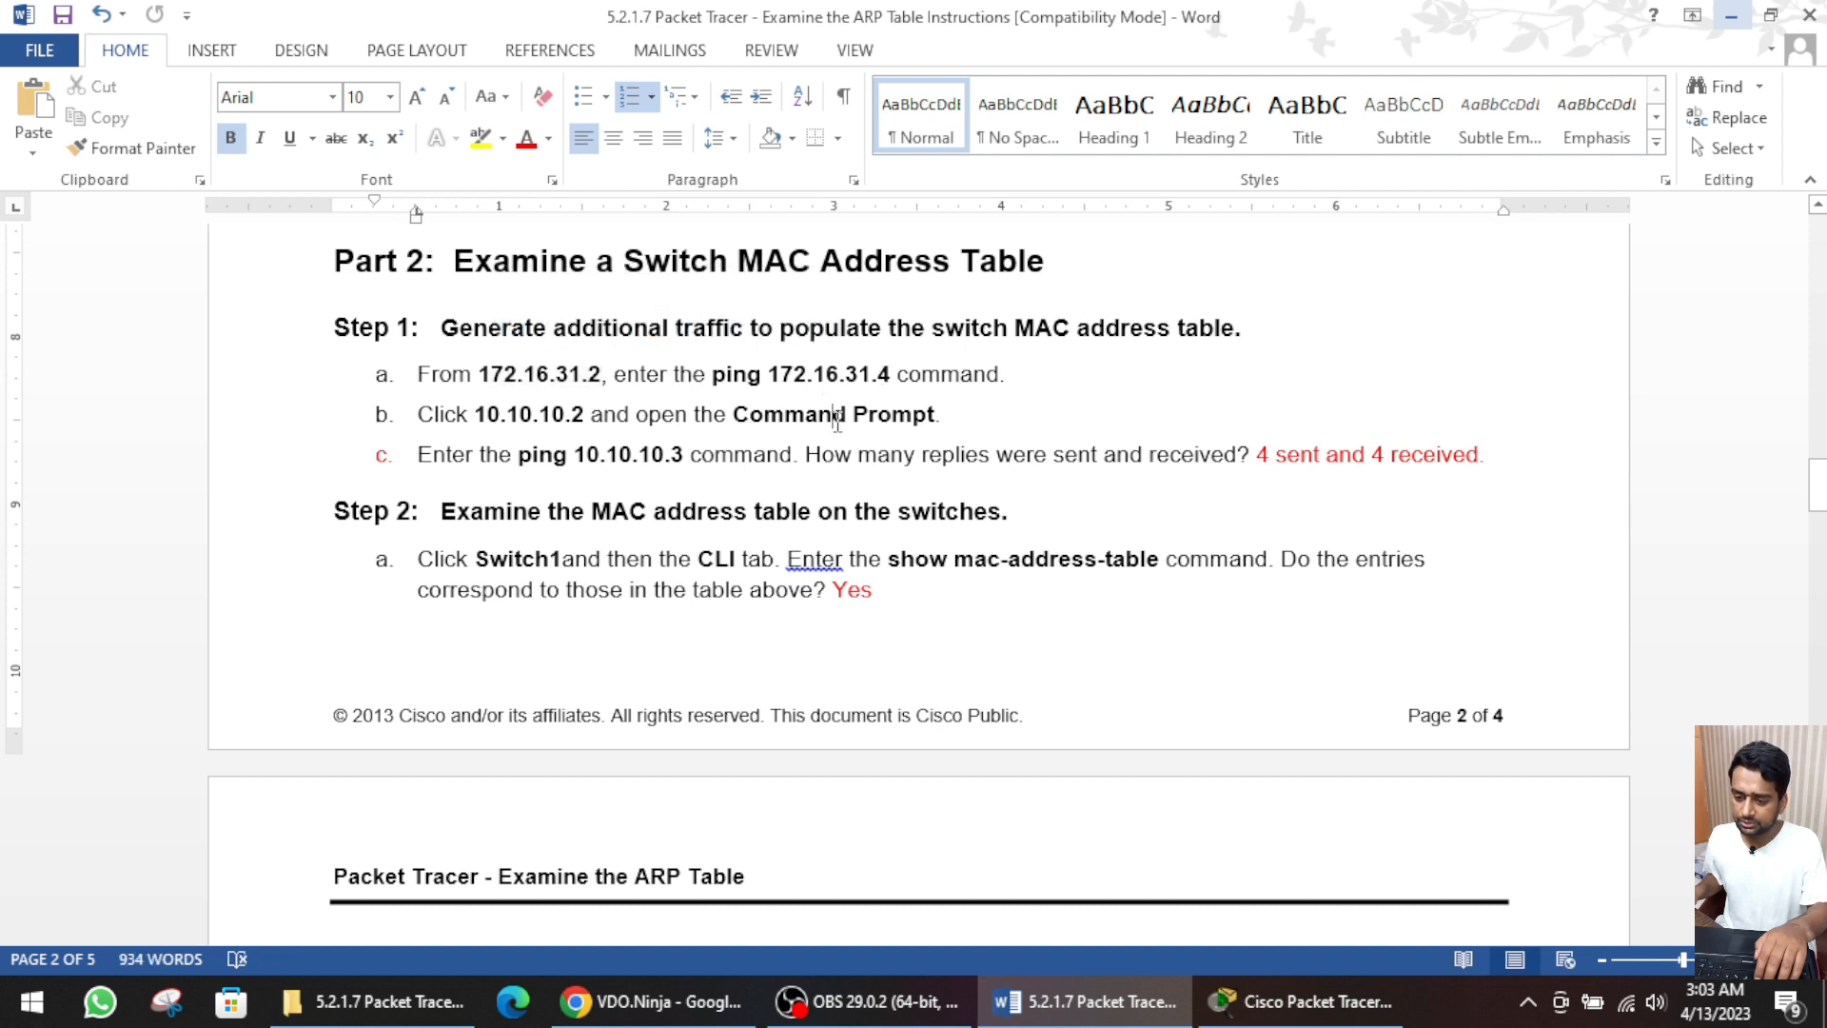
- Bring up the Command Prompt of 172.16.31.2 from Packet Tracer and place its window beside the Word instructions
left_click(1295, 999)
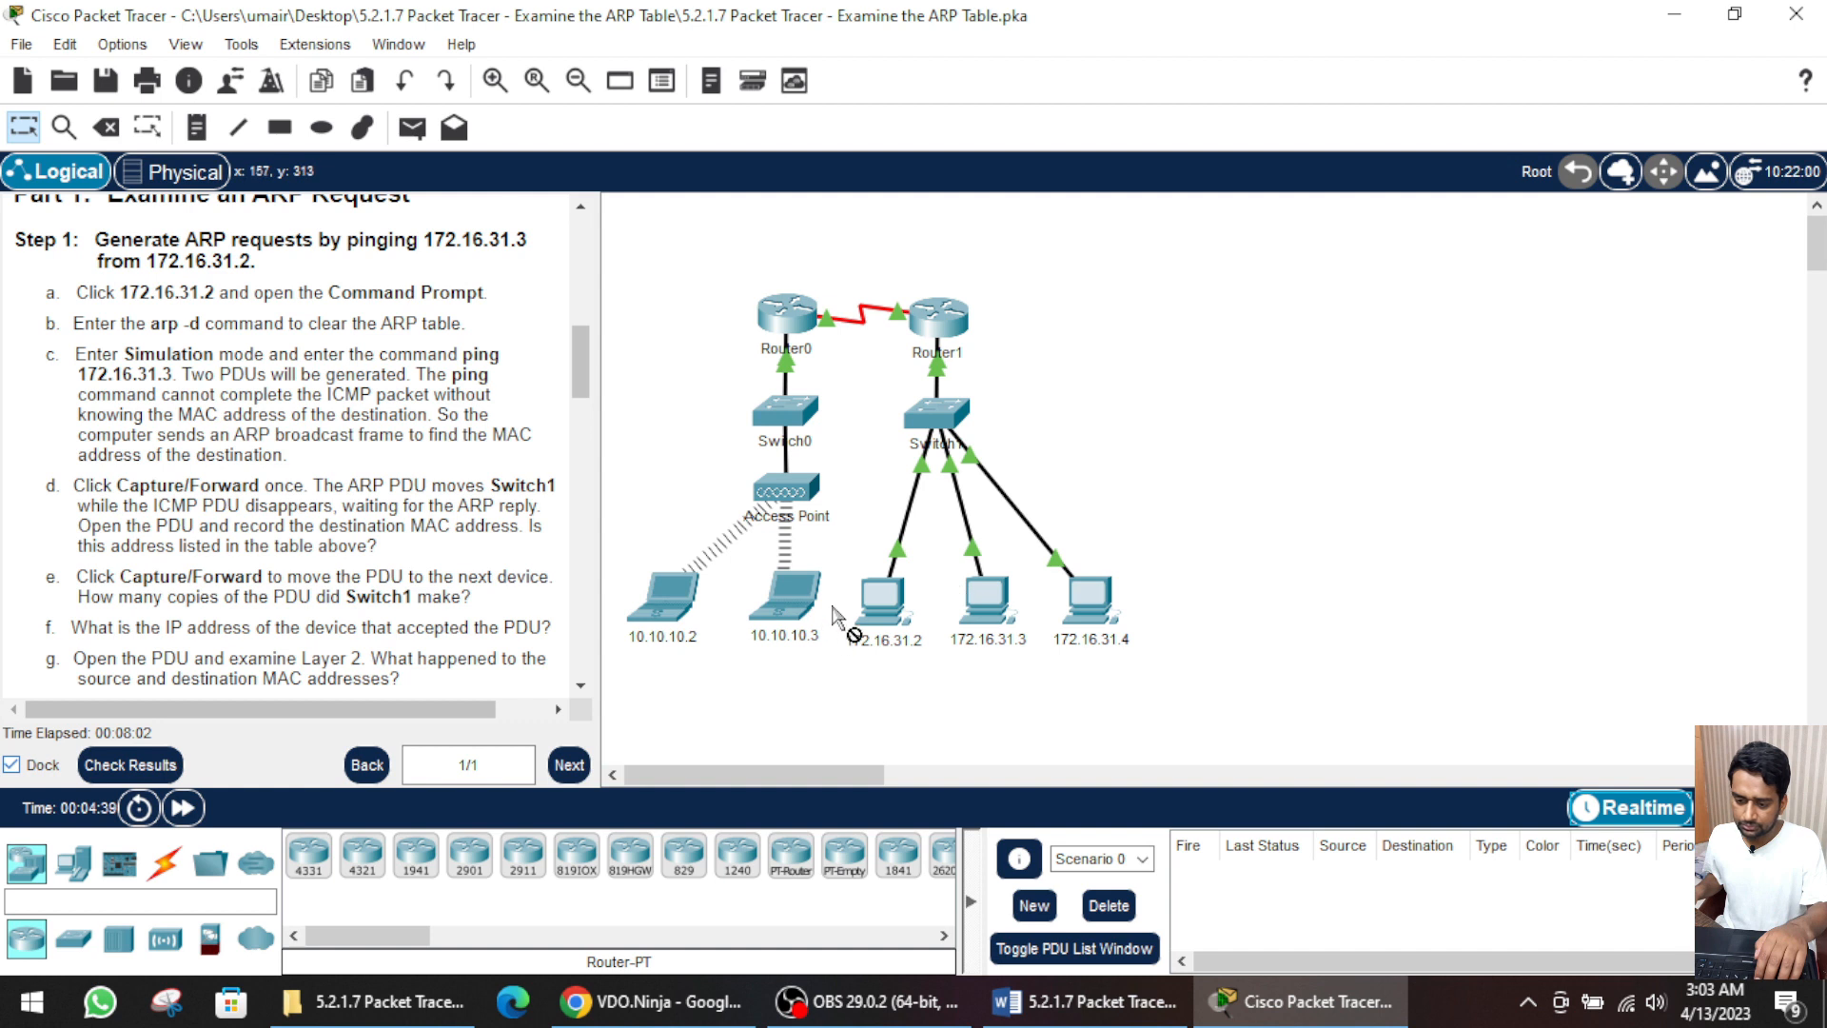
left_click(888, 605)
left_click(1074, 1017)
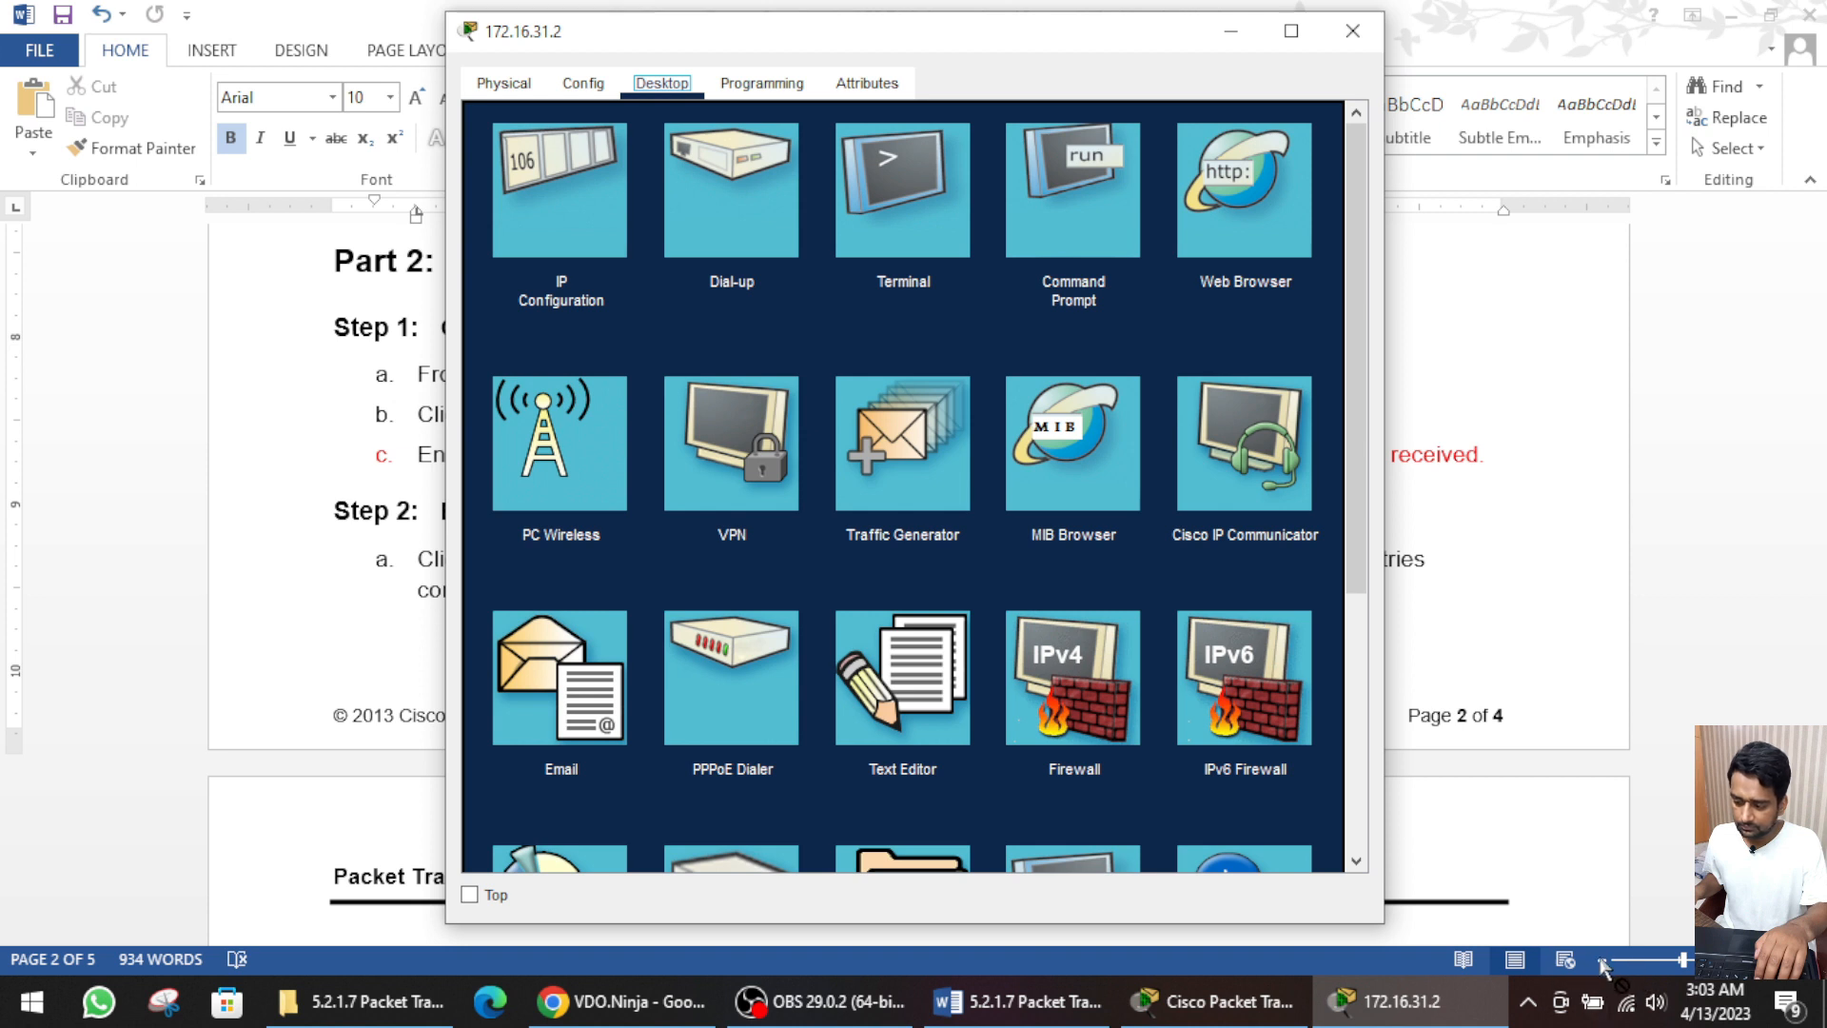
left_click(1402, 1002)
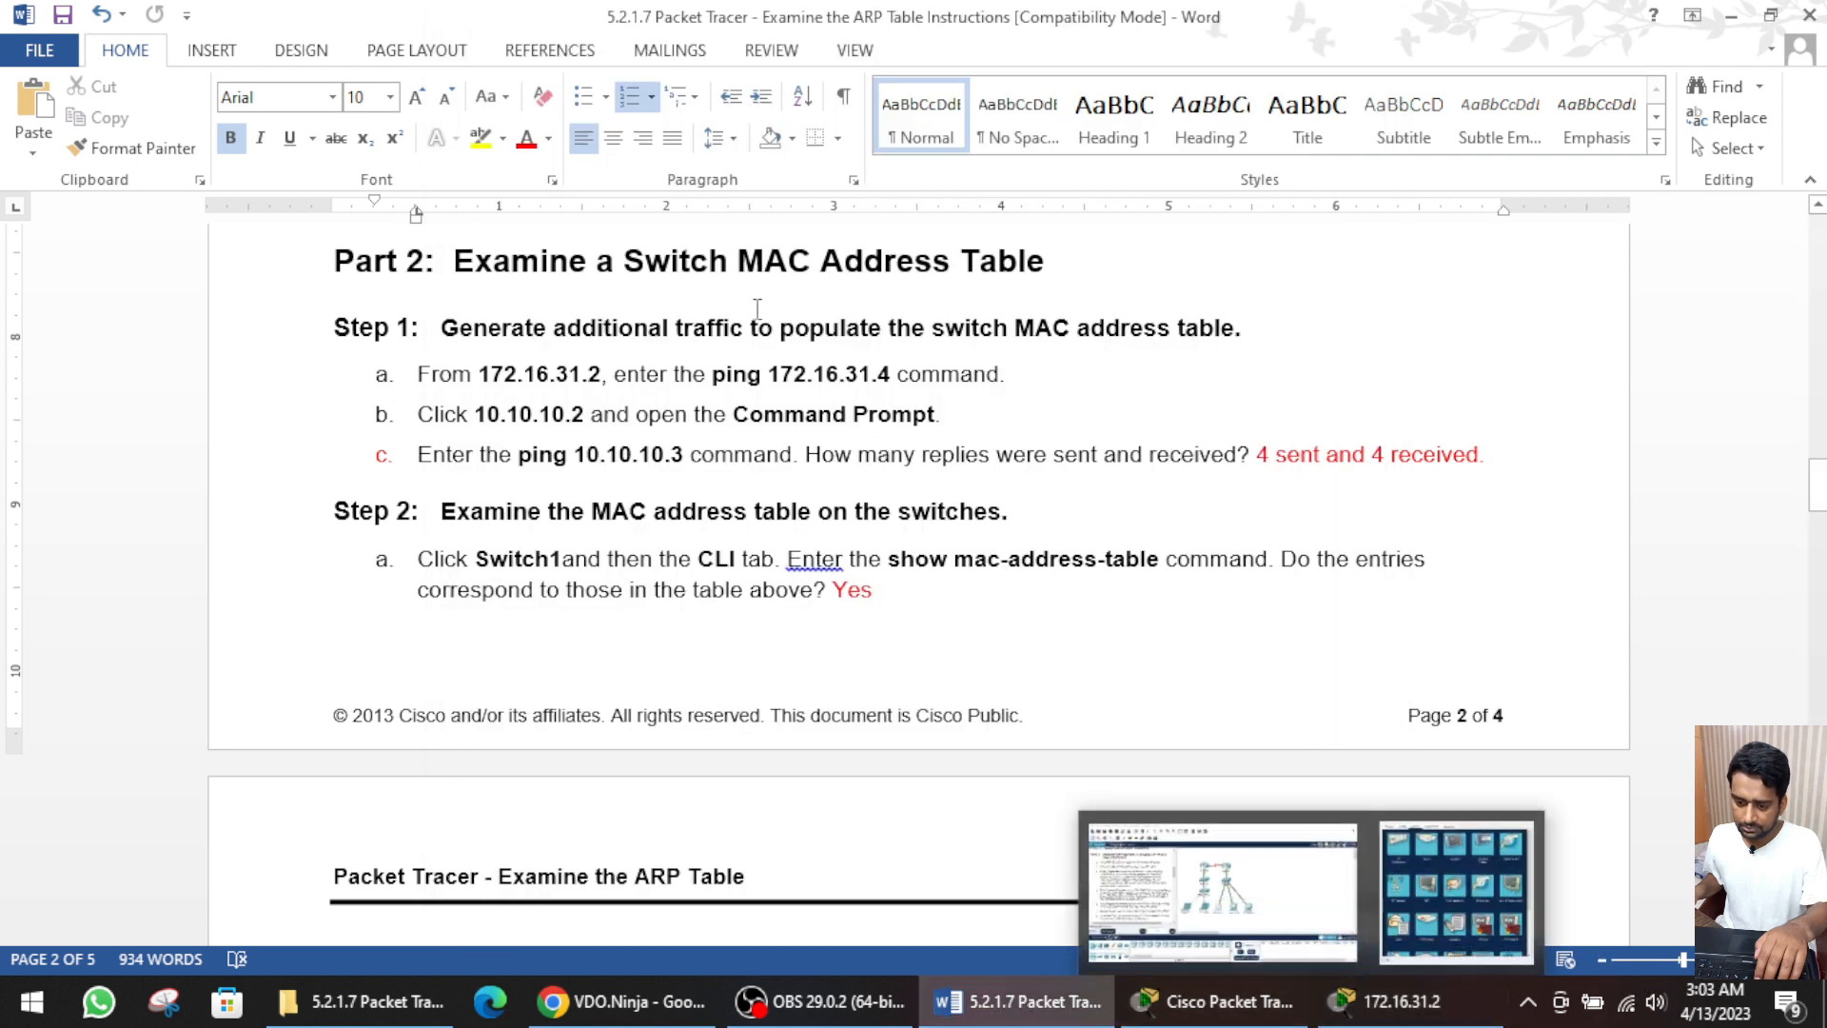
left_click(1402, 1001)
left_click_drag(710, 43, 1209, 100)
left_click(1575, 249)
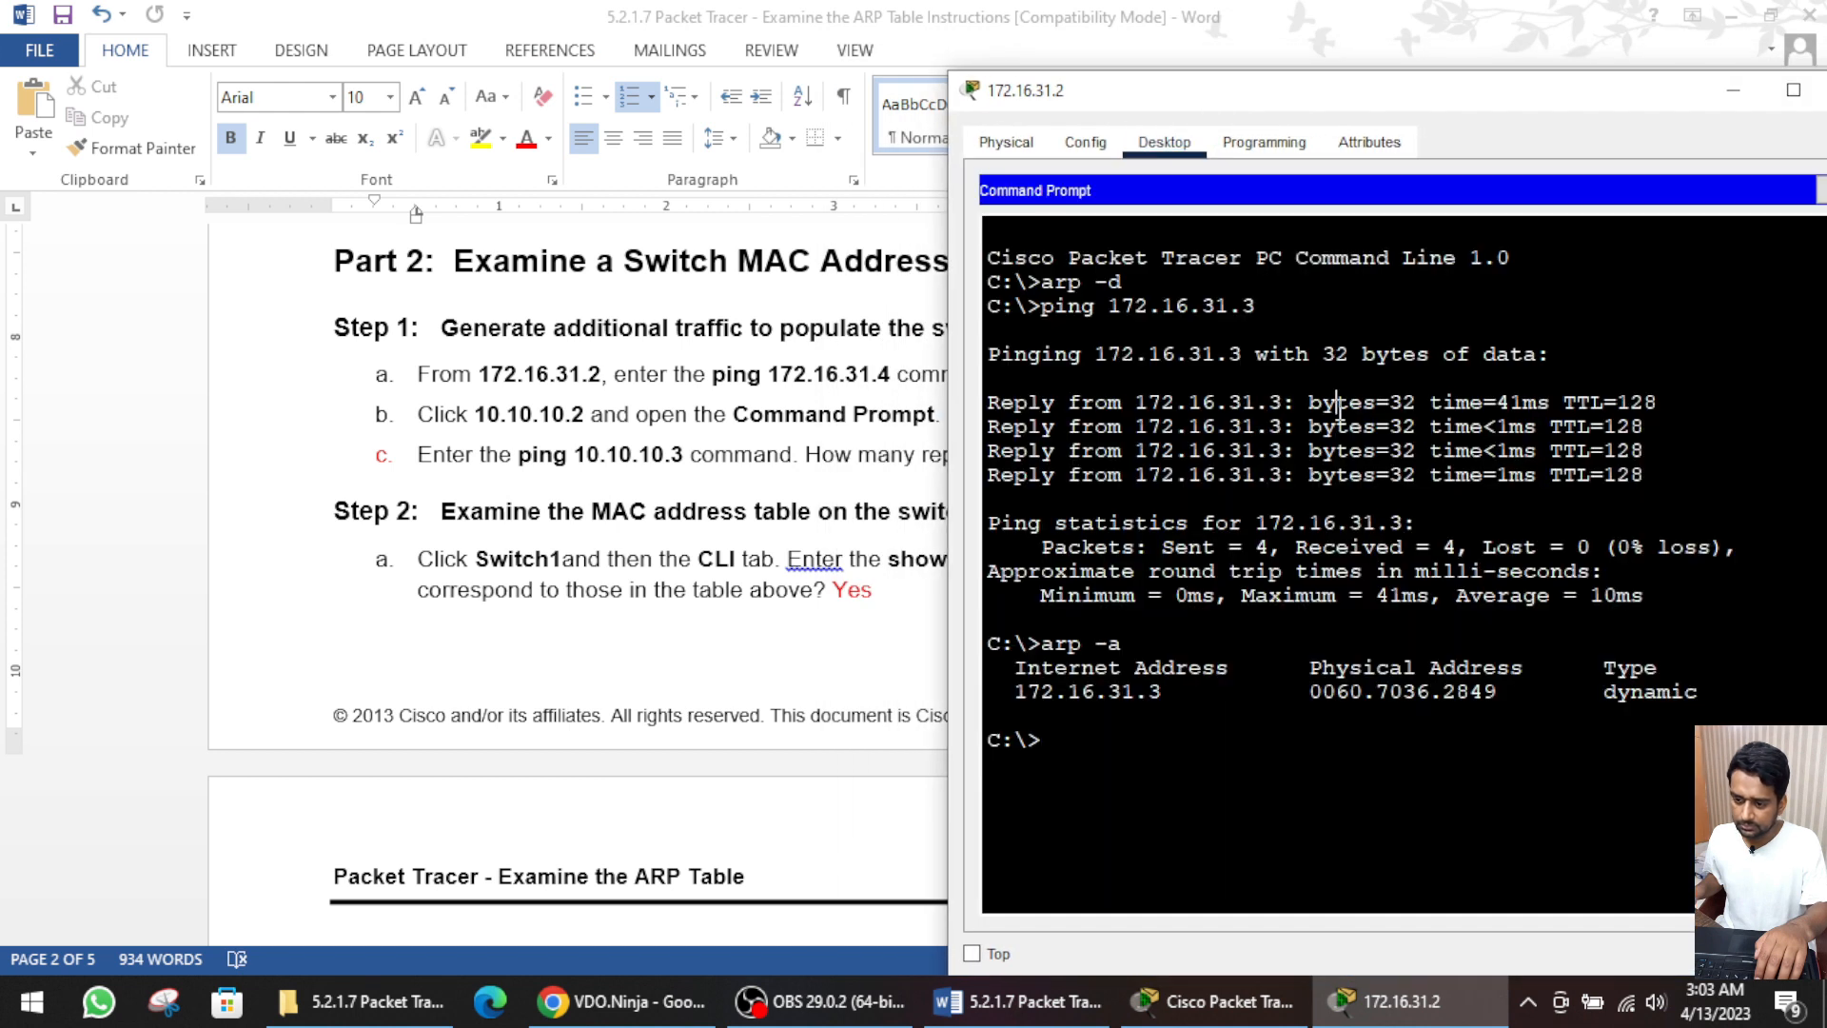
- Run ping 172.16.31.4 from the Command Prompt of 172.16.31.2
type("ping 172.16")
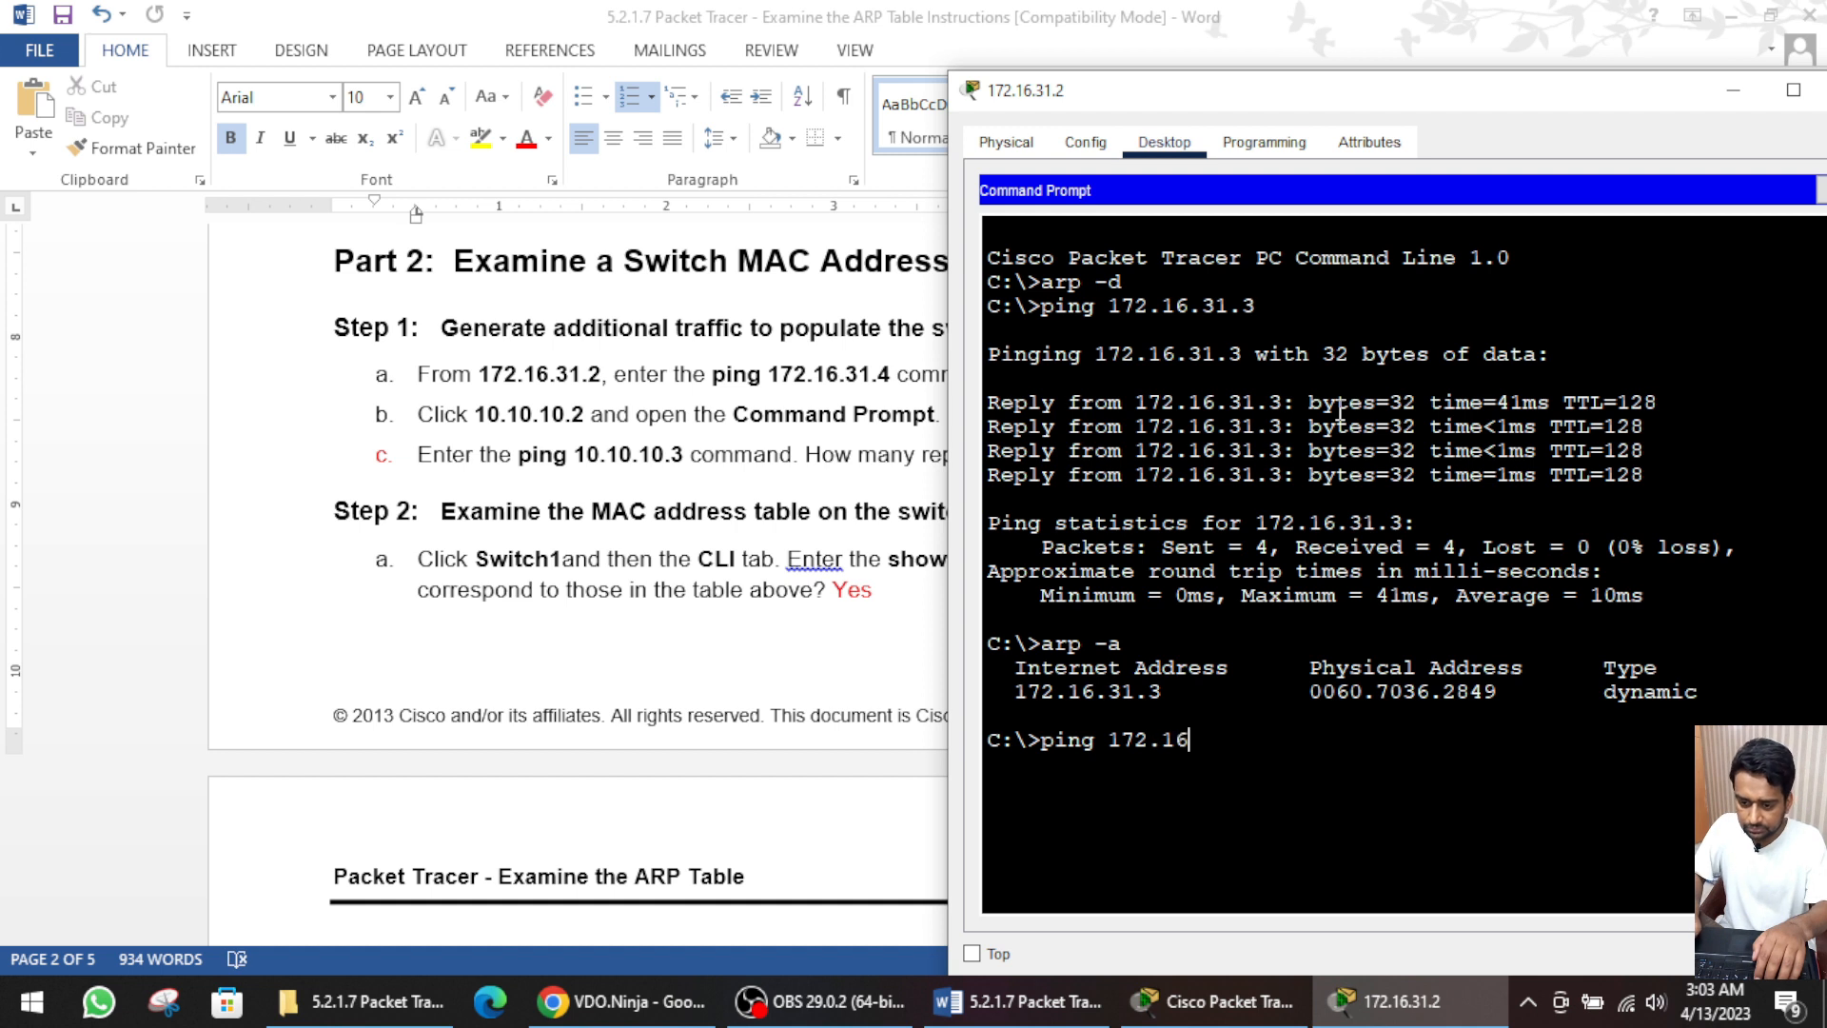
type(".31.4")
key("Return")
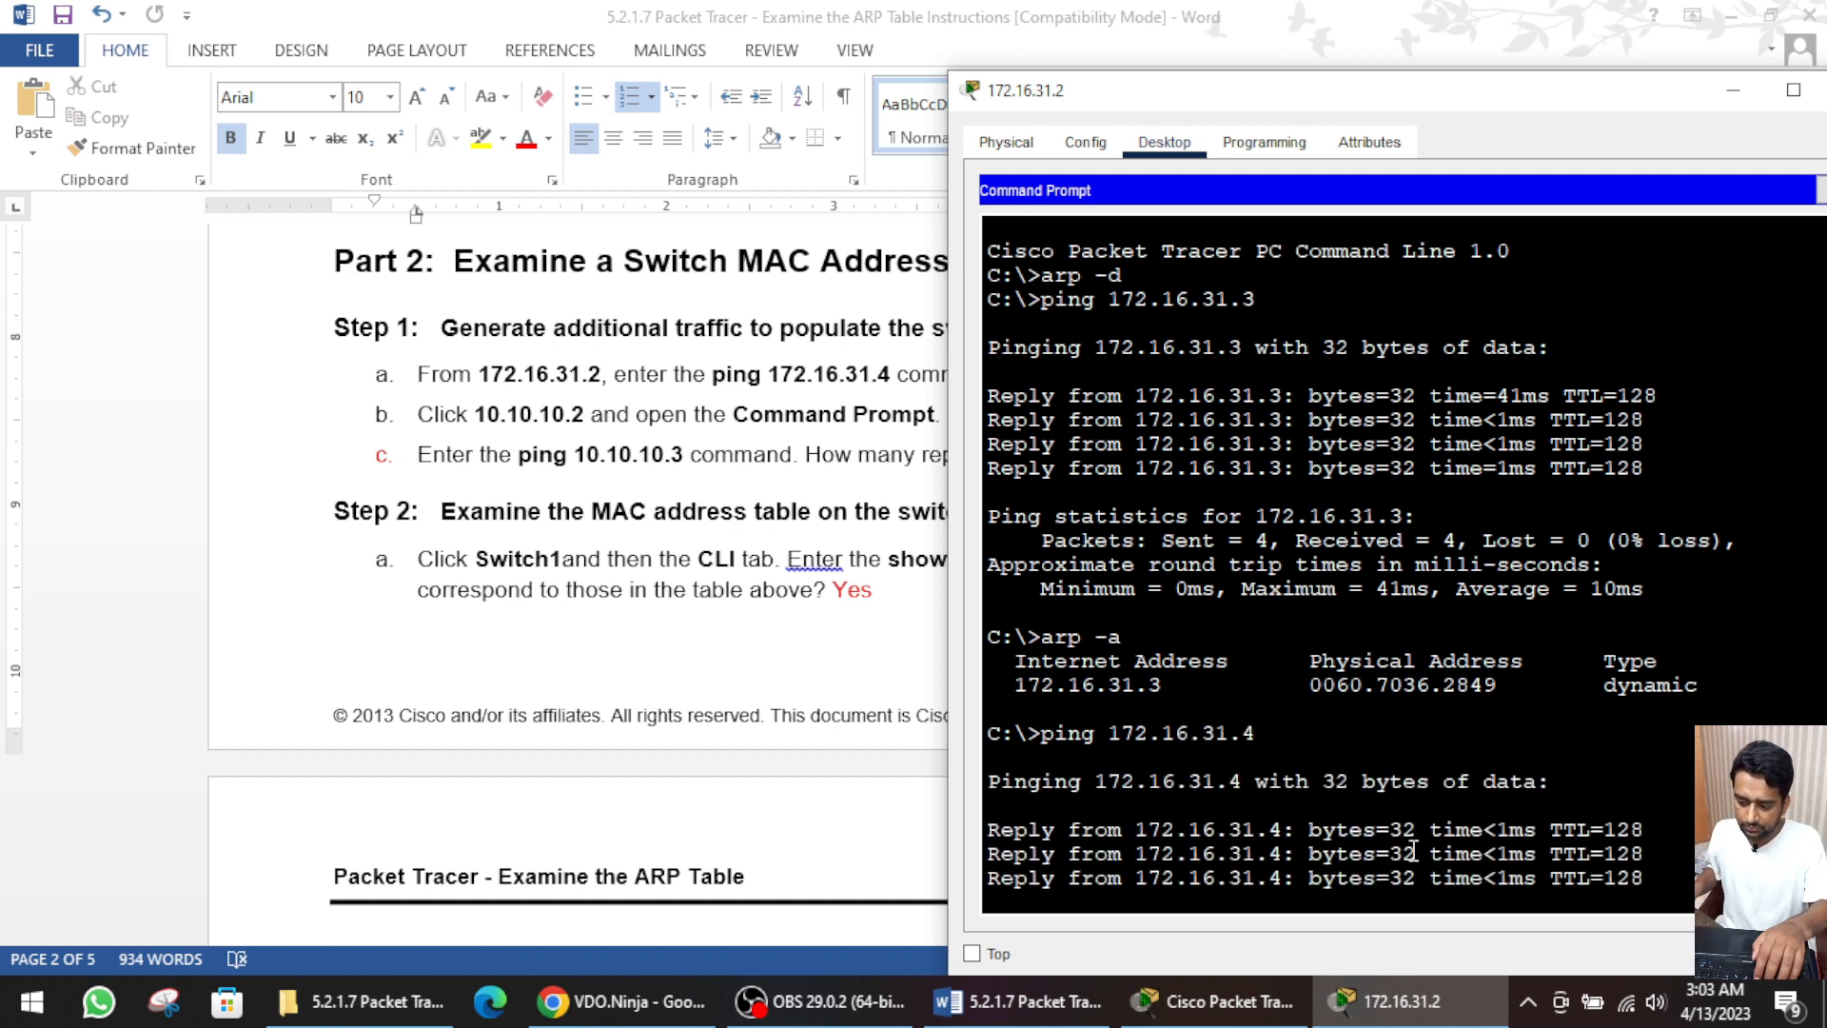
- Check Step 1b in Word, switch to Packet Tracer and open laptop 10.10.10.2 from the topology
left_click(577, 461)
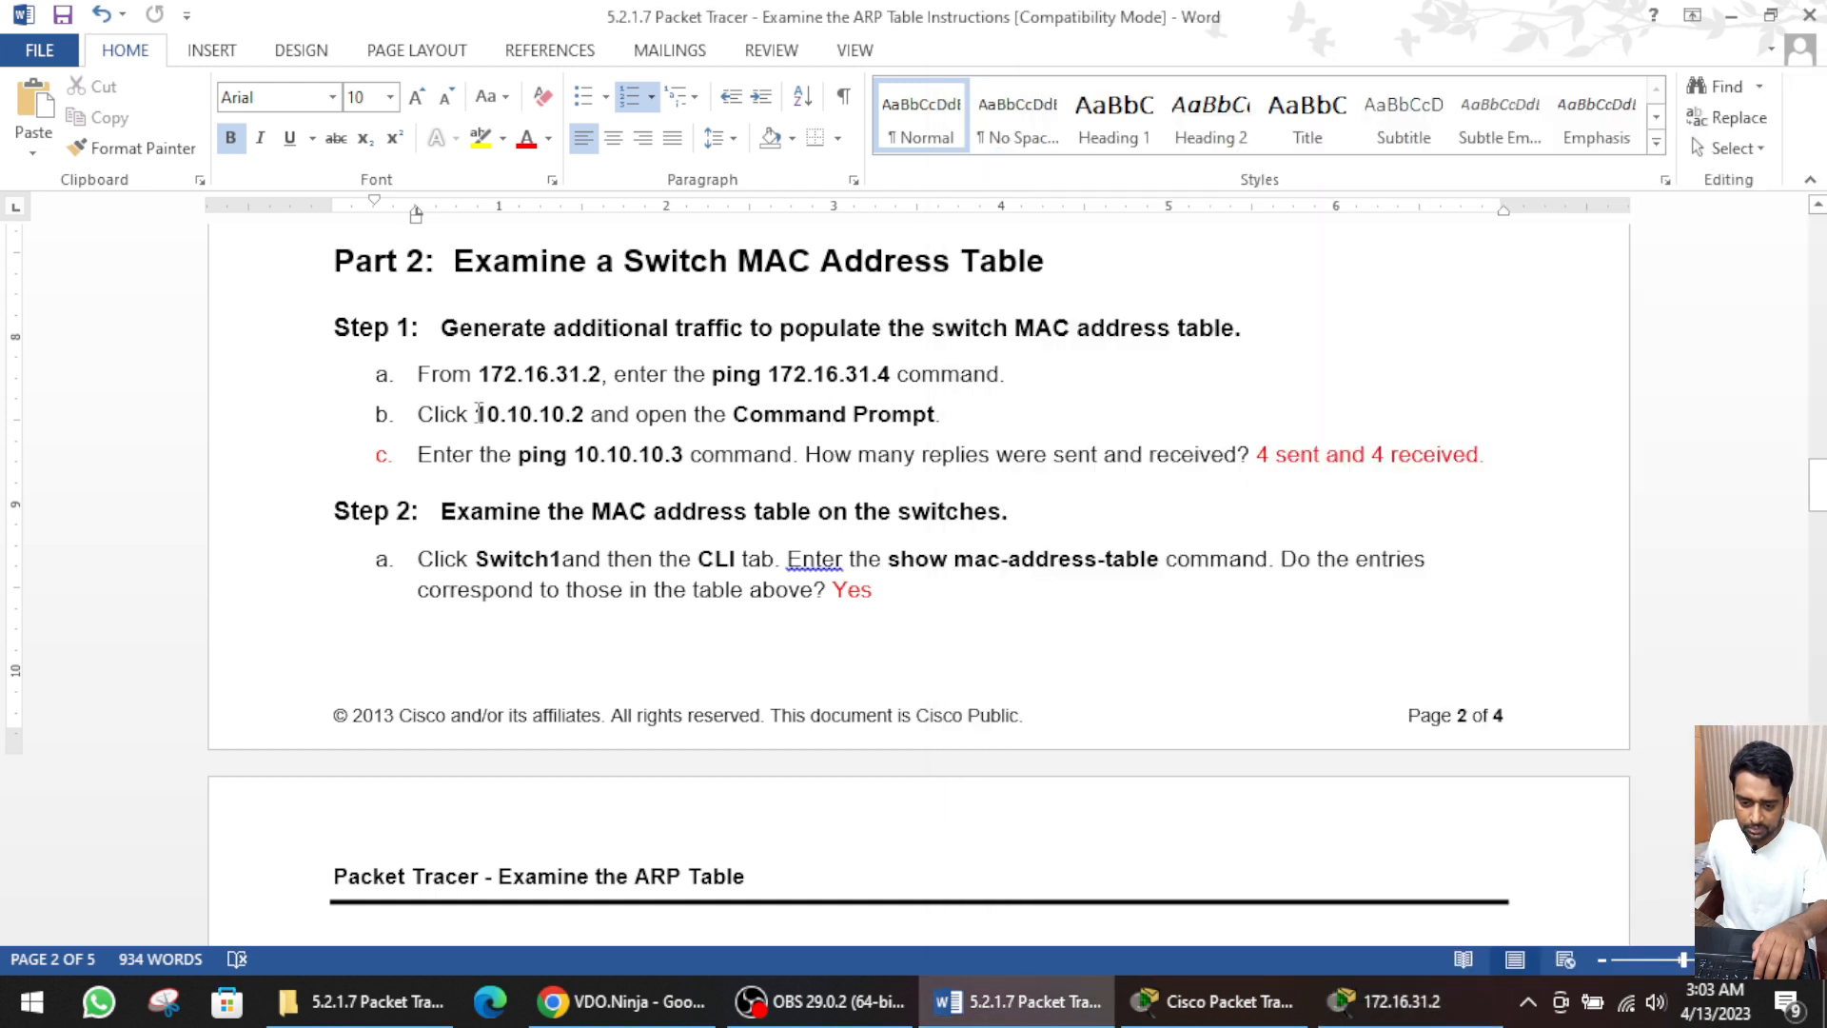
left_click_drag(478, 414, 587, 407)
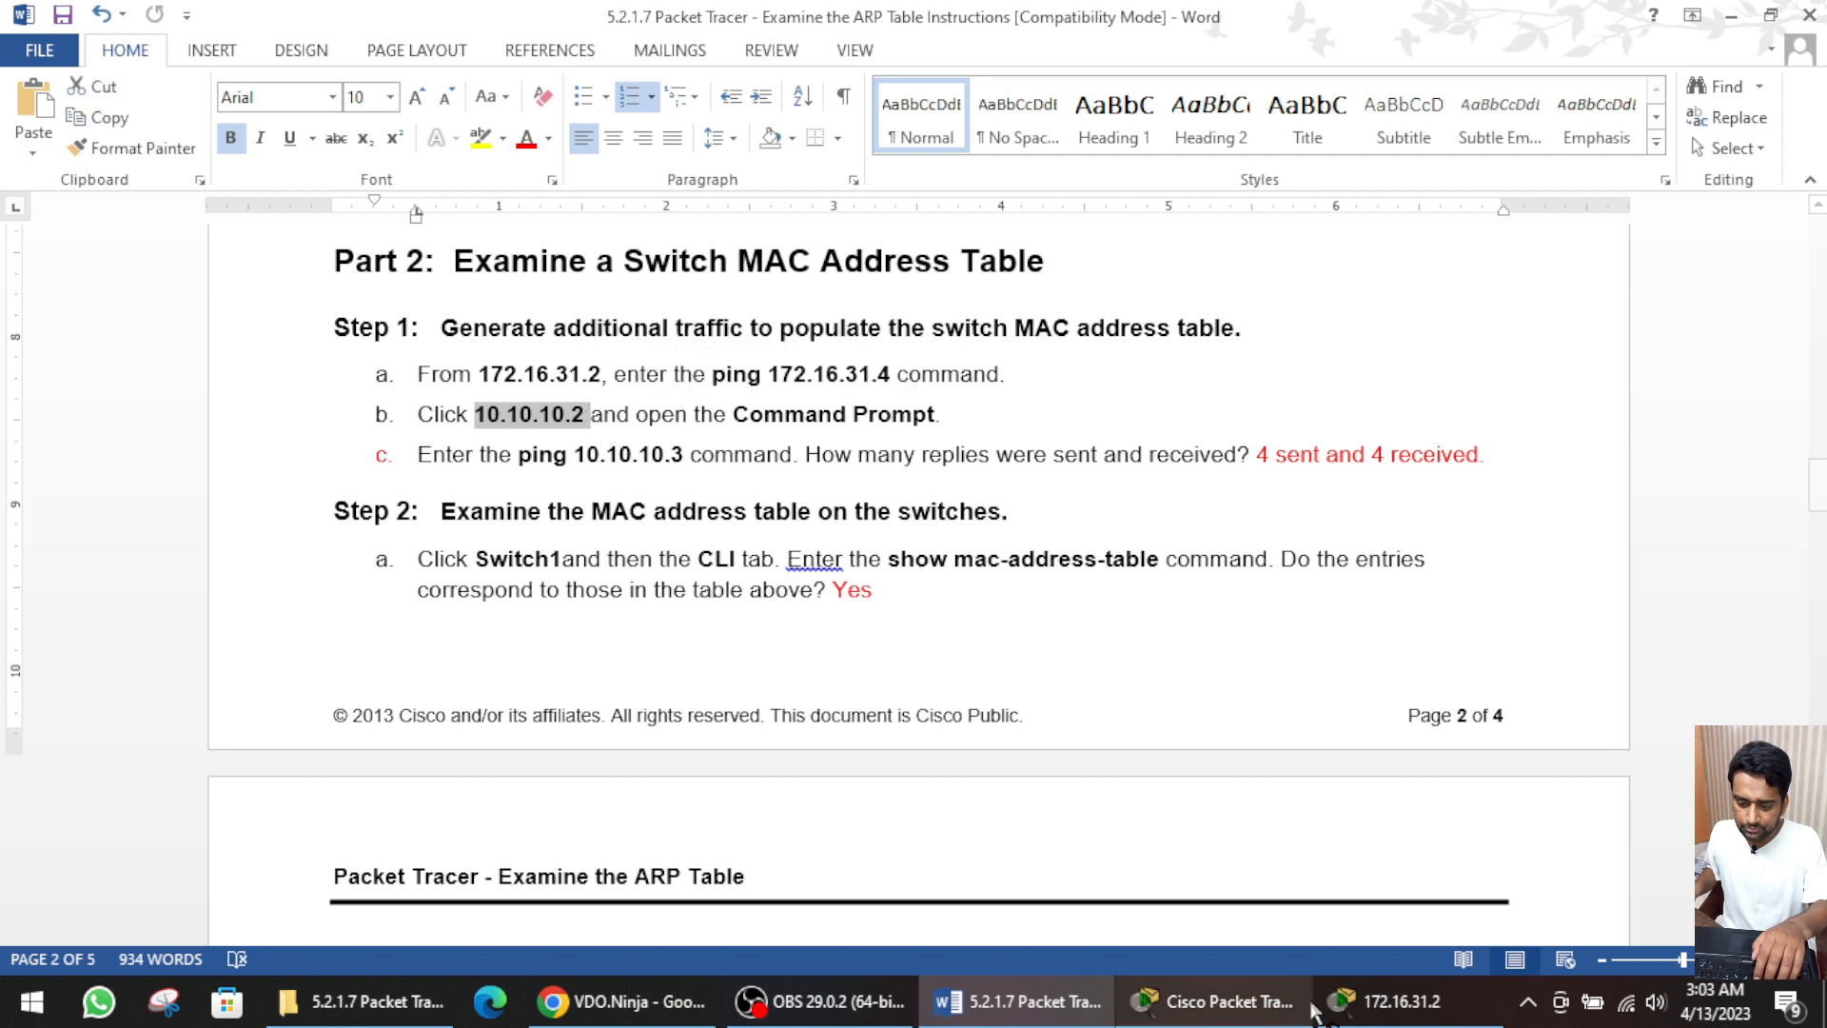
left_click(1213, 1001)
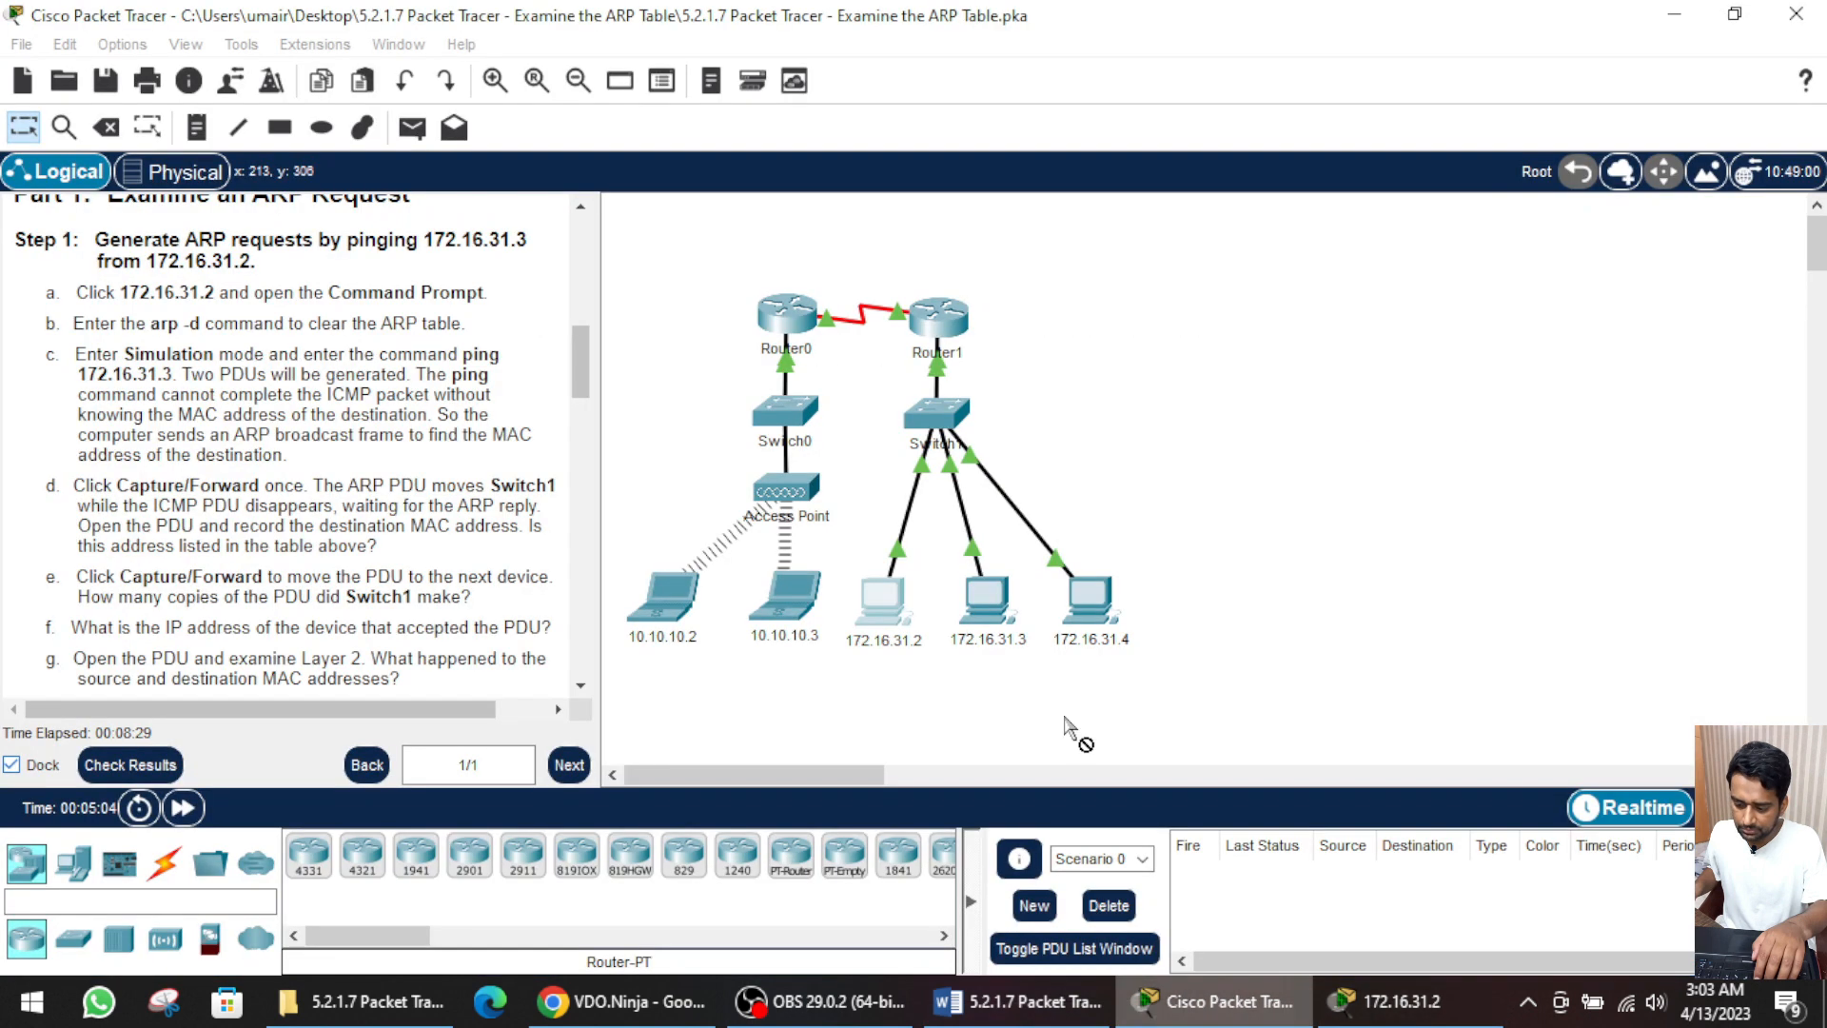
left_click(670, 597)
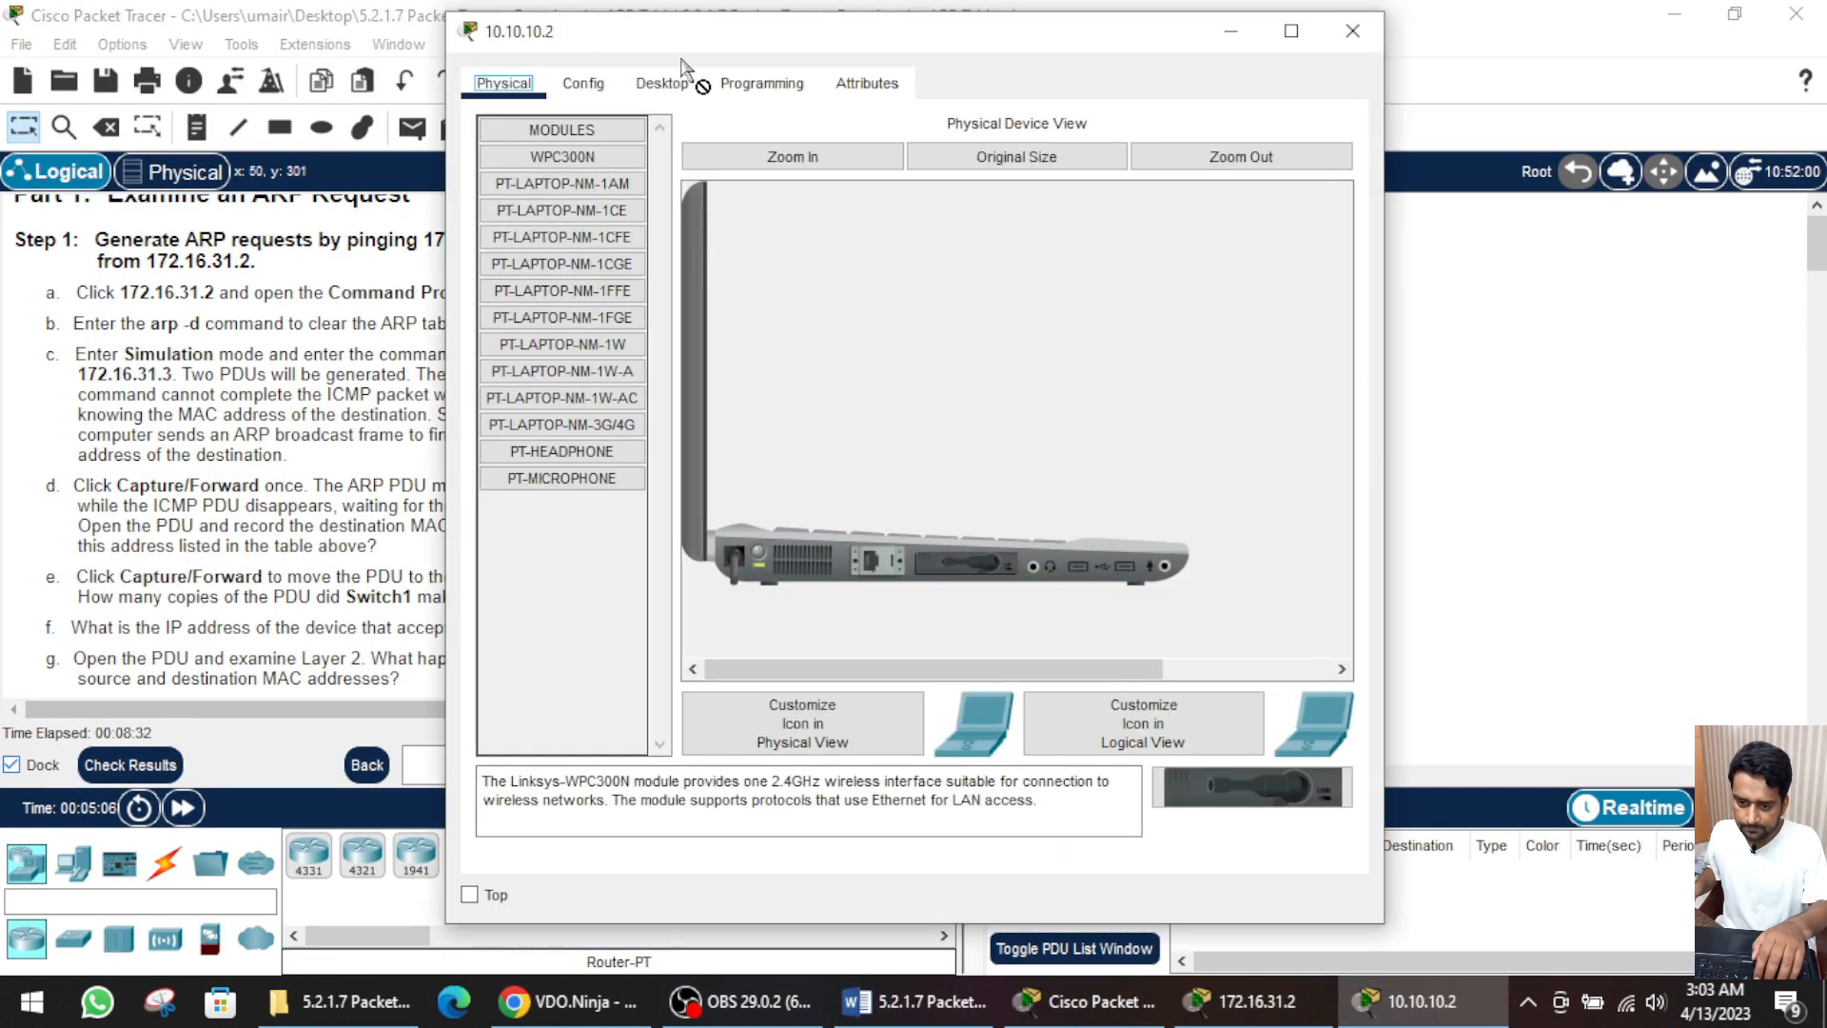
left_click_drag(717, 11, 780, 57)
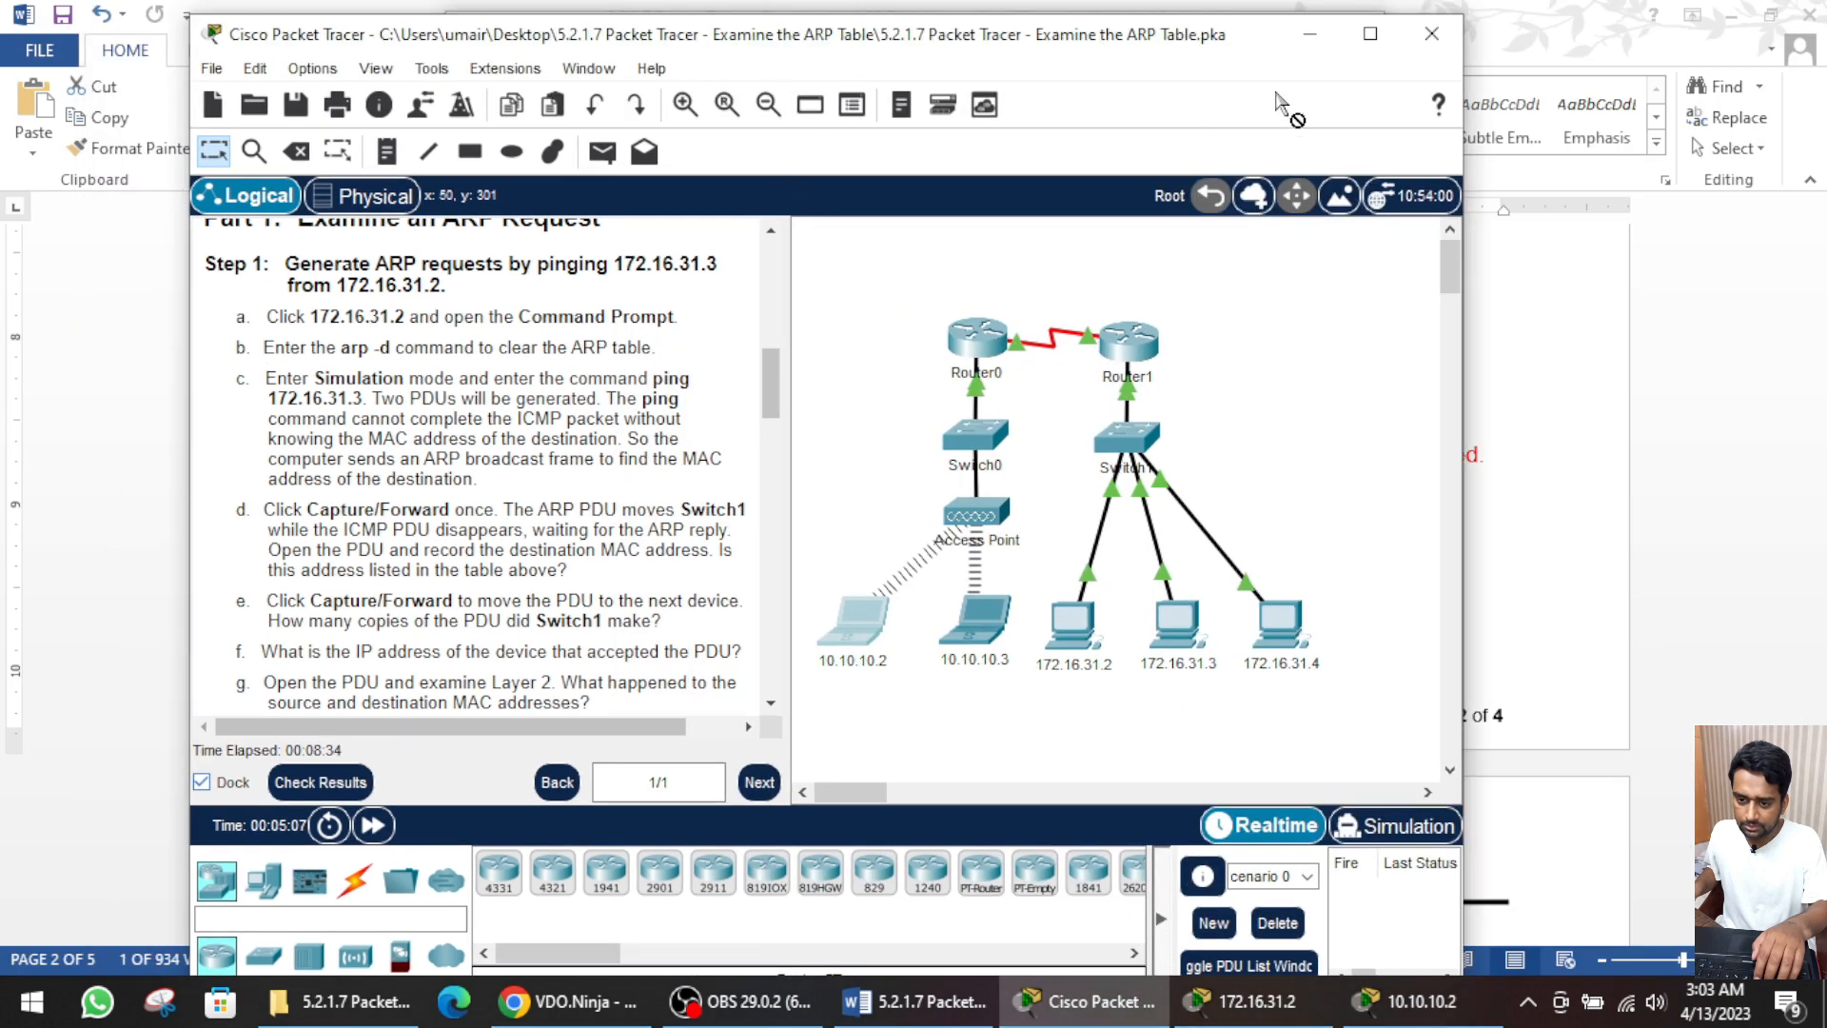
left_click(1369, 40)
left_click(1408, 1001)
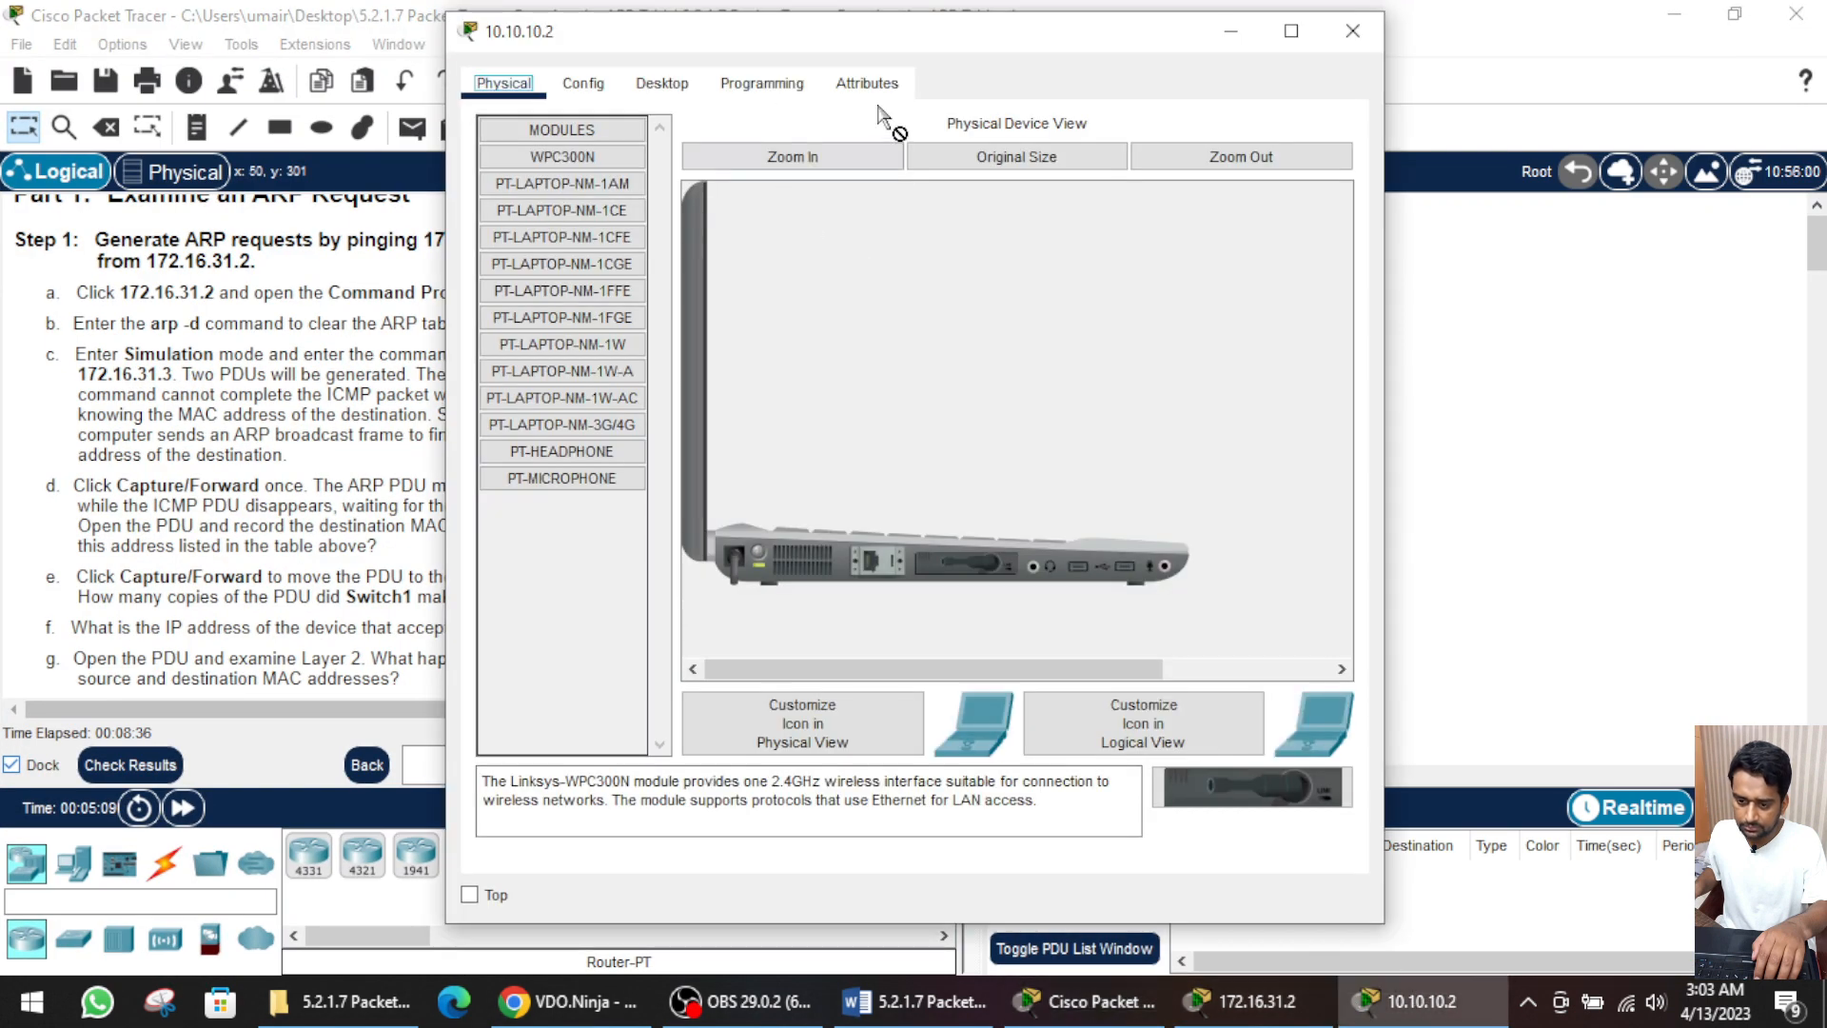
- Move the 10.10.10.2 window aside and open its Command Prompt from the desktop applications
left_click_drag(680, 42, 1113, 82)
left_click(1169, 133)
left_click(1444, 259)
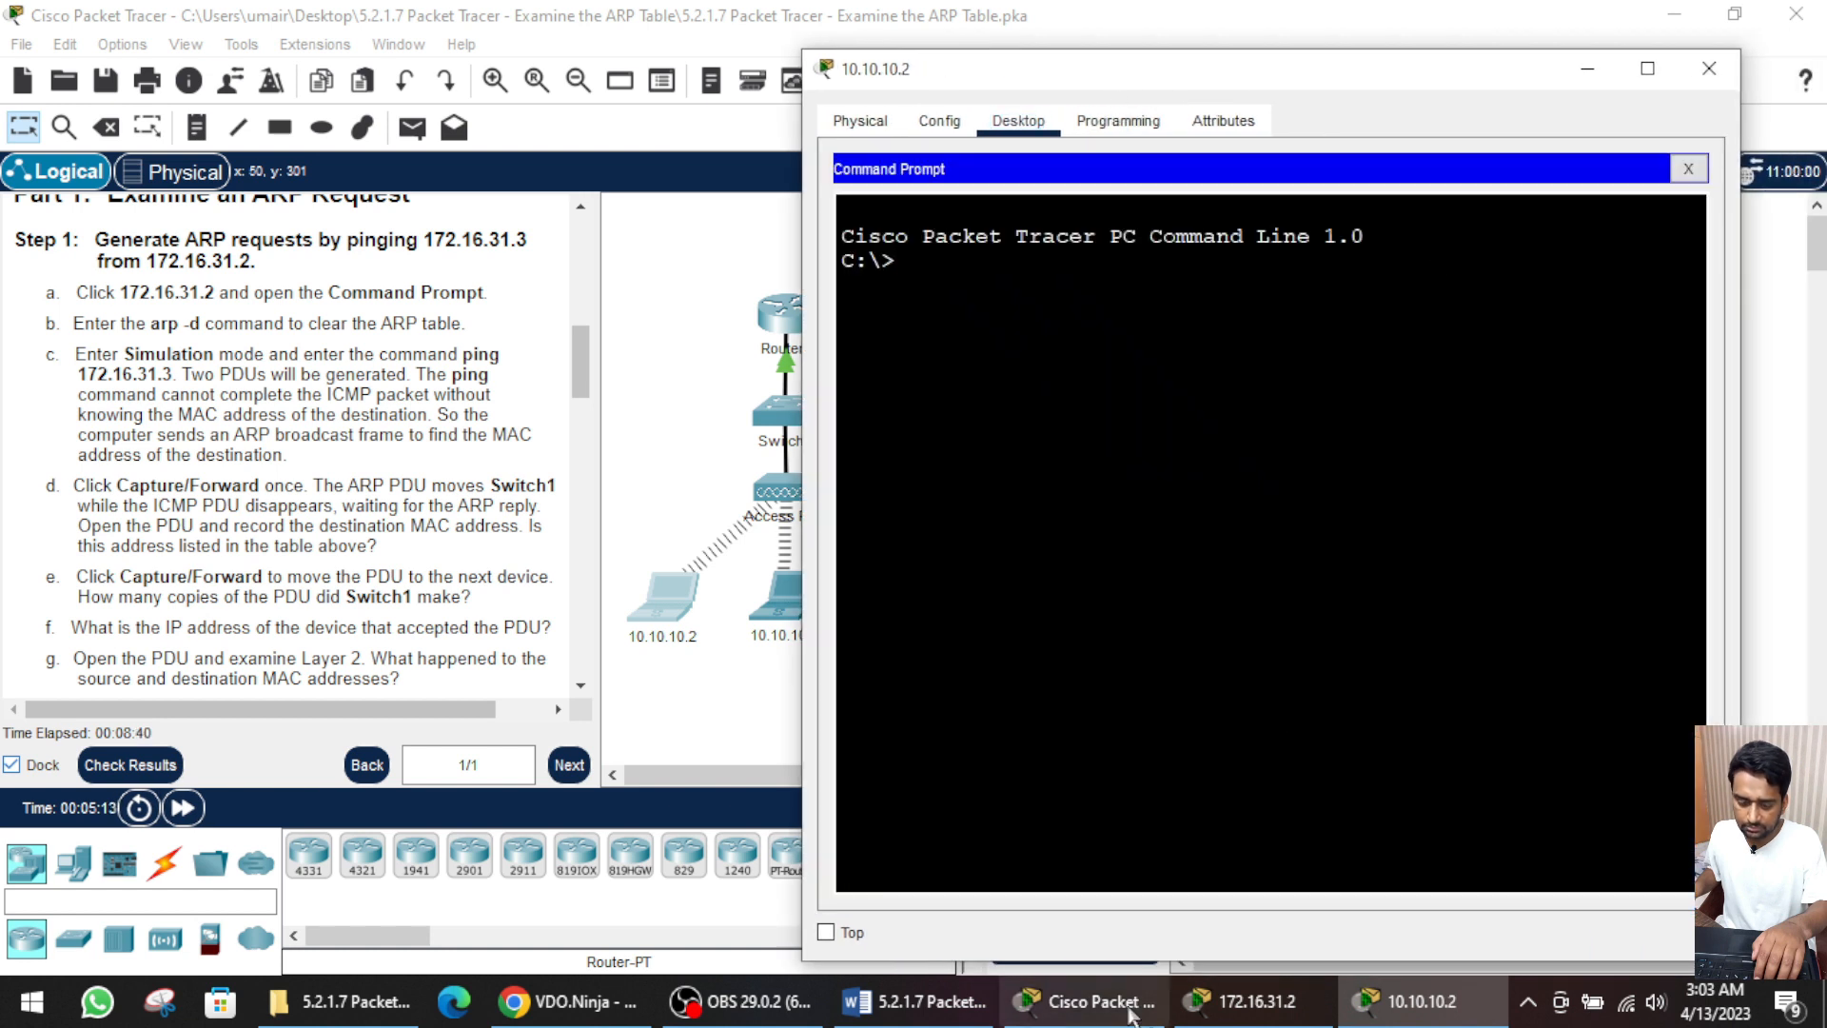
- Examine Step 1c in Word for the address to ping from 10.10.10.2
left_click(914, 1001)
left_click(734, 415)
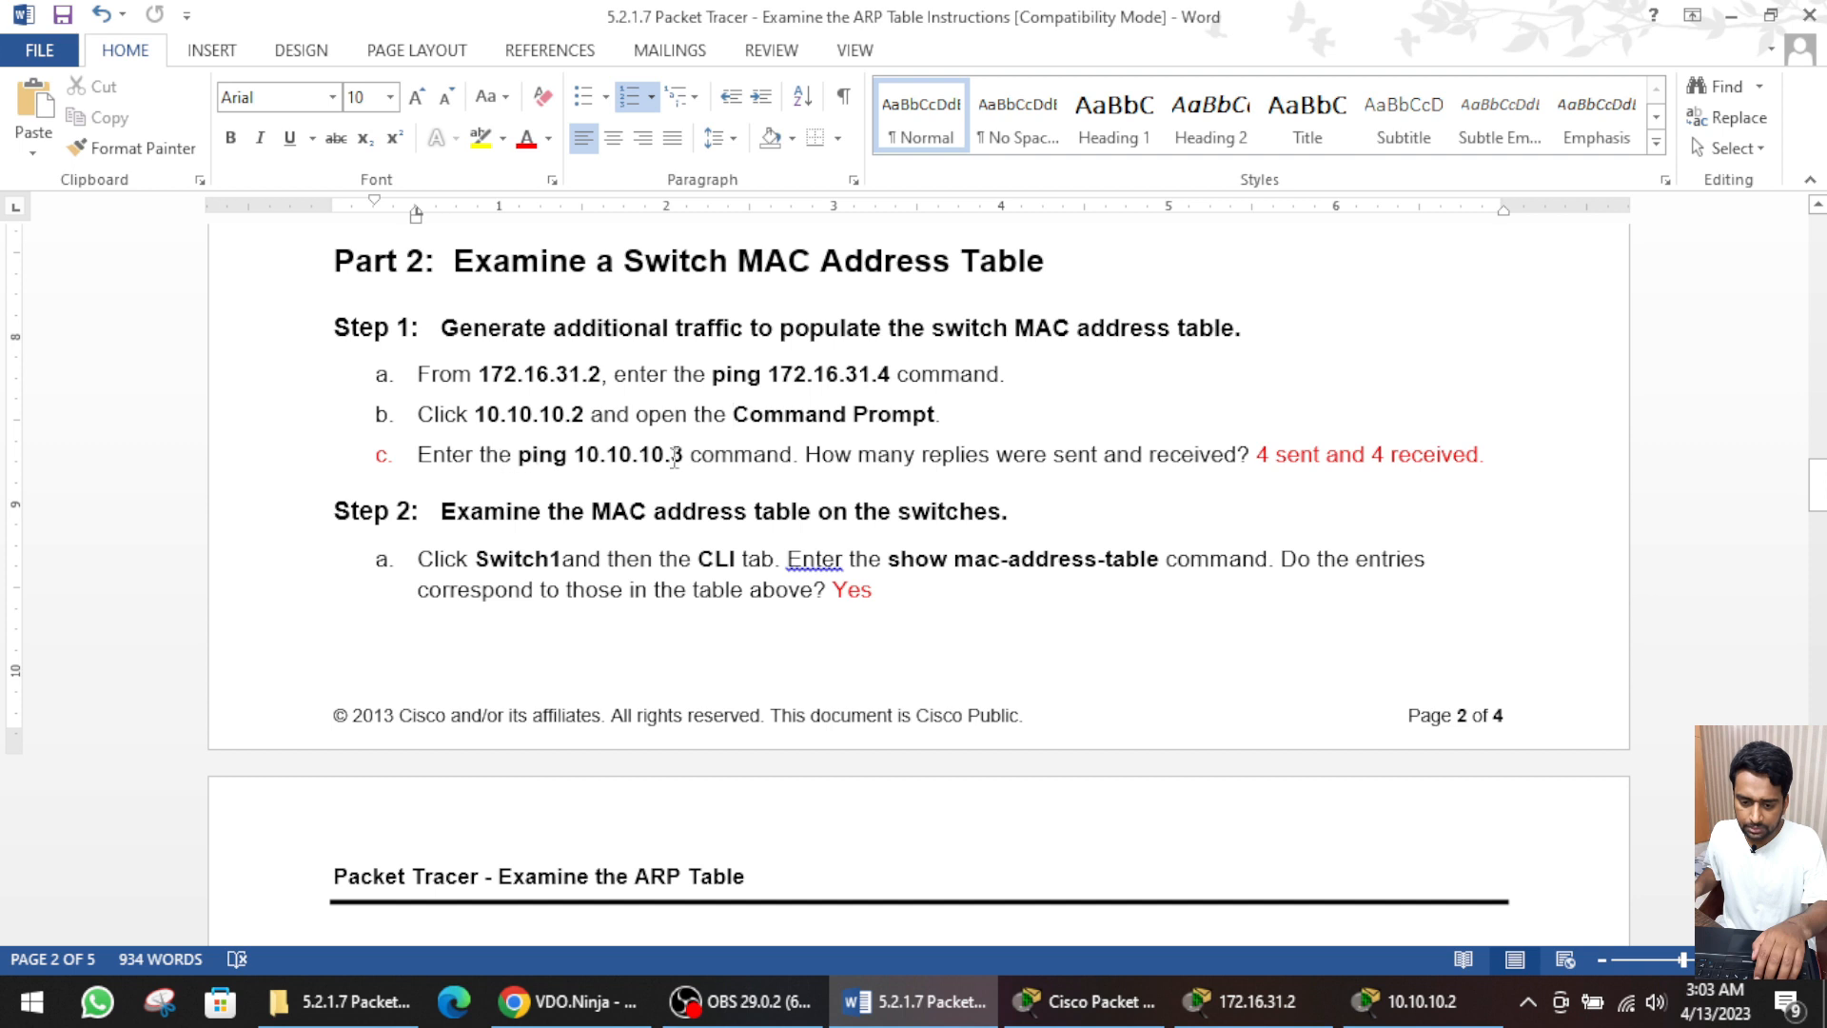
left_click_drag(682, 455, 638, 455)
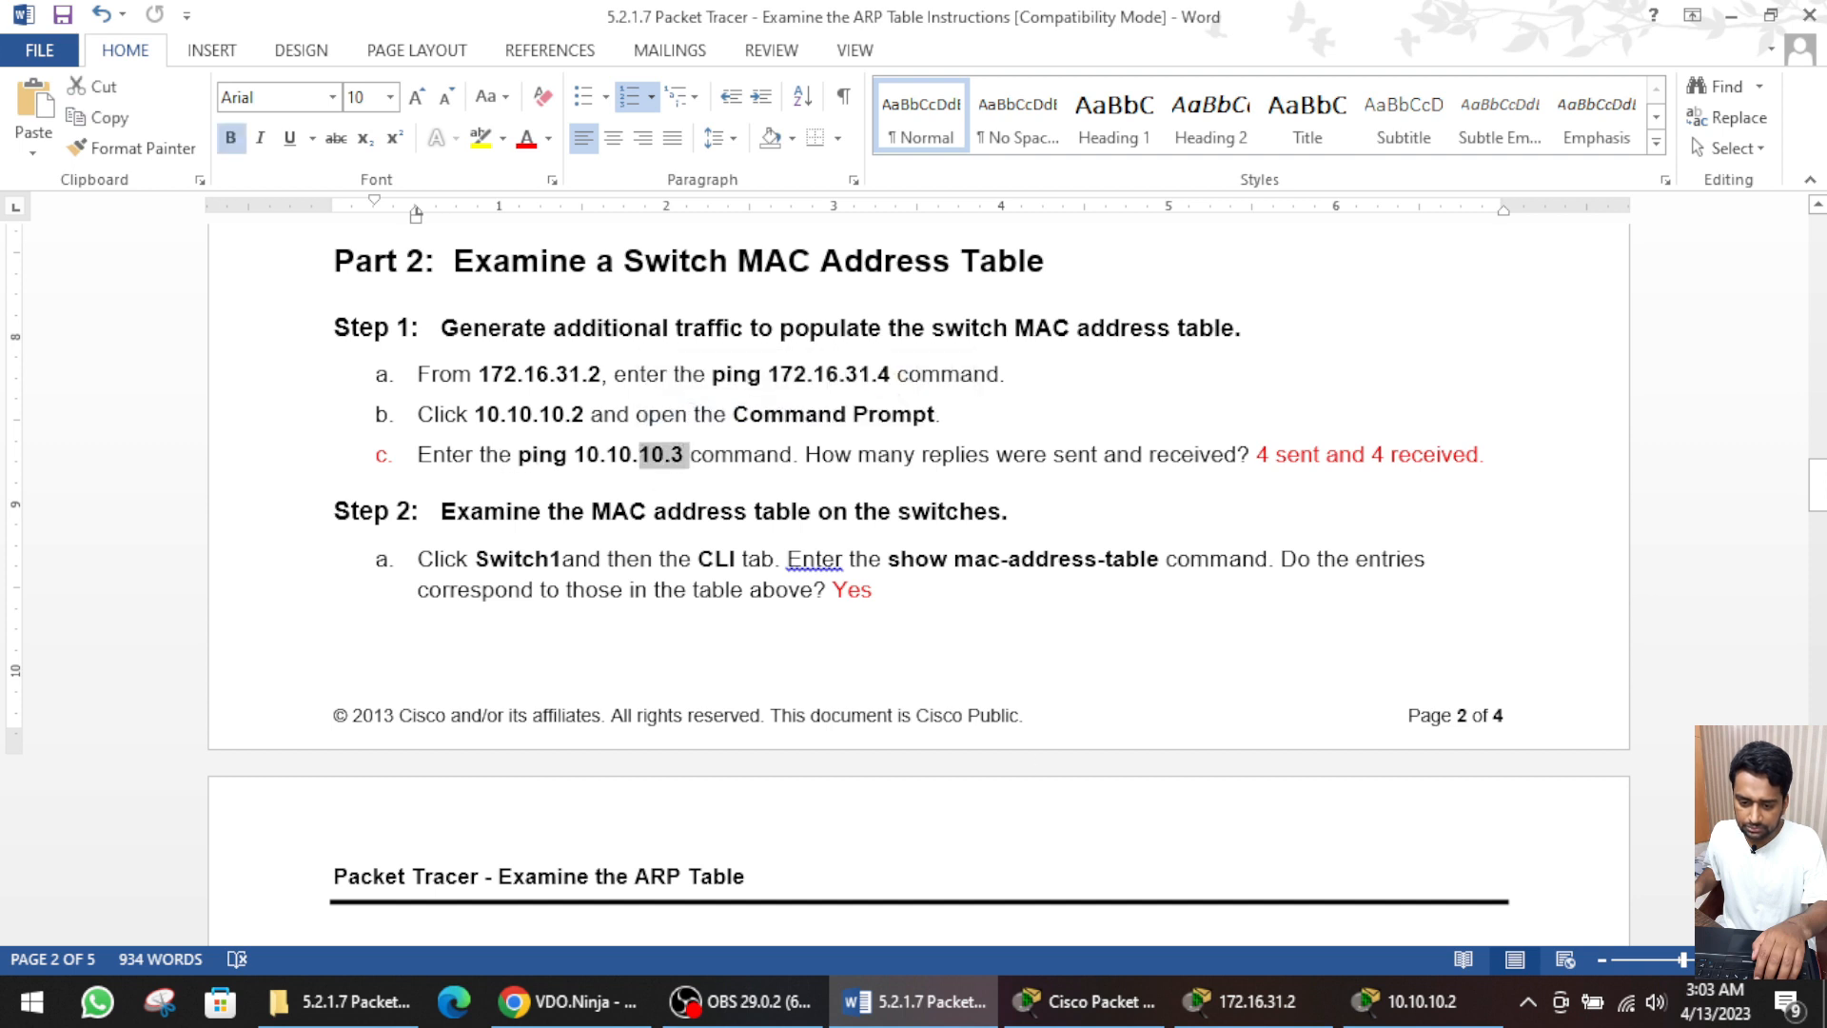
- Return to the Command Prompt of 10.10.10.2 and run ping 10.10.10.3
left_click(1380, 999)
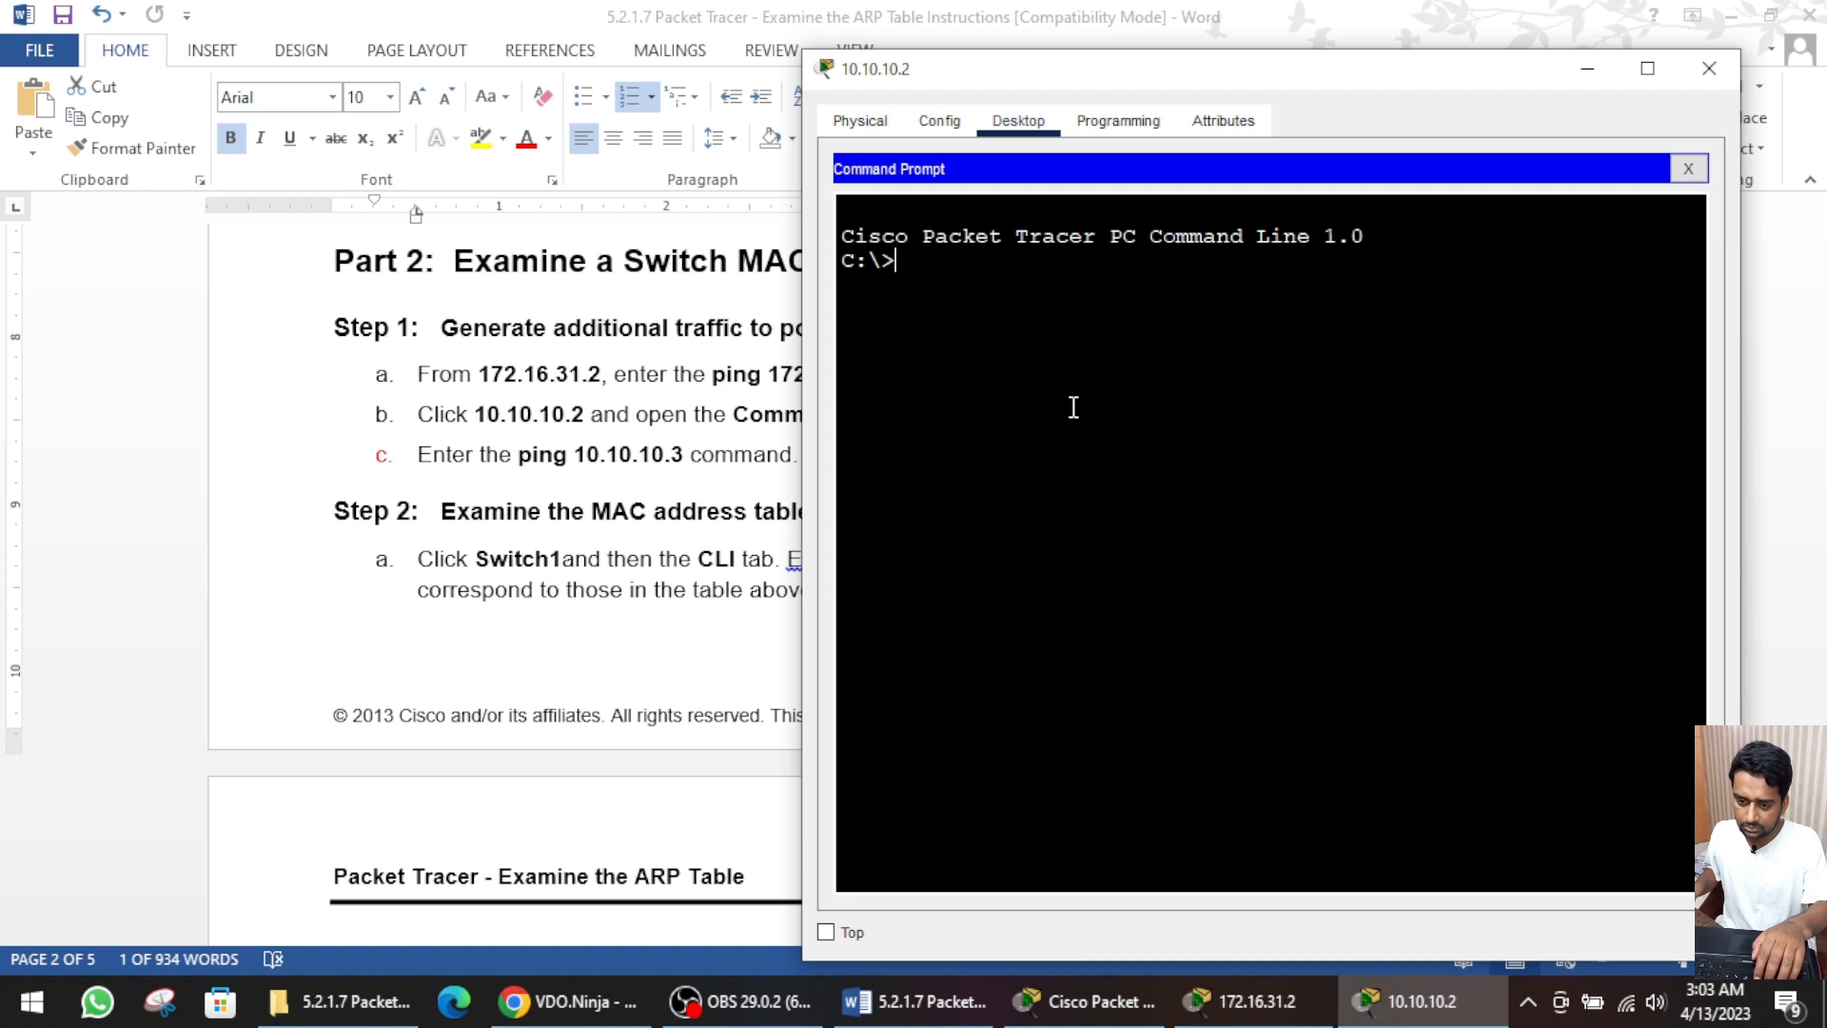
type("ping")
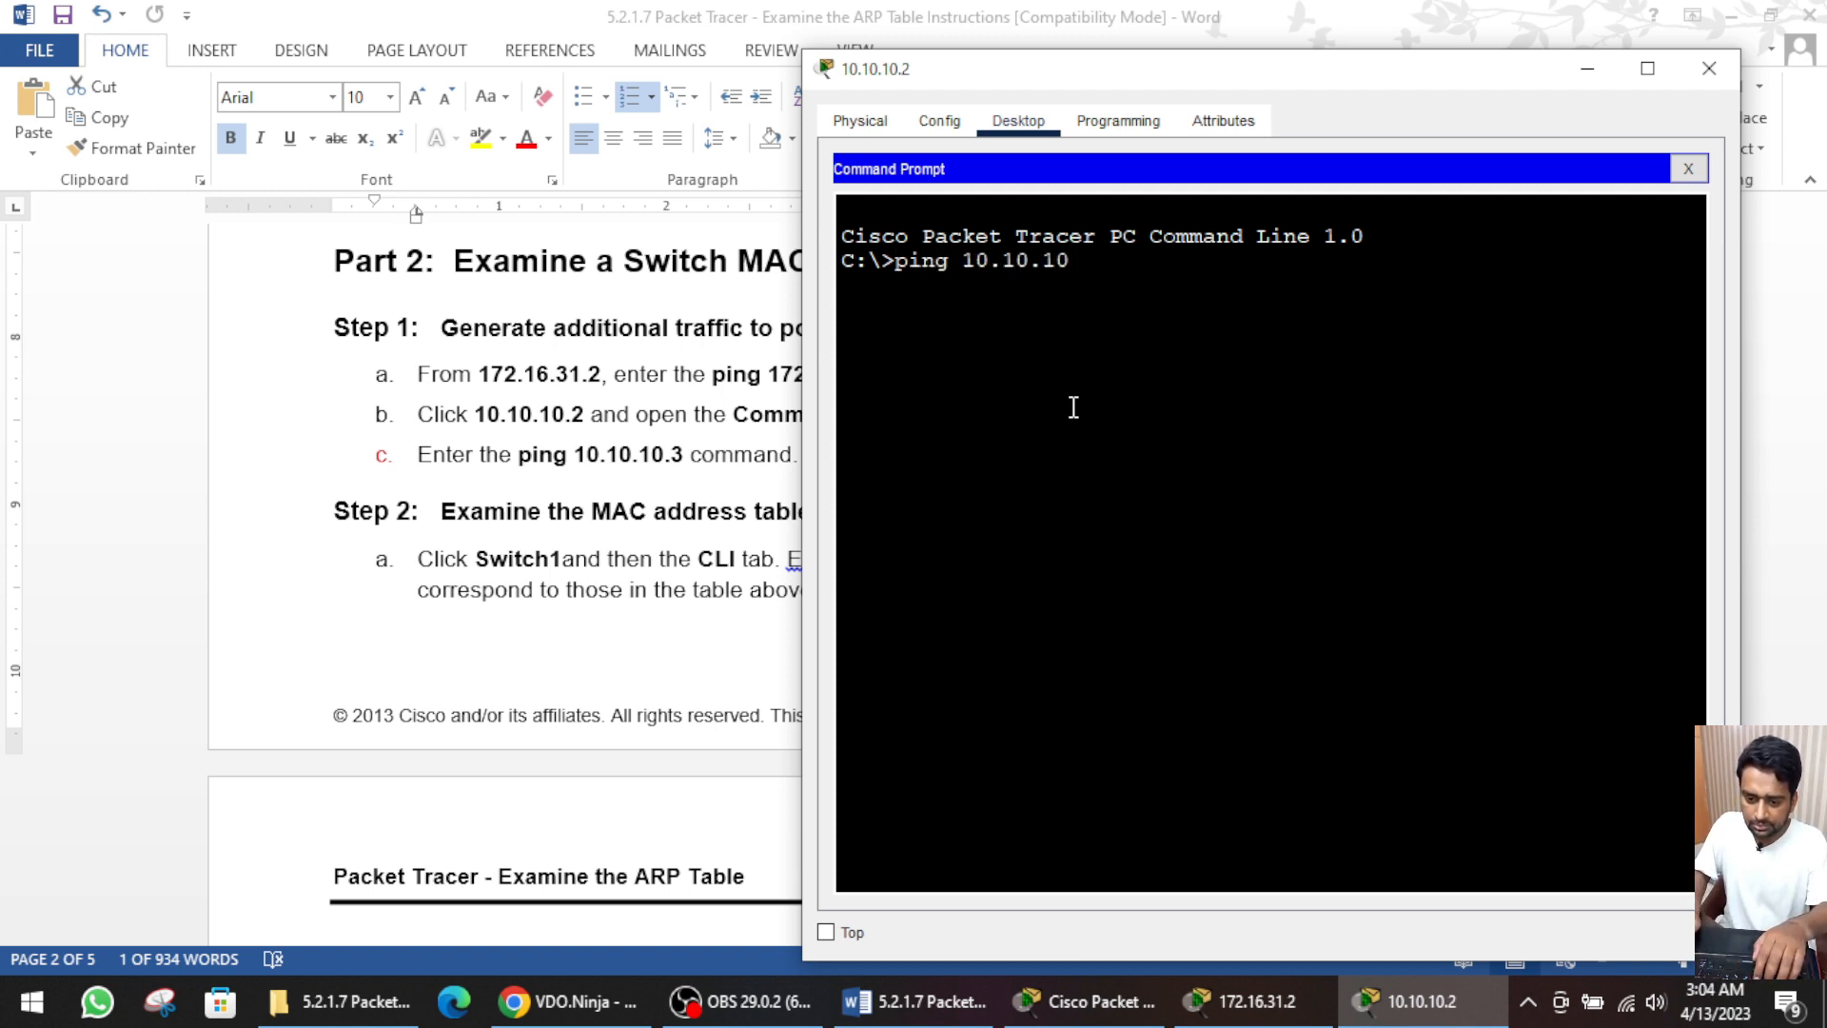
type(" 10.10.10.3")
key("Return")
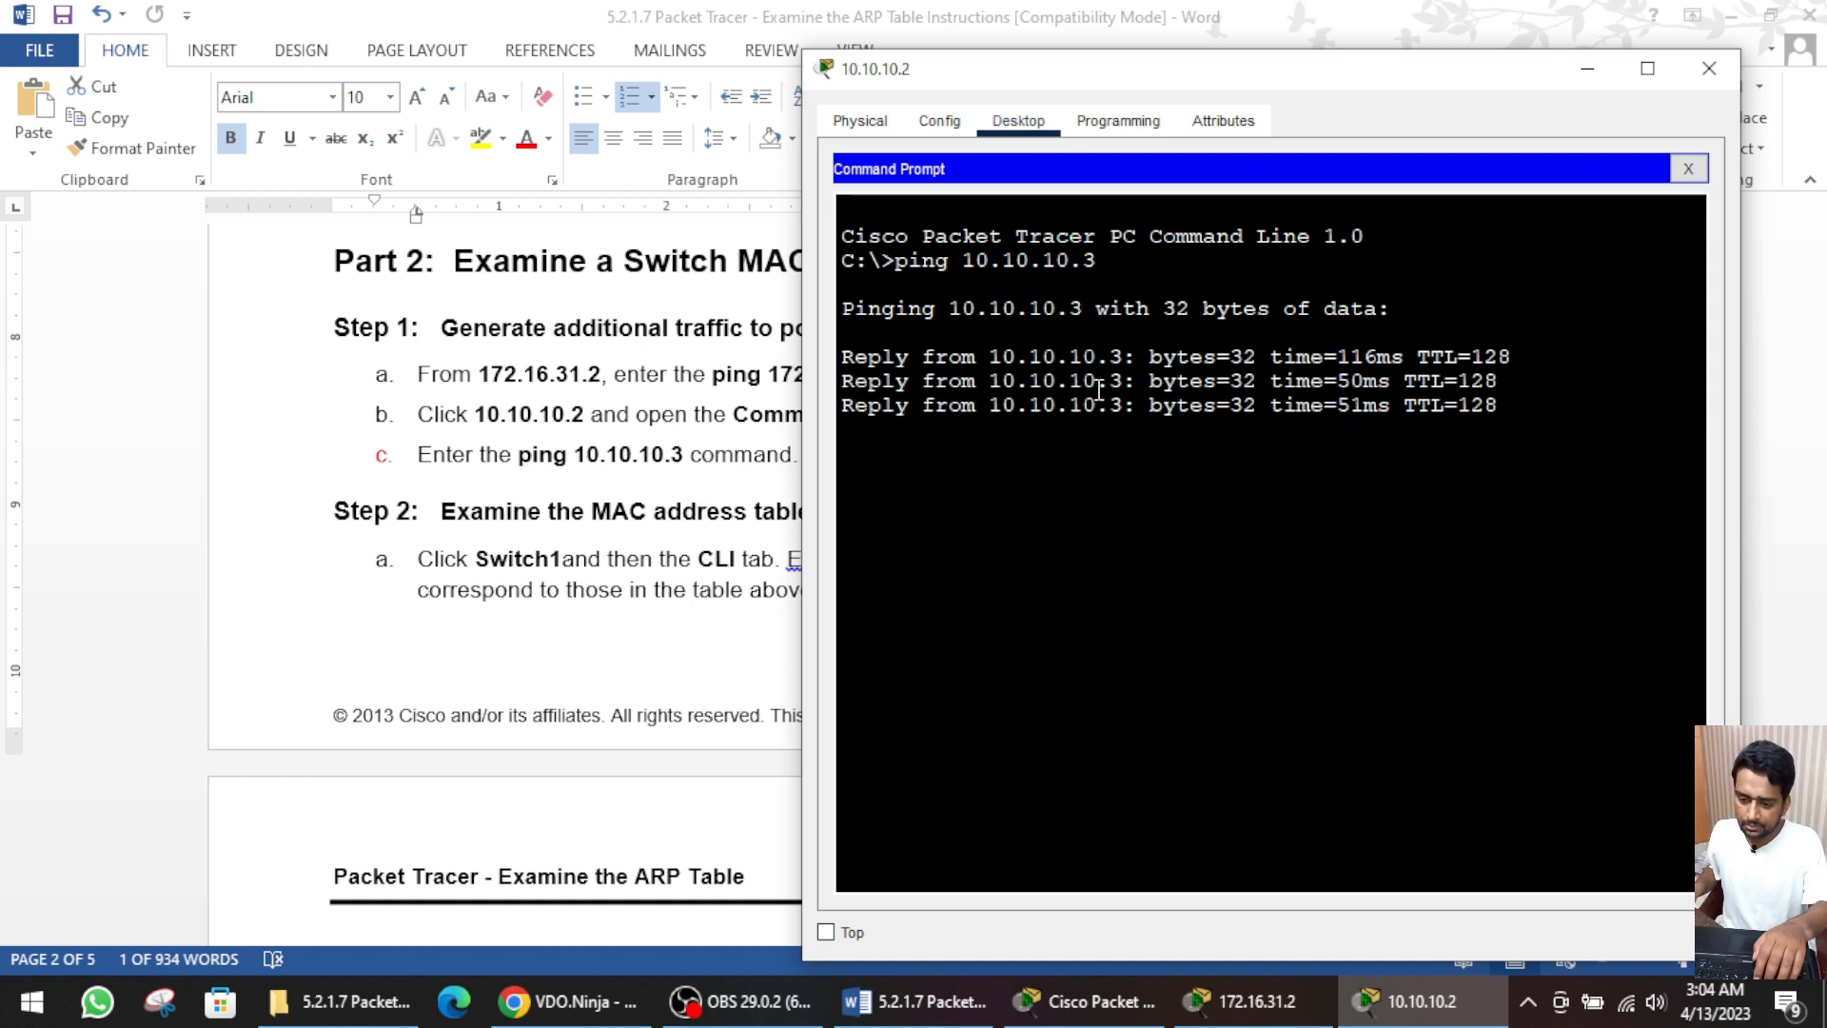
- Compare the 10.10.10.3 ping output with the instructions, examining the replies and the sent, received and lost packet statistics
left_click_drag(895, 69, 851, 517)
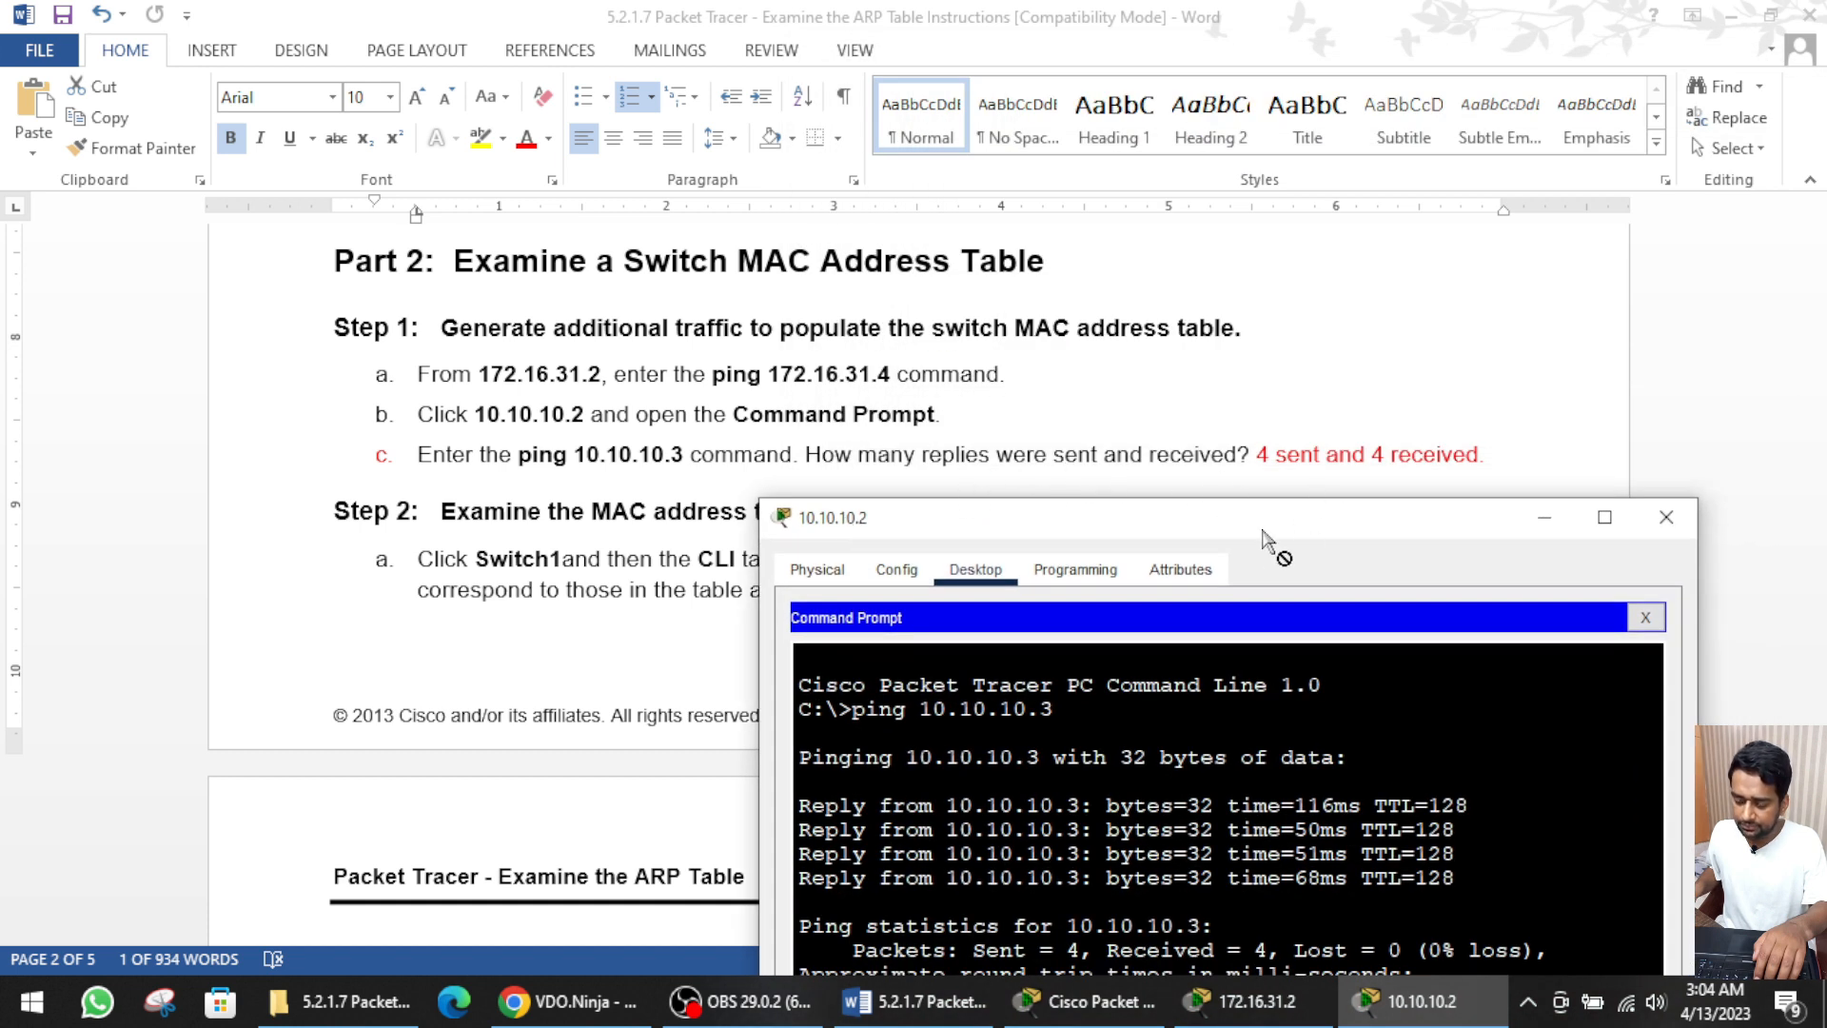
left_click_drag(1247, 508, 911, 79)
left_click_drag(738, 367, 756, 435)
left_click(731, 435)
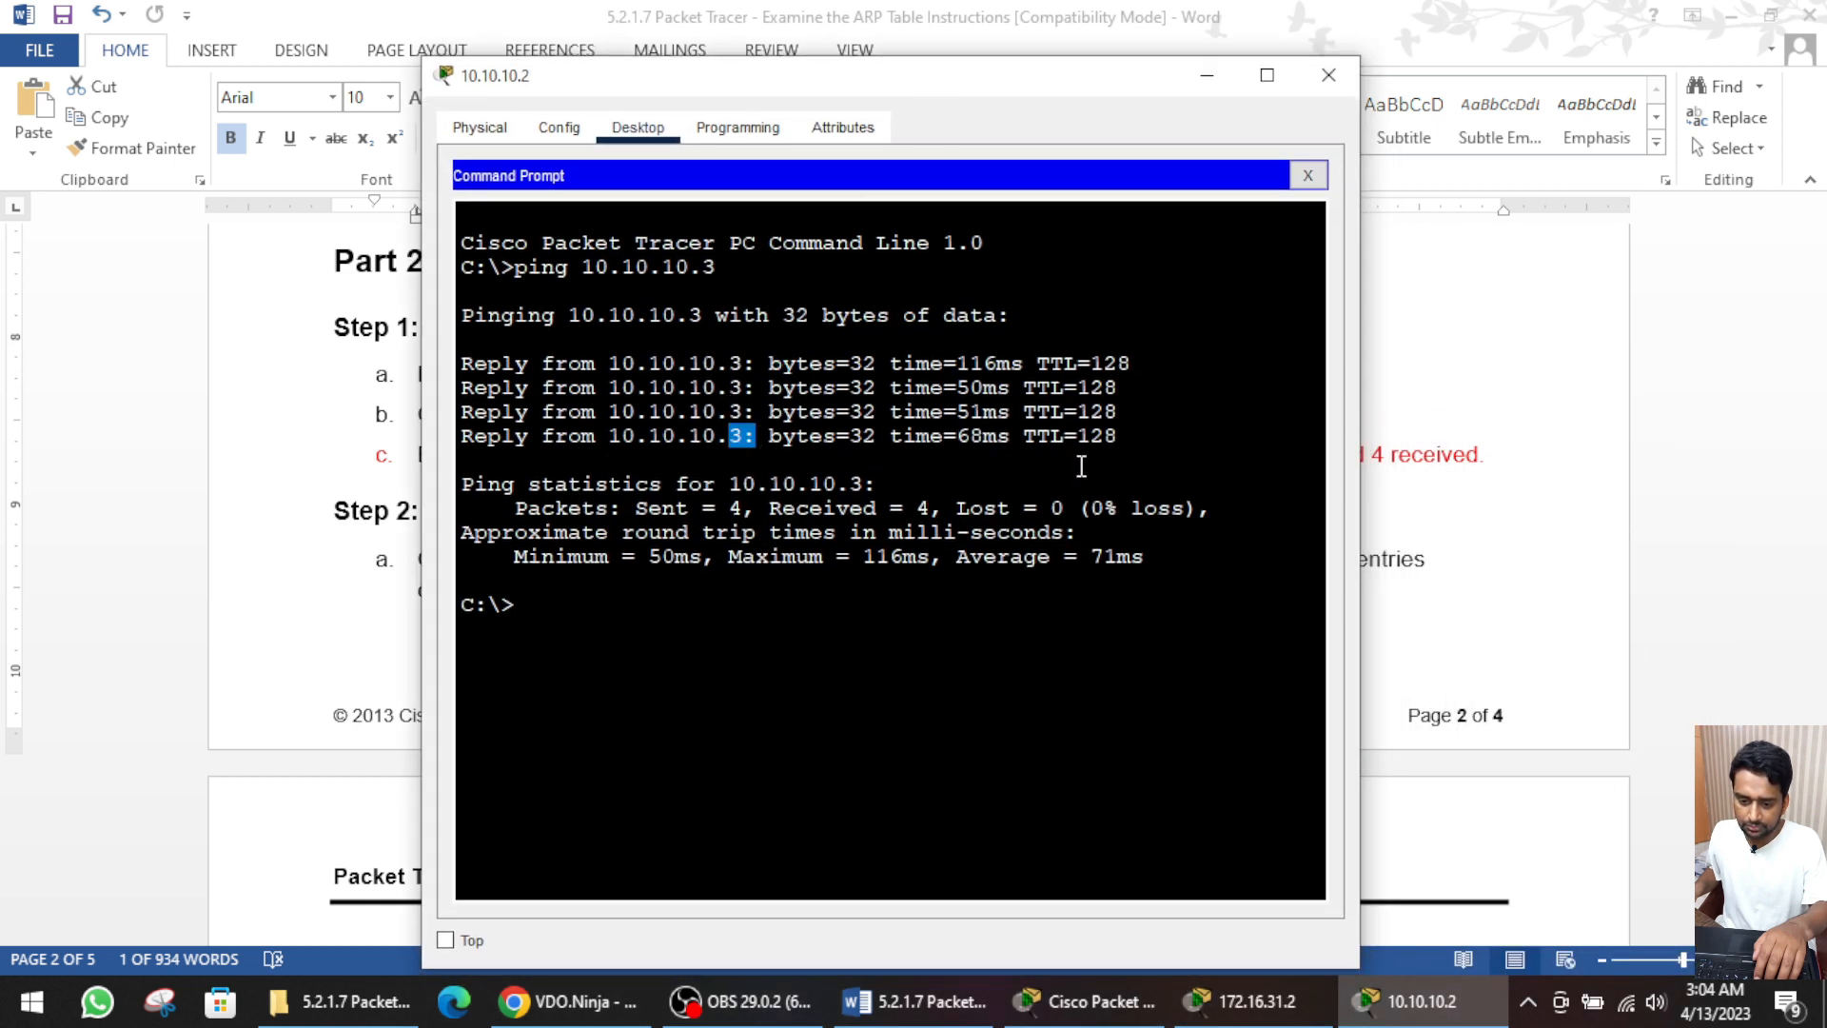
left_click_drag(1112, 439, 748, 338)
left_click(728, 487)
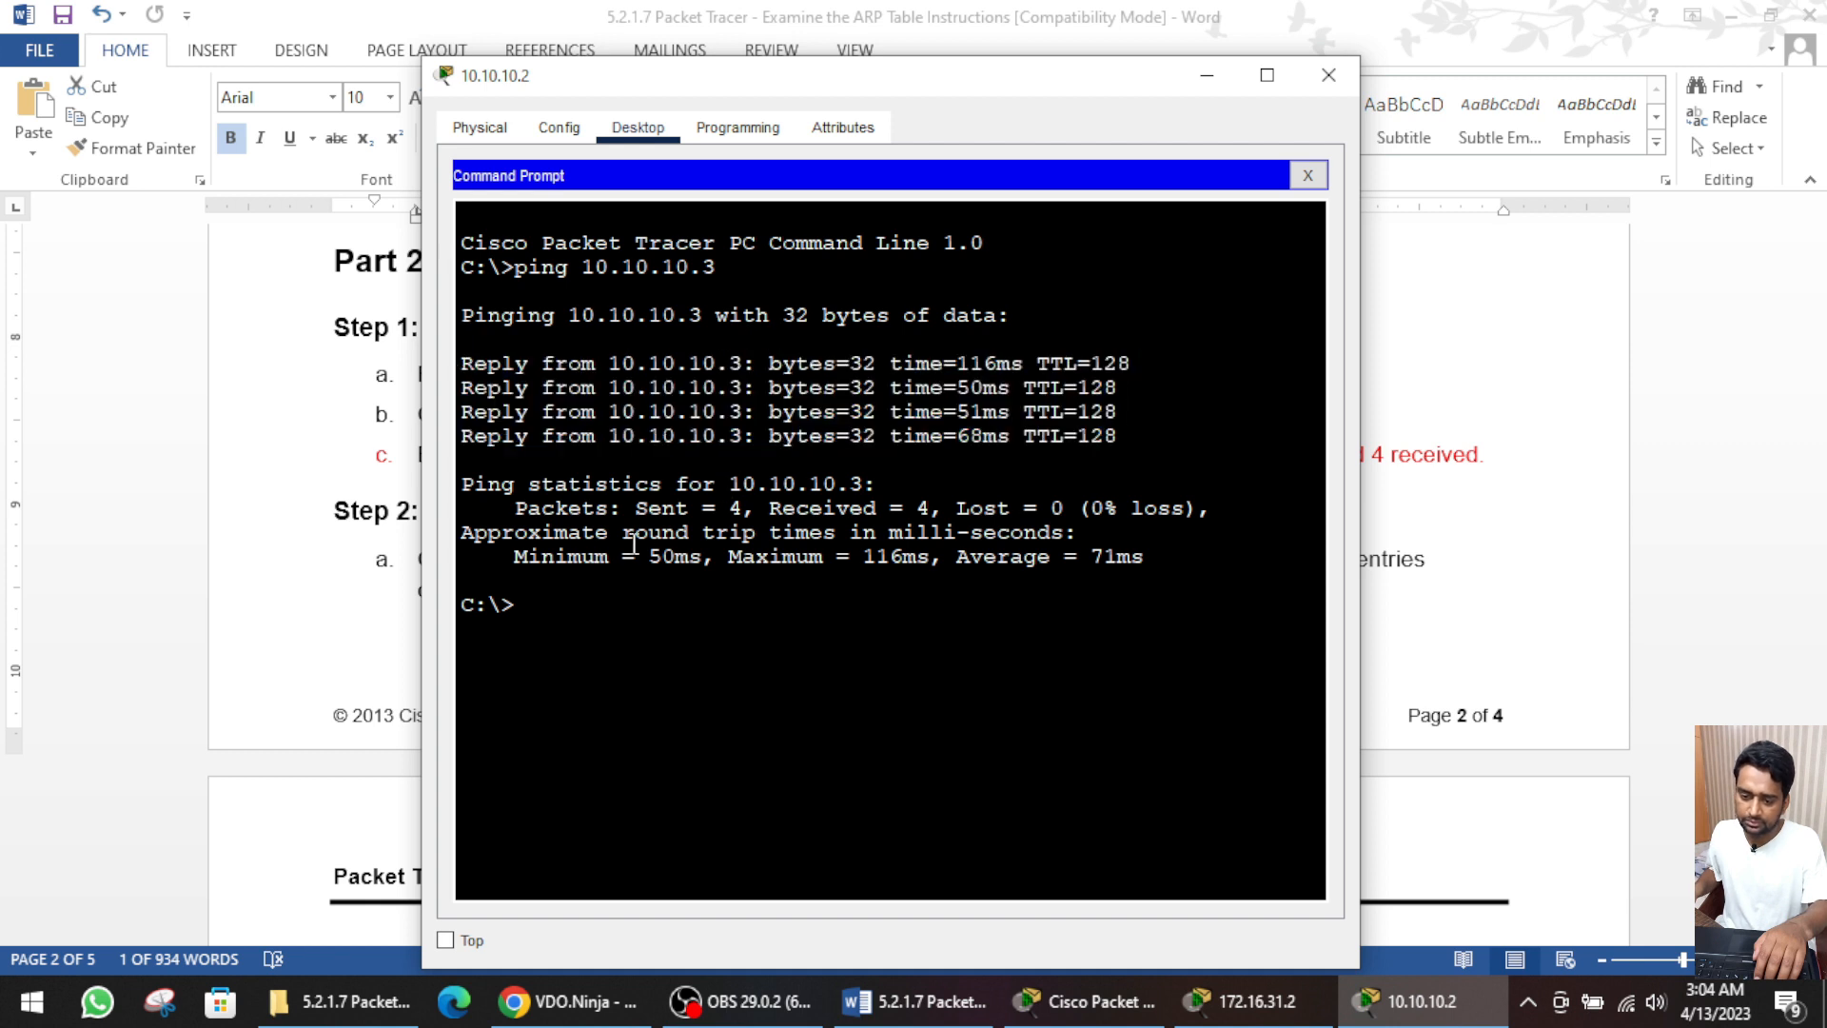
left_click_drag(521, 507, 936, 509)
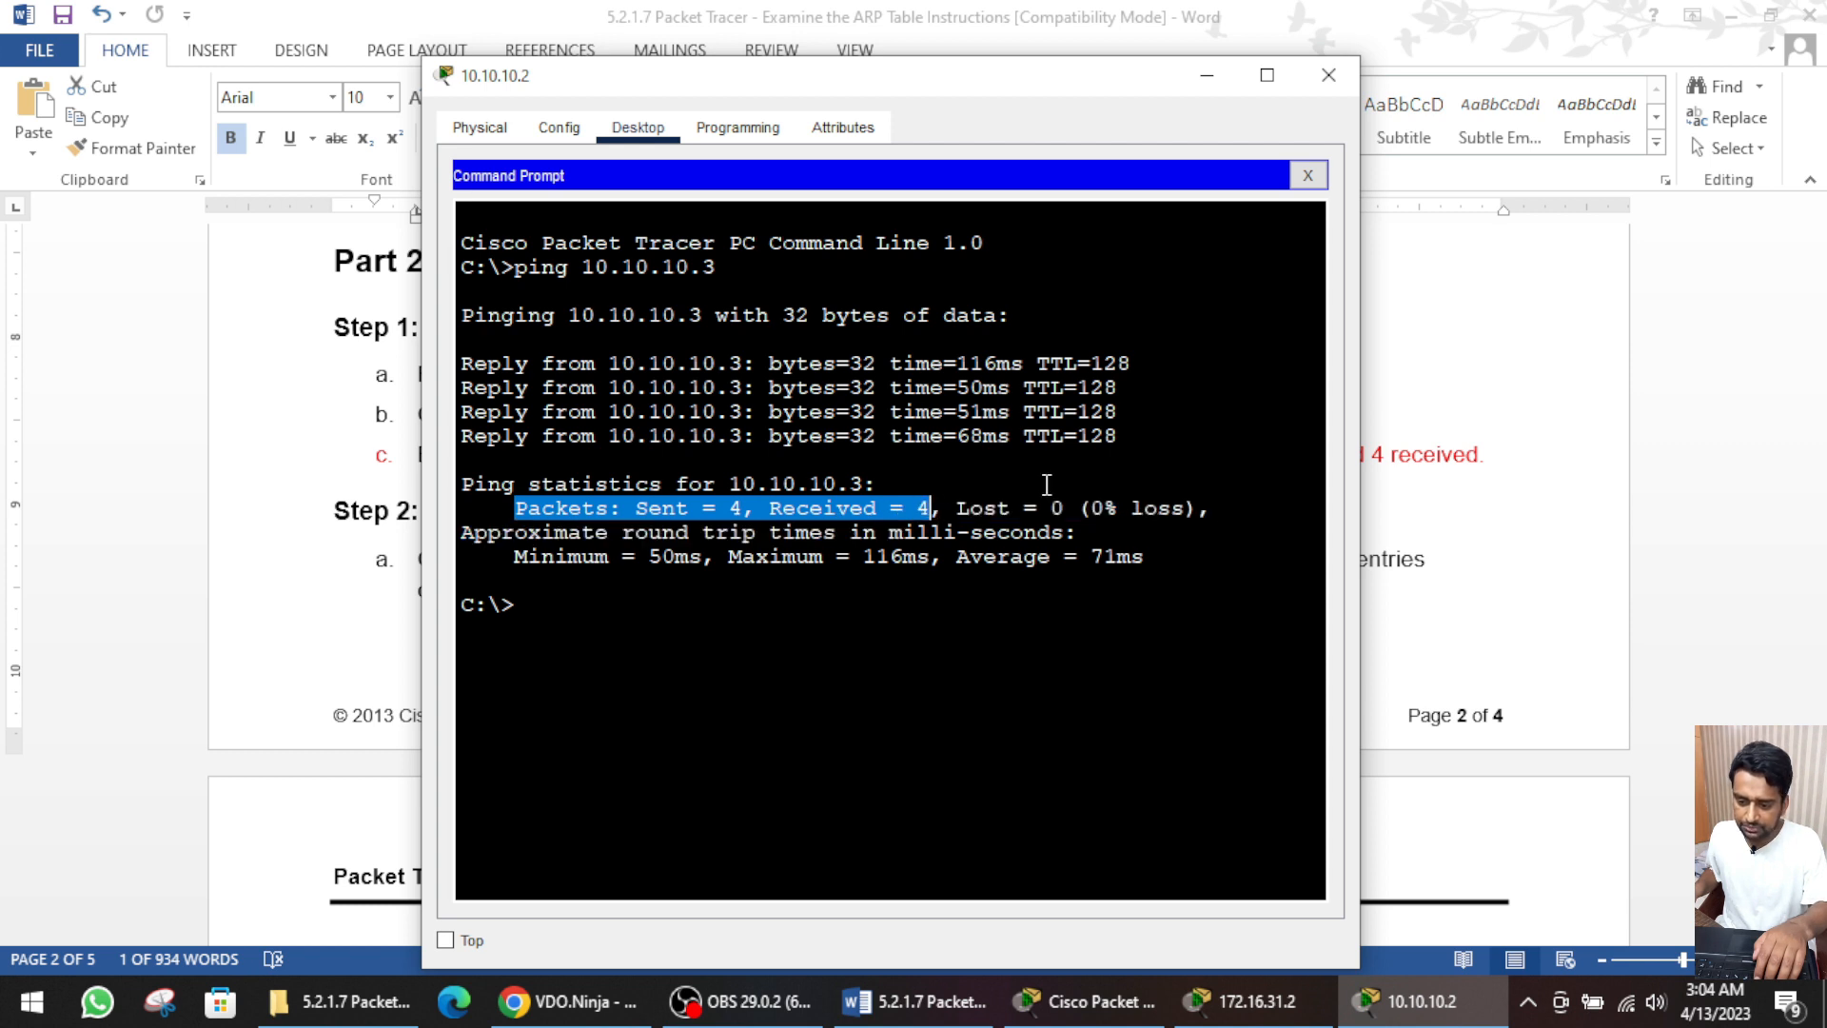
left_click_drag(1078, 494, 1150, 504)
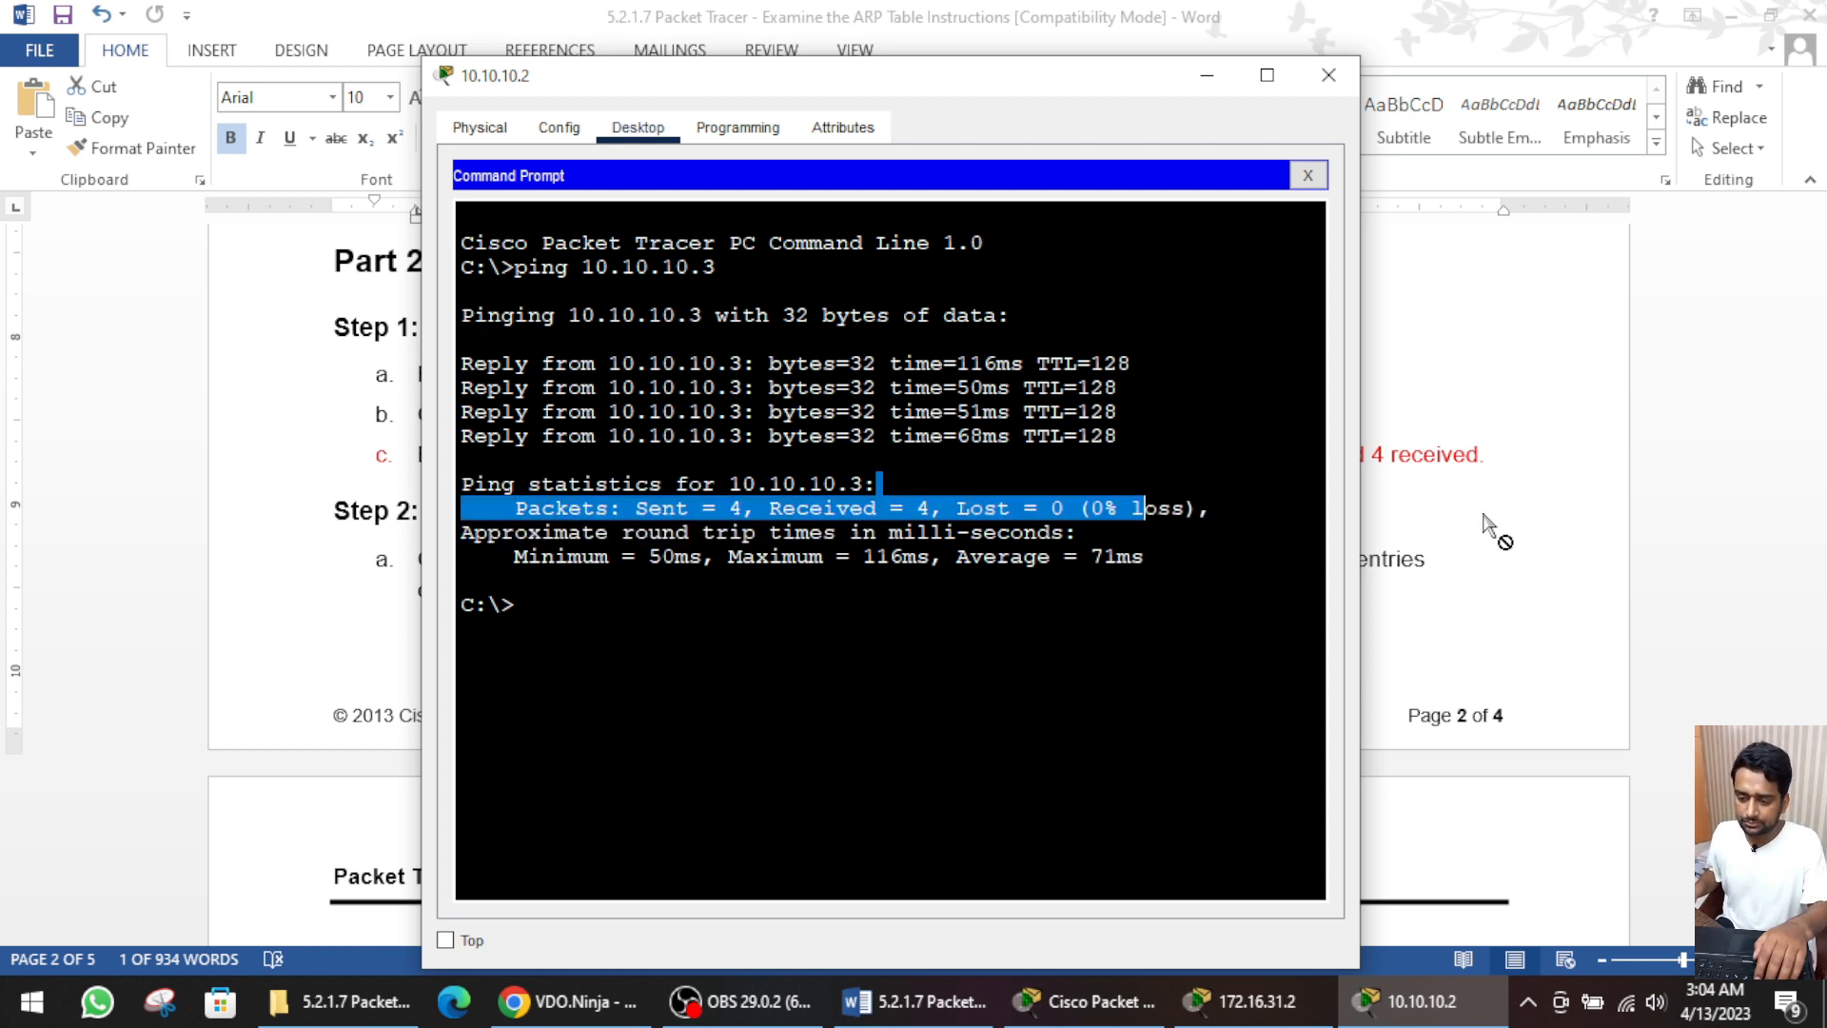
- Return to Word and examine Part 2 Step 2 about viewing the MAC address table on the switches
left_click(1485, 515)
left_click(877, 485)
scroll(681, 504, "down", 3)
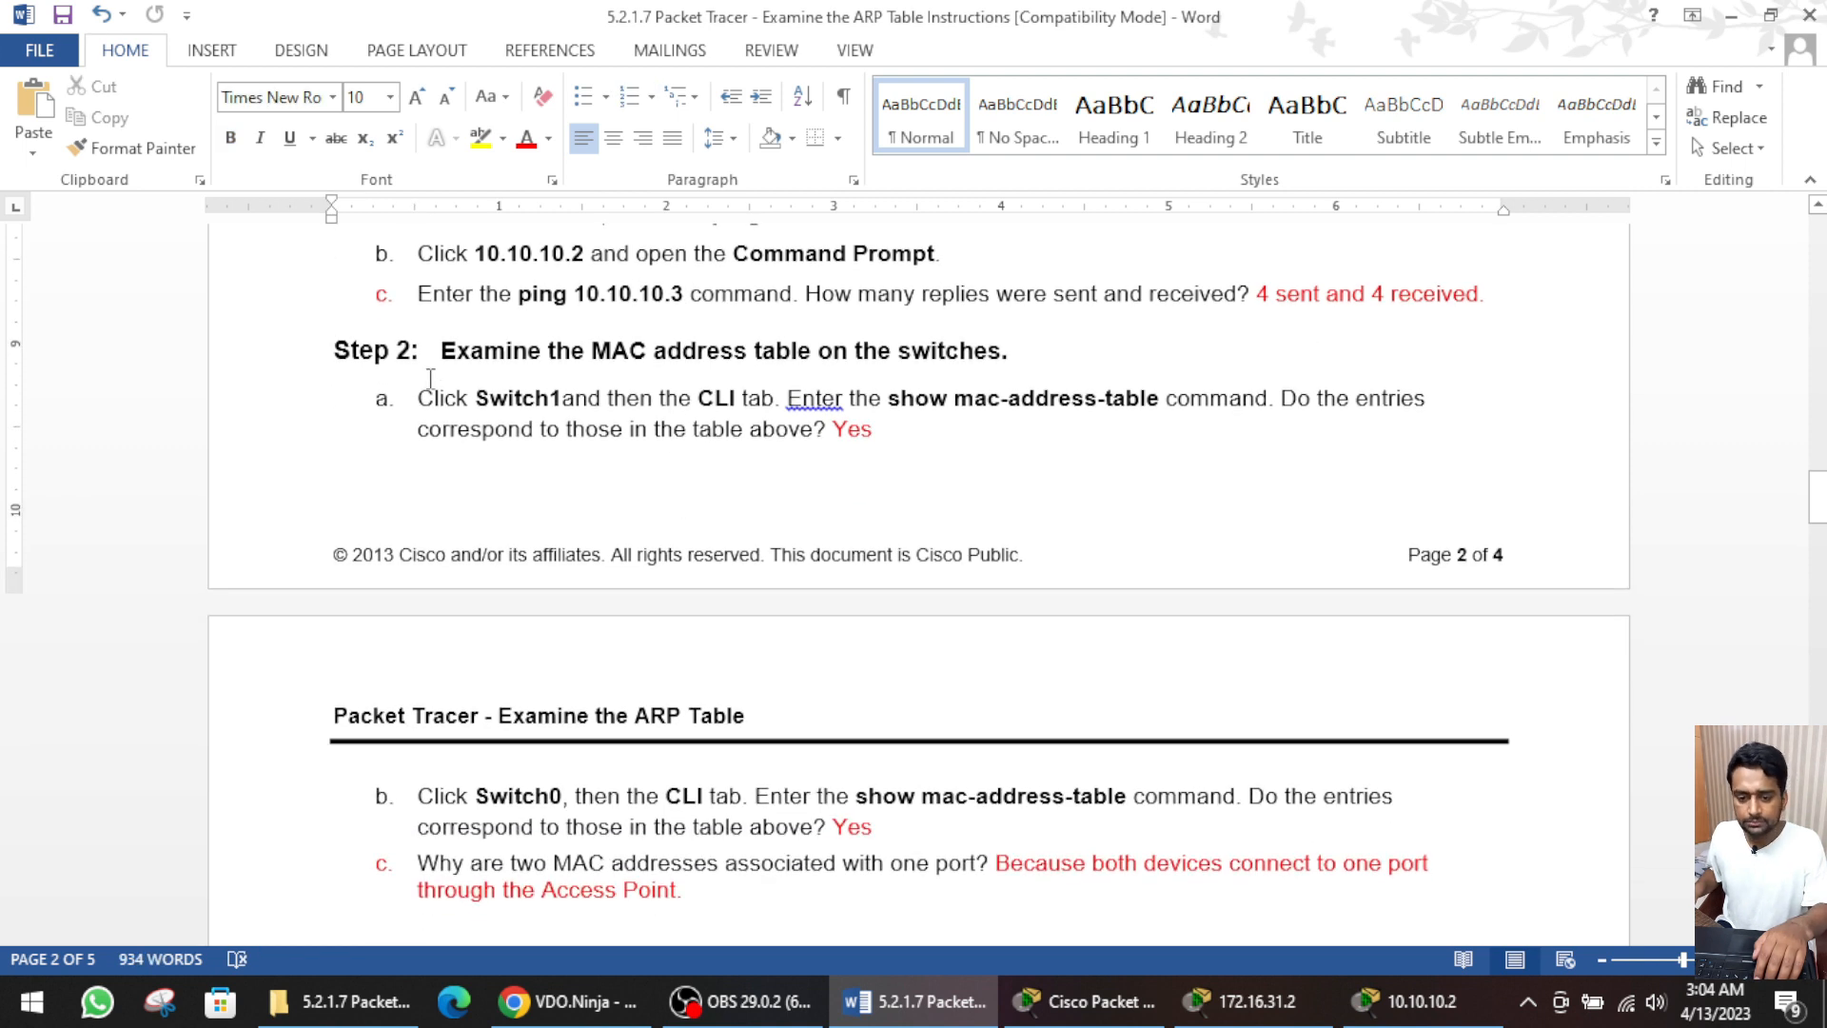
- Examine Step 2a in Word for the switch, the command to enter, and the question about matching table entries
left_click_drag(420, 343, 396, 345)
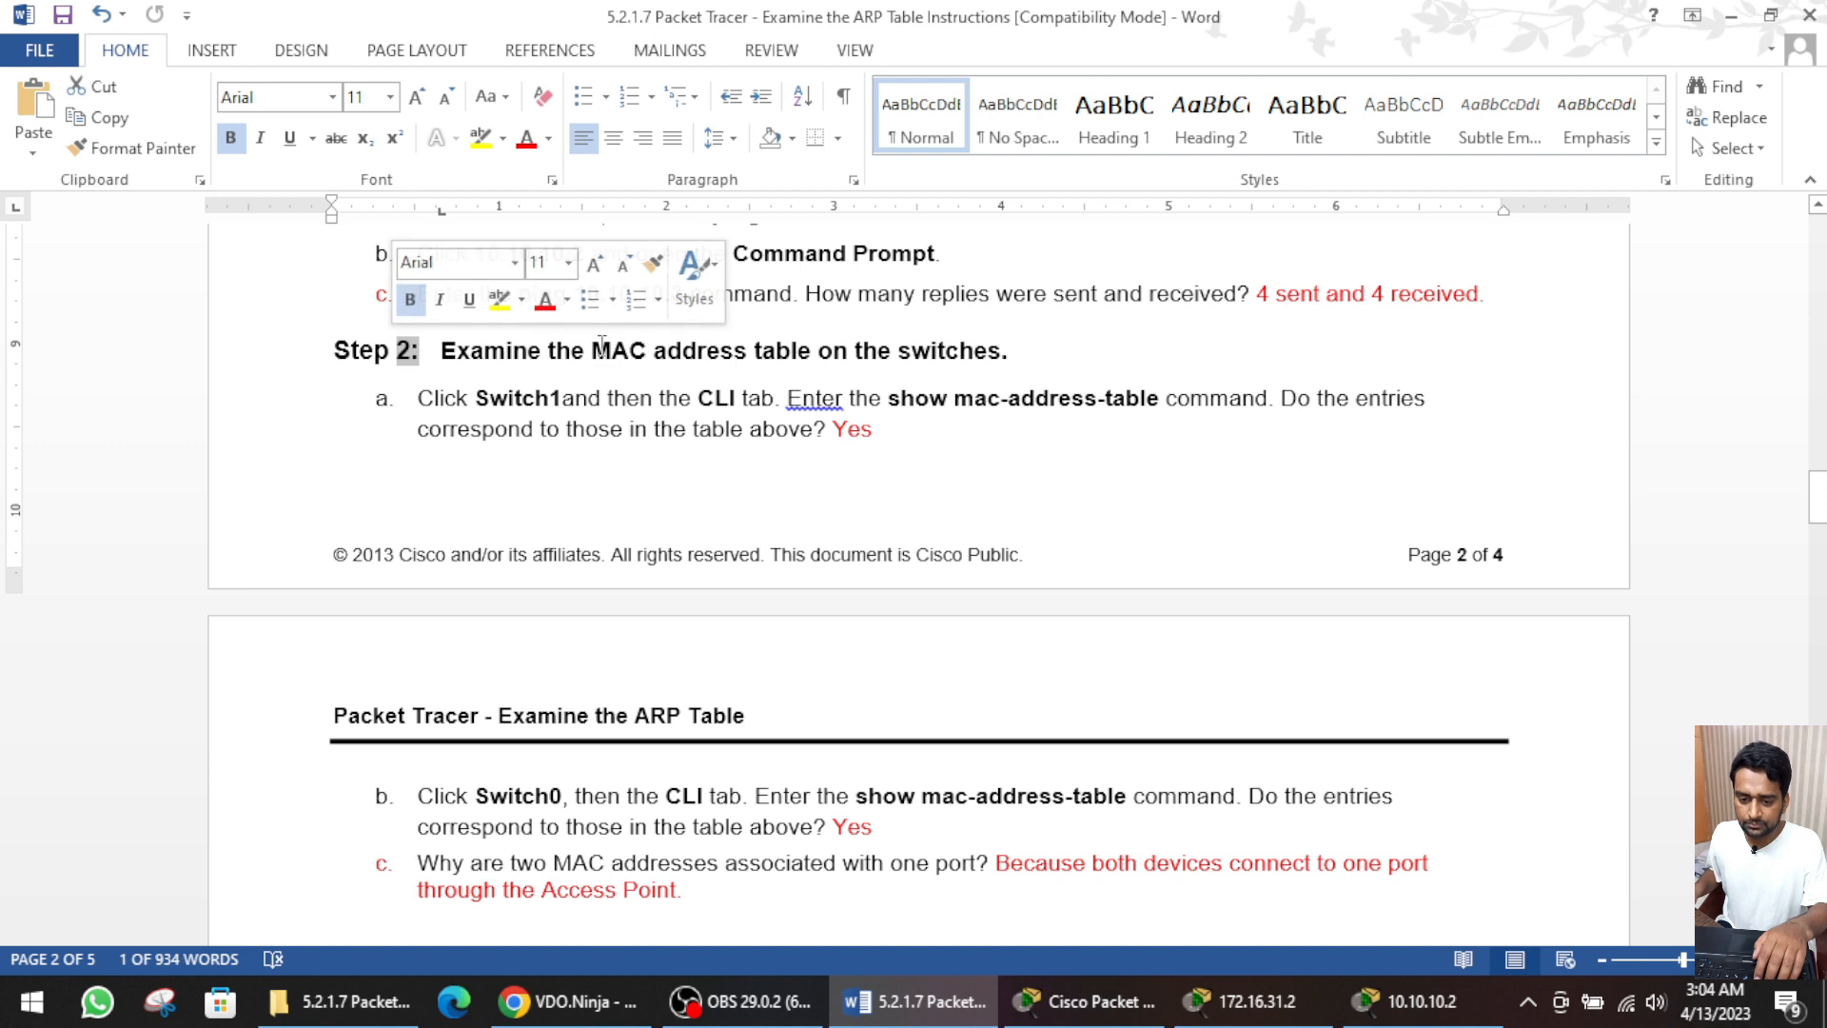
left_click_drag(591, 349, 952, 353)
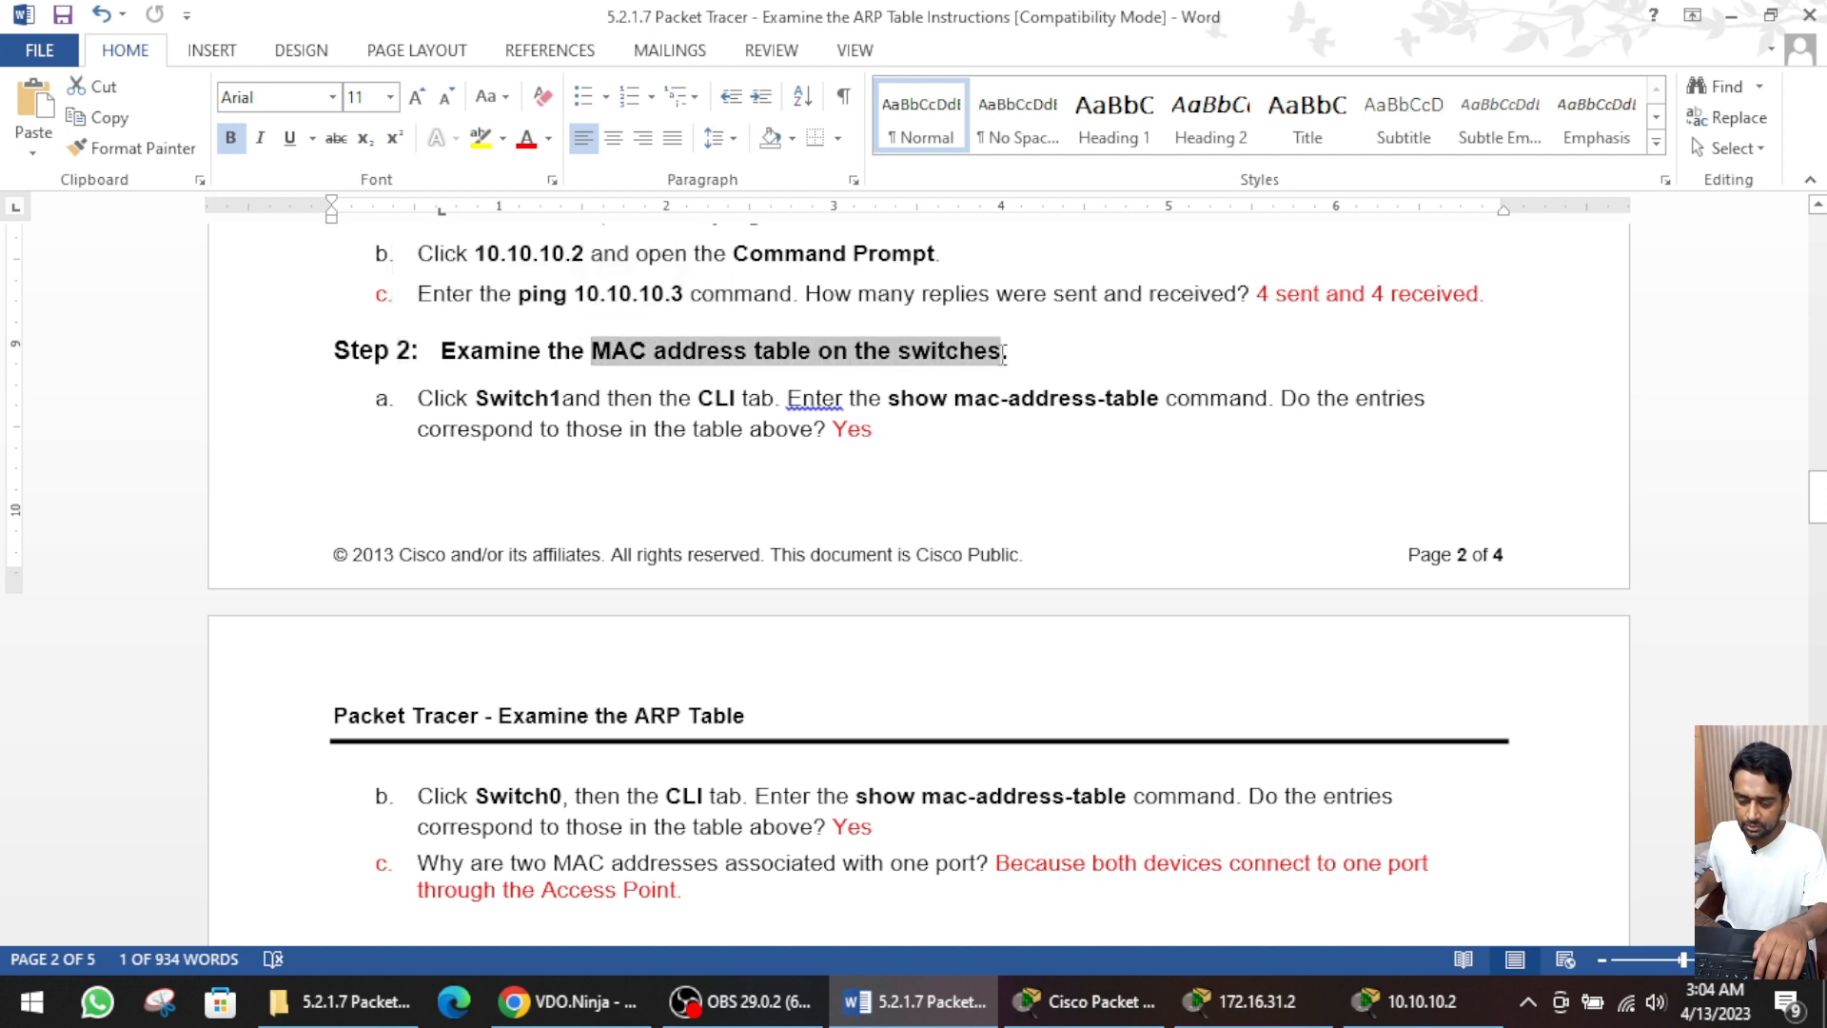
left_click(660, 428)
scroll(637, 403, "down", 1)
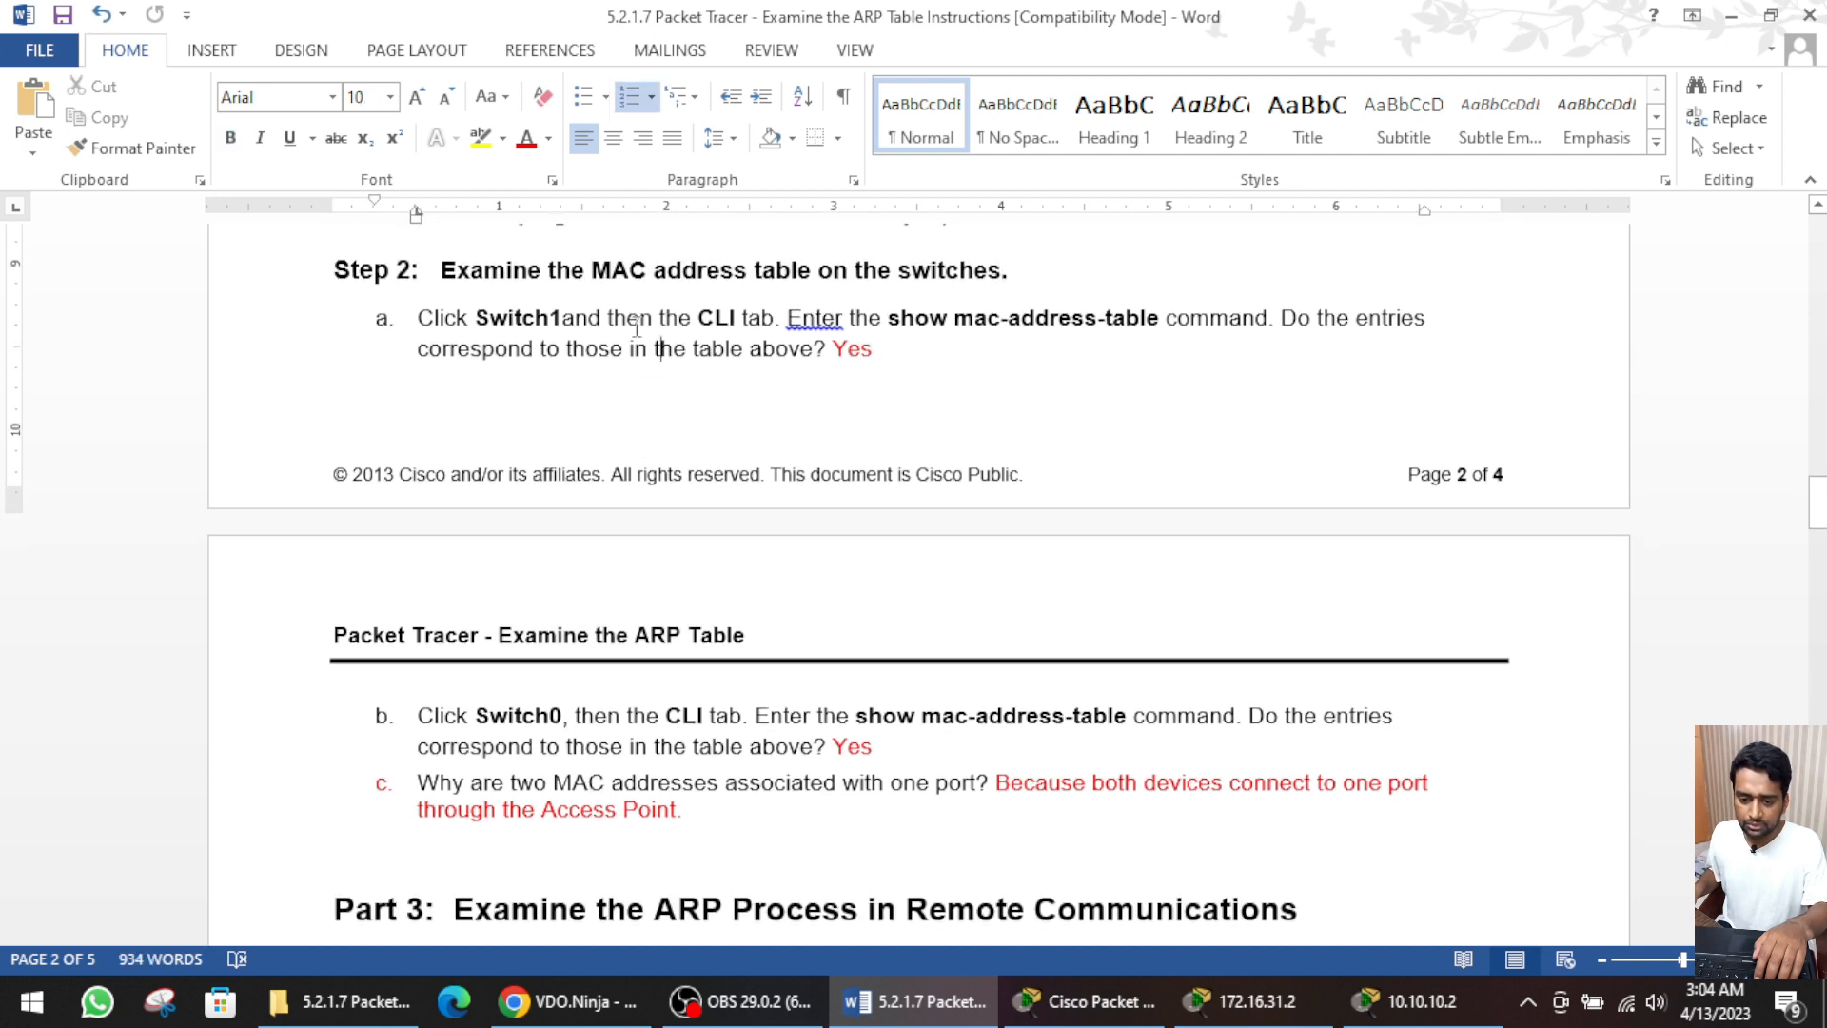
double_click(699, 317)
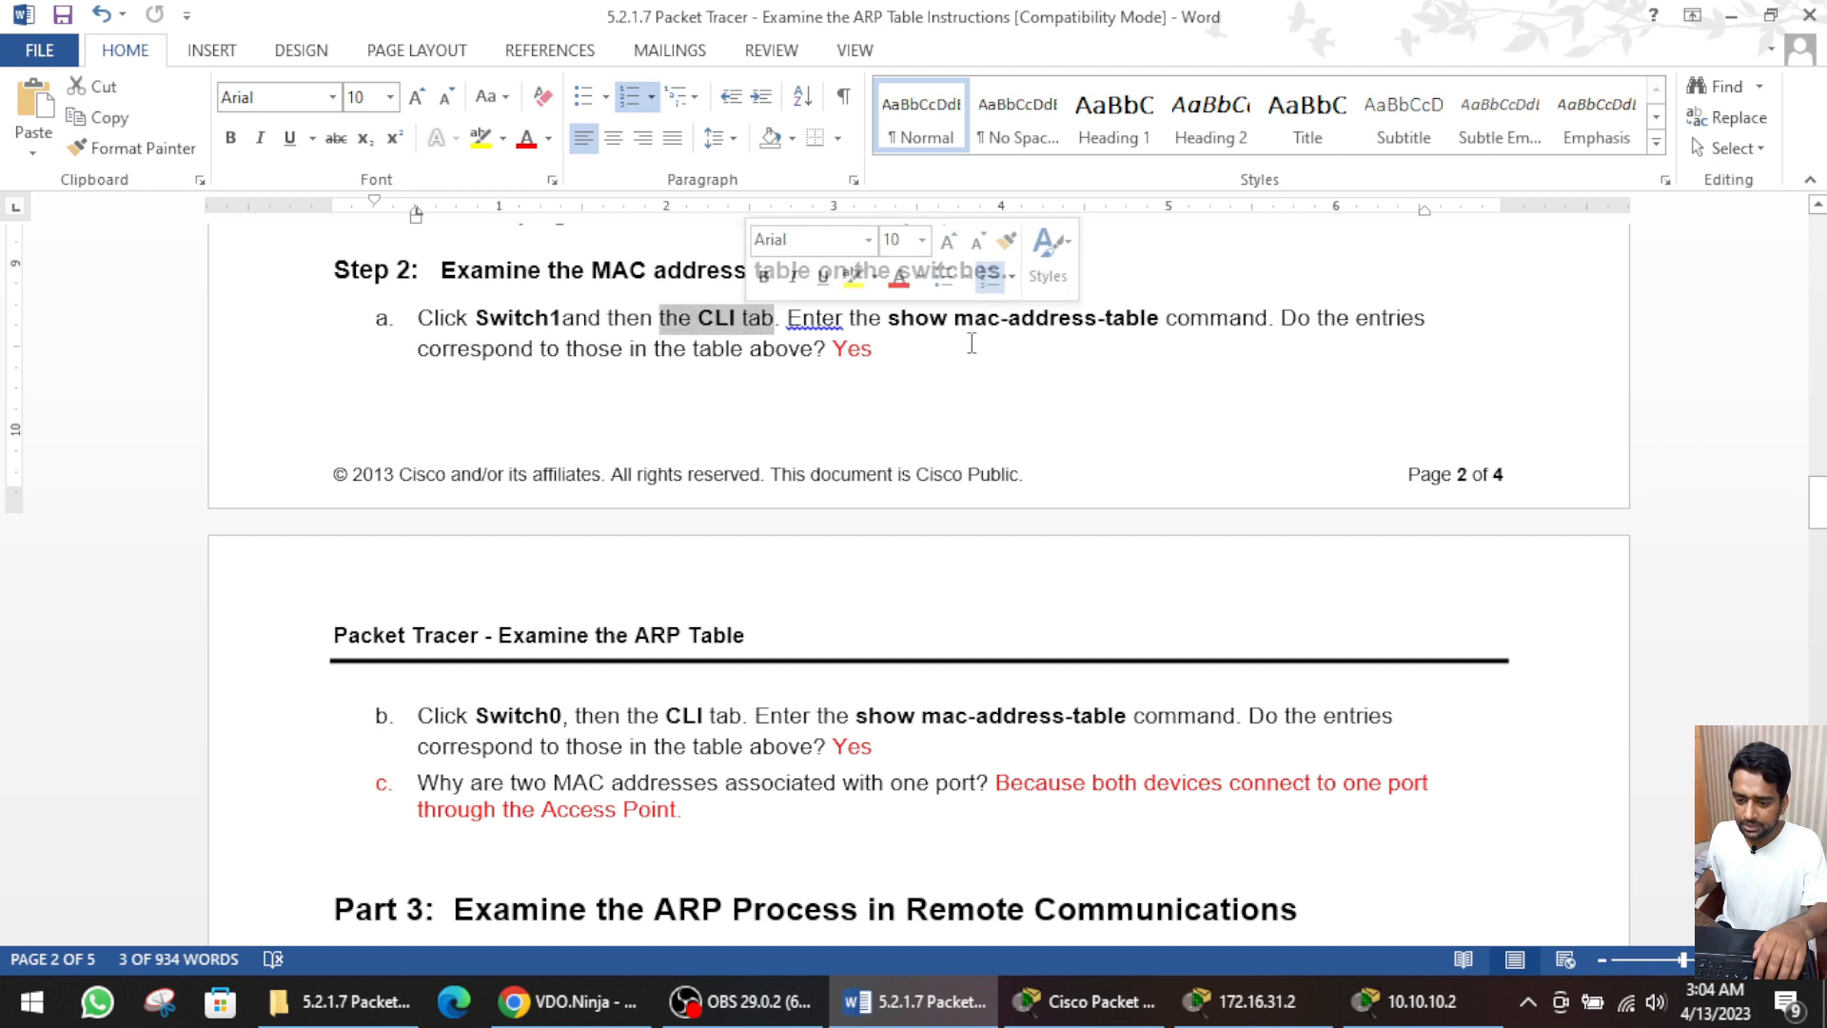
left_click(912, 317)
left_click_drag(890, 317, 1153, 319)
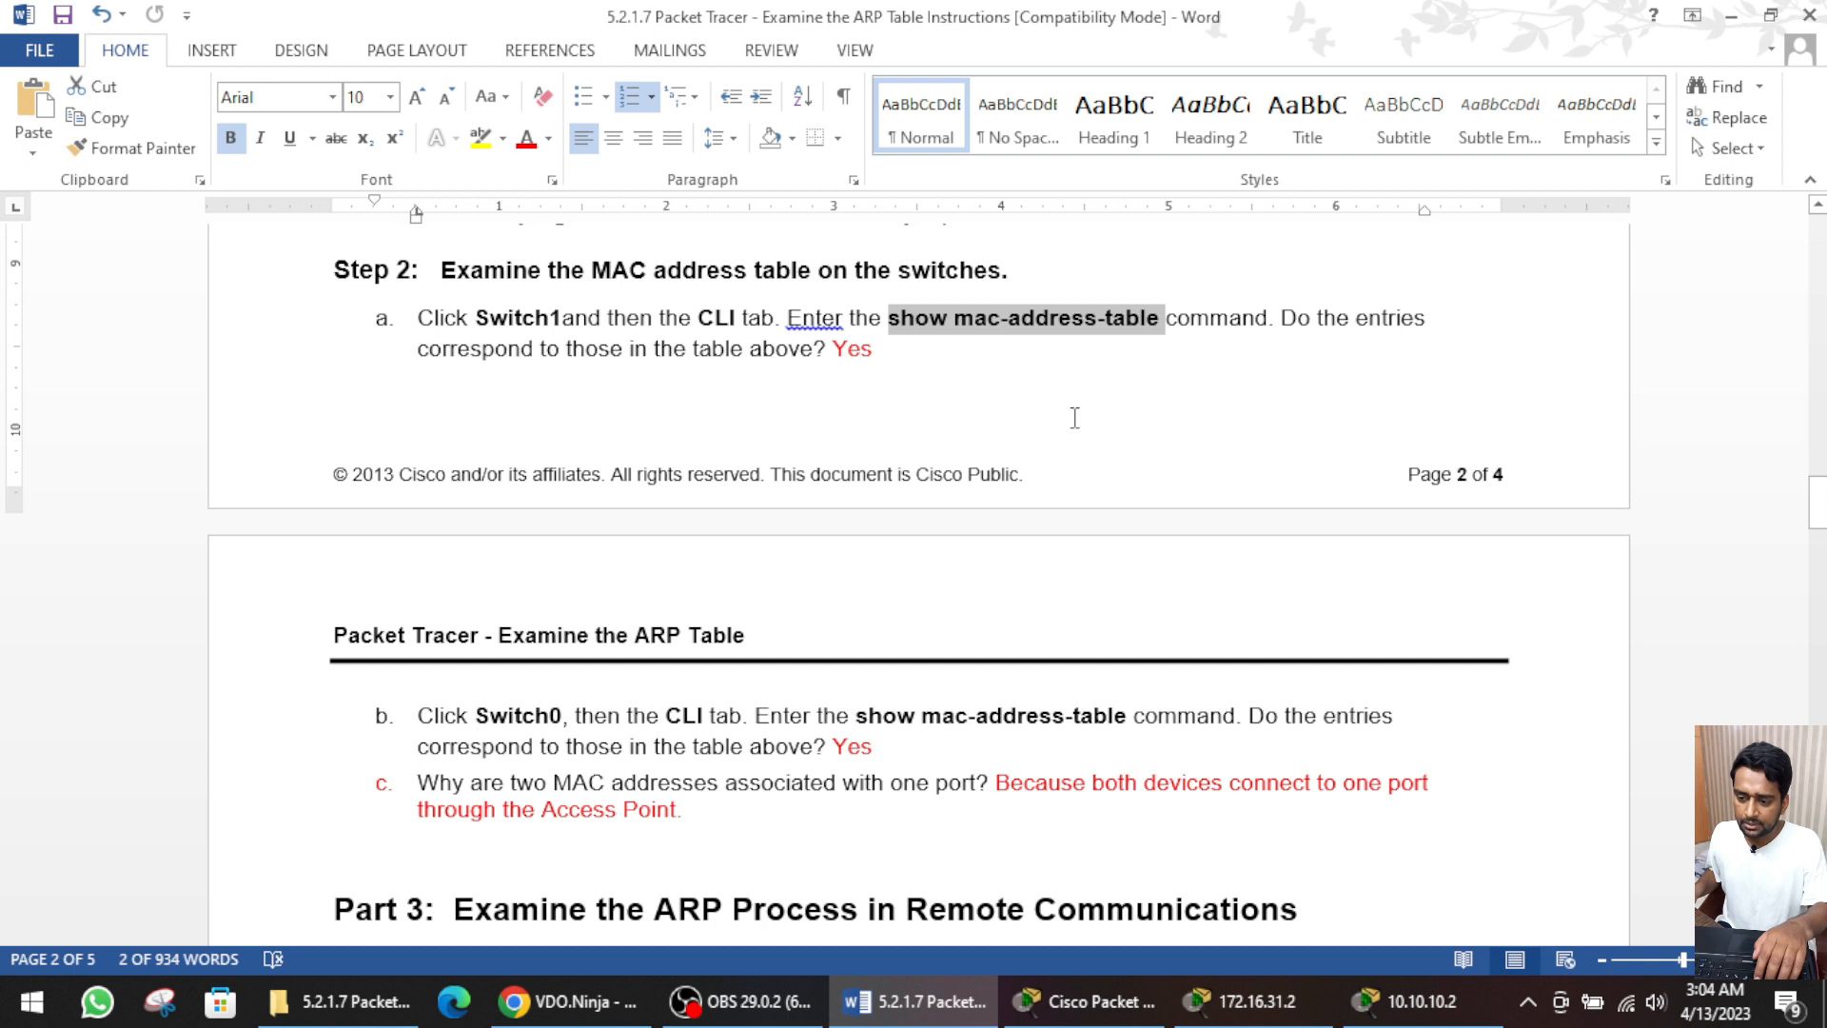
left_click_drag(1274, 317, 1430, 318)
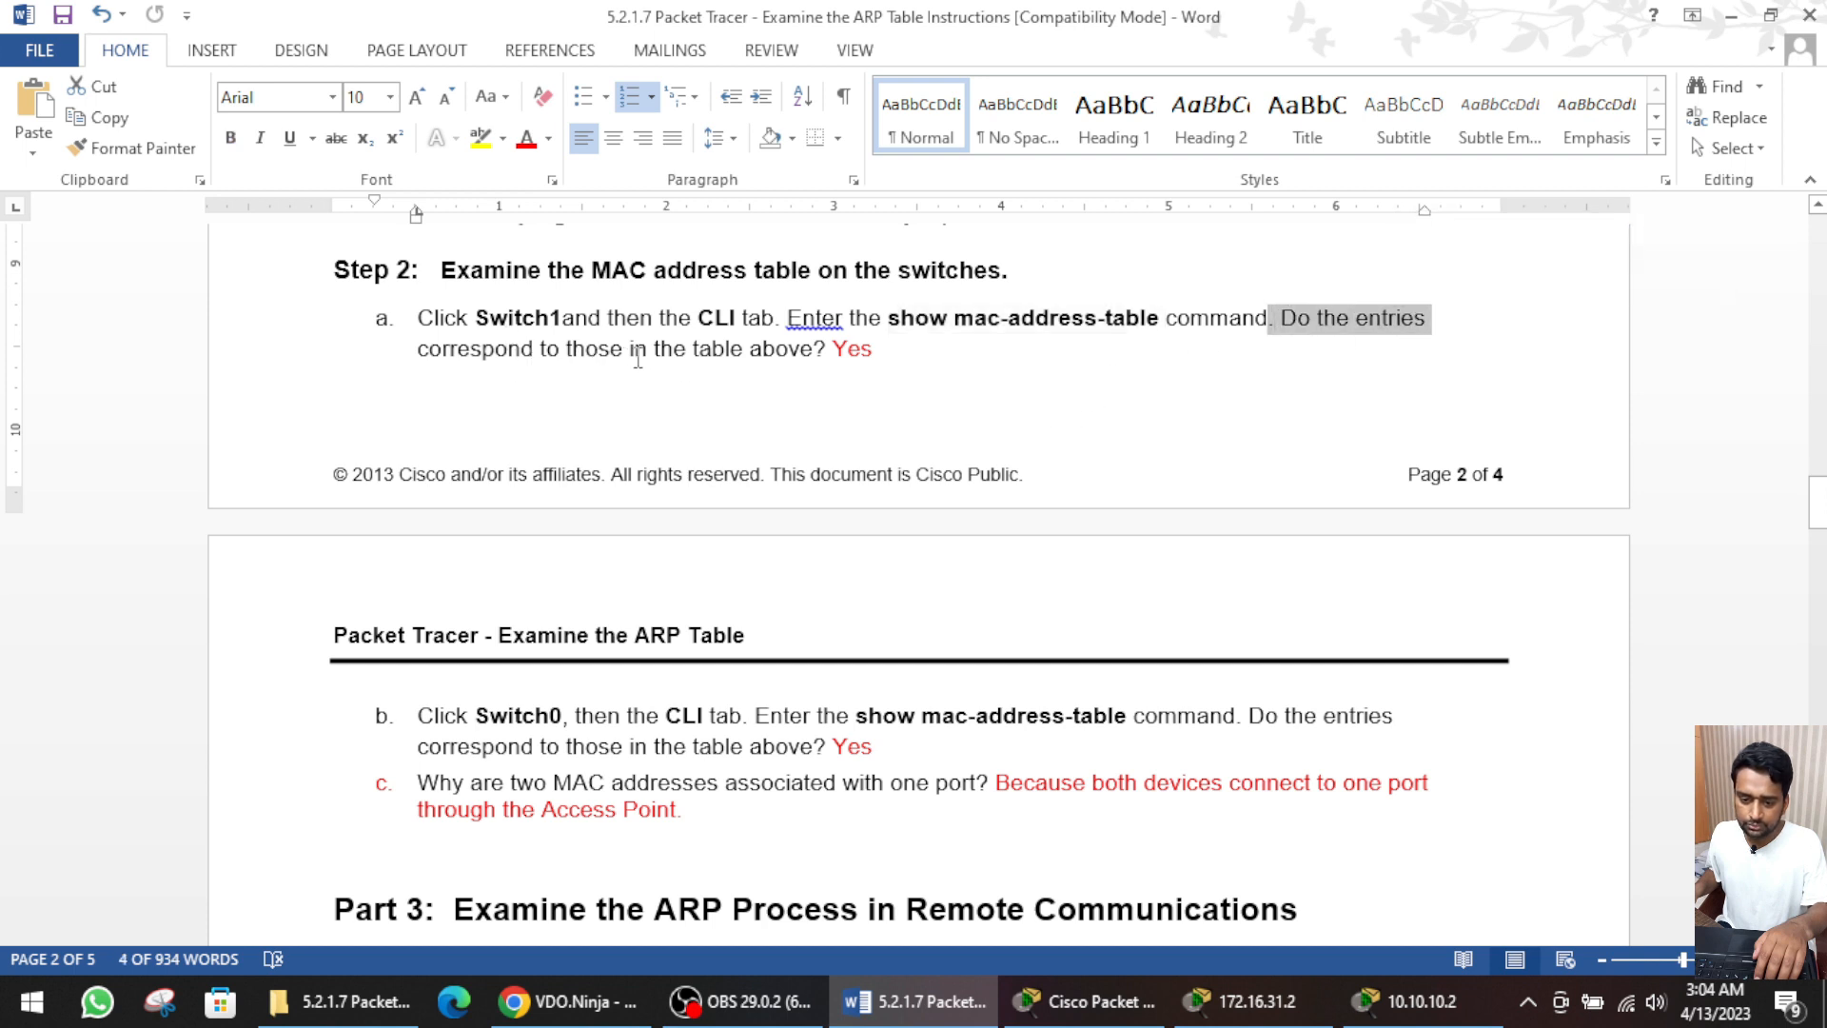
double_click(887, 352)
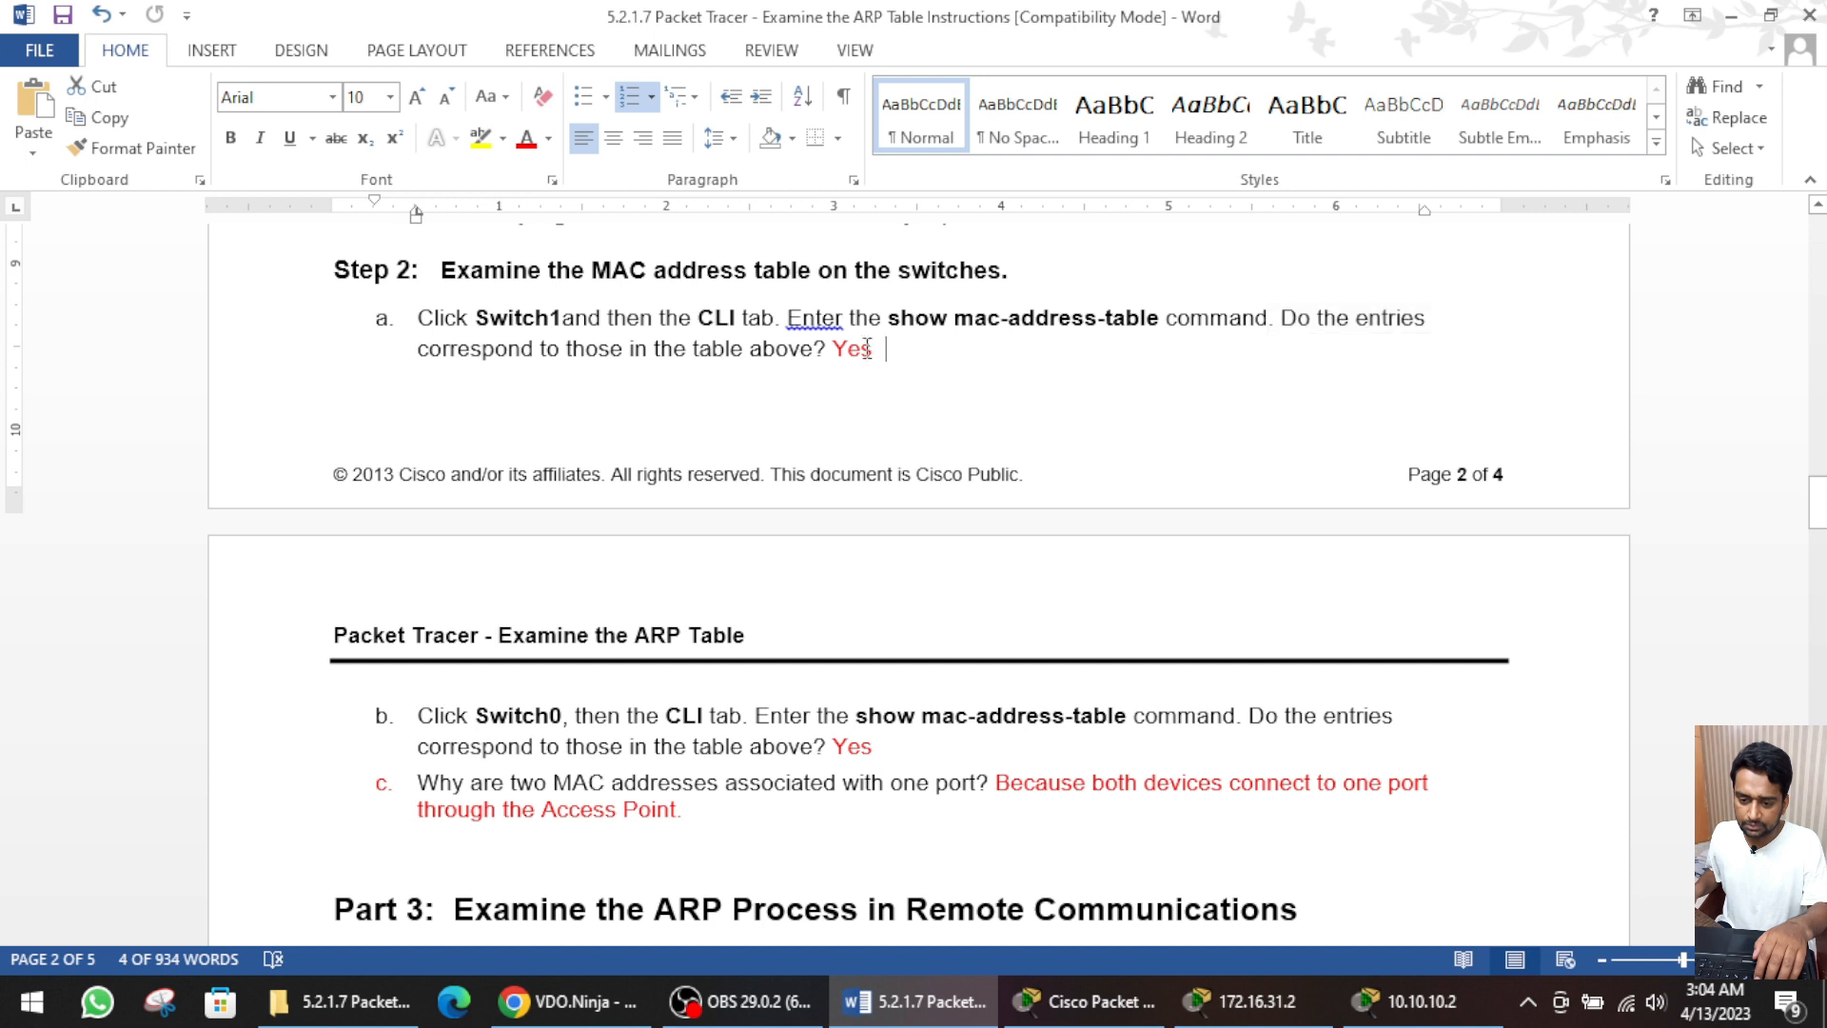
left_click(1196, 640)
- Close the device windows of 172.16.31.2 and 10.10.10.2
left_click(1242, 1002)
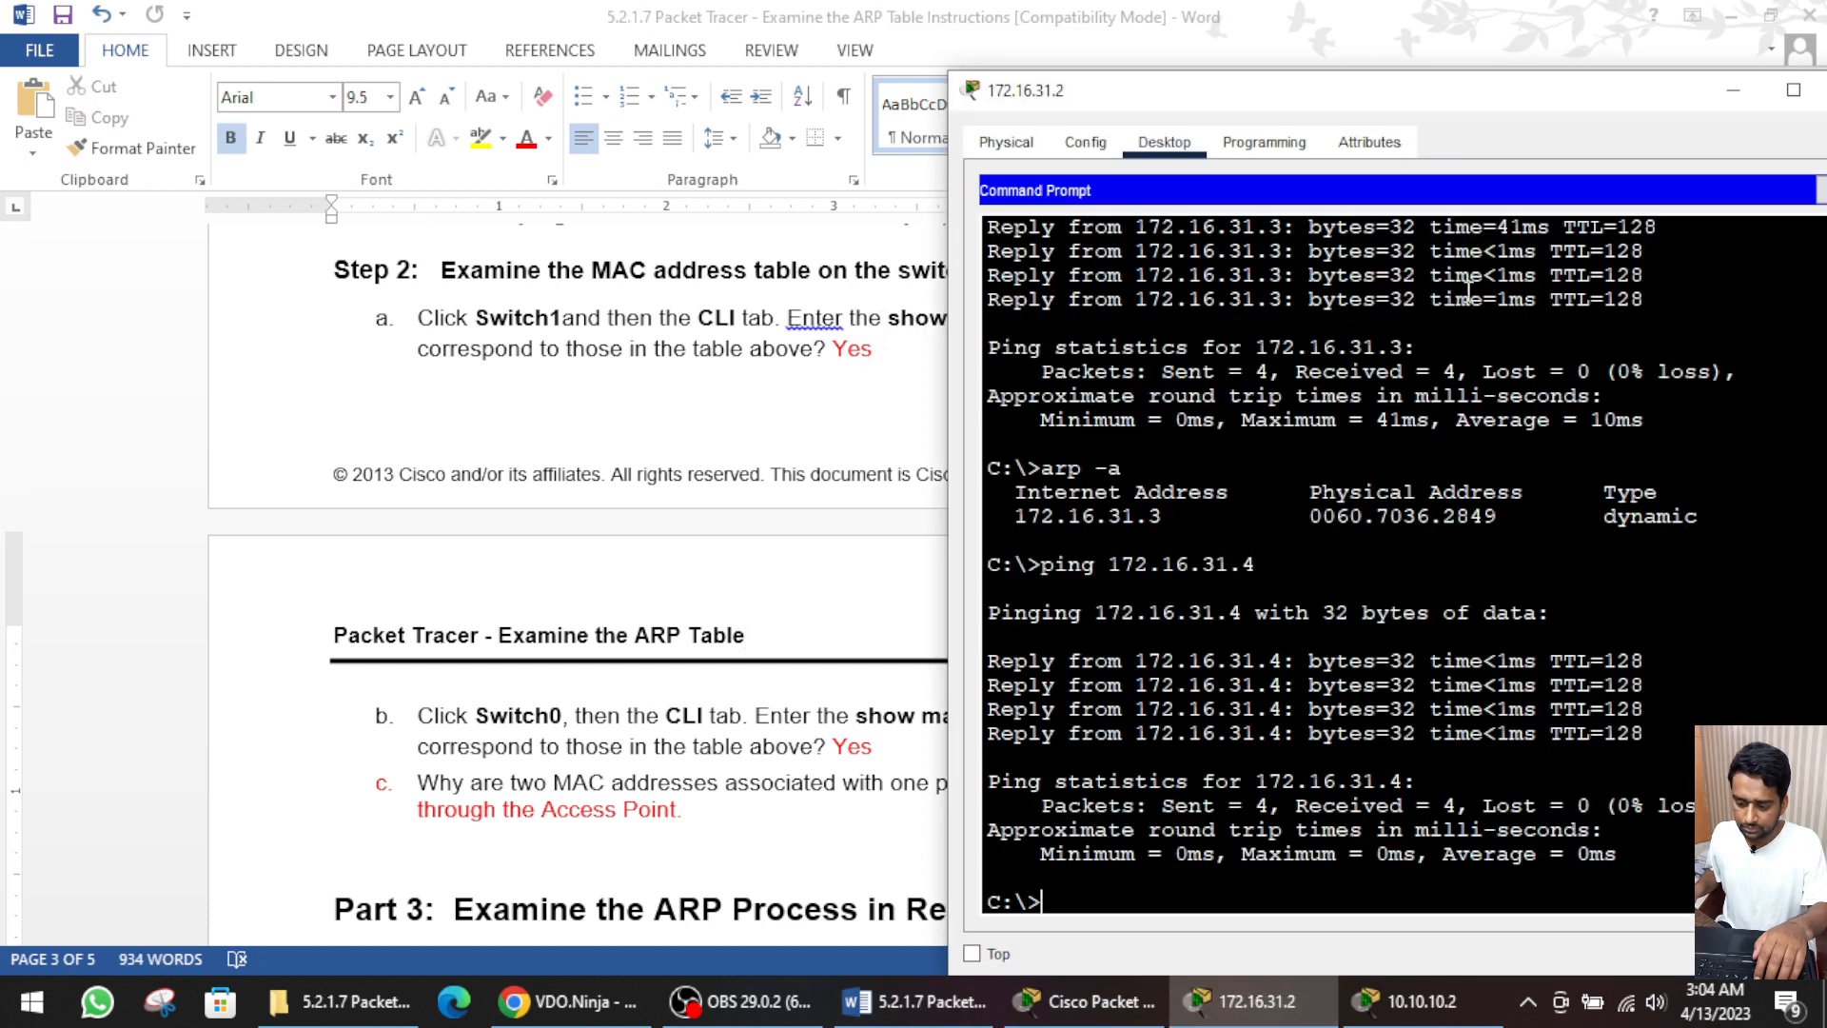
left_click_drag(1602, 124, 1157, 120)
left_click(1424, 104)
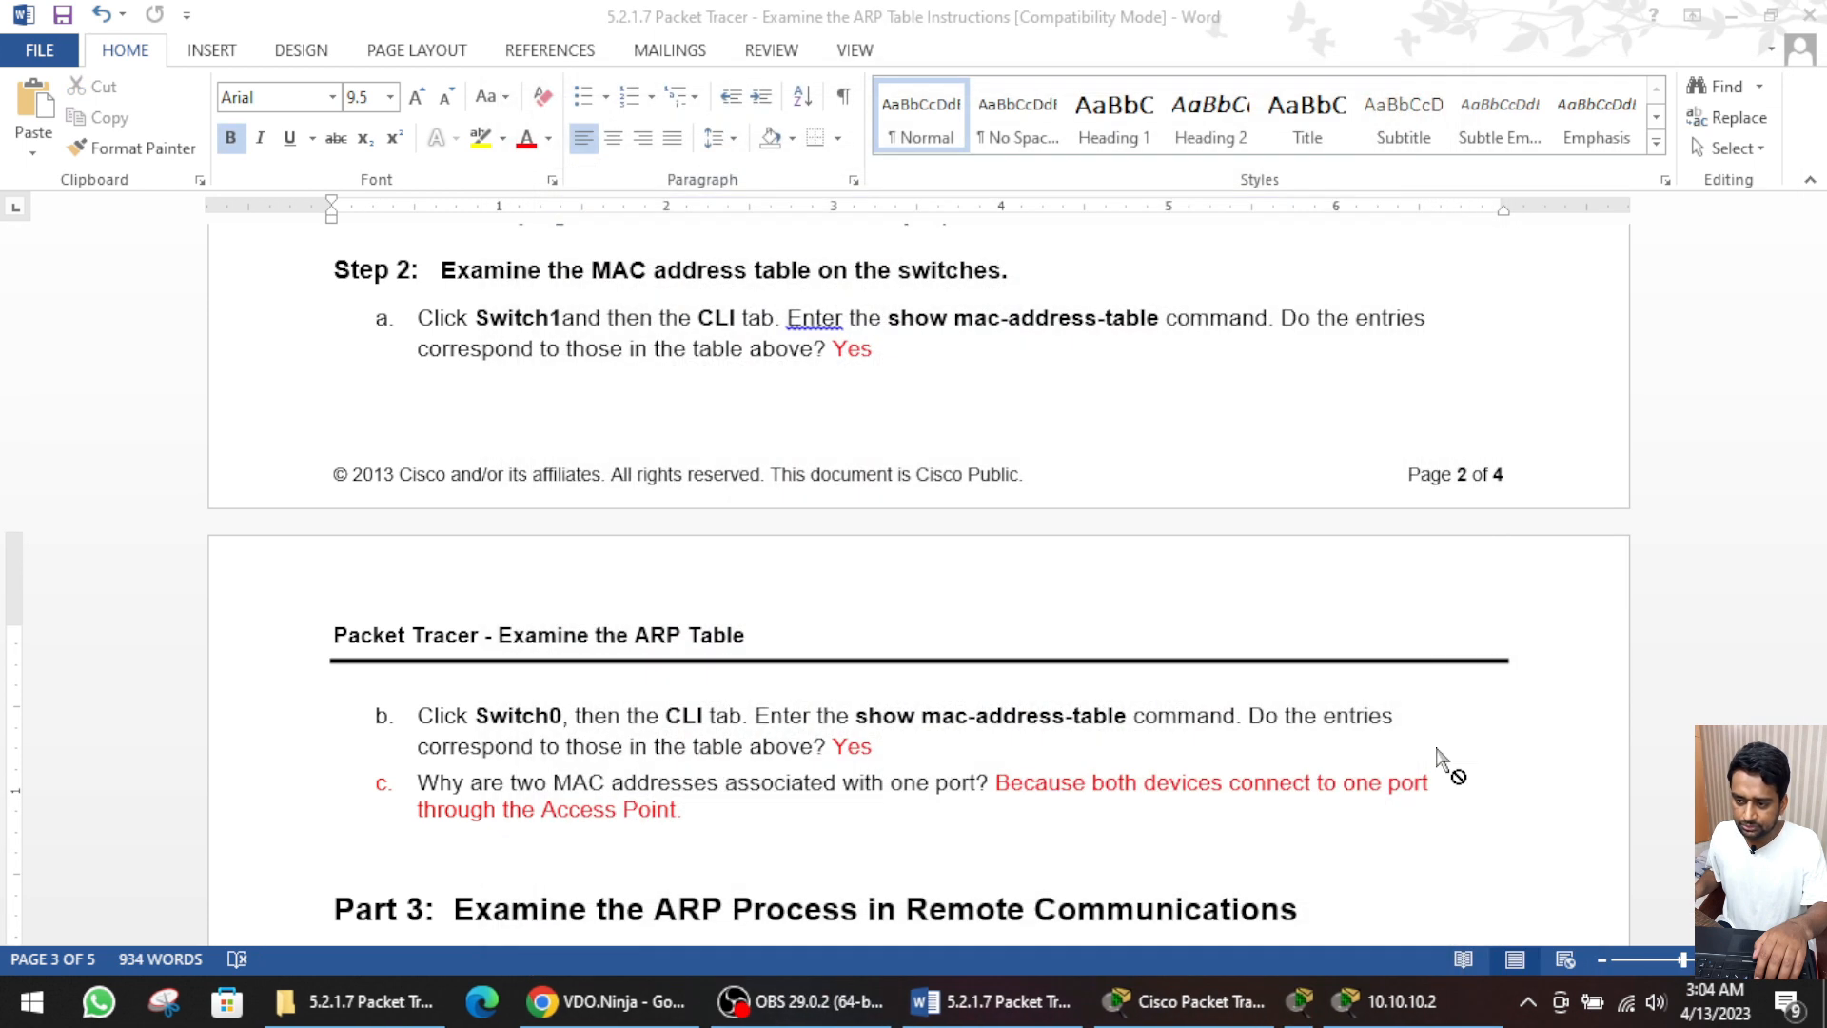
left_click(1406, 1001)
left_click(1325, 74)
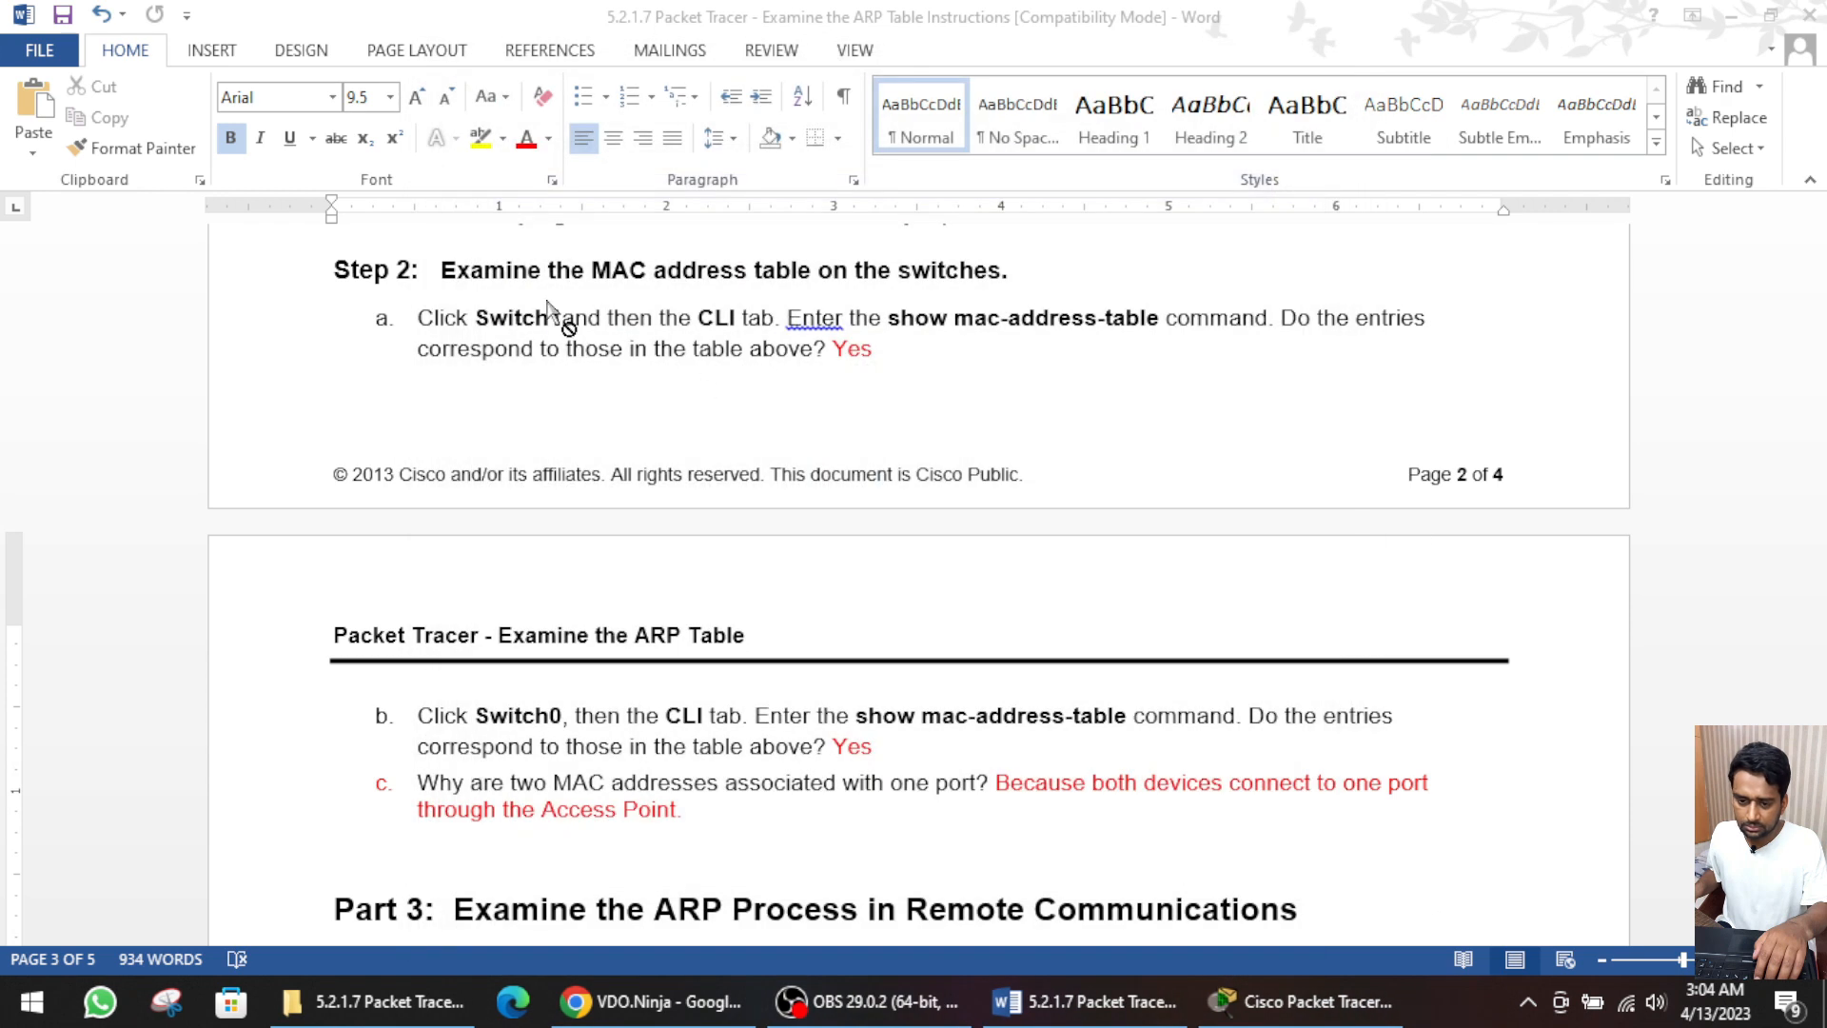
- Switch to Packet Tracer and open the command-line interface of Switch1 at its user prompt
left_click(1302, 1001)
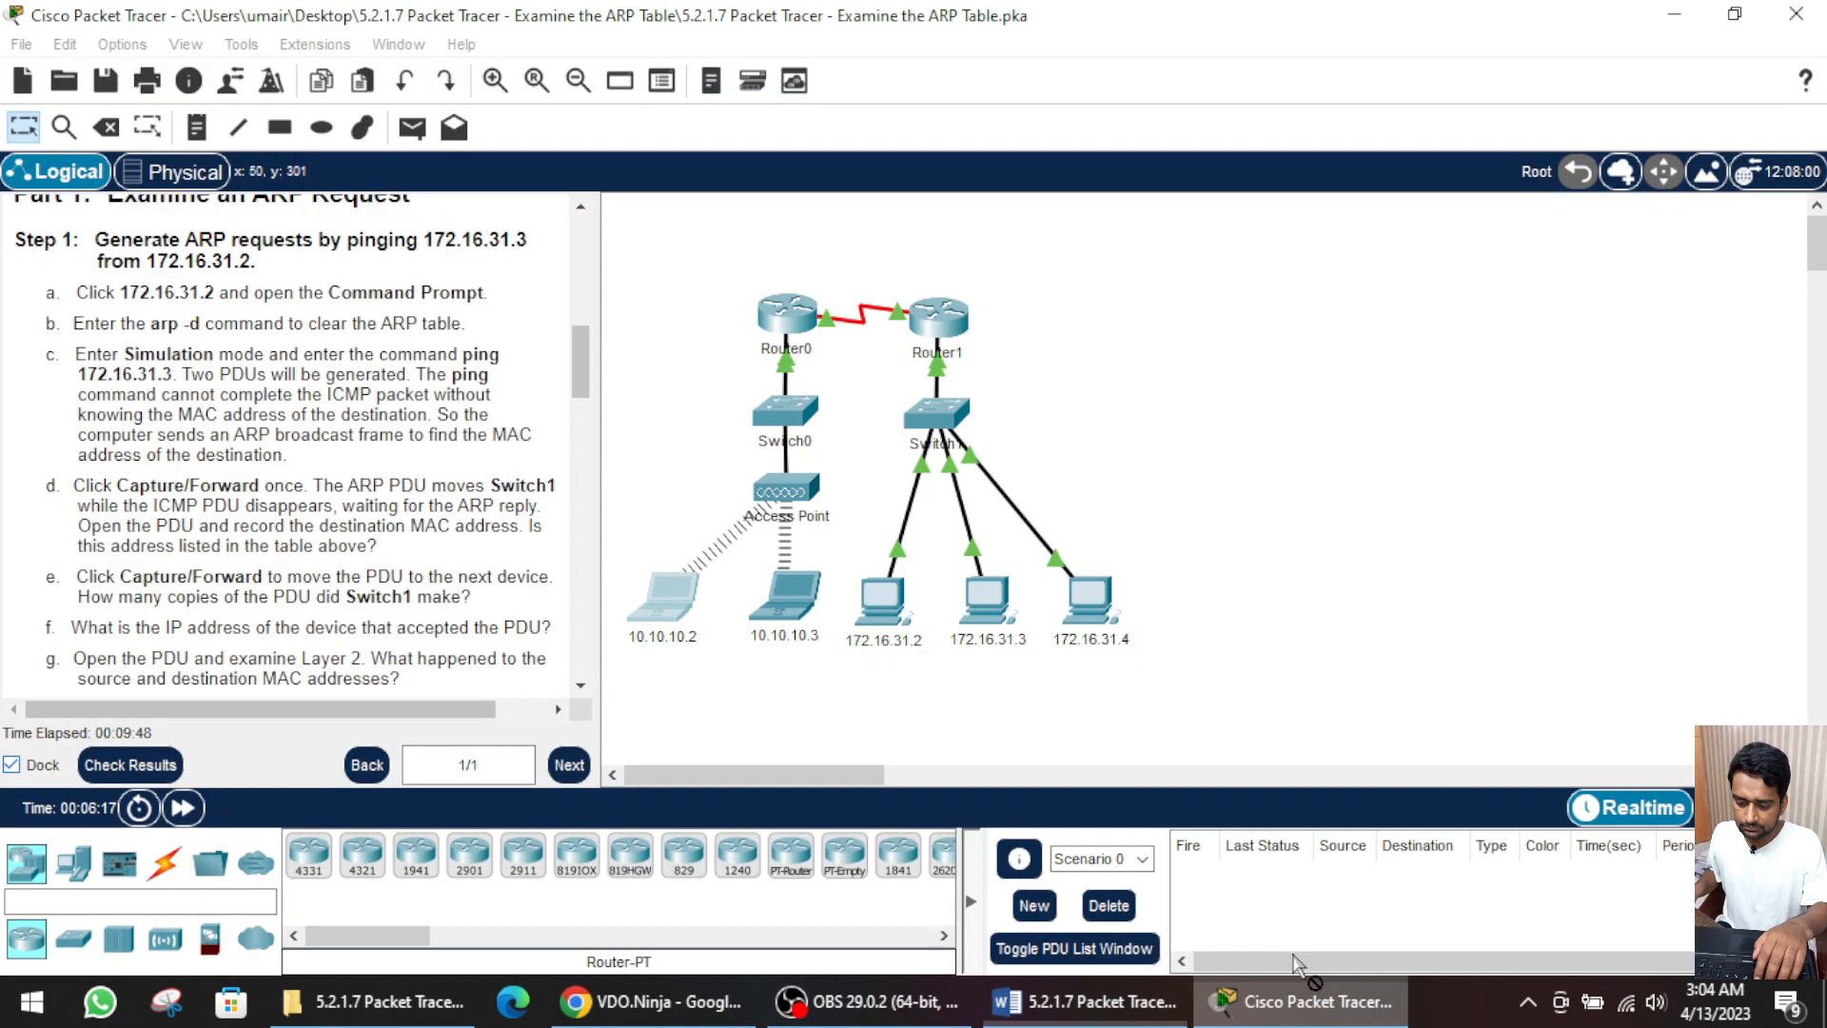
left_click(939, 426)
left_click_drag(783, 41, 1063, 52)
left_click(934, 98)
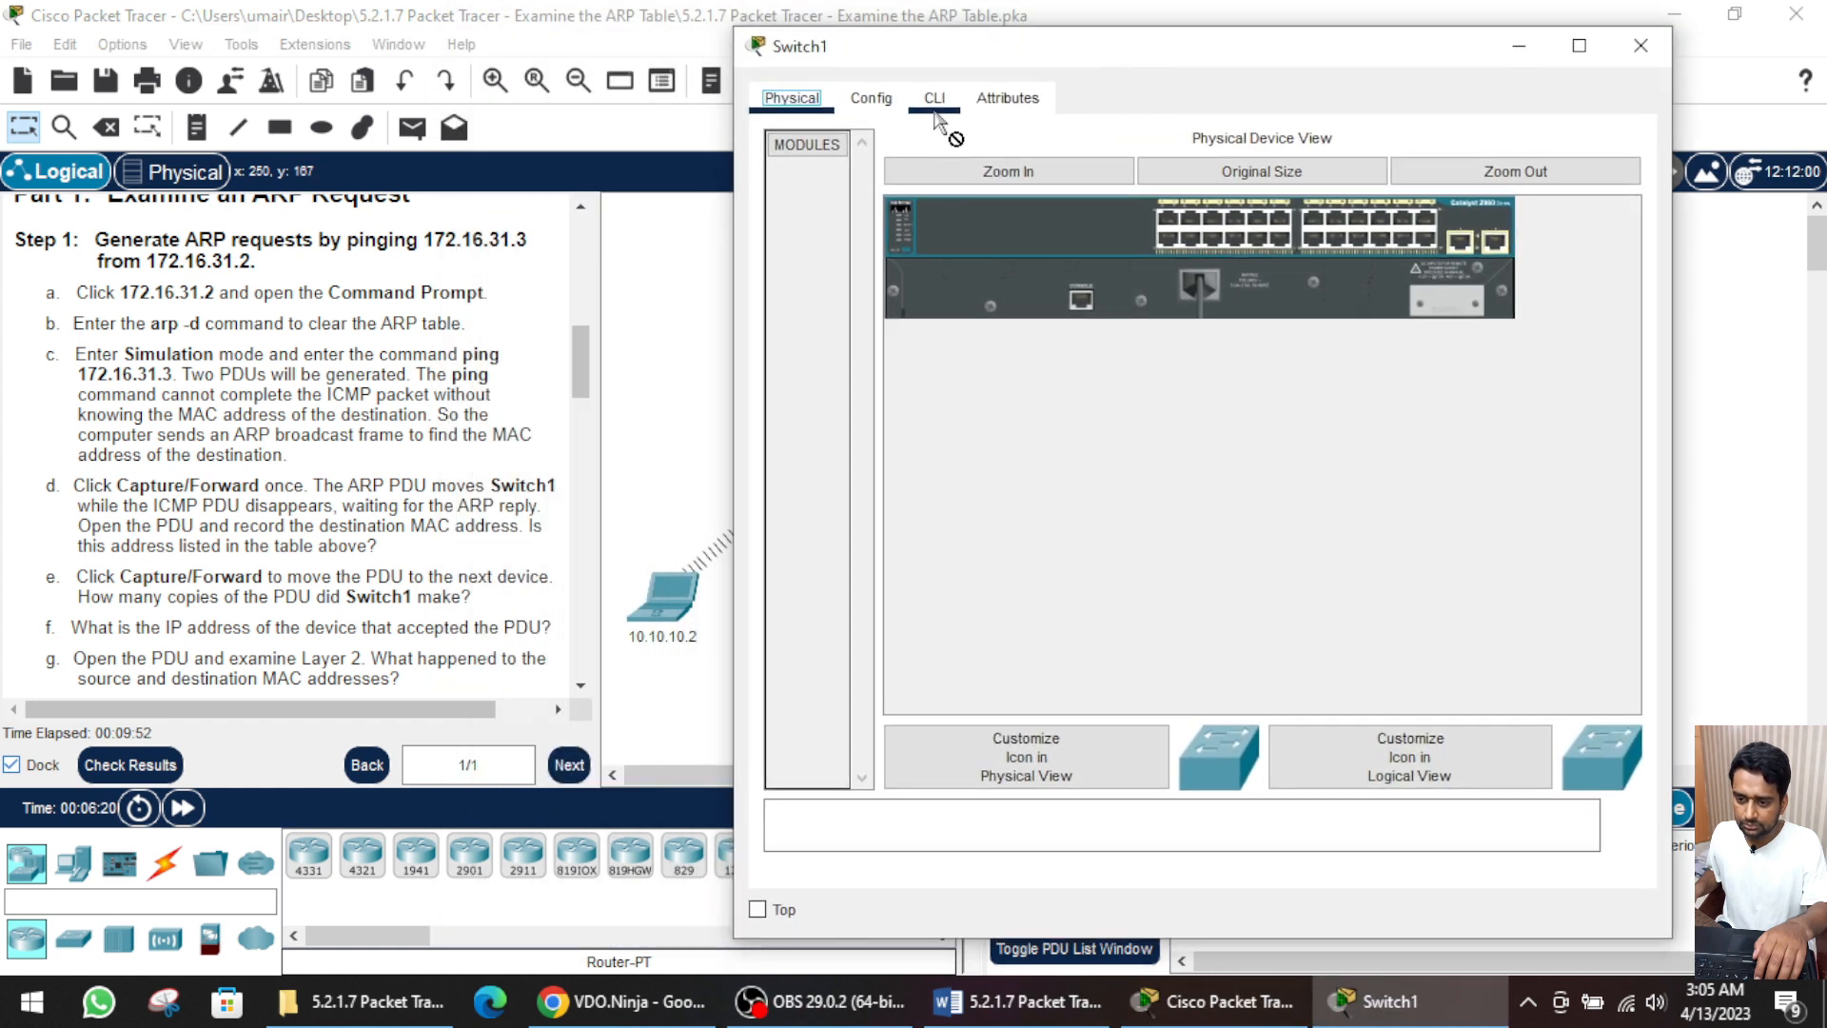
key("Return")
key("Return")
key("Return")
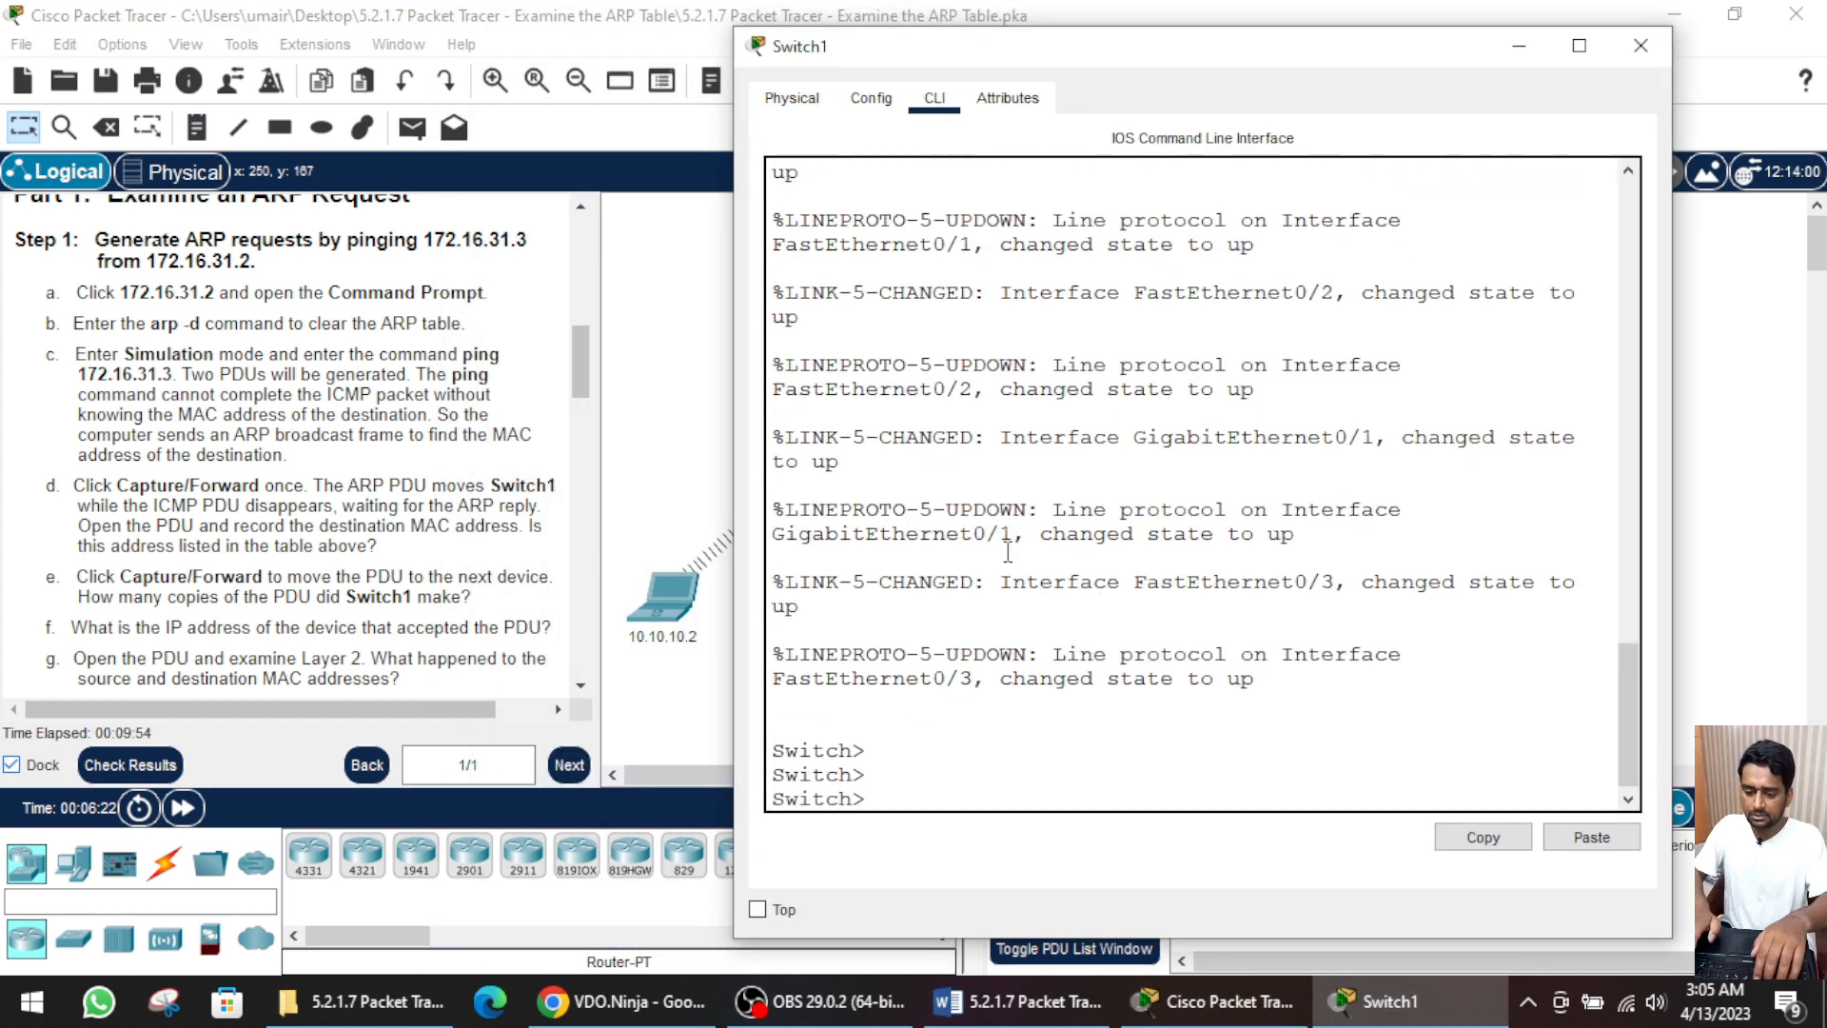
type("ne")
key("Return")
key("ctrl+shift+6")
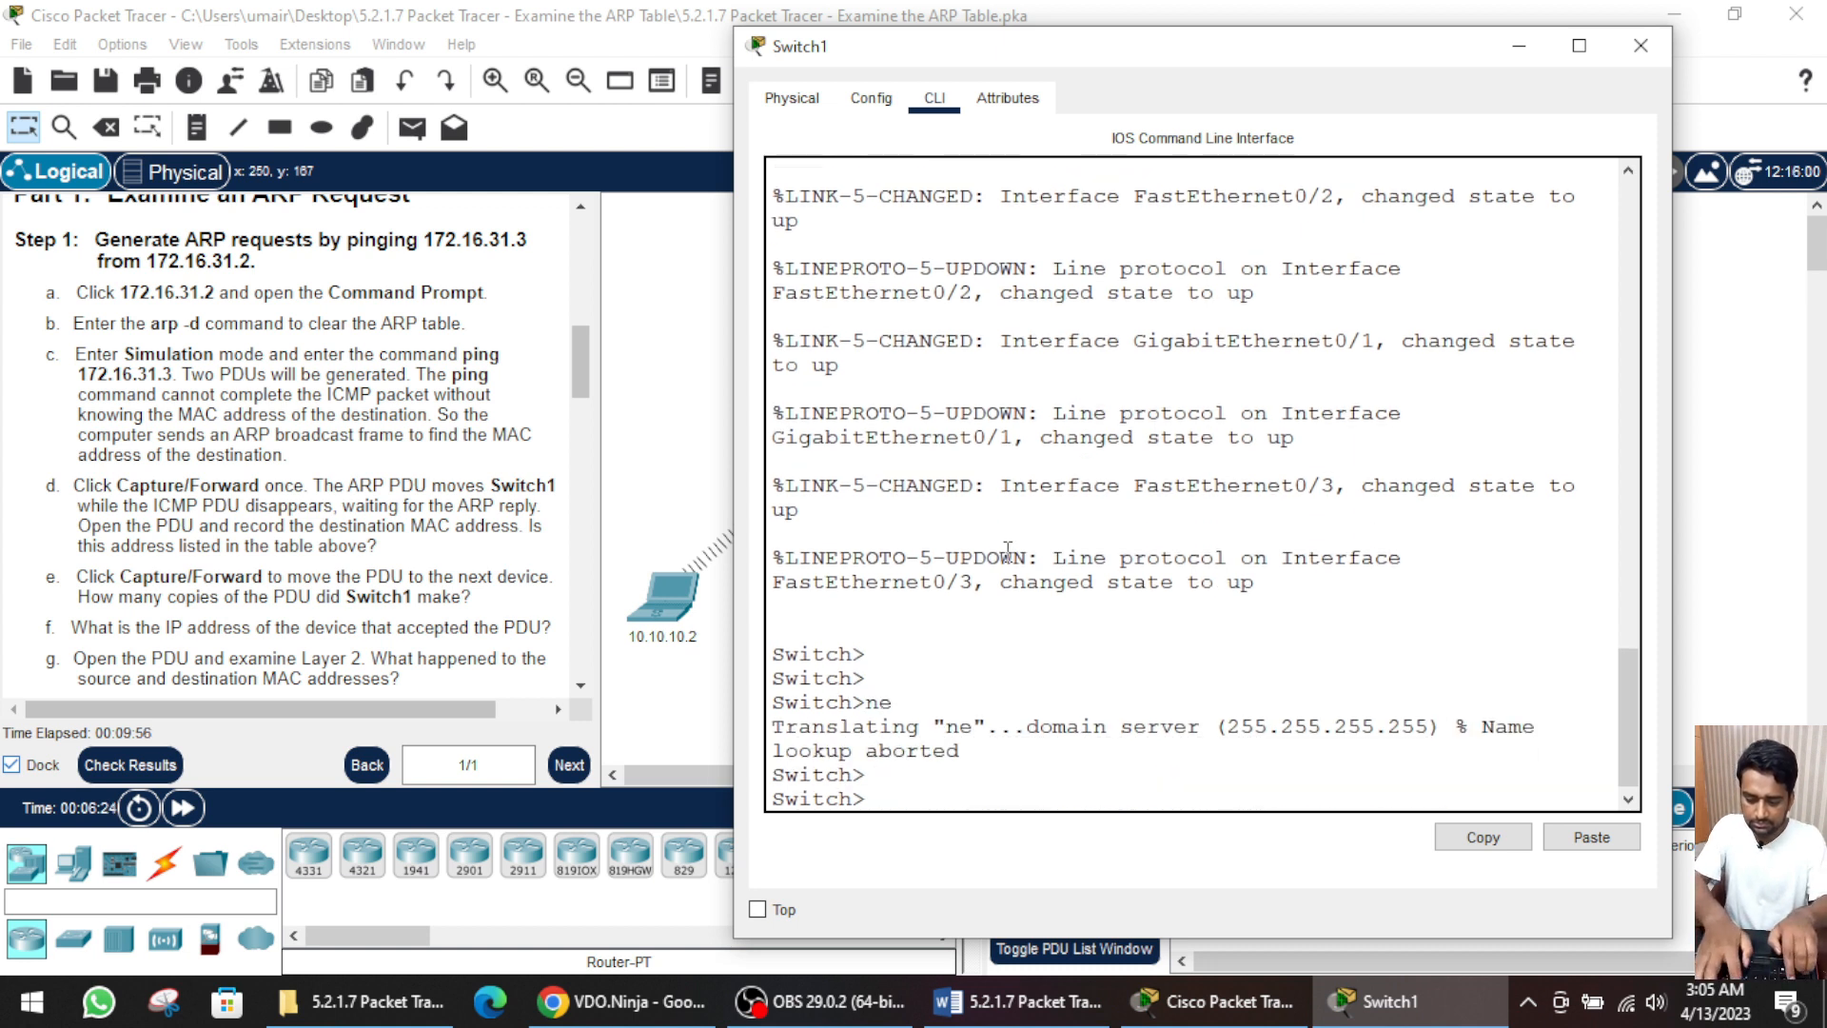
key("Return")
key("Return")
- Enter privileged mode on Switch1 with enable and run show mac-address-table
type("en")
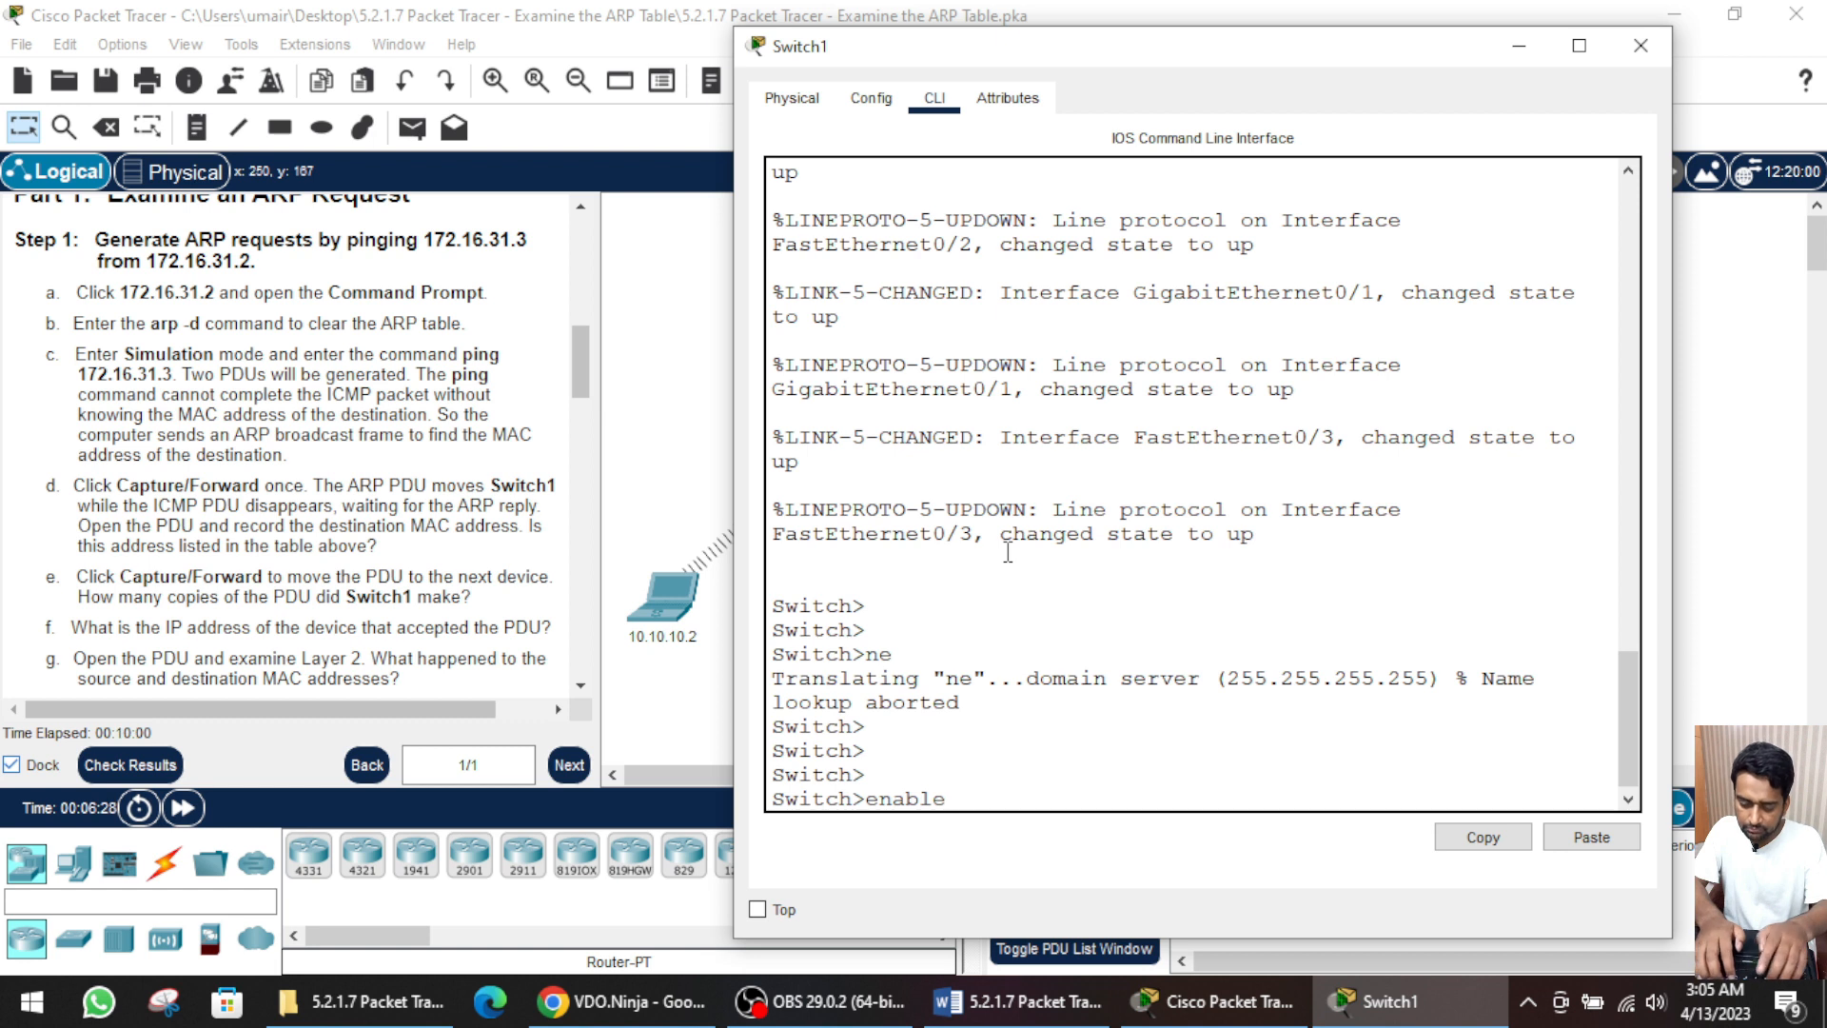
type("able")
key("Return")
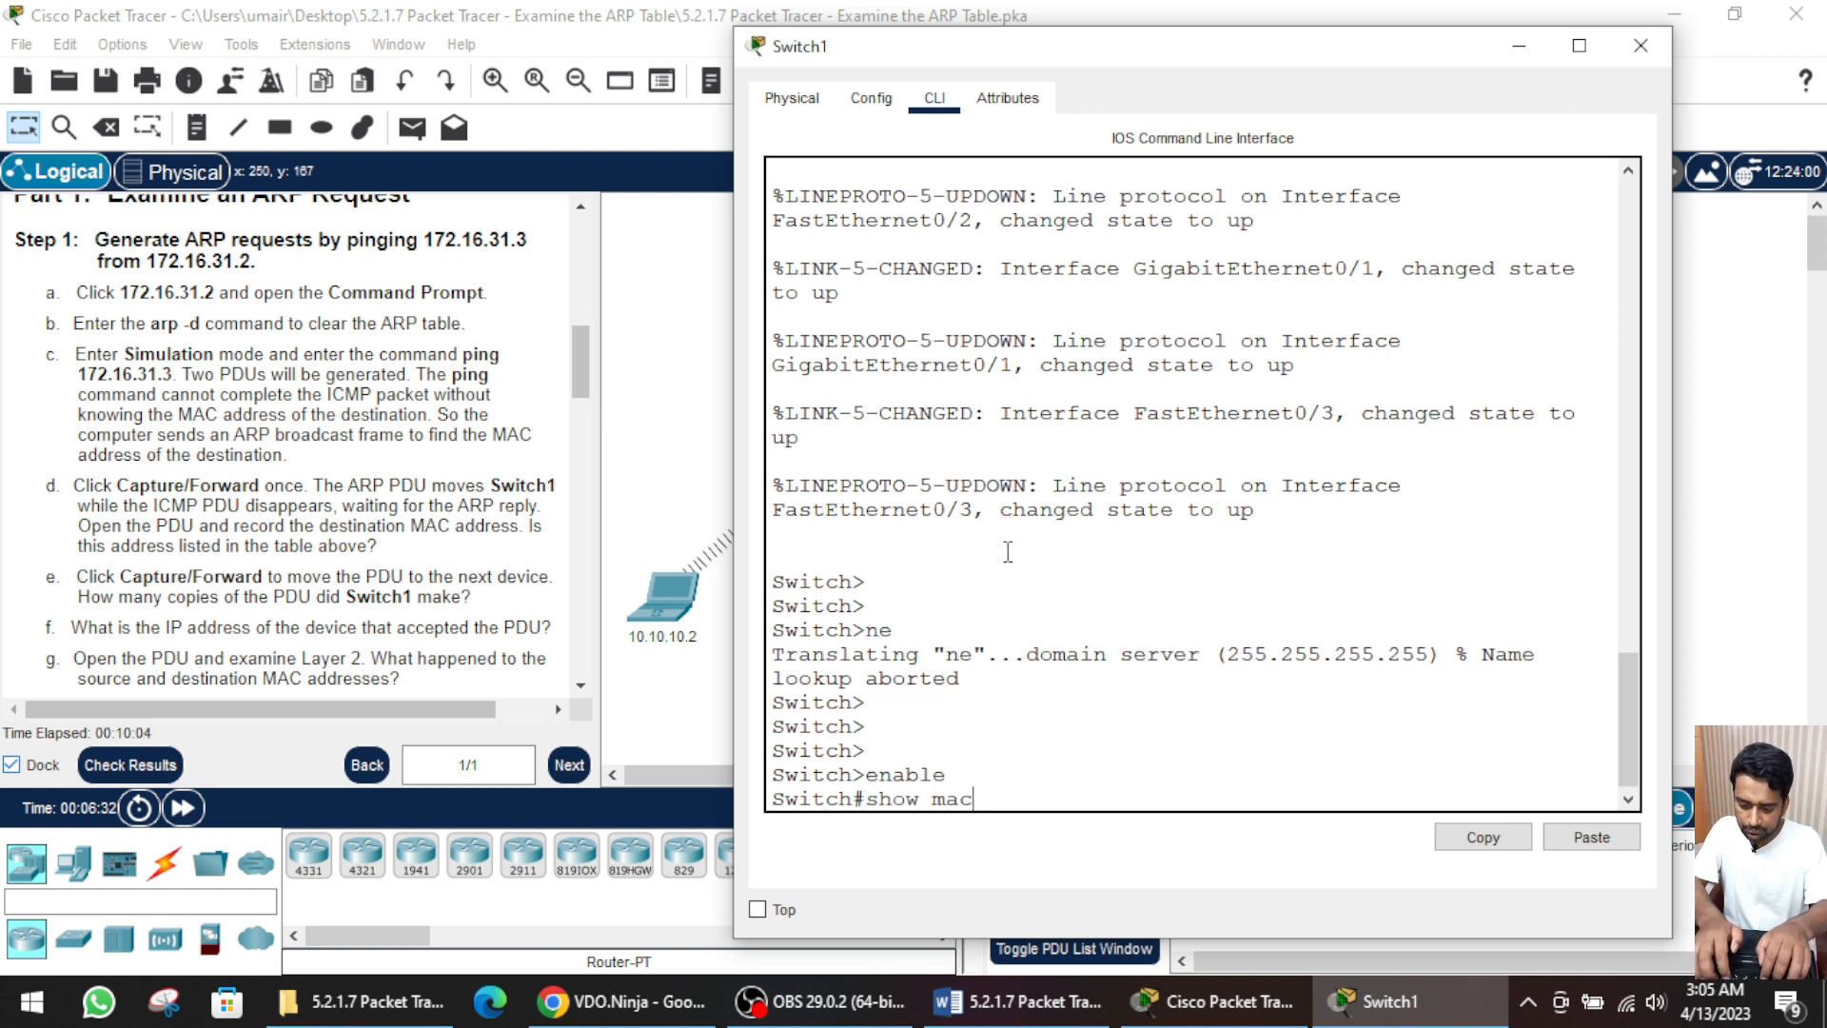
key("Return")
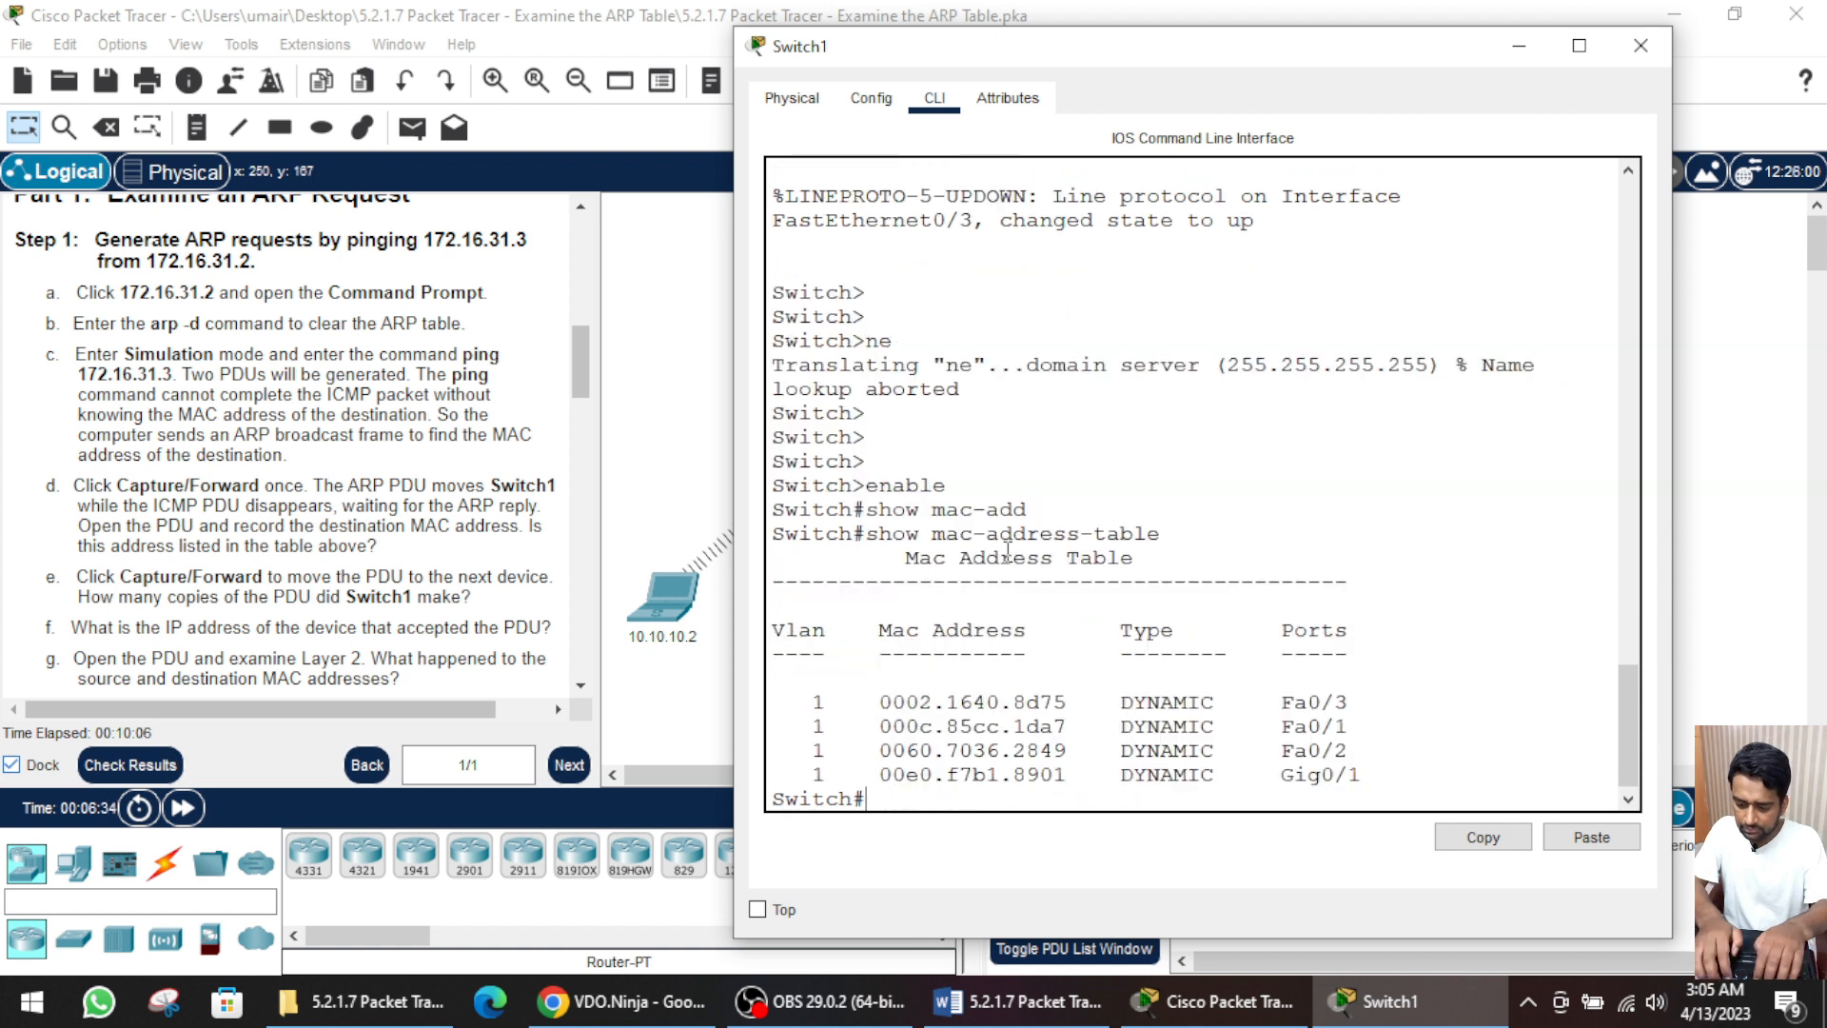
key("Return")
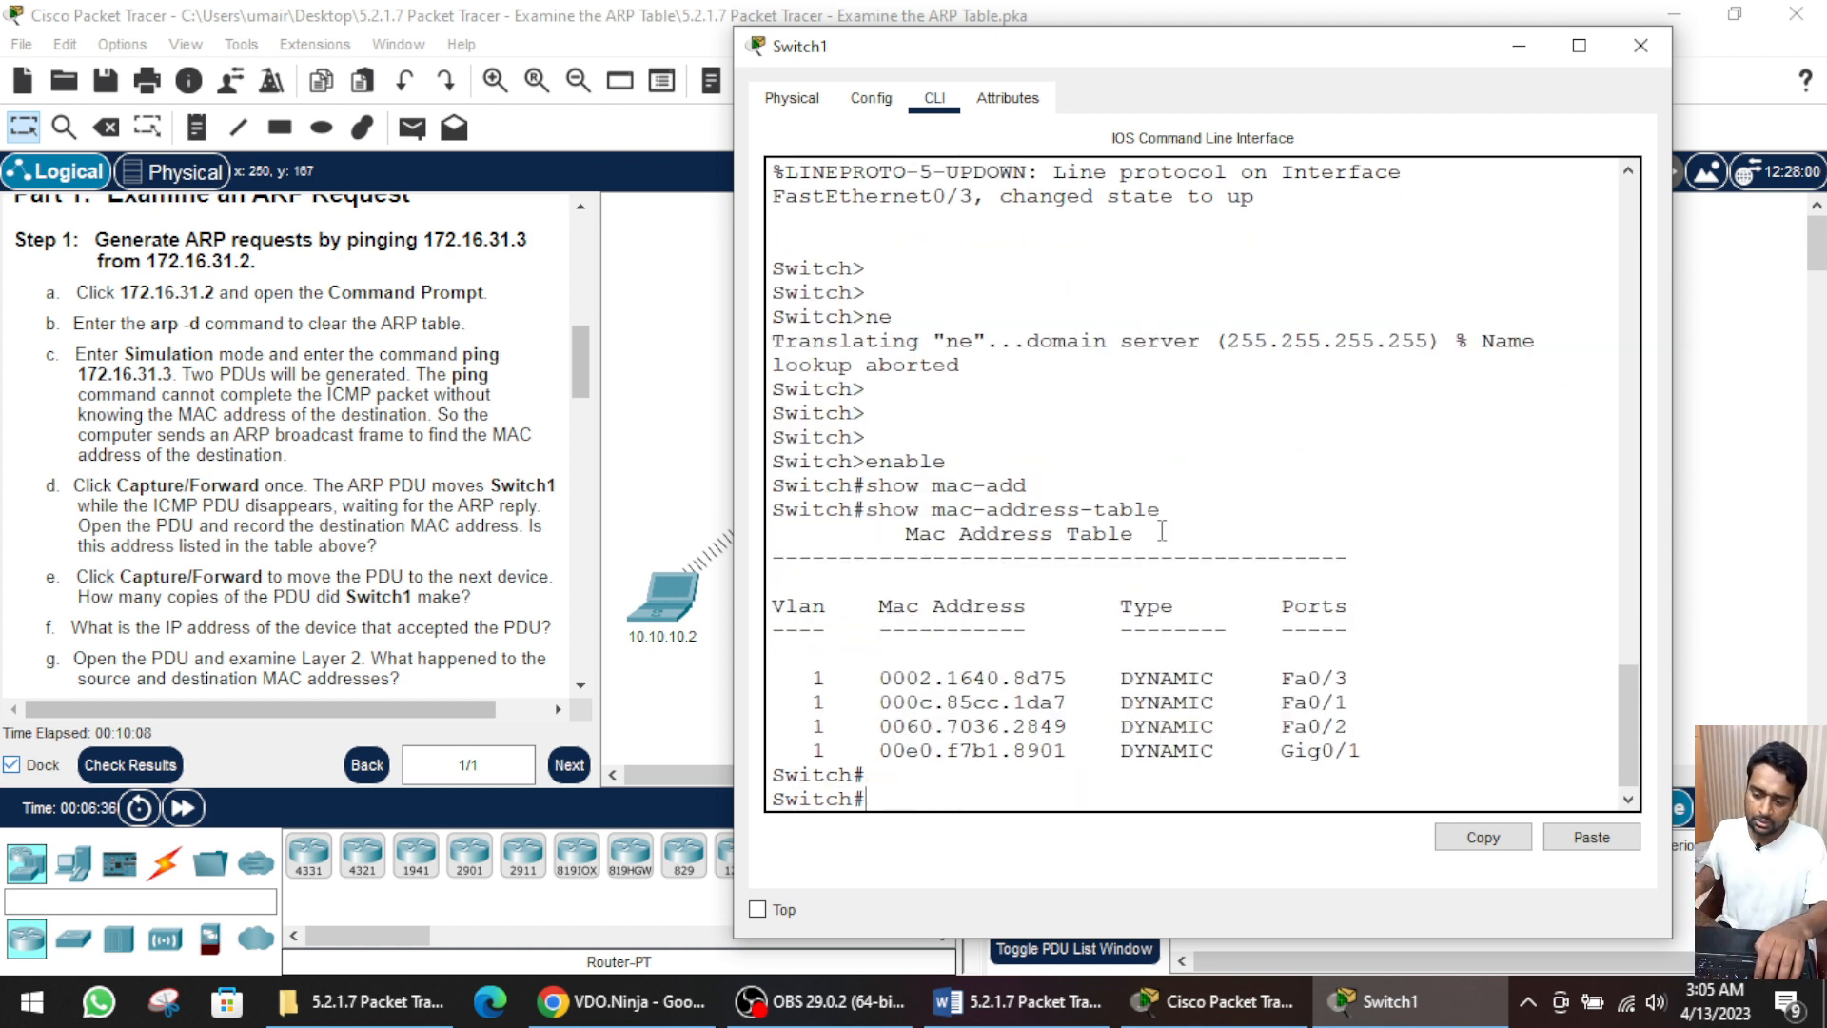
- Examine the MAC addresses and ports listed by Switch1, and return to Word to find the device address table
left_click_drag(878, 682, 1047, 673)
left_click_drag(1278, 680, 1351, 751)
key("alt+Tab")
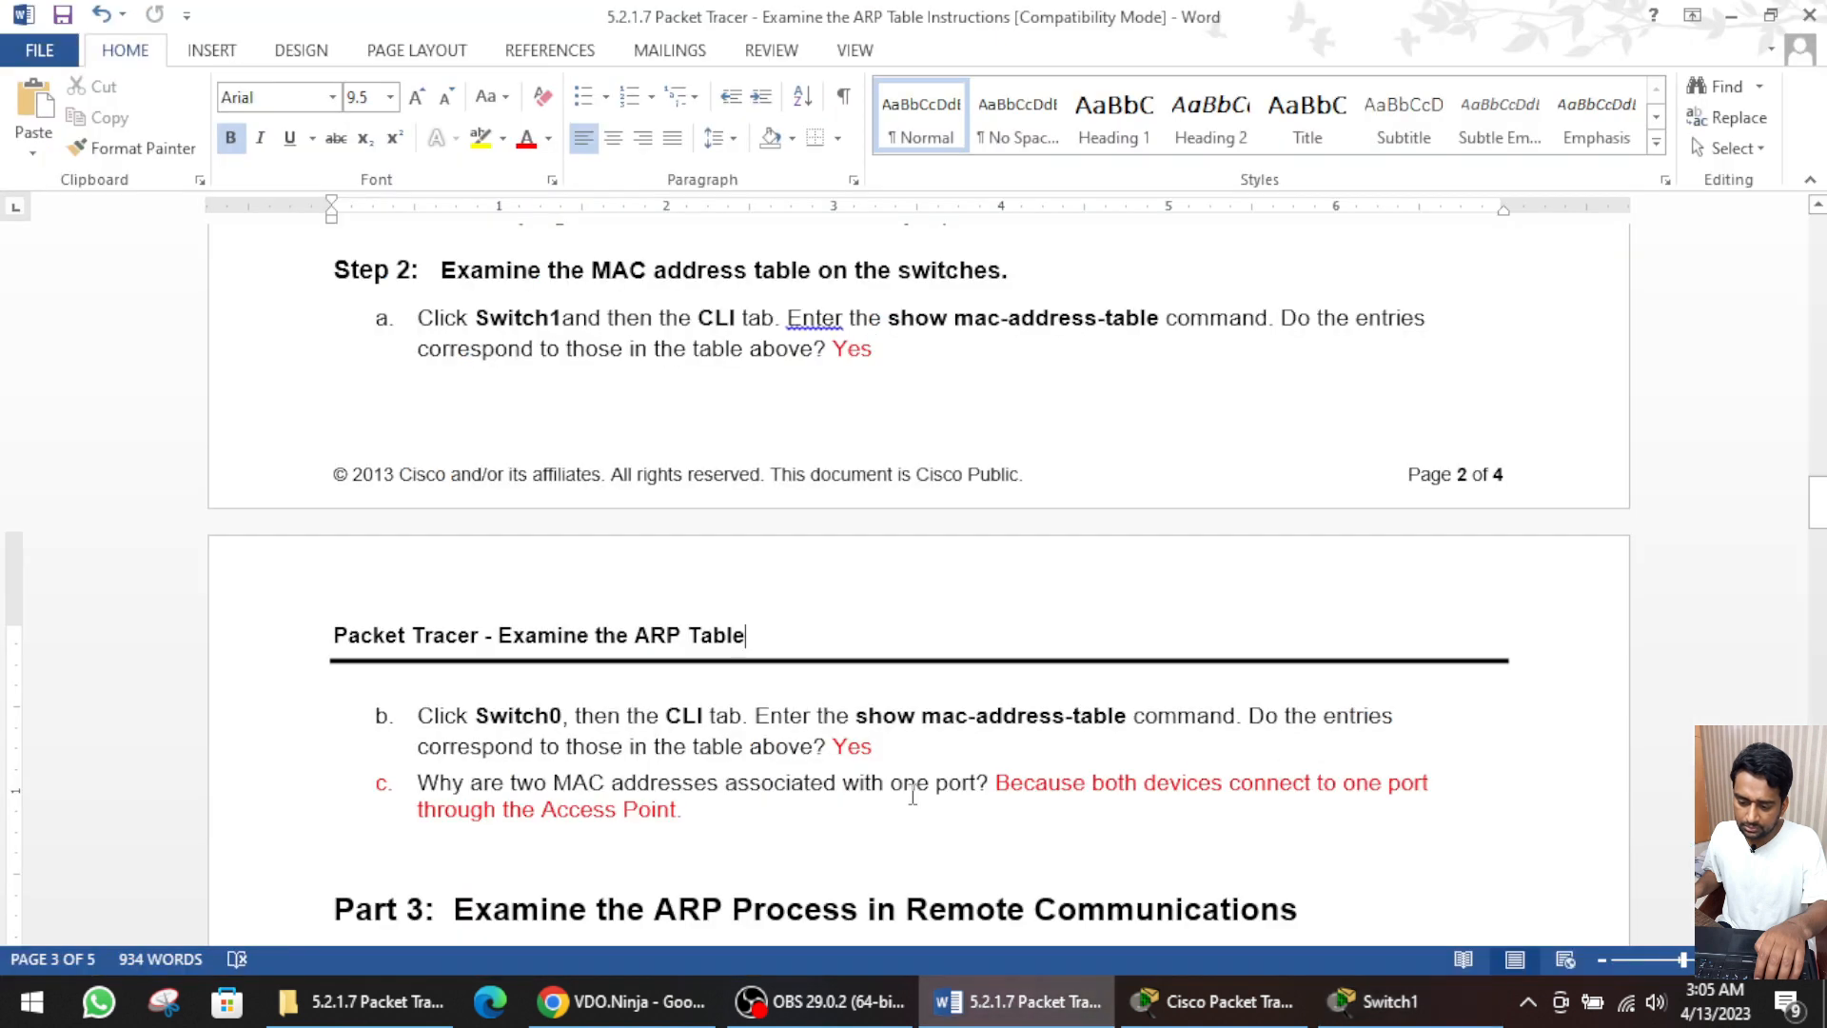
left_click_drag(874, 357, 833, 351)
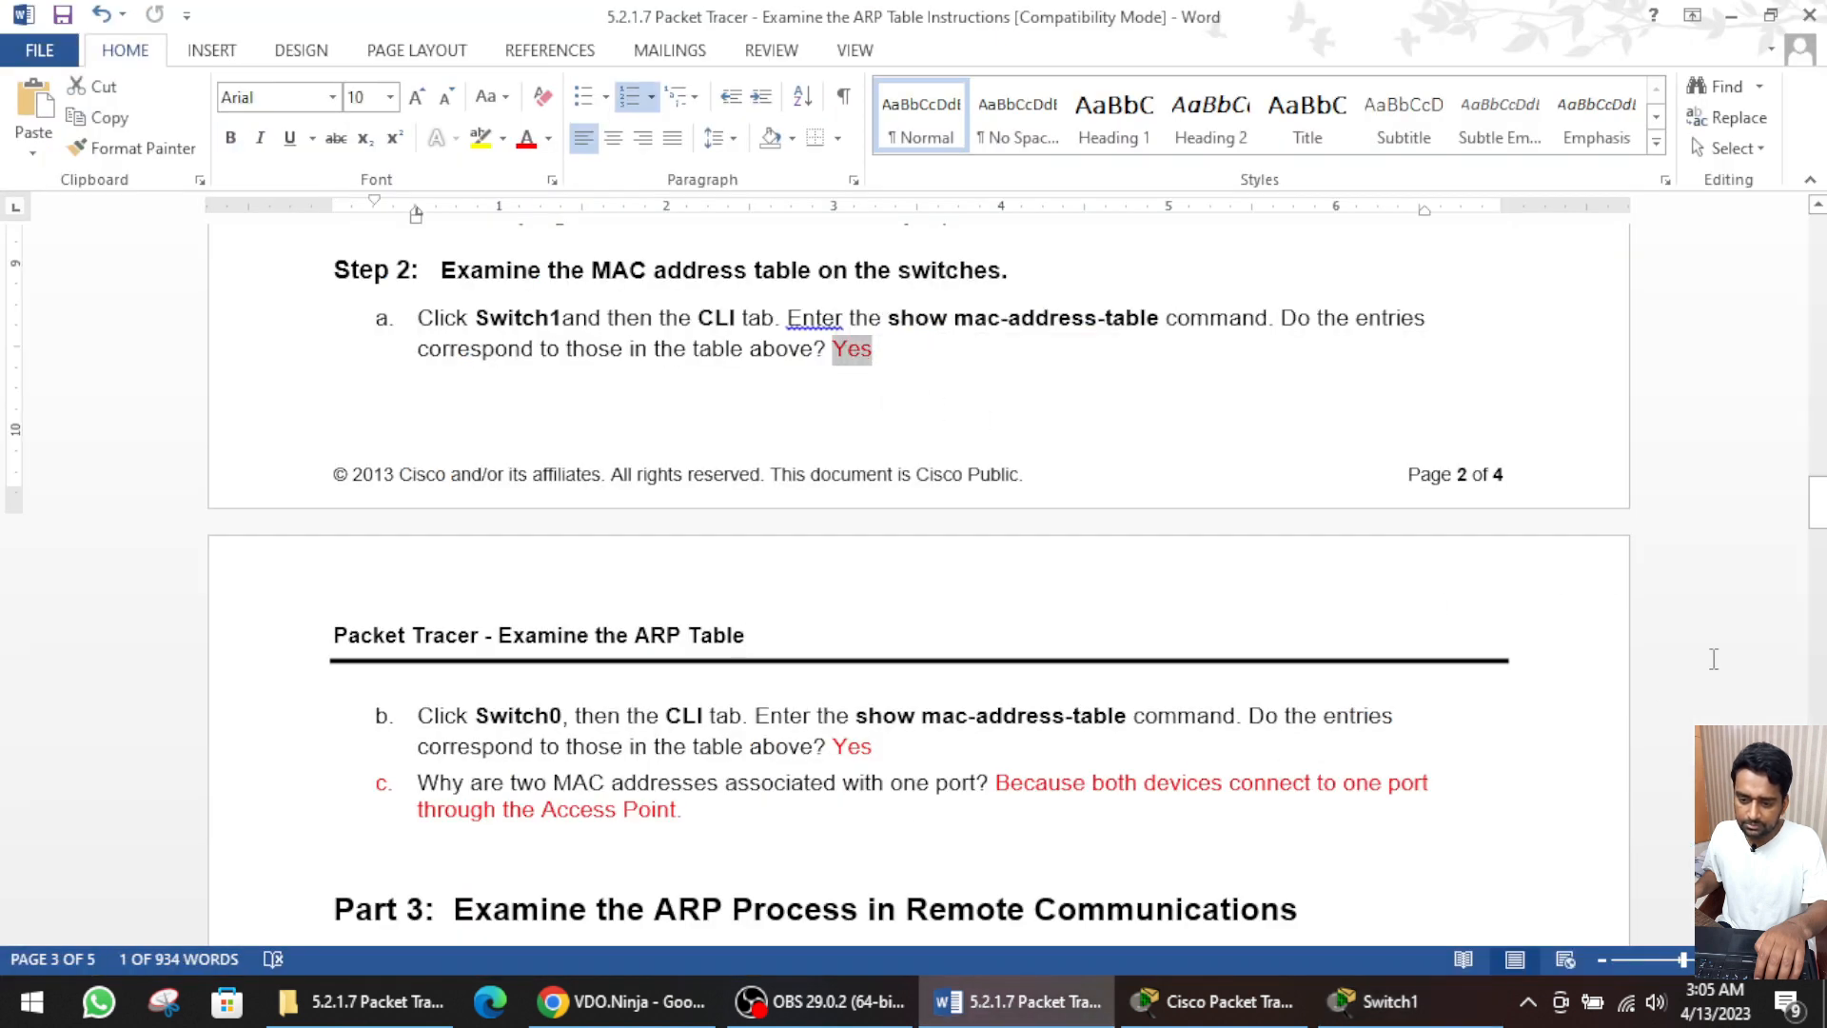
left_click_drag(1804, 498, 1813, 331)
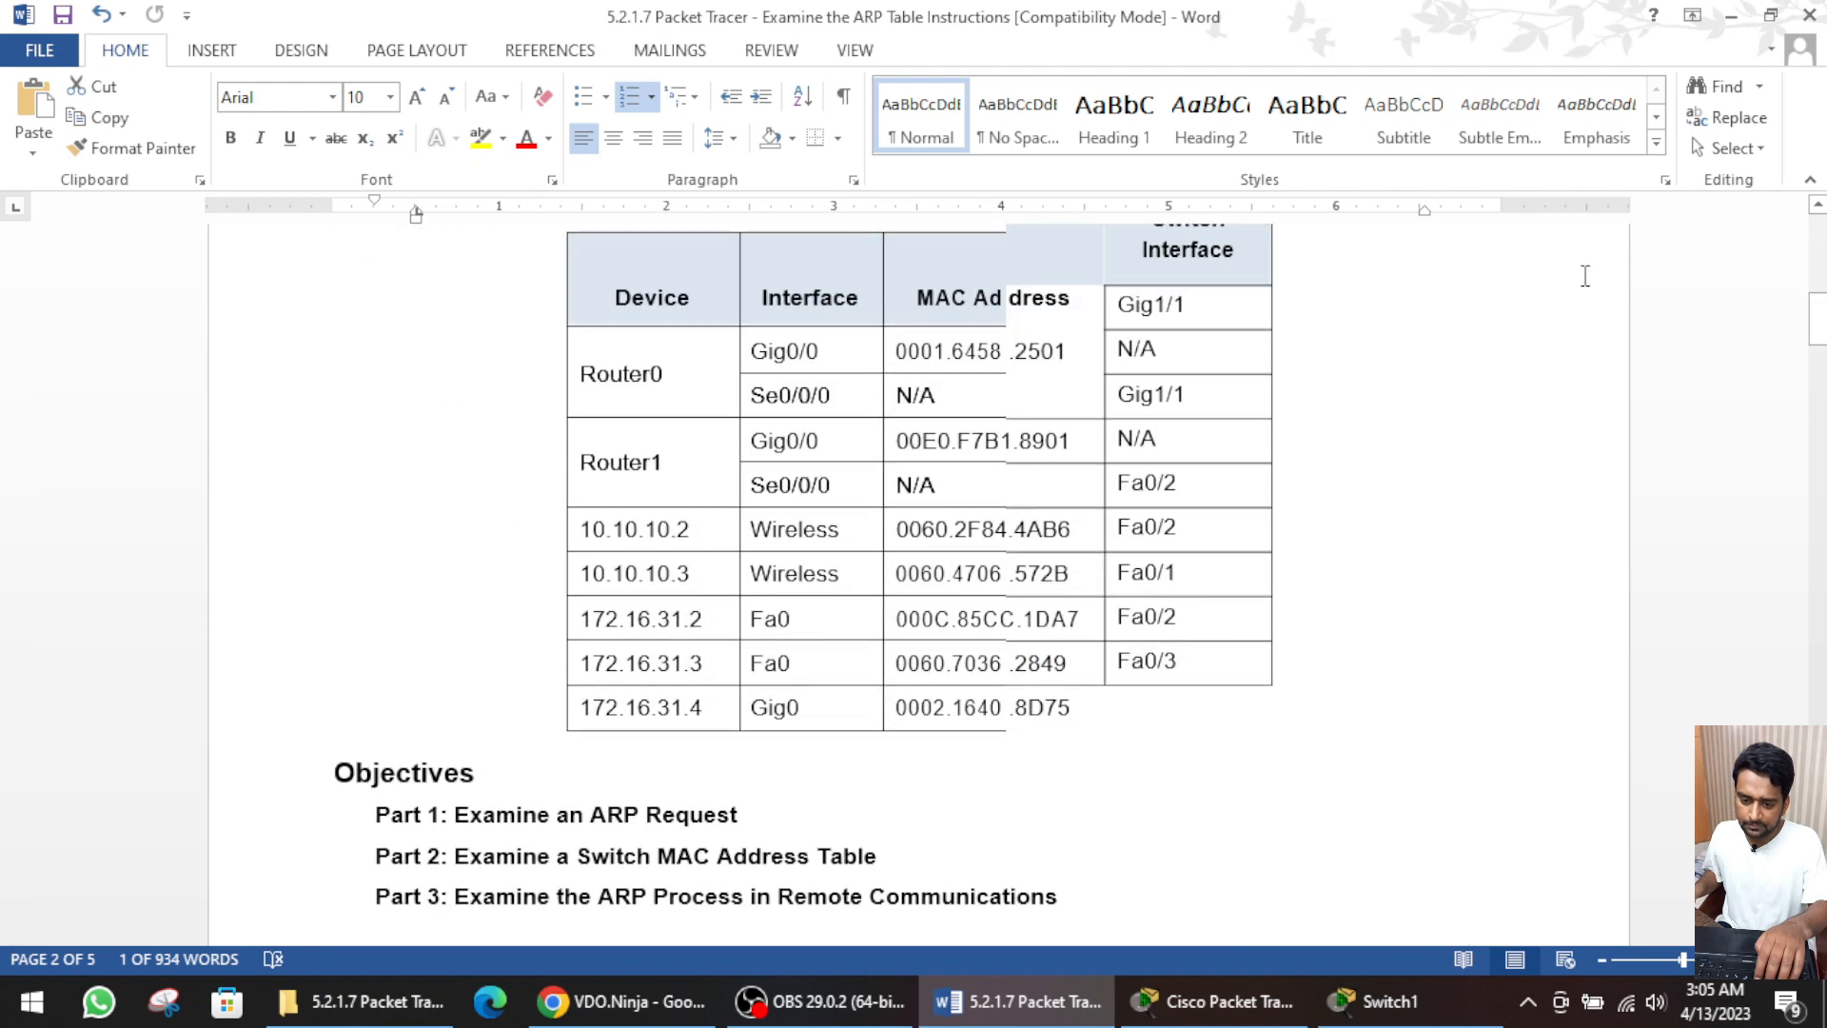
left_click(788, 535)
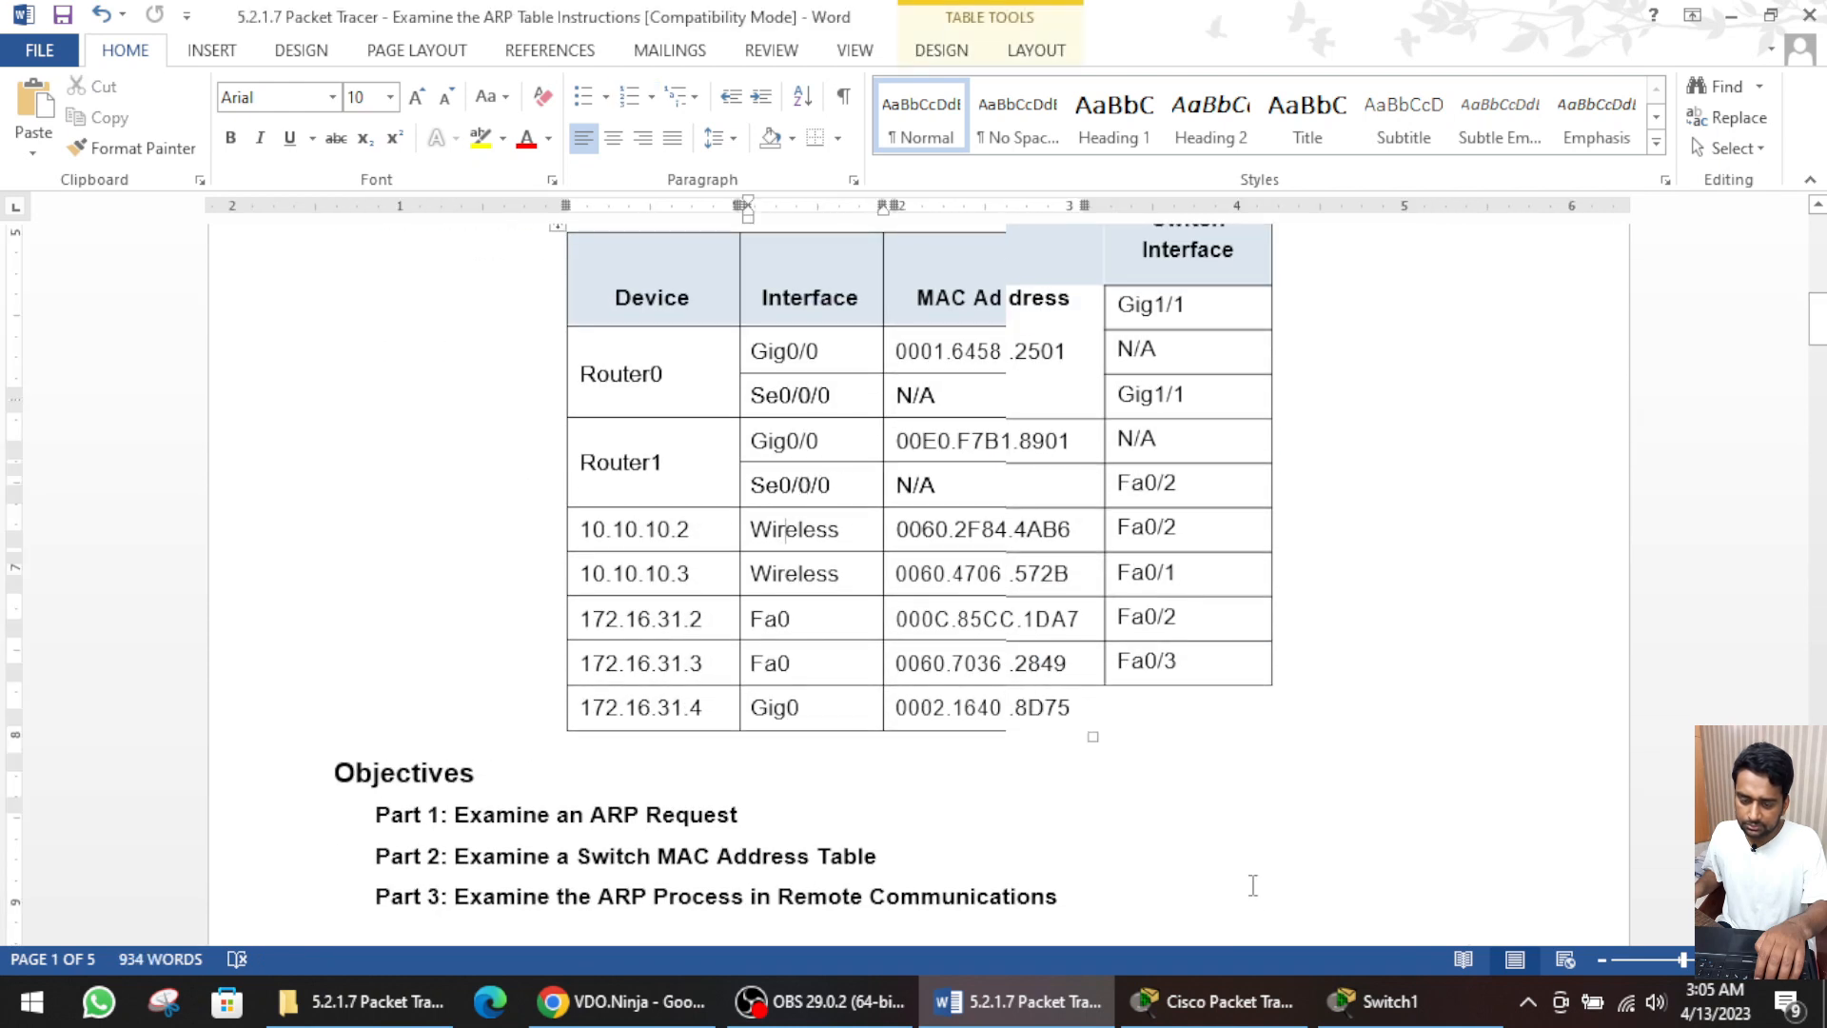
- Compare Switch1's MAC address entries with the addresses of 172.16.31.2, 172.16.31.3 and 172.16.31.4 in the Word table
left_click(1377, 1011)
left_click(1074, 721)
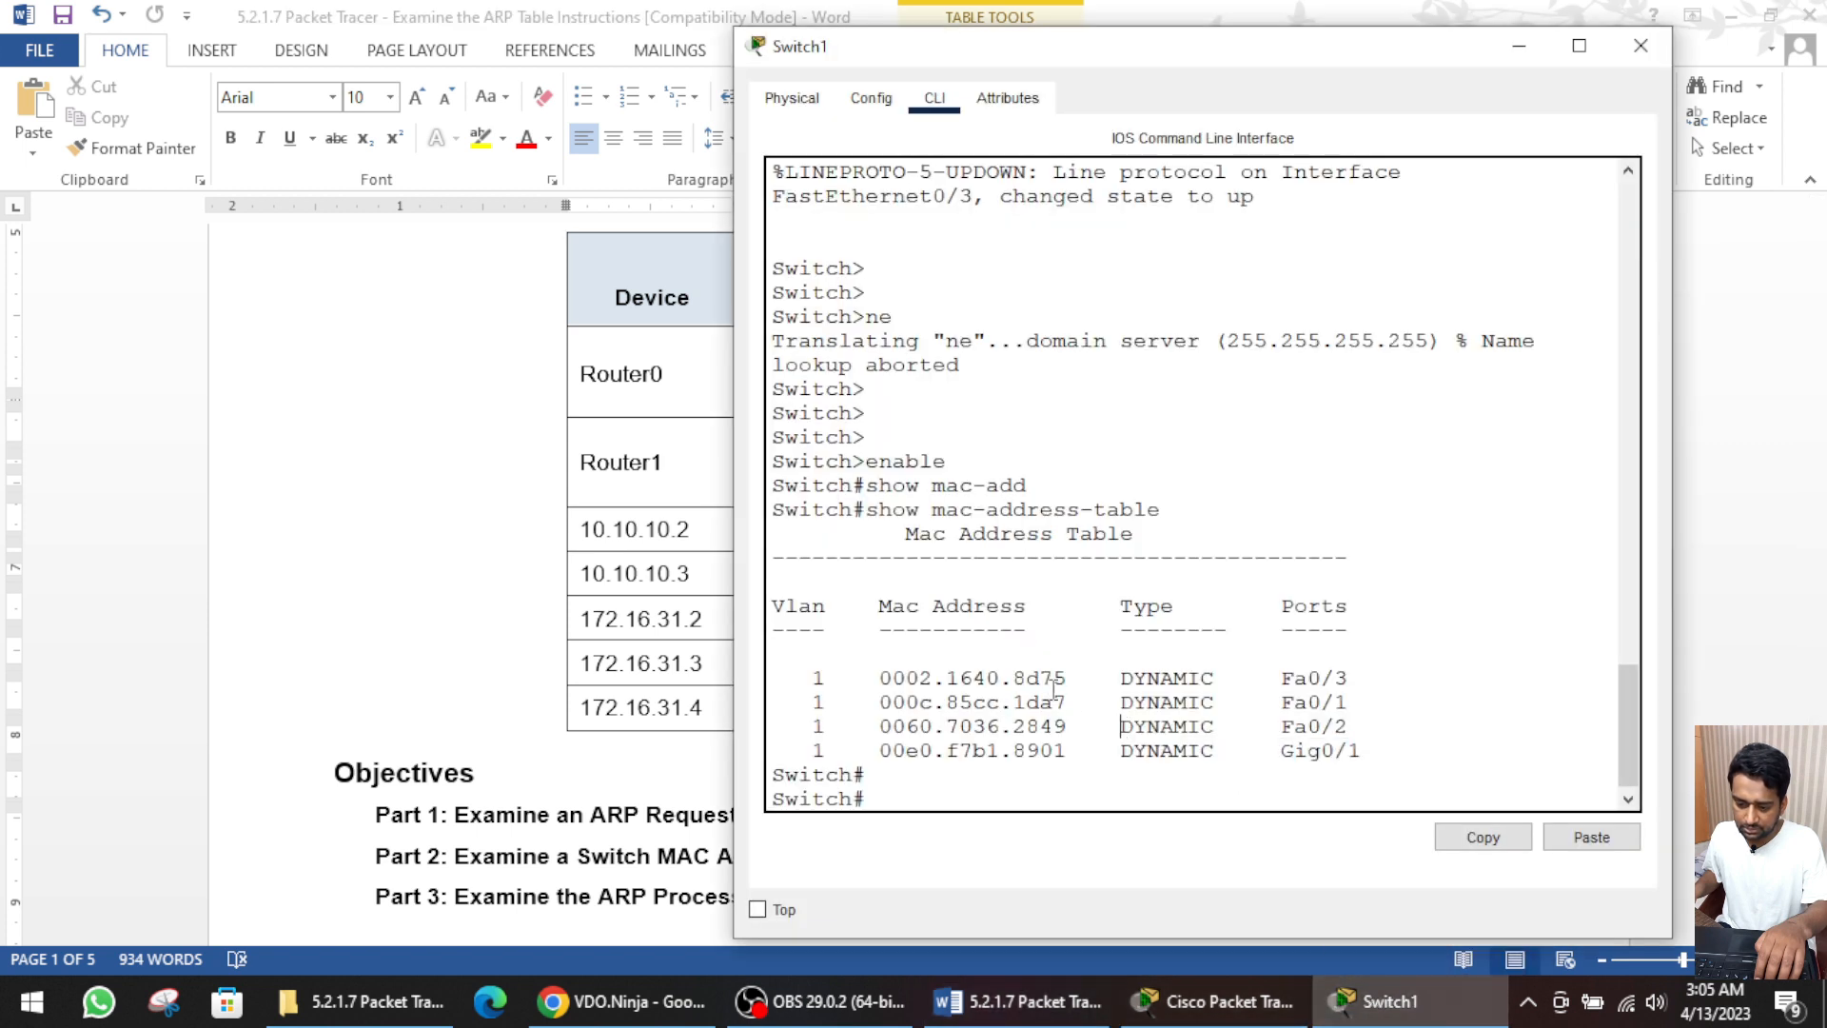
left_click(1072, 707)
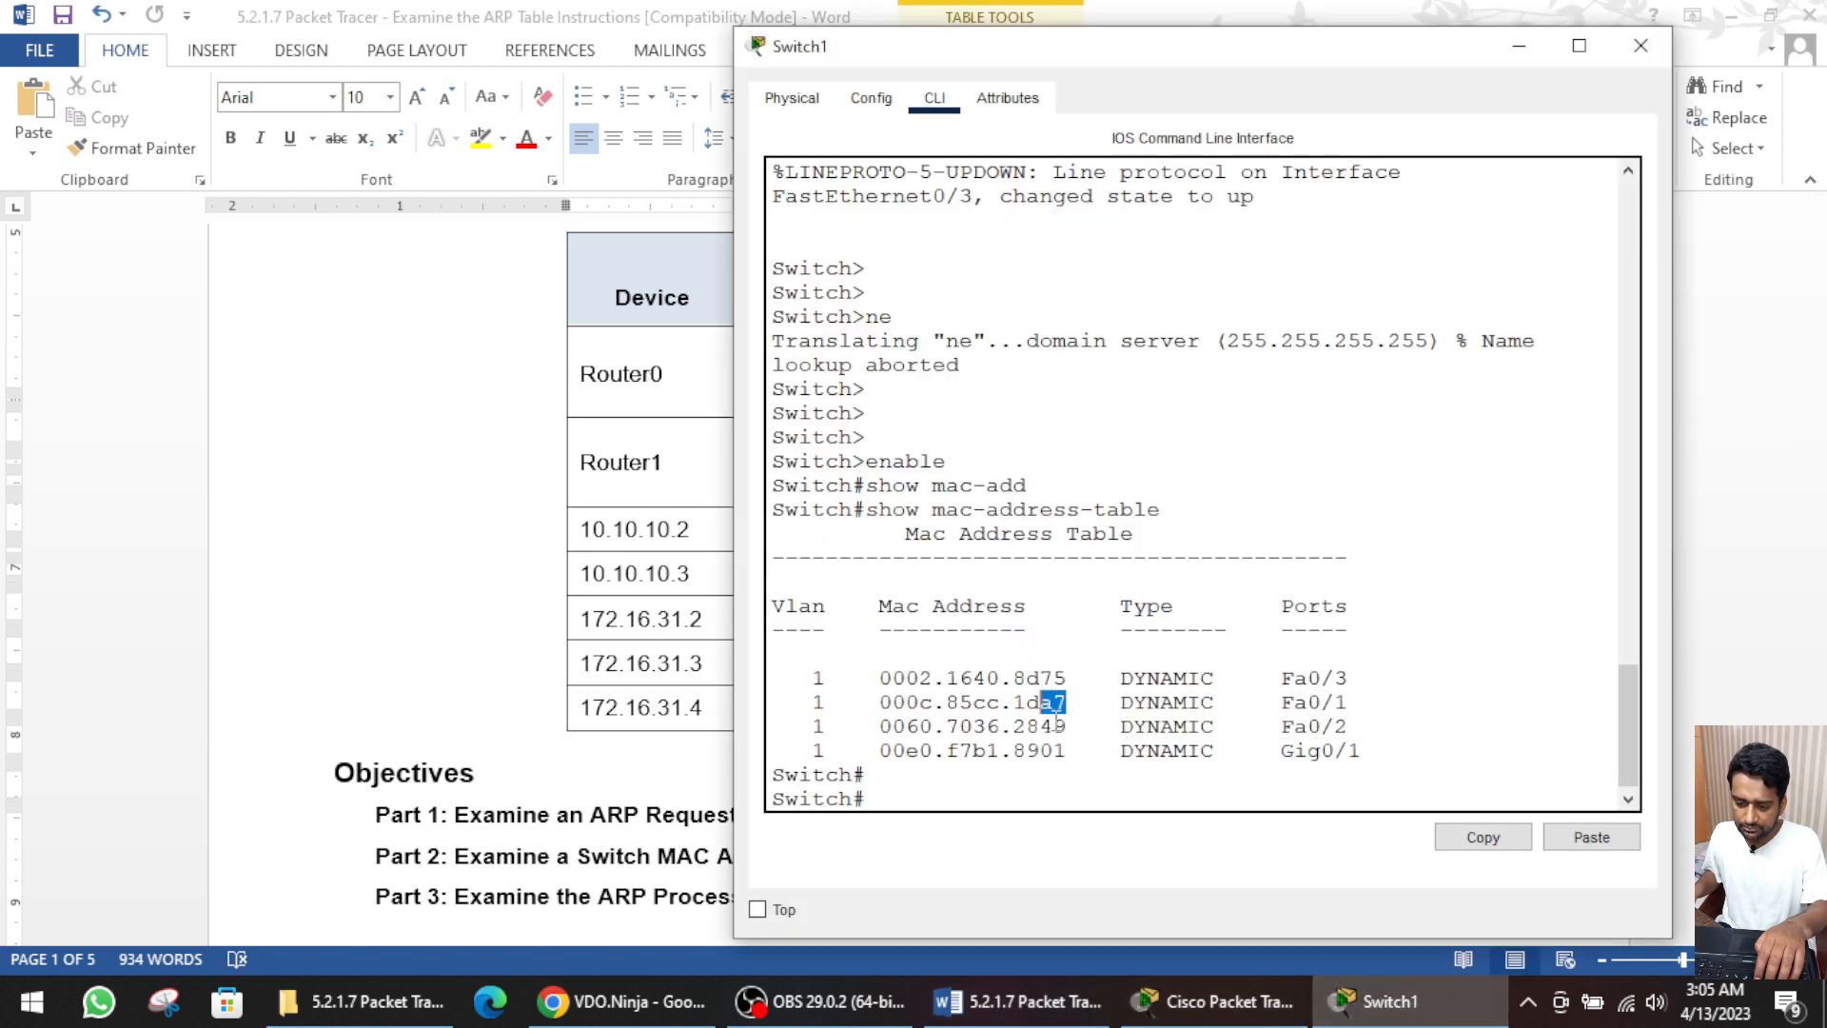
left_click(709, 649)
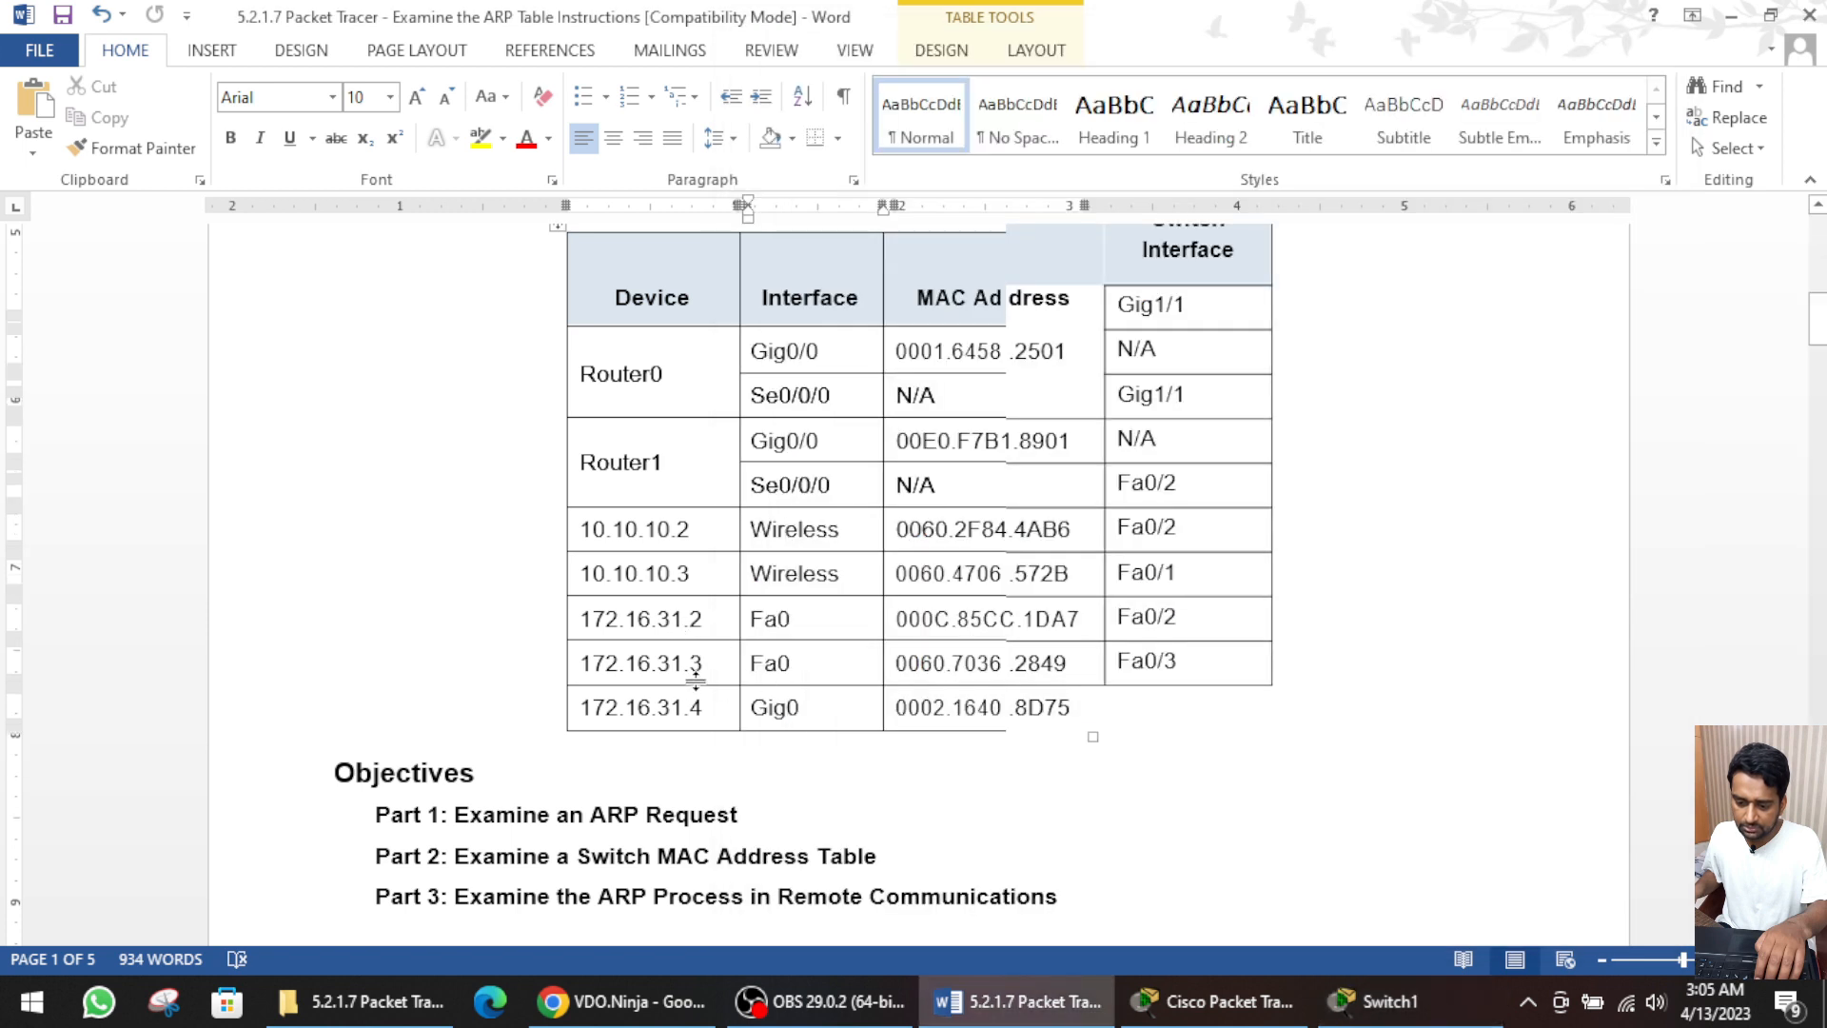
double_click(1045, 657)
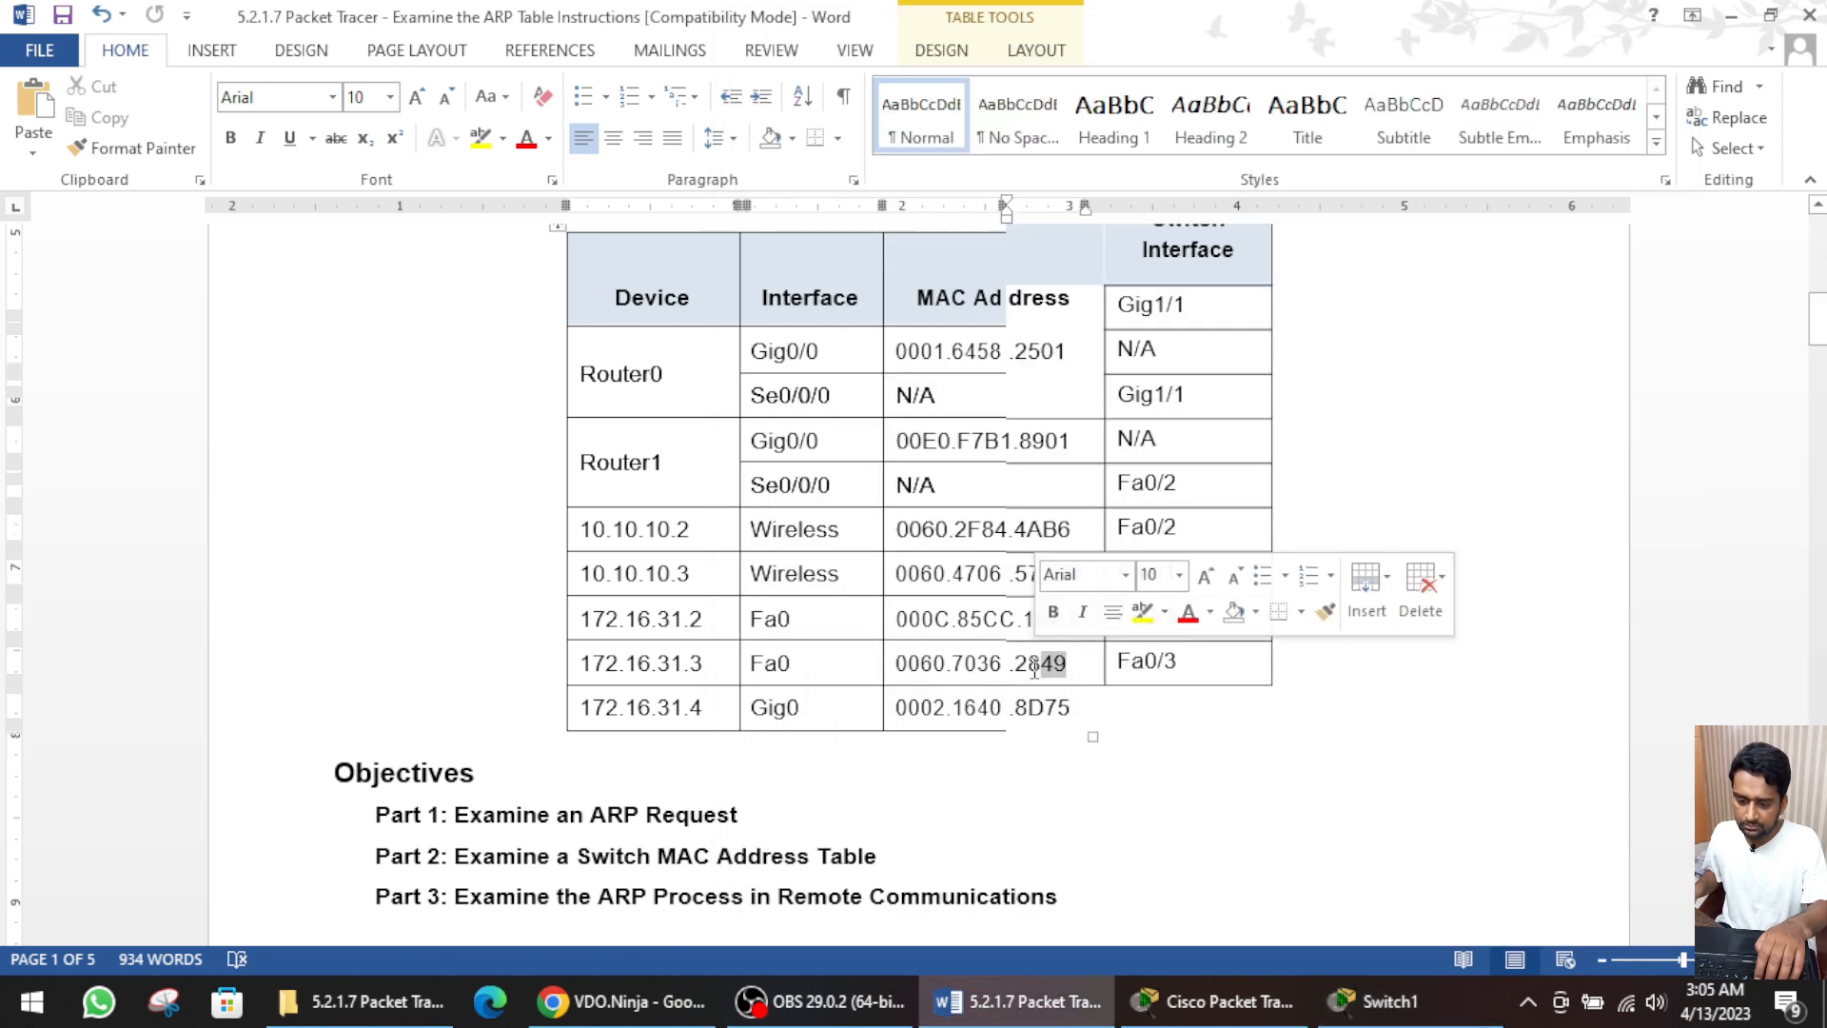
key("Up")
double_click(1053, 618)
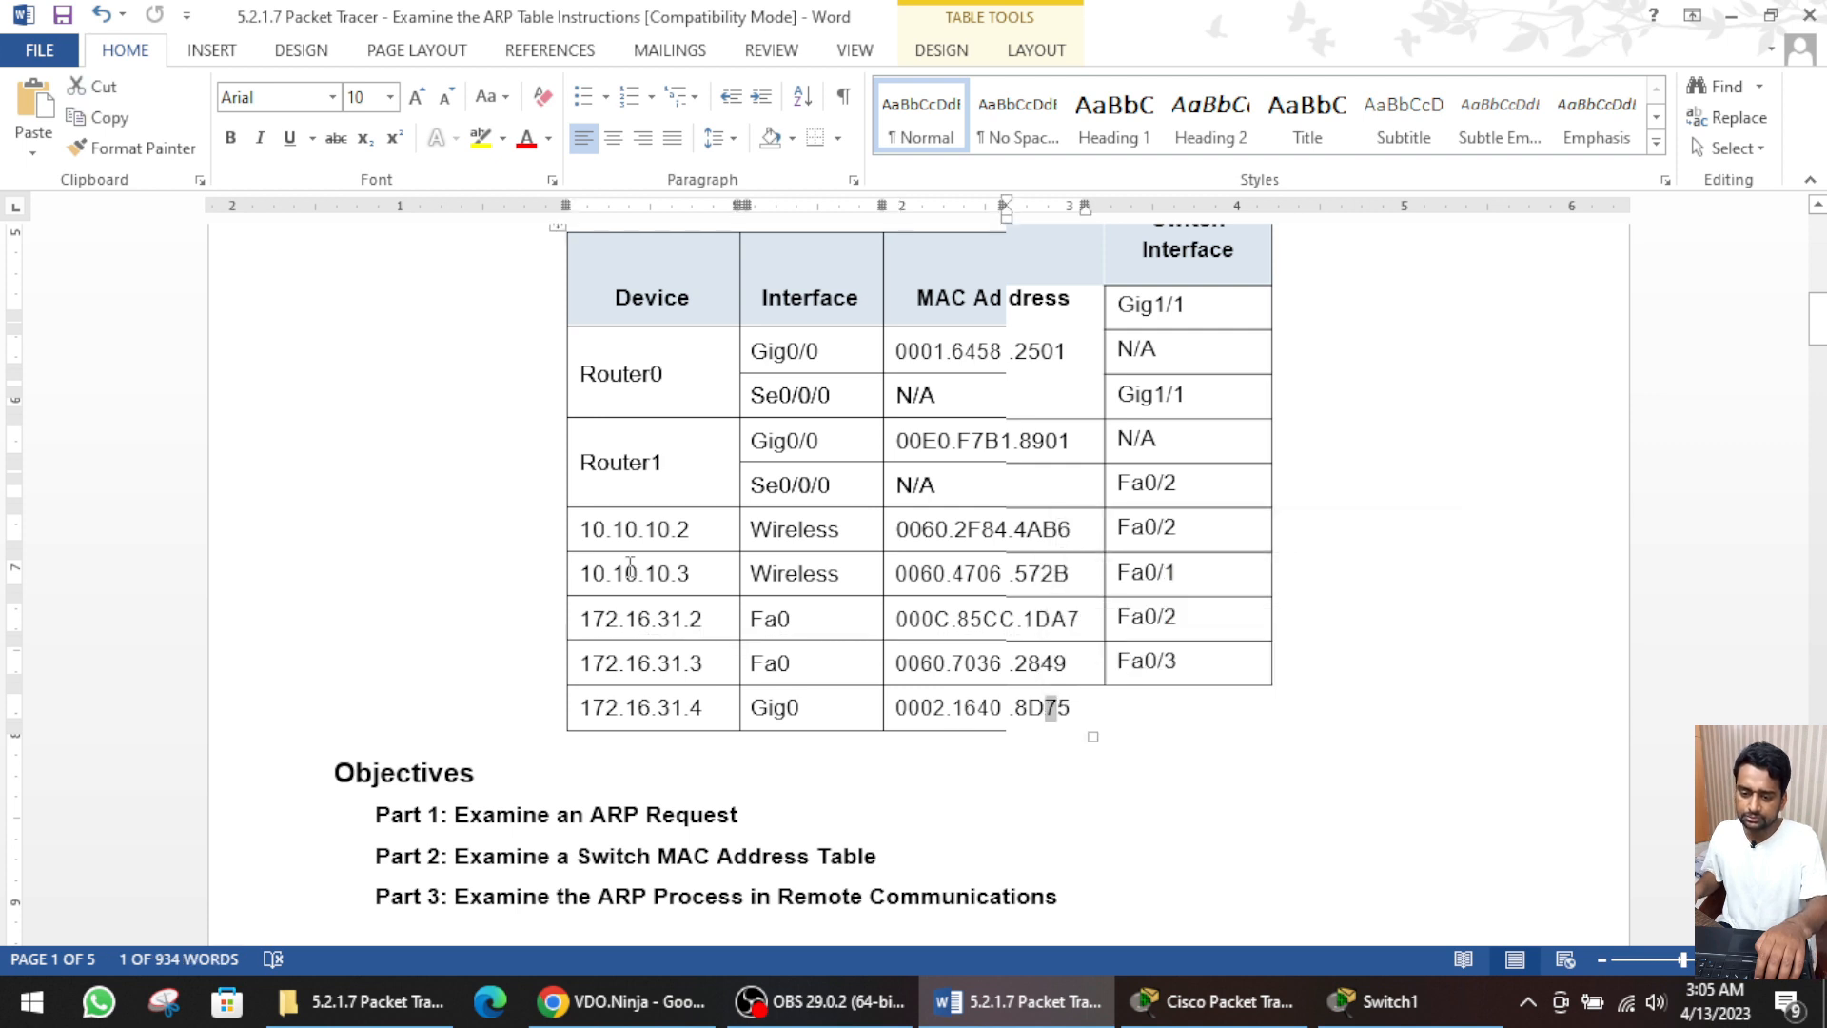
- Review Step 2a in Word and examine Step 2b for the command to enter on Switch0
scroll(630, 693, "down", 15)
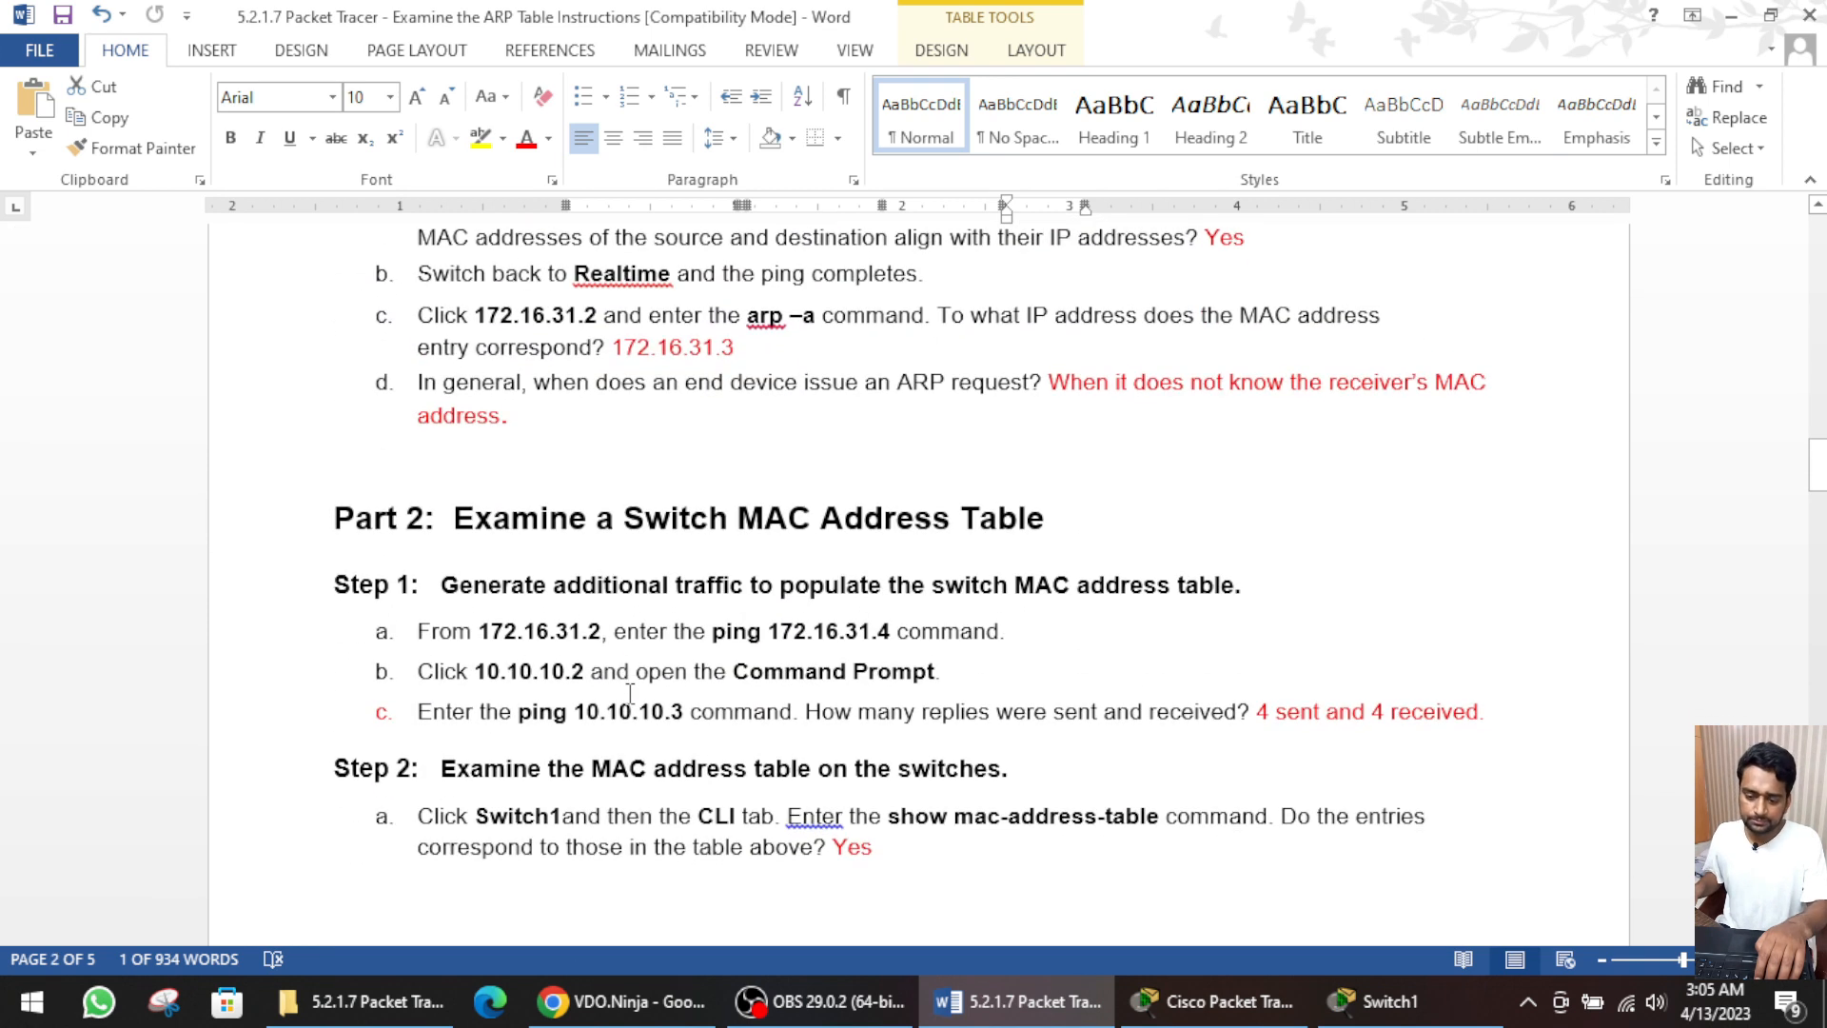
scroll(630, 693, "down", 3)
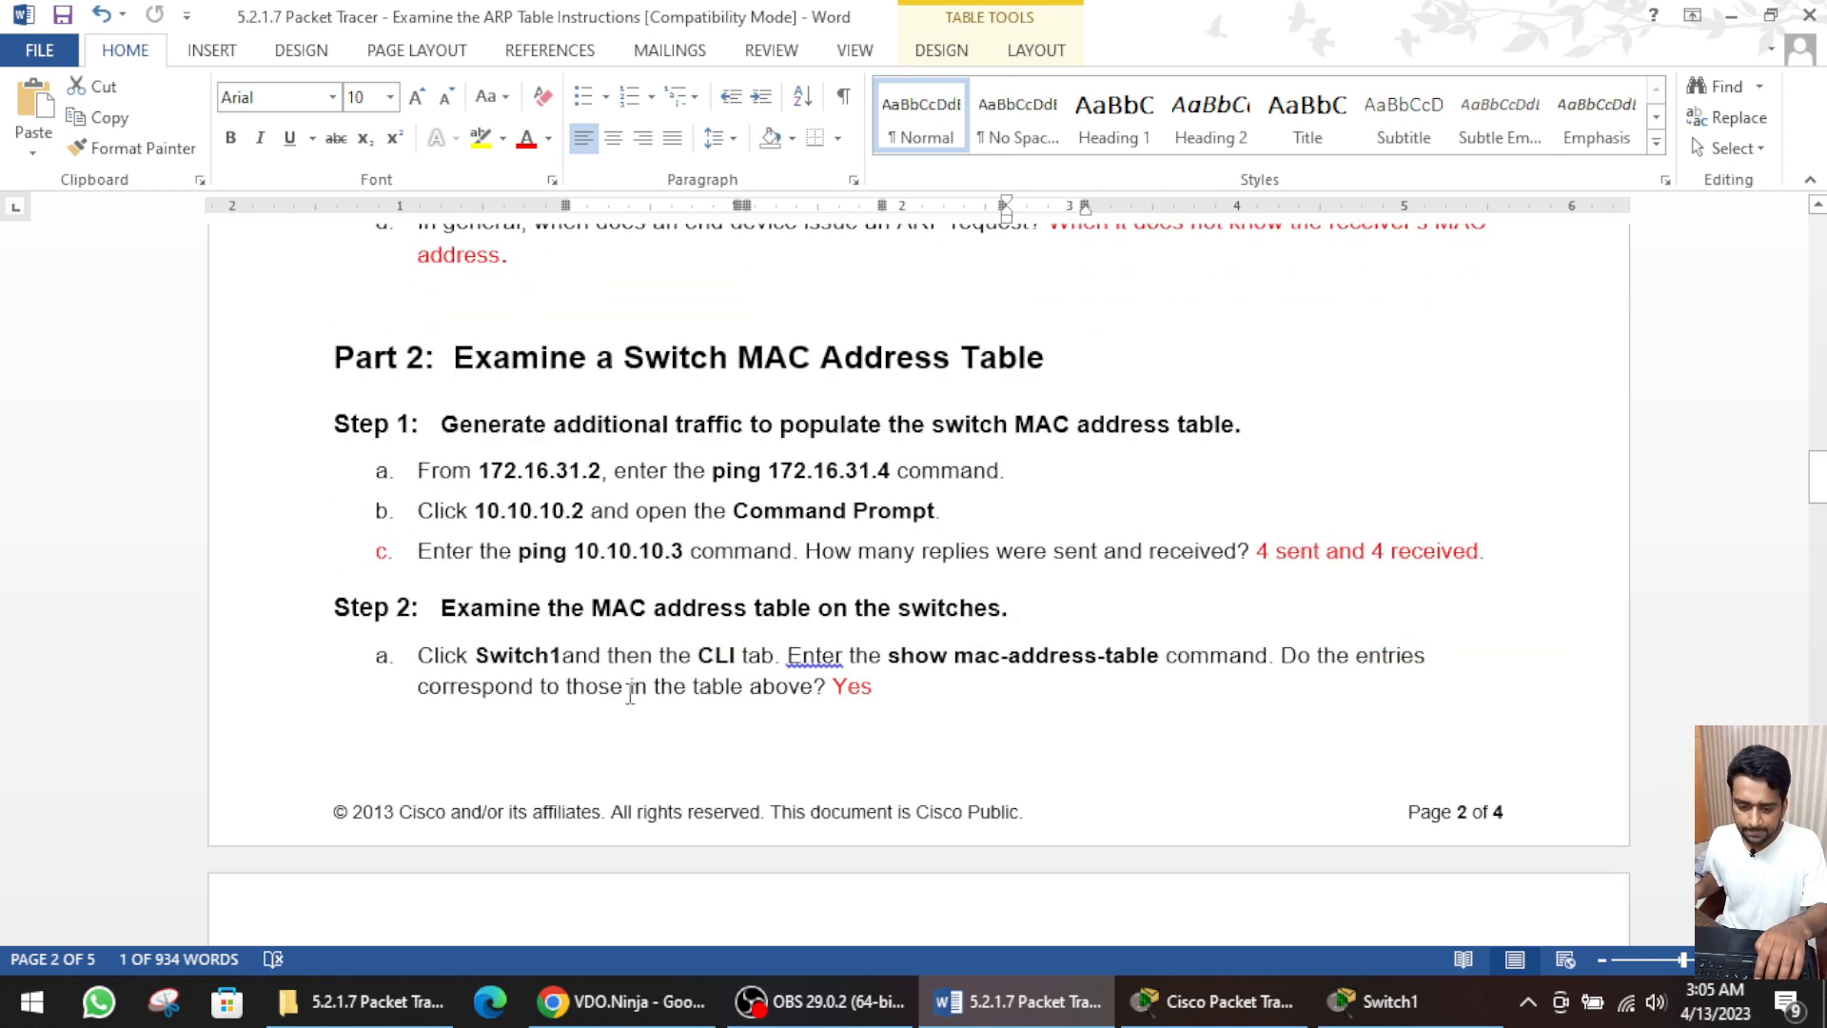
left_click(470, 634)
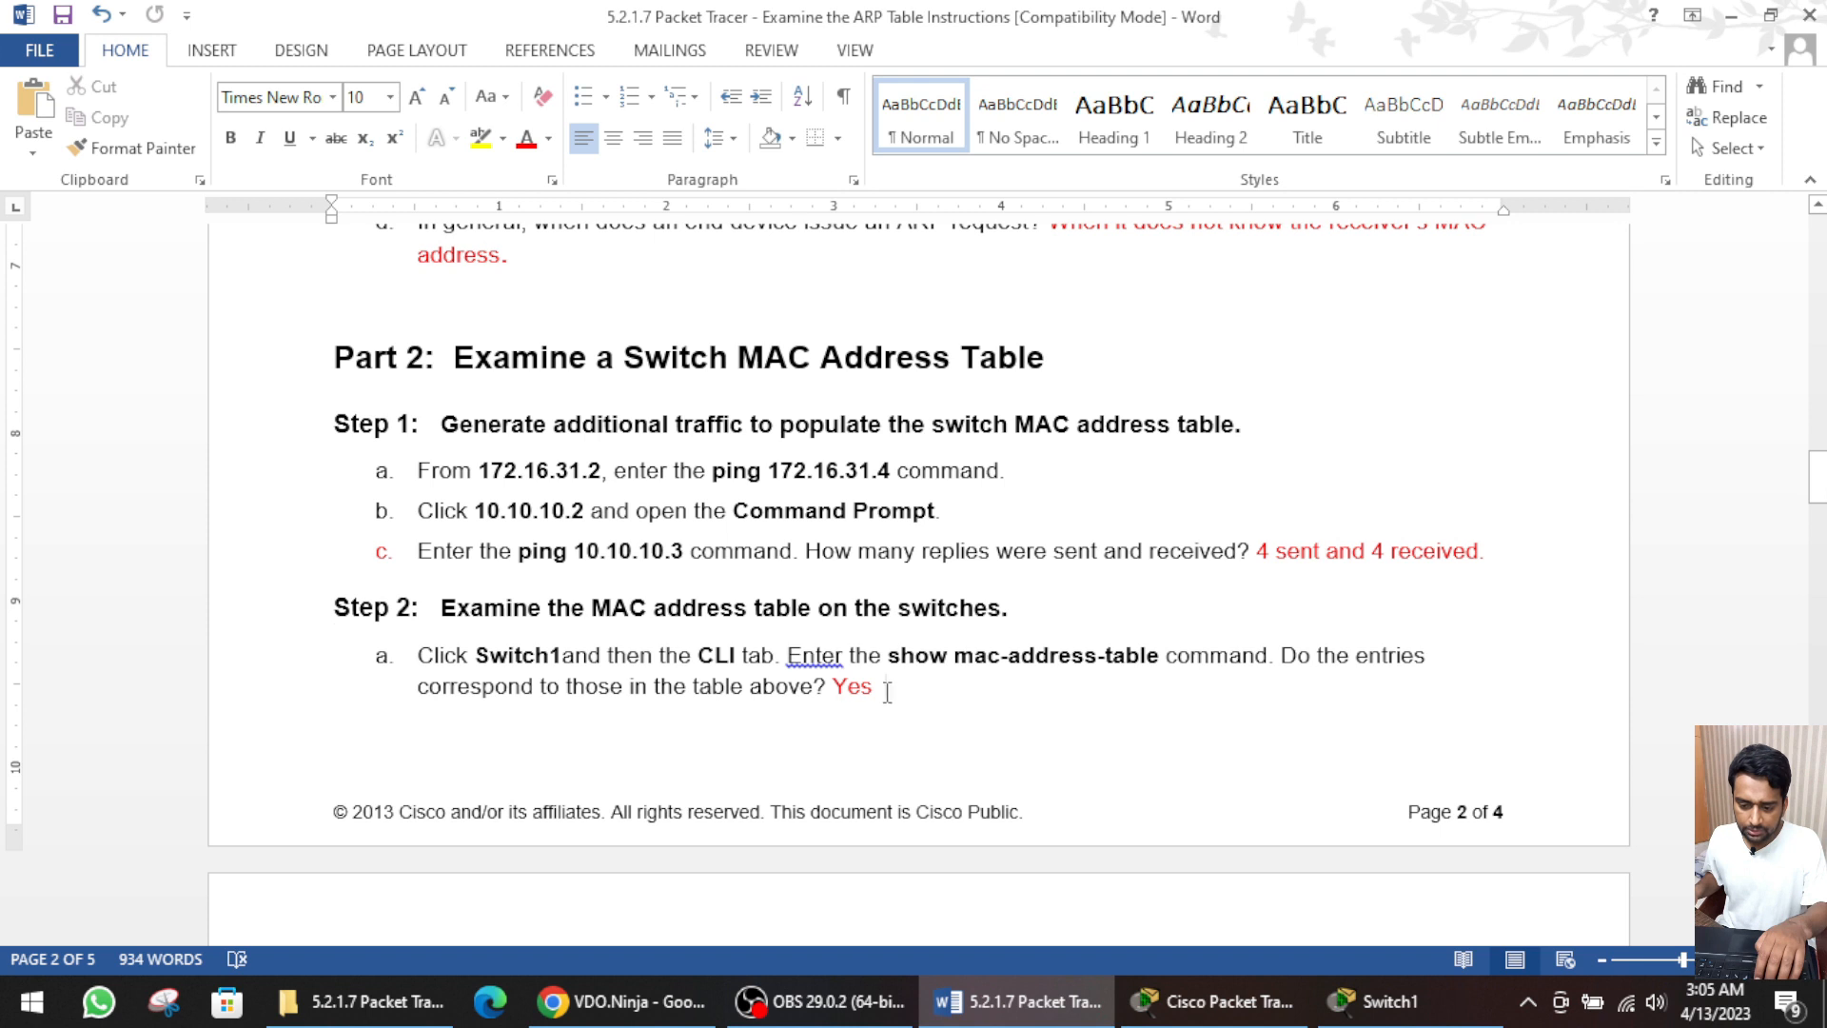
left_click_drag(887, 692, 659, 657)
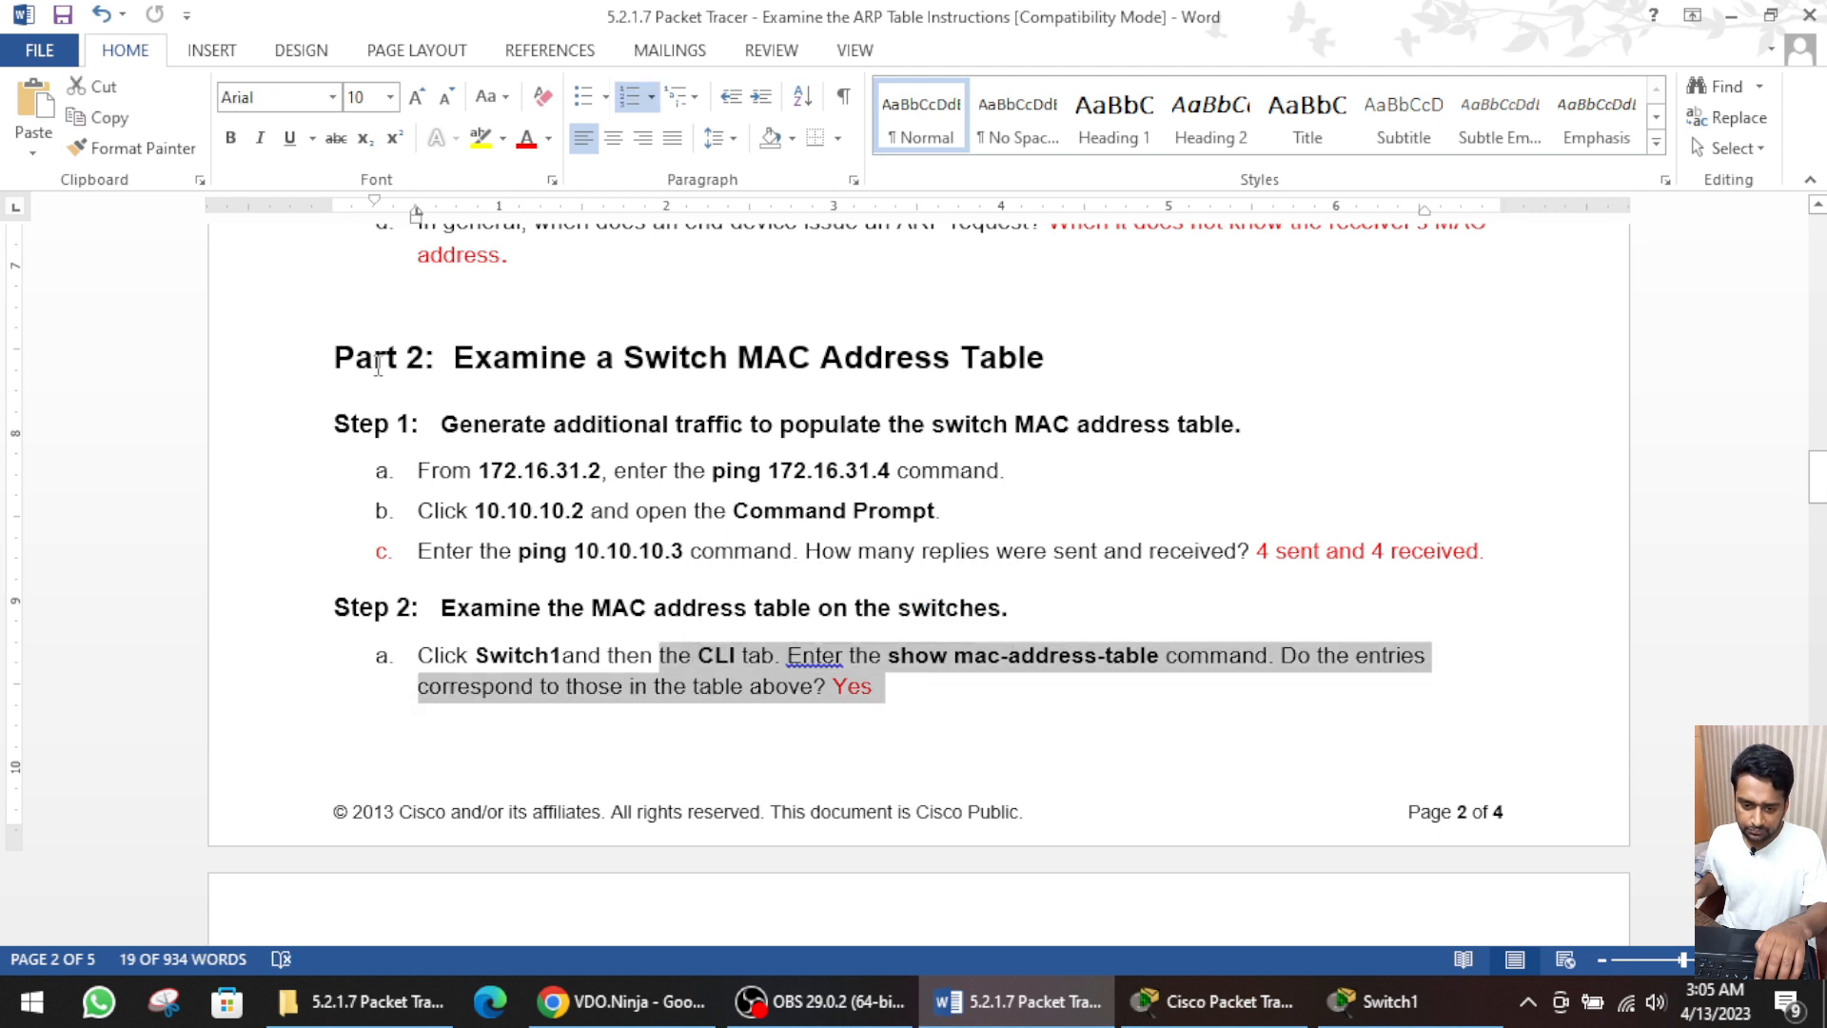
scroll(538, 731, "down", 5)
scroll(538, 731, "up", 2)
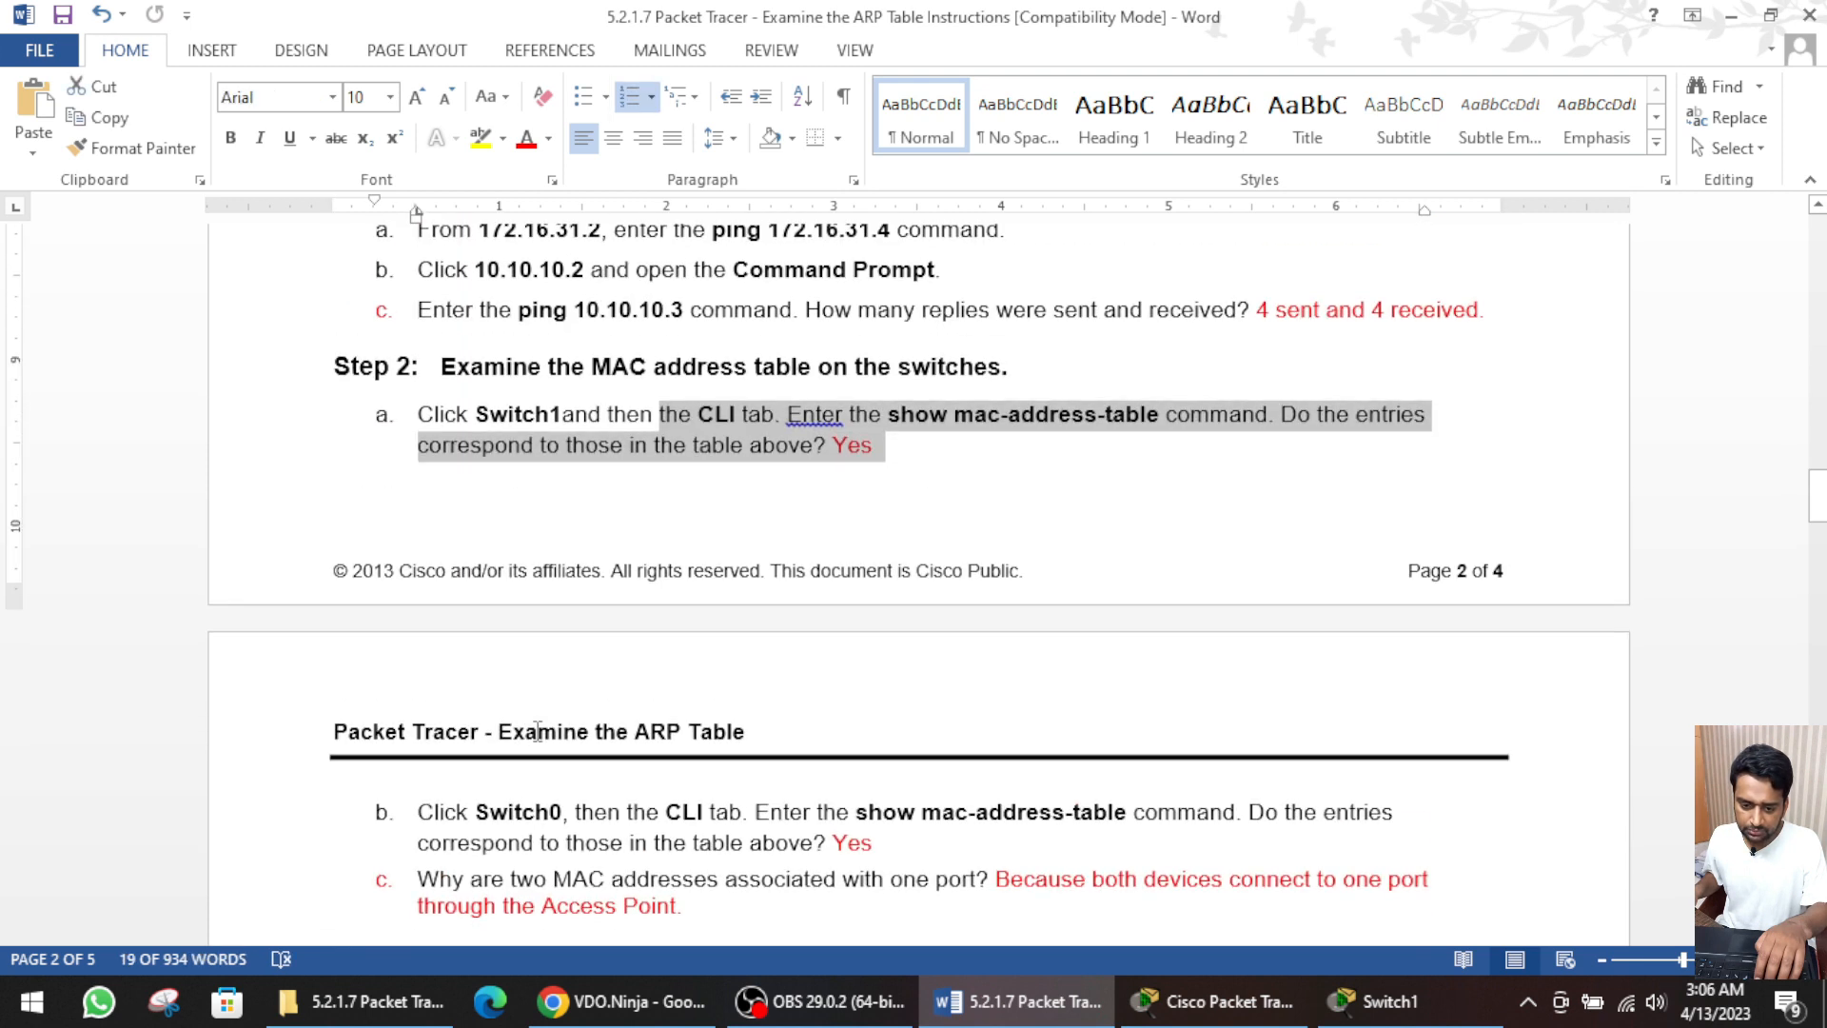
scroll(537, 731, "down", 3)
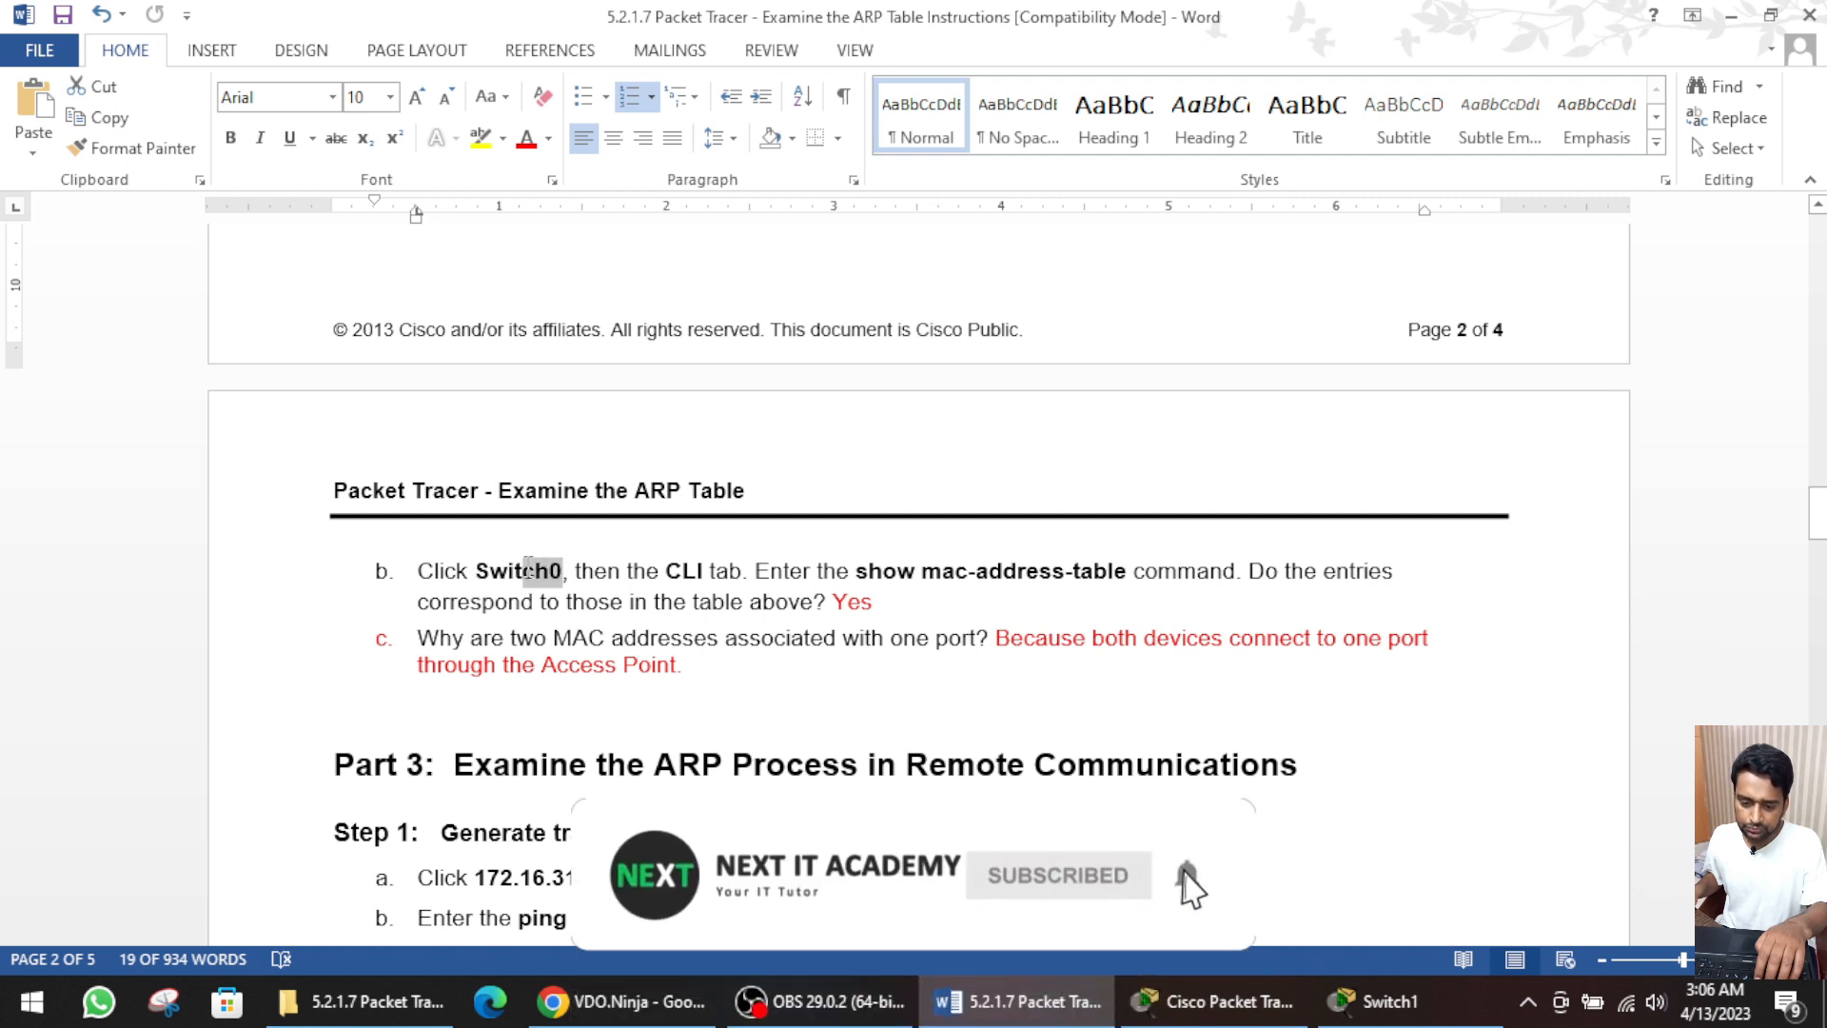
left_click_drag(817, 570, 1133, 570)
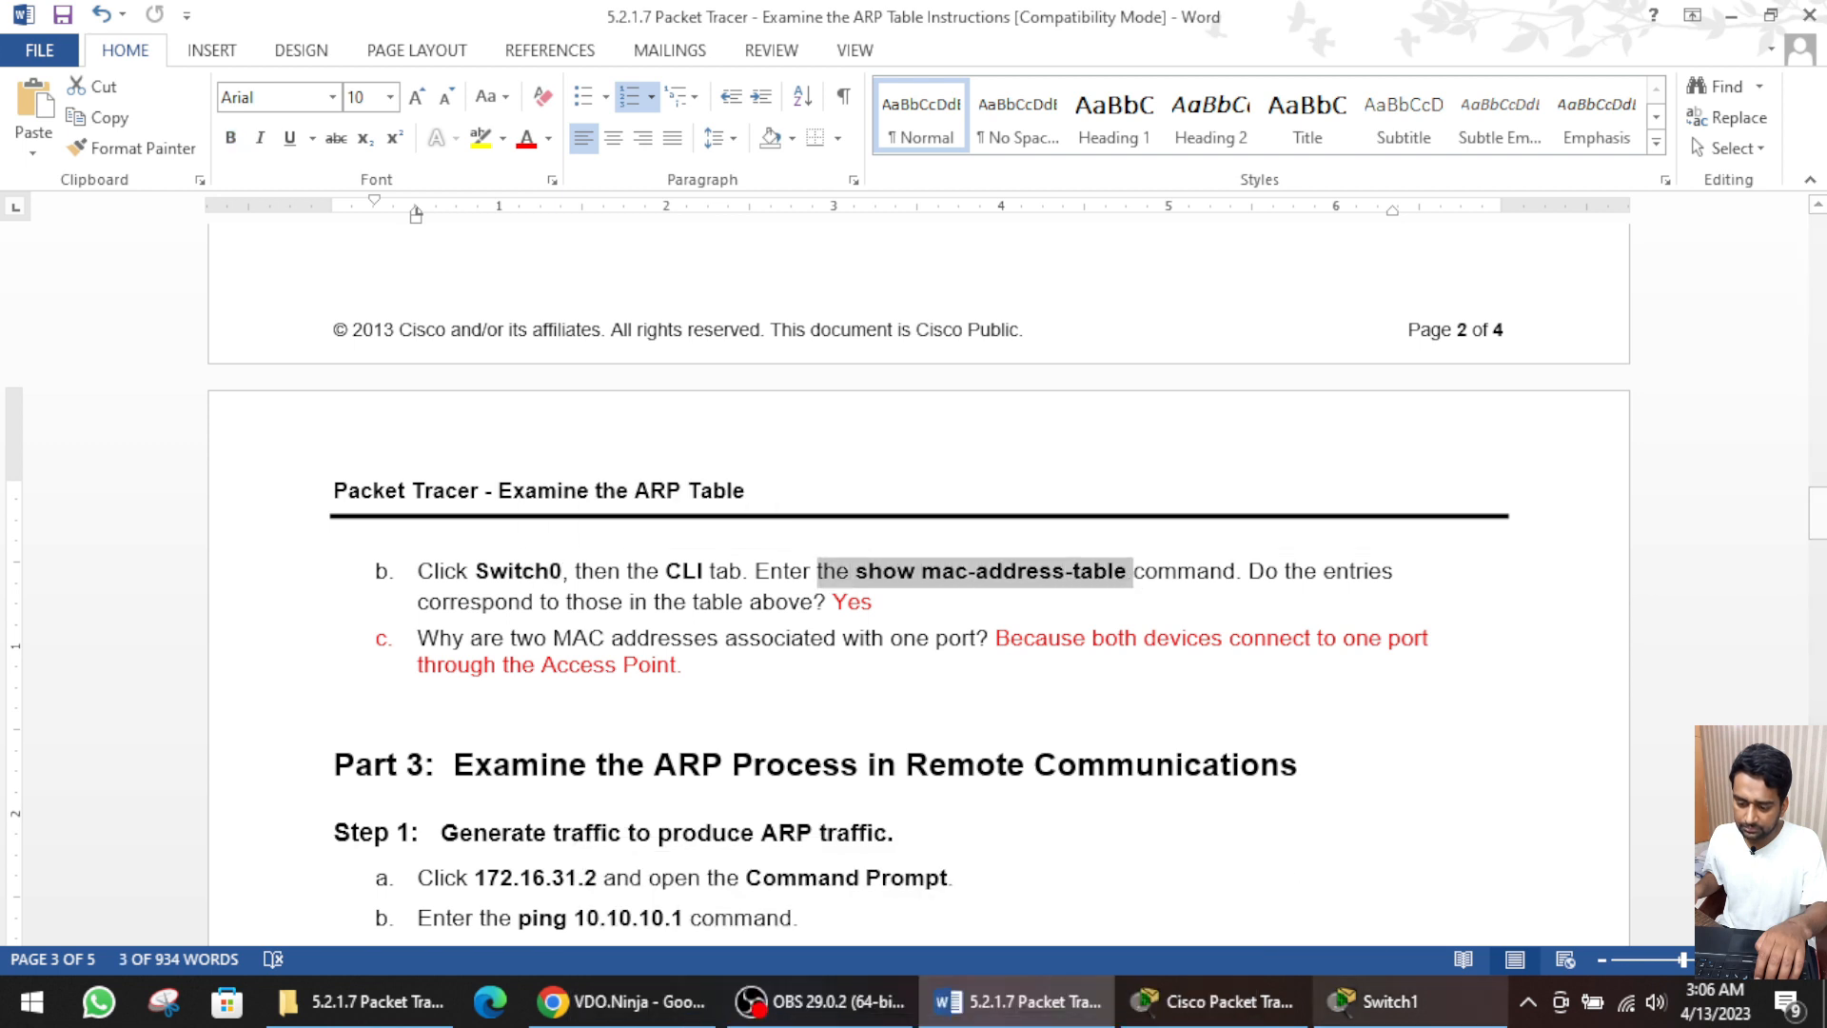
- Close the Switch1 window and return to the network topology in Packet Tracer
left_click(1373, 1001)
left_click(1645, 48)
left_click(1313, 999)
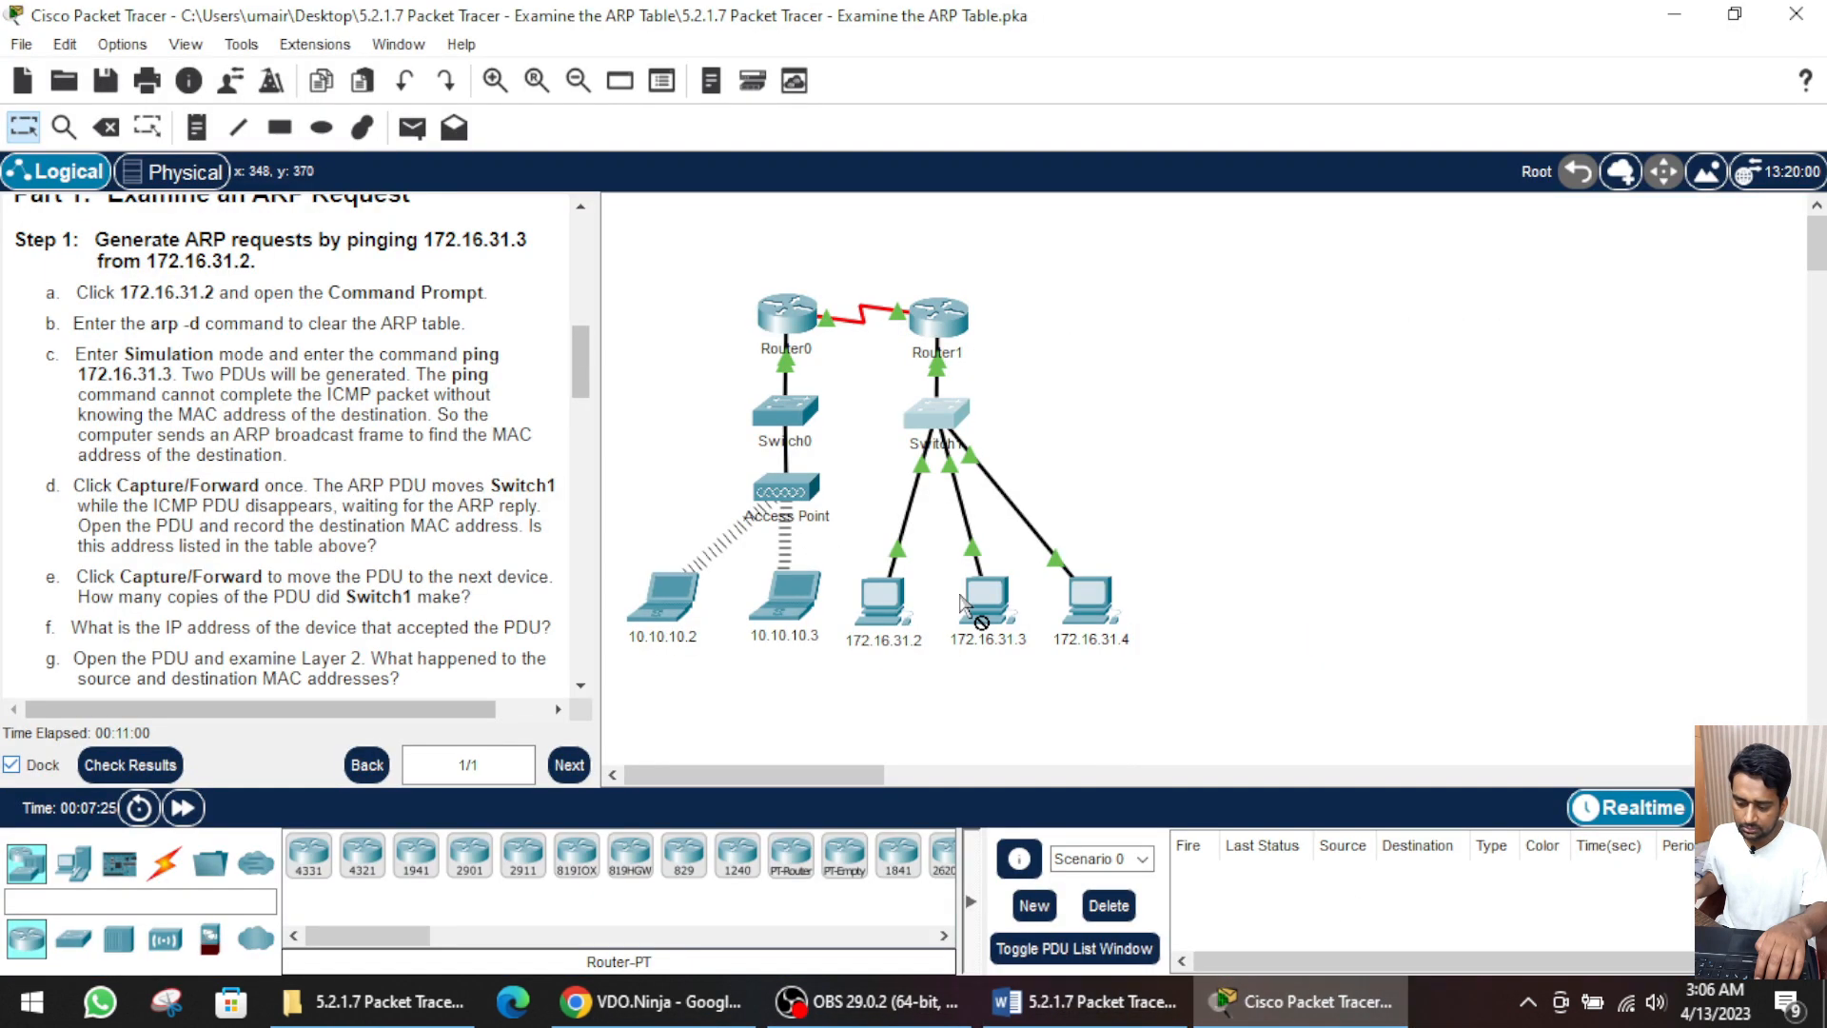
- Open the command line interface of Switch0 and enter privileged EXEC mode
left_click(785, 412)
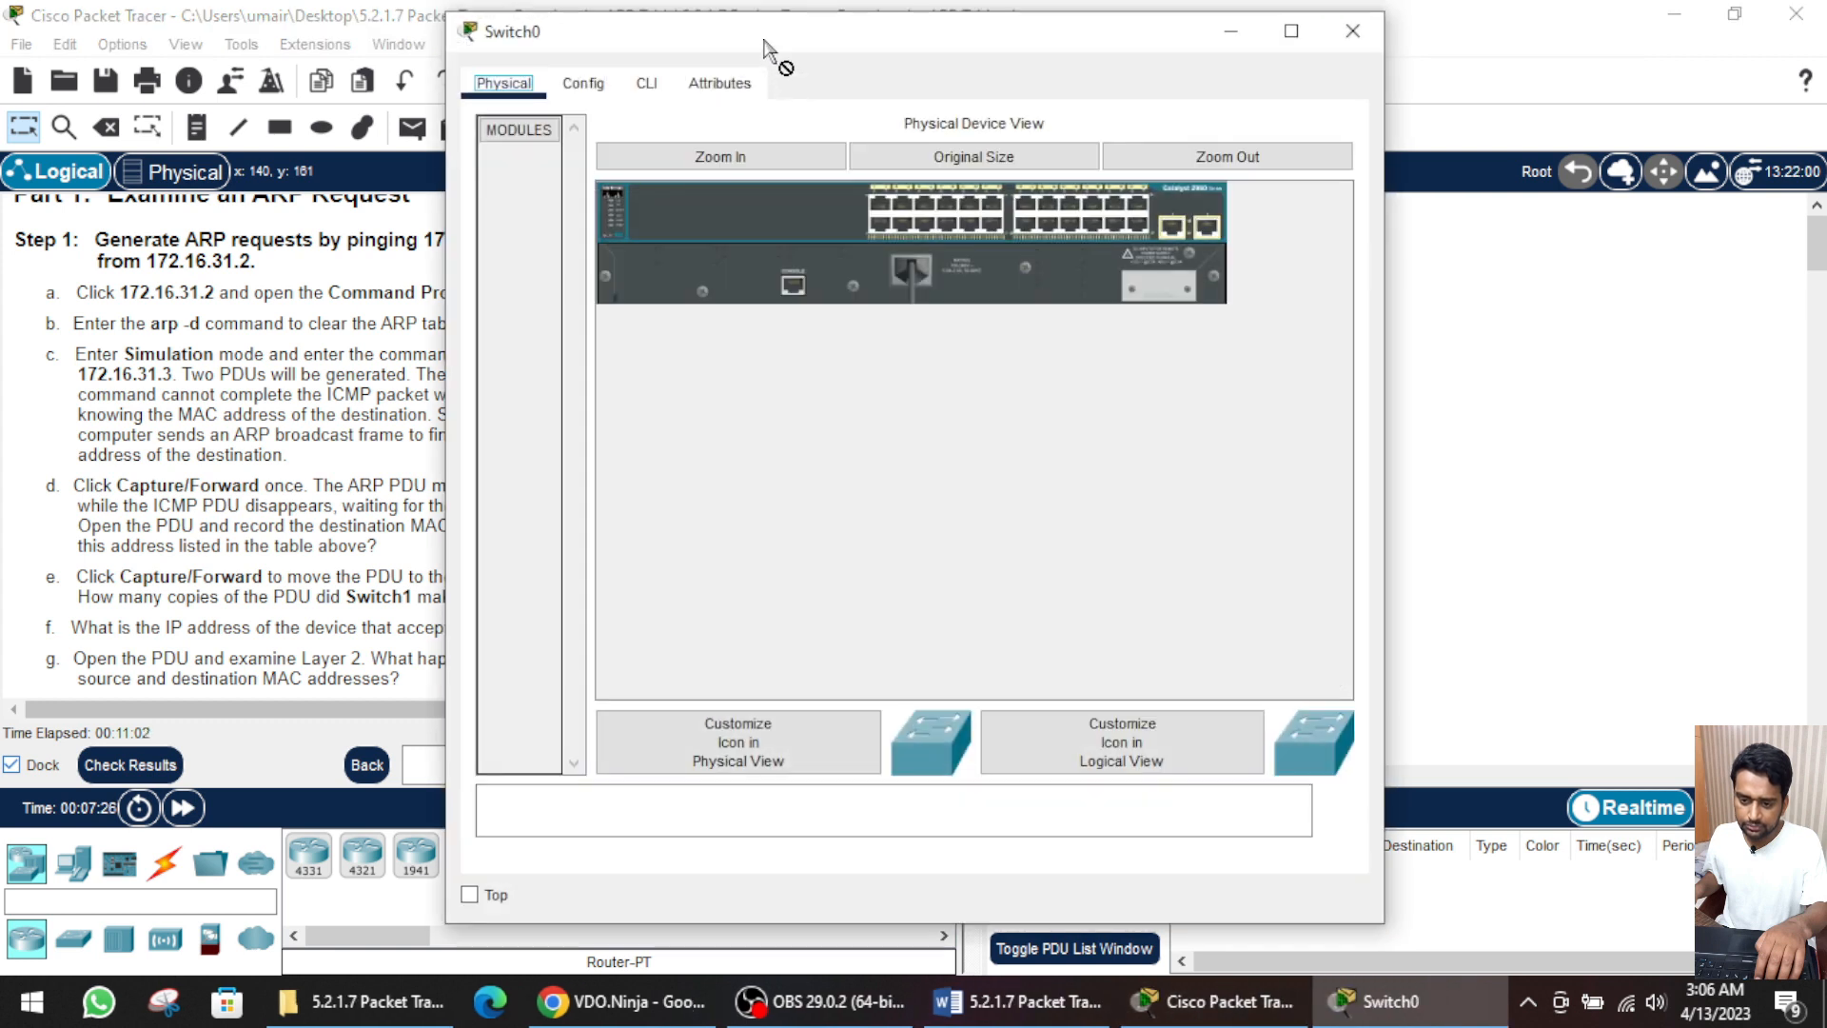
left_click_drag(776, 50, 1177, 69)
left_click(978, 98)
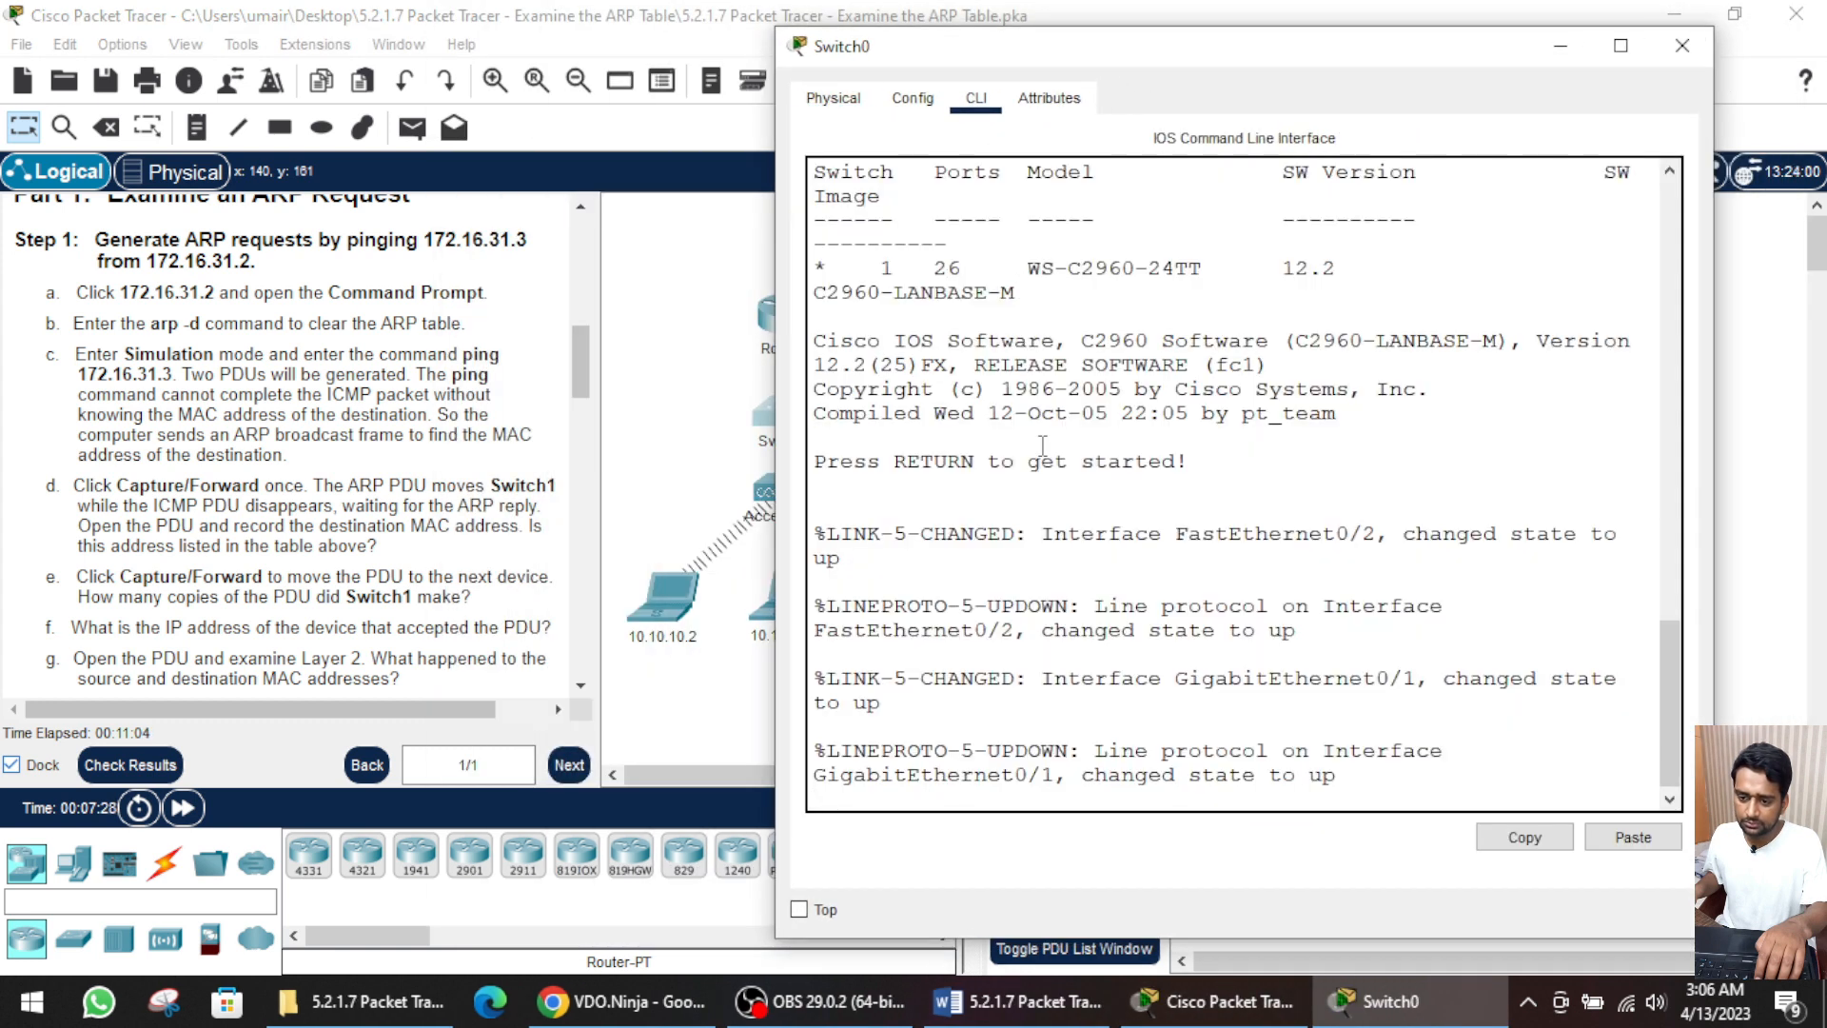
key("Return")
key("Return")
type("ne")
key("Return")
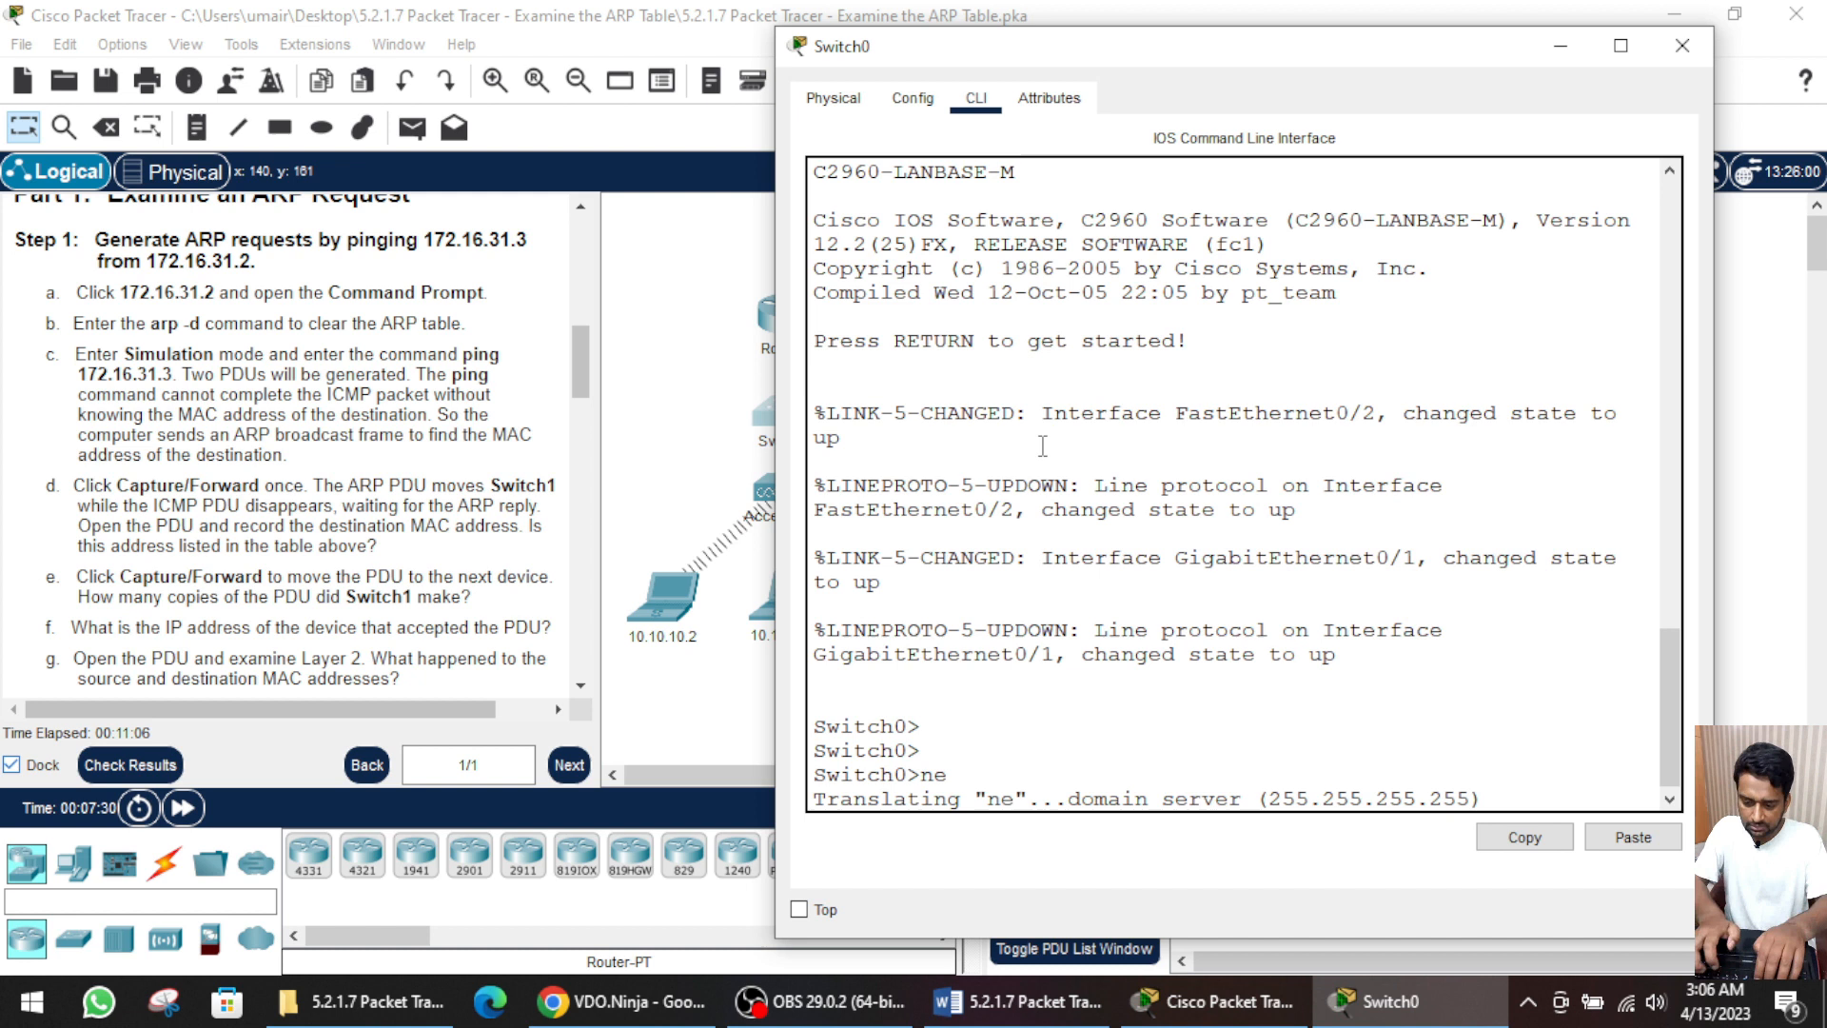
type("en")
key("Return")
- Display the MAC address table on Switch0 with show mac-address-table and examine its first entry
type("show mac-add")
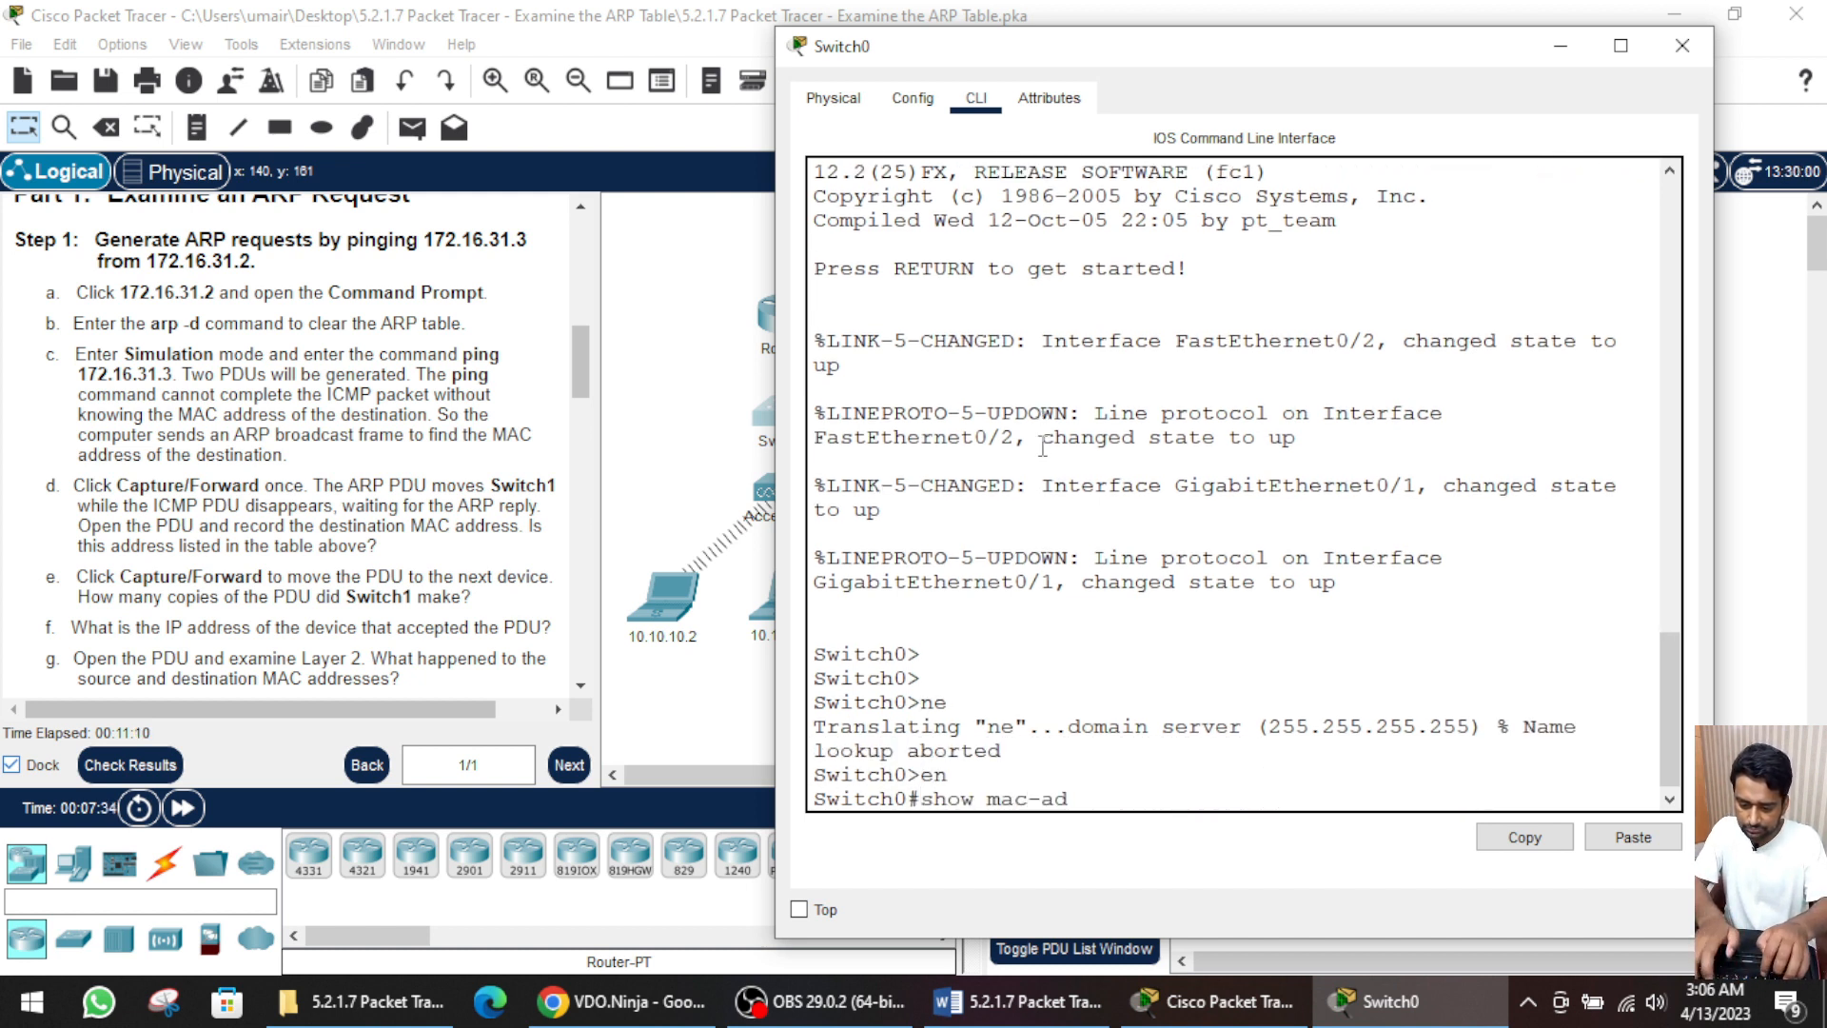
key("Tab")
key("Return")
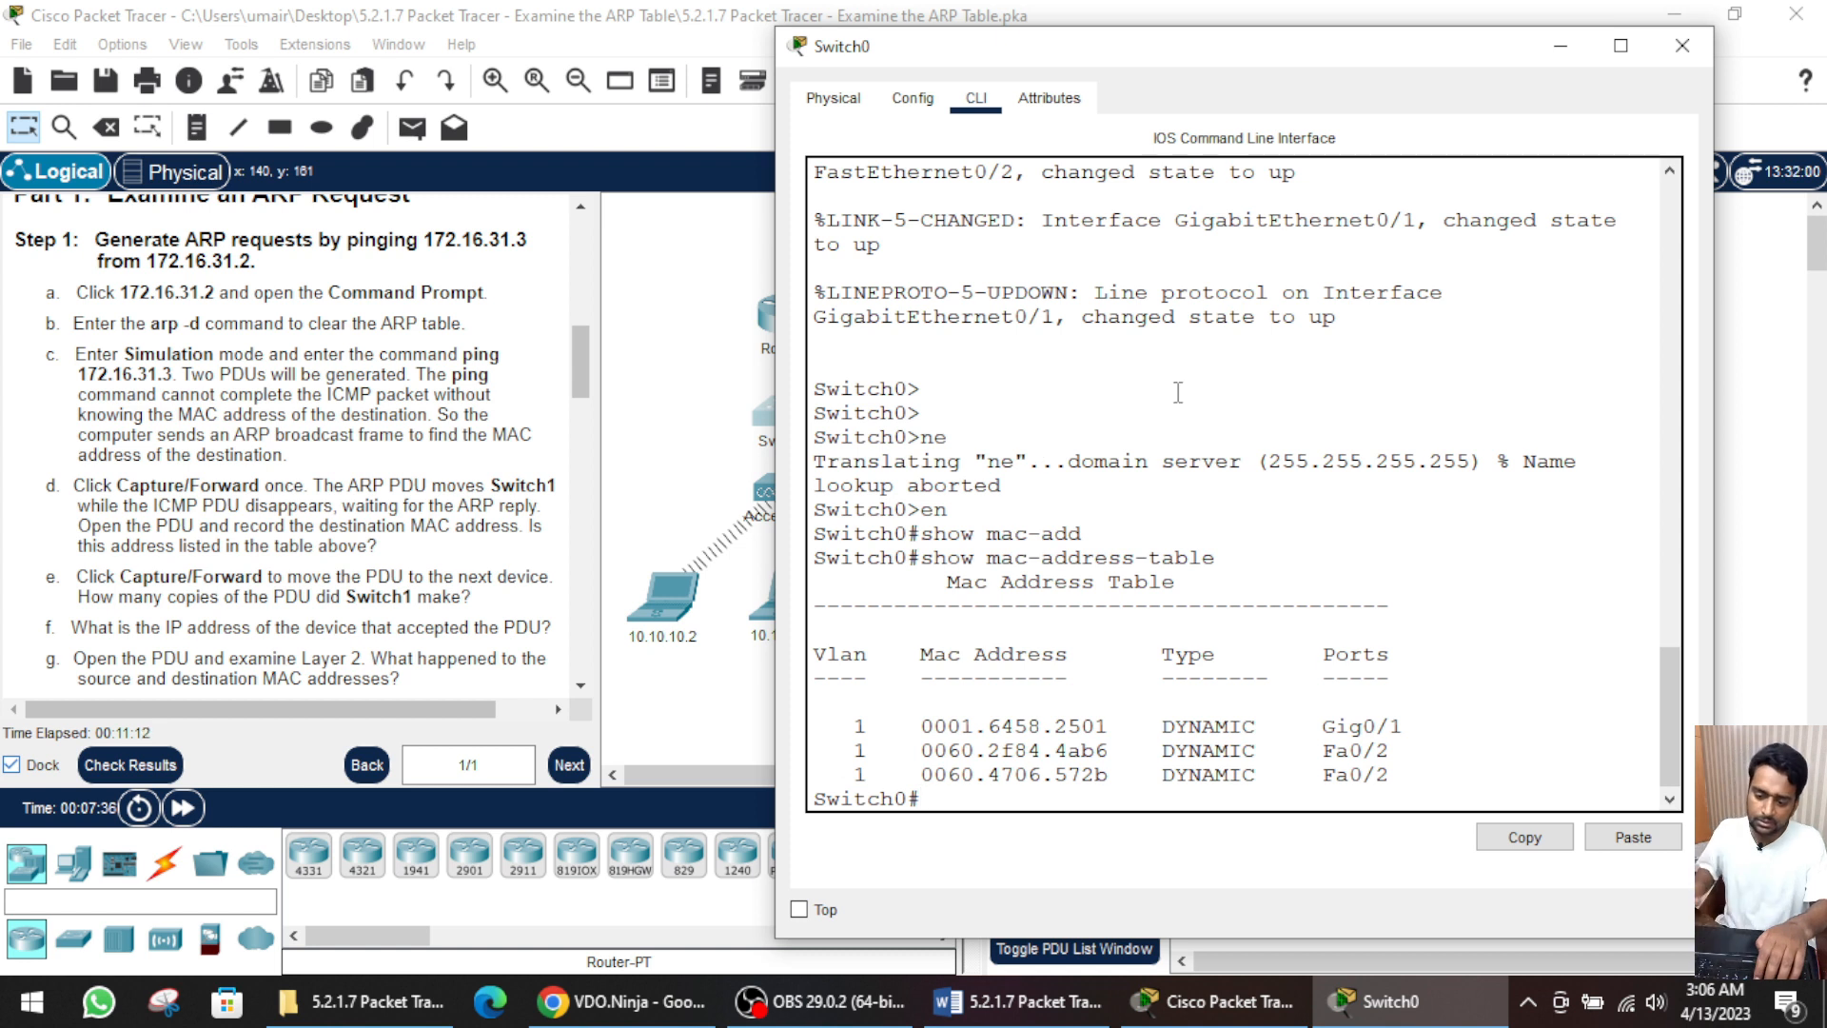
left_click_drag(927, 732, 1104, 733)
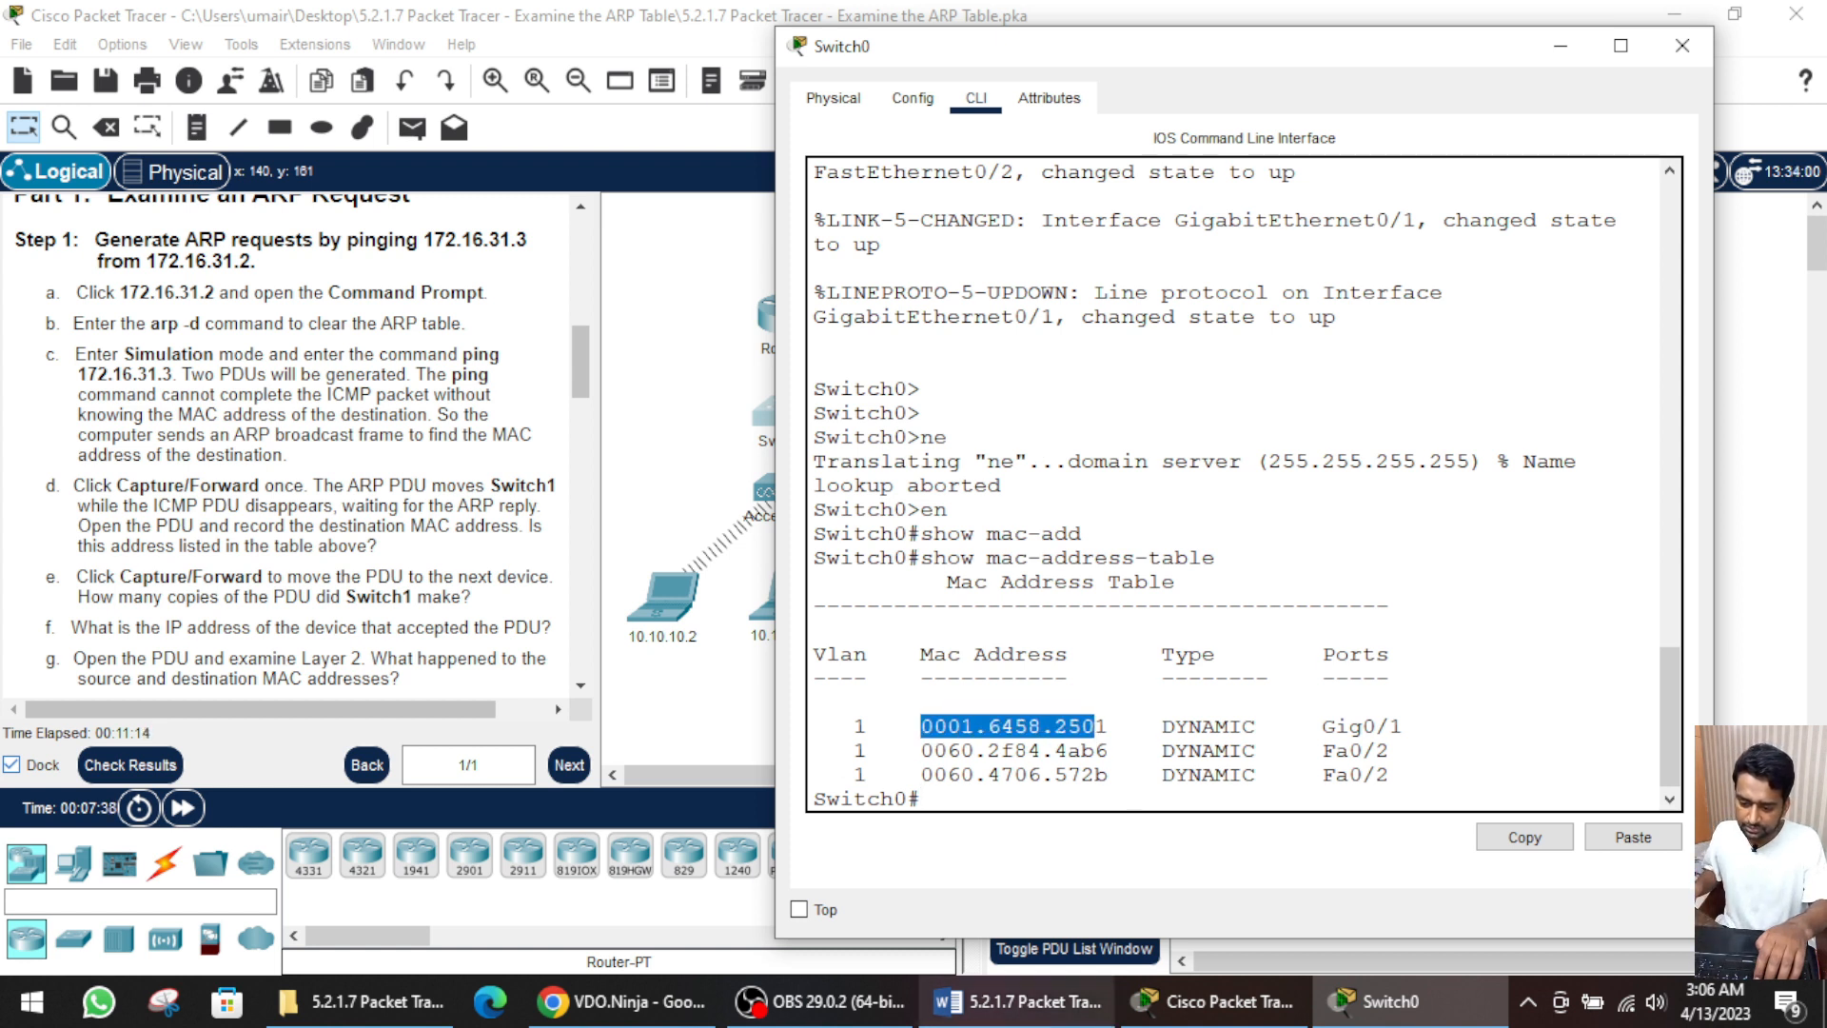
- Review the Step 2b question in Word and read Step 2c about two MAC addresses sharing one port
left_click(1019, 1002)
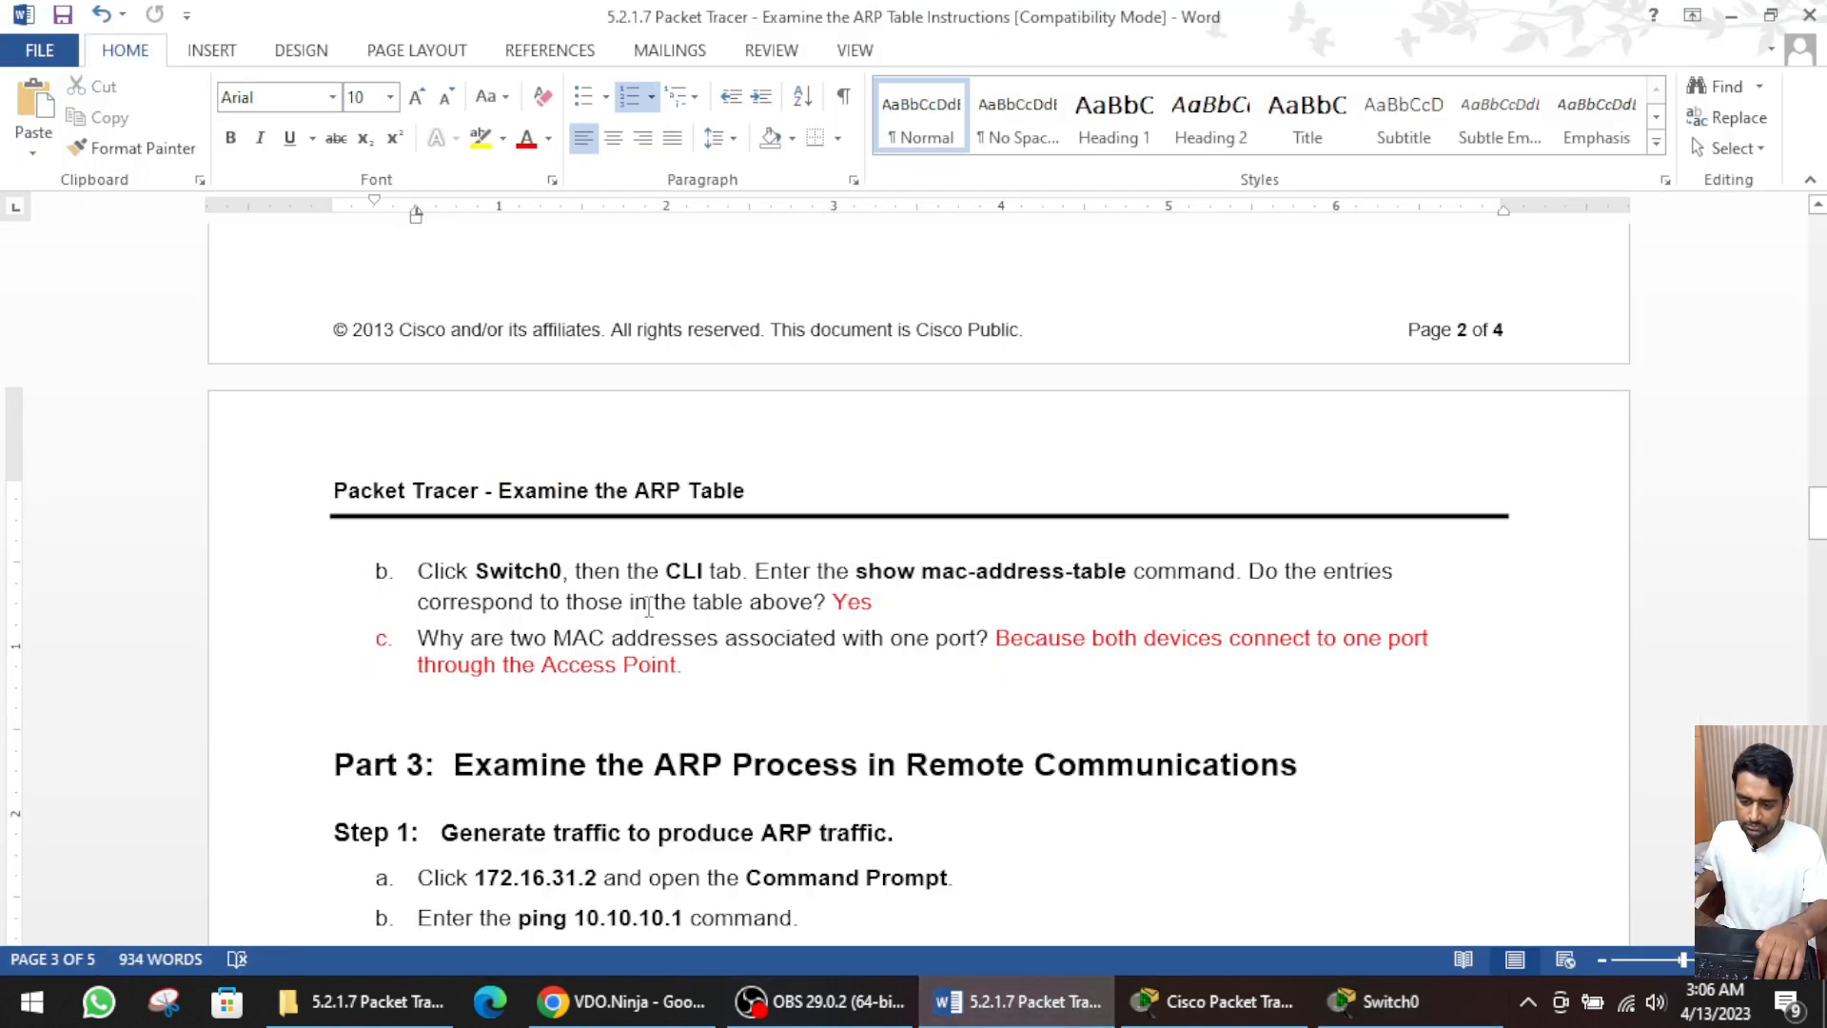
left_click_drag(844, 592, 834, 594)
left_click(734, 607)
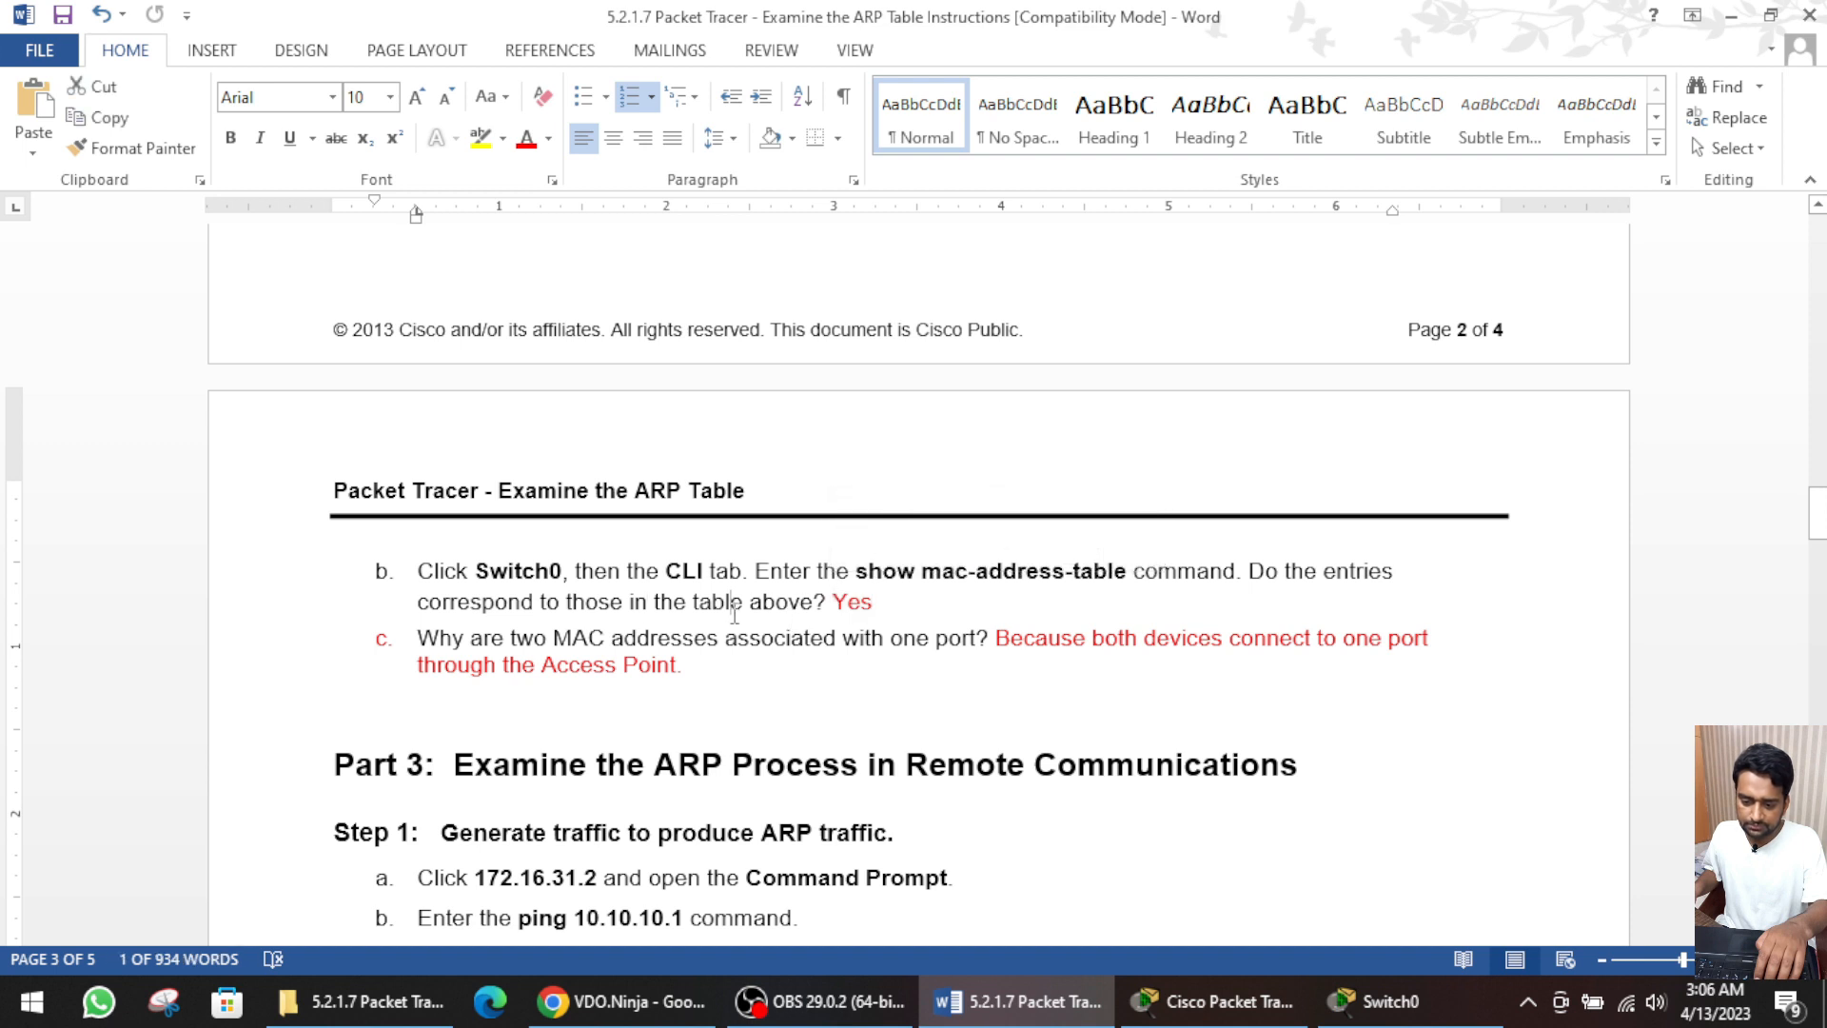
scroll(734, 611, "down", 2)
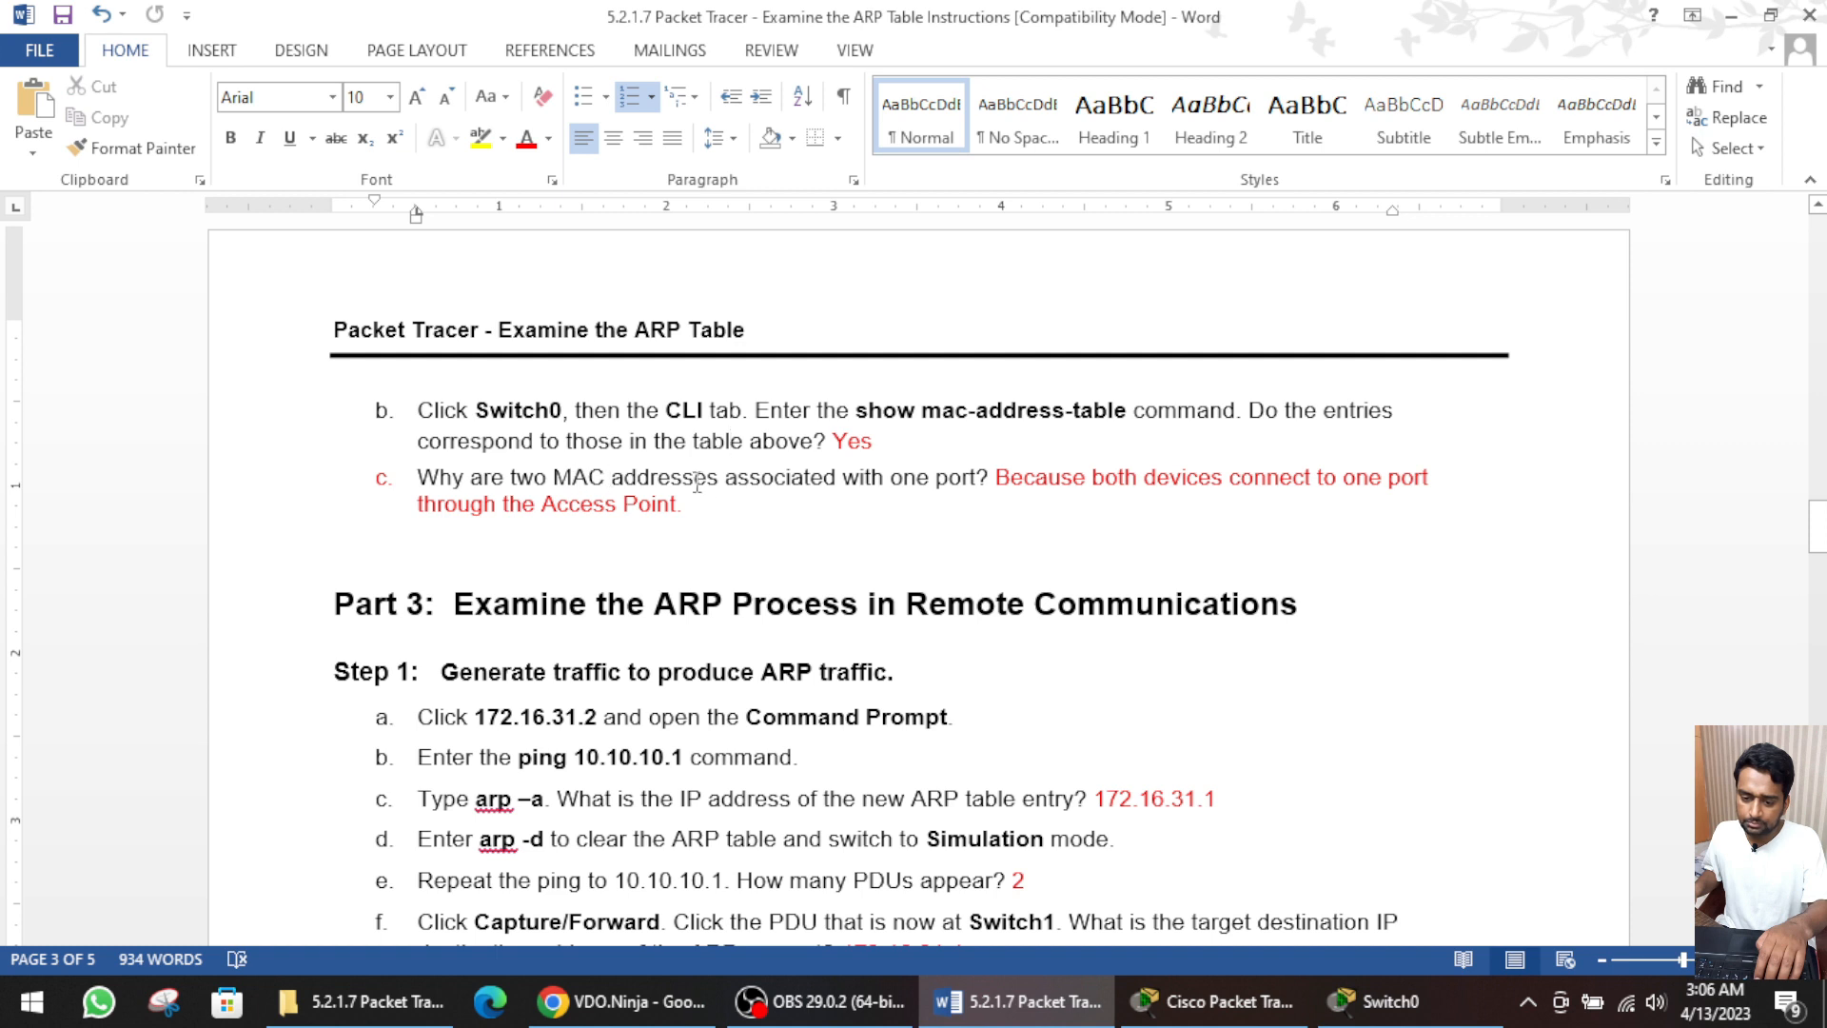
double_click(964, 477)
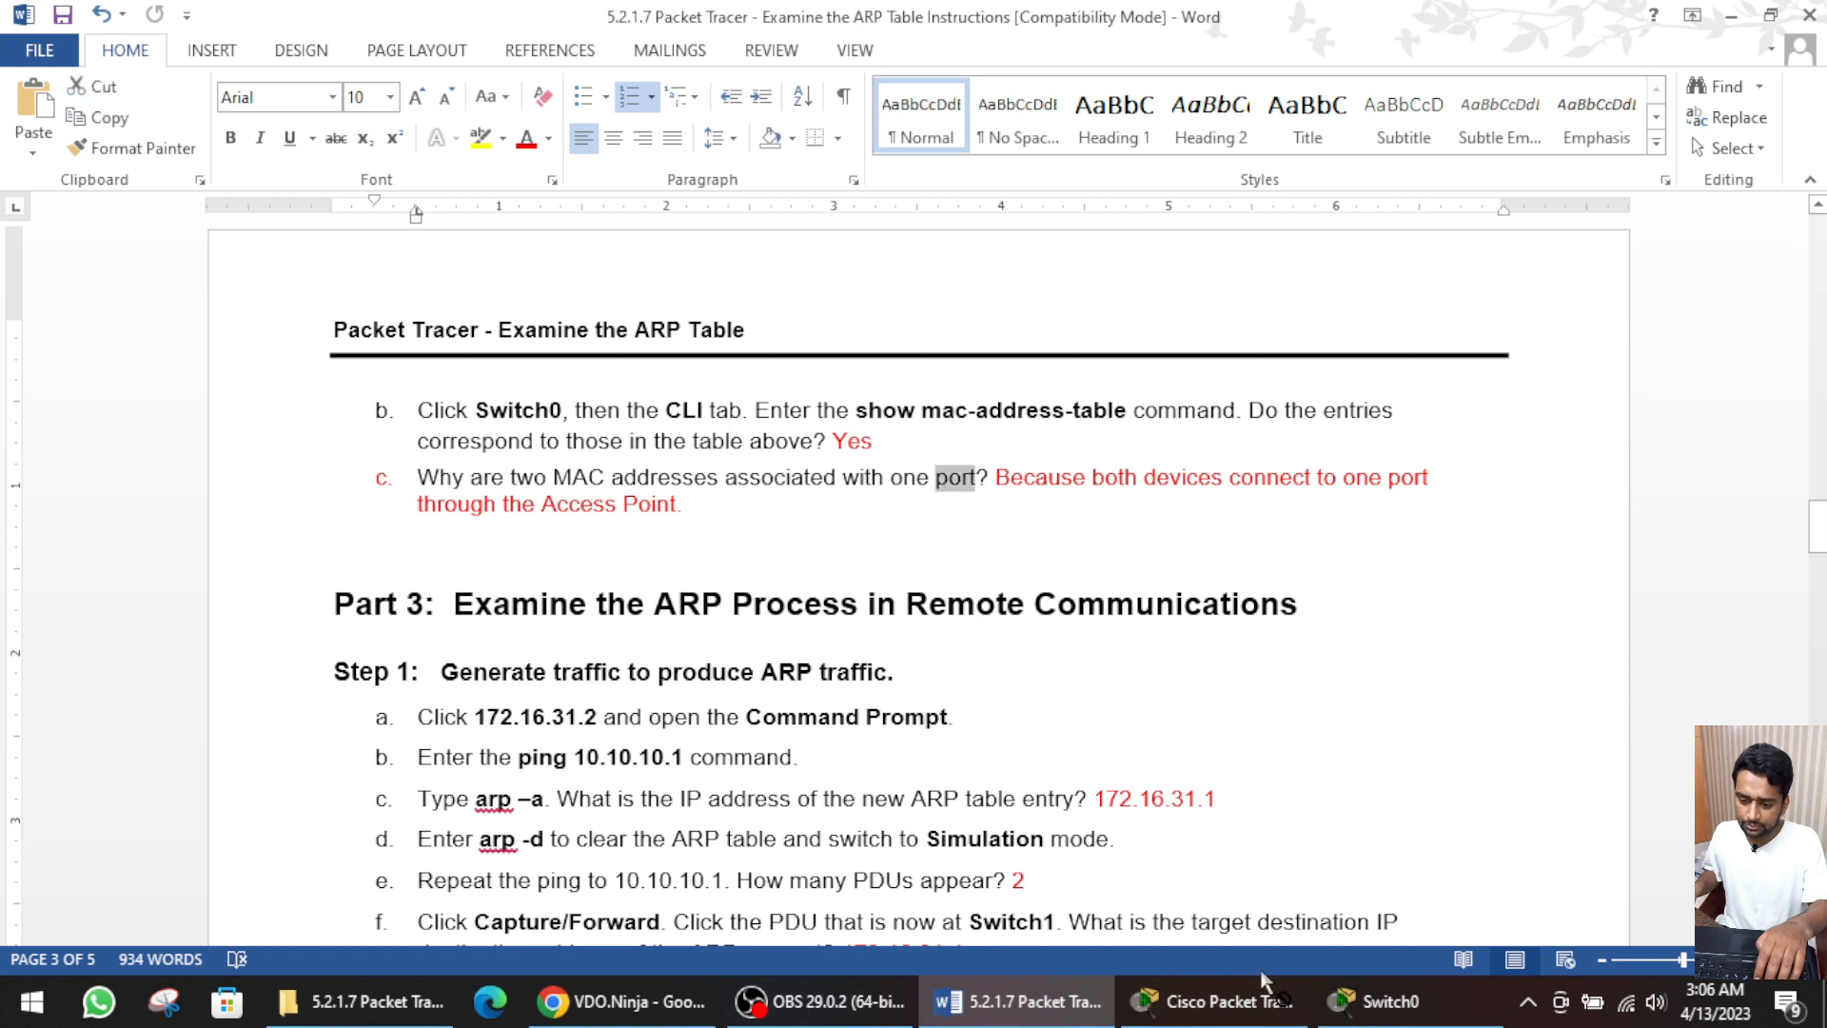
- Return to Switch0's MAC address table and examine the two addresses associated with port Fa0/2
left_click(1380, 1001)
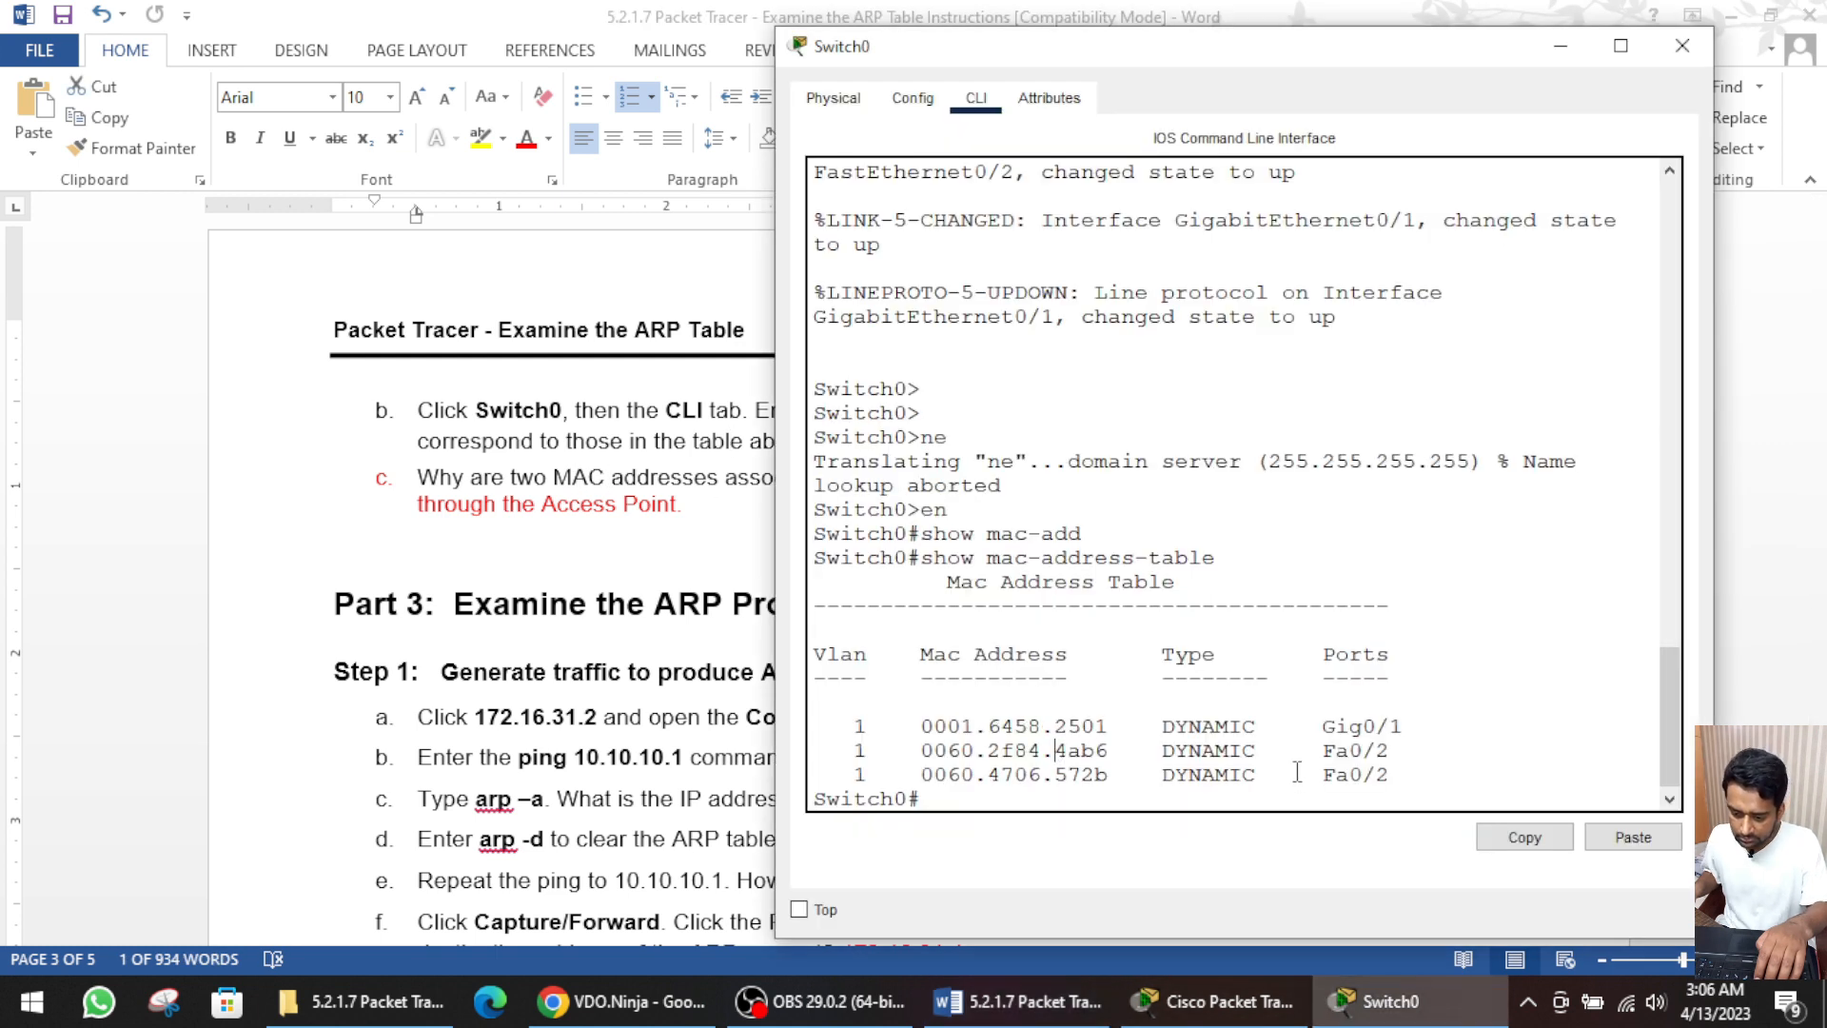
left_click_drag(1390, 781, 1343, 756)
left_click(1068, 774)
left_click_drag(921, 752, 1099, 751)
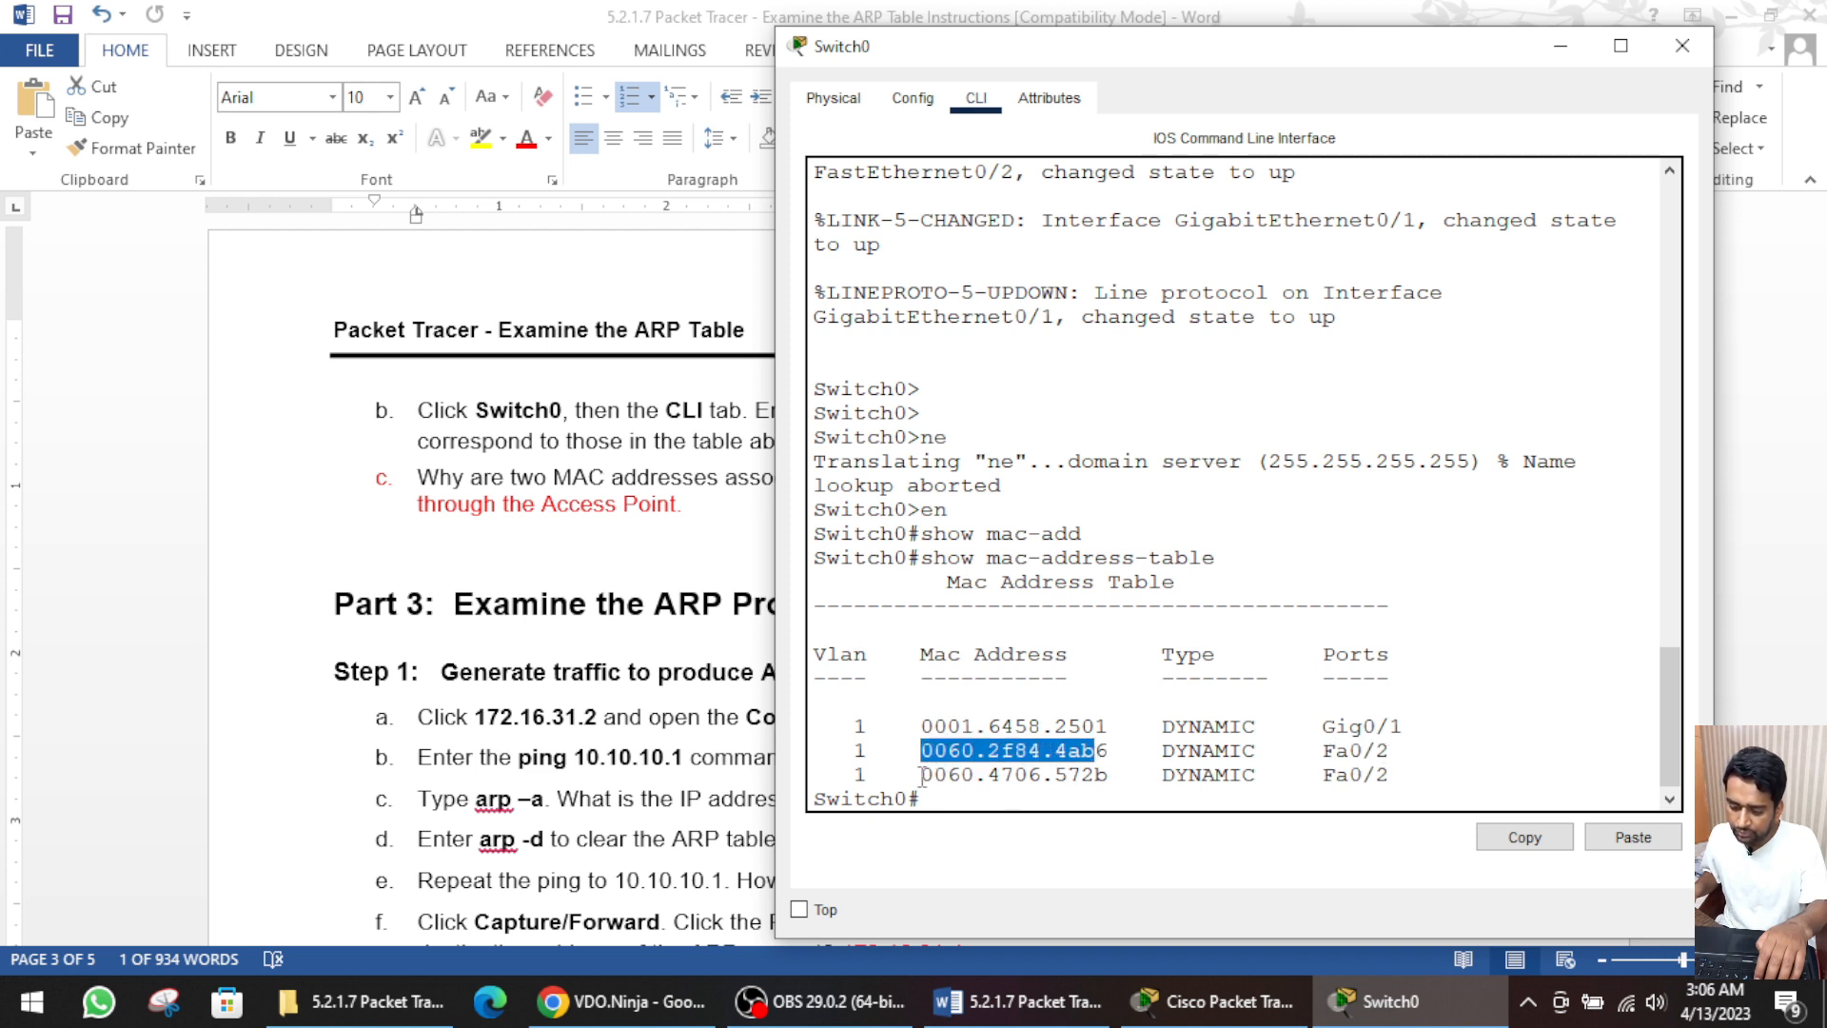
left_click_drag(922, 776, 1075, 776)
left_click_drag(1385, 757, 1323, 753)
- Compare the Fa0/2 entries on Switch0 with the Access Point and laptop connections in the Packet Tracer topology
left_click(1180, 1004)
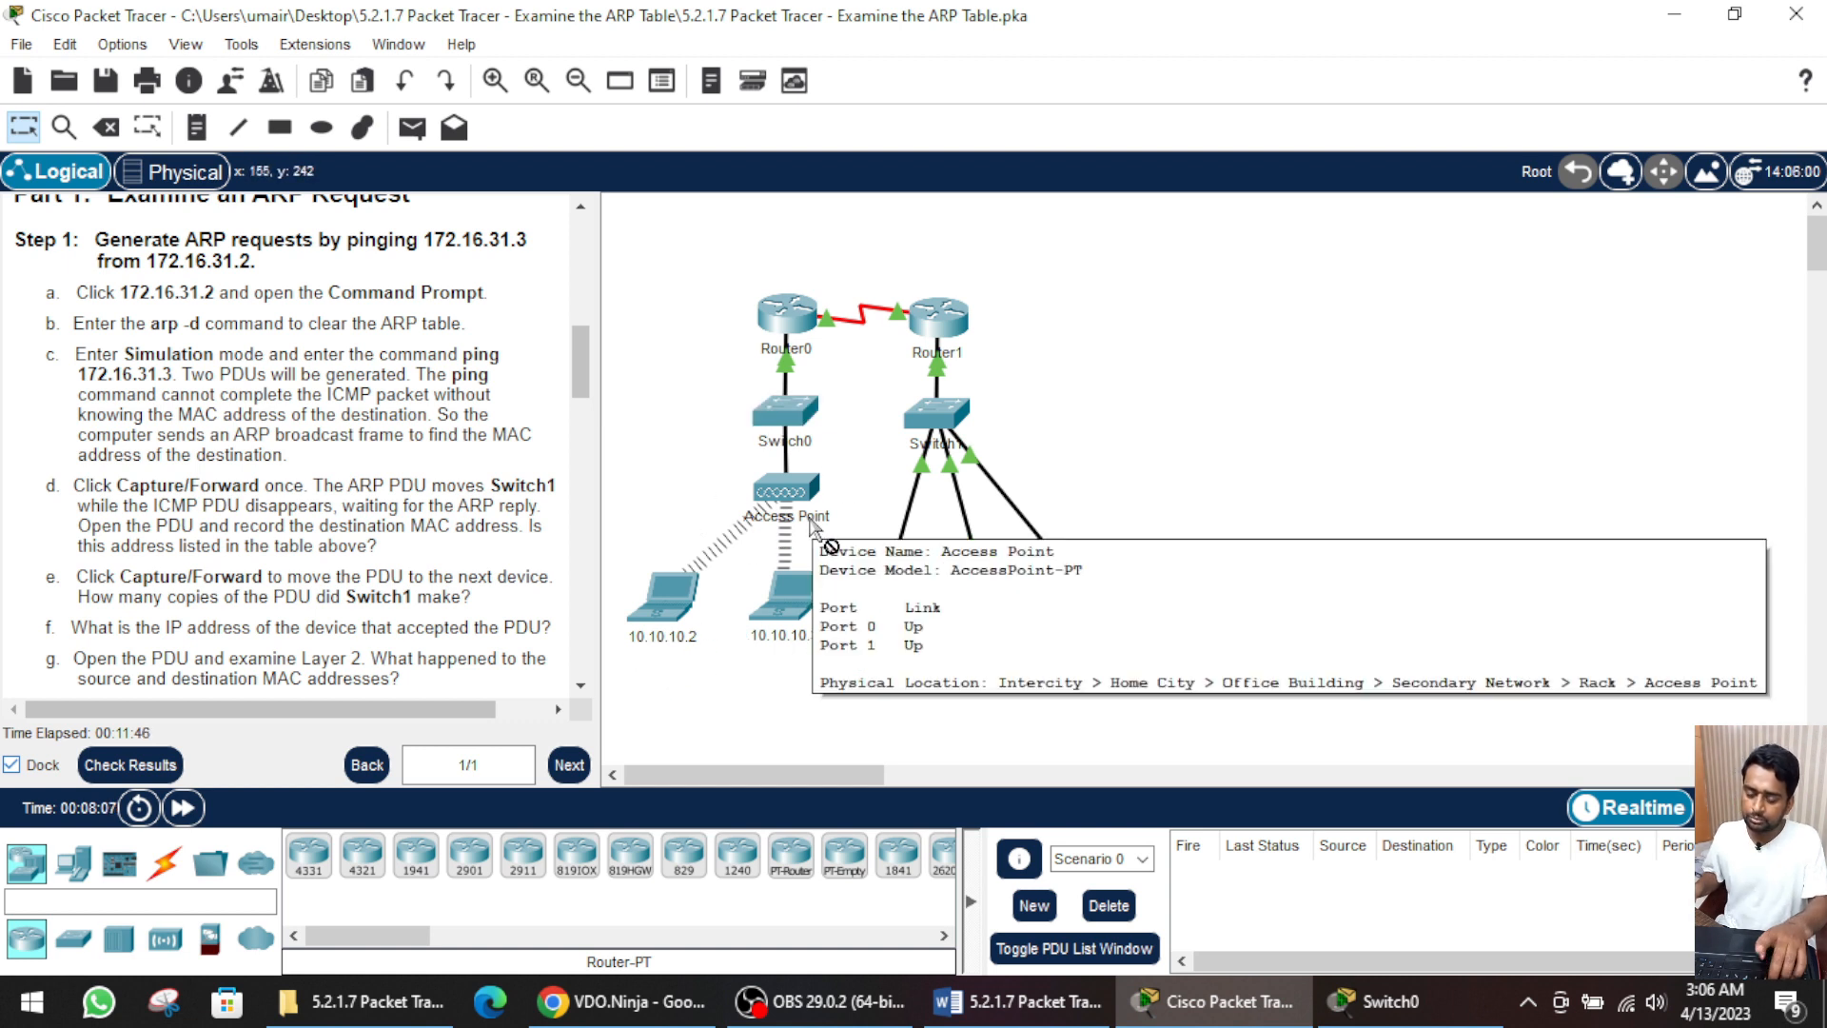
left_click(795, 425)
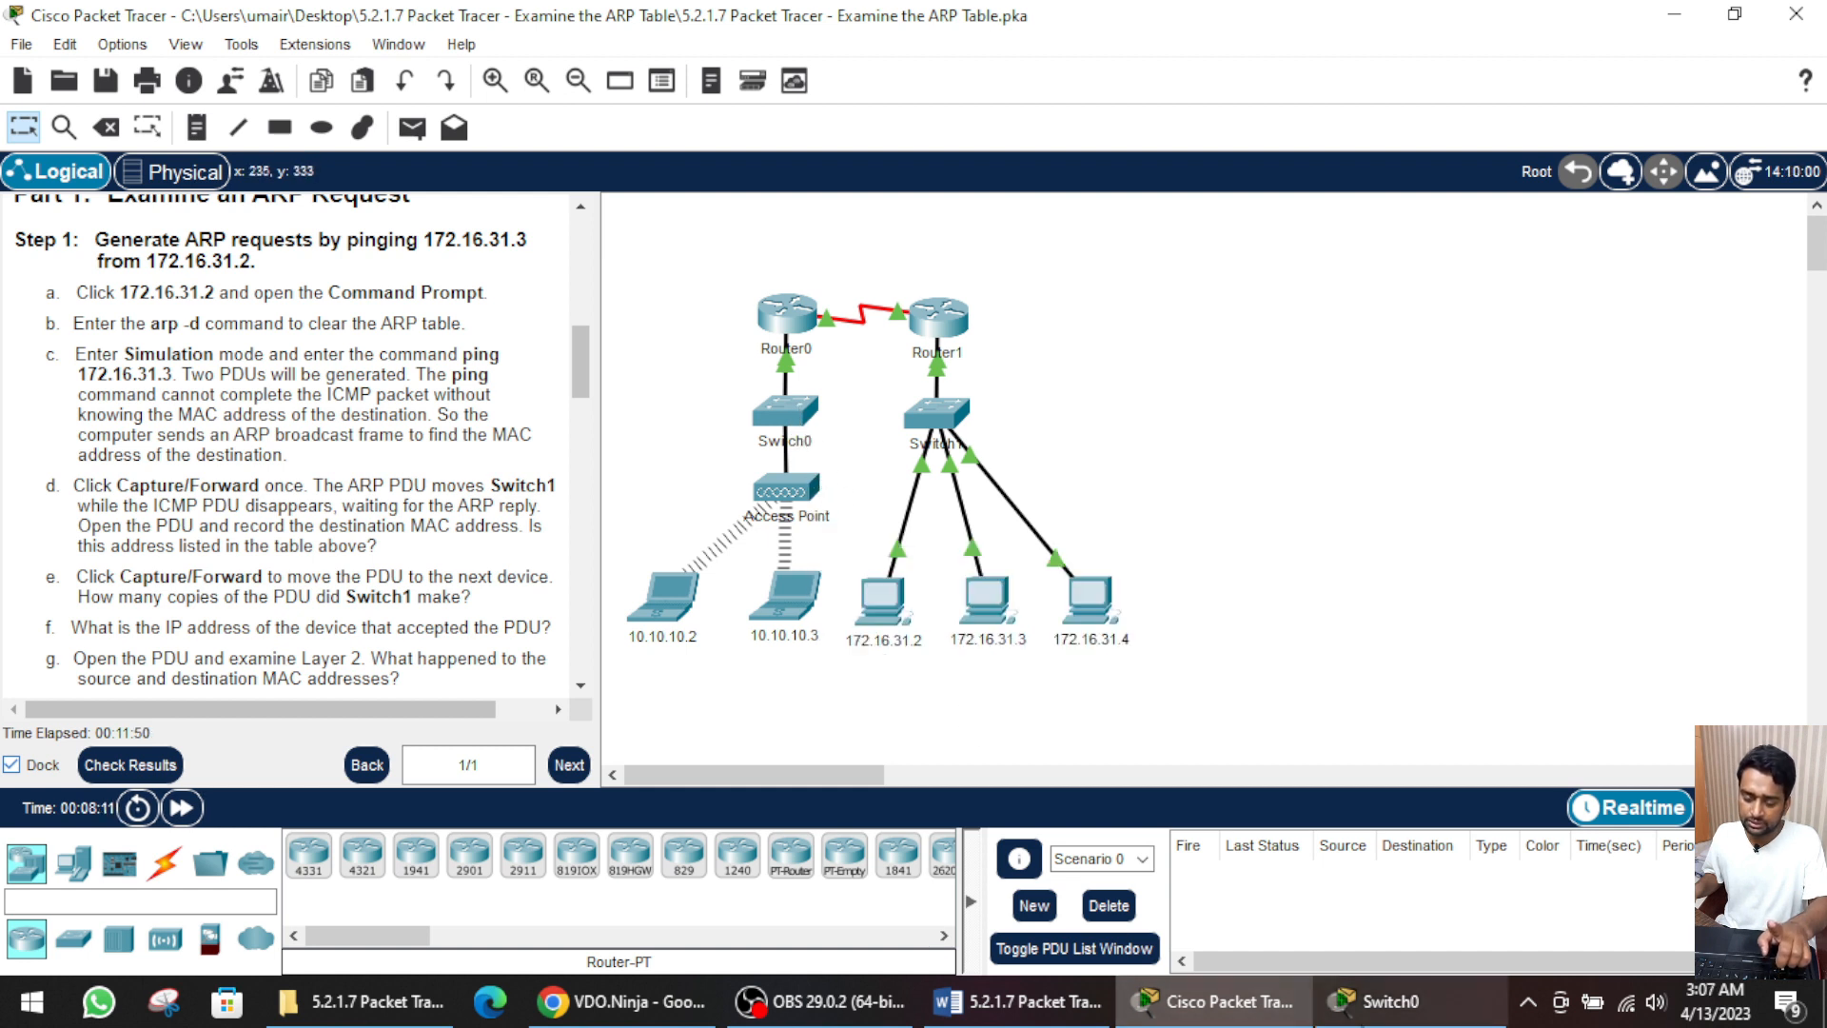
left_click(1323, 755)
left_click_drag(1323, 755, 1392, 755)
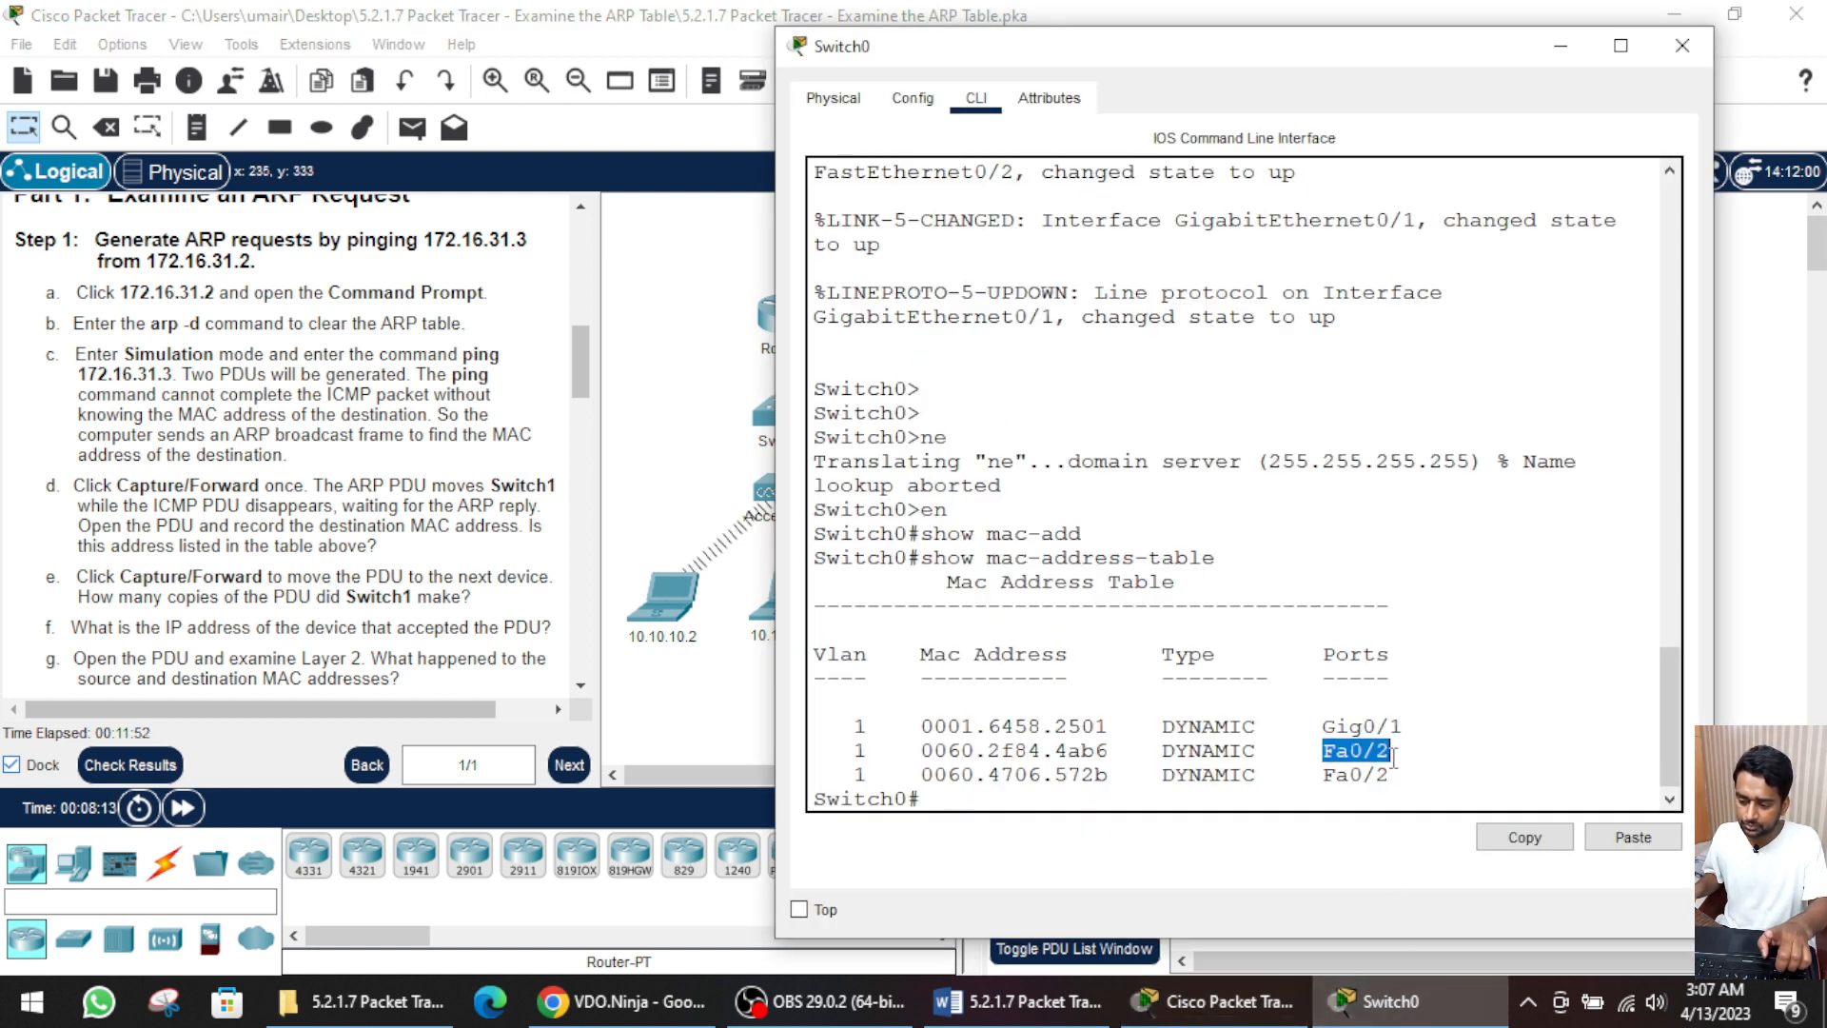
left_click(689, 492)
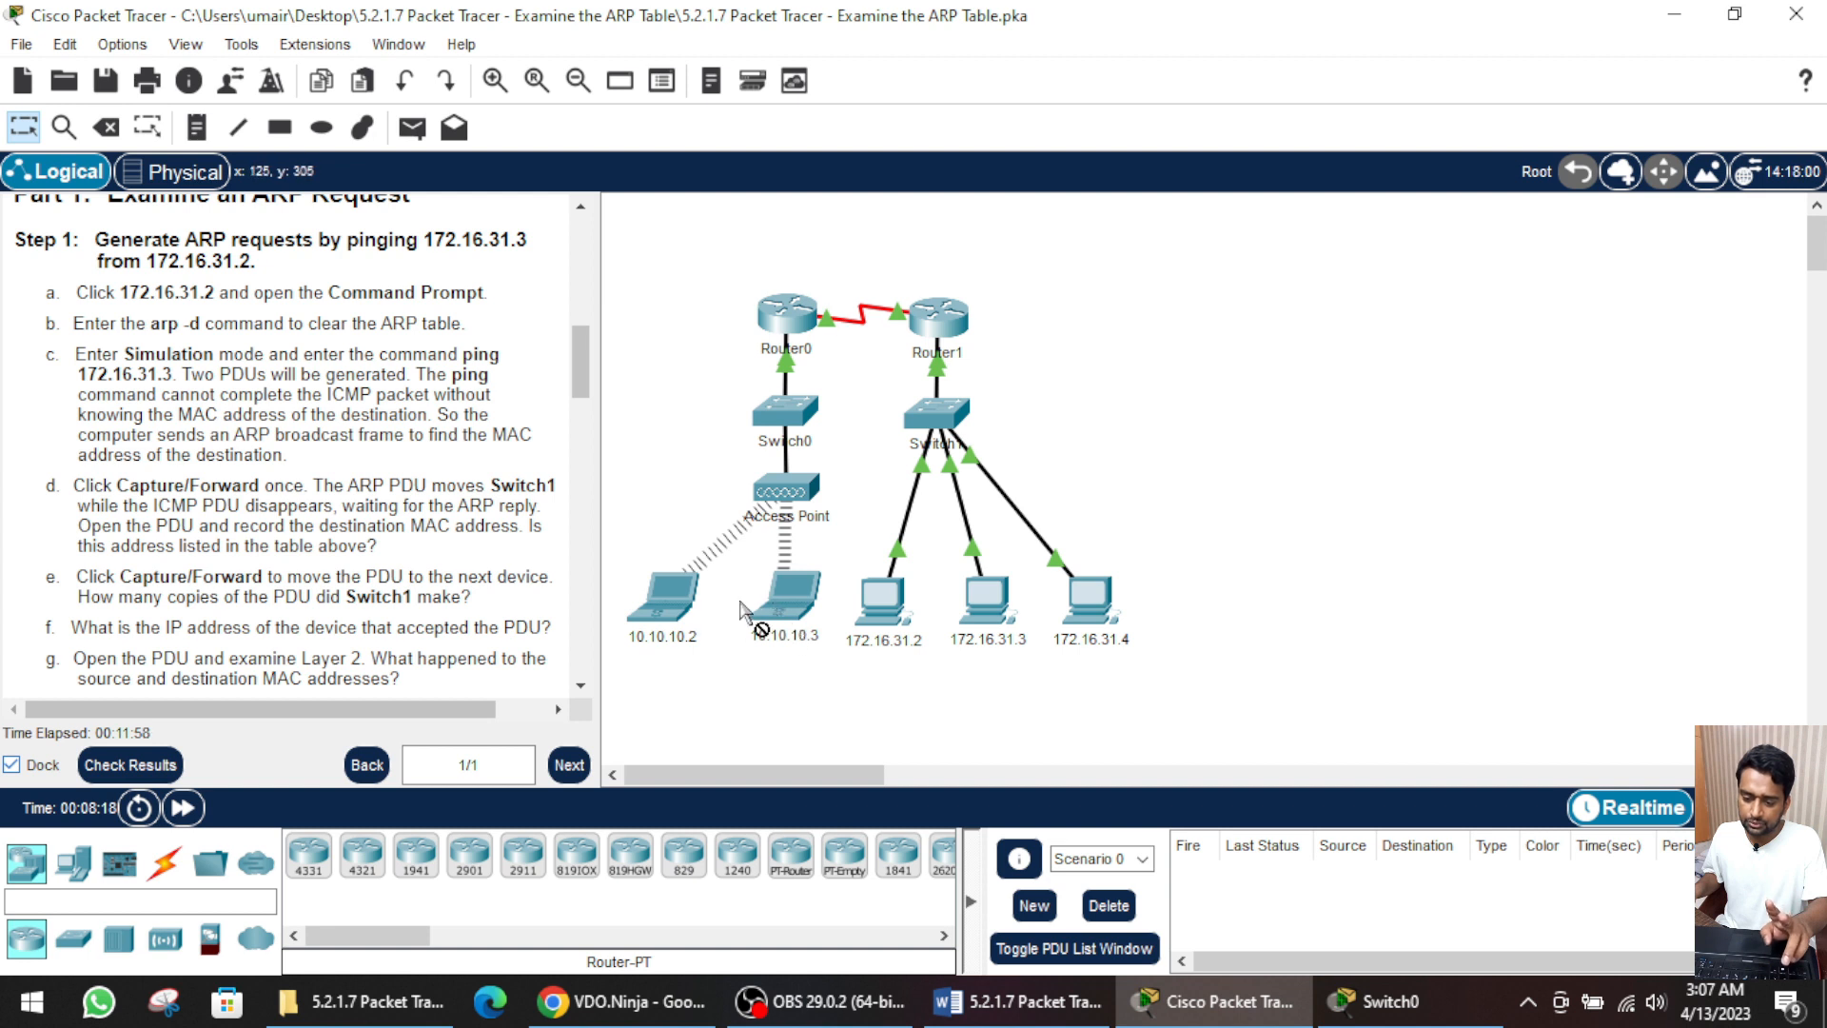
- Return to Word and review the Step 2c answer about both devices connecting through the Access Point
left_click(1018, 1001)
left_click(918, 513)
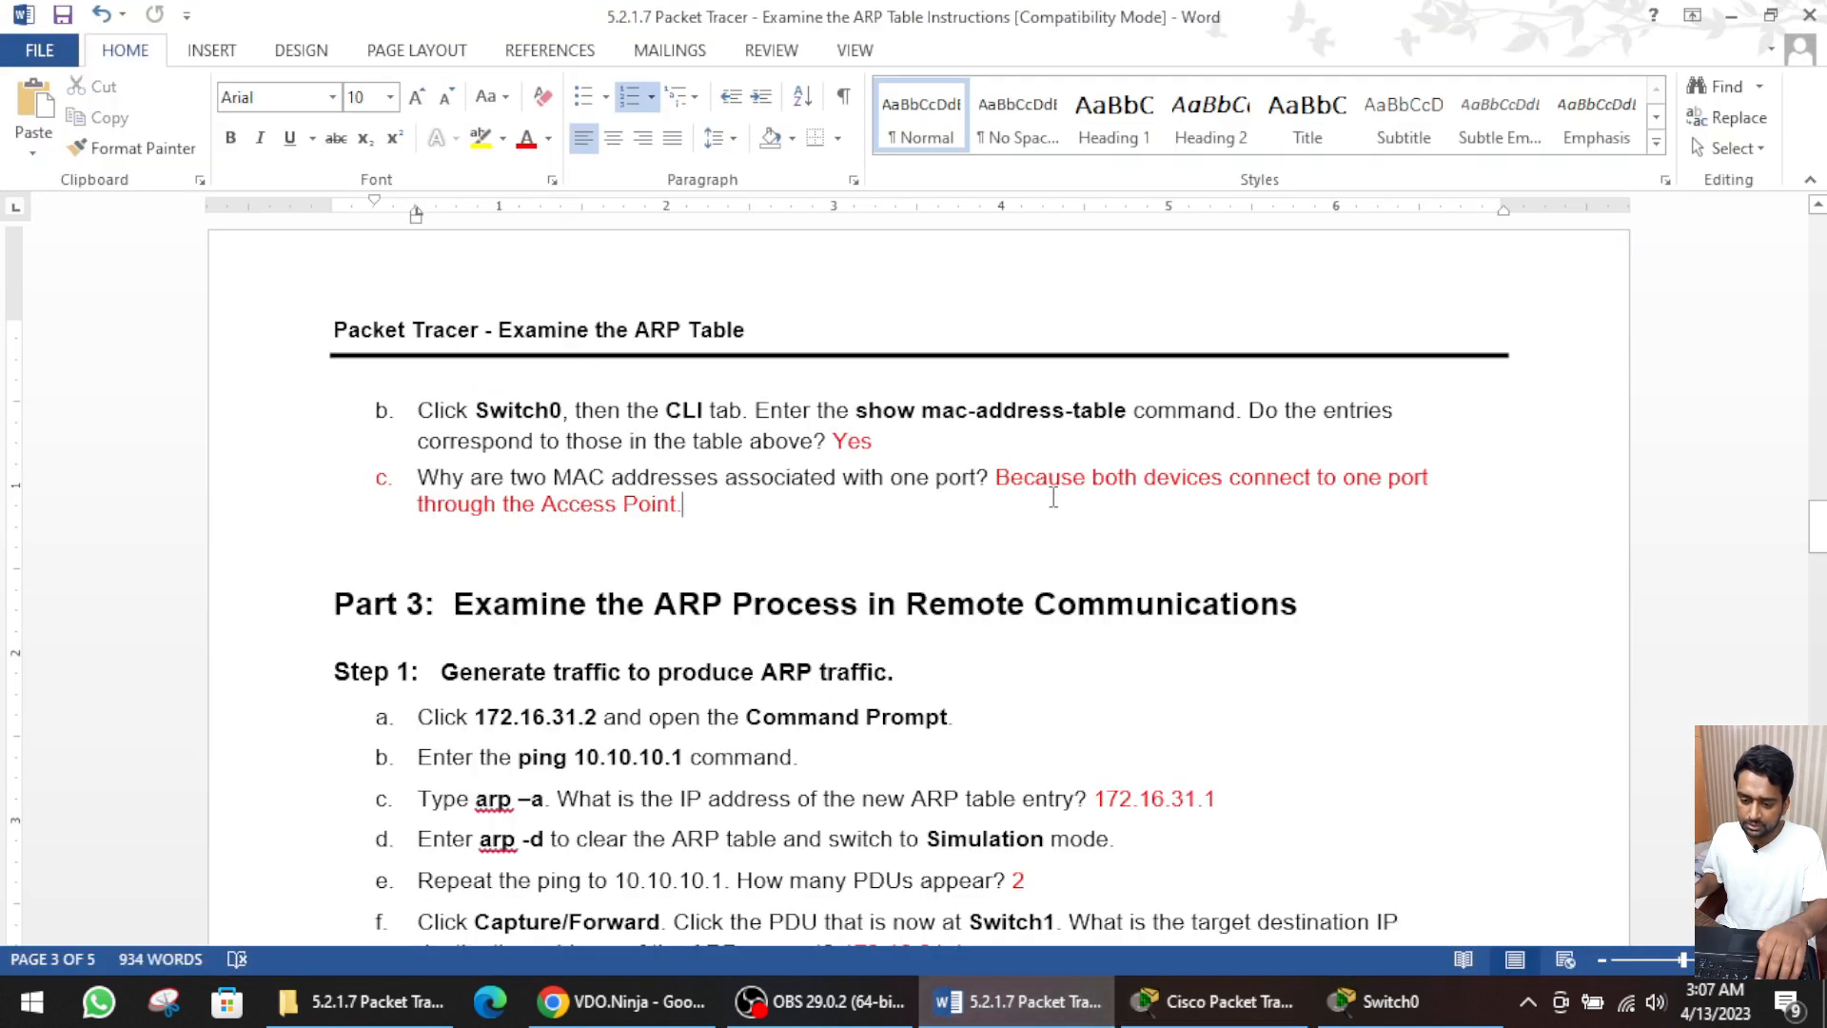
left_click_drag(1093, 477, 1434, 478)
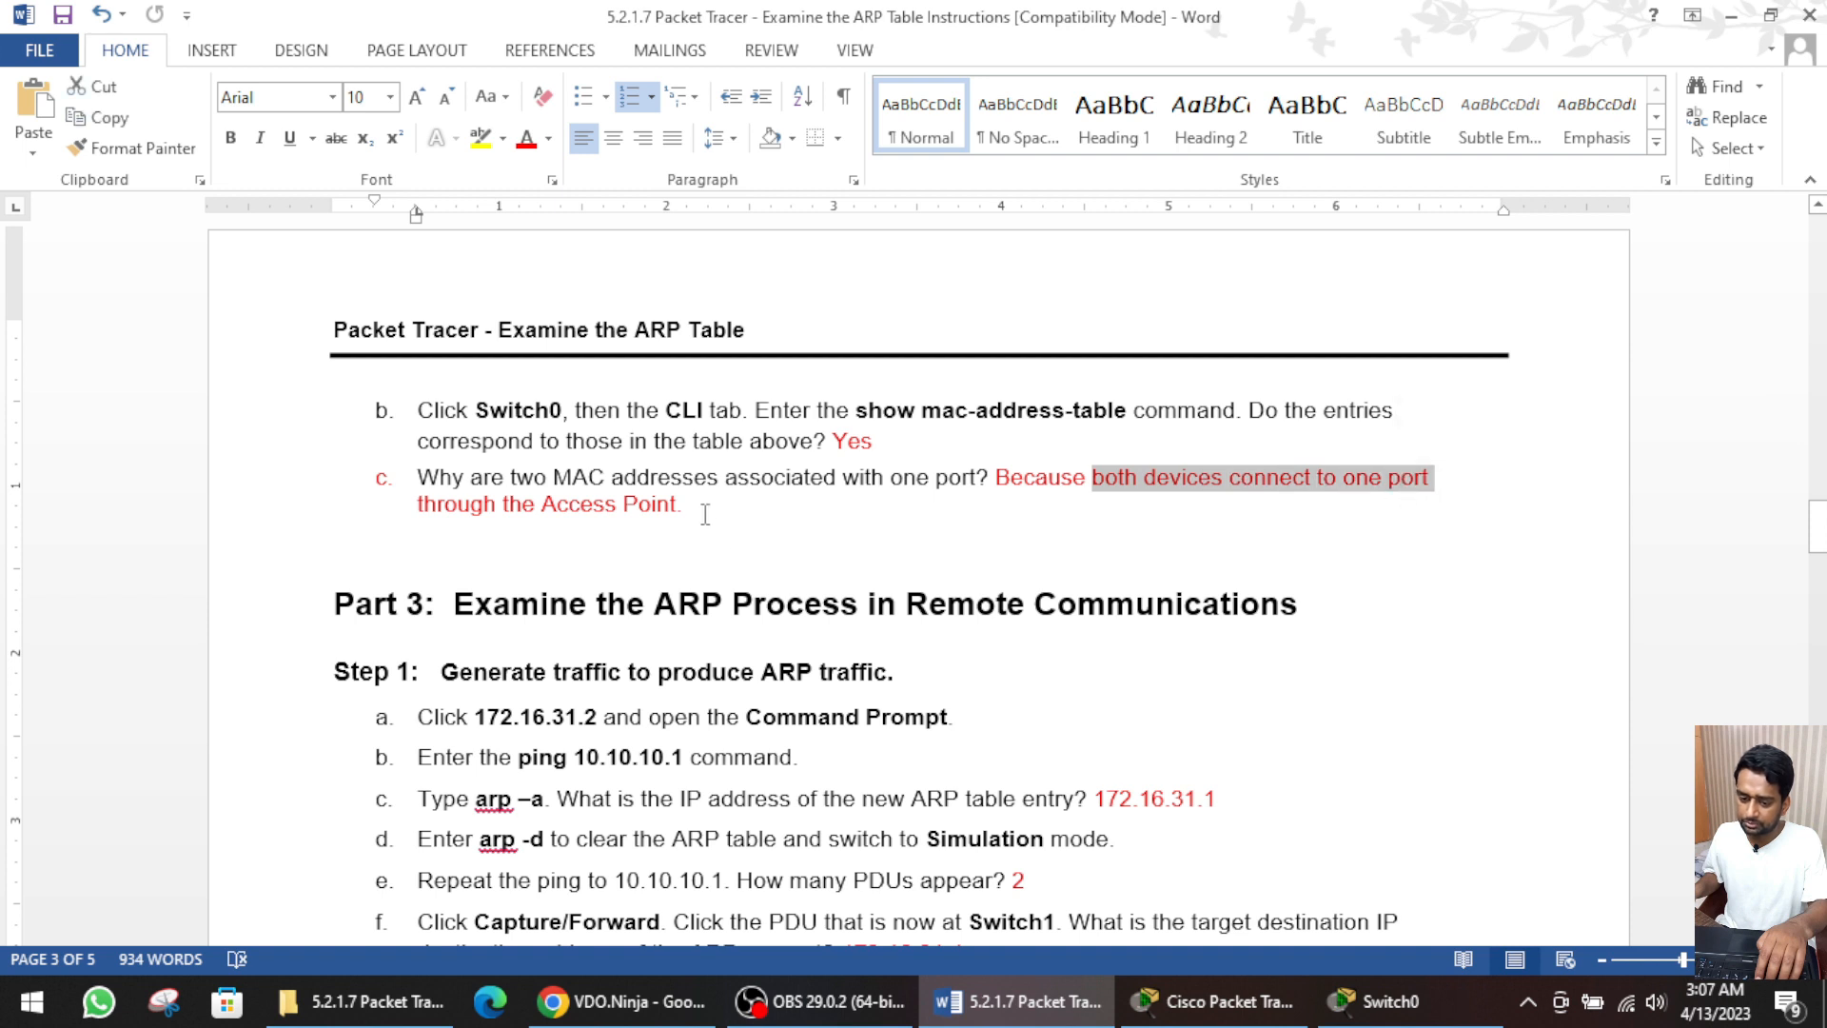
left_click_drag(529, 498, 709, 503)
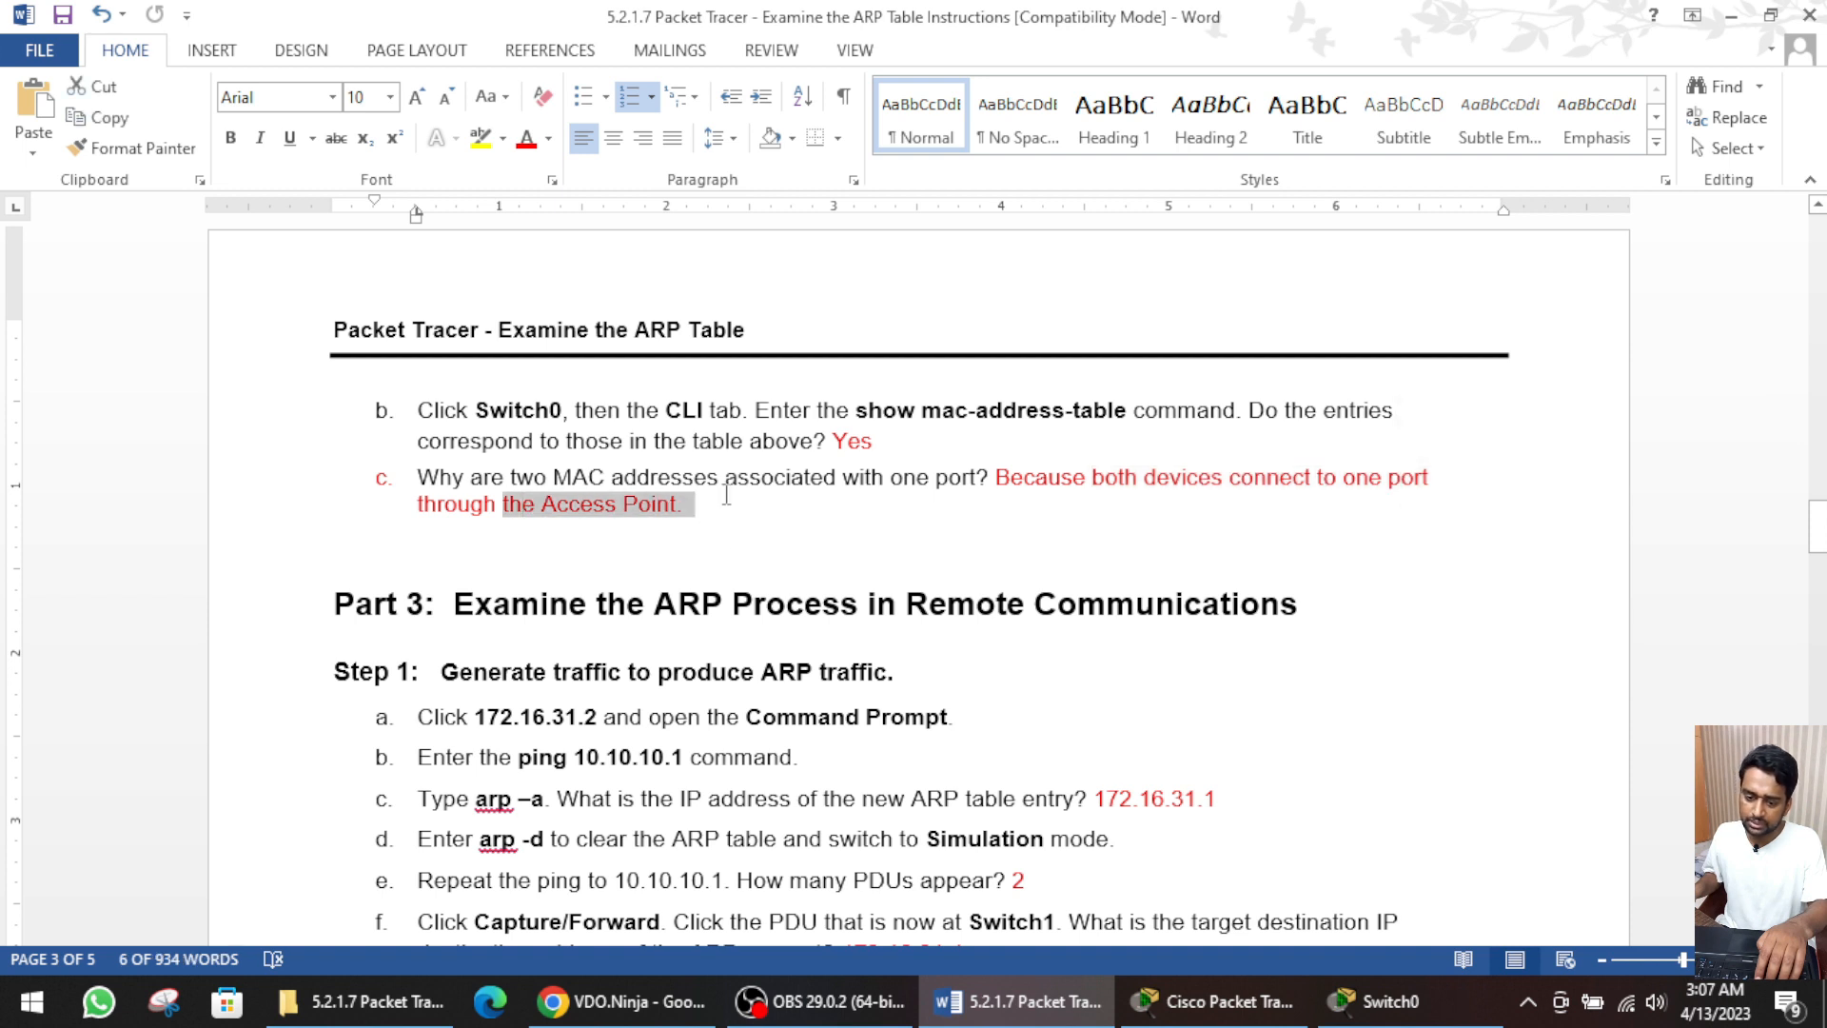
left_click(709, 538)
- Read the Part 3 heading and Step 1a in Word to identify the device to open
scroll(646, 545, "down", 3)
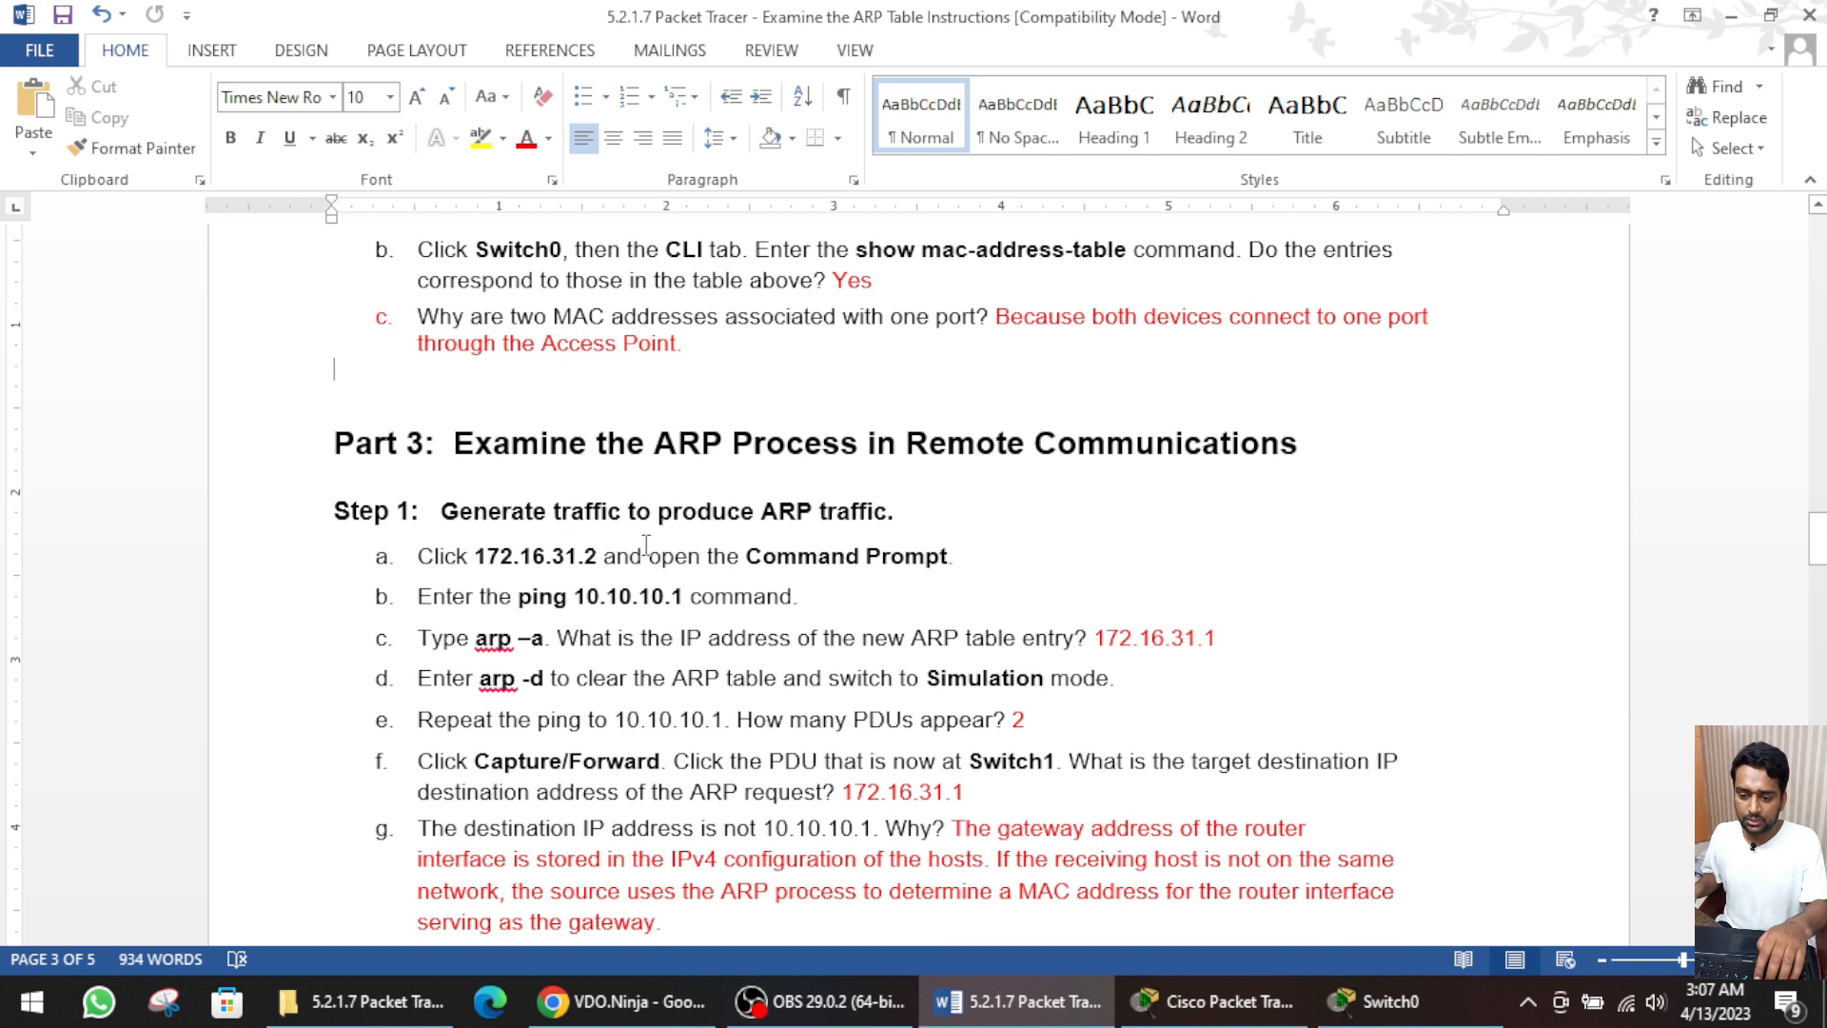
scroll(647, 545, "down", 3)
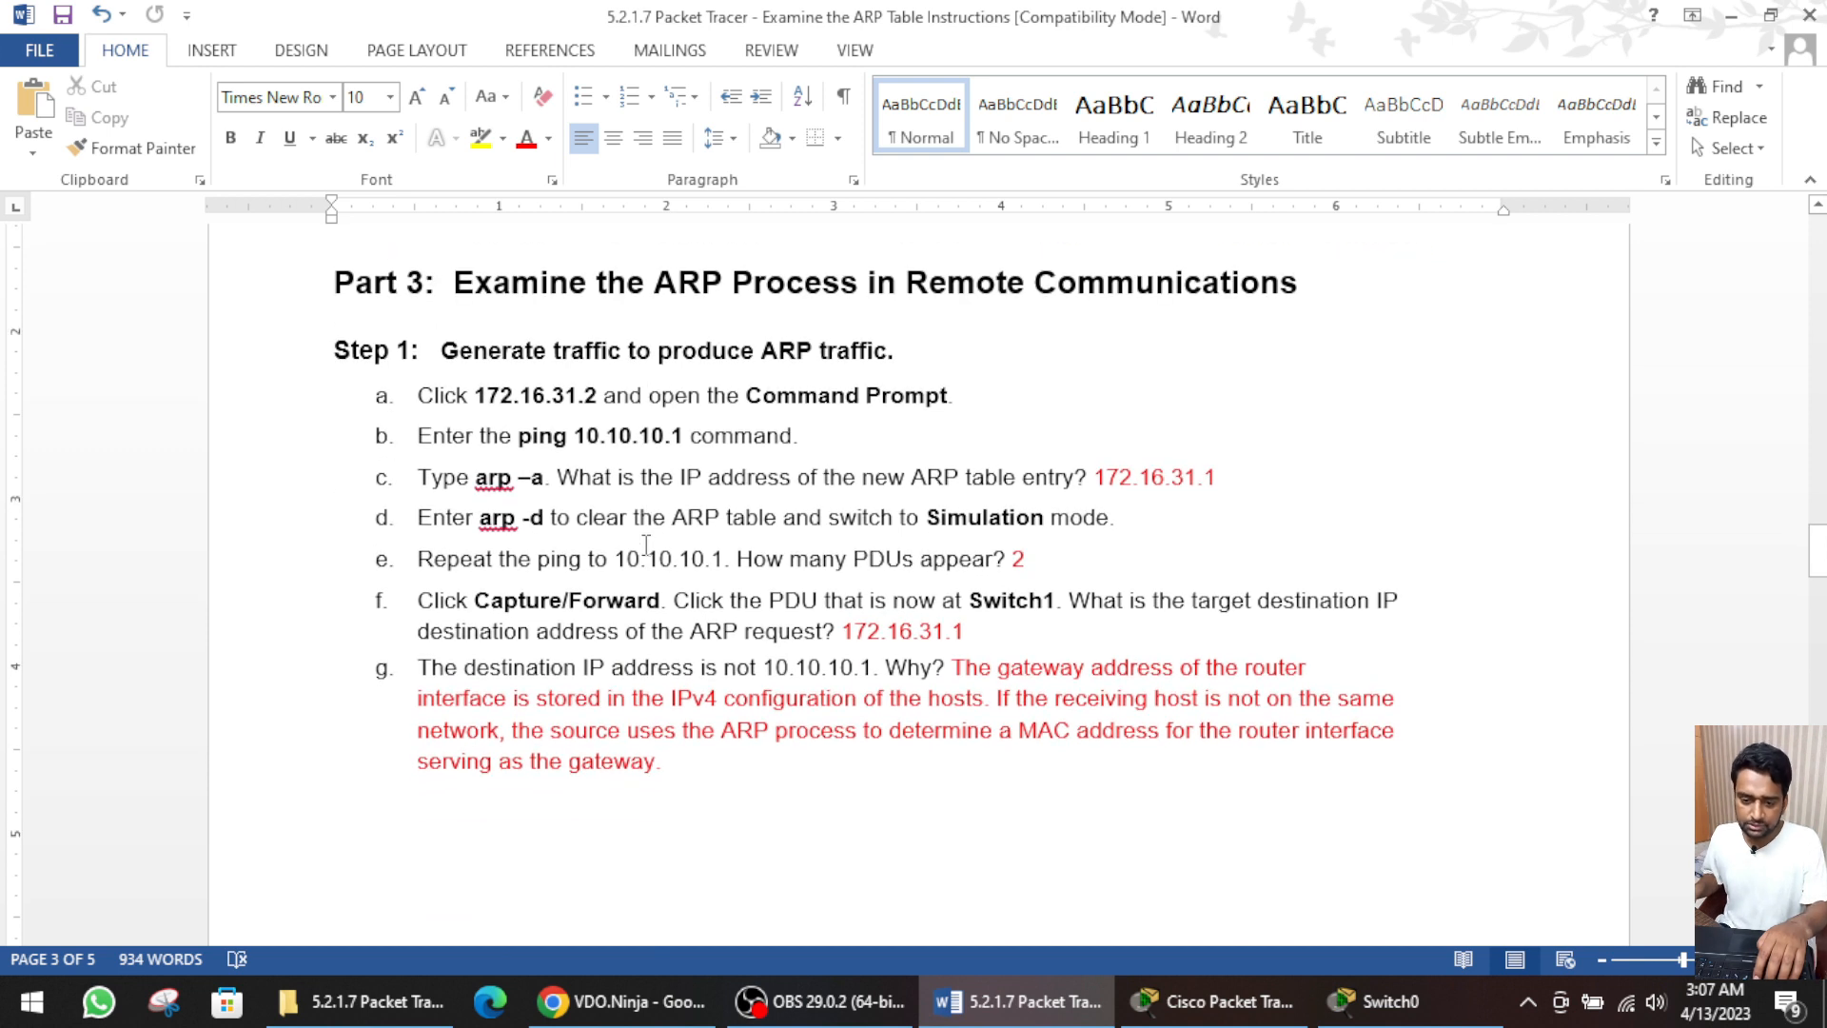
left_click_drag(669, 271, 1225, 284)
left_click(536, 351)
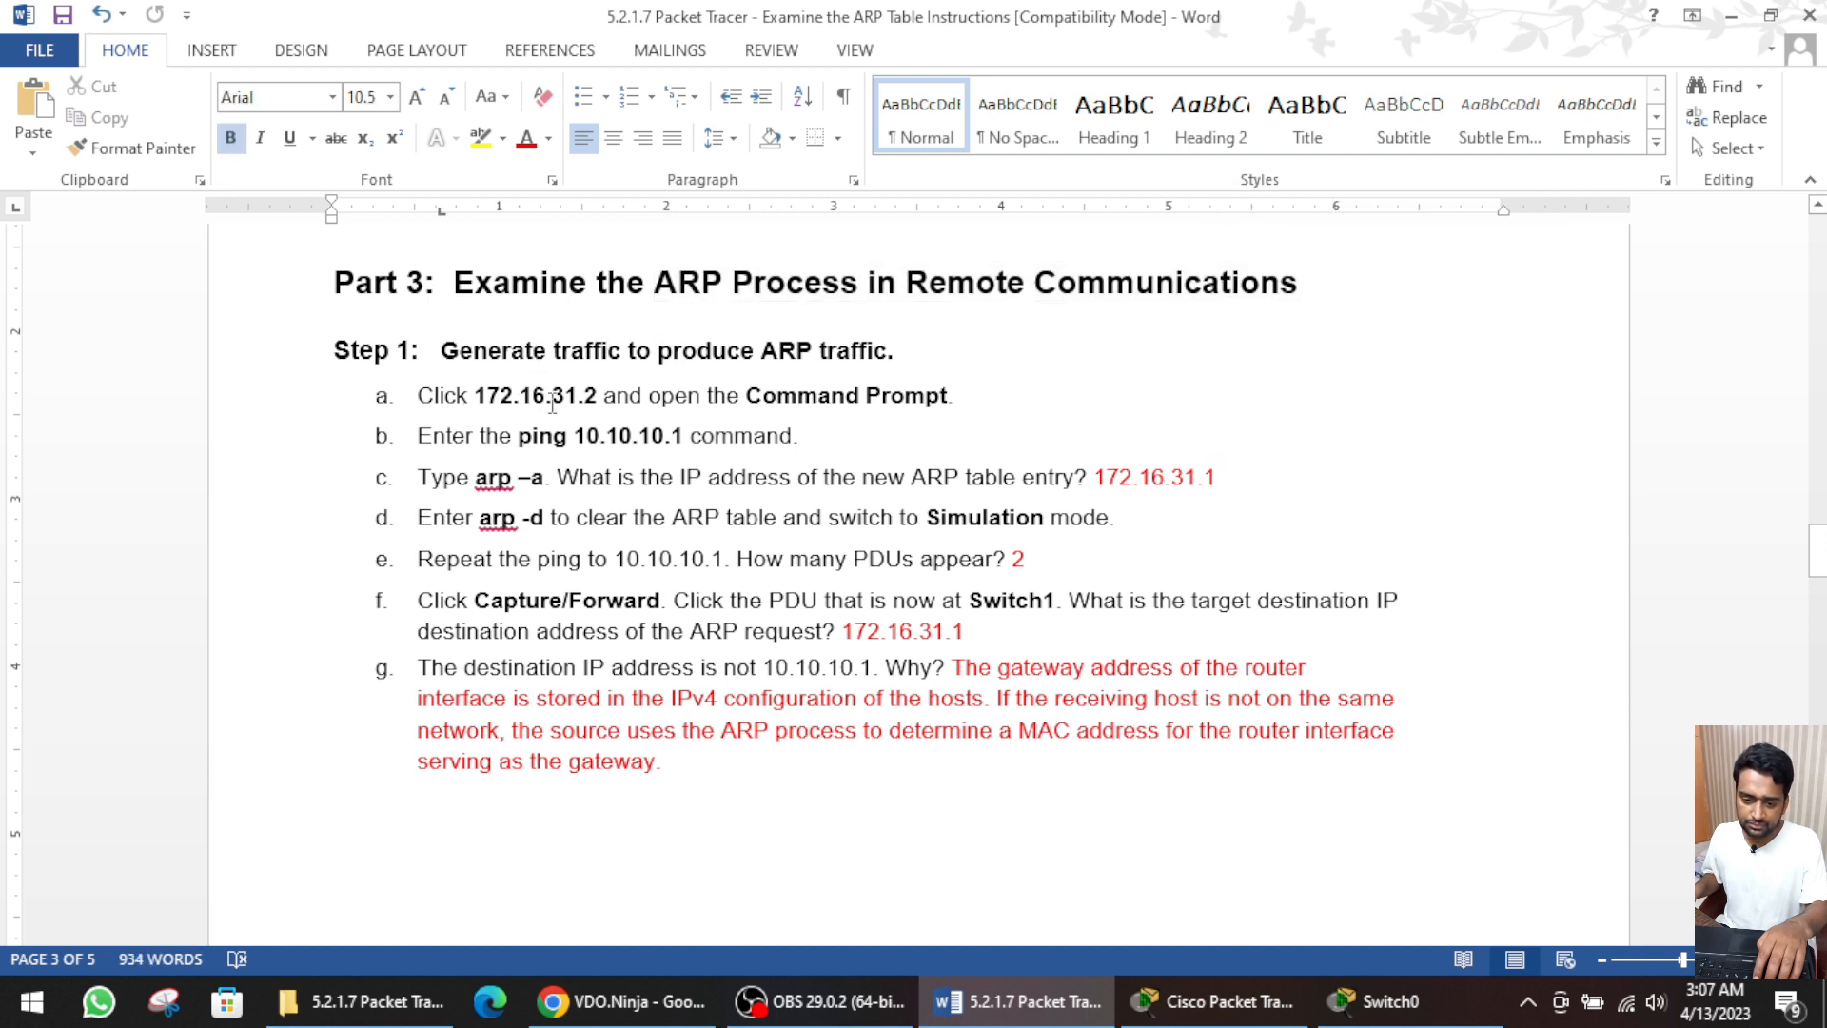
left_click_drag(480, 395, 582, 396)
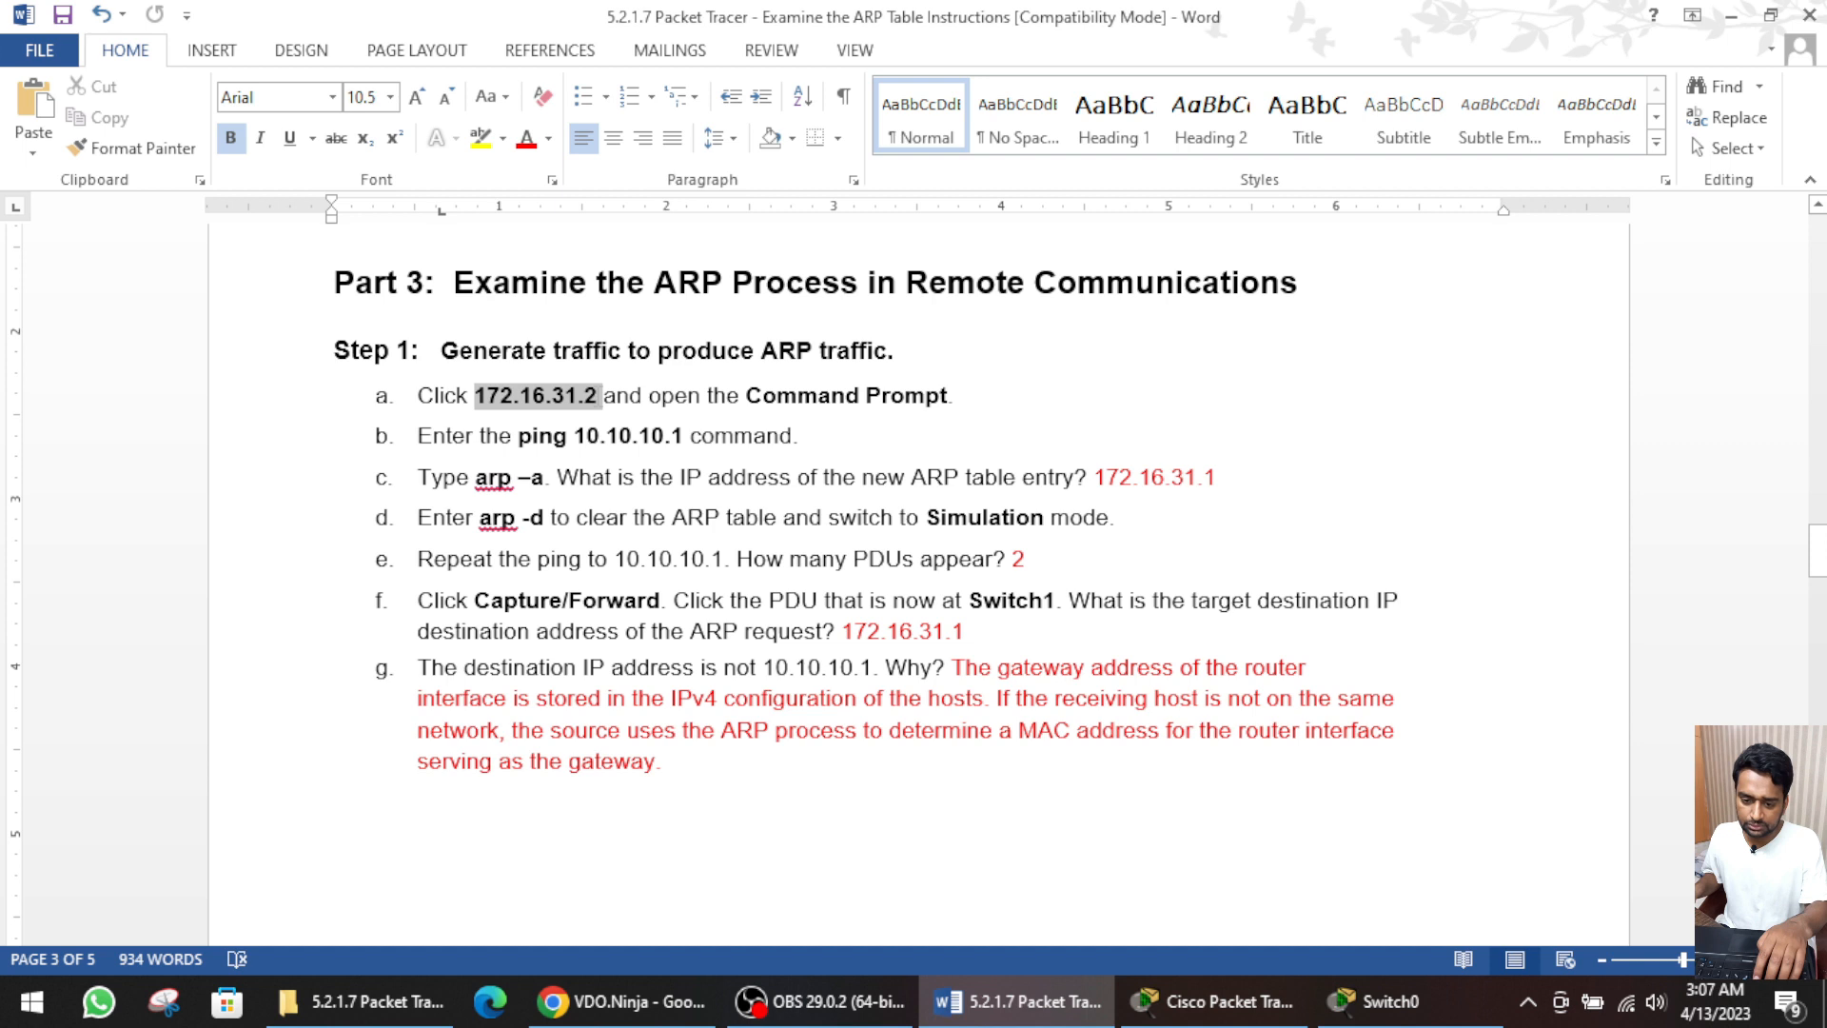
- Close the Switch0 window in Packet Tracer and open the PC 172.16.31.2
left_click(1375, 1001)
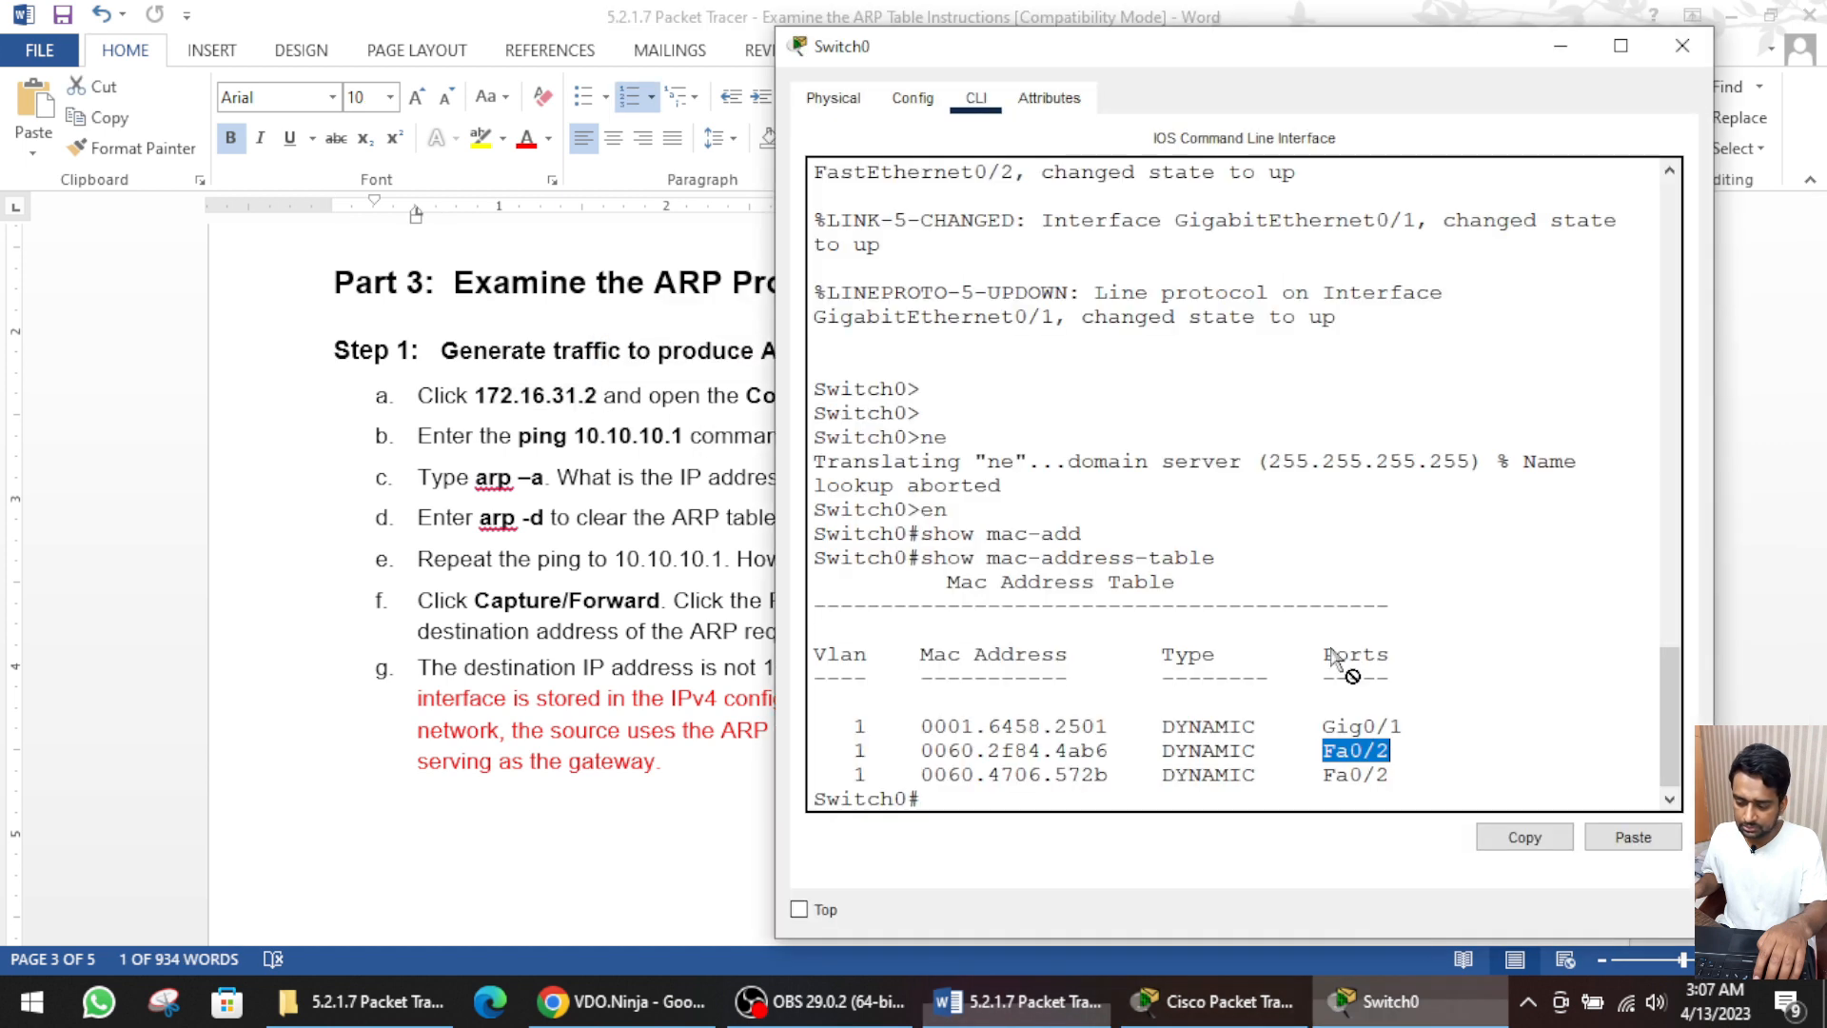
left_click(1683, 45)
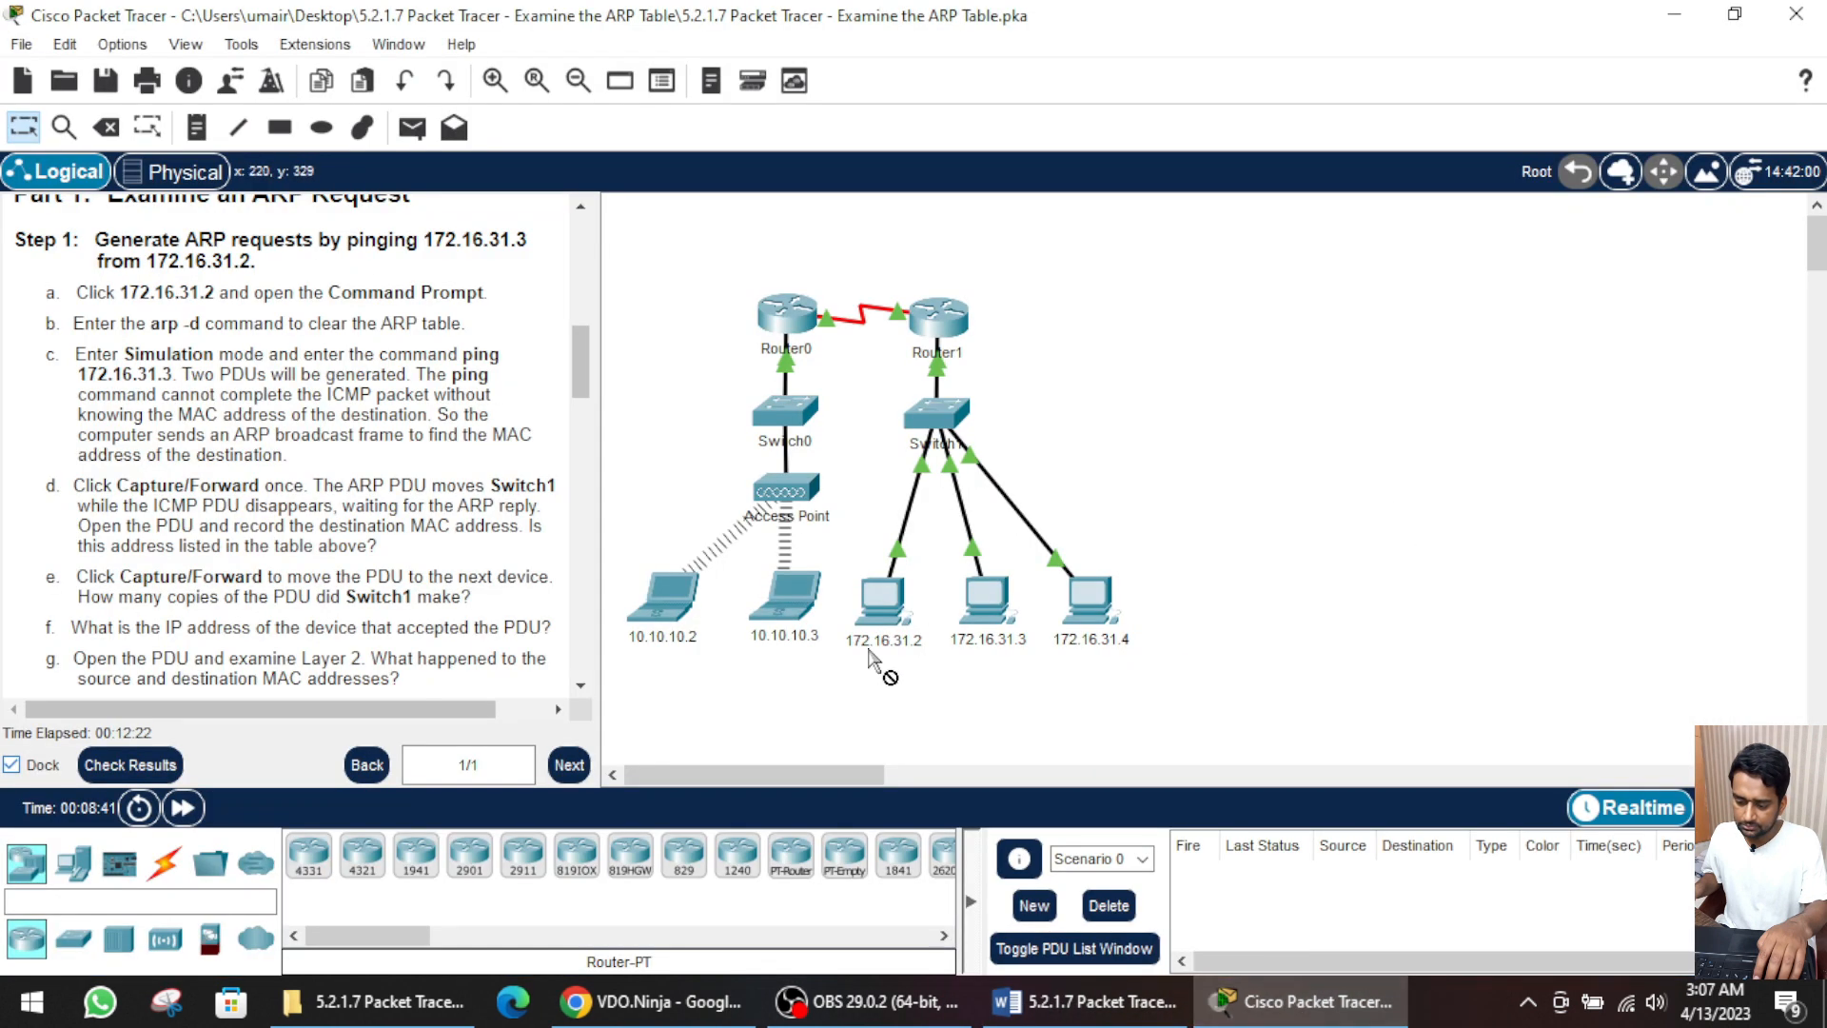
left_click(887, 600)
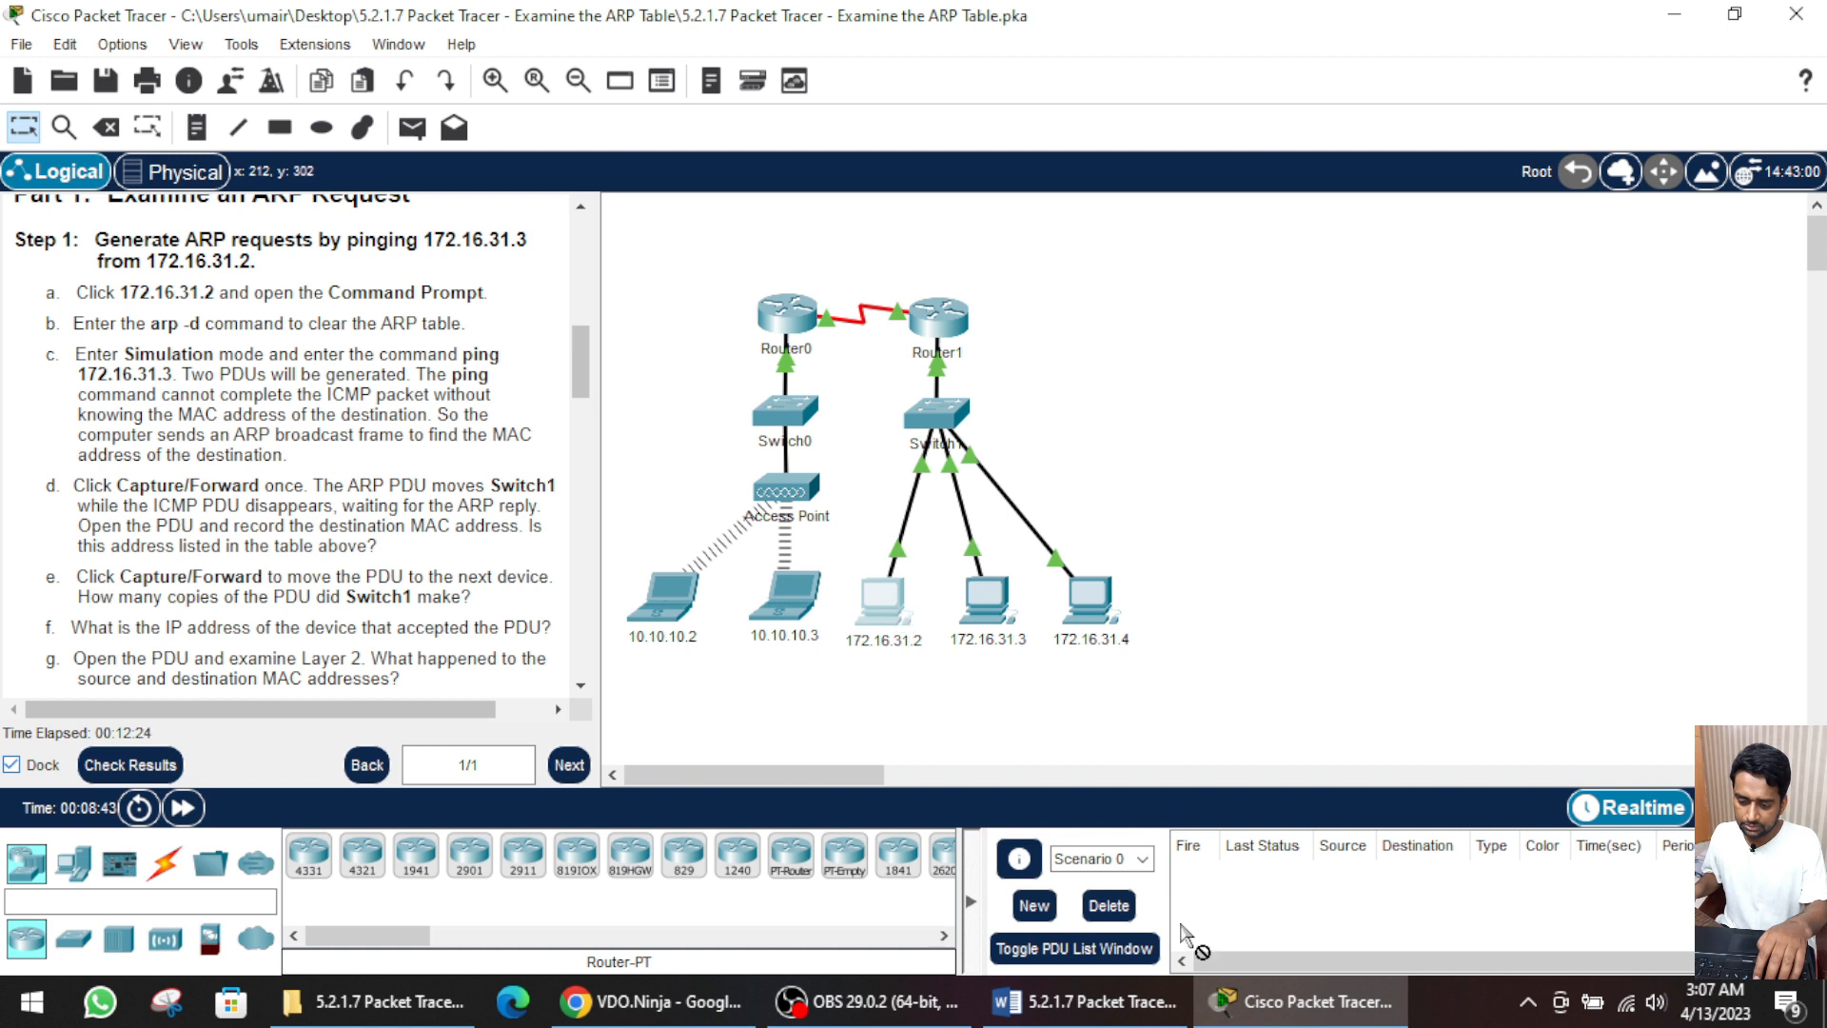
- Check Part 3 Step 1b in Word for the ping command and its target address
left_click(1052, 1009)
left_click(617, 533)
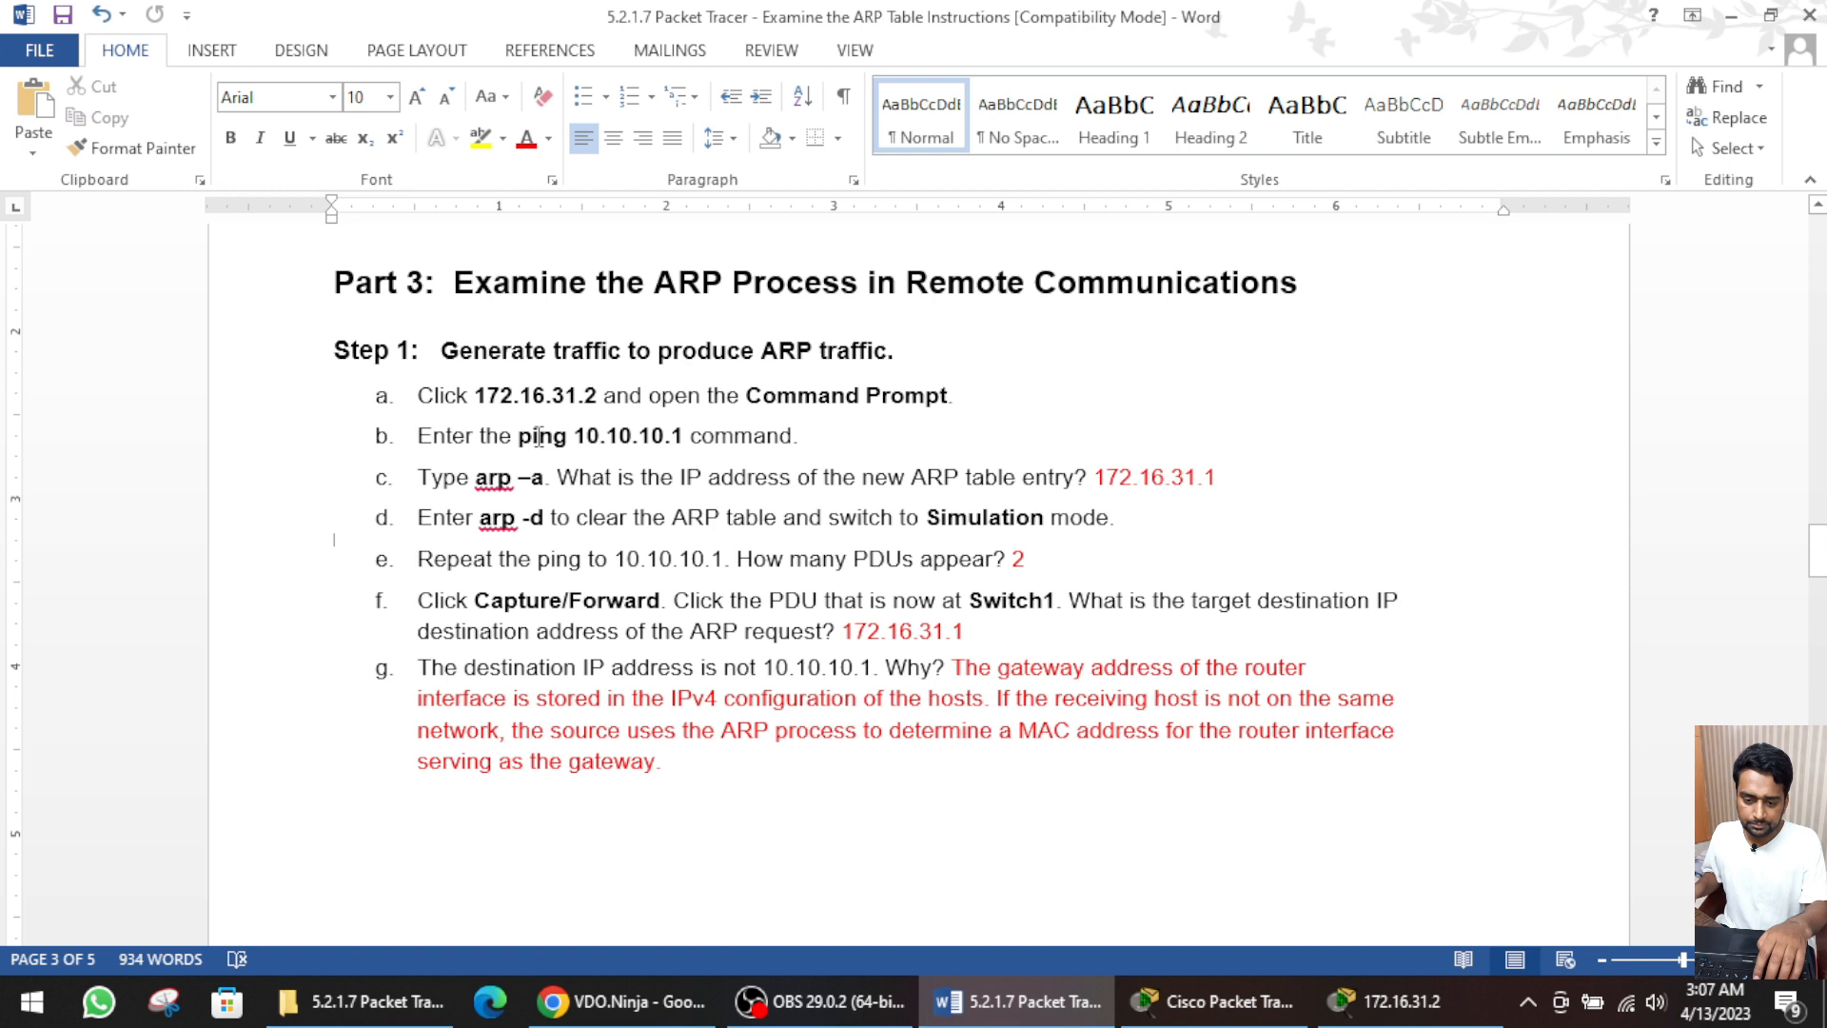
left_click_drag(685, 436, 607, 437)
- Switch to the Command Prompt of 172.16.31.2 and ping 10.10.10.1
left_click(1337, 998)
left_click_drag(795, 59, 1213, 91)
left_click(1499, 249)
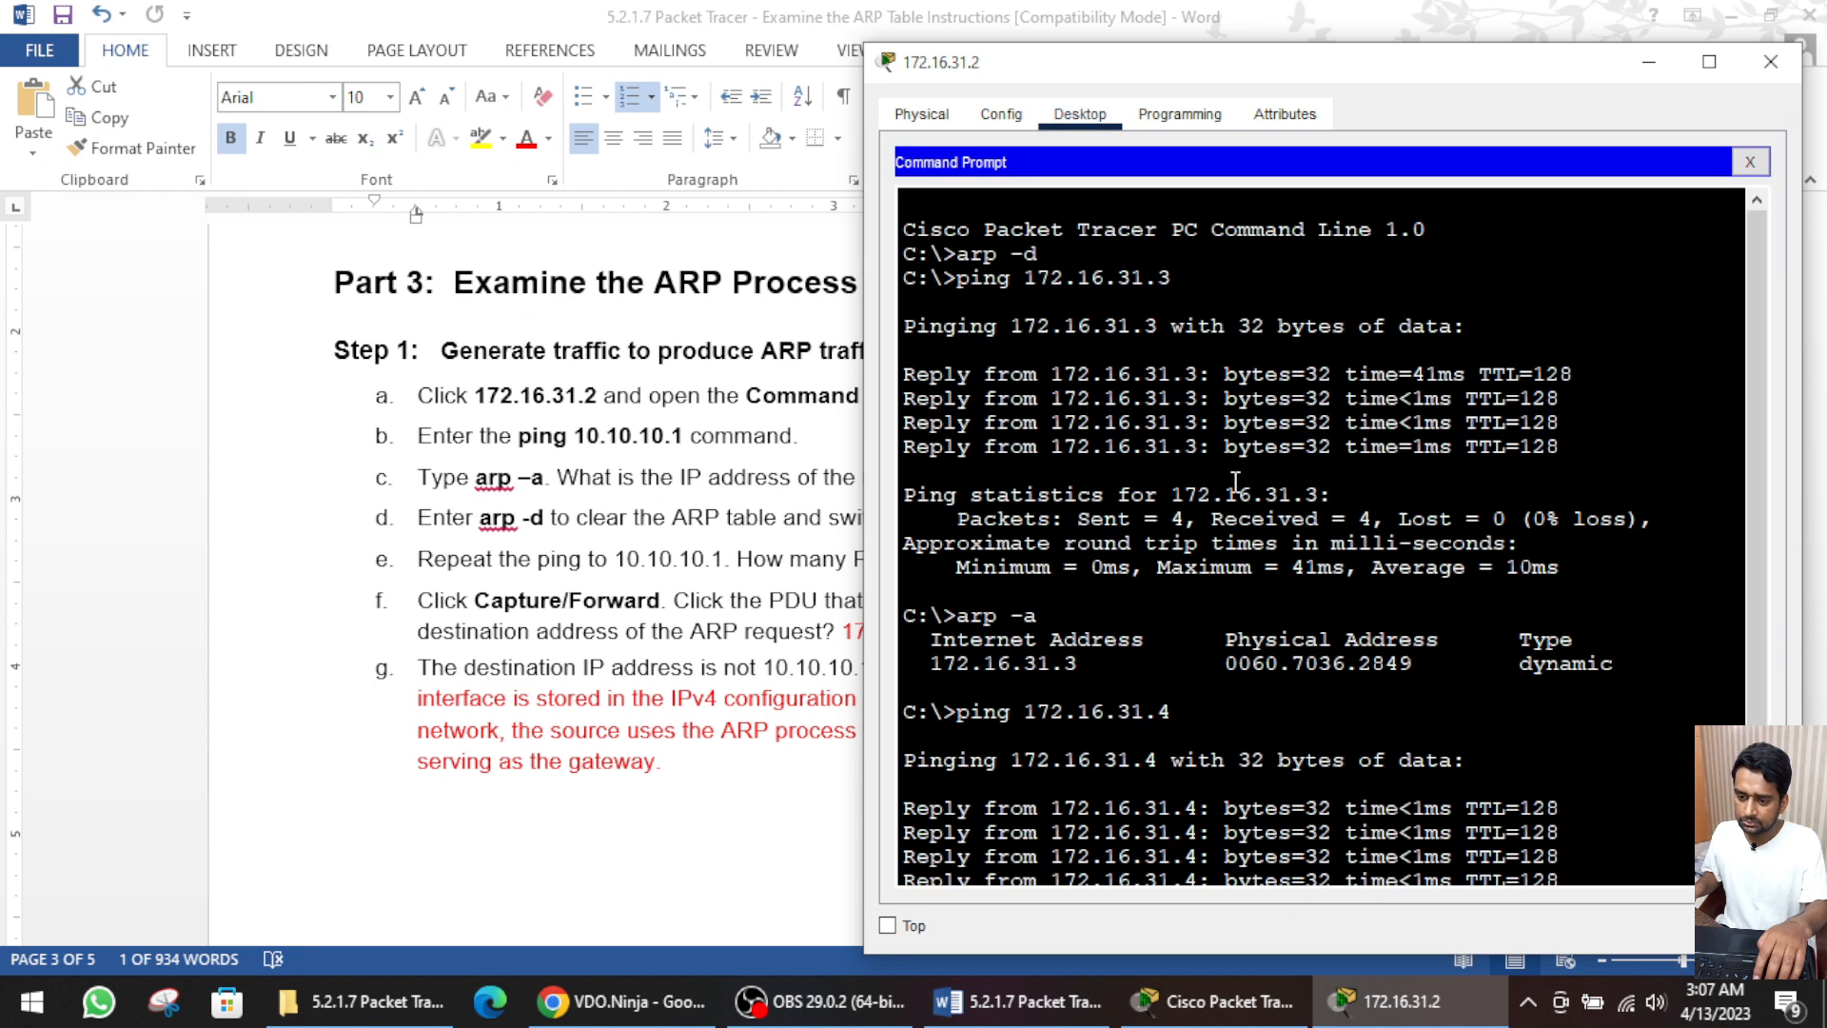
key("Return")
key("Return")
key("Return")
key("Return")
type("ping 10.10.10.1")
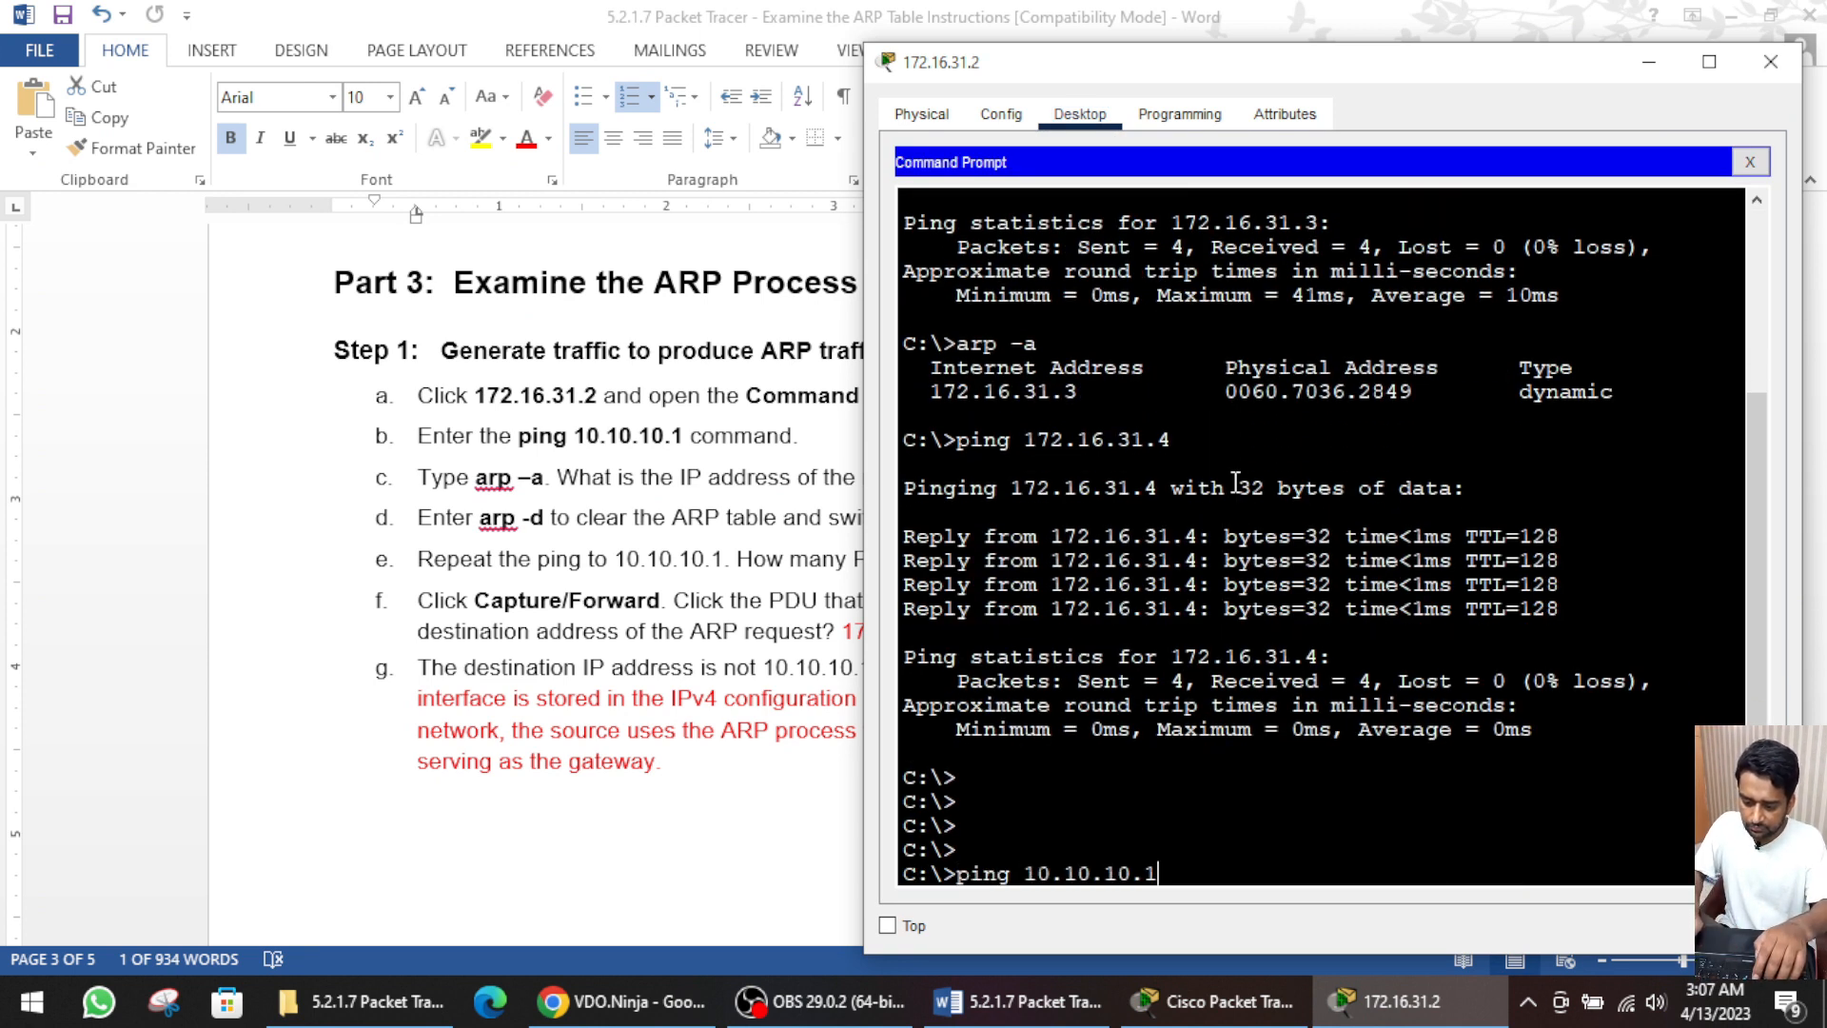
key("Return")
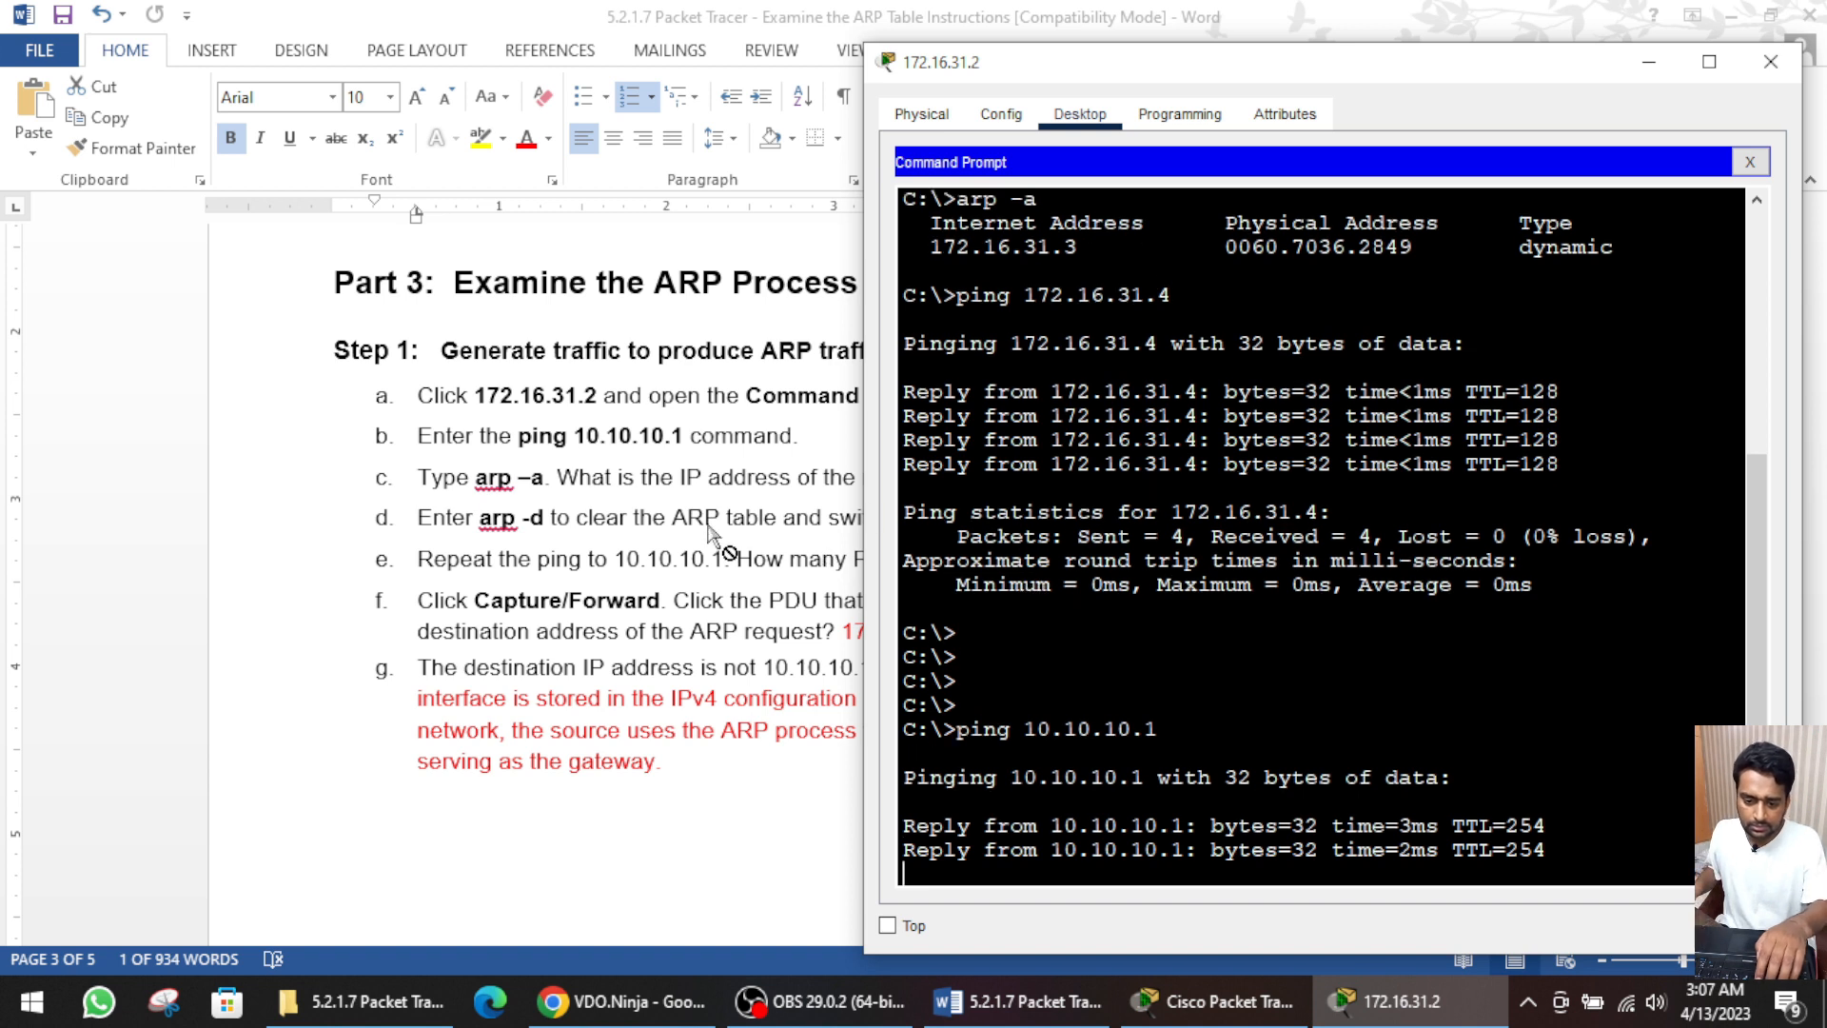
- Review the arp -a instruction in Part 3 Step 1c in Word, and return to the 172.16.31.2 Command Prompt
mouse_move(996, 70)
left_mouse_down()
mouse_move(1115, 69)
mouse_move(990, 86)
left_mouse_up()
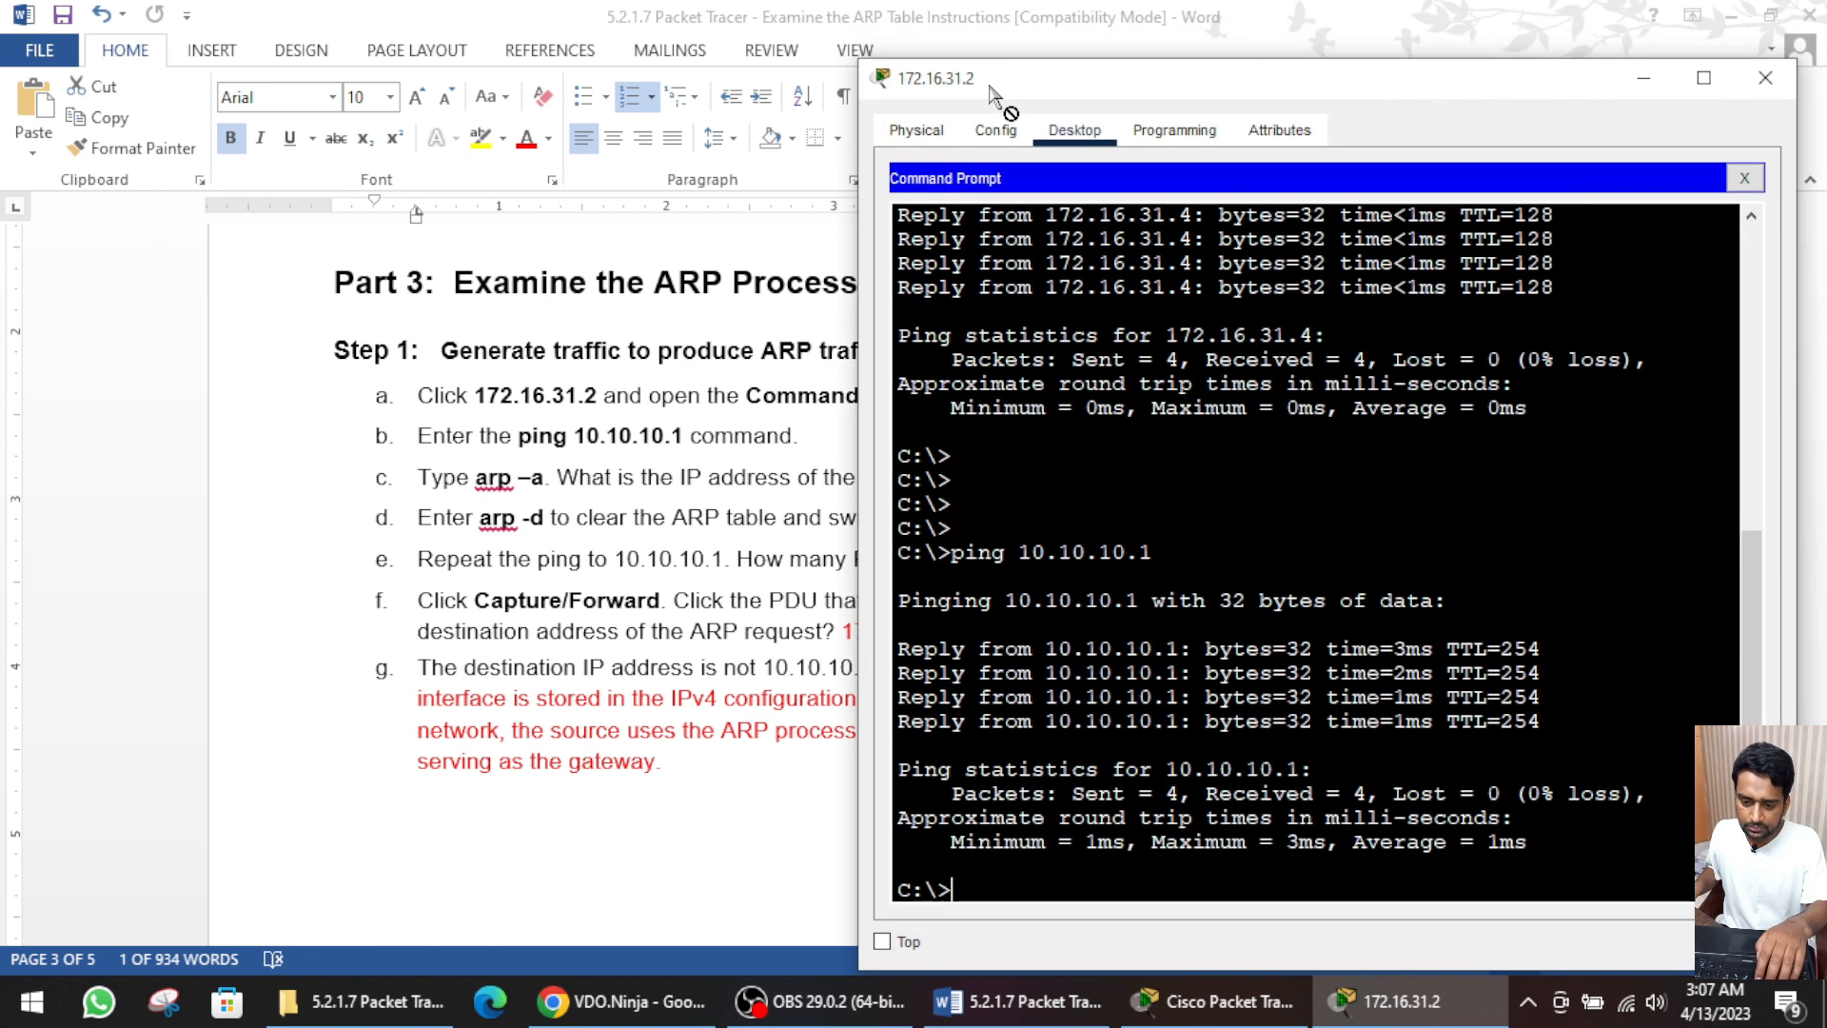
left_click(548, 533)
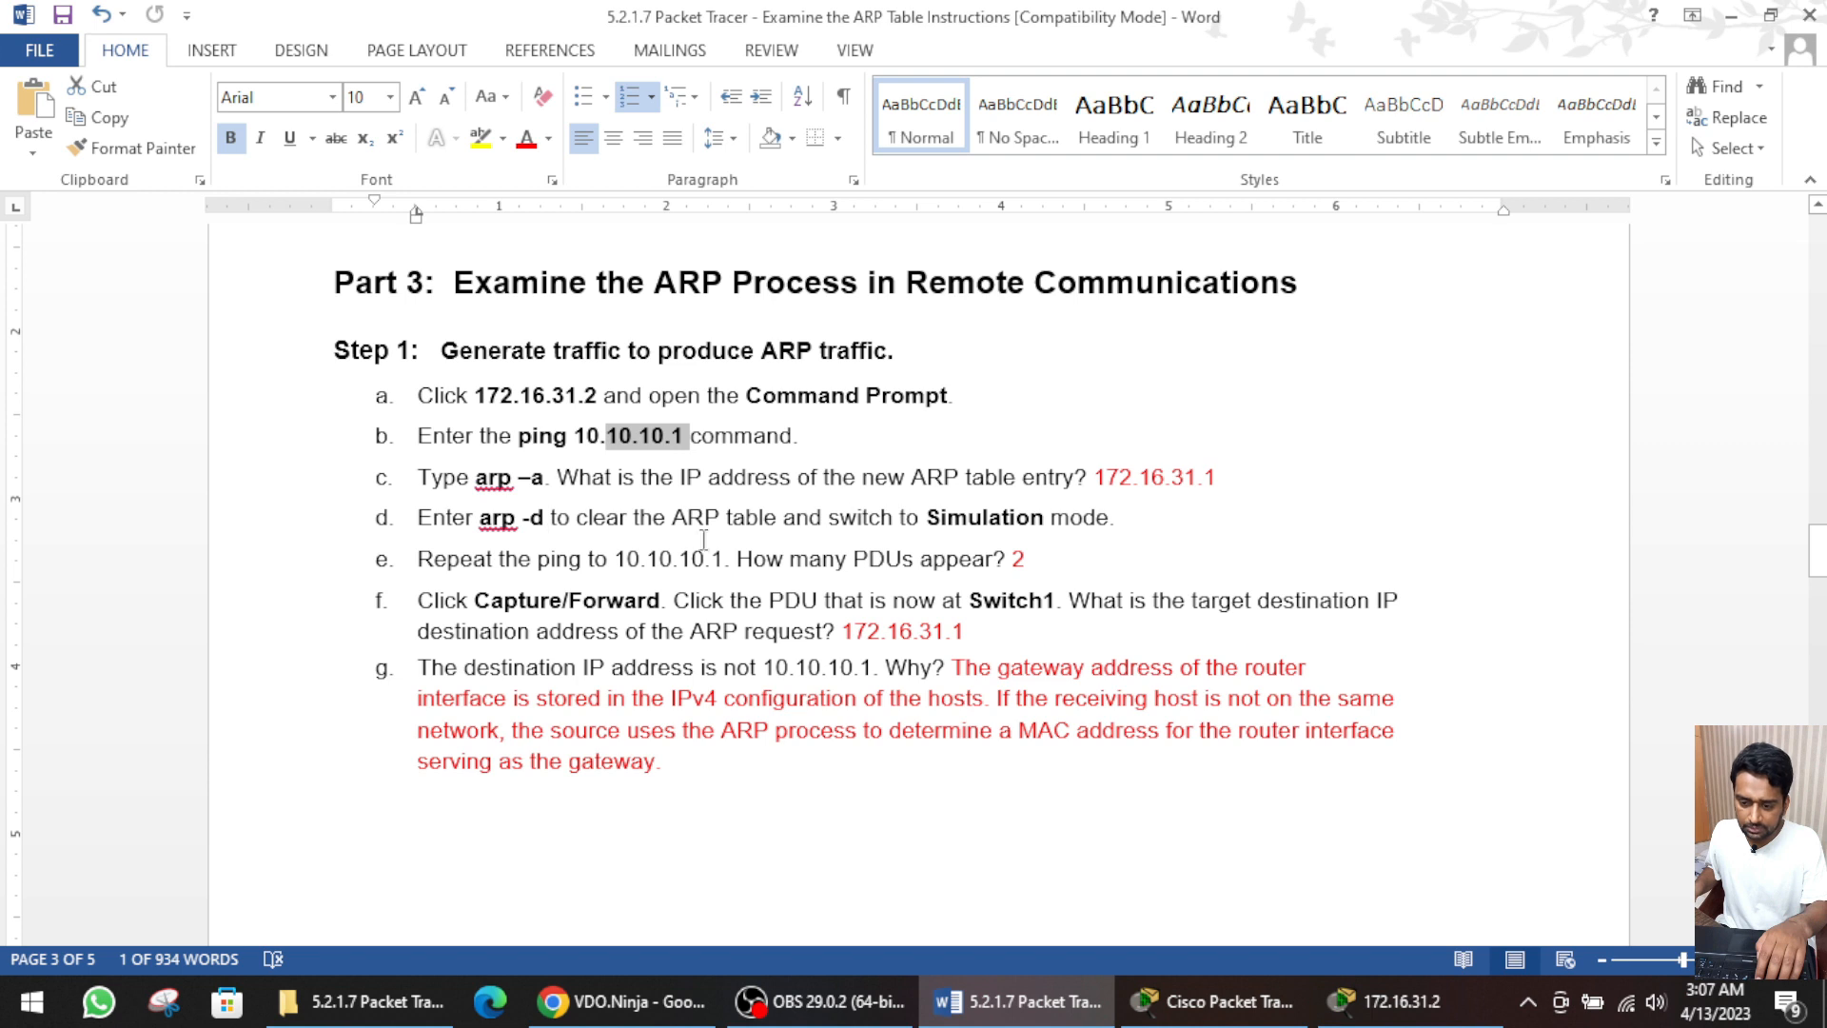
scroll(541, 517, "down", 3)
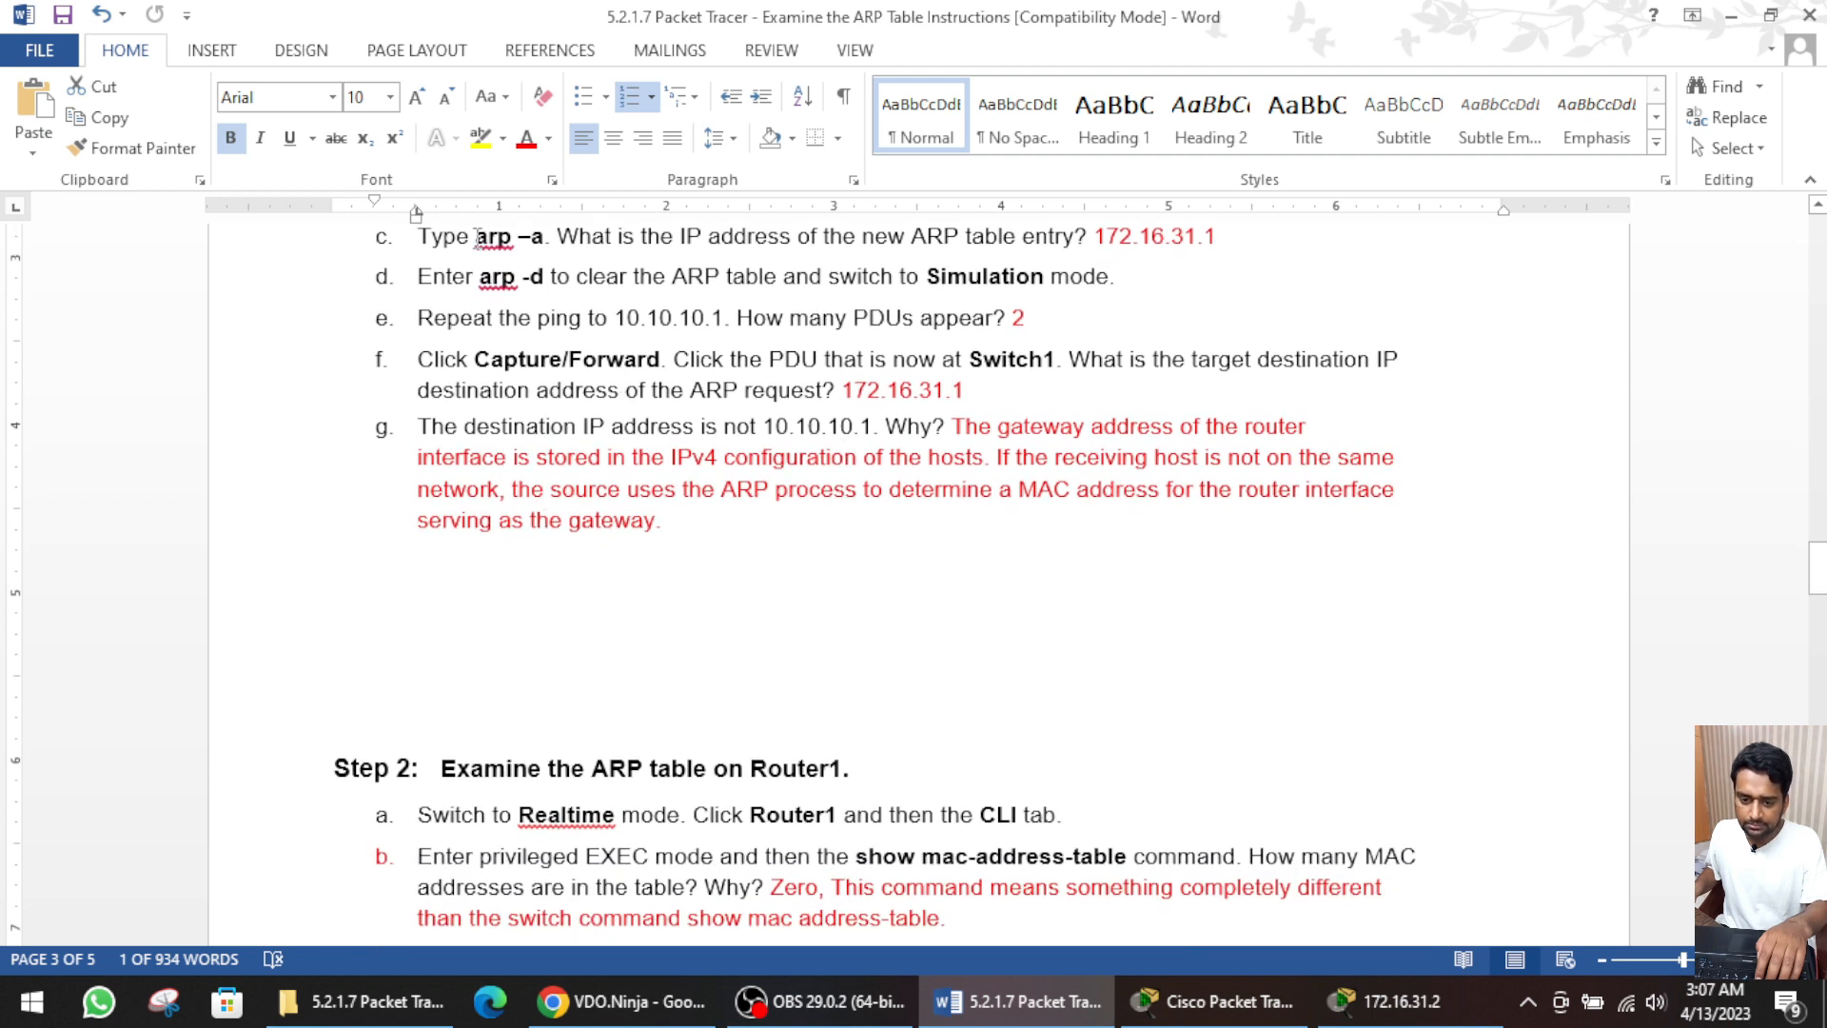
left_click_drag(477, 236, 554, 236)
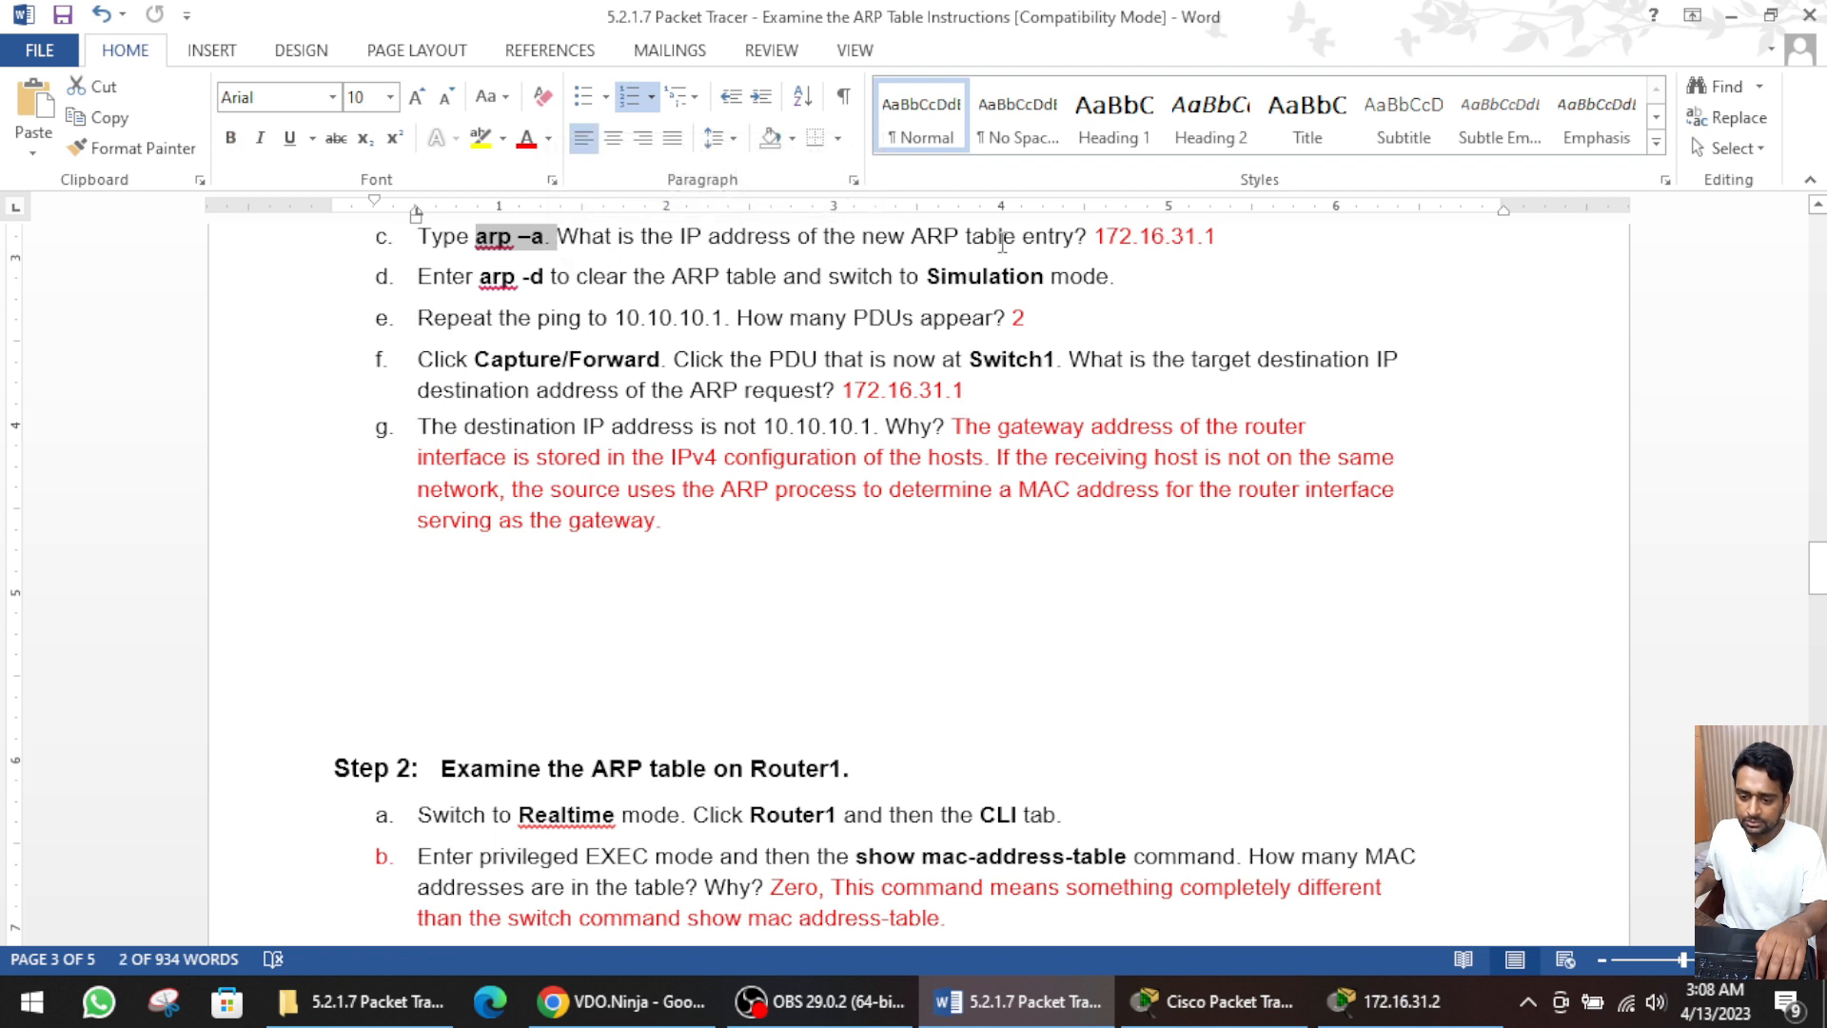
left_click(1415, 1001)
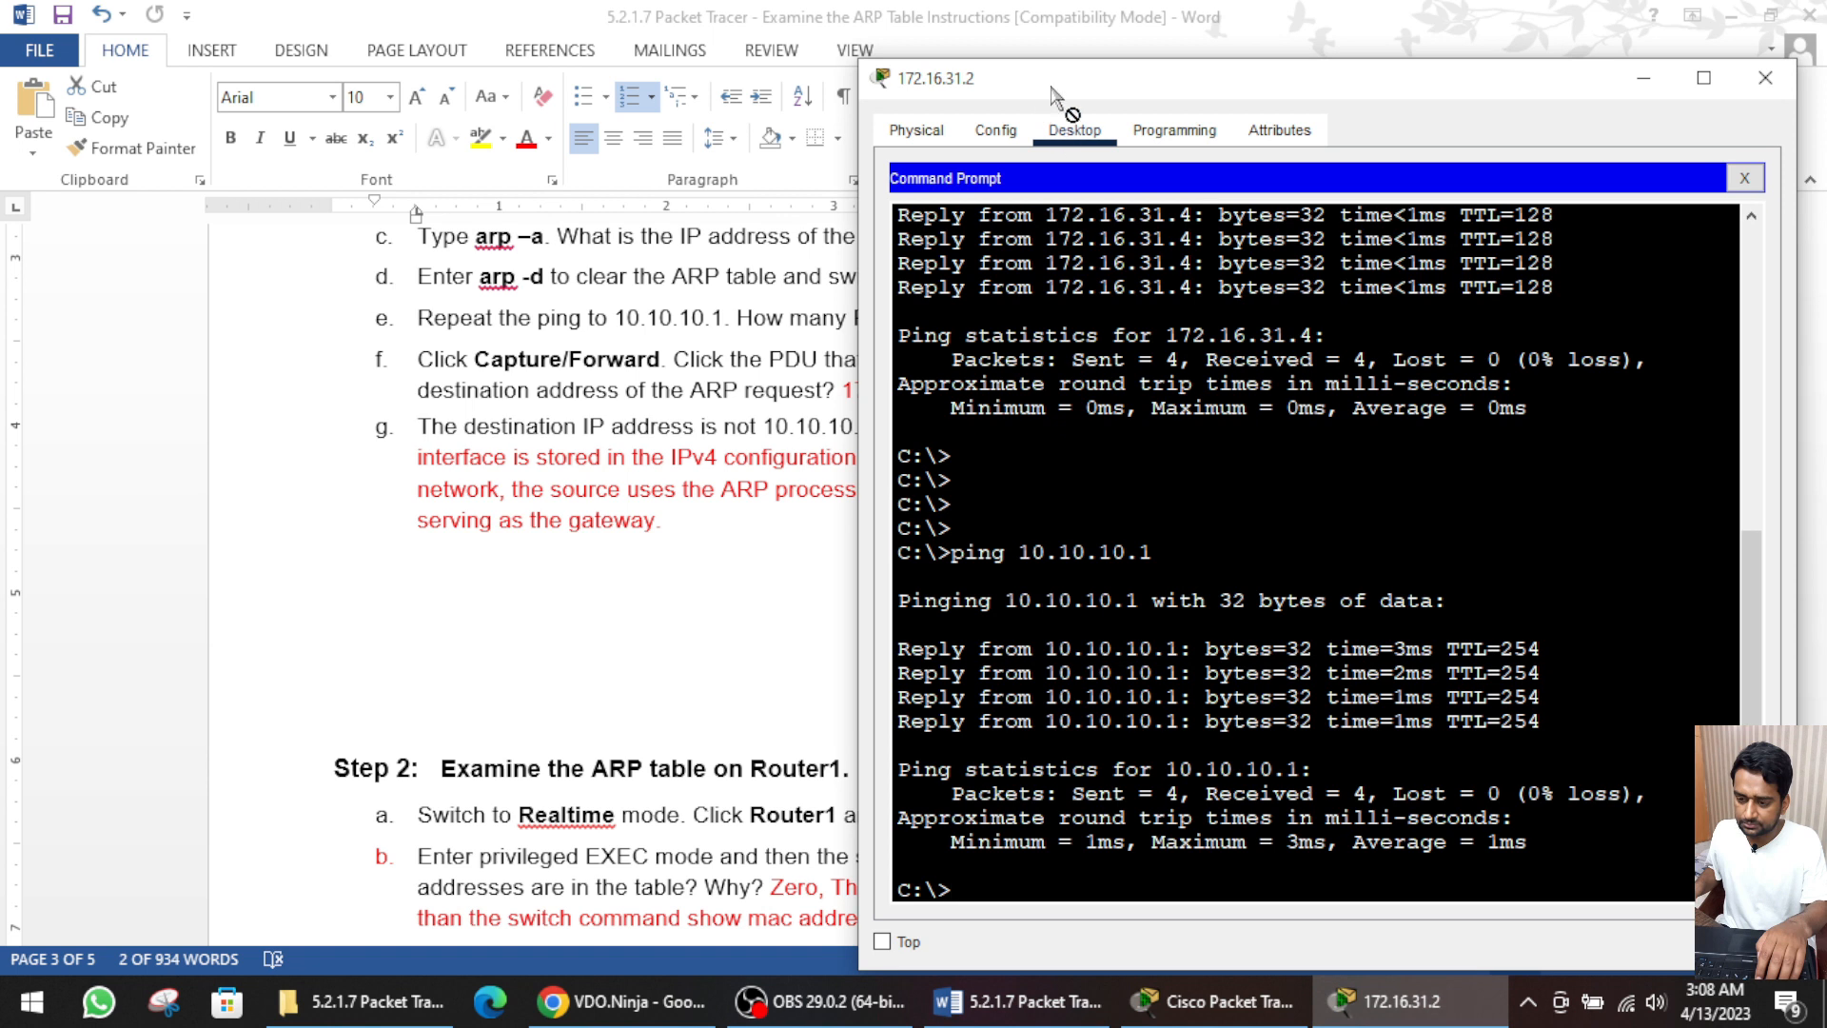
- Display the ARP table of 172.16.31.2 by running arp -a in its Command Prompt
left_click_drag(1038, 82, 938, 302)
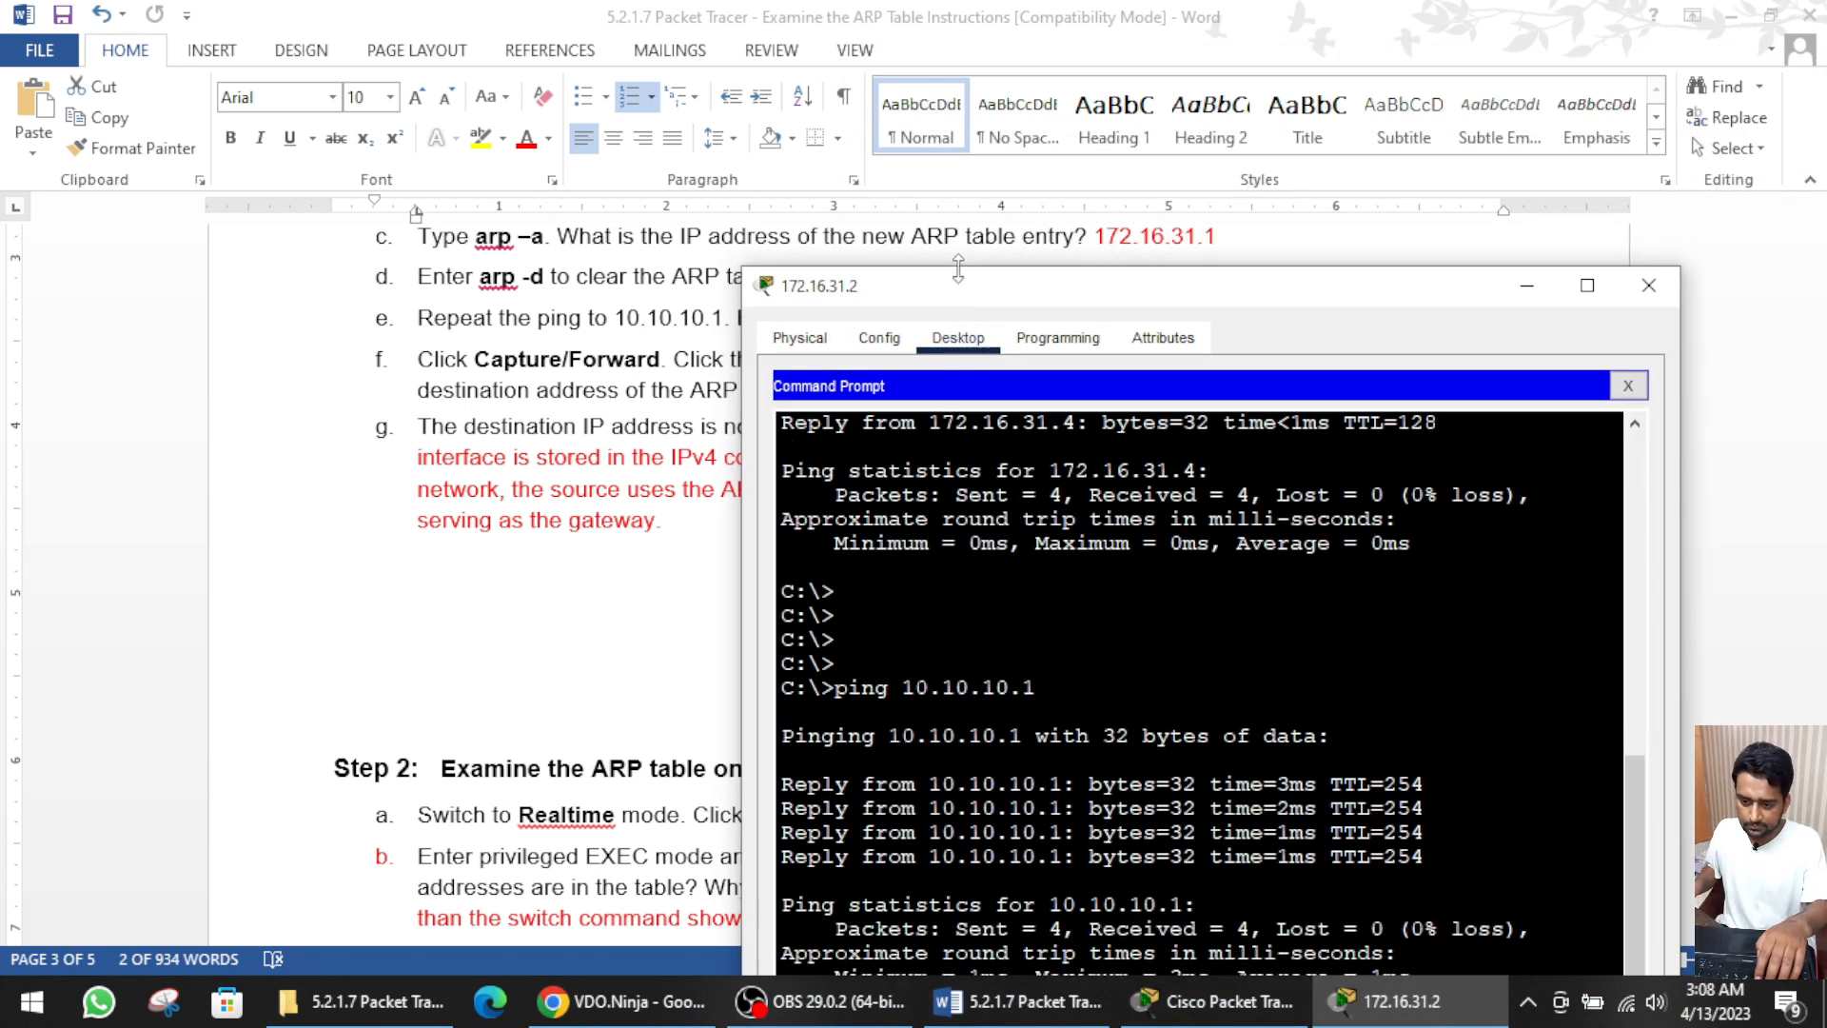
left_click_drag(1029, 307, 1128, 63)
type("arp -a")
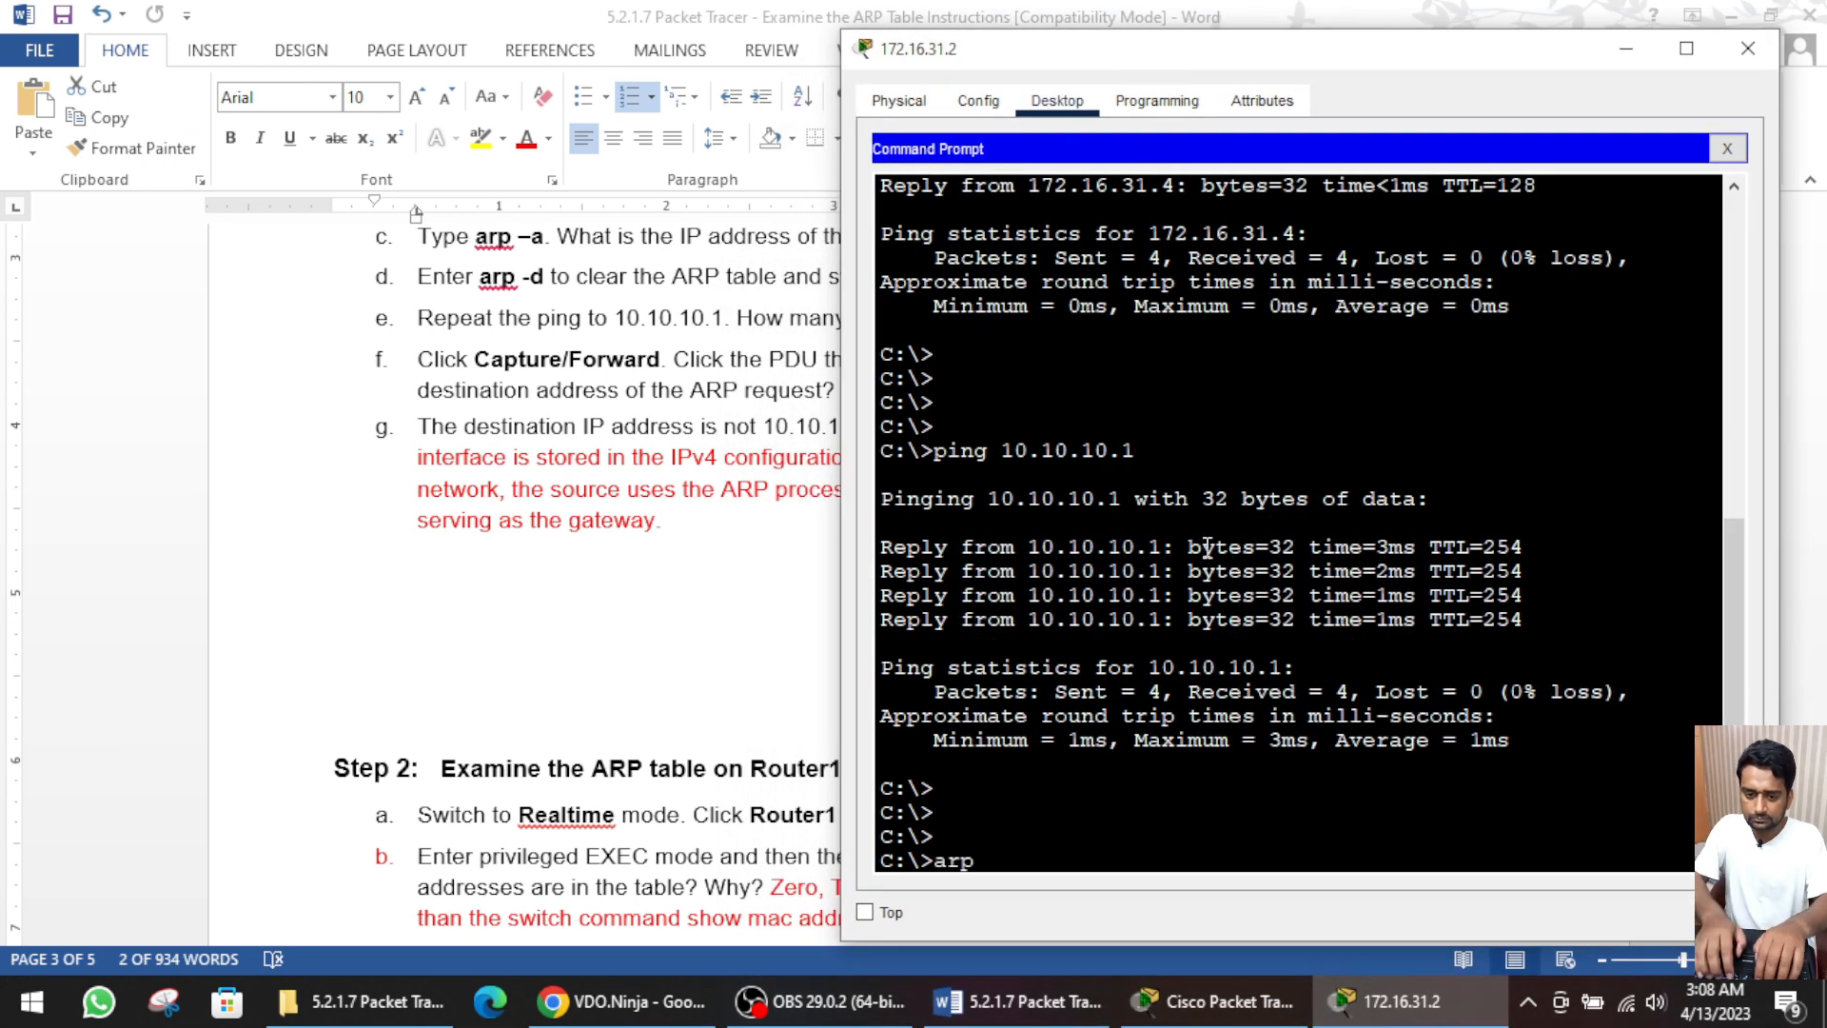
key("Return")
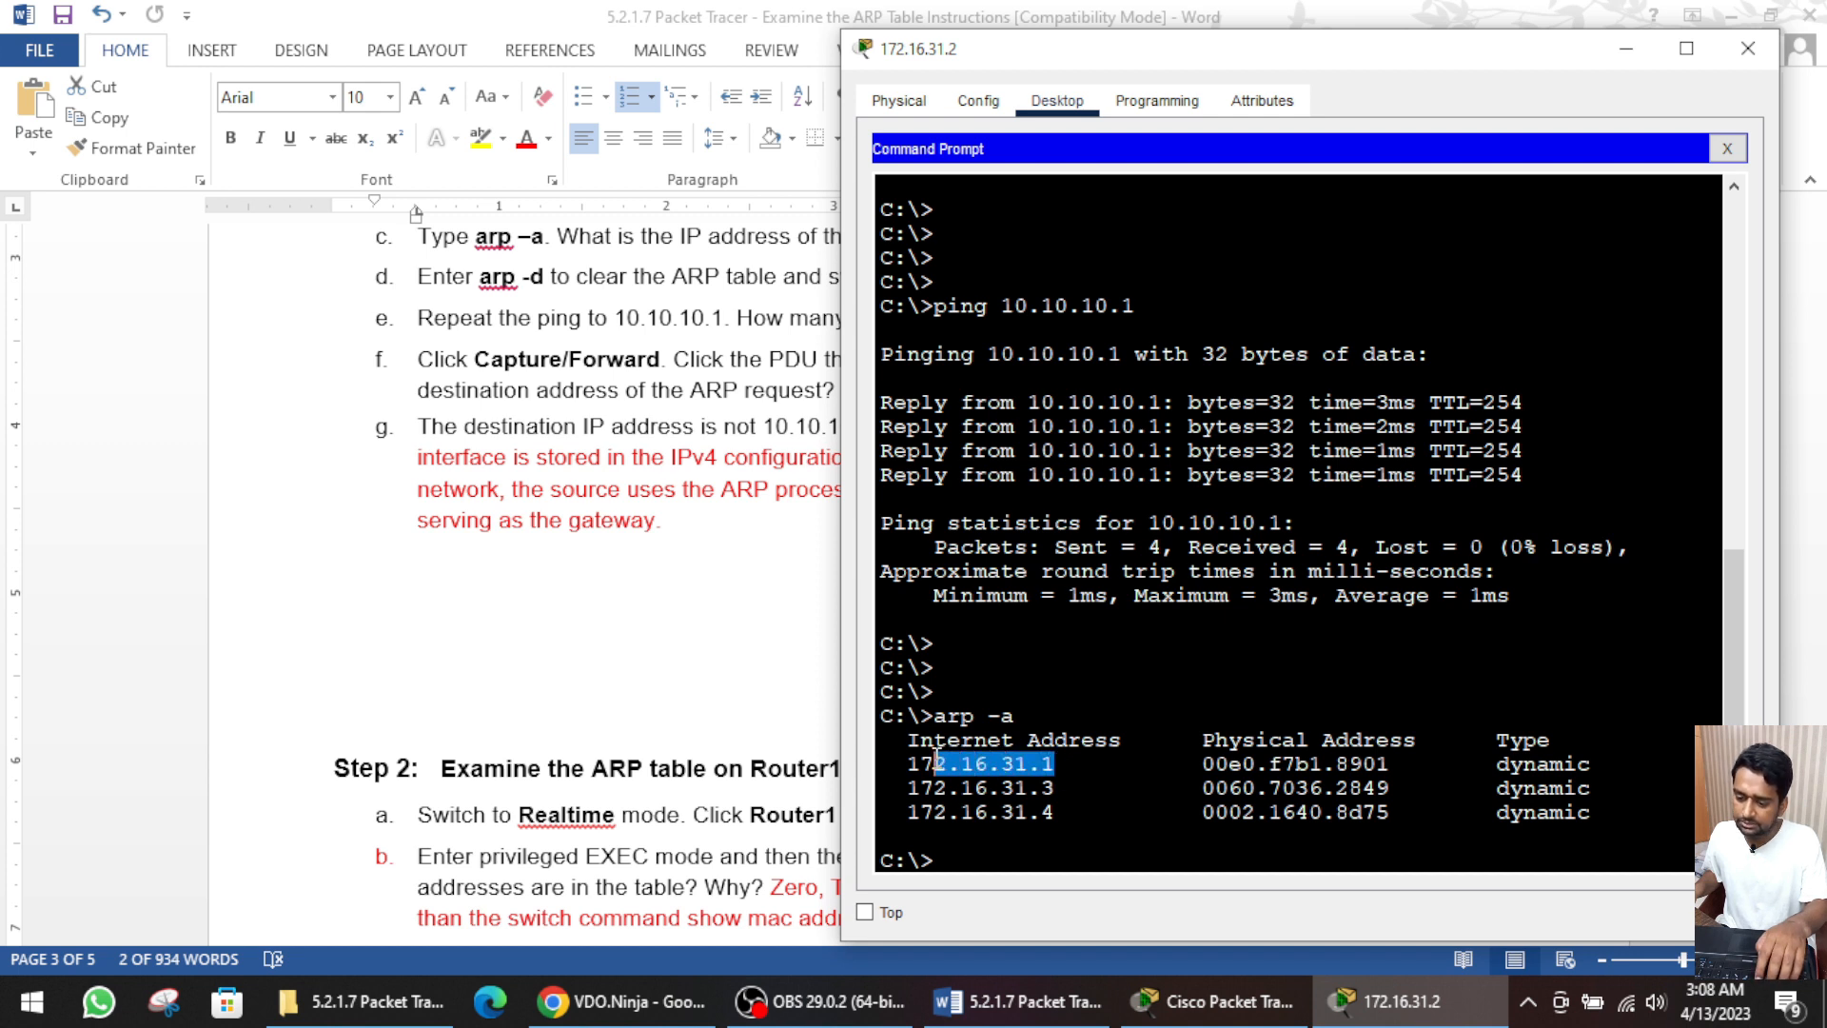
- Check Part 3 Steps 1c and 1d in Word for the new ARP entry, the arp -d command and the mode to use
key("alt+Tab")
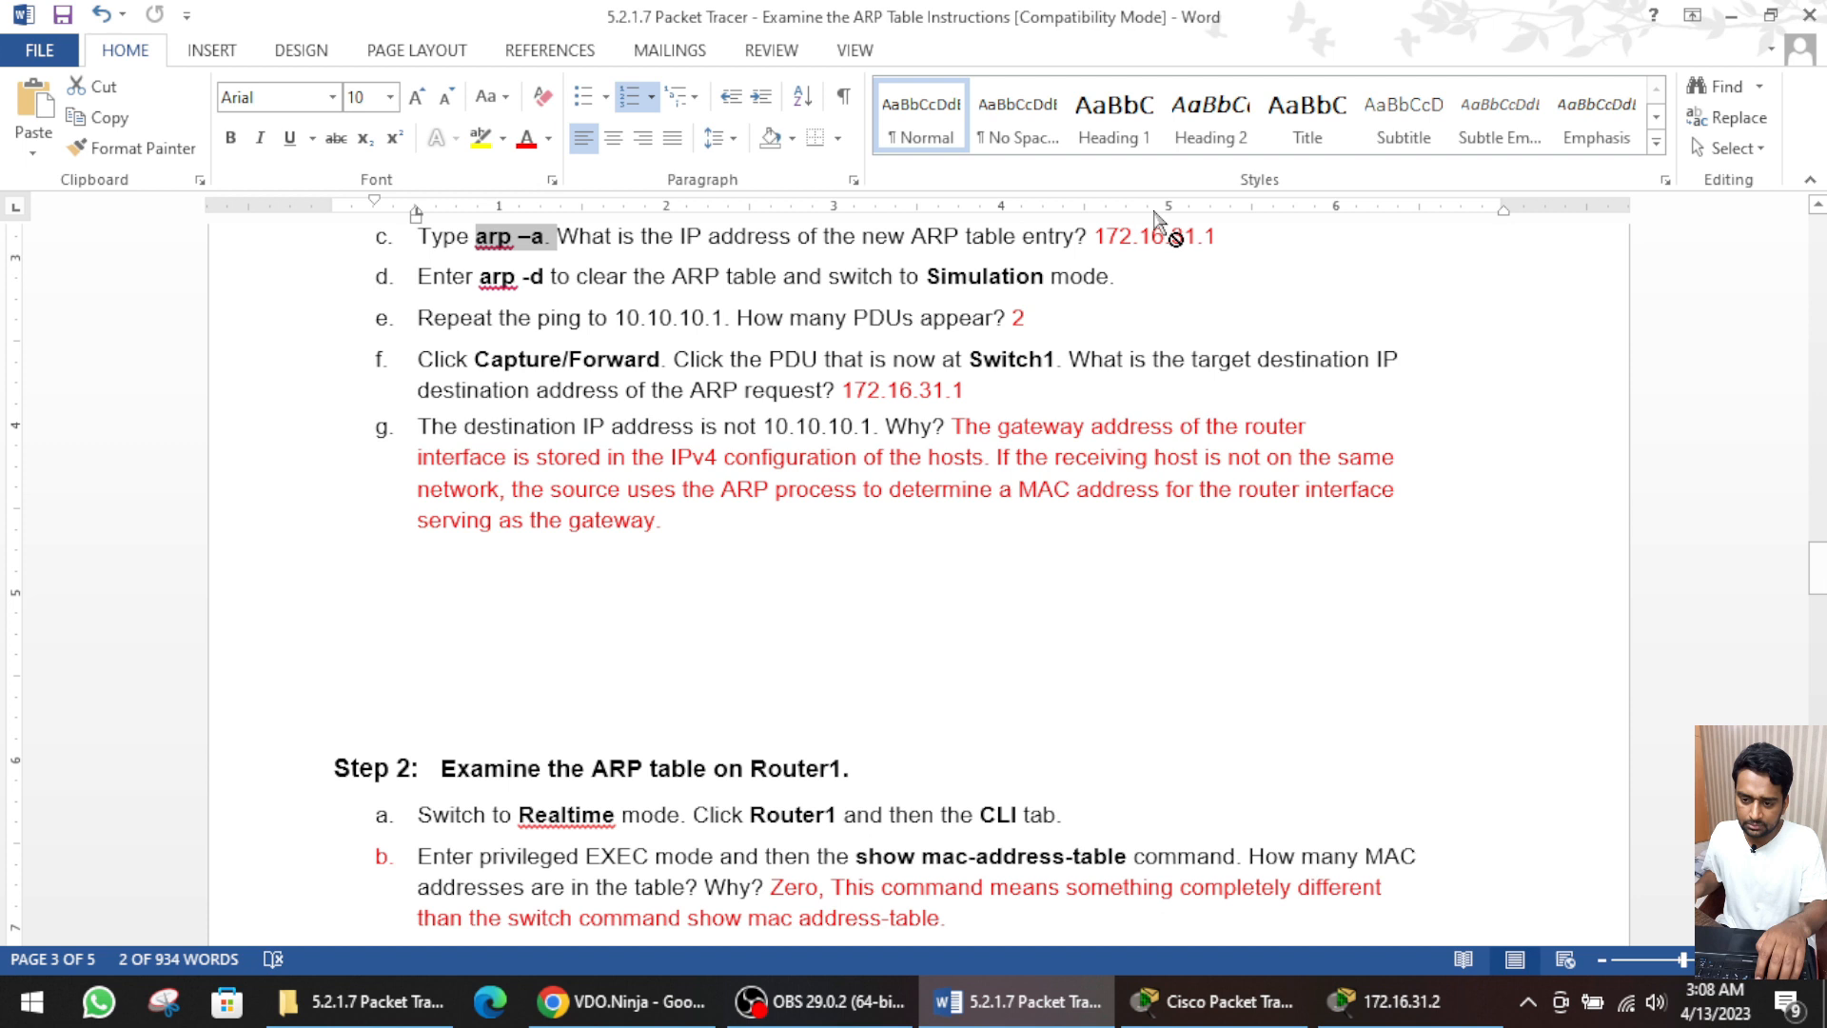
left_click_drag(1224, 241, 1084, 246)
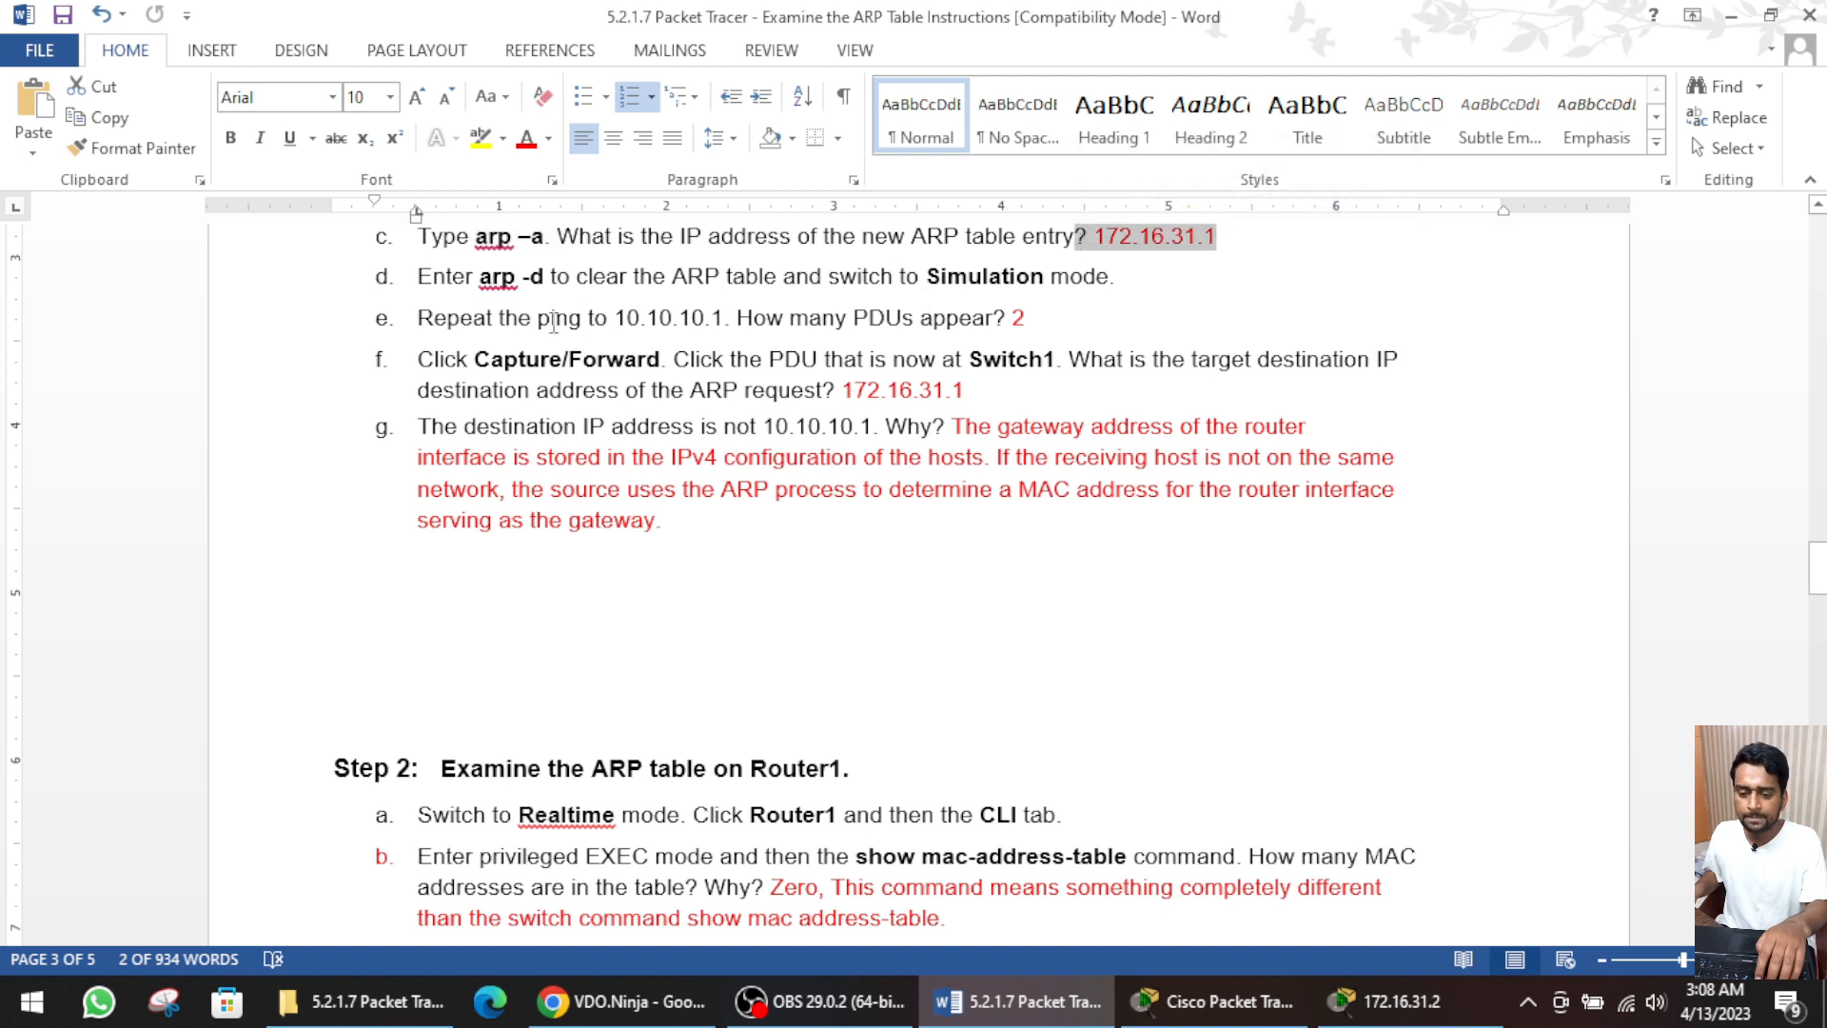
left_click(551, 321)
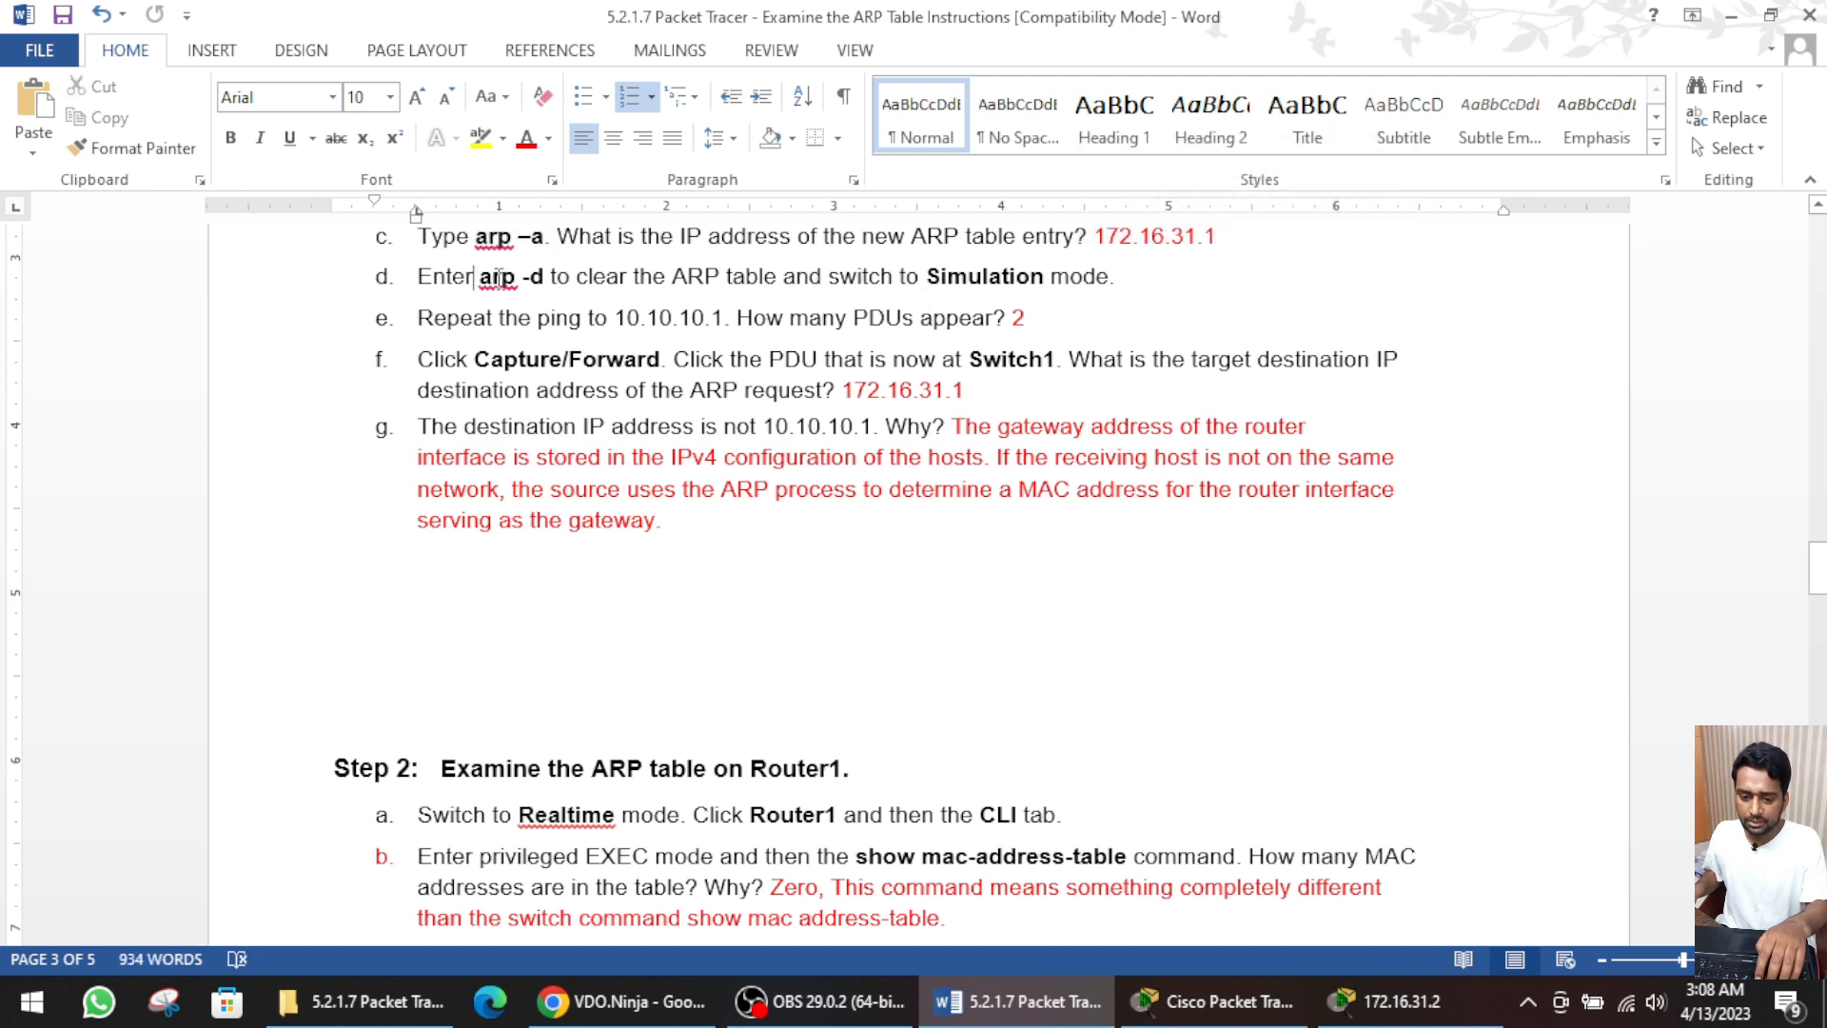
left_click_drag(499, 278, 547, 278)
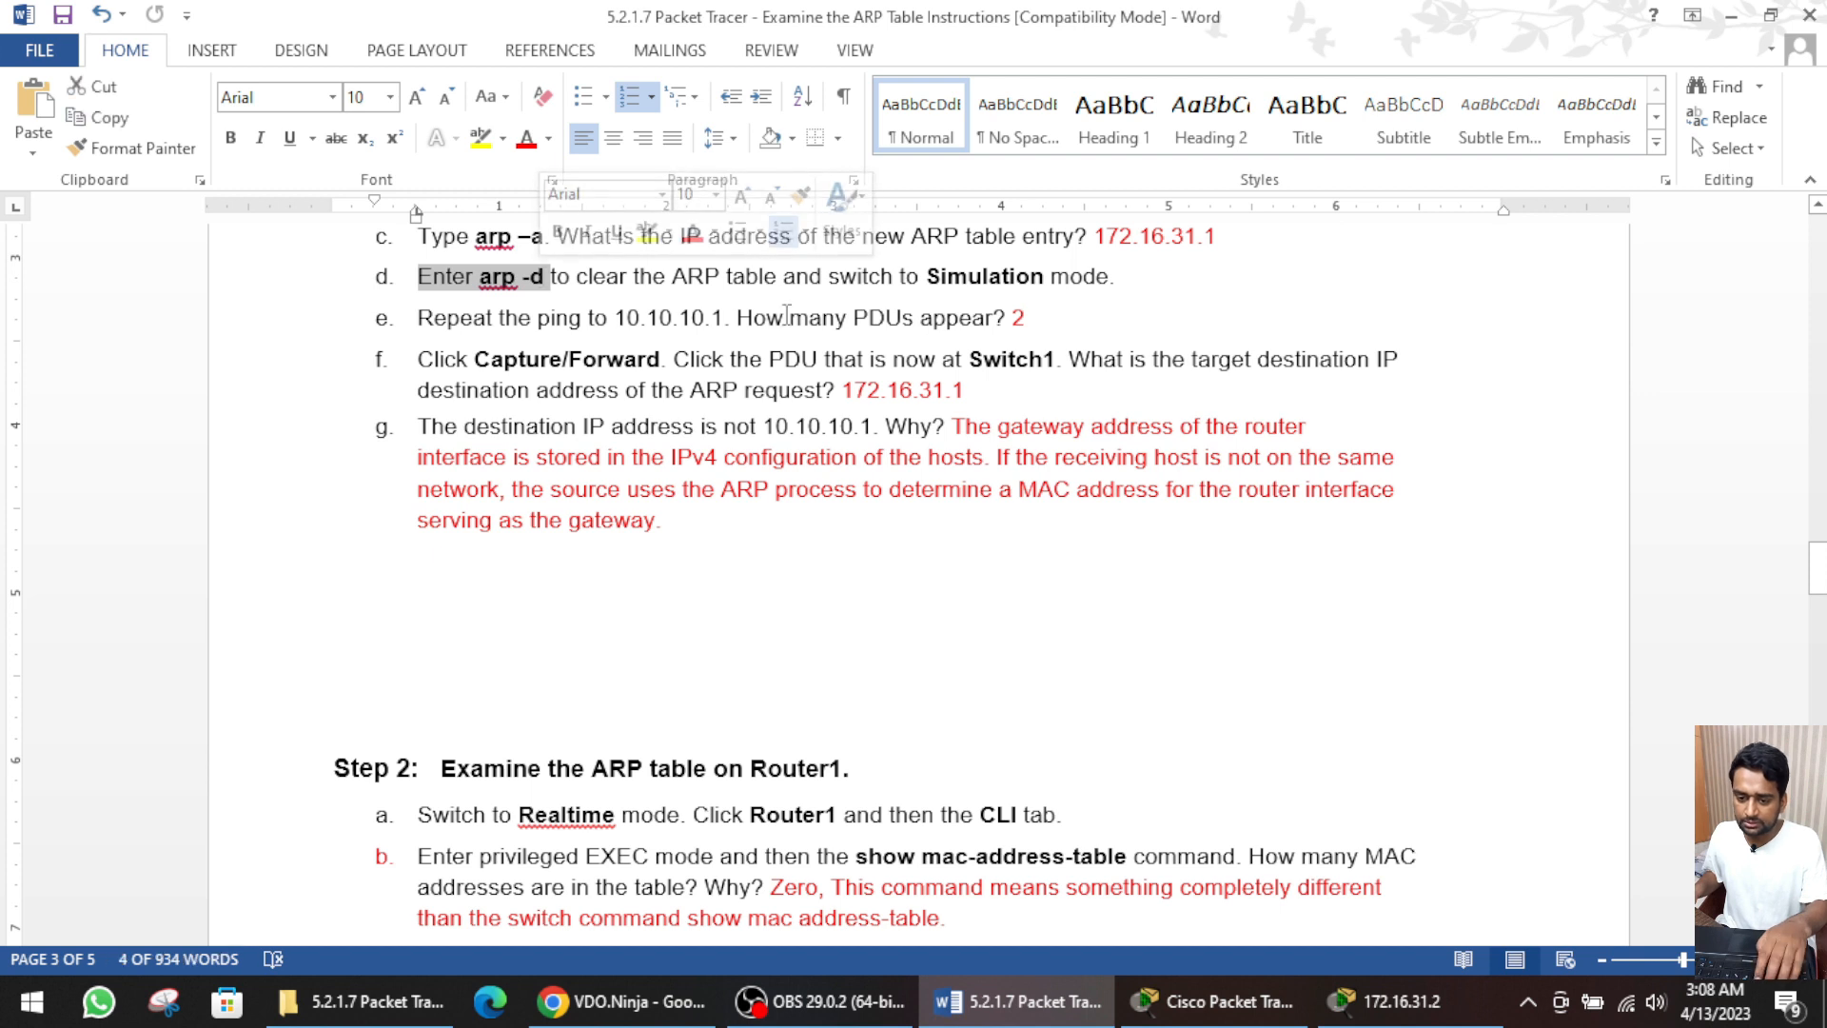
left_click_drag(1050, 278, 928, 278)
- Return to the 172.16.31.2 Command Prompt and clear its ARP table with arp -d
left_click(1399, 1002)
key("Return")
key("Return")
key("Return")
key("Return")
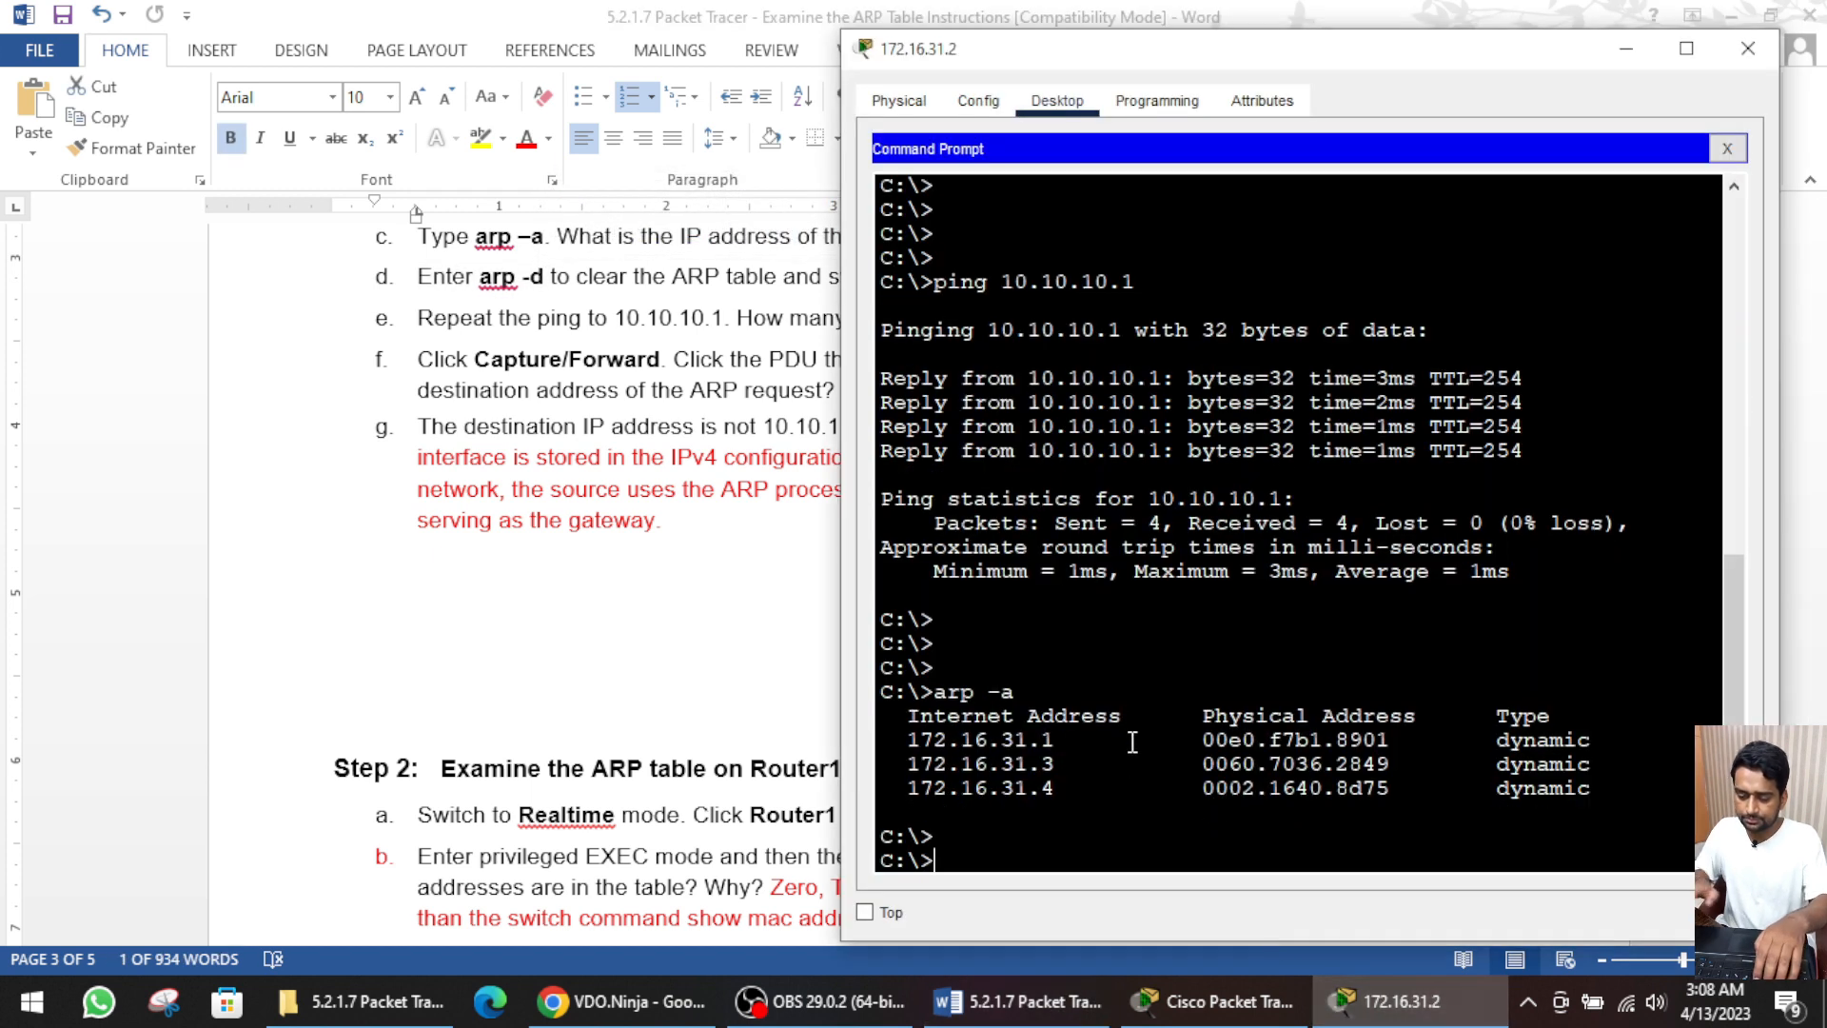
type("a")
type("-d")
key("Return")
type("arp -d")
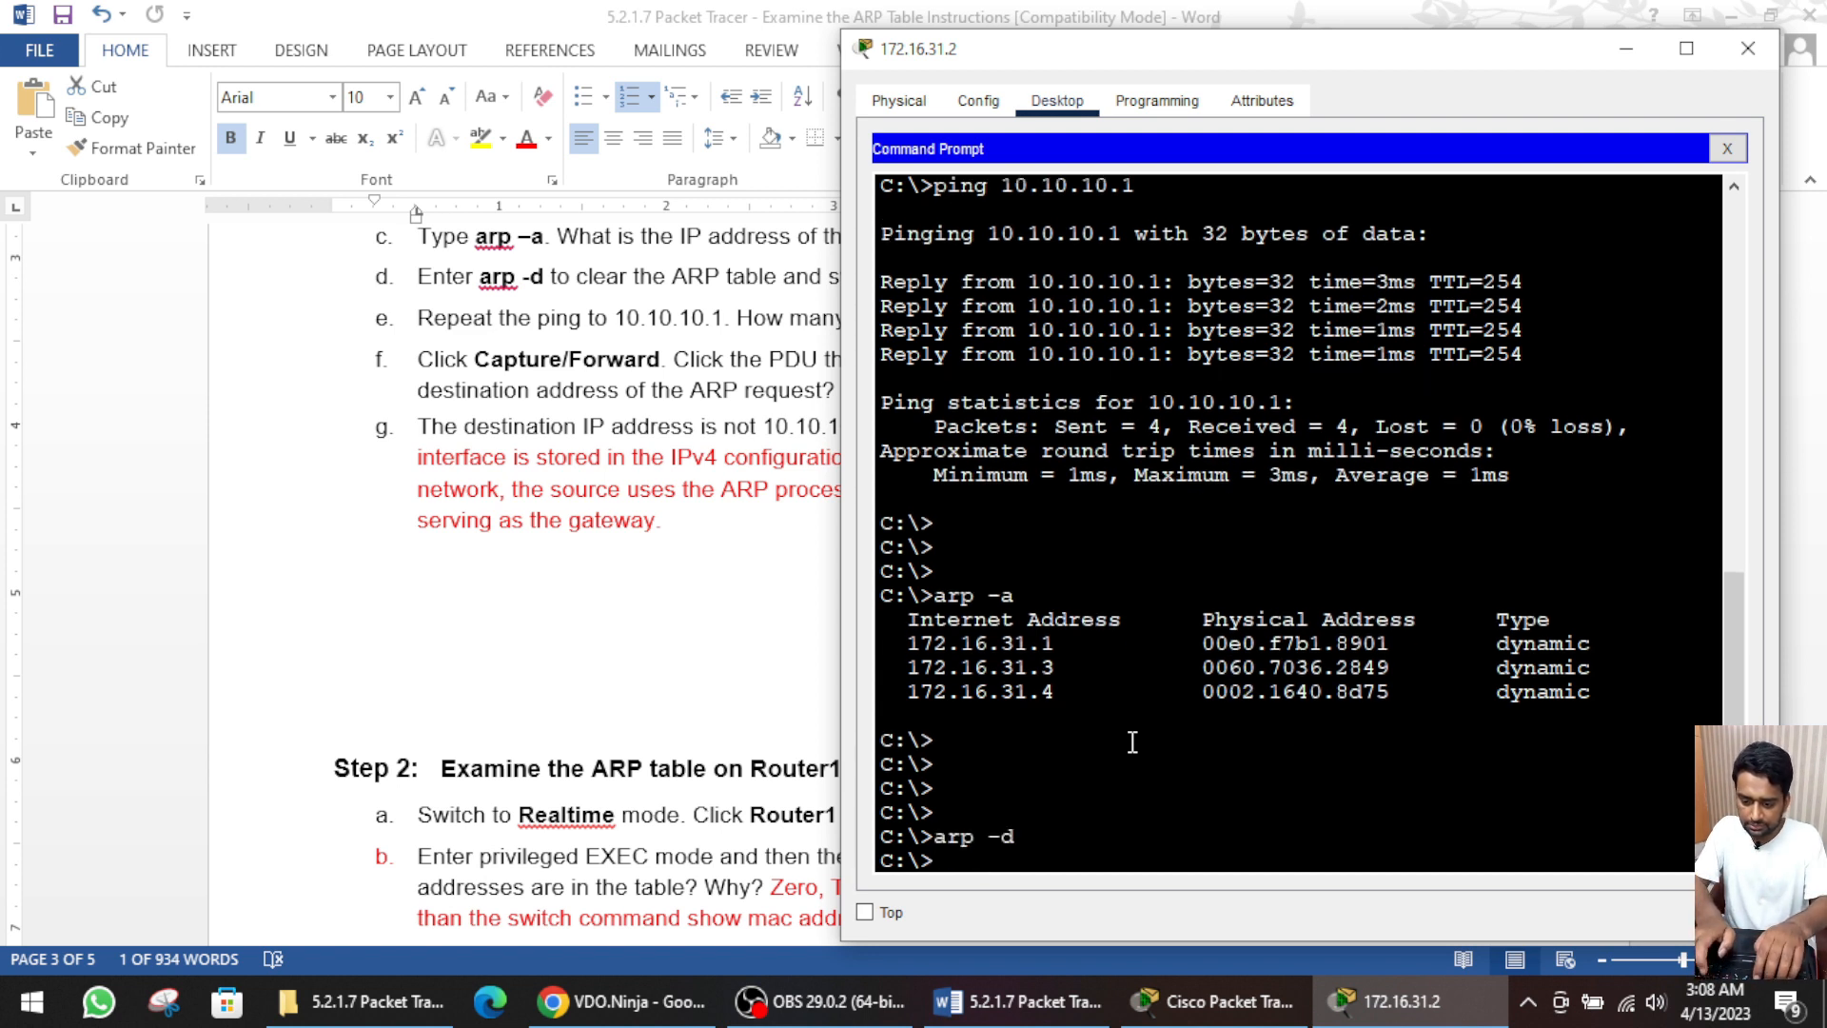
key("Return")
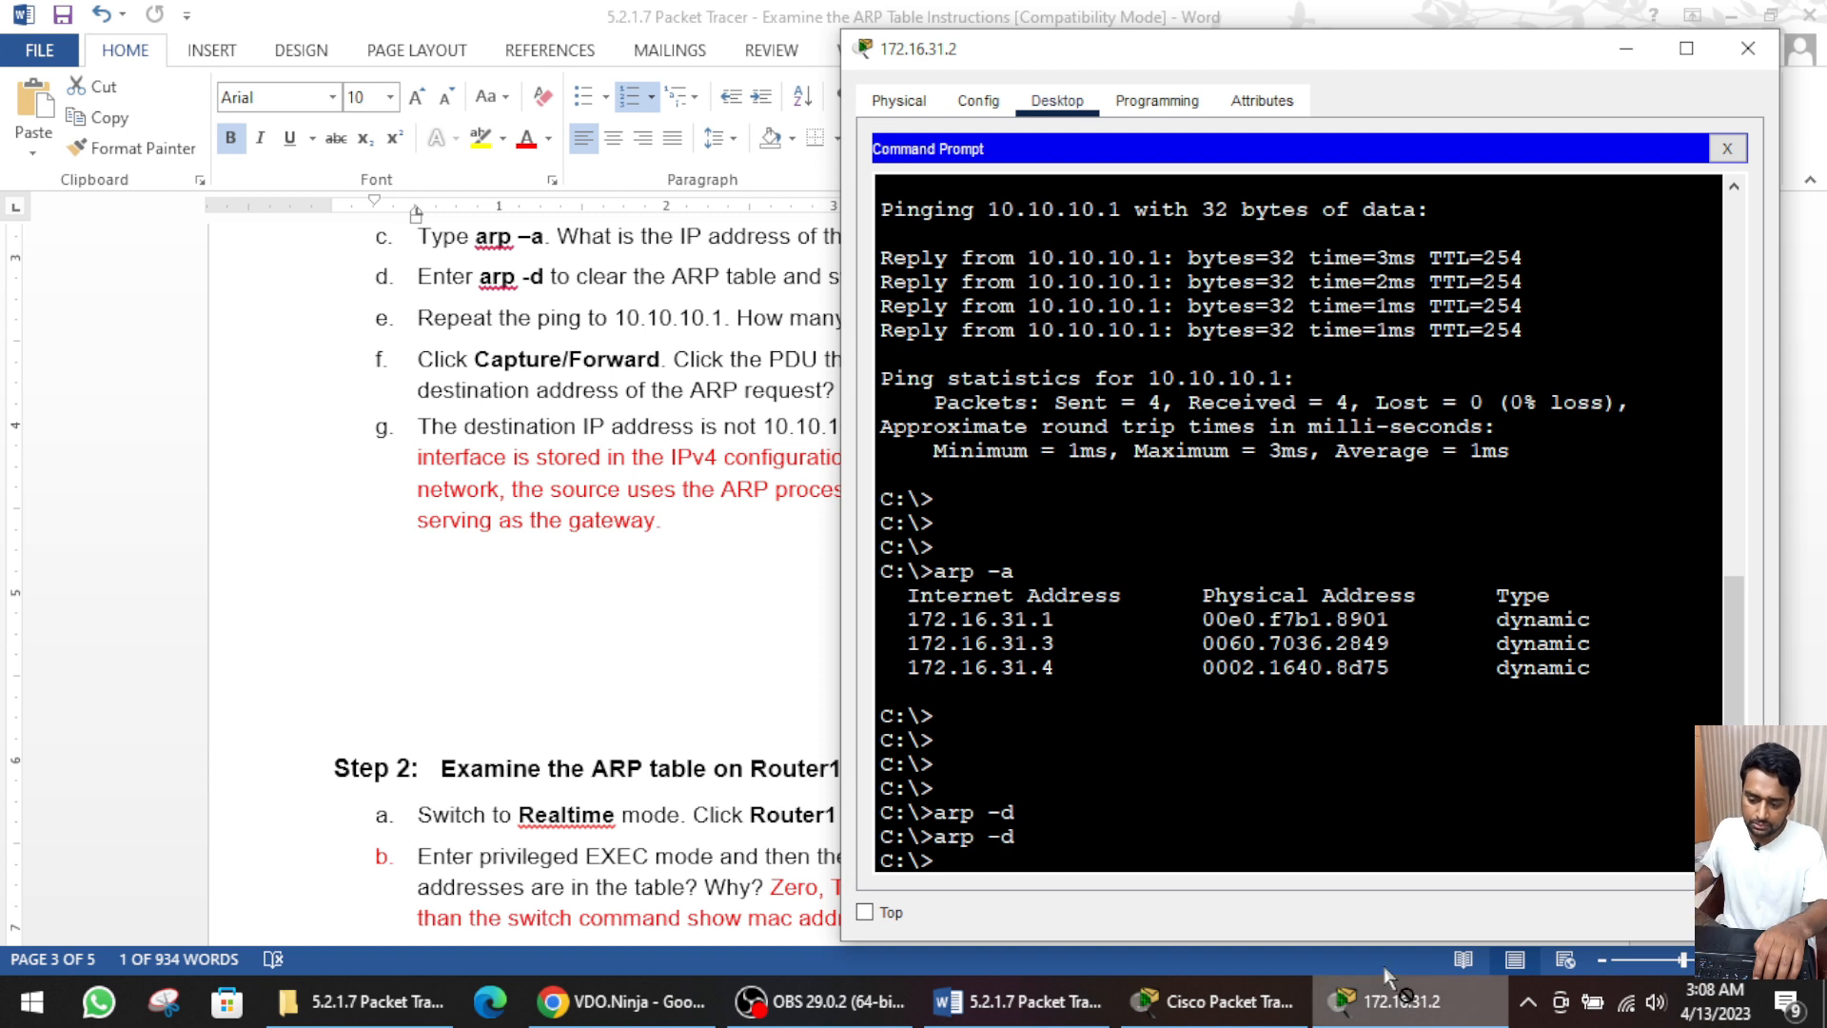
- Switch to the main Packet Tracer window and enter Simulation mode
left_click(828, 323)
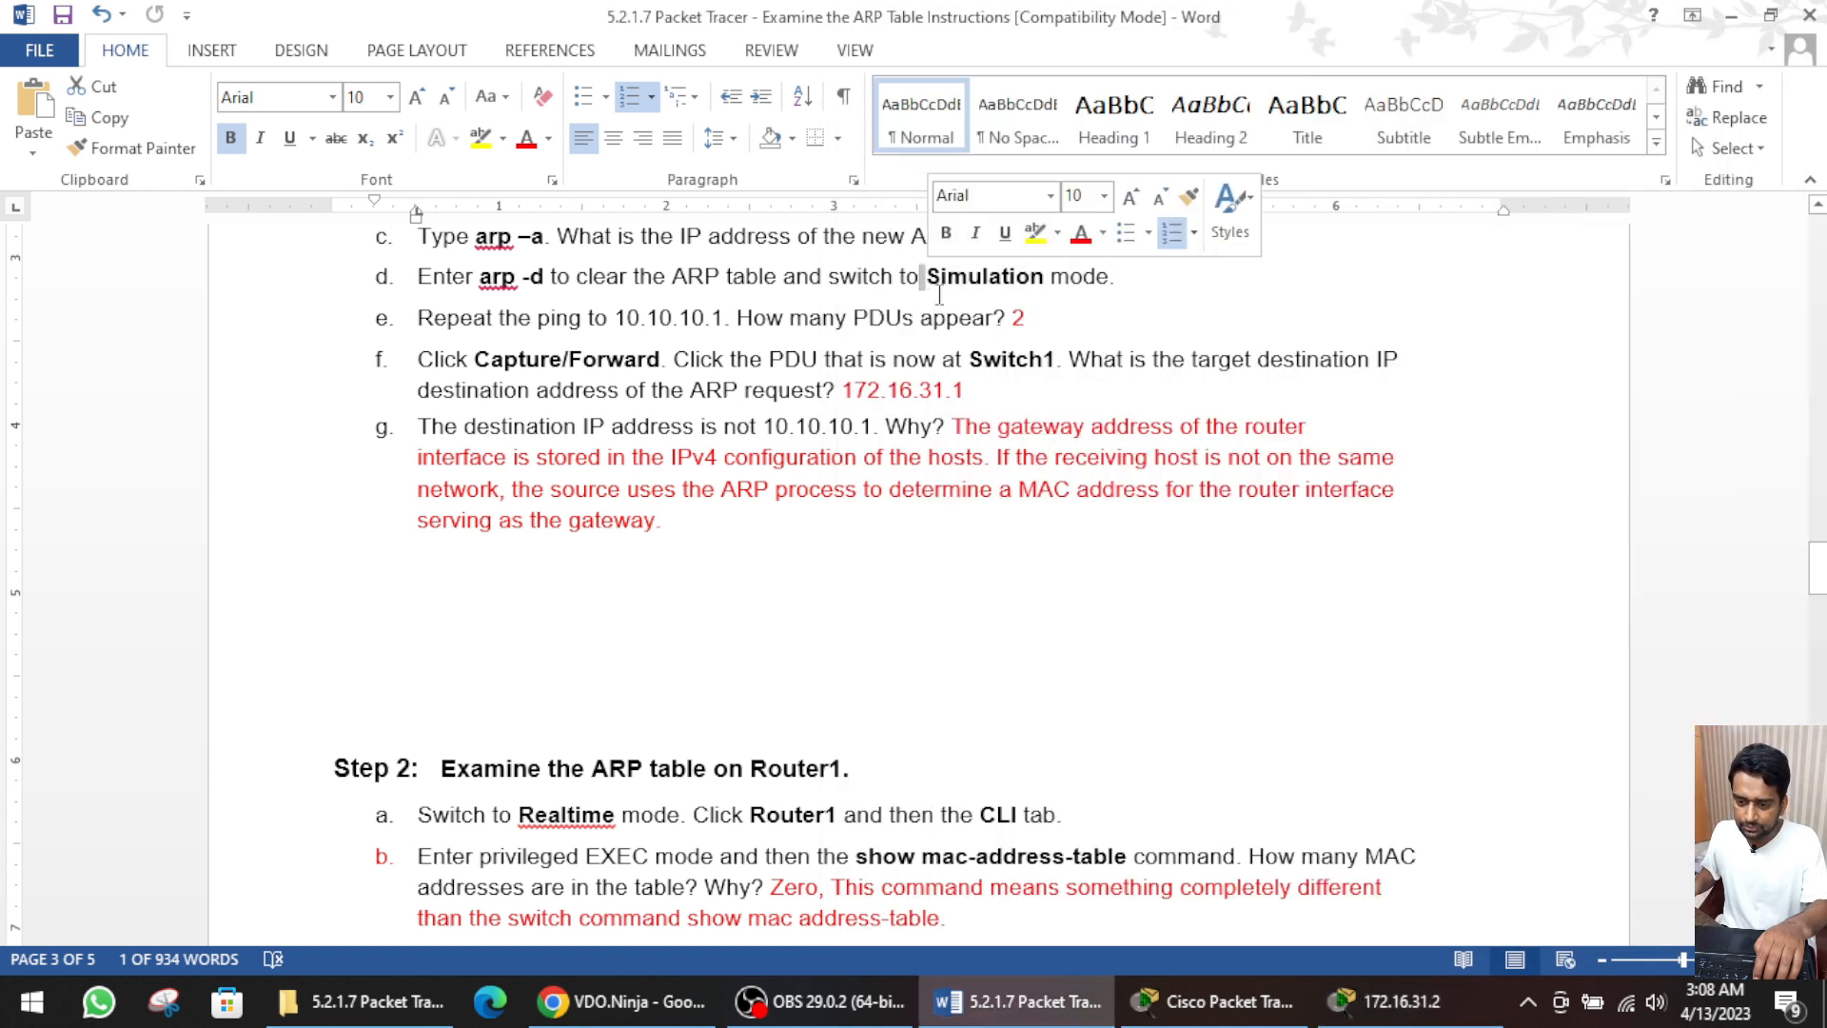
left_click(1211, 1001)
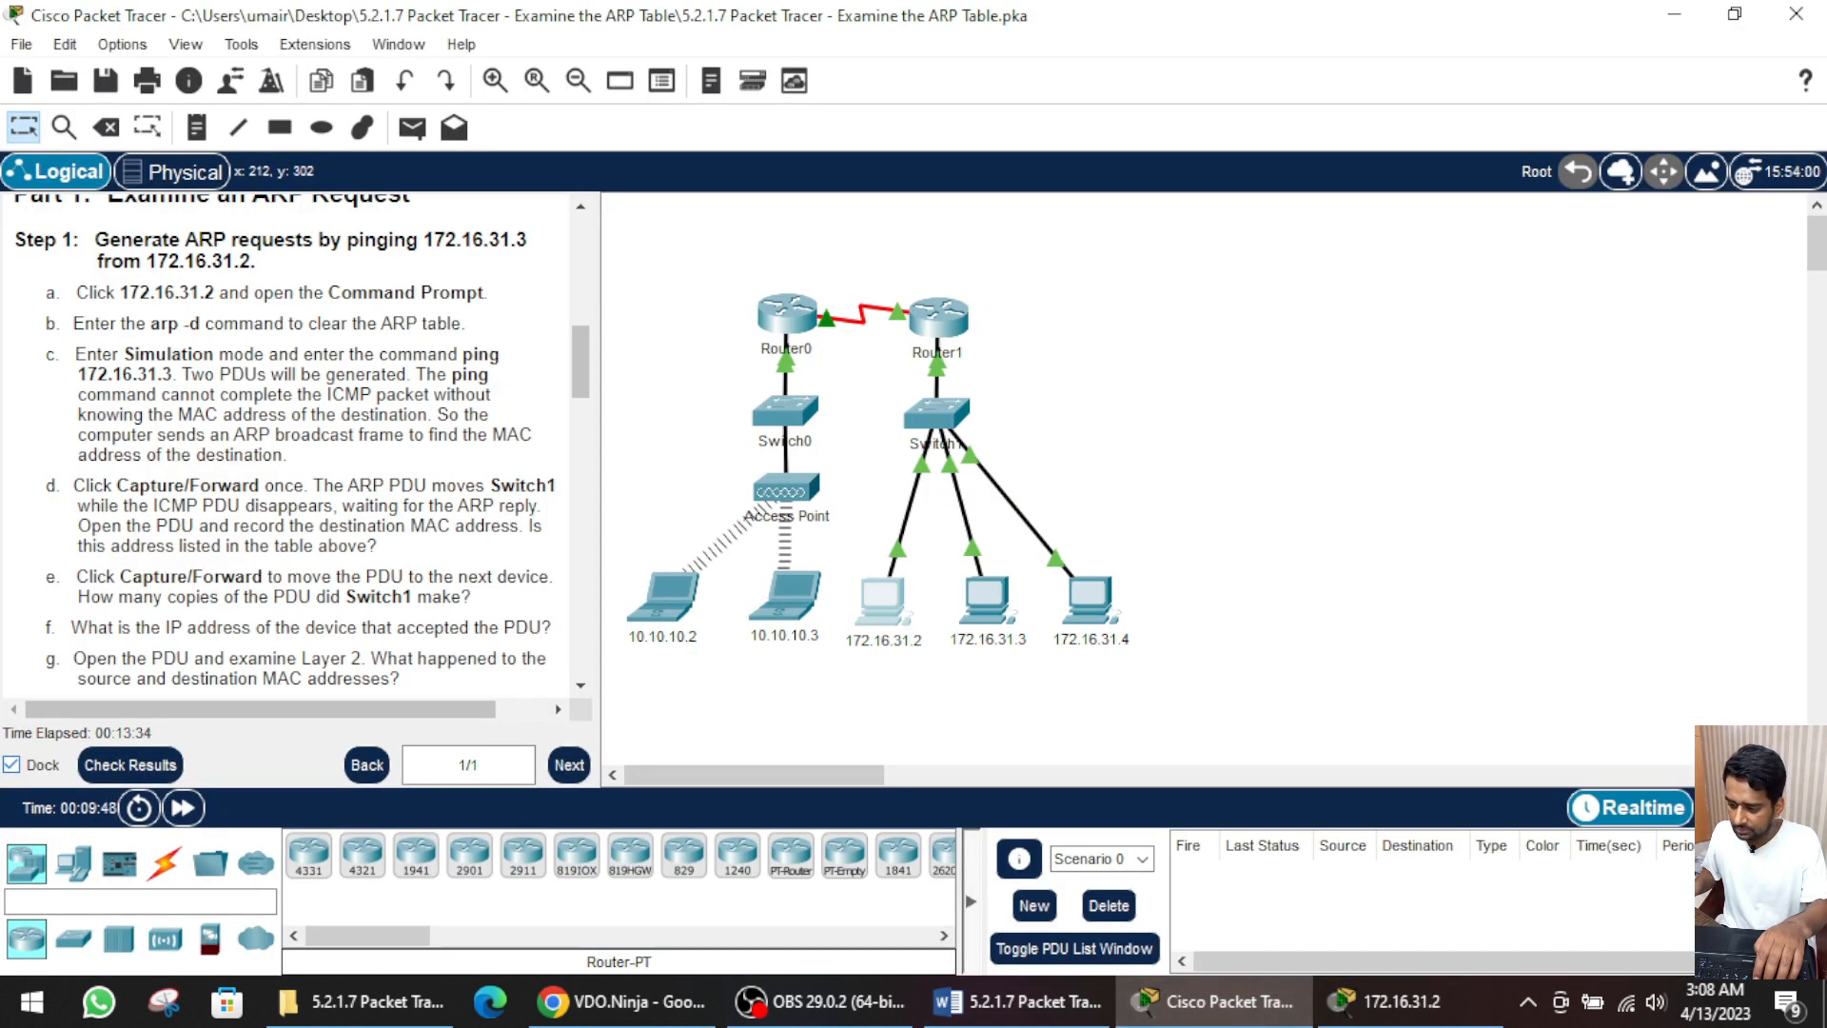
key("shift+s")
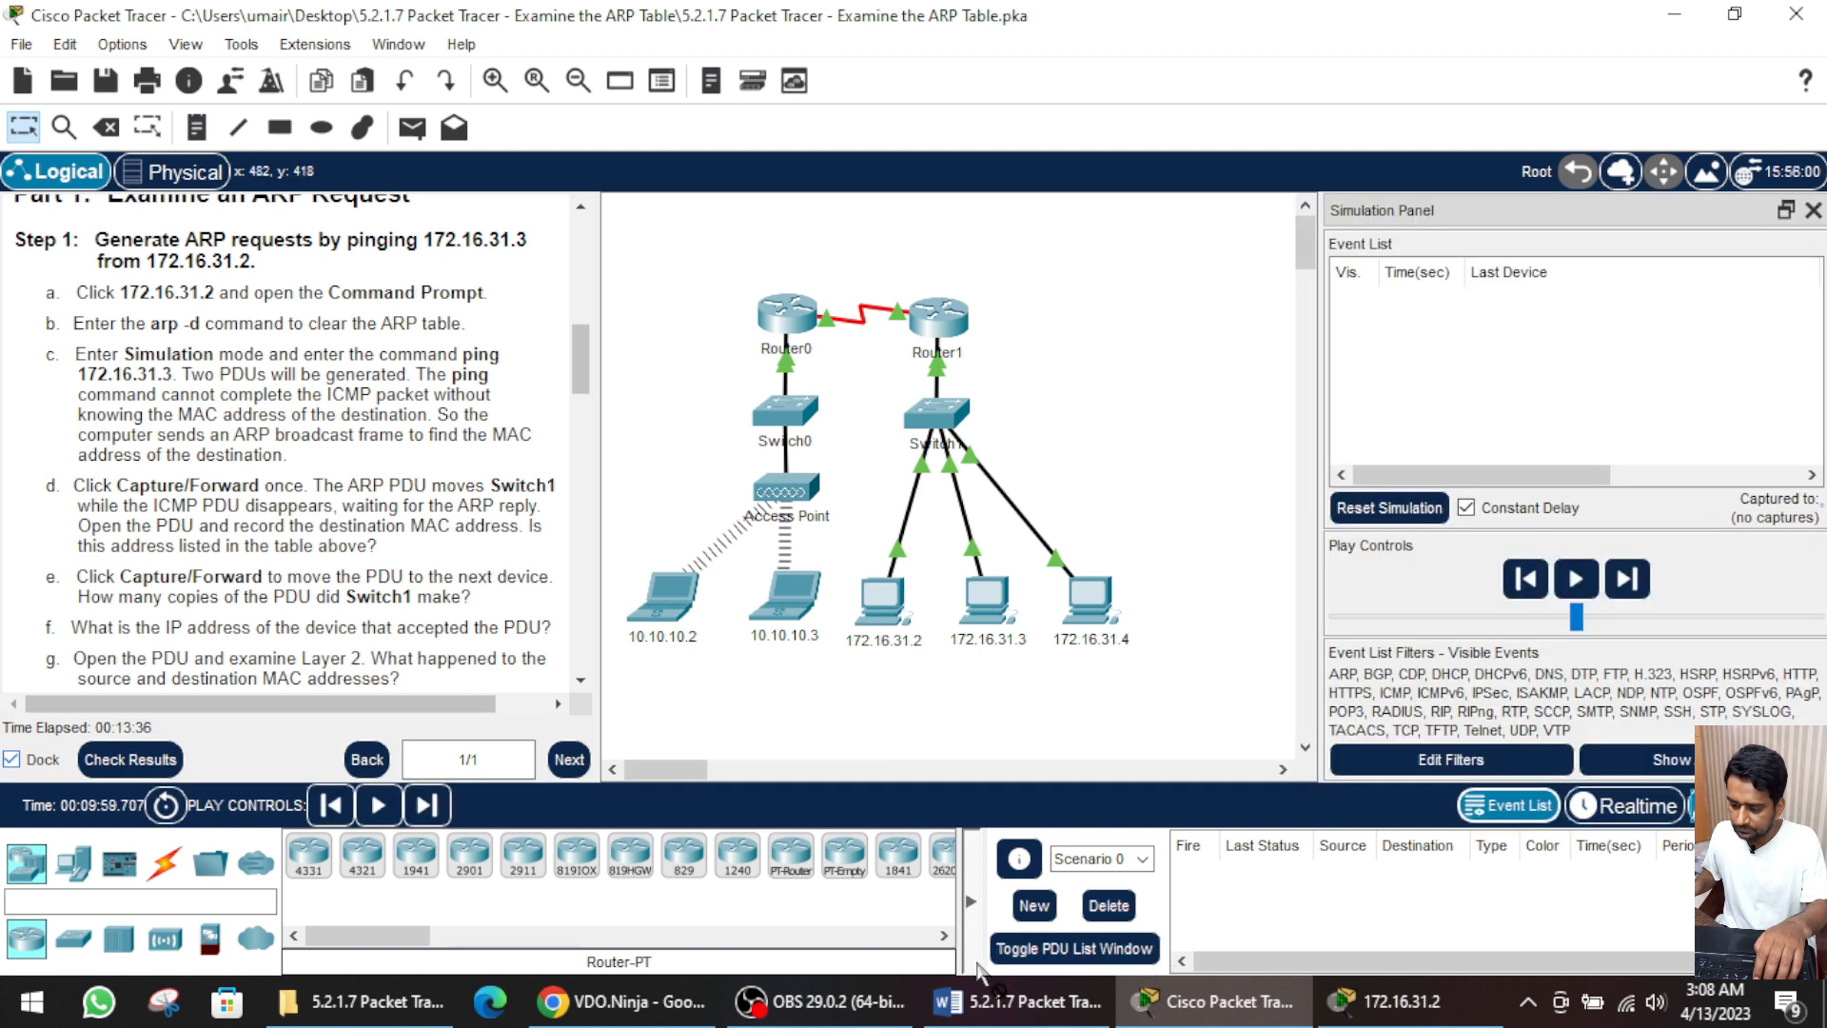
- Check Part 3 Step 1e in Word for the address to ping again
left_click(1017, 1002)
left_click(847, 335)
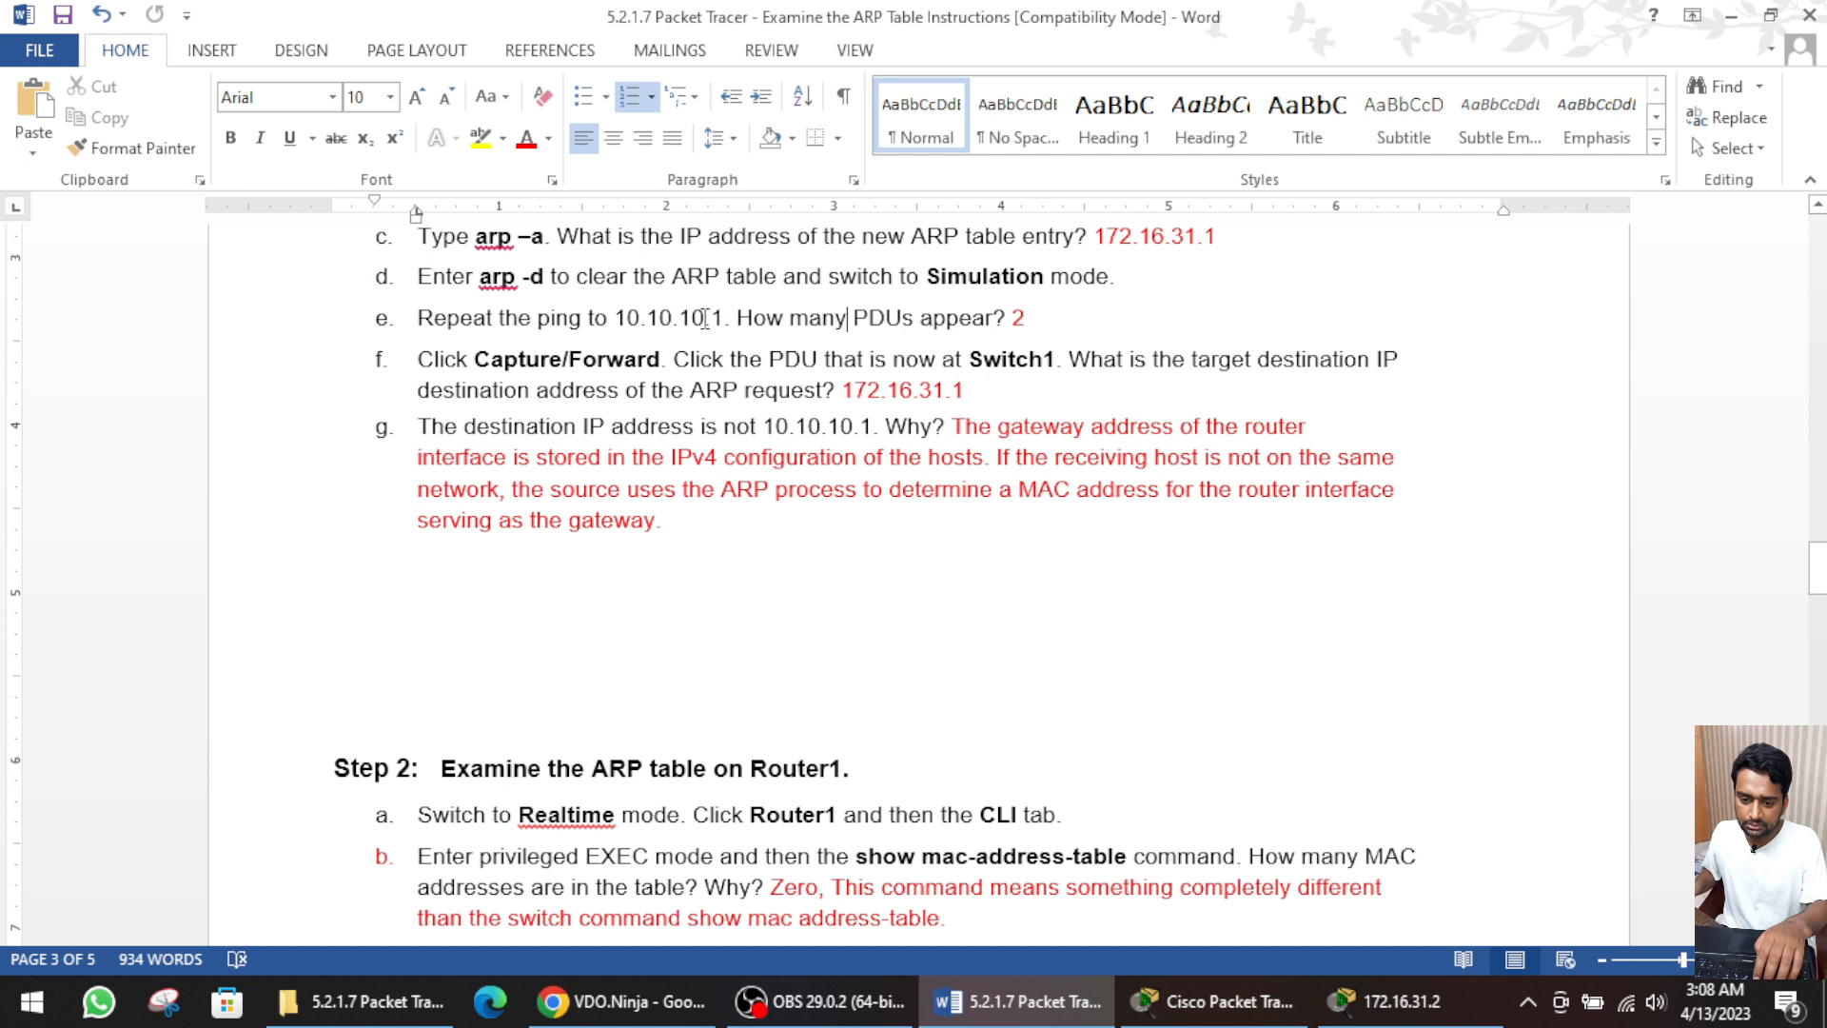
left_click_drag(725, 317, 673, 317)
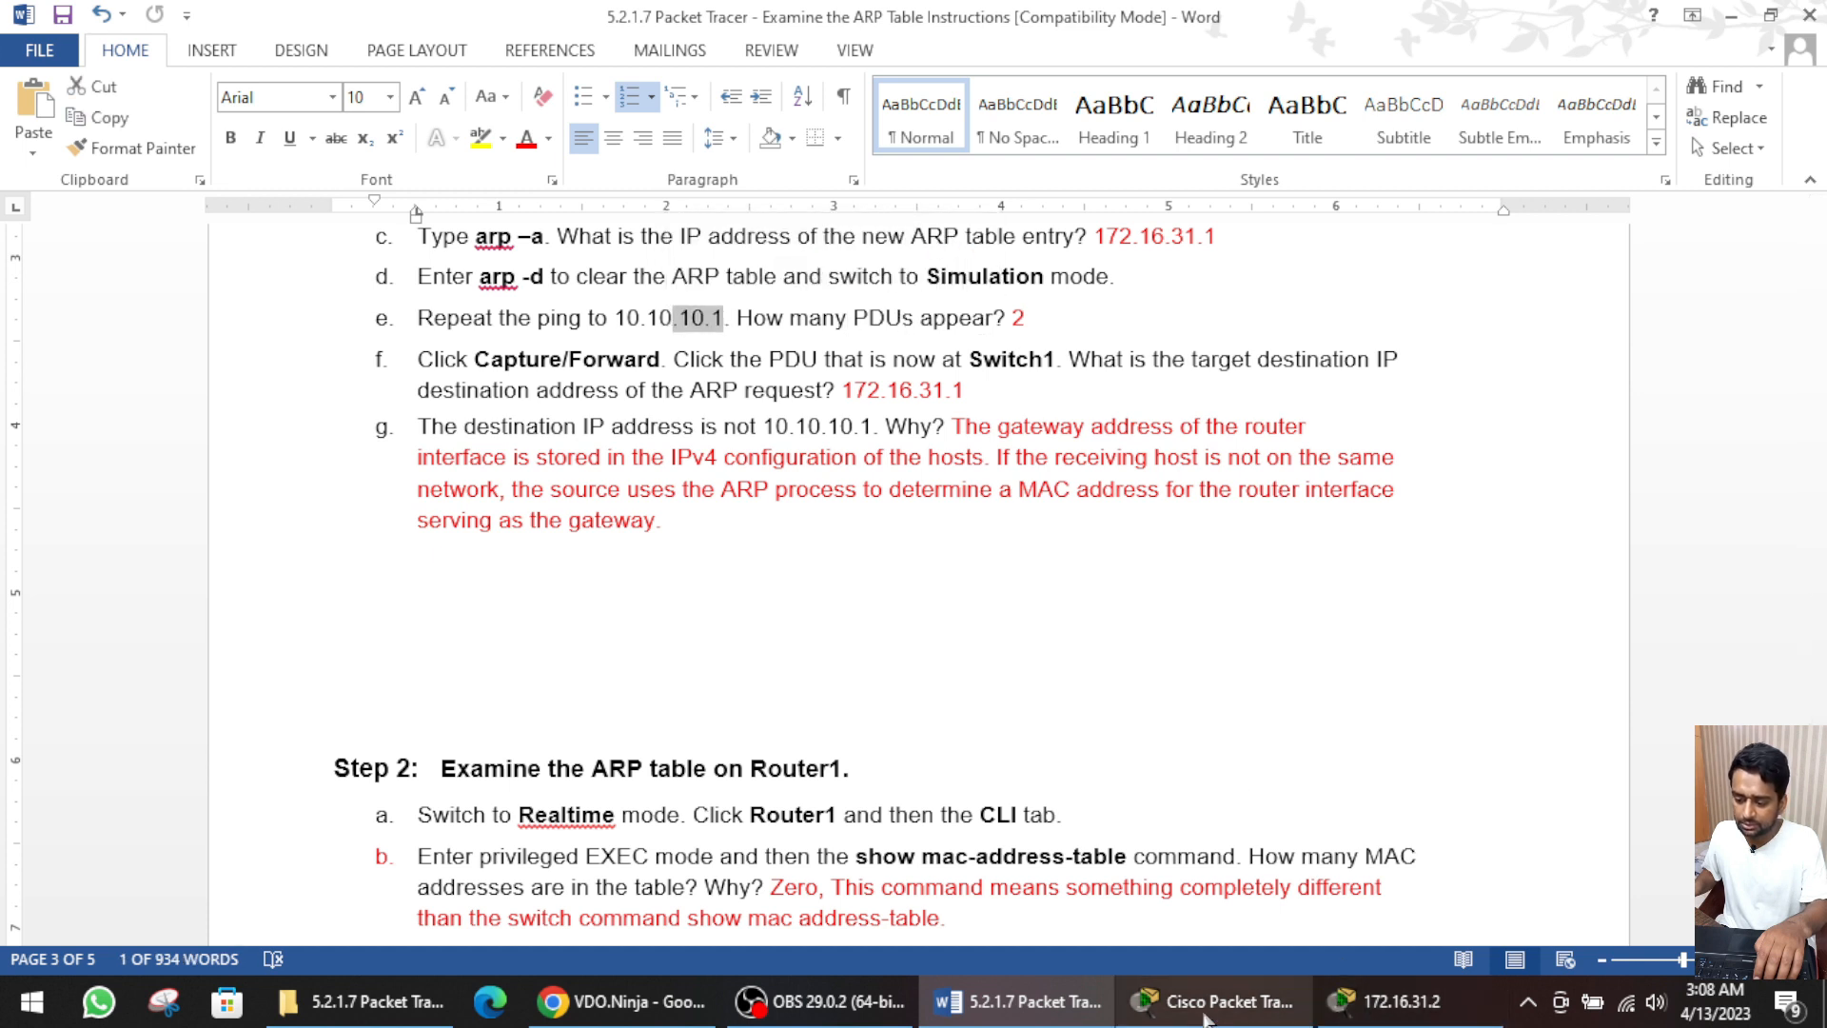
- Switch to the 172.16.31.2 Command Prompt and repeat the ping to 10.10.10.1
left_click(1271, 999)
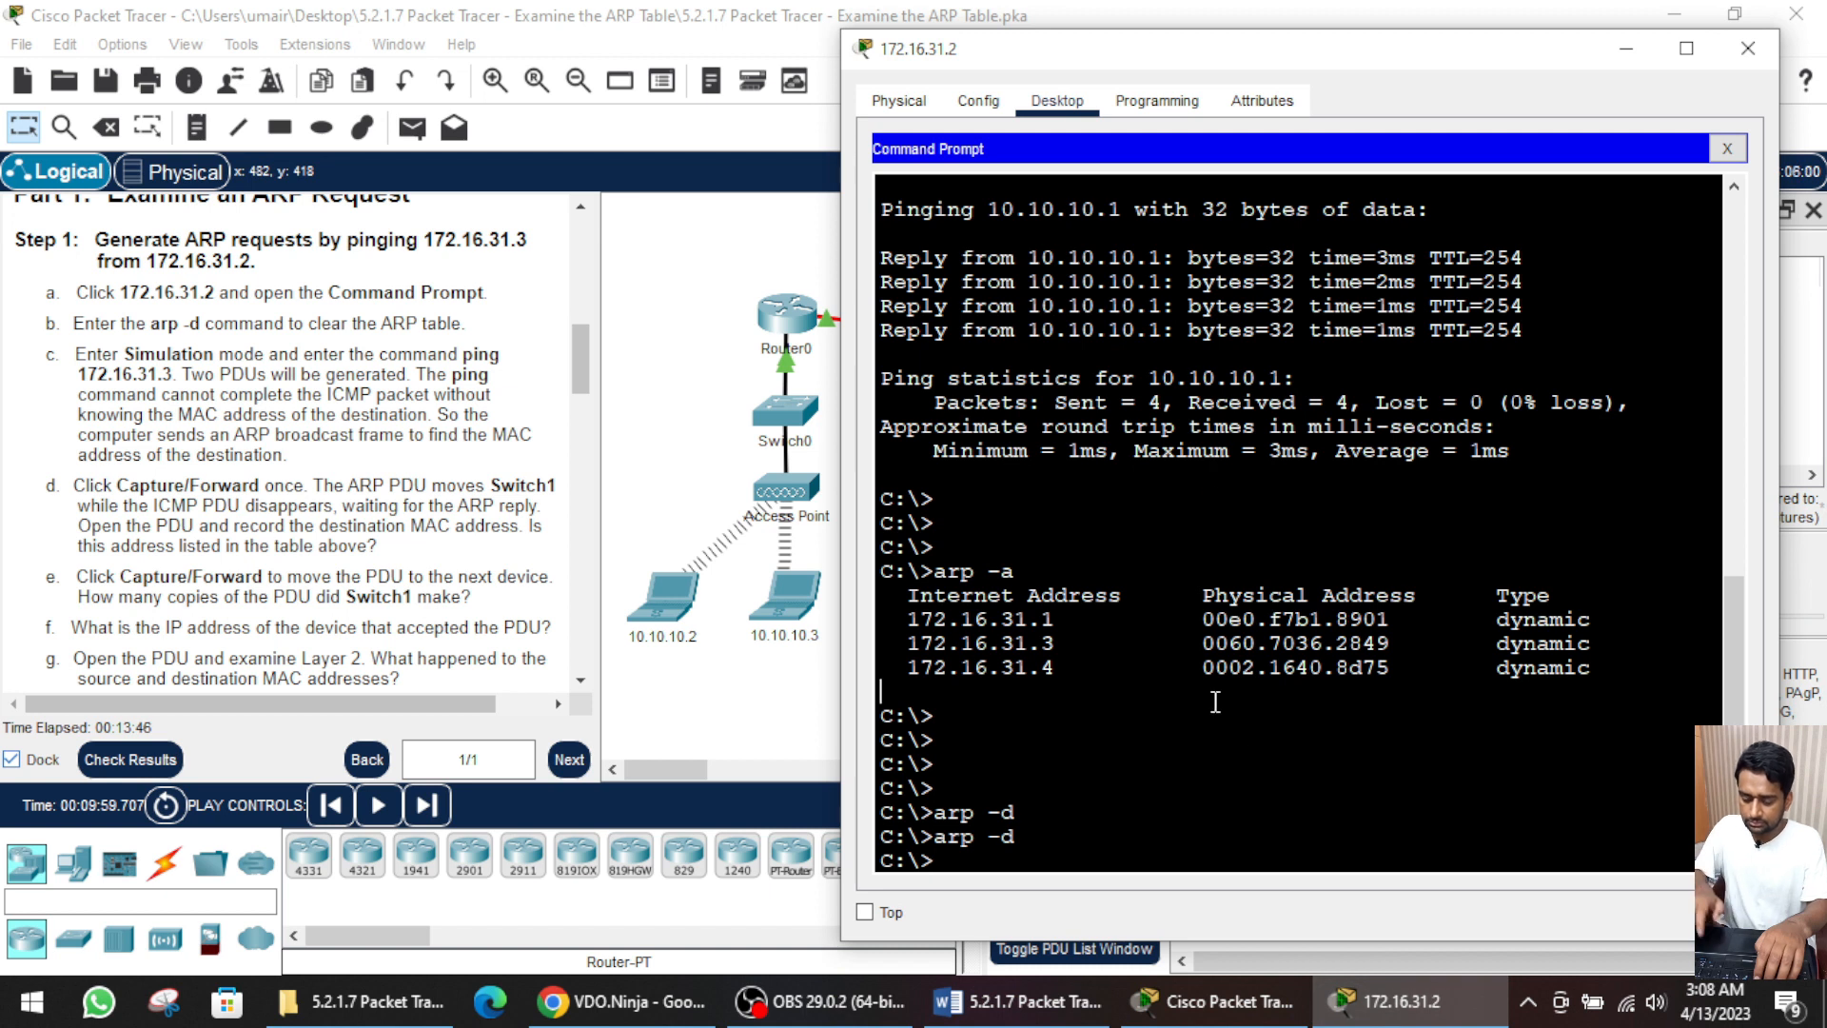
key("Return")
key("Return")
key("Return")
type("arp -a")
key("Up")
key("Up")
key("Up")
key("Up")
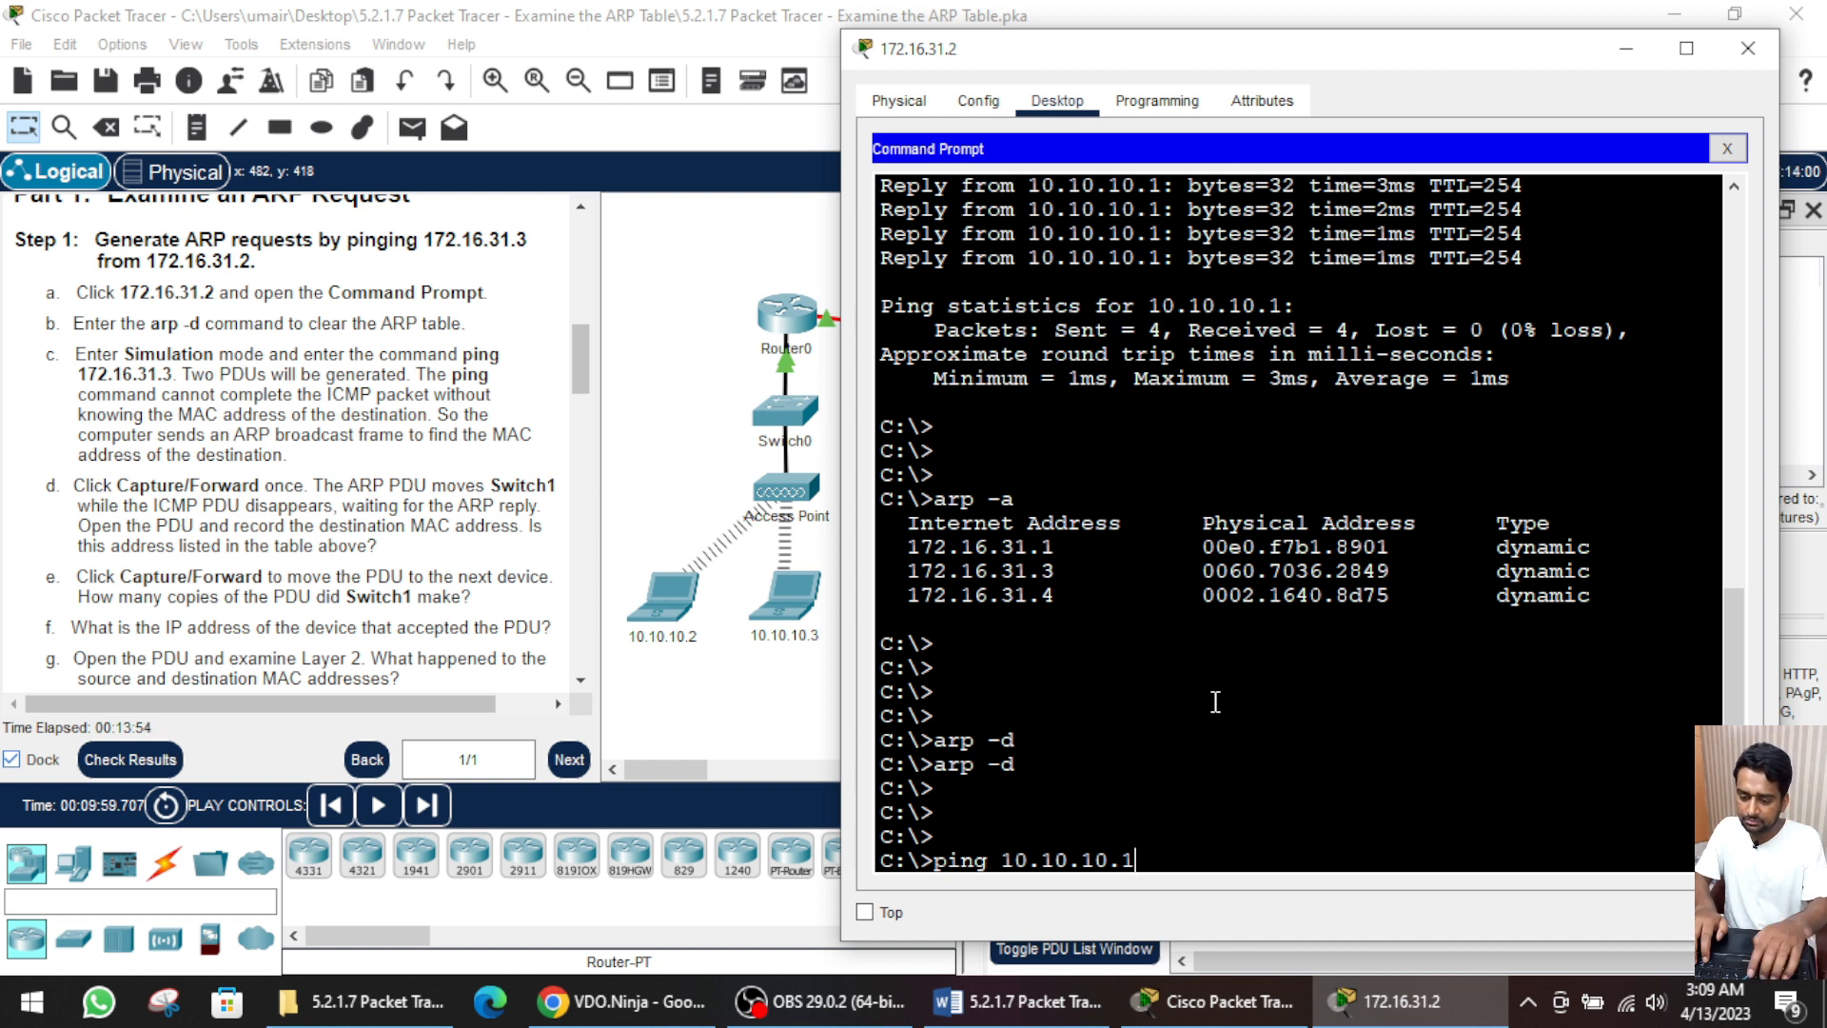
key("Return")
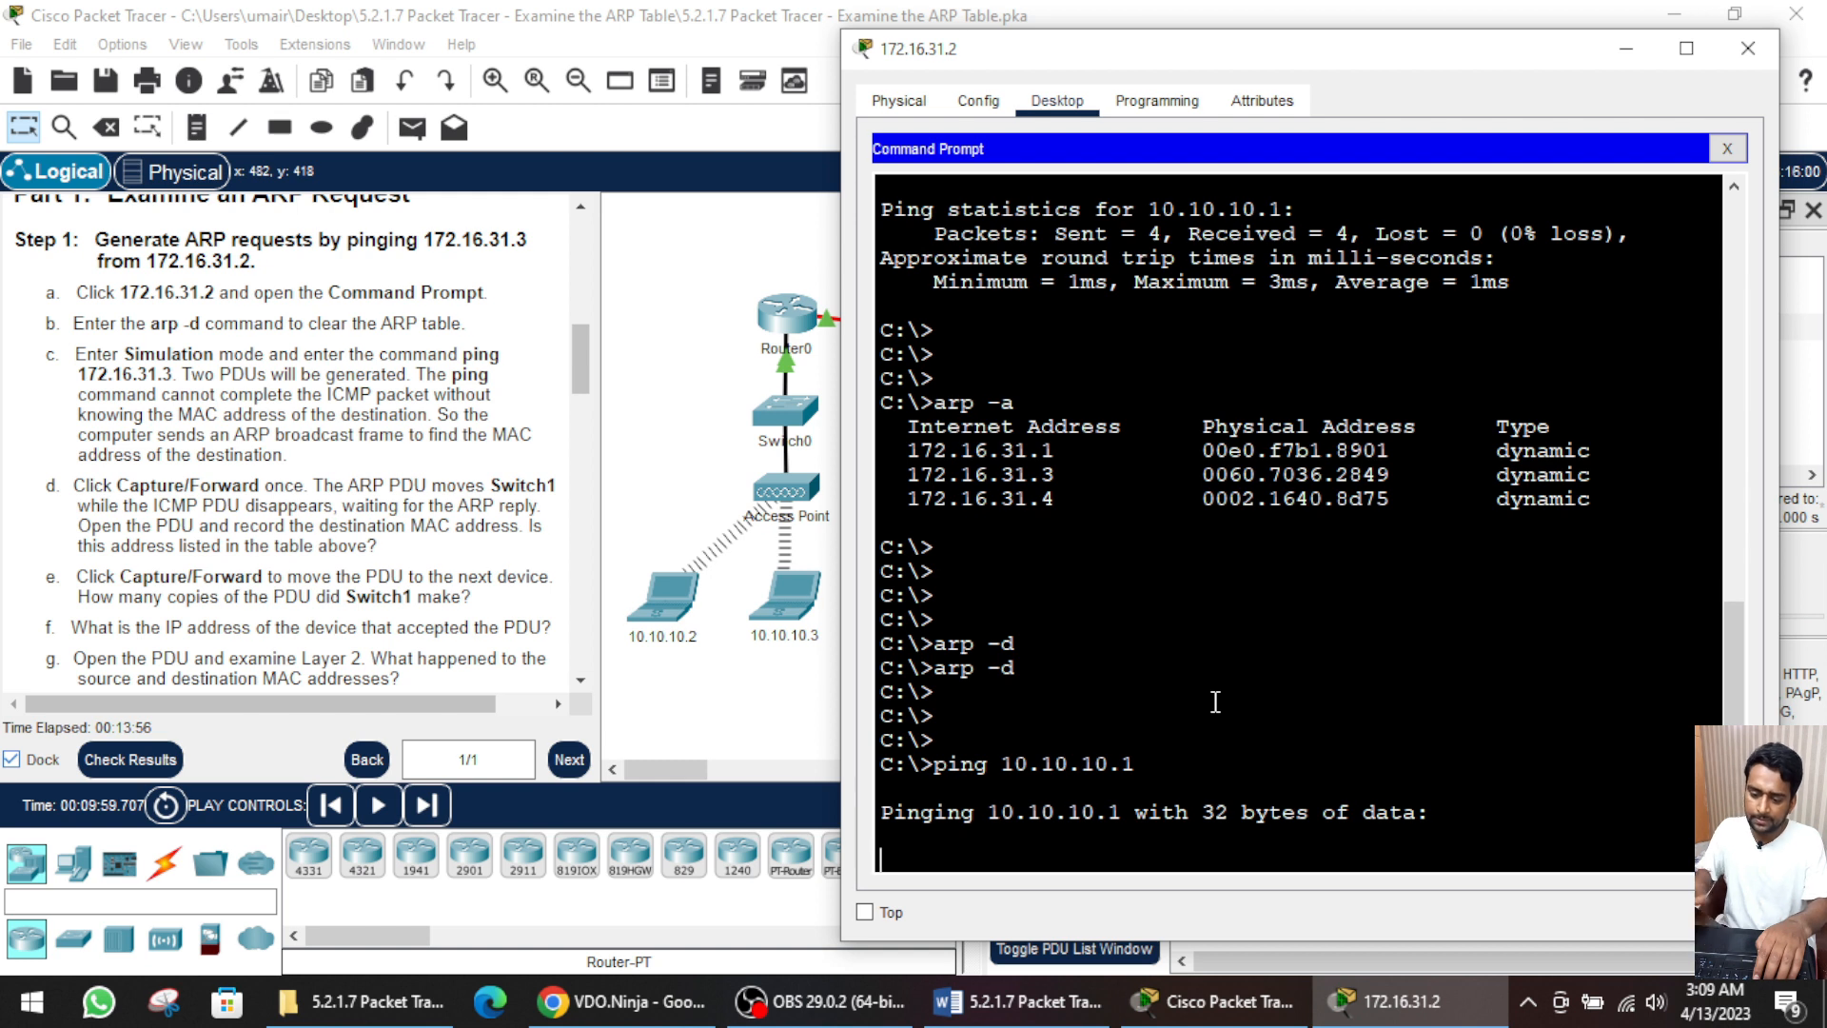
- Inspect the PDUs at 172.16.31.2 in the topology, and compare them with Steps 1e and 1f in Word
key("alt+Tab")
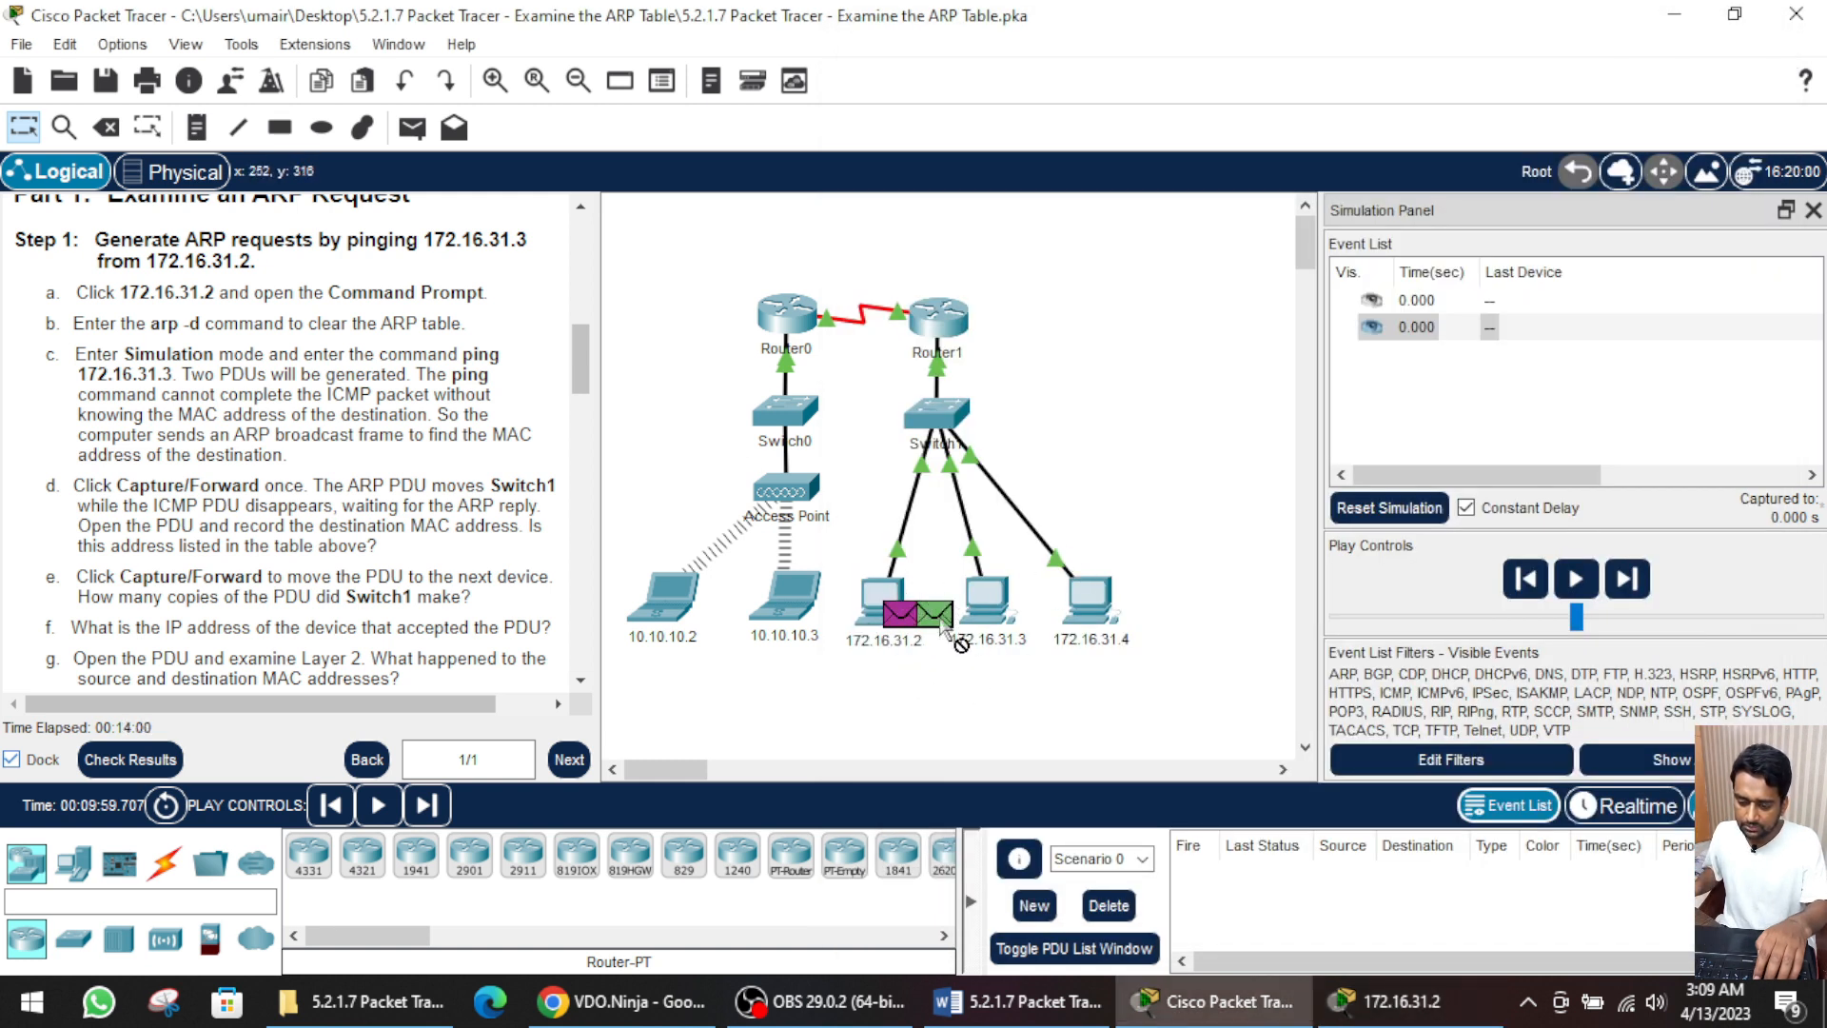
mouse_move(911, 621)
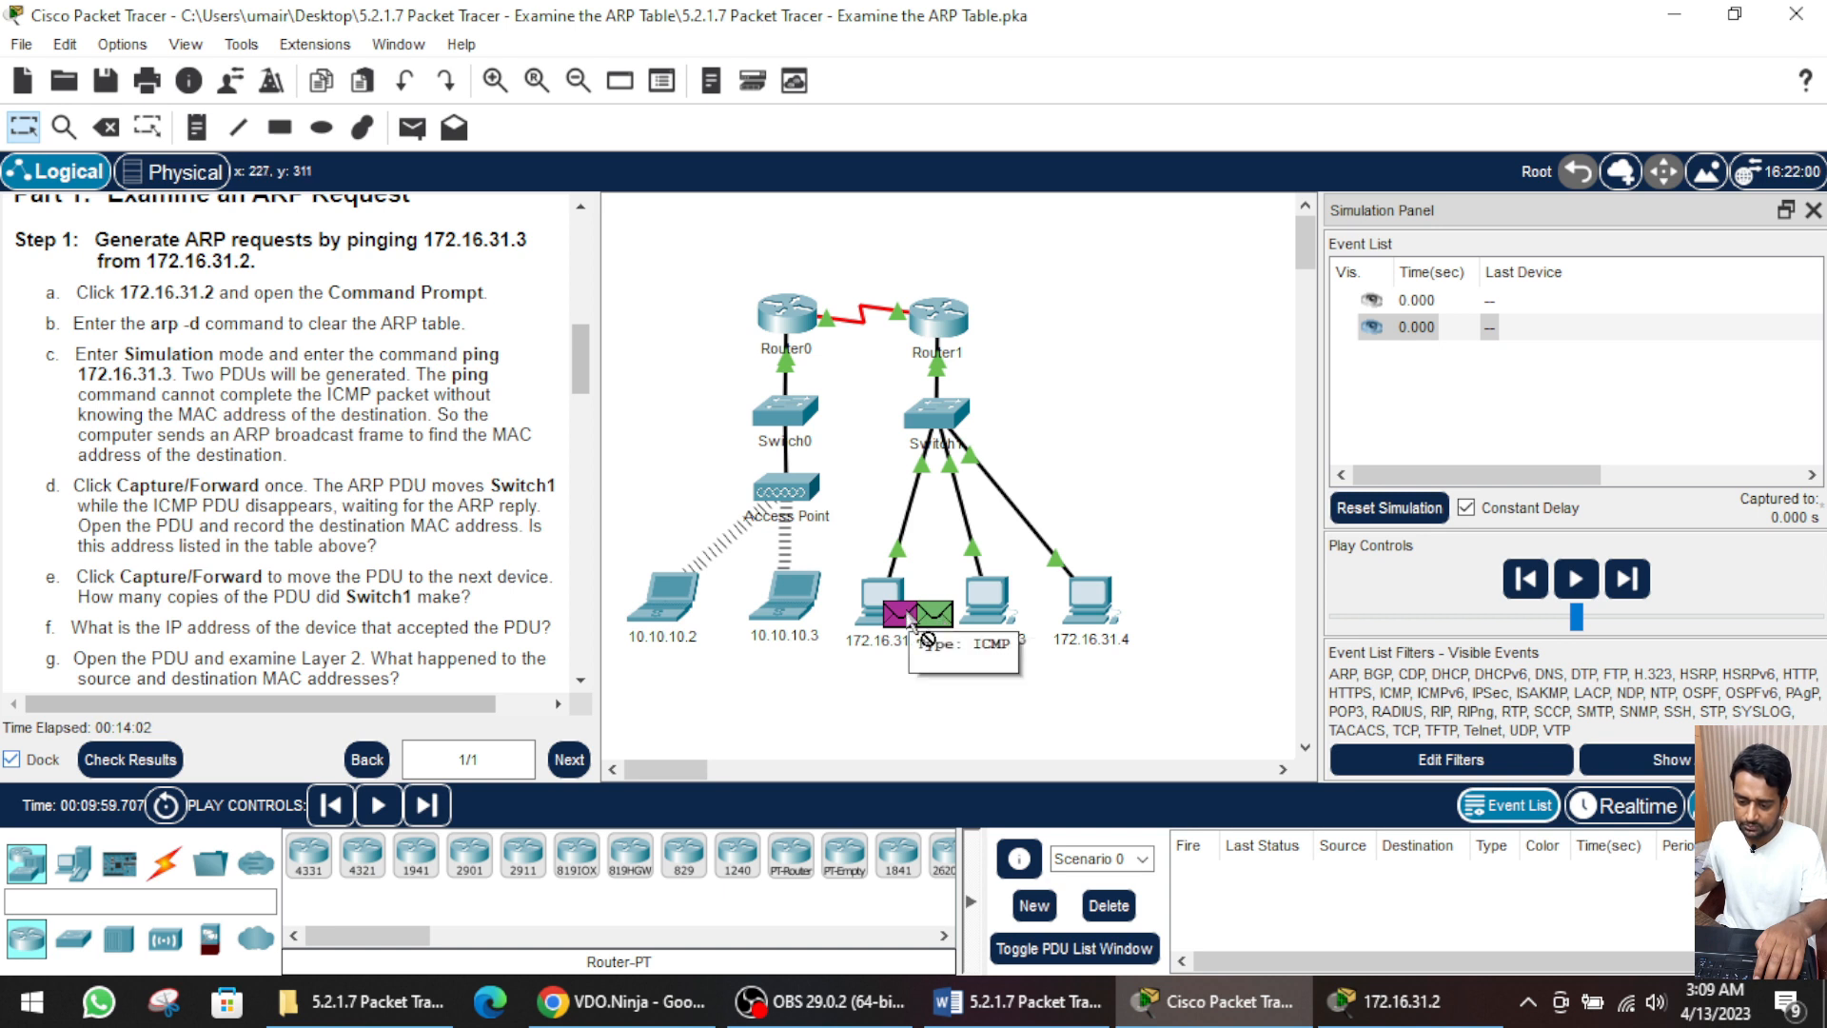
left_click(1016, 1002)
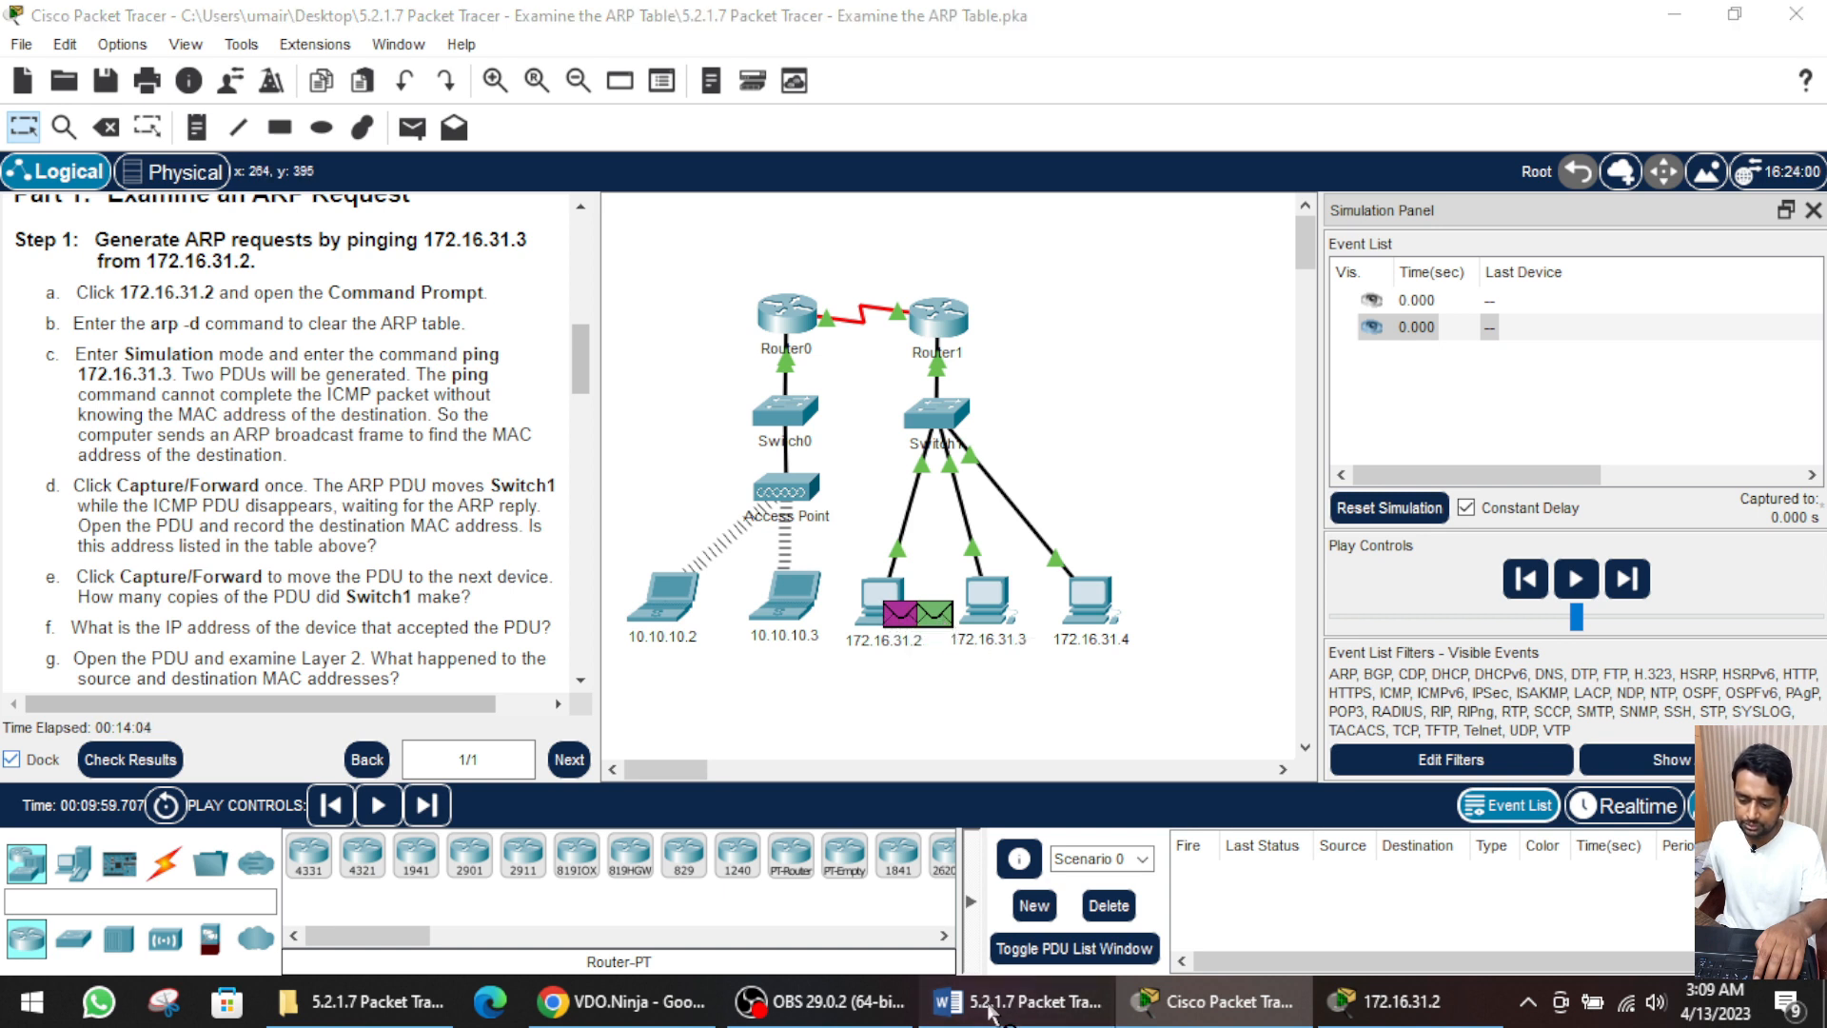
left_click_drag(1033, 318, 920, 318)
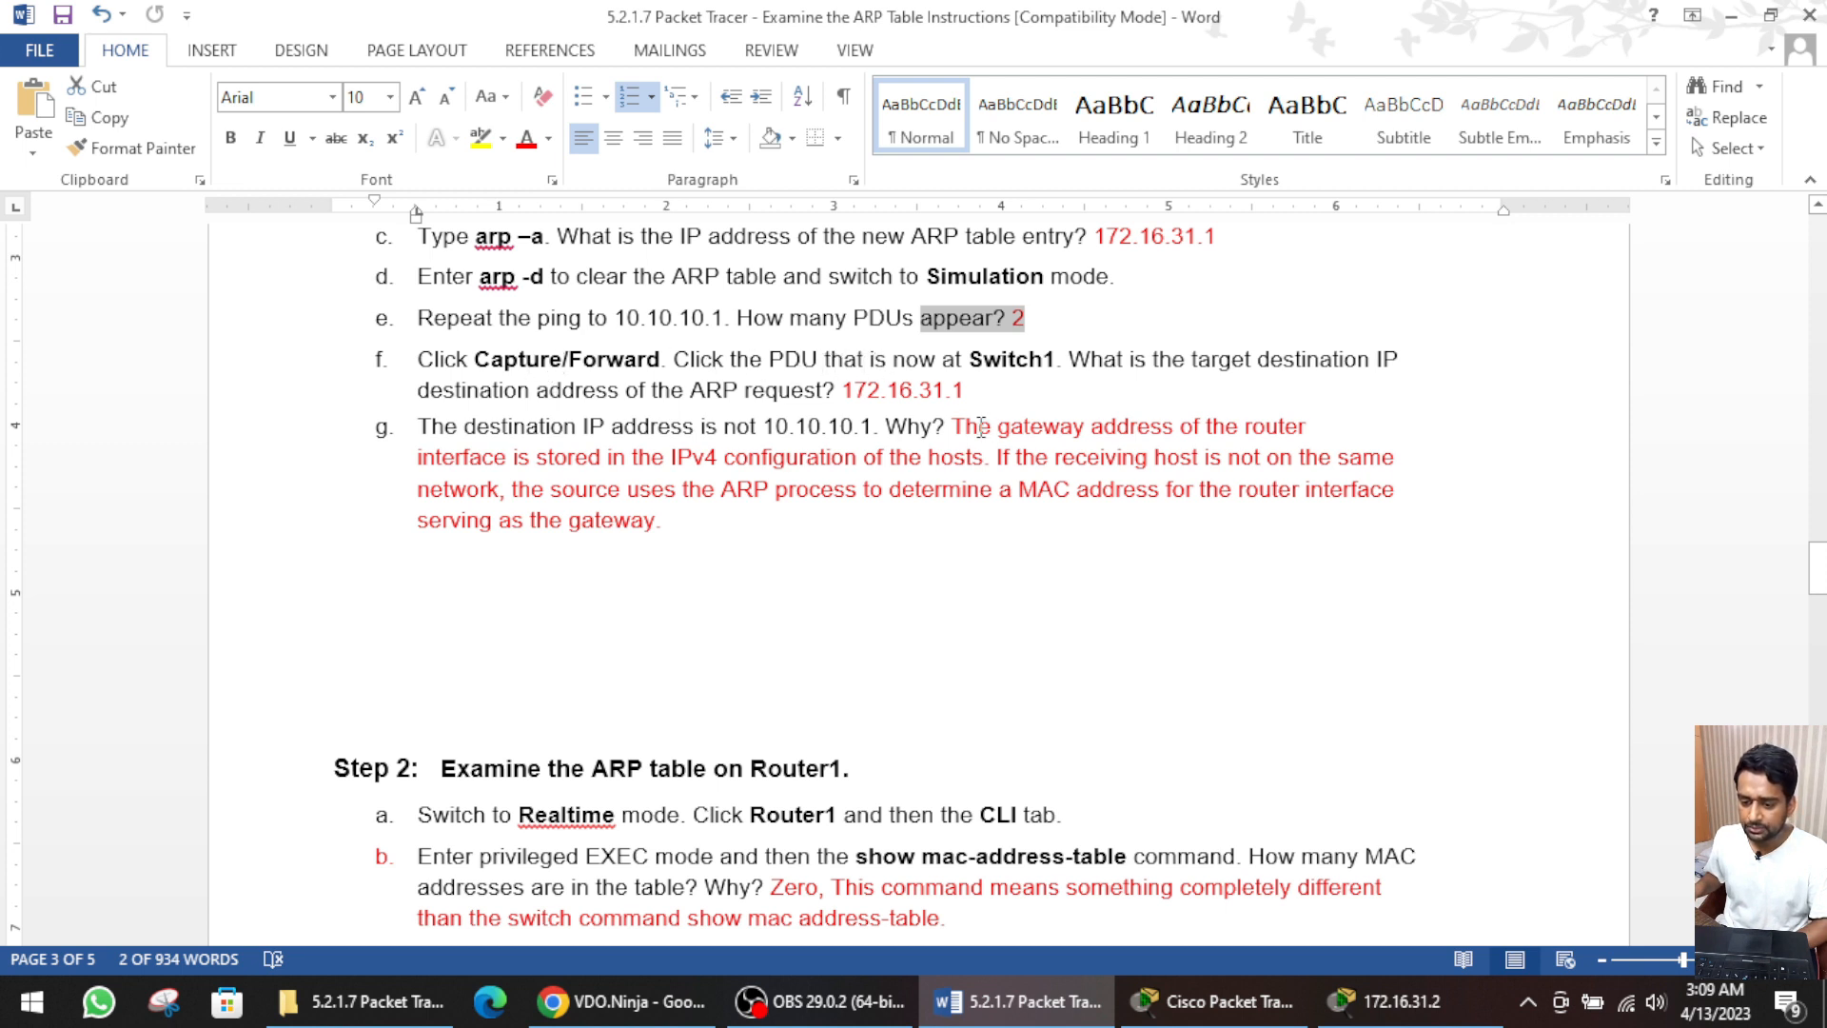
left_click_drag(1056, 363, 980, 360)
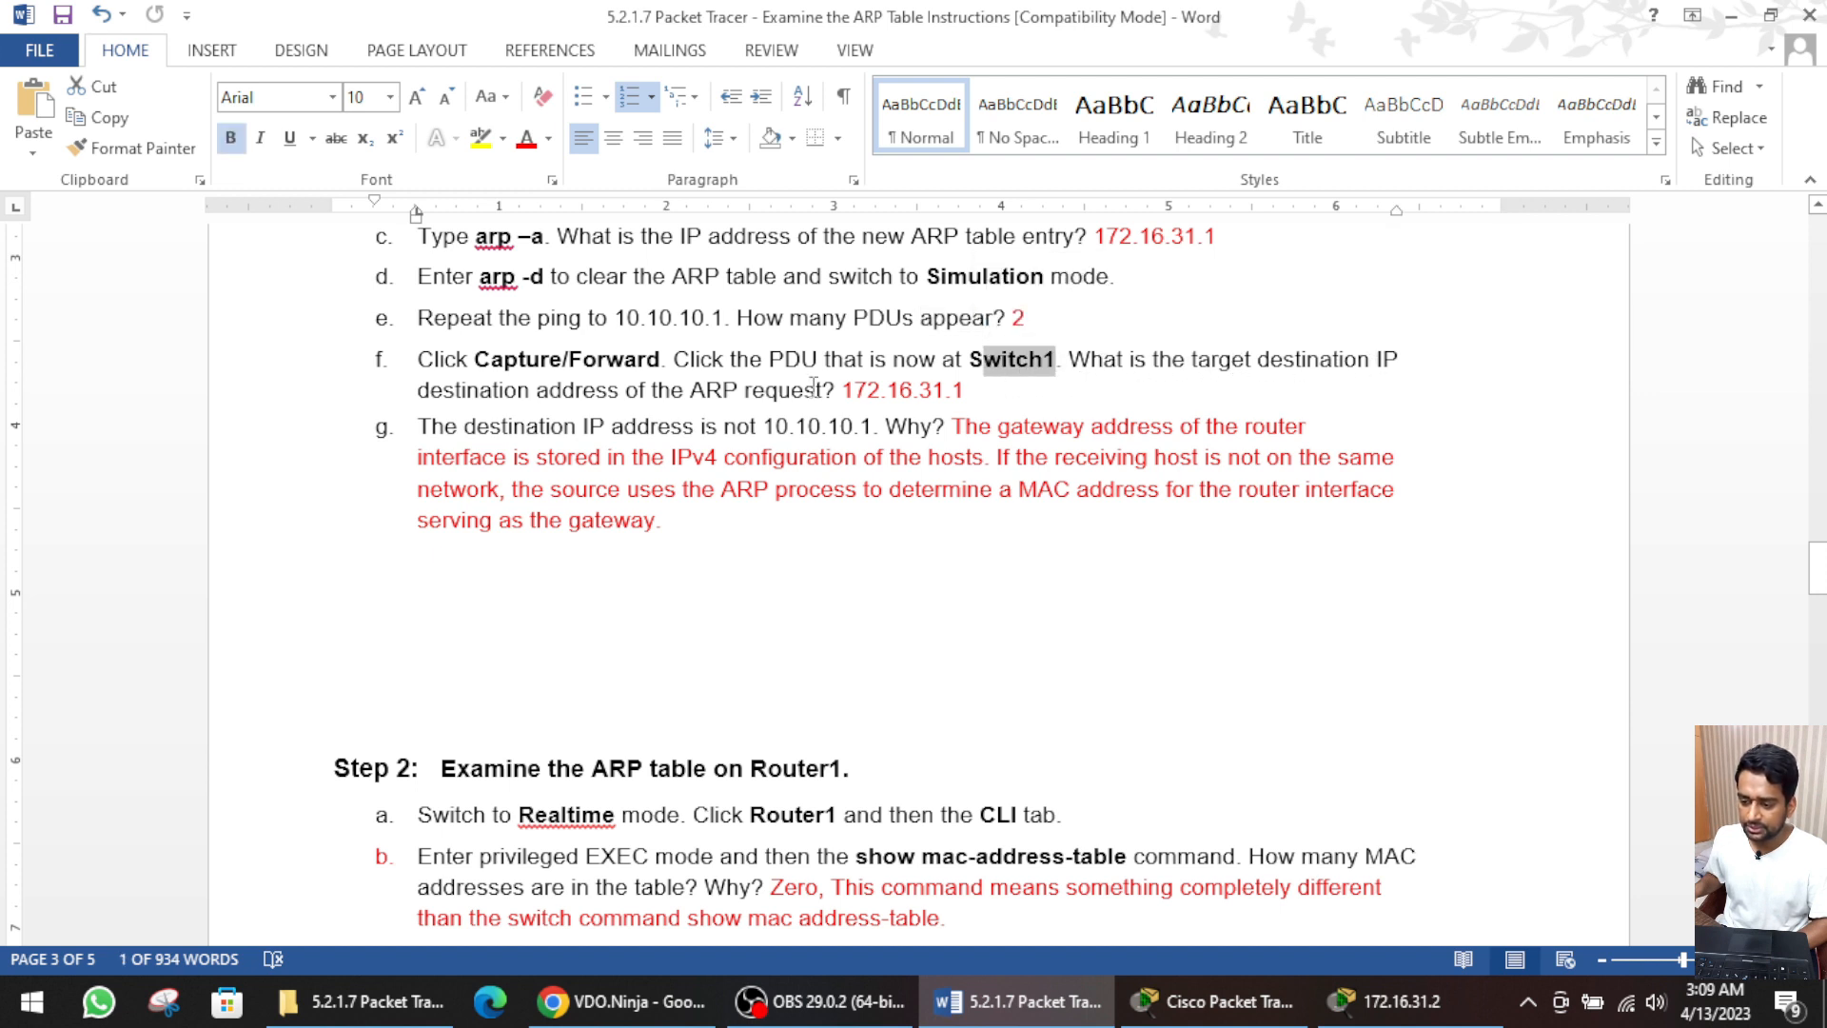
- Return to Packet Tracer, advance the simulation by one event and open the PDU at Switch1
left_click(1201, 999)
left_click(1629, 583)
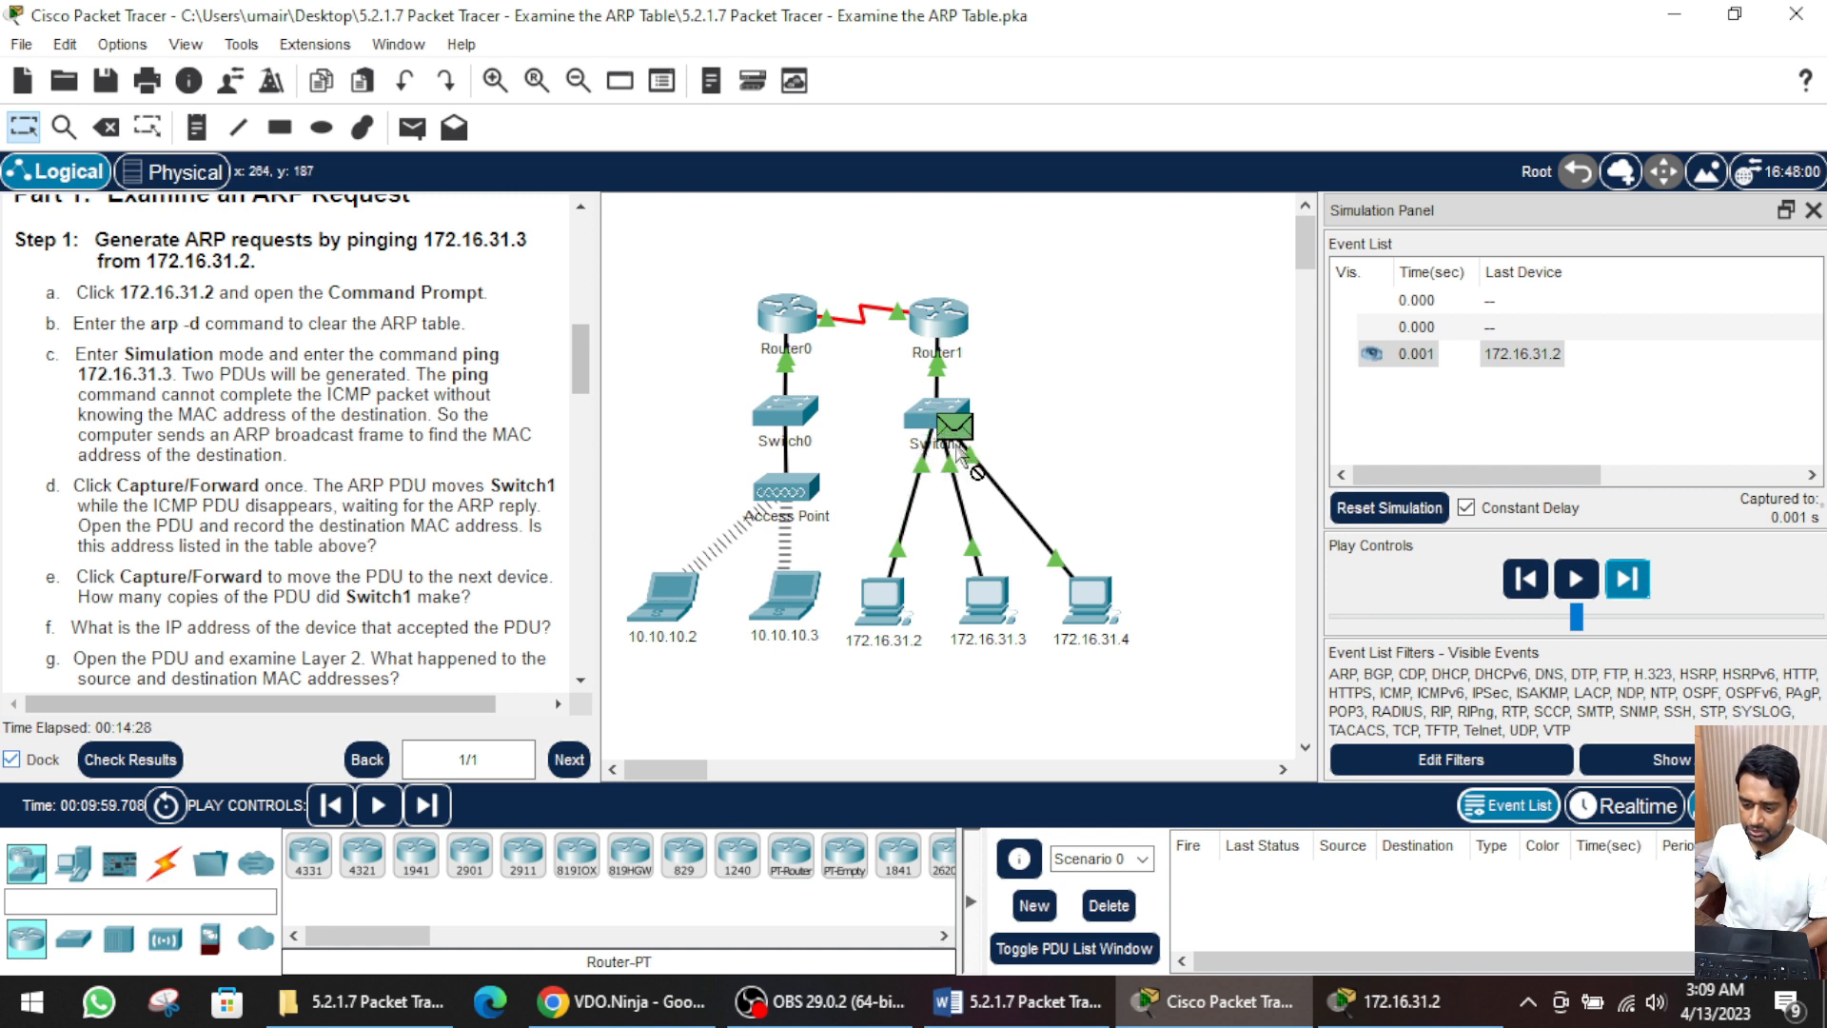
left_click(955, 430)
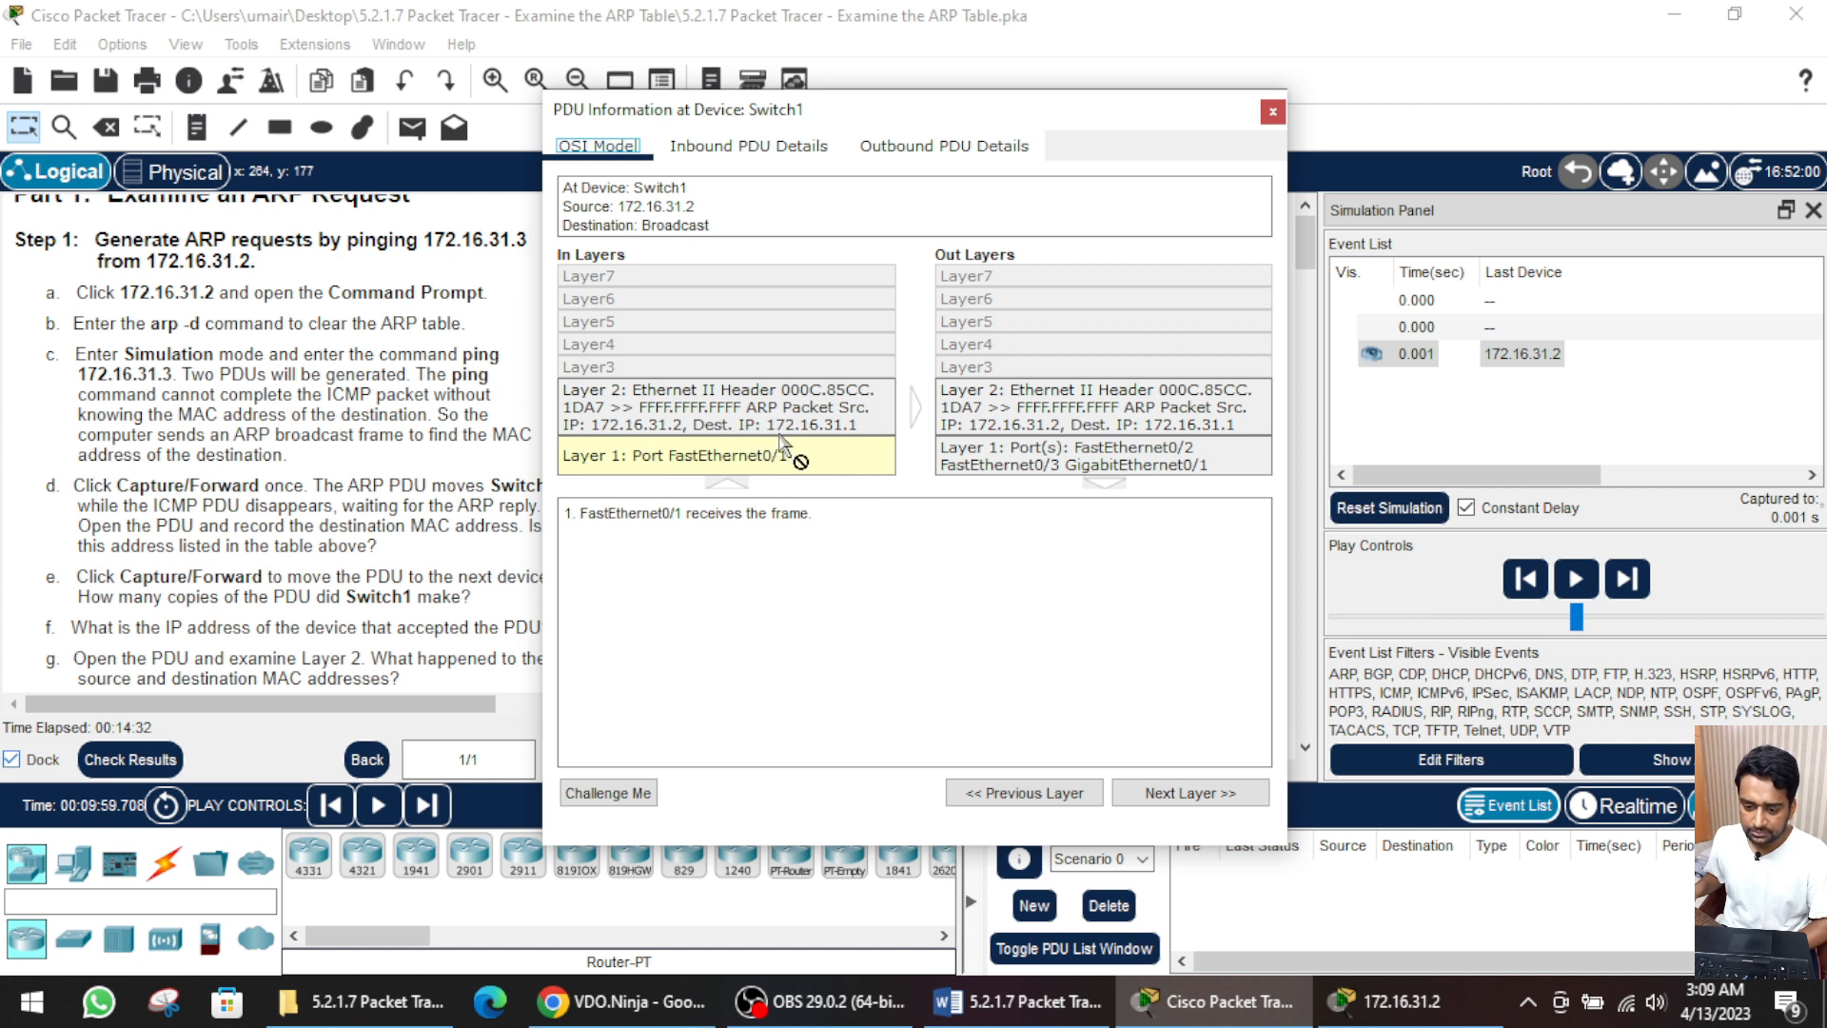
- Examine the inbound Layer 2 details of the Switch1 PDU for the ARP request's target IP address
left_click(1020, 1007)
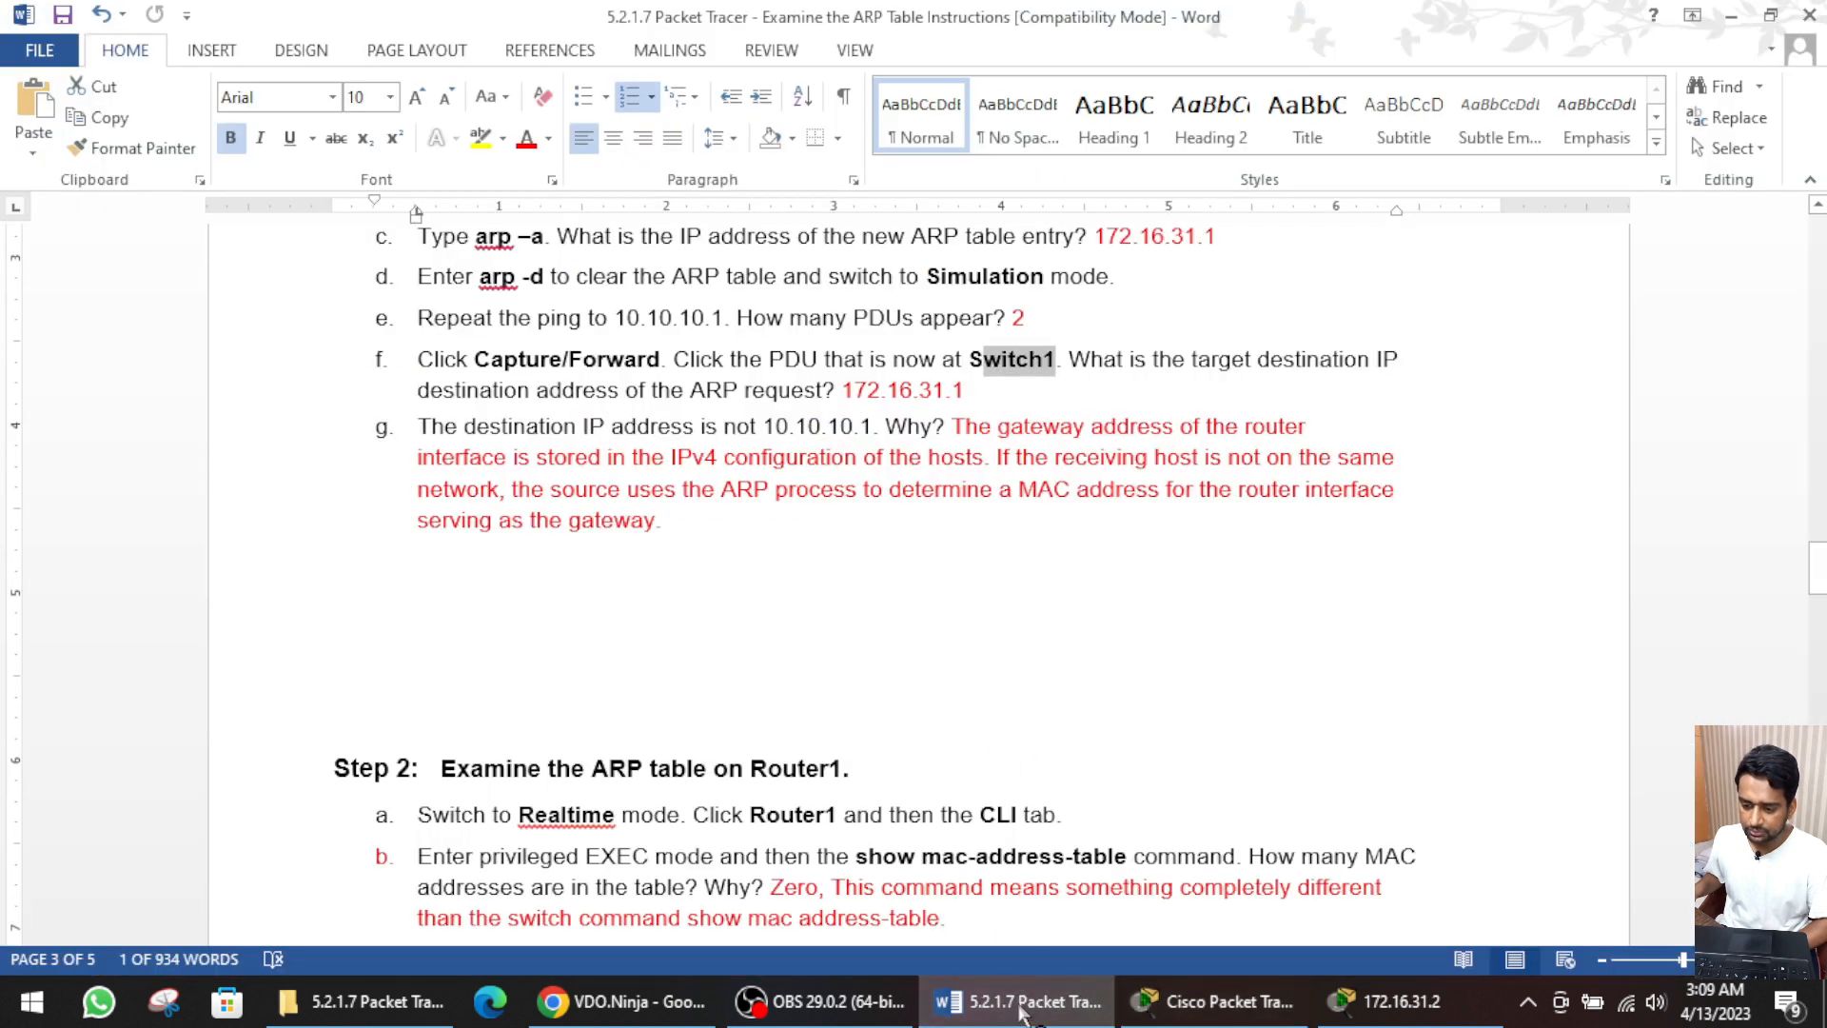
left_click(1183, 1007)
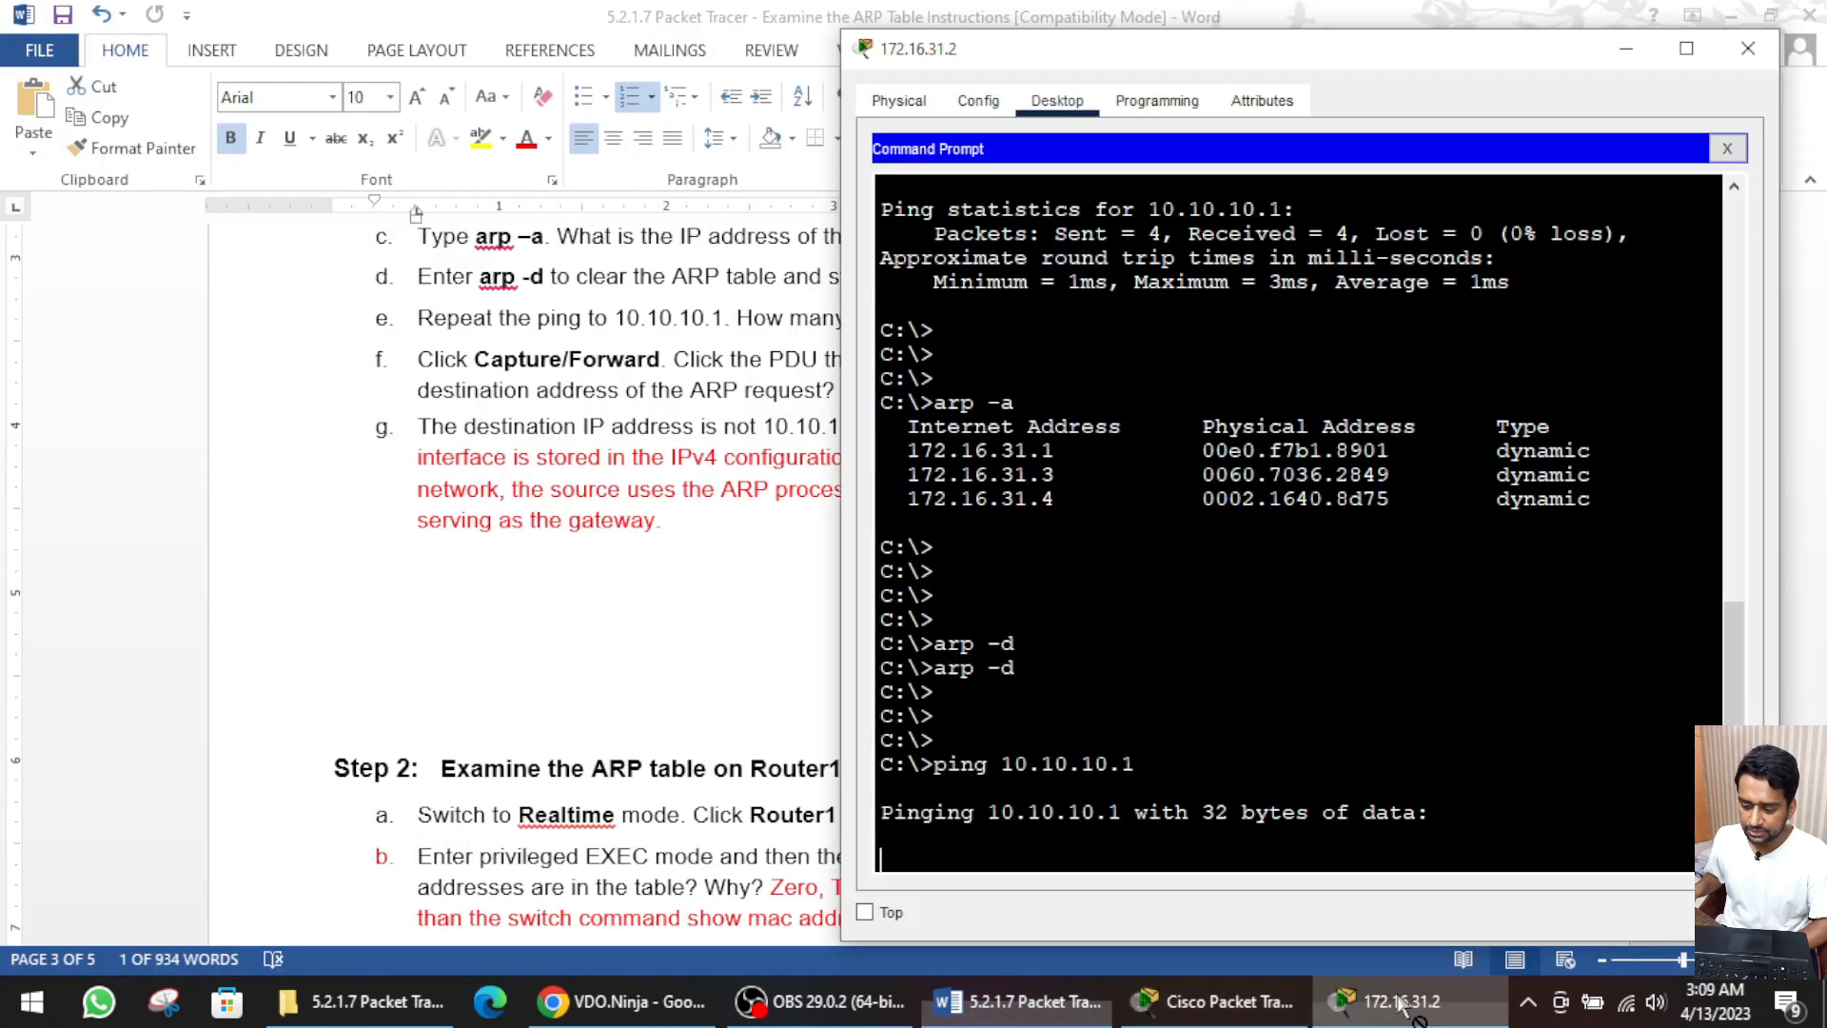
left_click(1183, 1010)
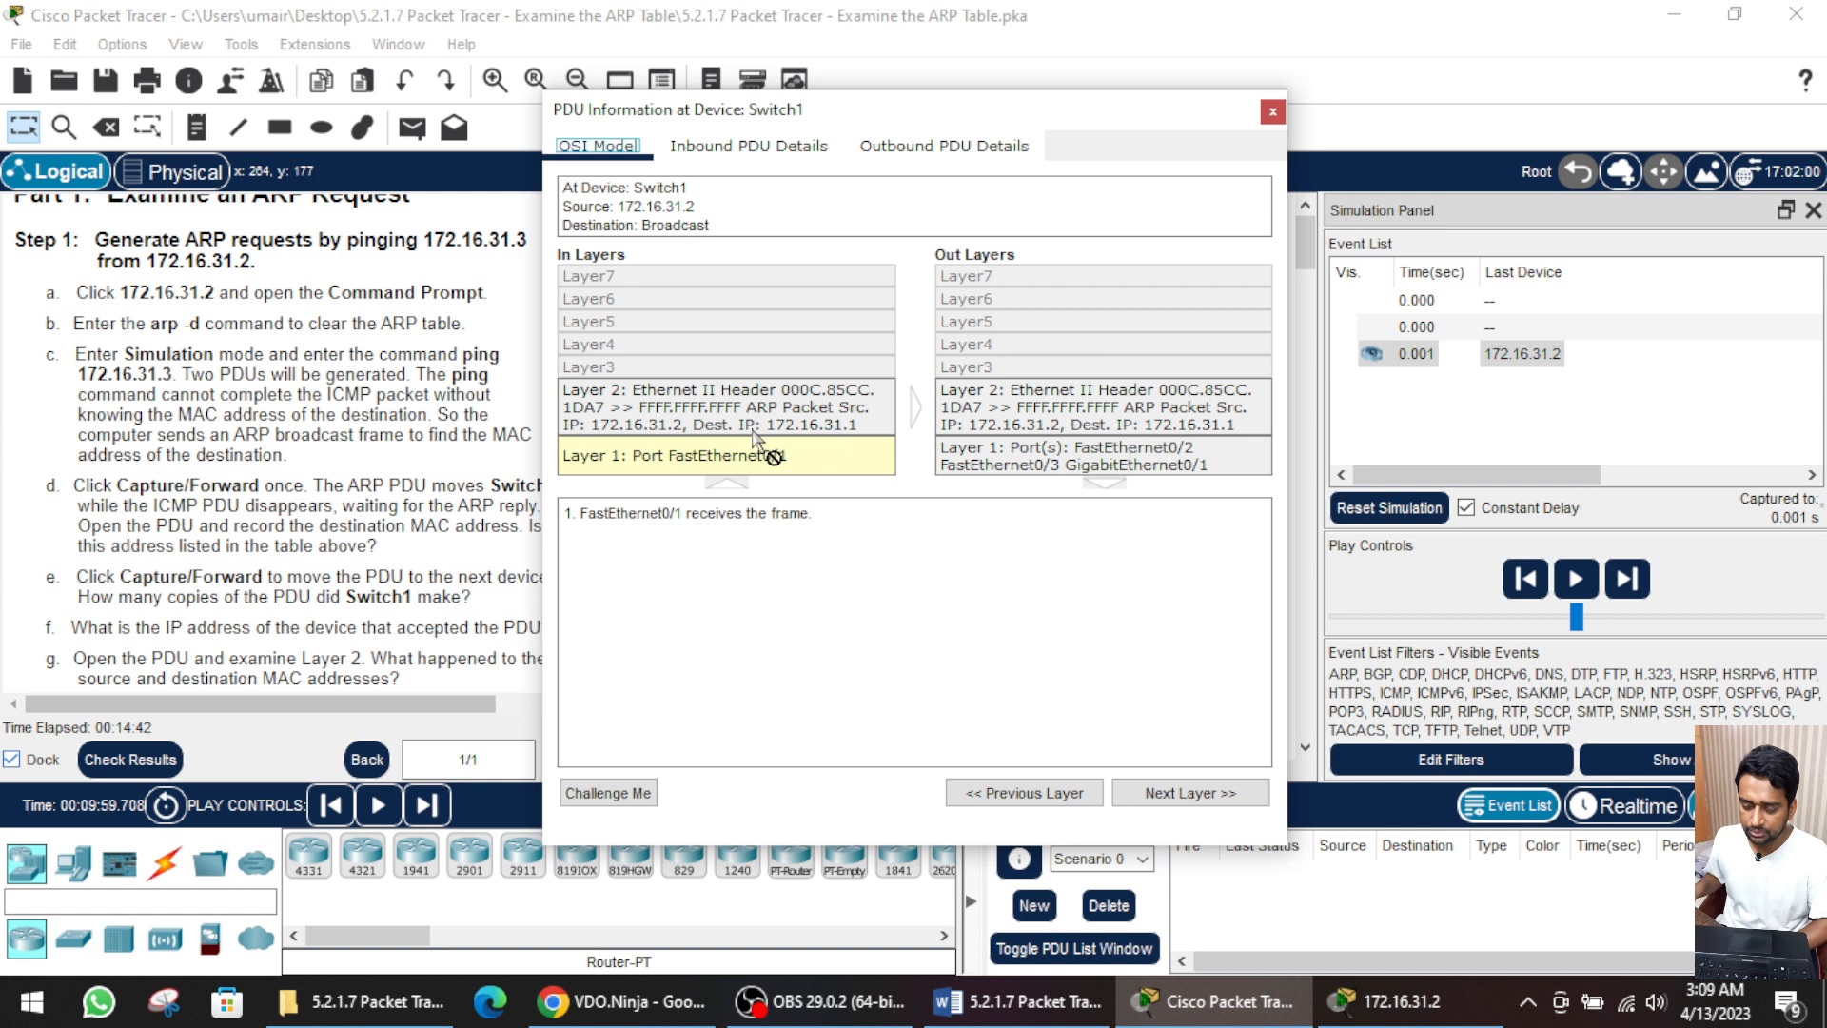
left_click(697, 428)
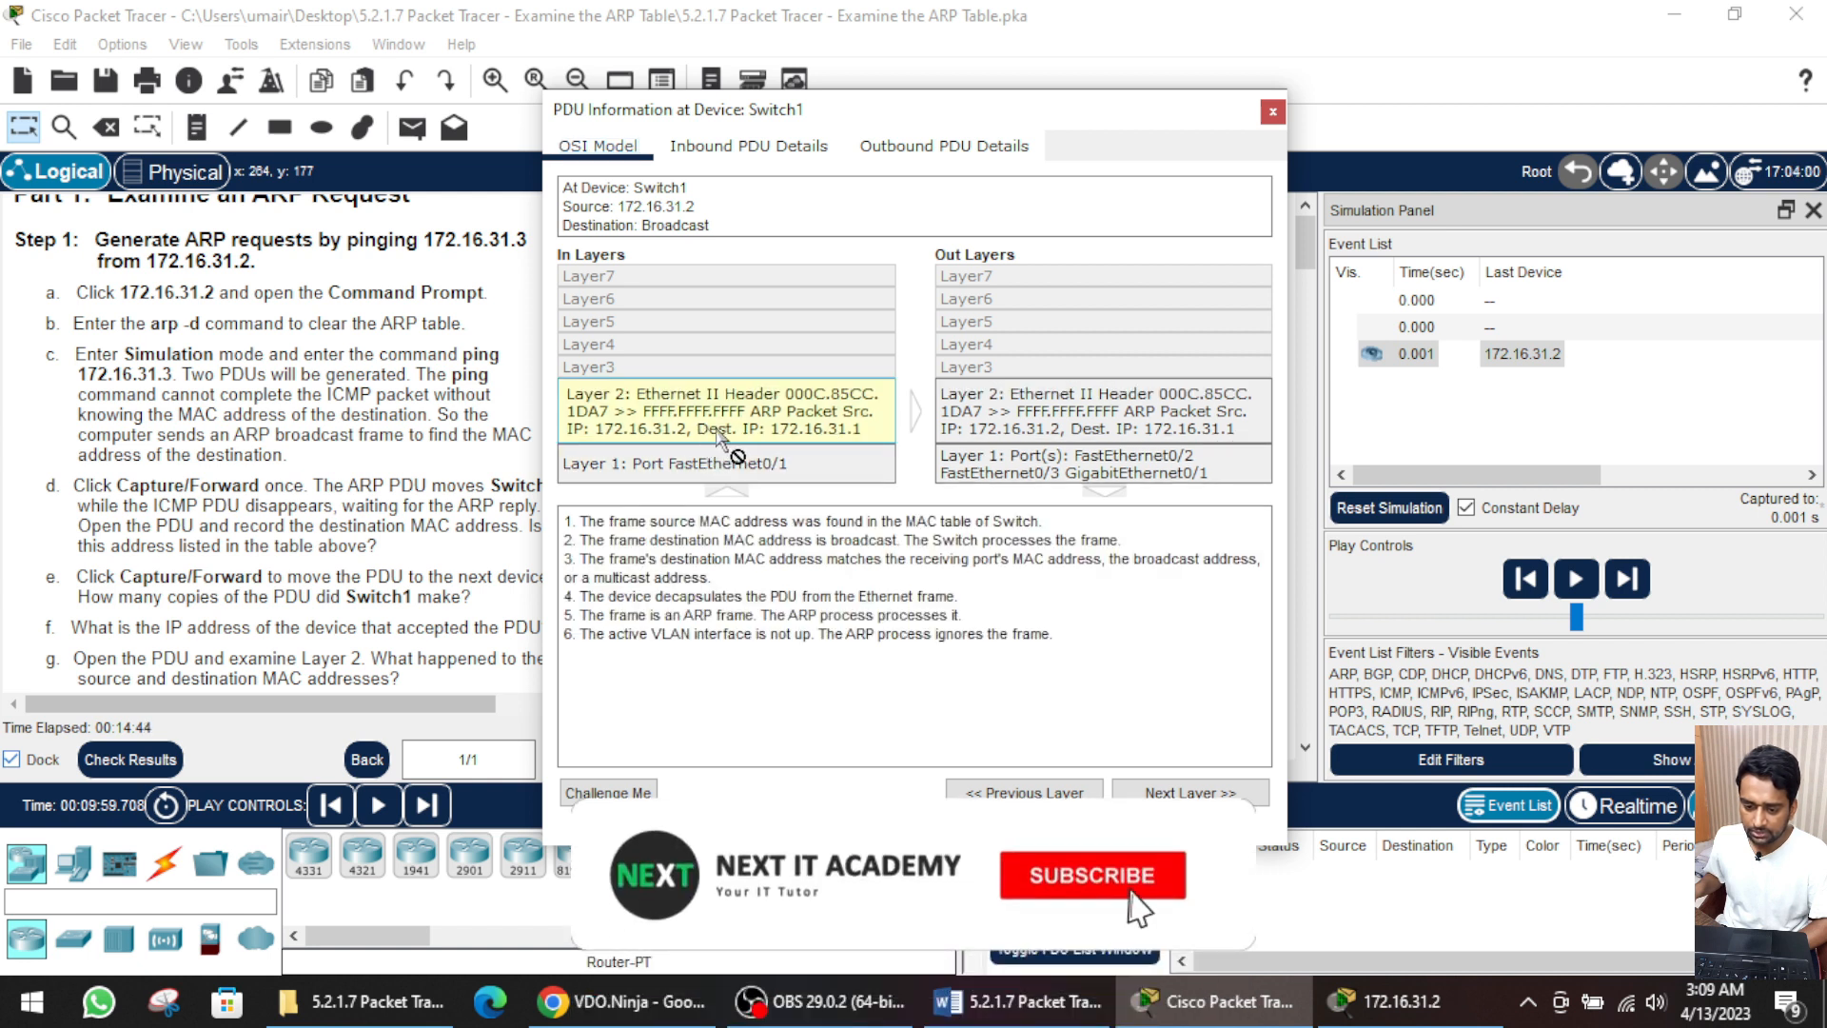
- Read the Step 1g question in Word, and return to Packet Tracer and move the Switch1 PDU window off the topology
left_click(1016, 1001)
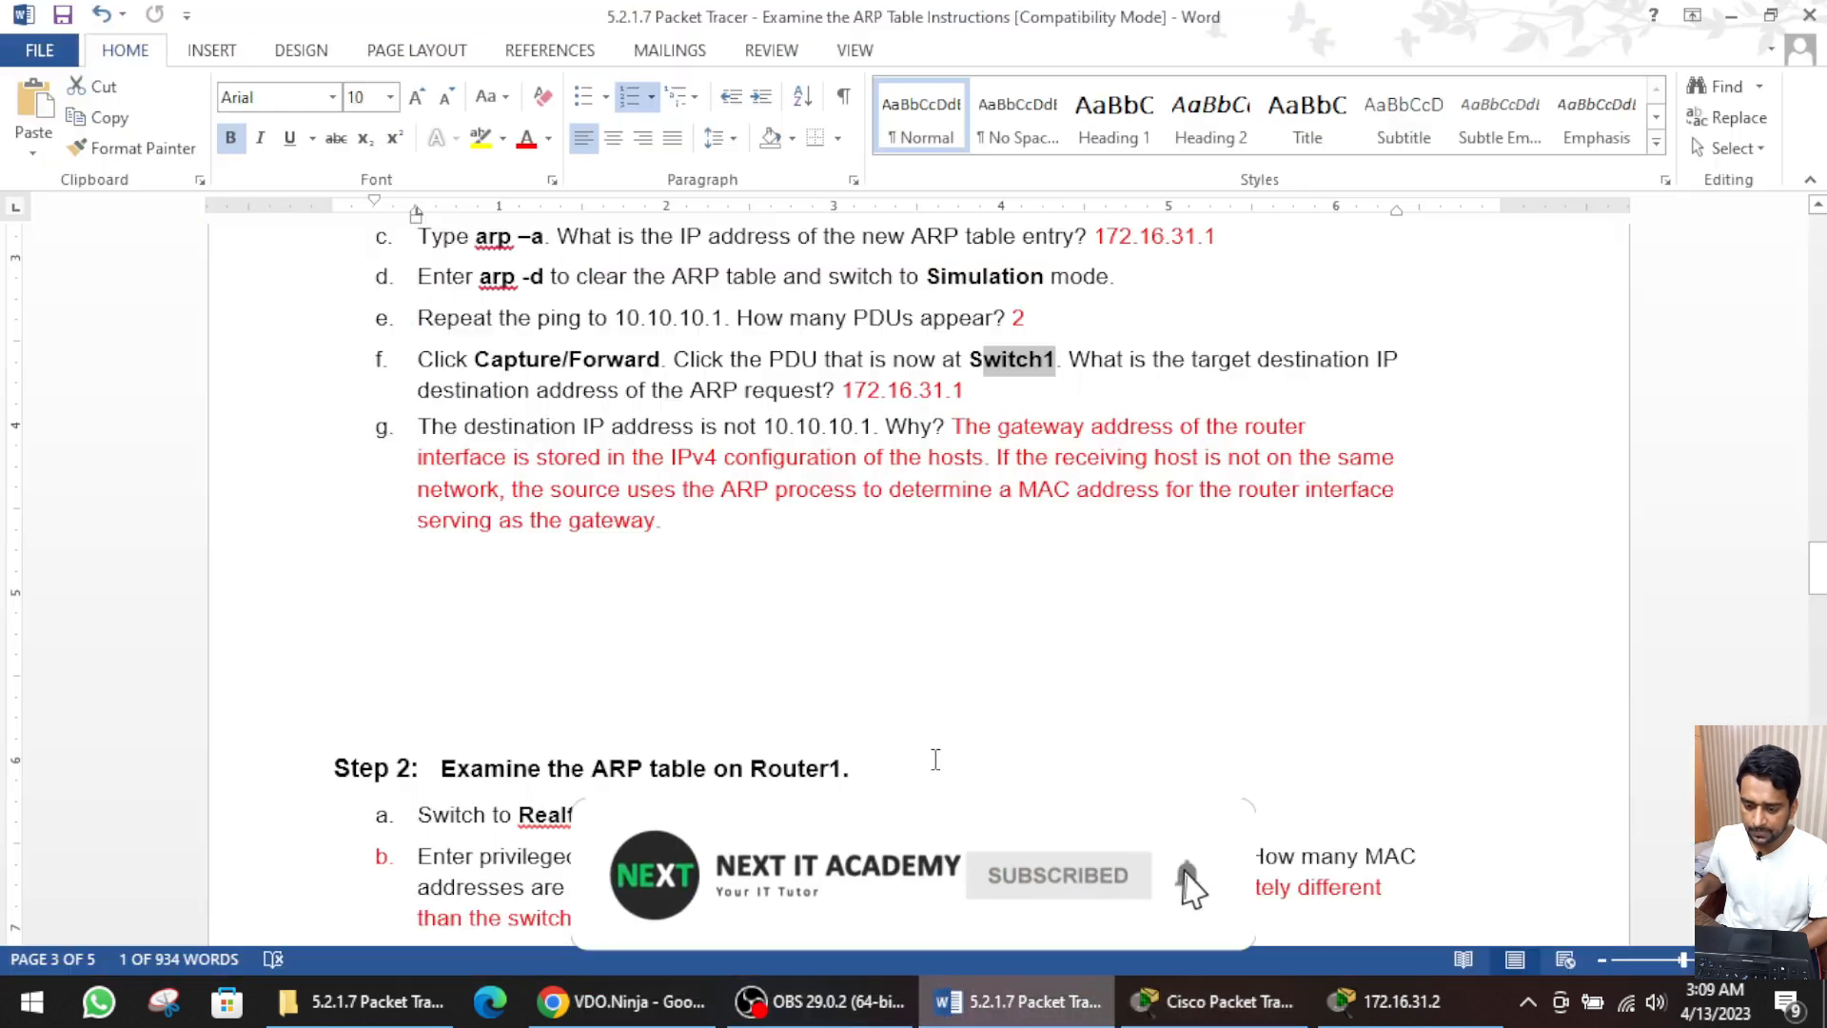
left_click(860, 591)
left_click_drag(420, 426, 934, 427)
left_click(1211, 1002)
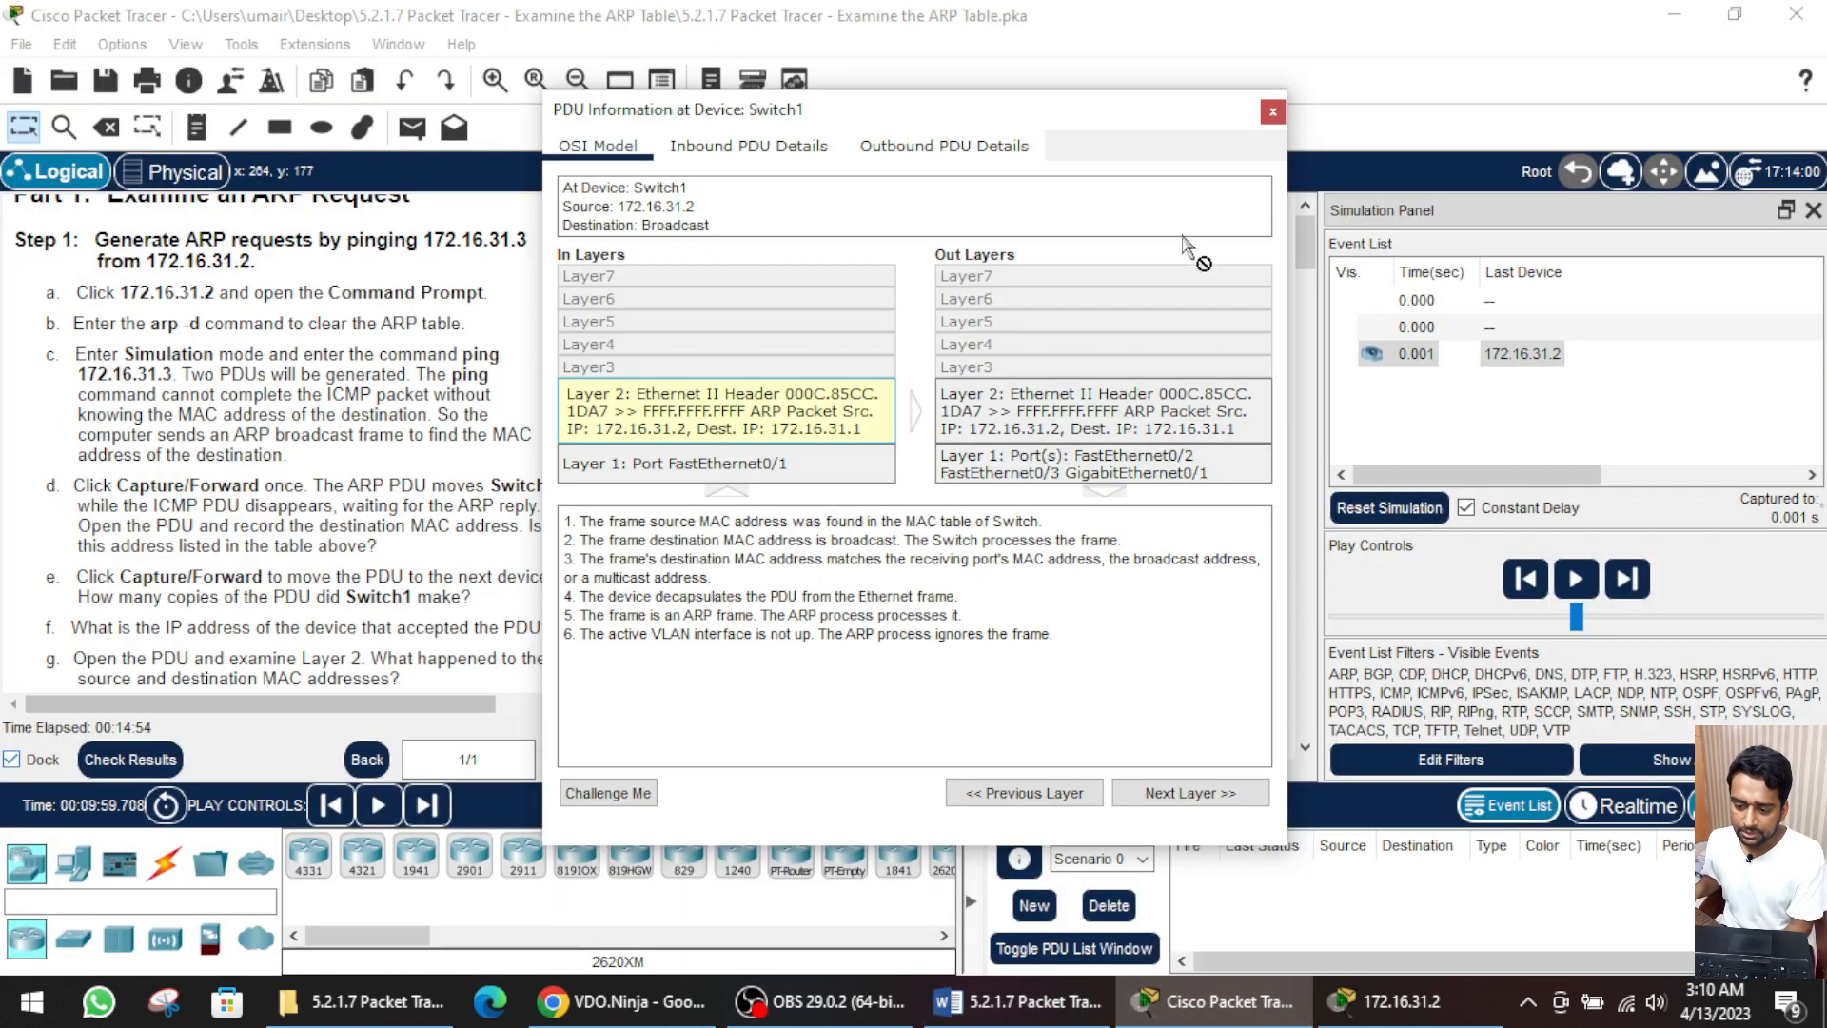
left_click_drag(1185, 127, 446, 375)
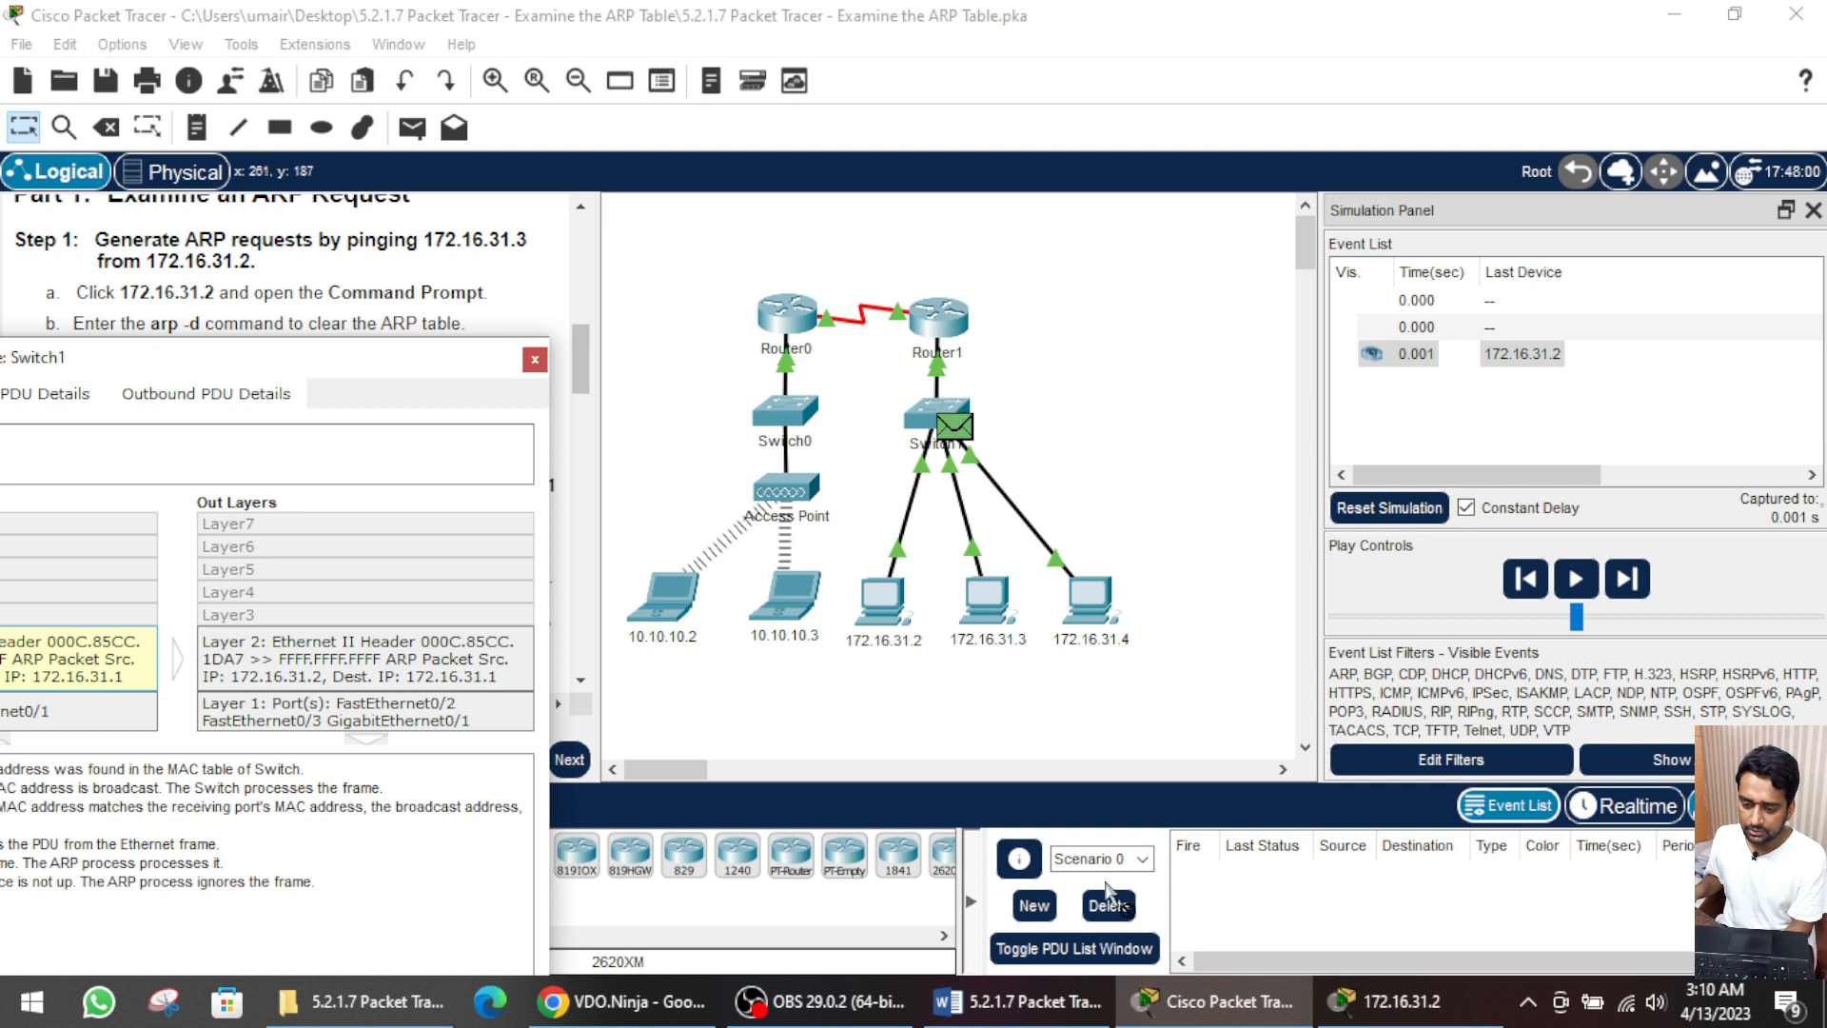
- Review the Step 1g explanation of the gateway address in Word, and return to the Packet Tracer topology
left_click(1017, 1001)
left_click(999, 609)
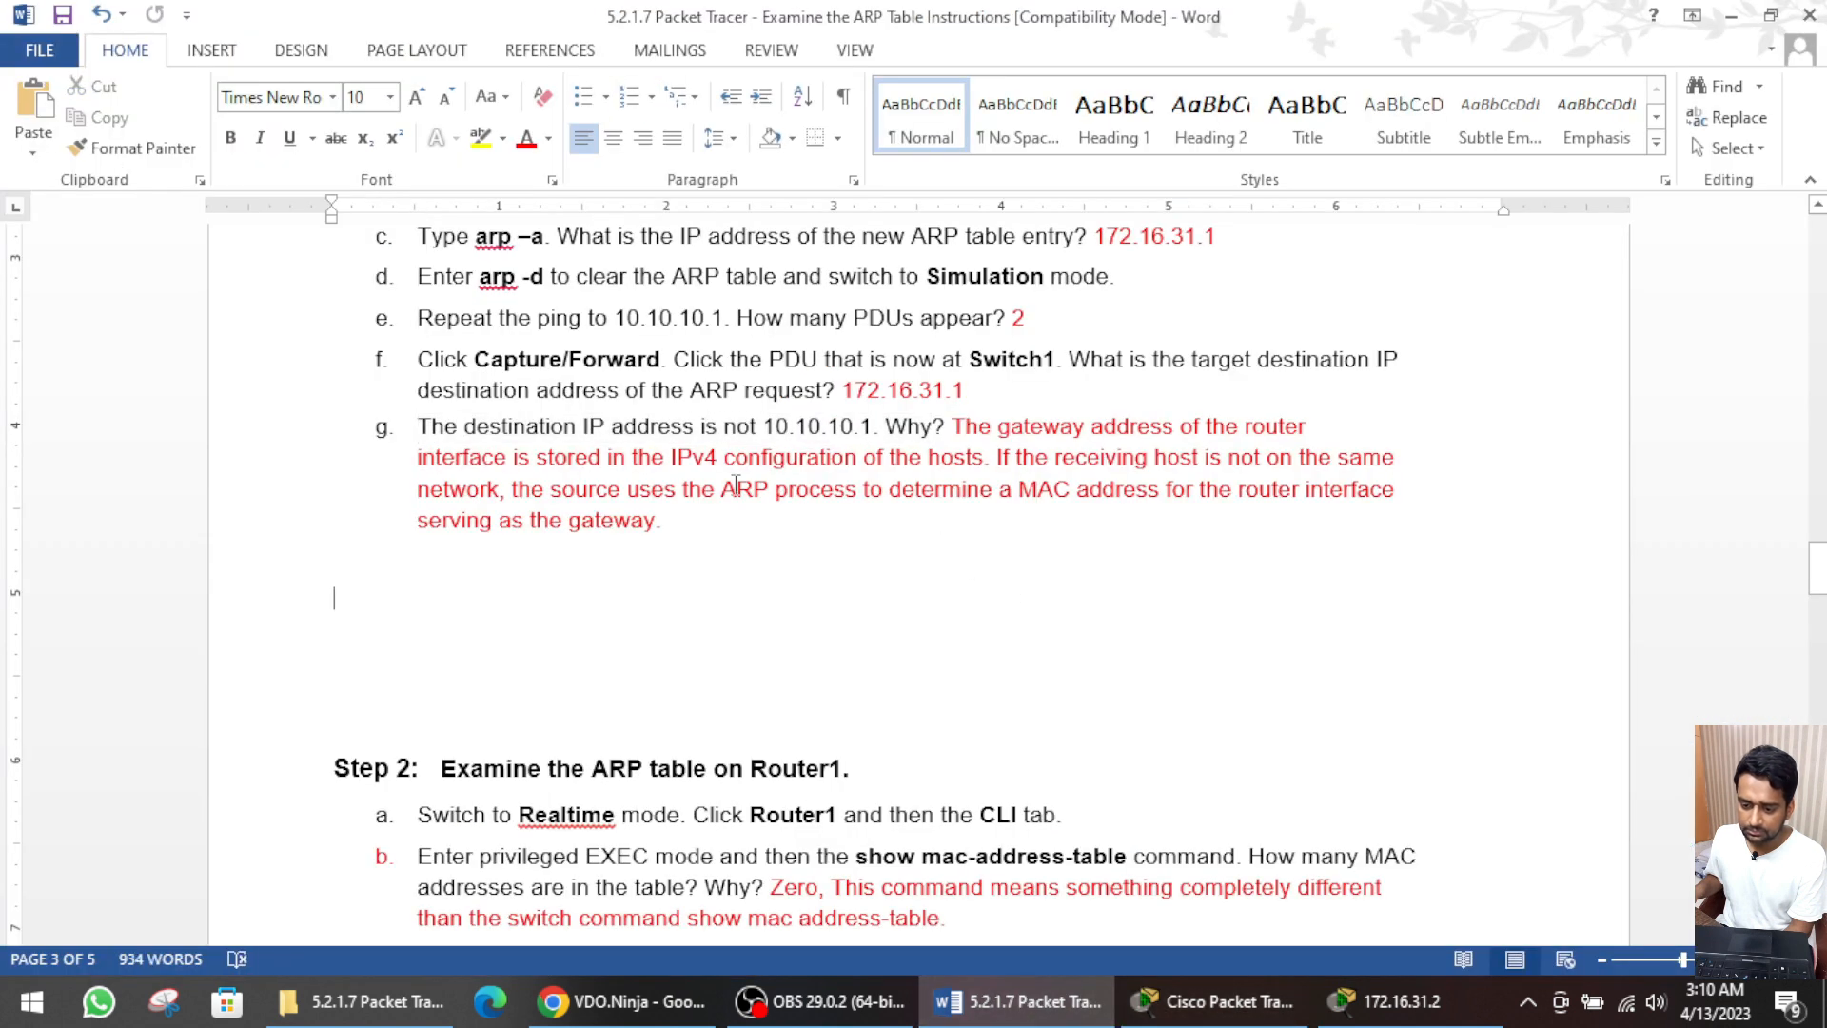
left_click(745, 479)
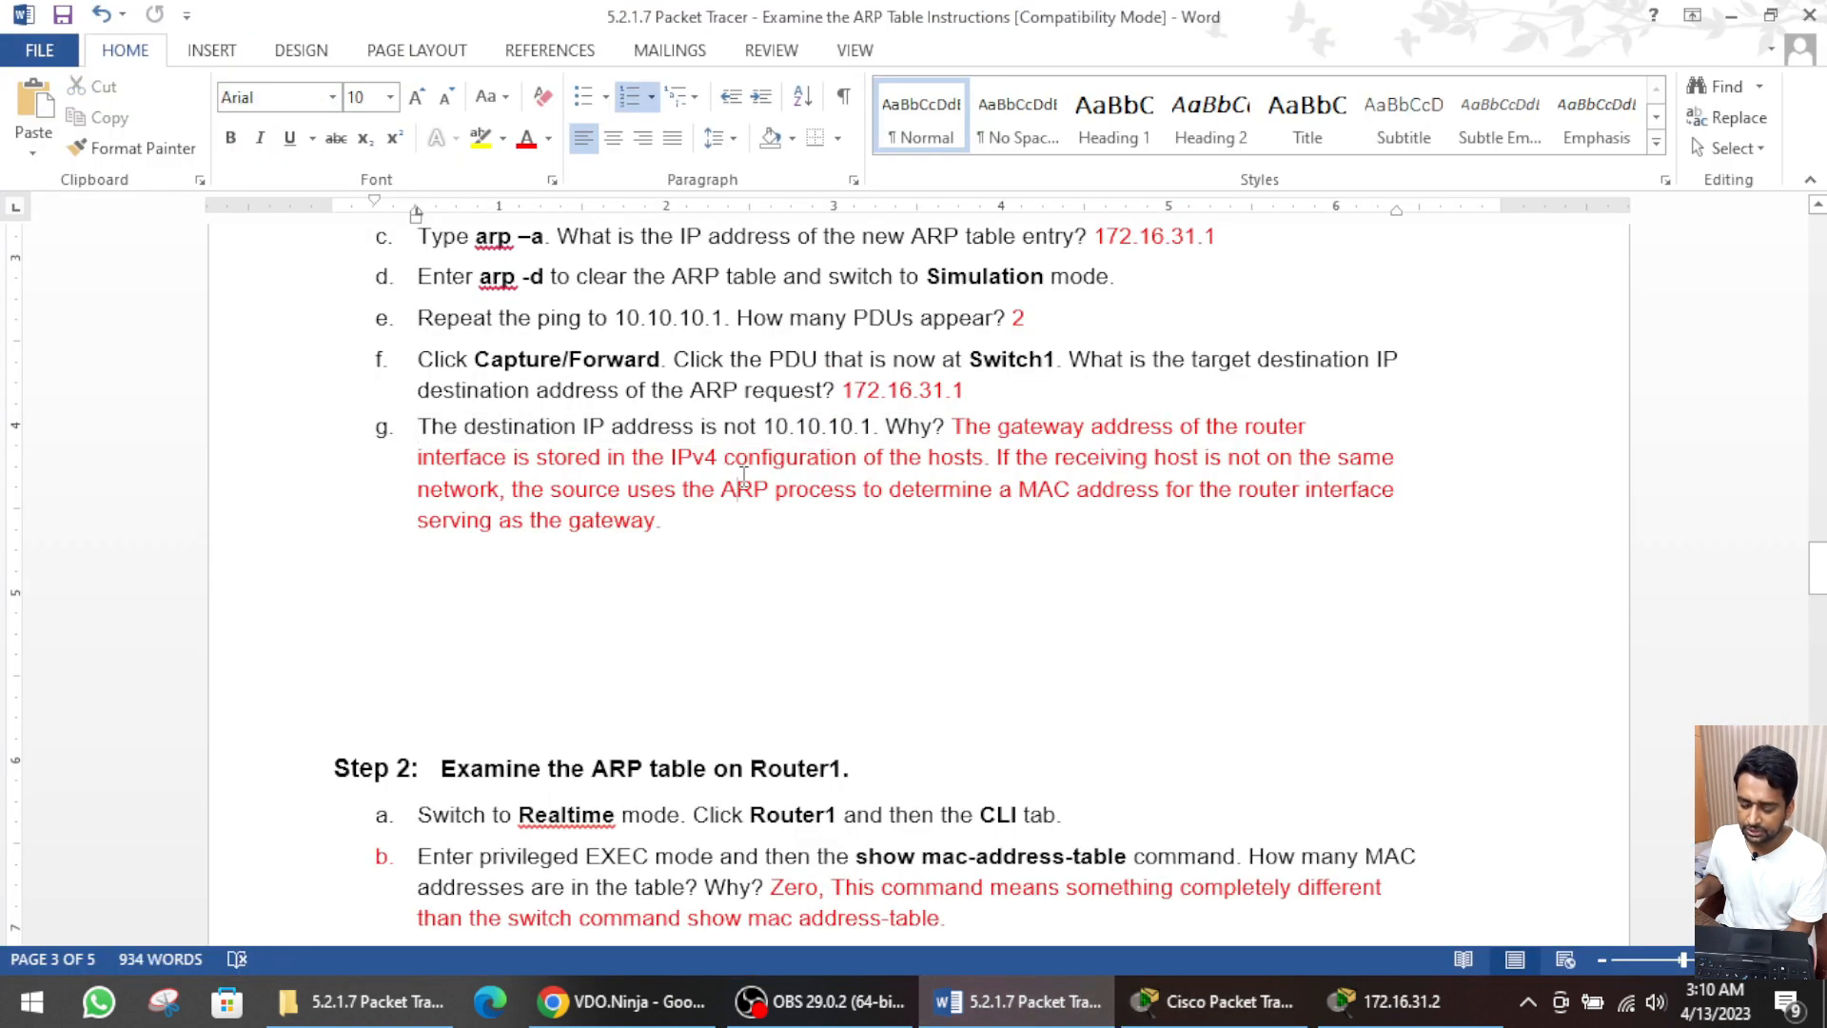
left_click(1163, 1007)
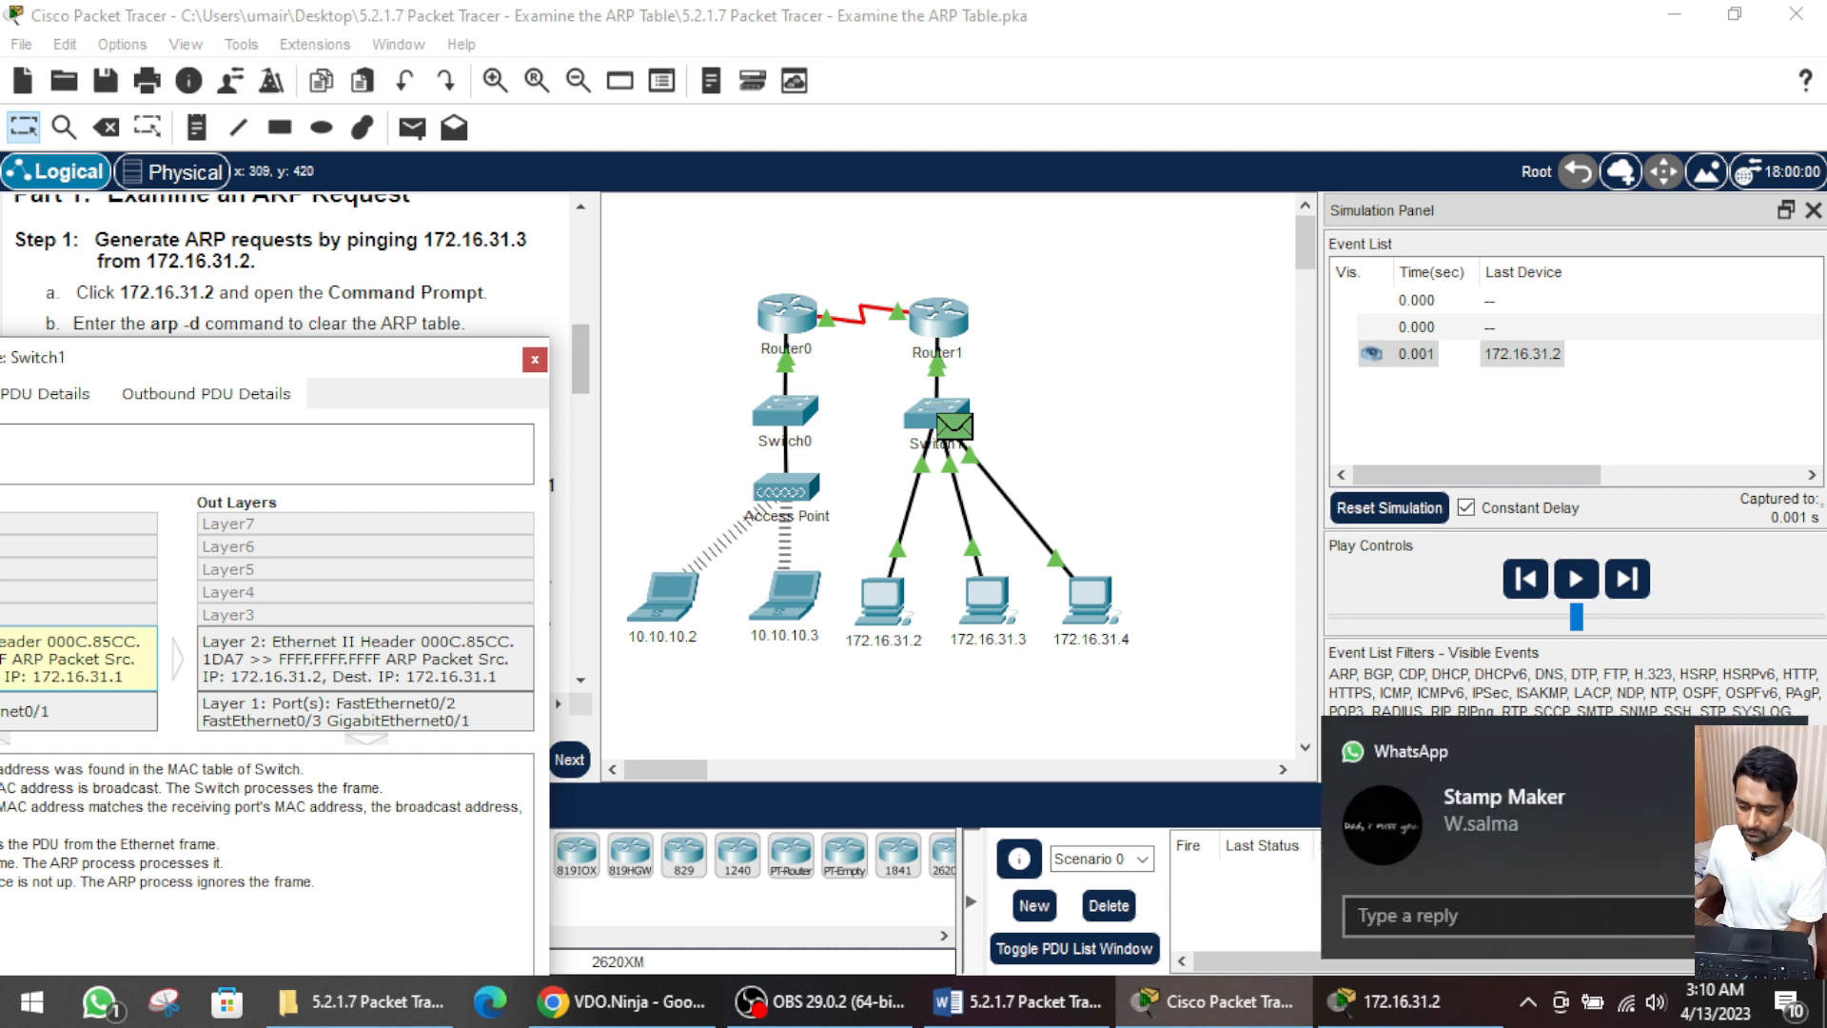
- Switch to the Word instructions and read Part 3 Step 2a on examining the ARP table on Router1
left_click(987, 1004)
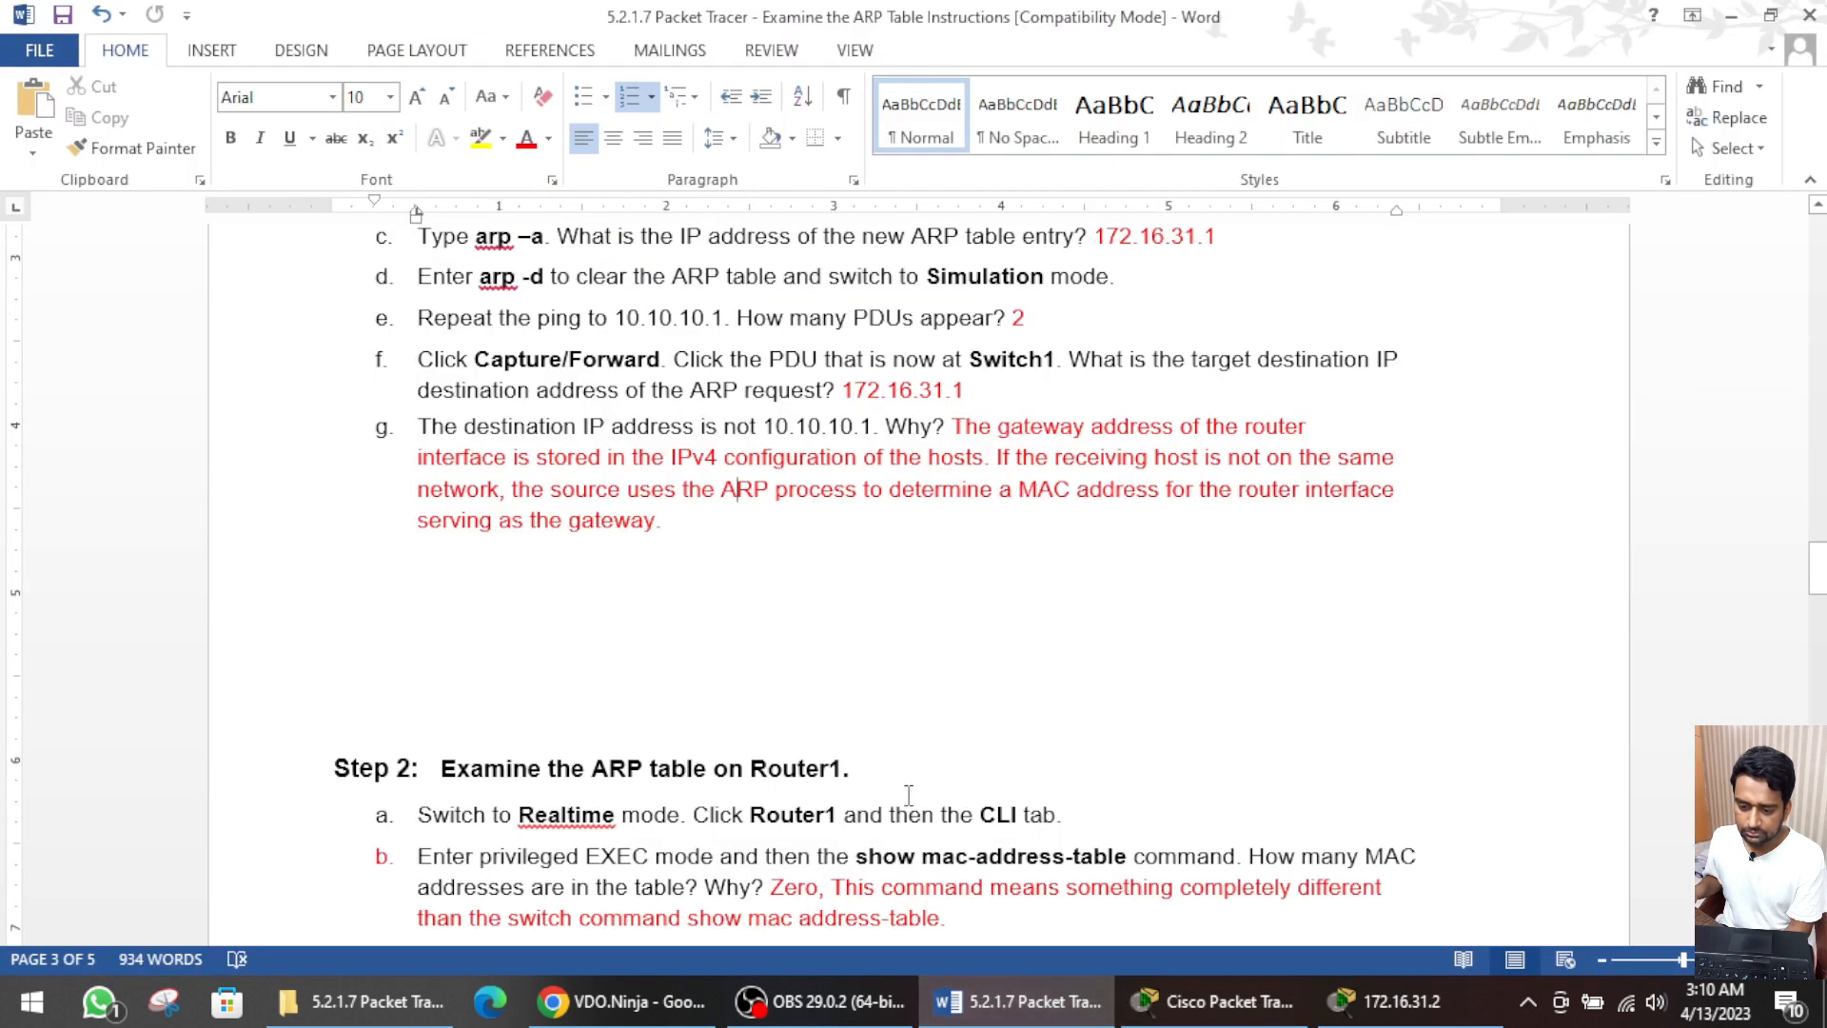
scroll(909, 795, "down", 5)
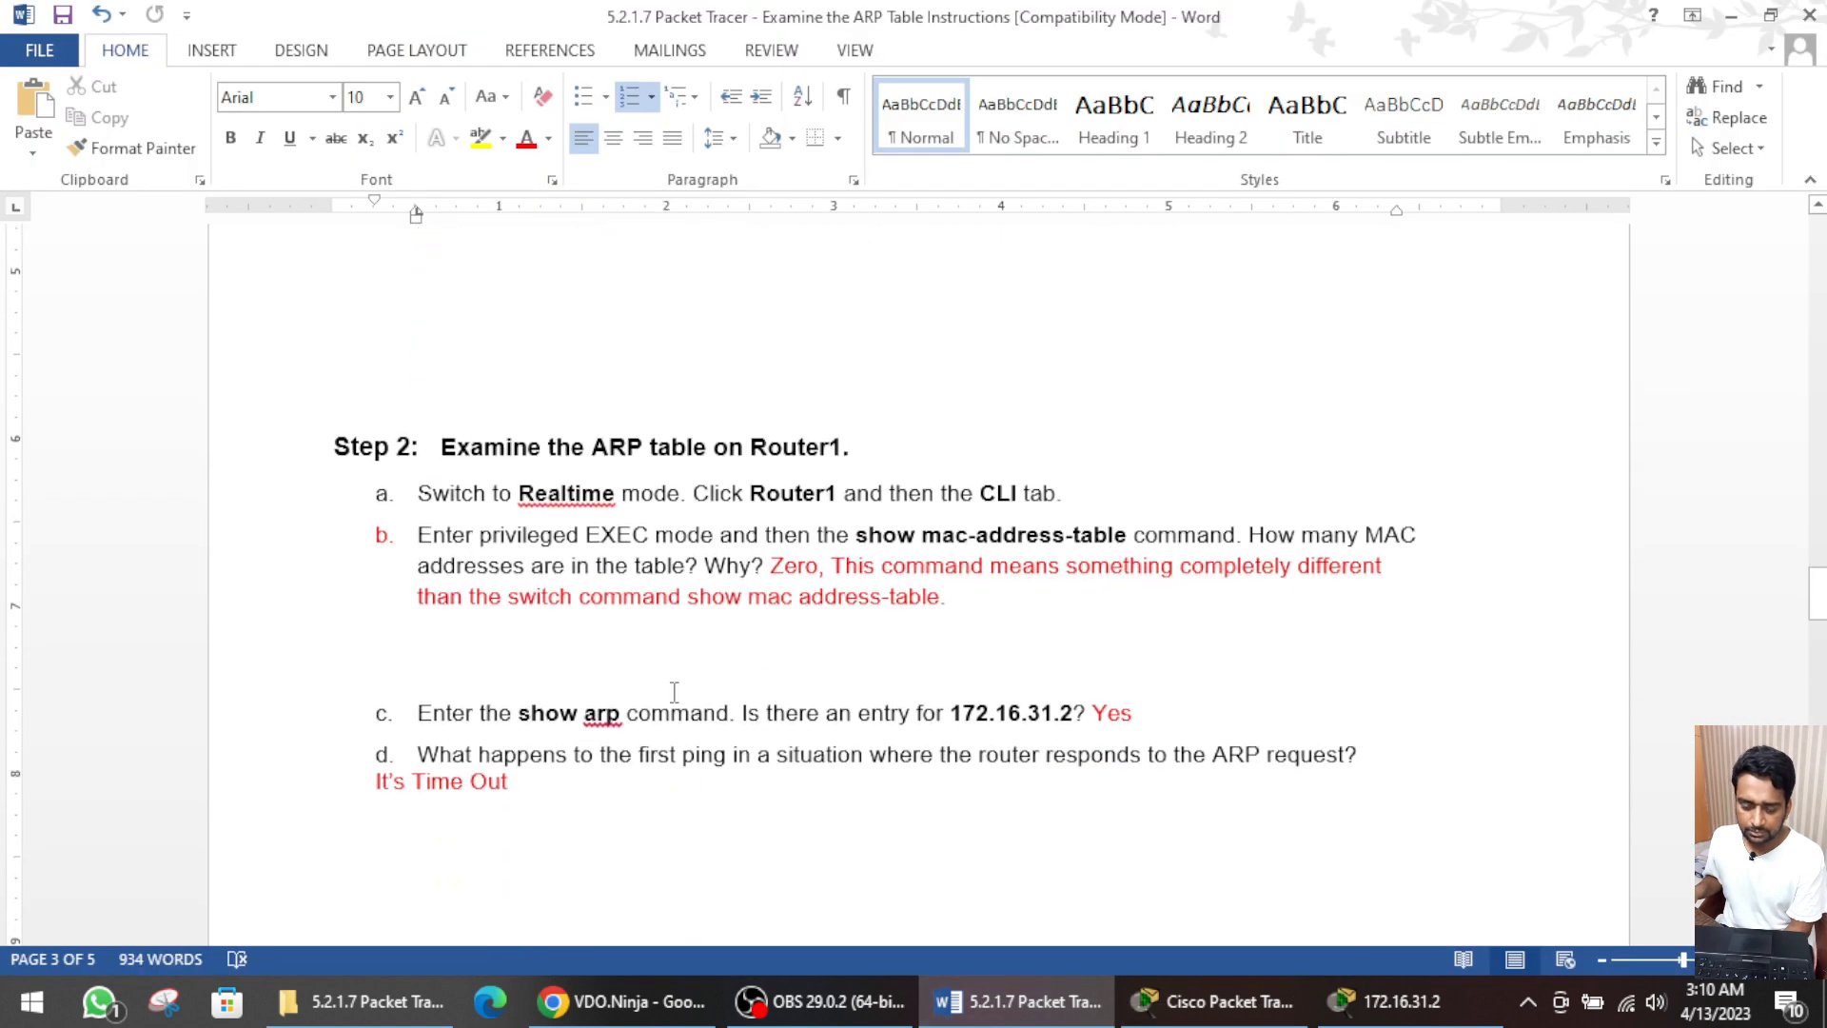
scroll(667, 662, "down", 1)
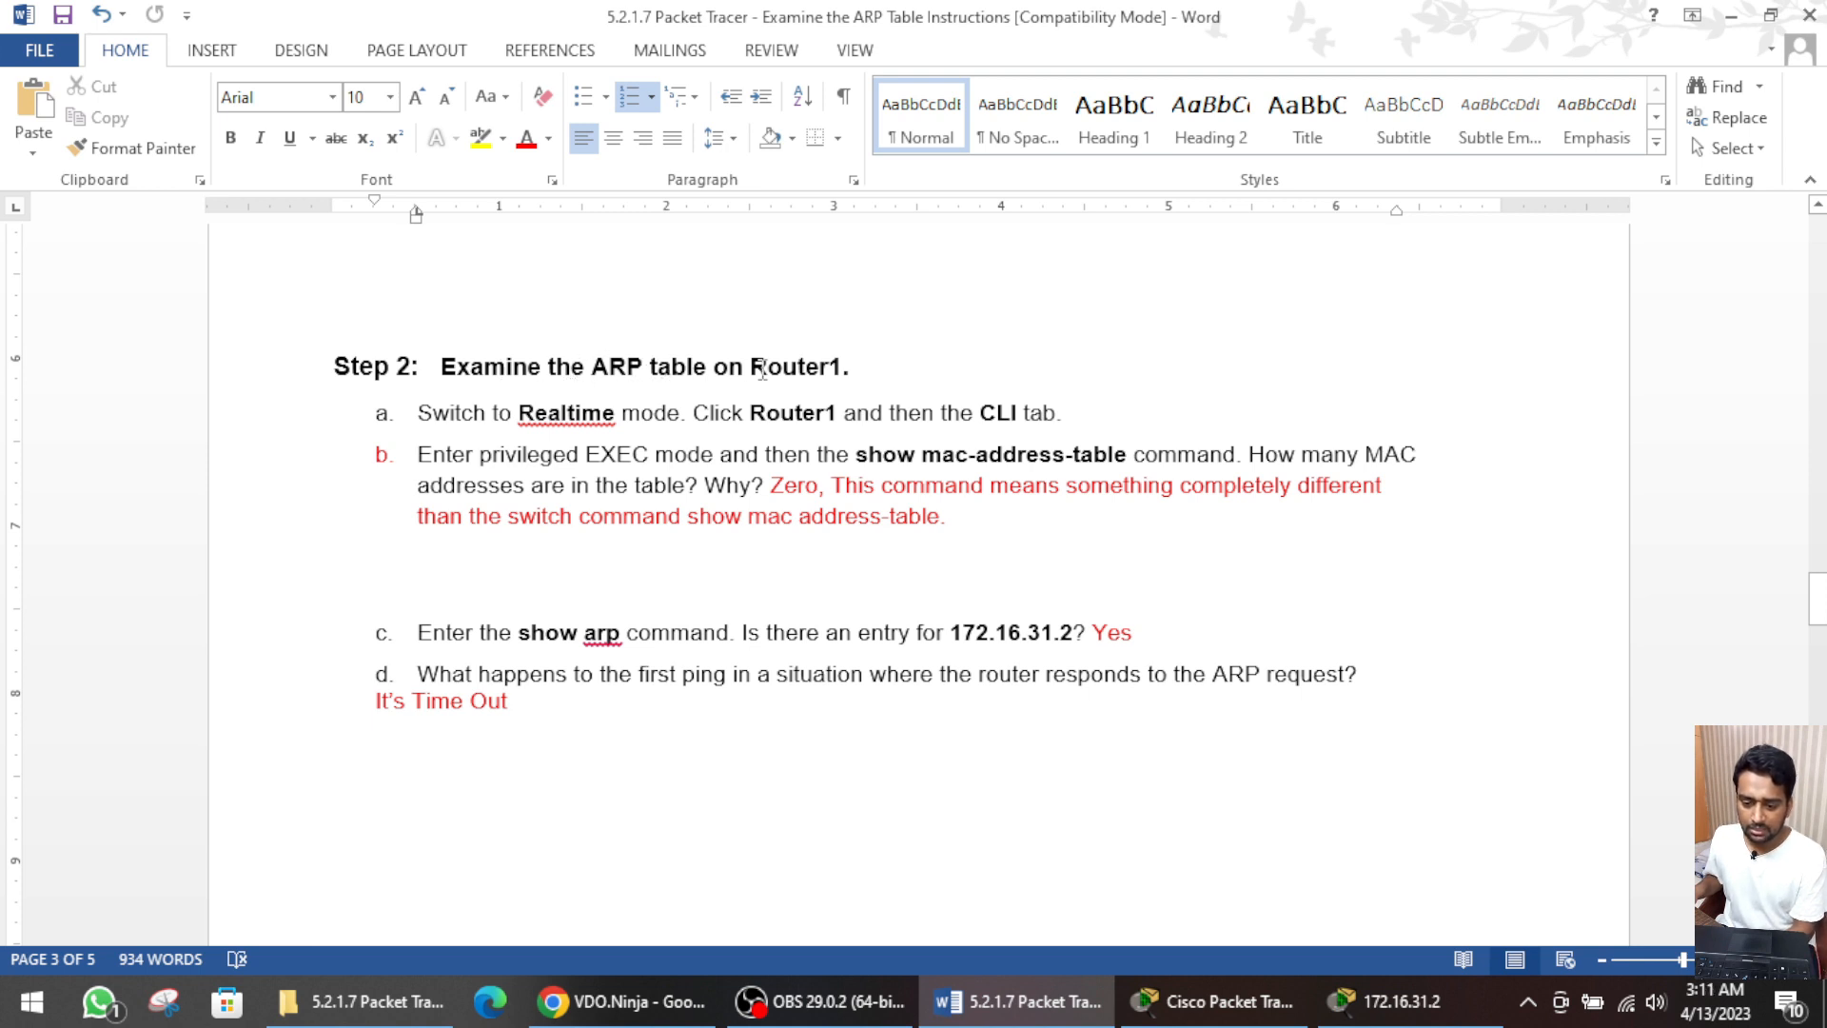
left_click_drag(847, 368, 440, 369)
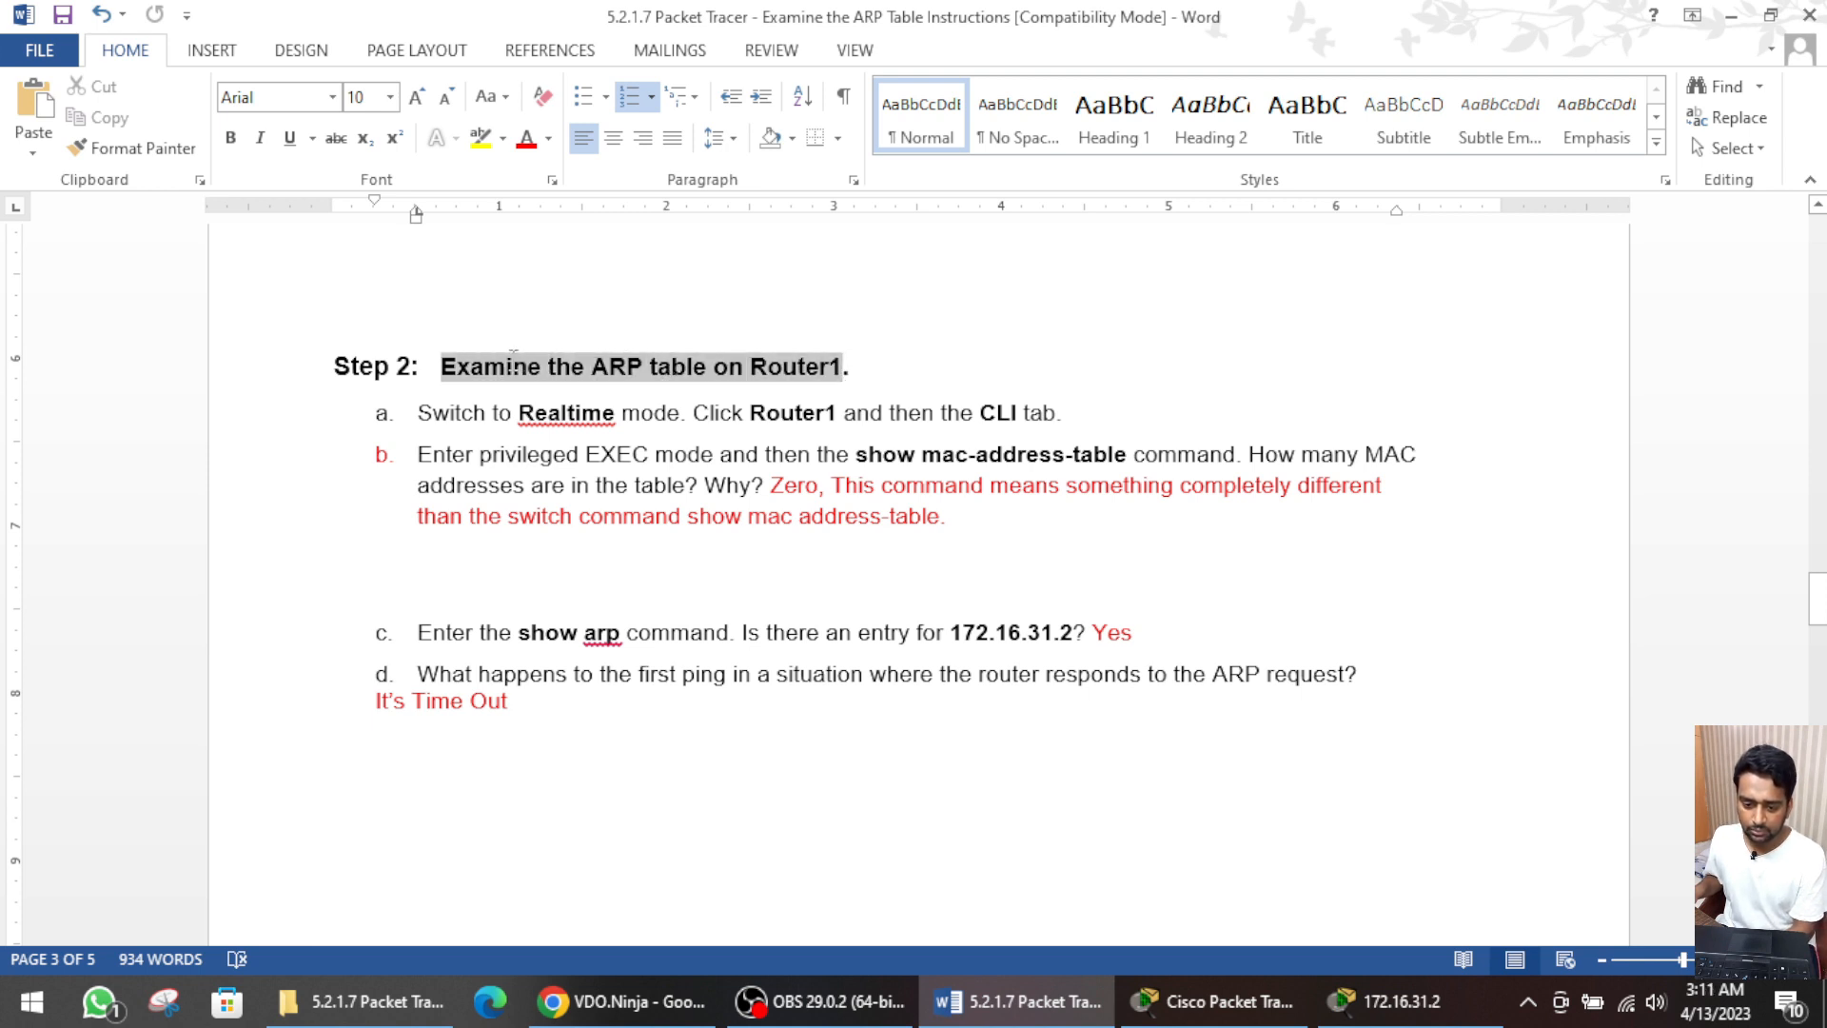
scroll(542, 467, "down", 1)
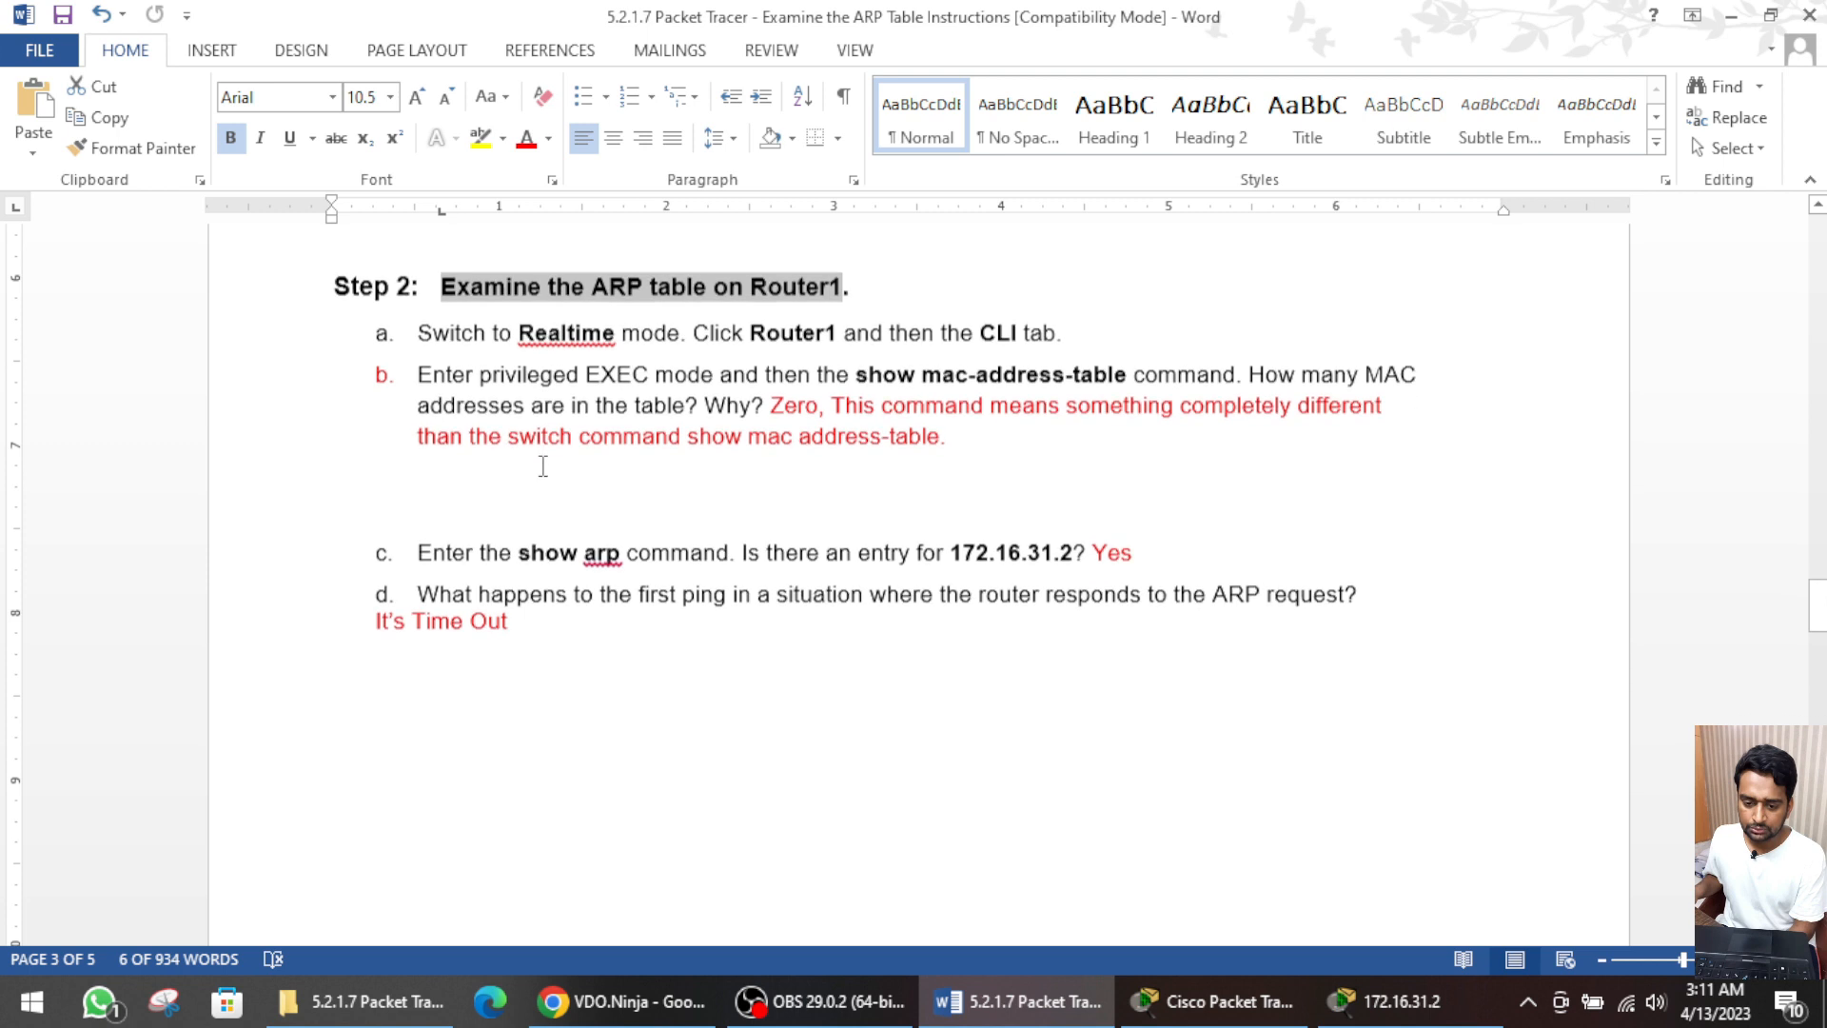
double_click(610, 332)
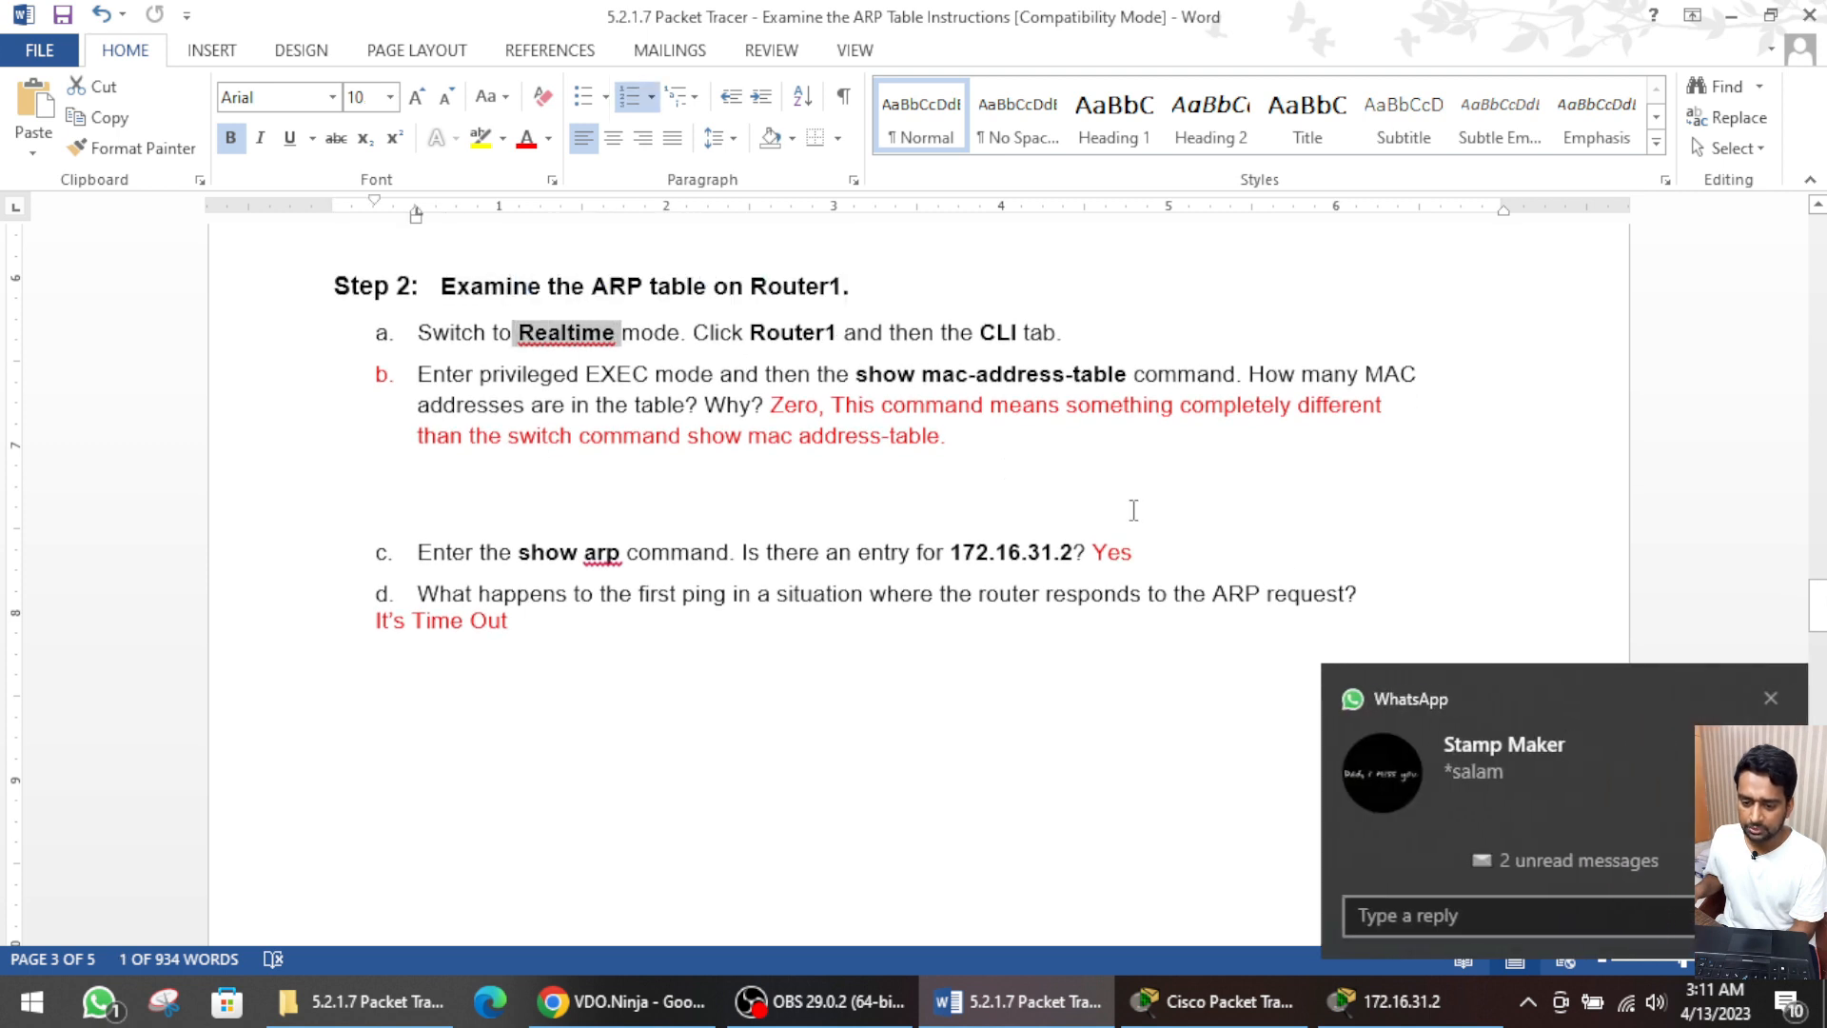
left_click(1772, 701)
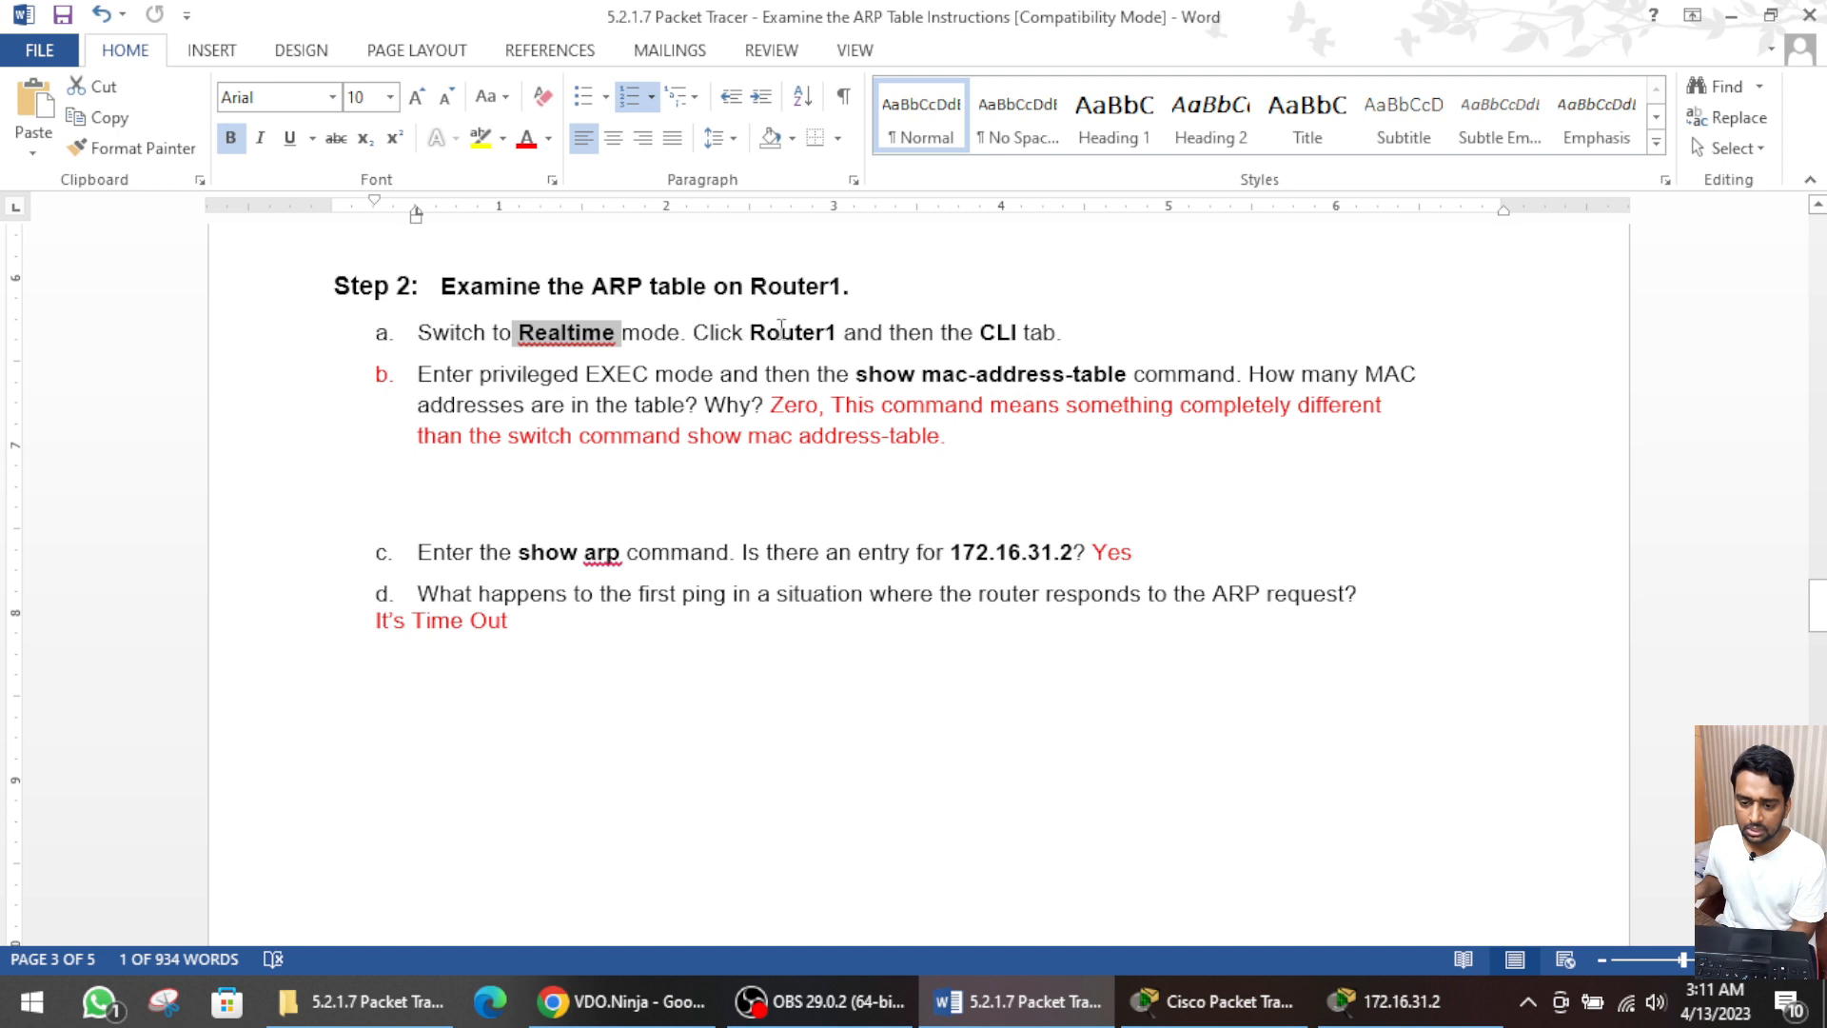
left_click_drag(835, 335, 750, 333)
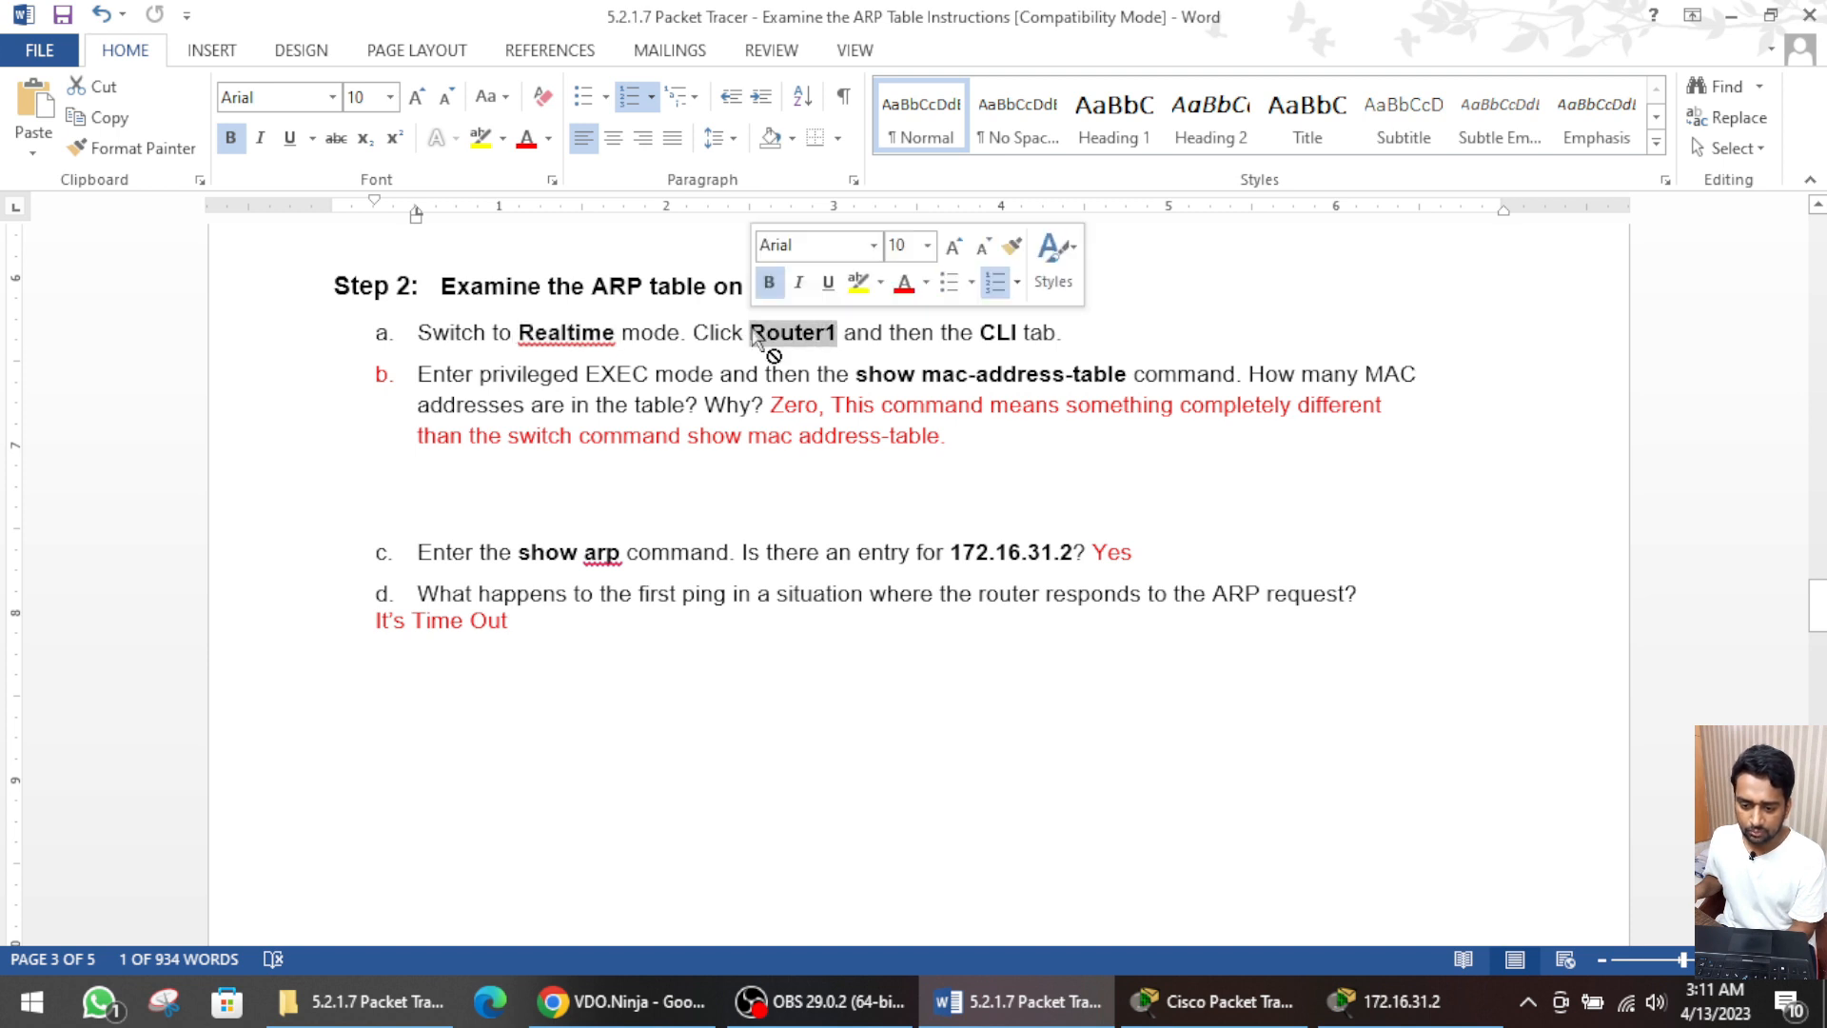
left_click_drag(1056, 333, 519, 334)
left_click(1291, 778)
- Close the 172.16.31.2 window, switch Packet Tracer to Realtime mode and open Router1
left_click(1399, 1001)
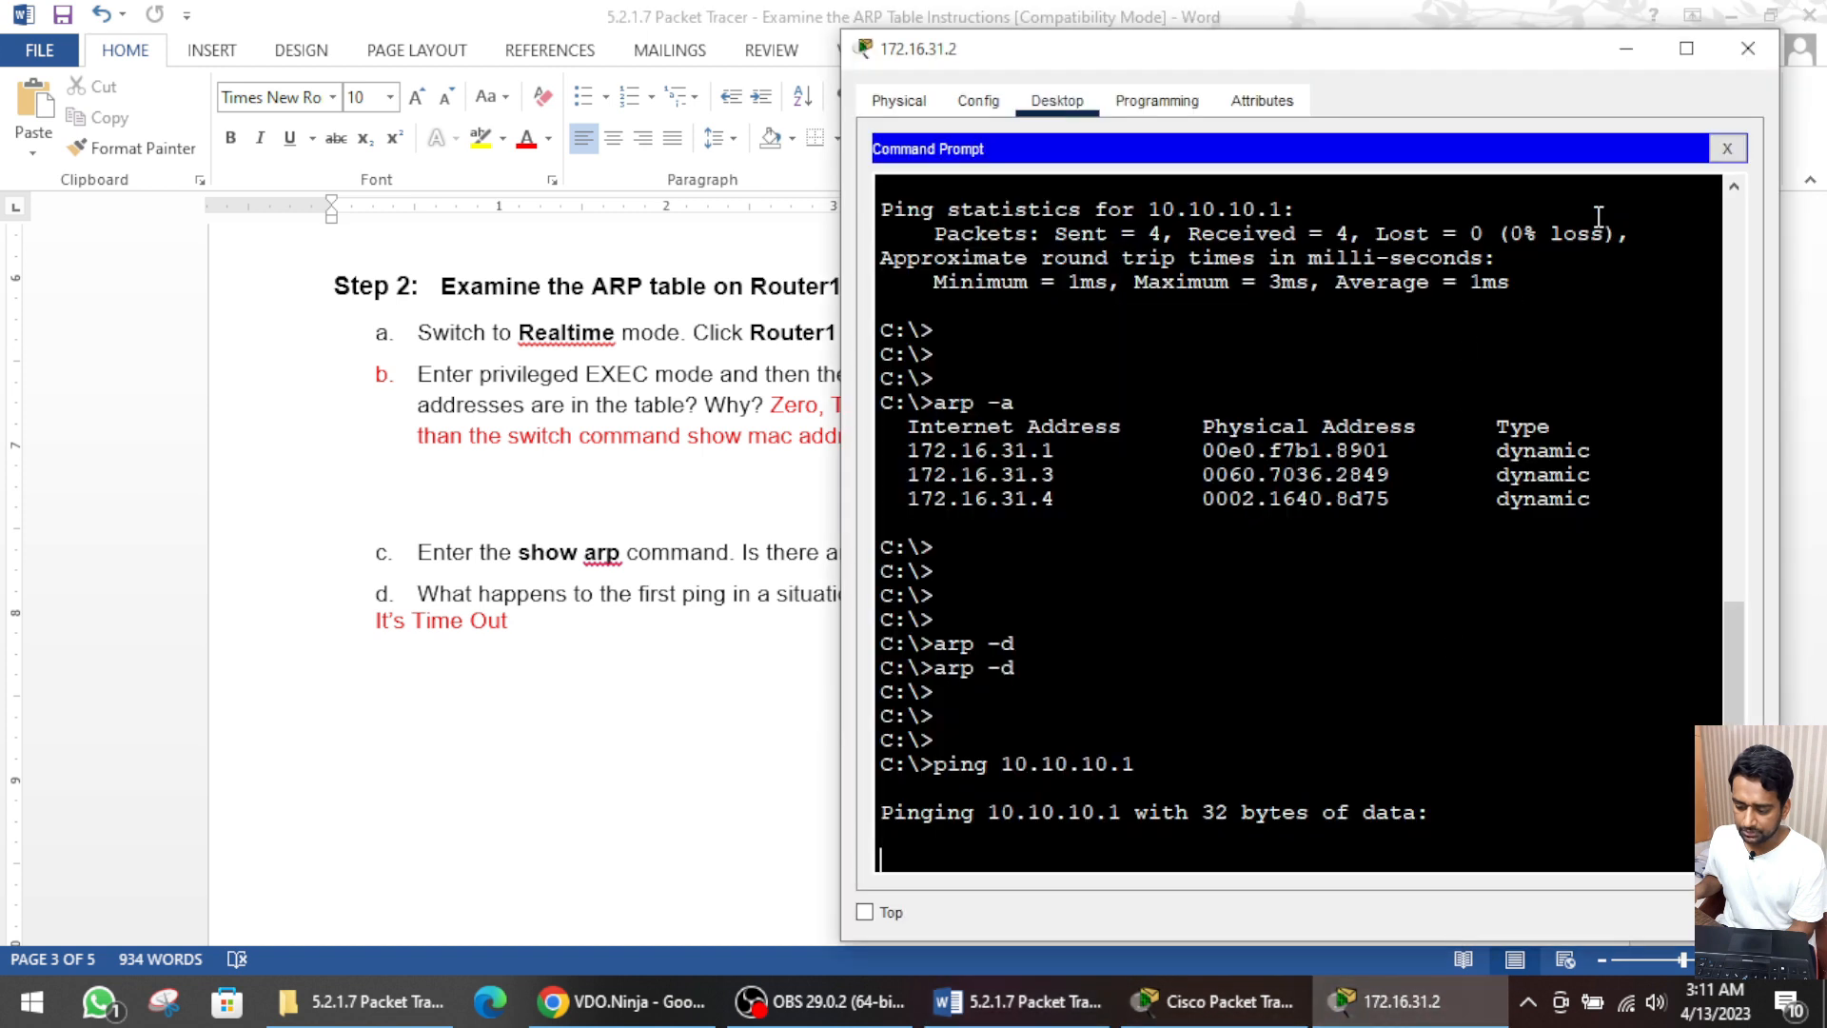
left_click(1749, 49)
left_click(1228, 1001)
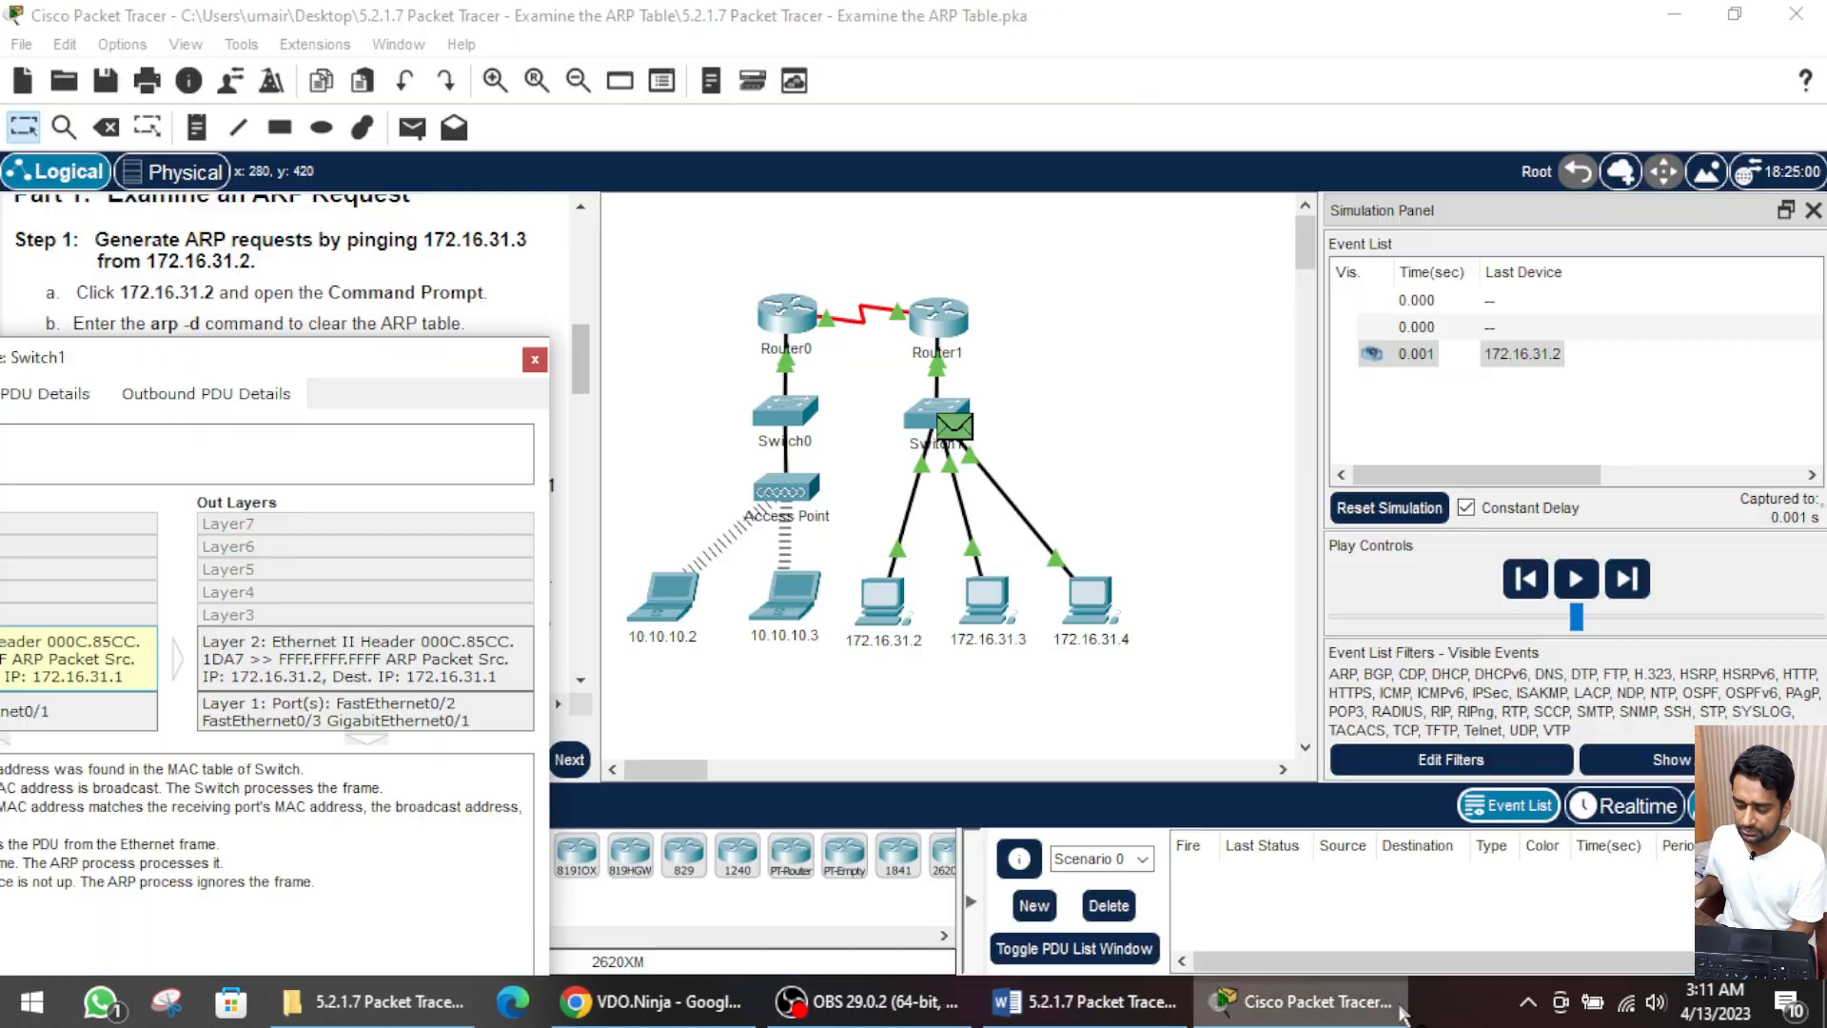
left_click(1637, 814)
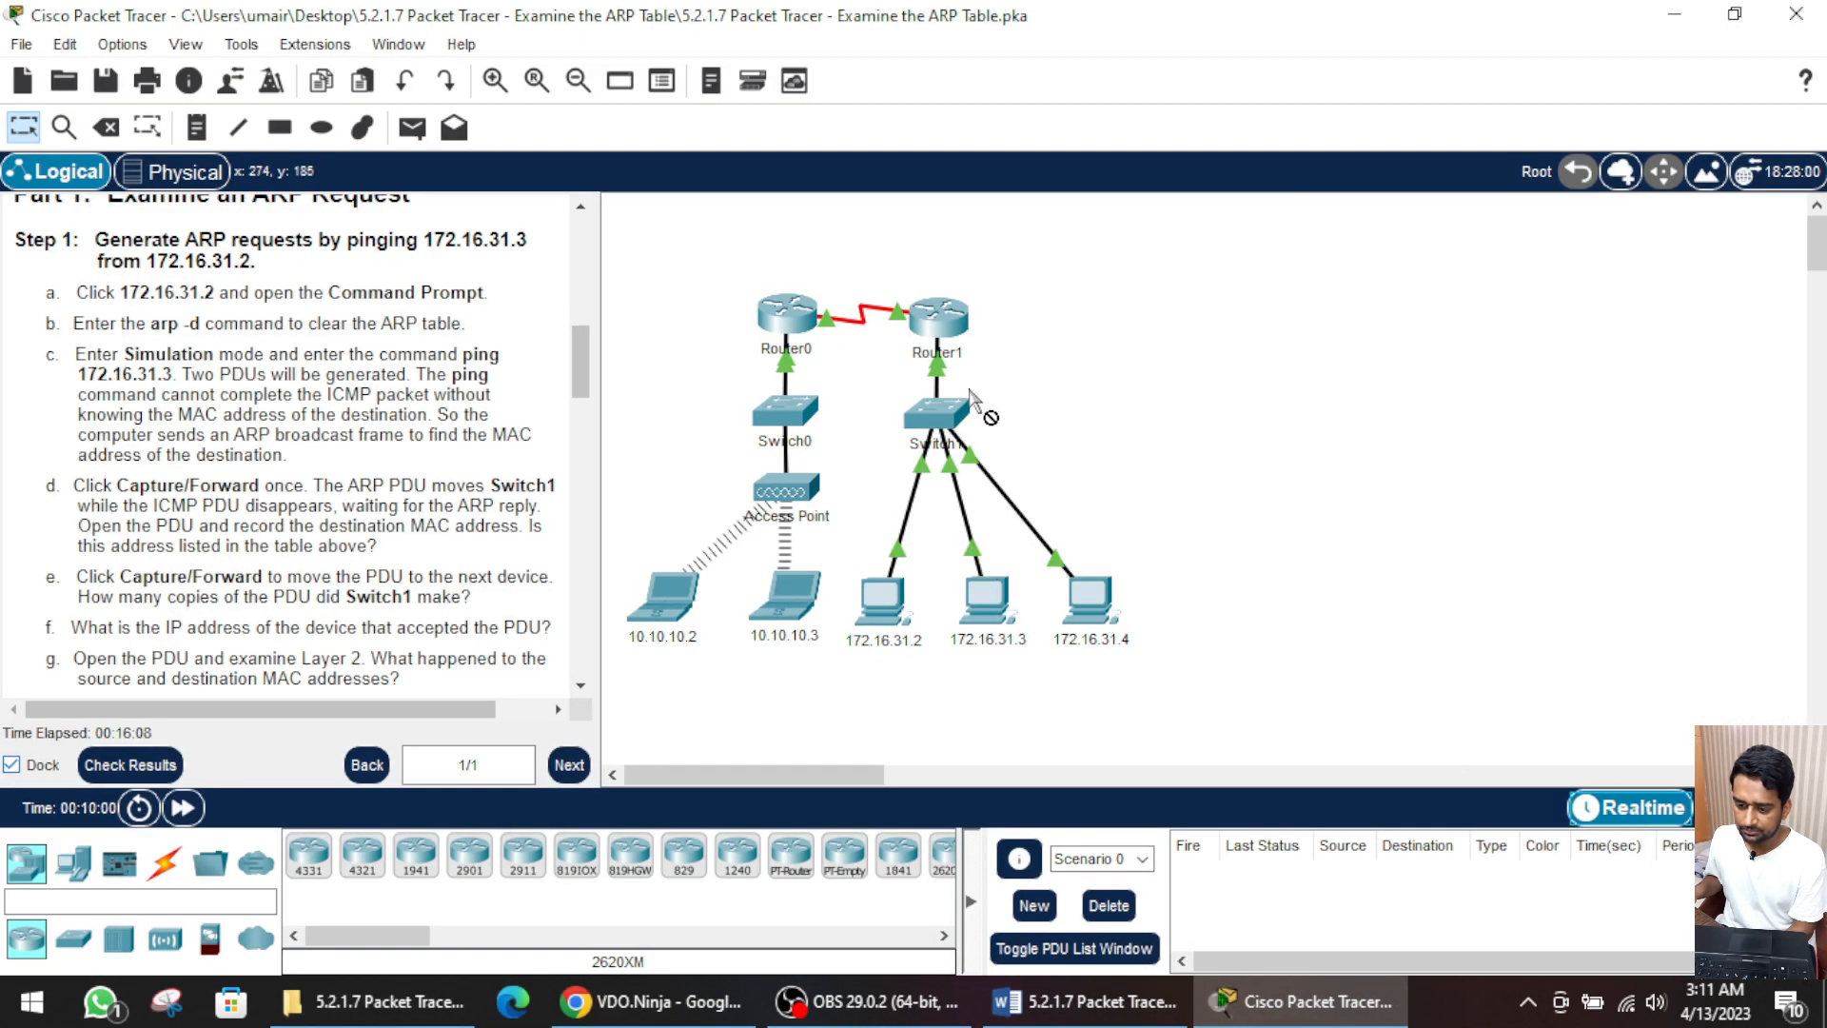
left_click(944, 322)
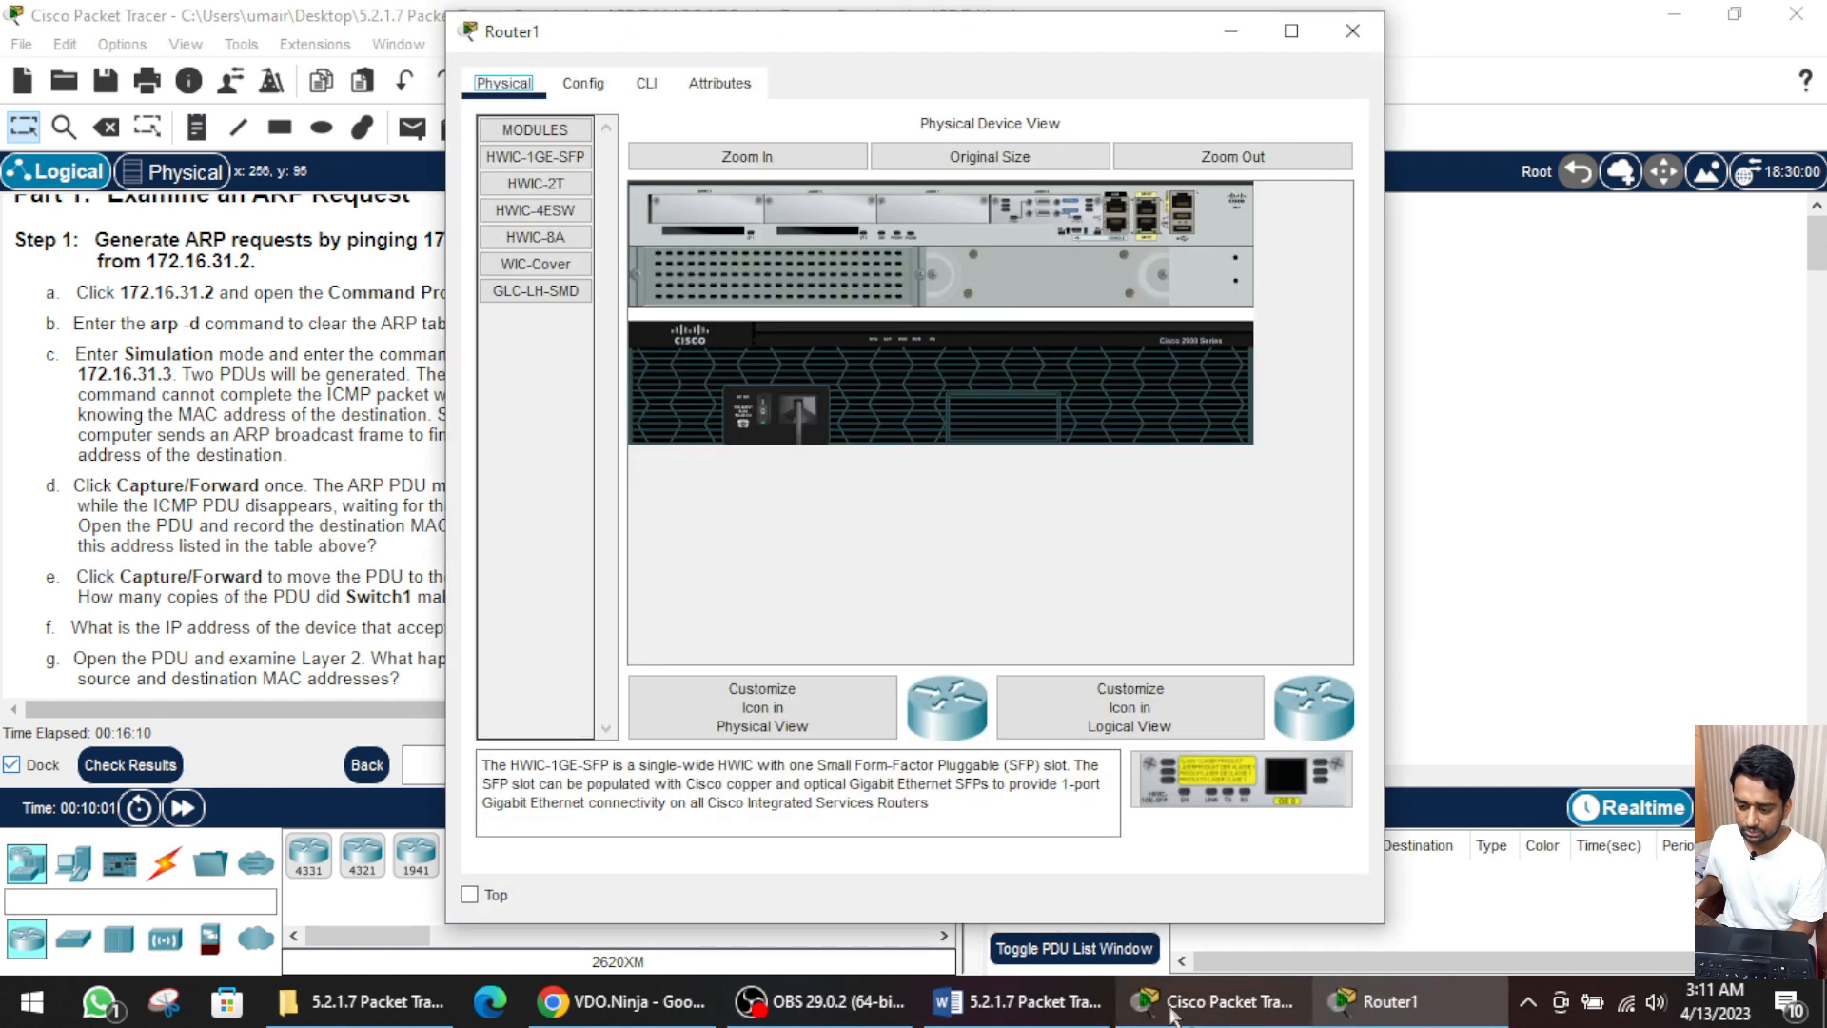
- Return to the Word instructions and read Steps 2a and 2b for the router interface and command to use
left_click(1182, 1002)
left_click(1062, 1002)
left_click(855, 461)
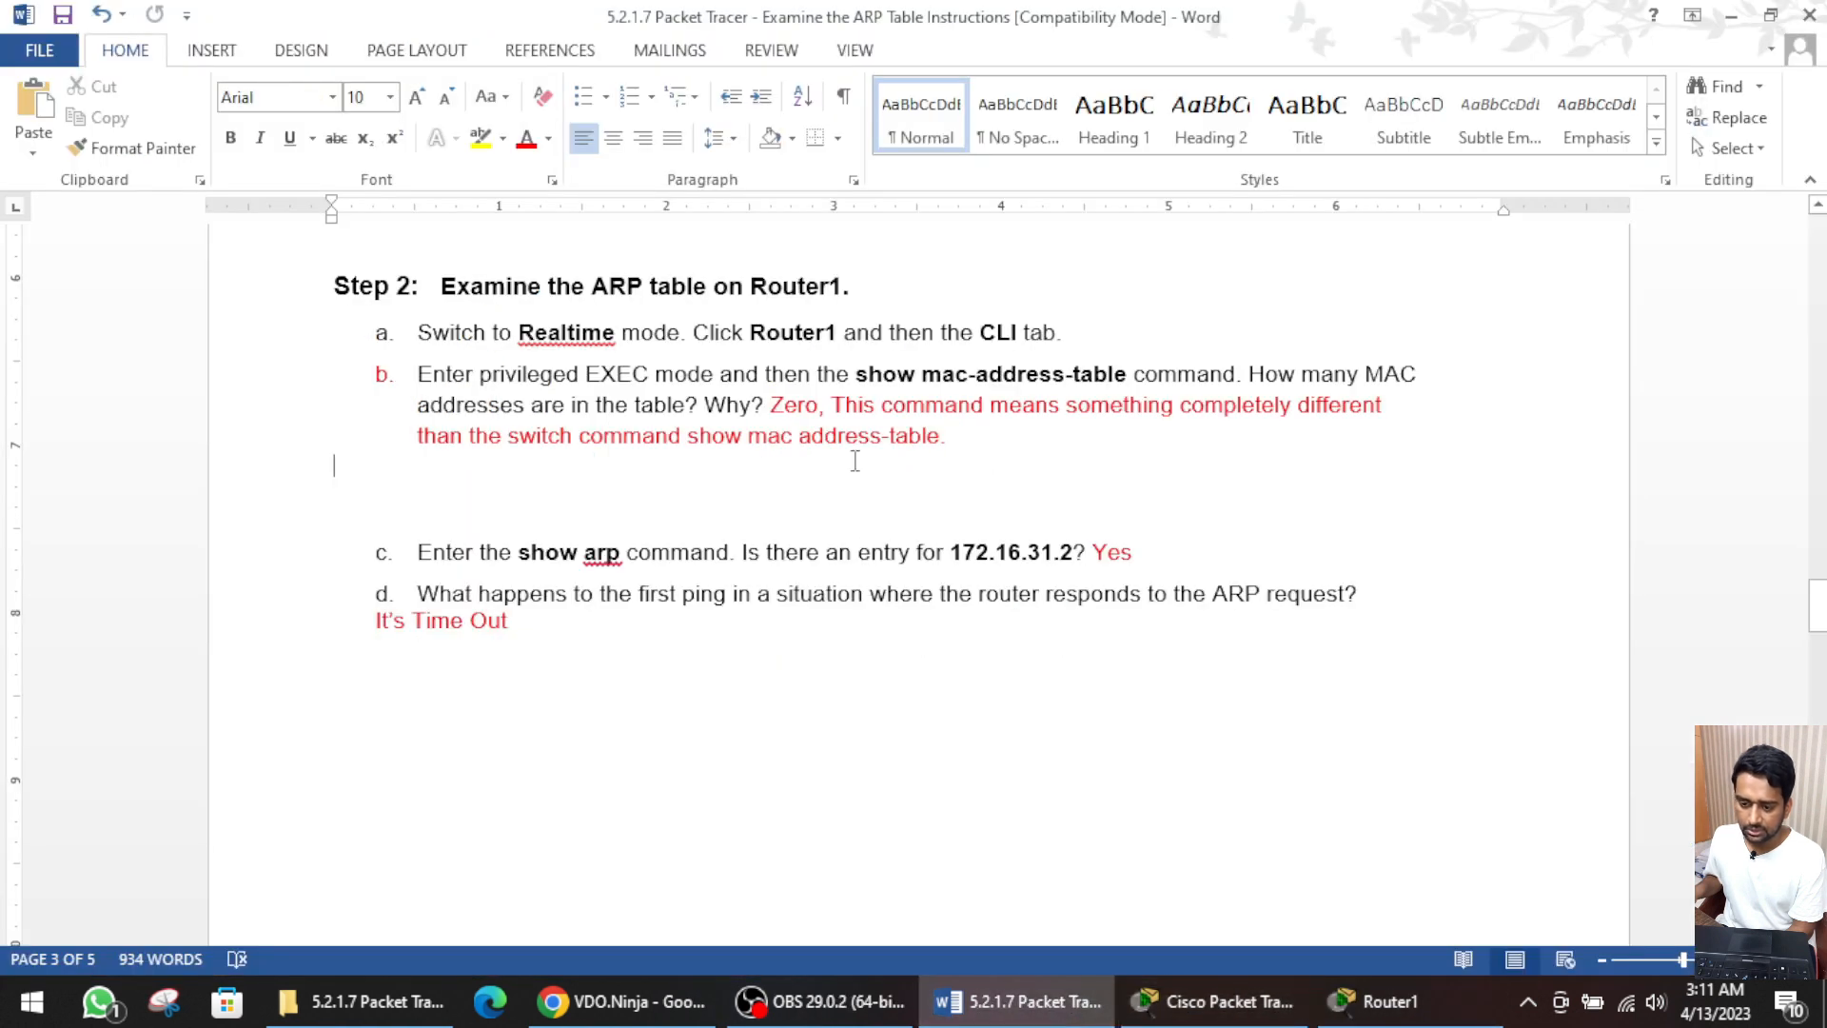
scroll(854, 459, "down", 1)
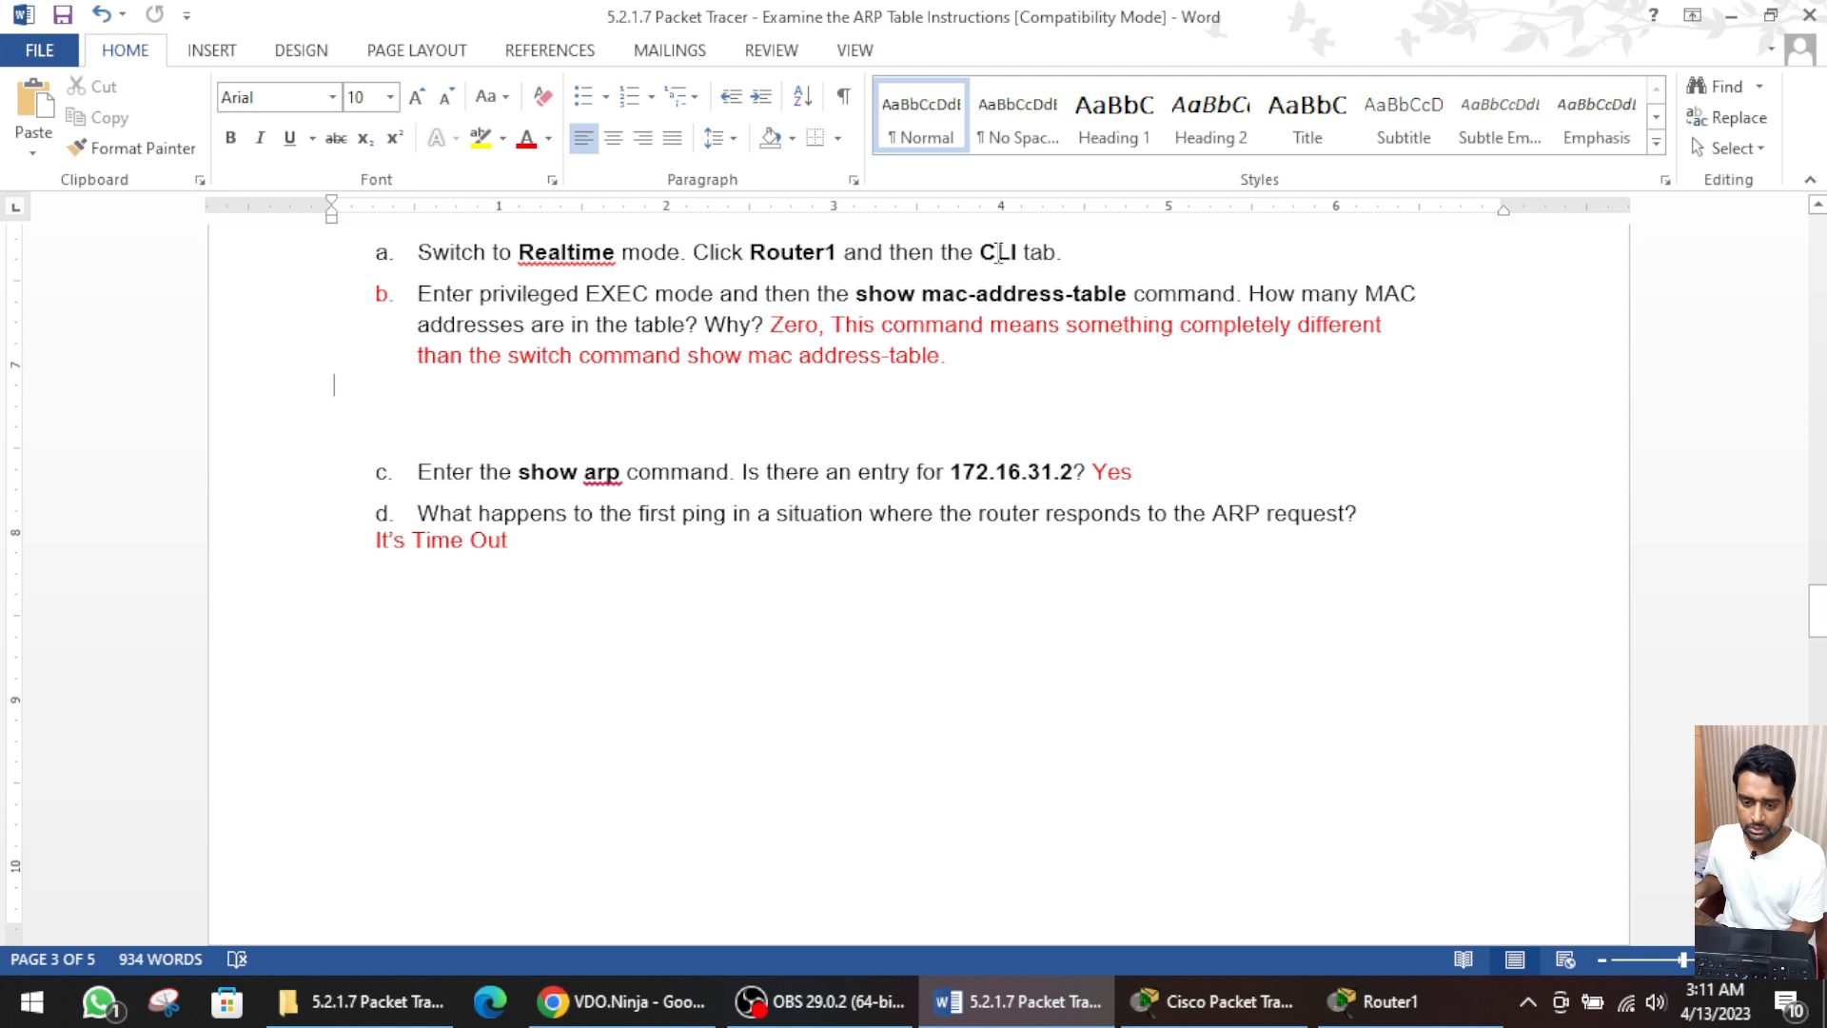
left_click_drag(1056, 255, 979, 253)
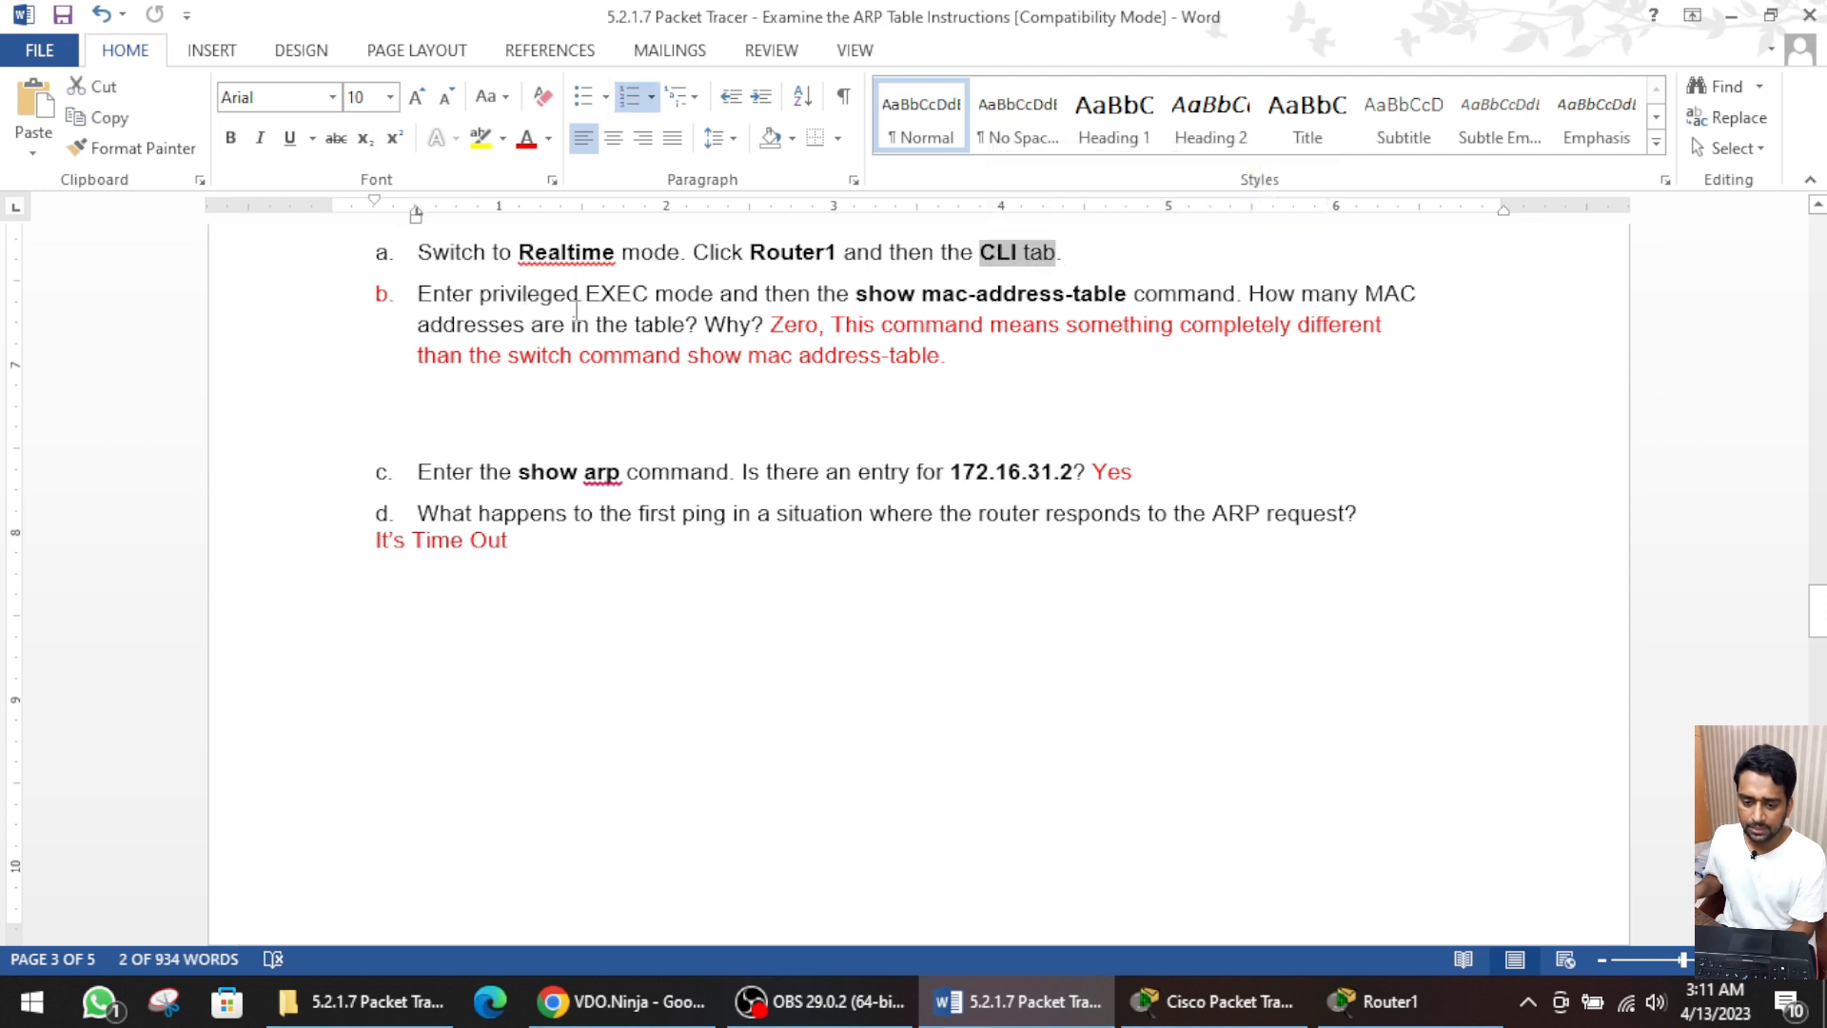
left_click_drag(866, 285, 1131, 295)
- Bring up the Router1 window, open its command line interface and enter privileged EXEC mode with enable
left_click(1357, 1001)
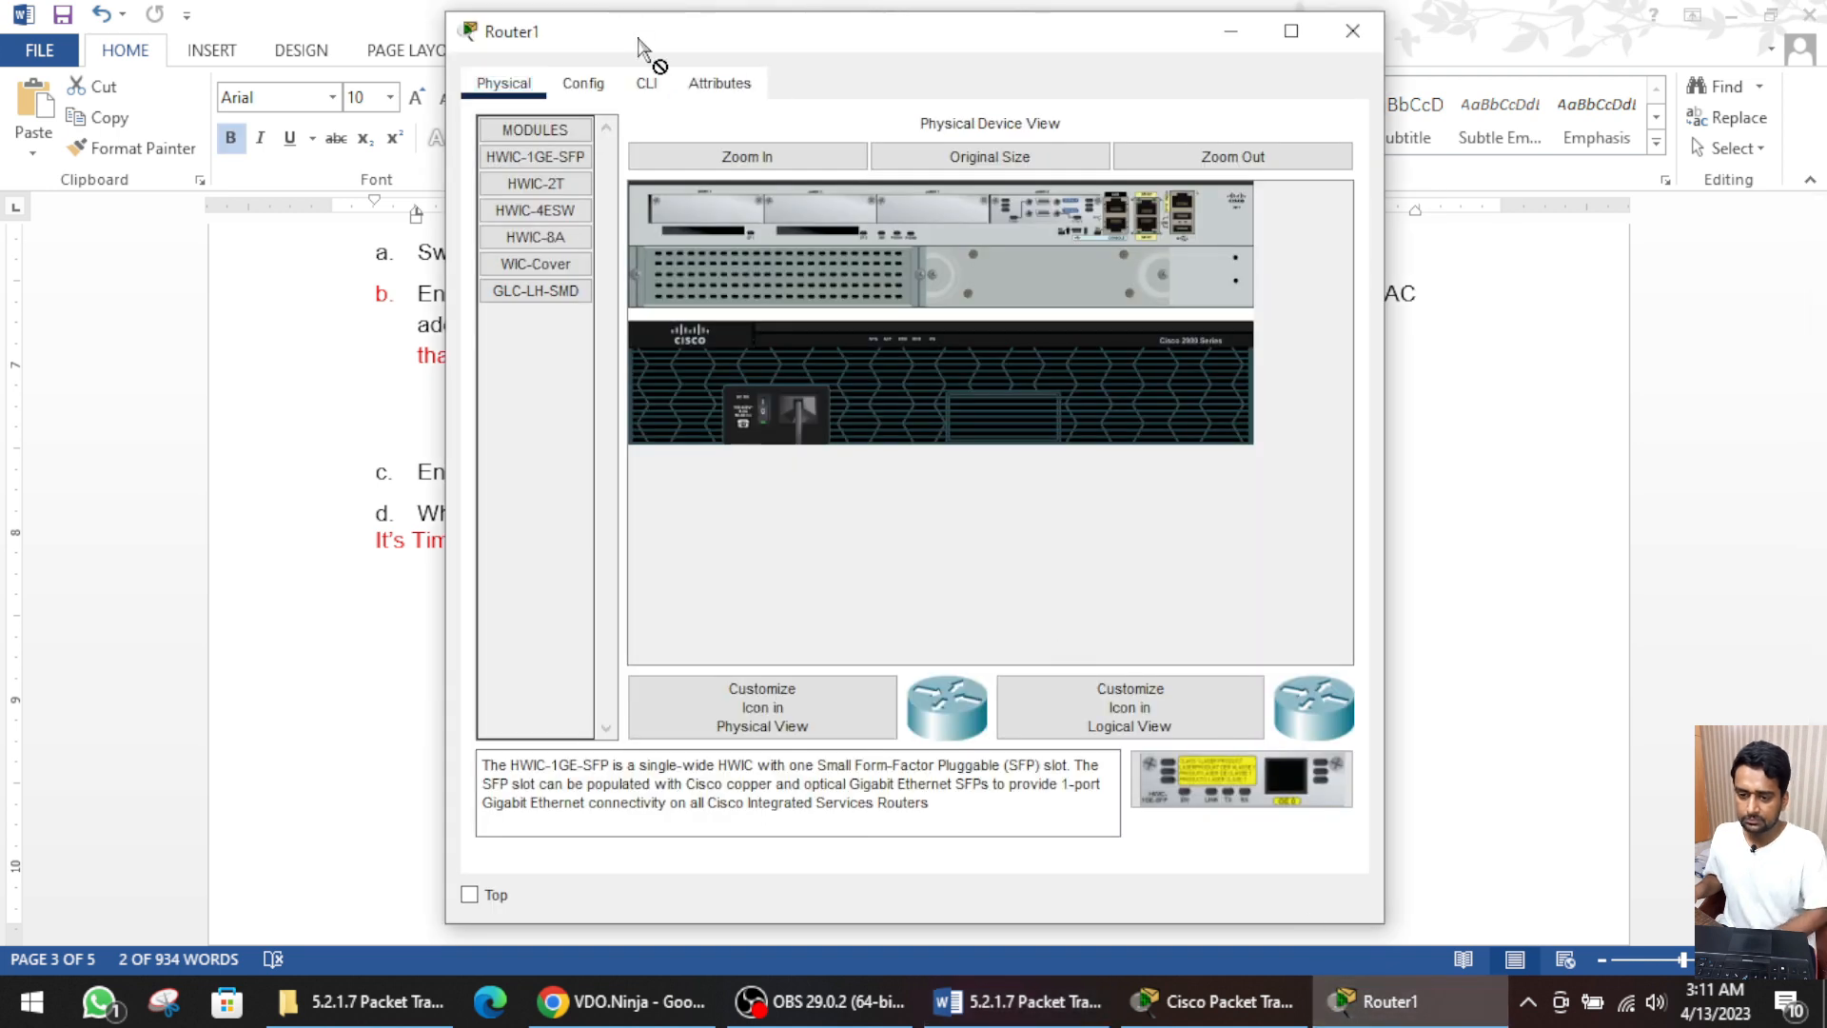
left_click_drag(640, 40, 944, 79)
left_click(948, 122)
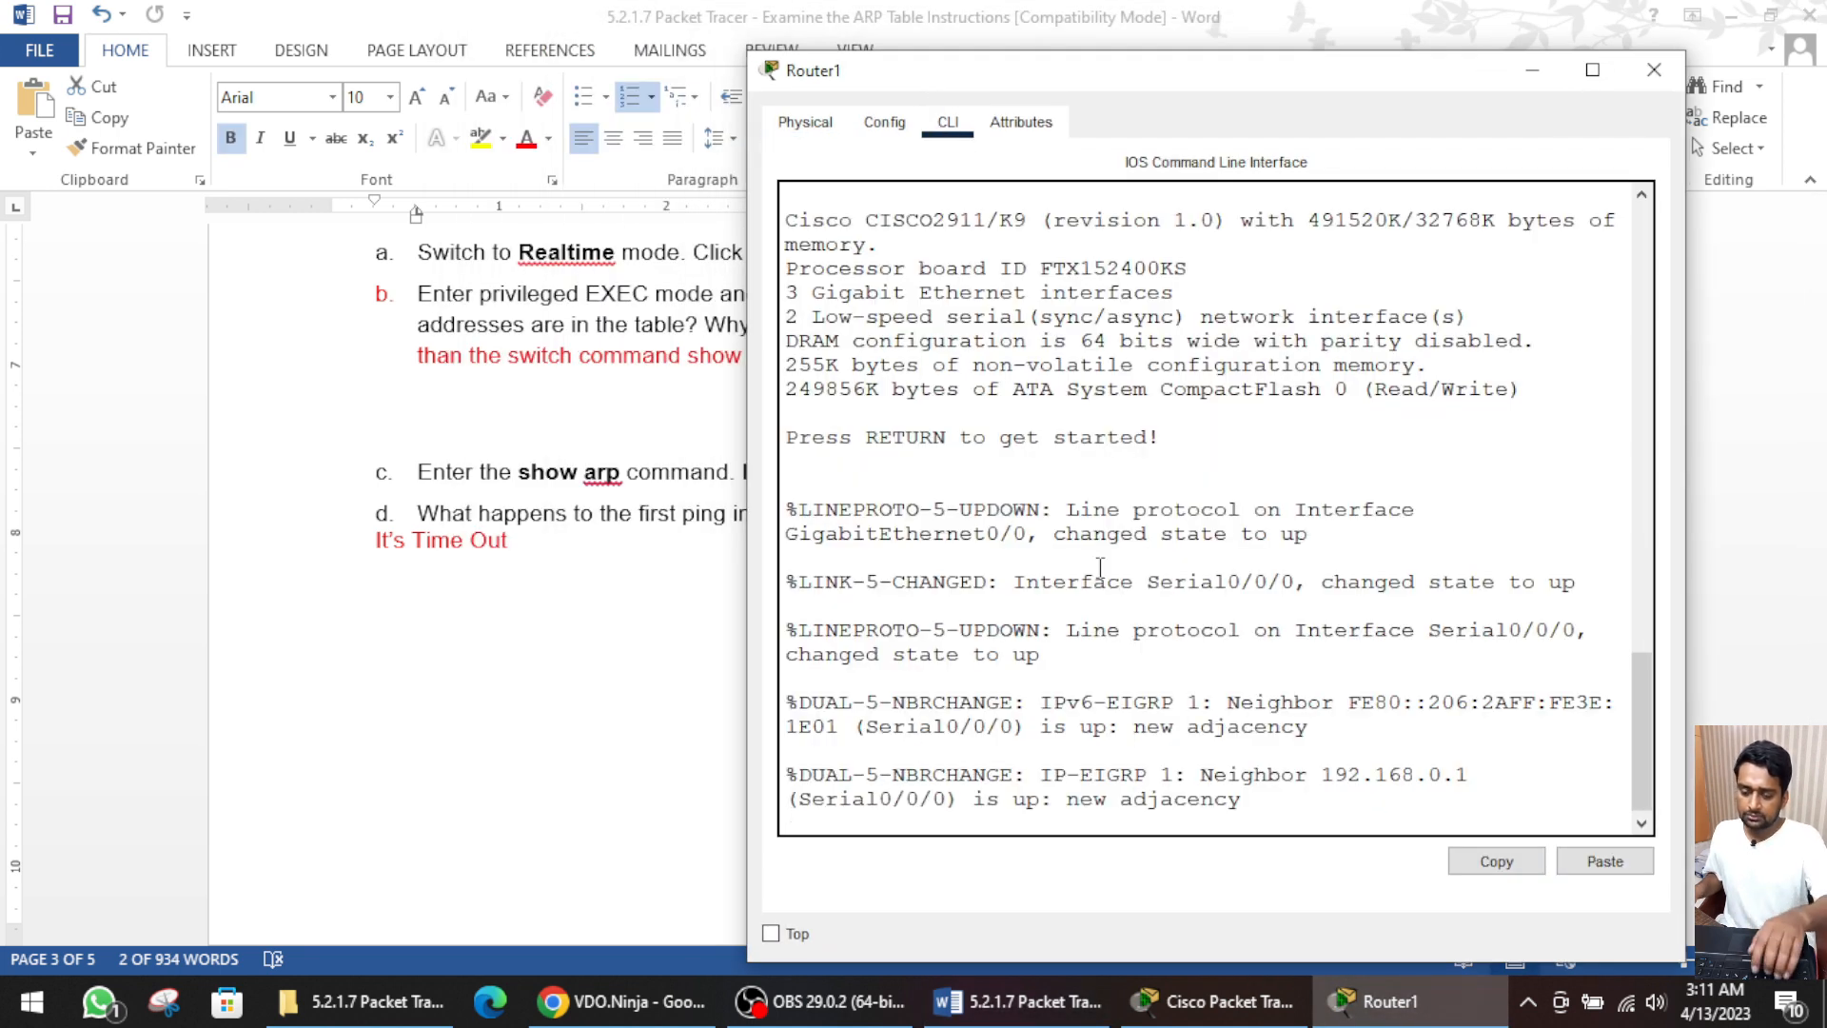
key("Return")
key("Return")
key("Return")
type("enable")
key("Return")
- Run show mac-address-table on Router1 and examine the output for MAC address entries
type("show mac-add")
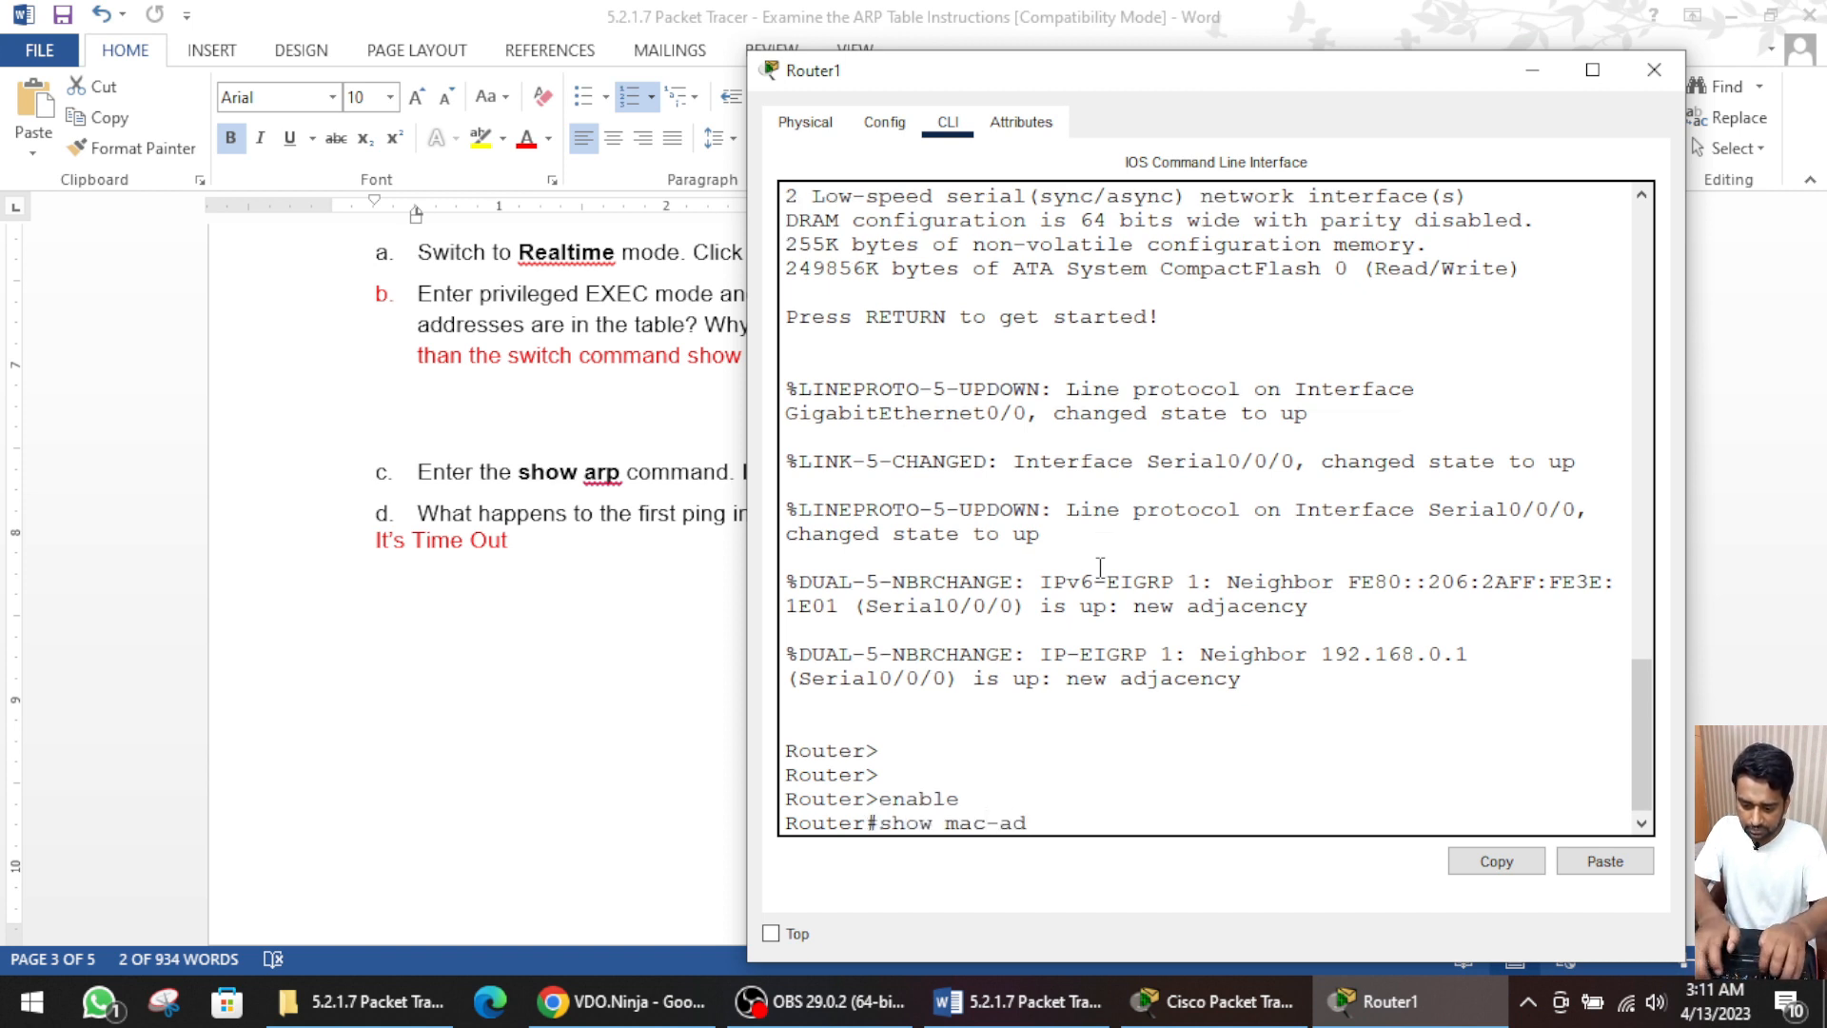
key("Tab")
key("Return")
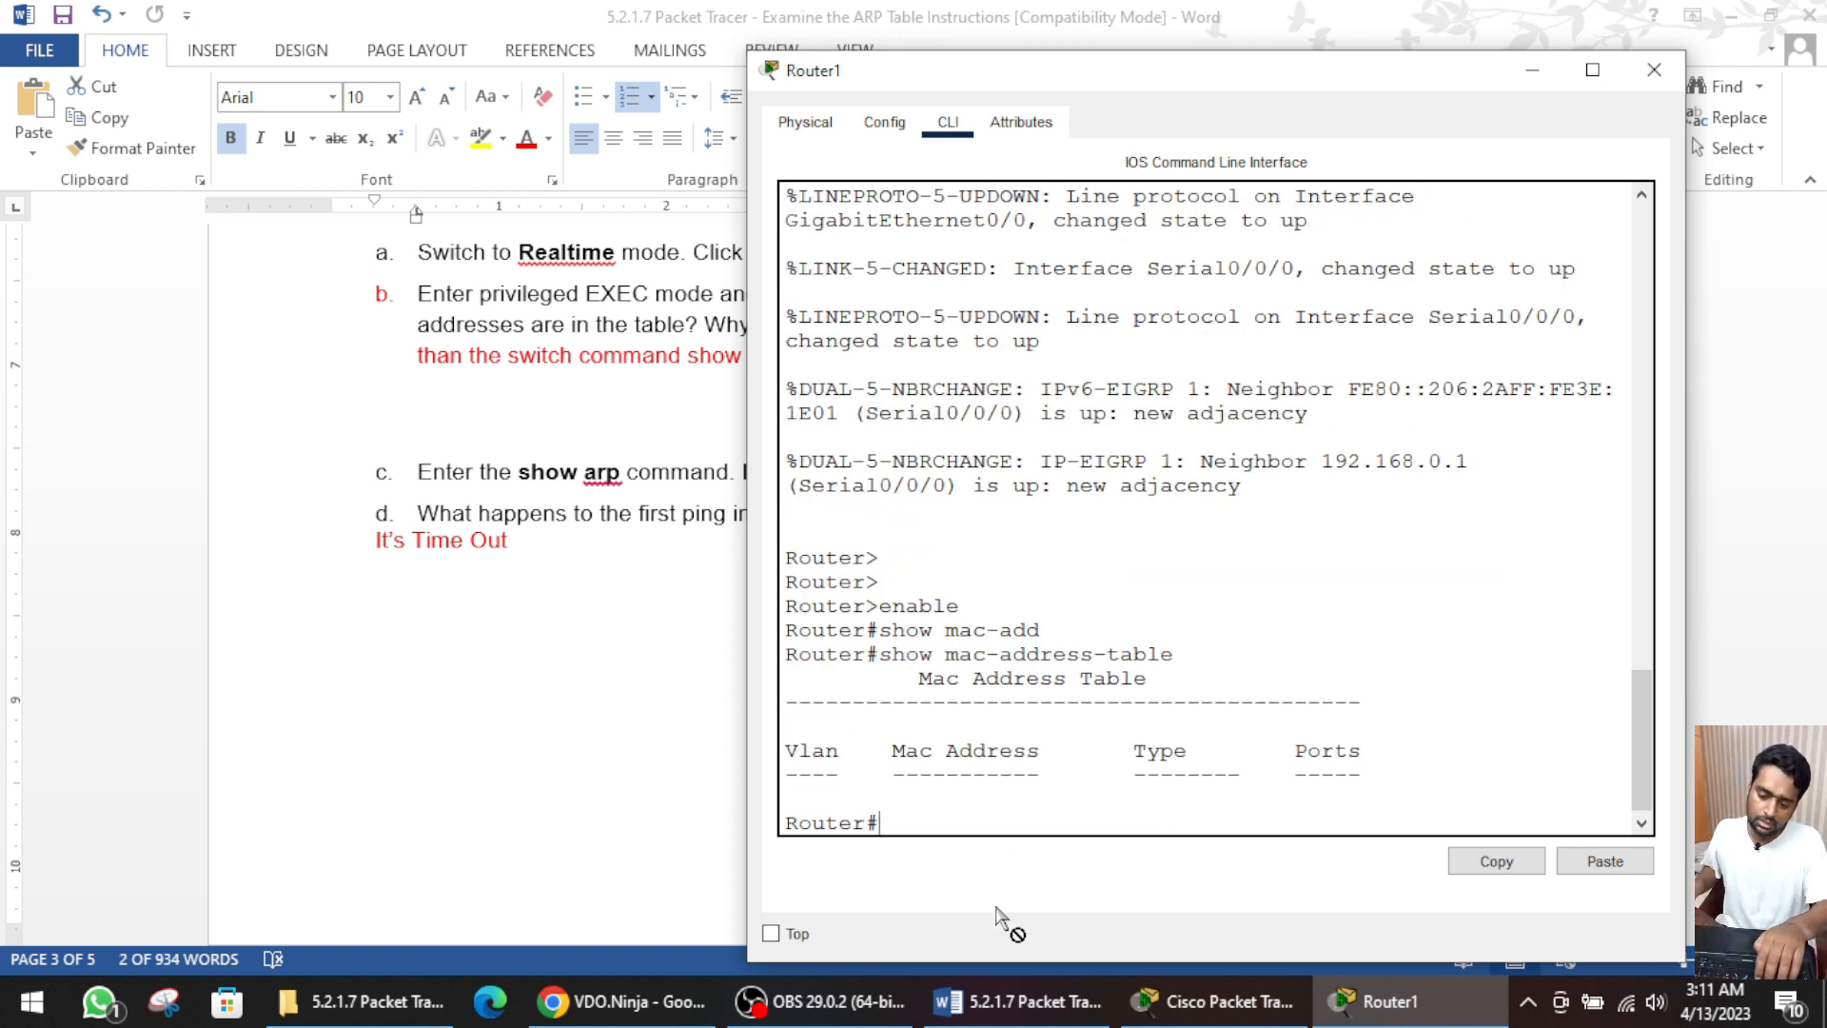
left_click_drag(930, 819, 798, 657)
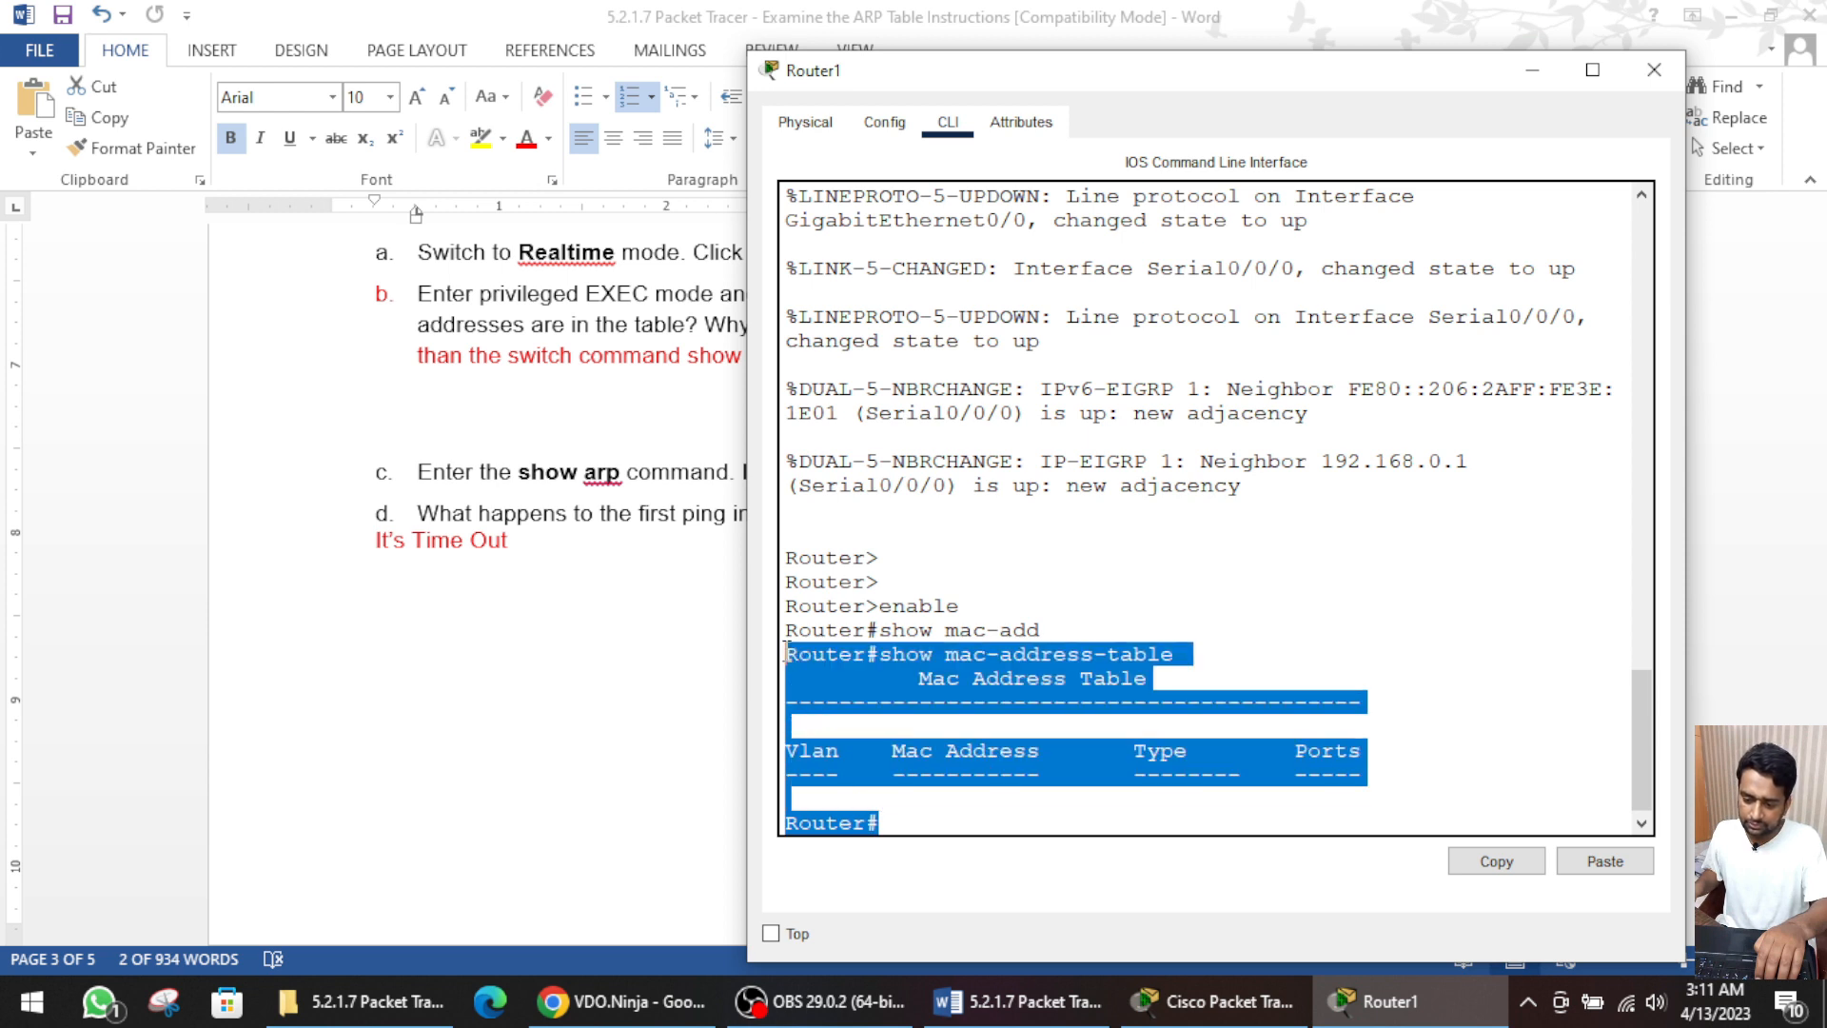
left_click(929, 721)
left_click_drag(943, 655, 1170, 648)
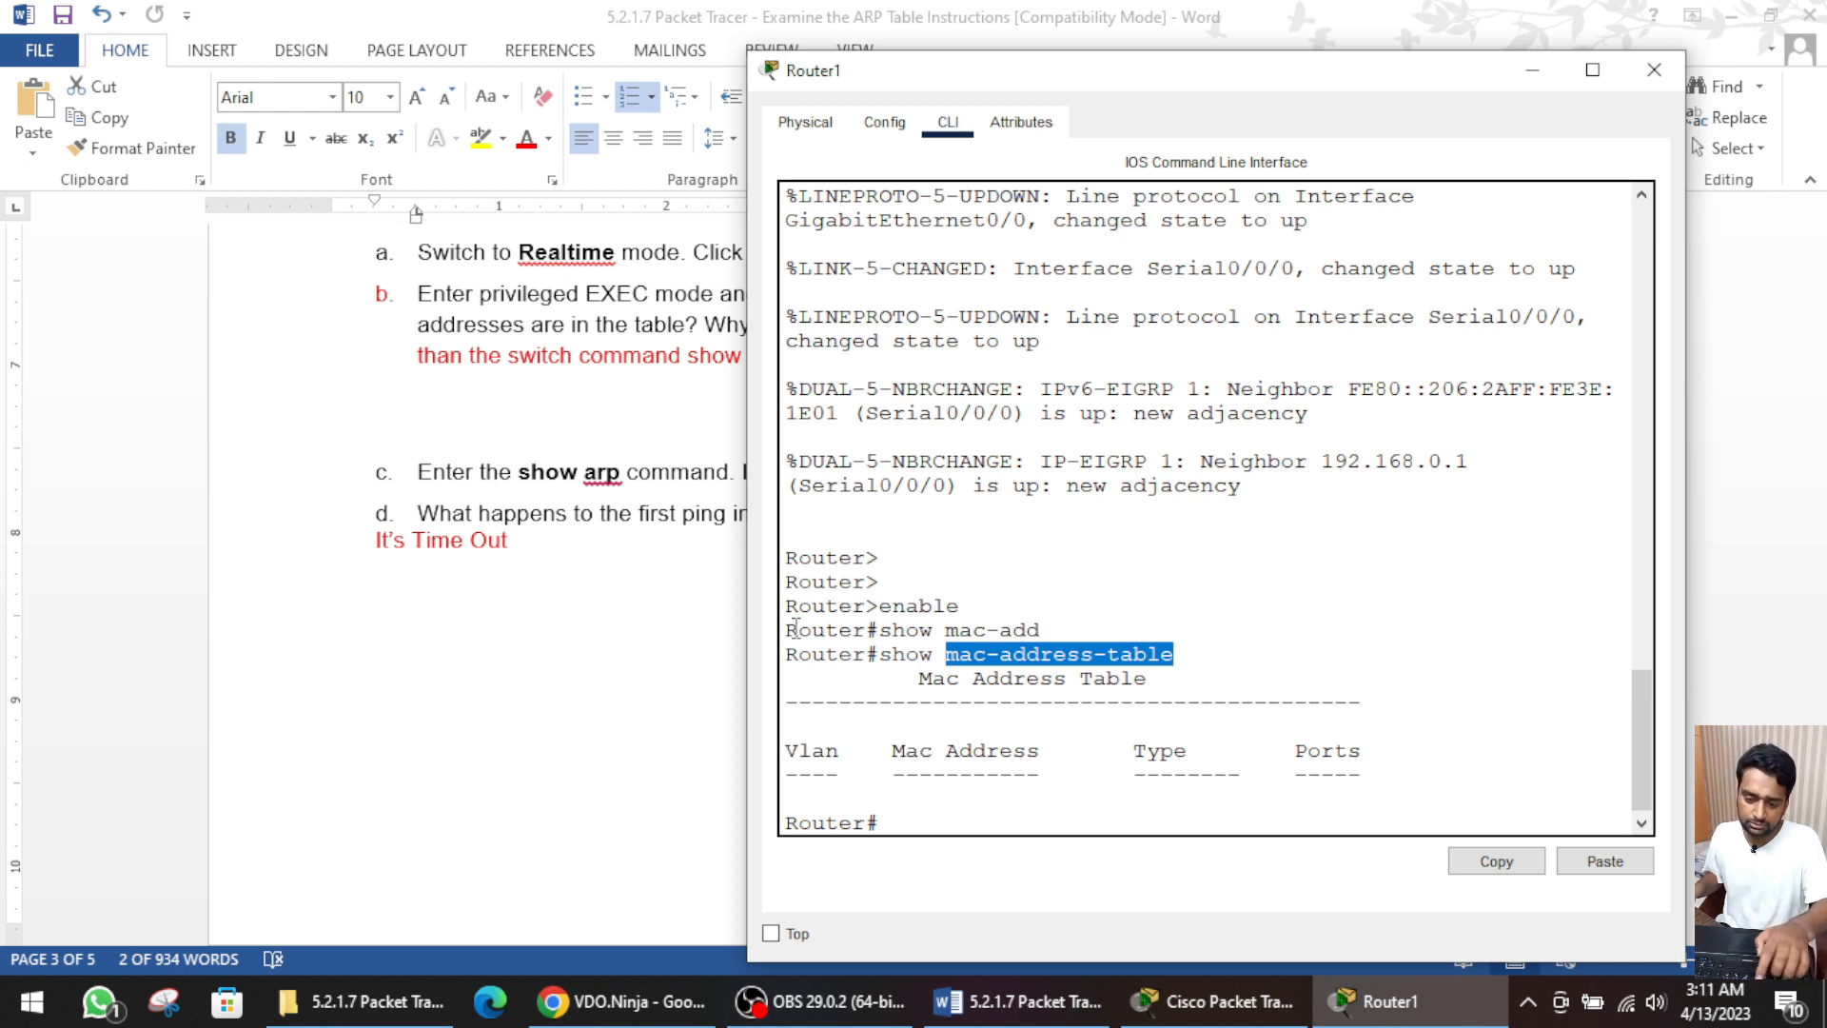
left_click(1077, 686)
left_click_drag(950, 656, 1177, 647)
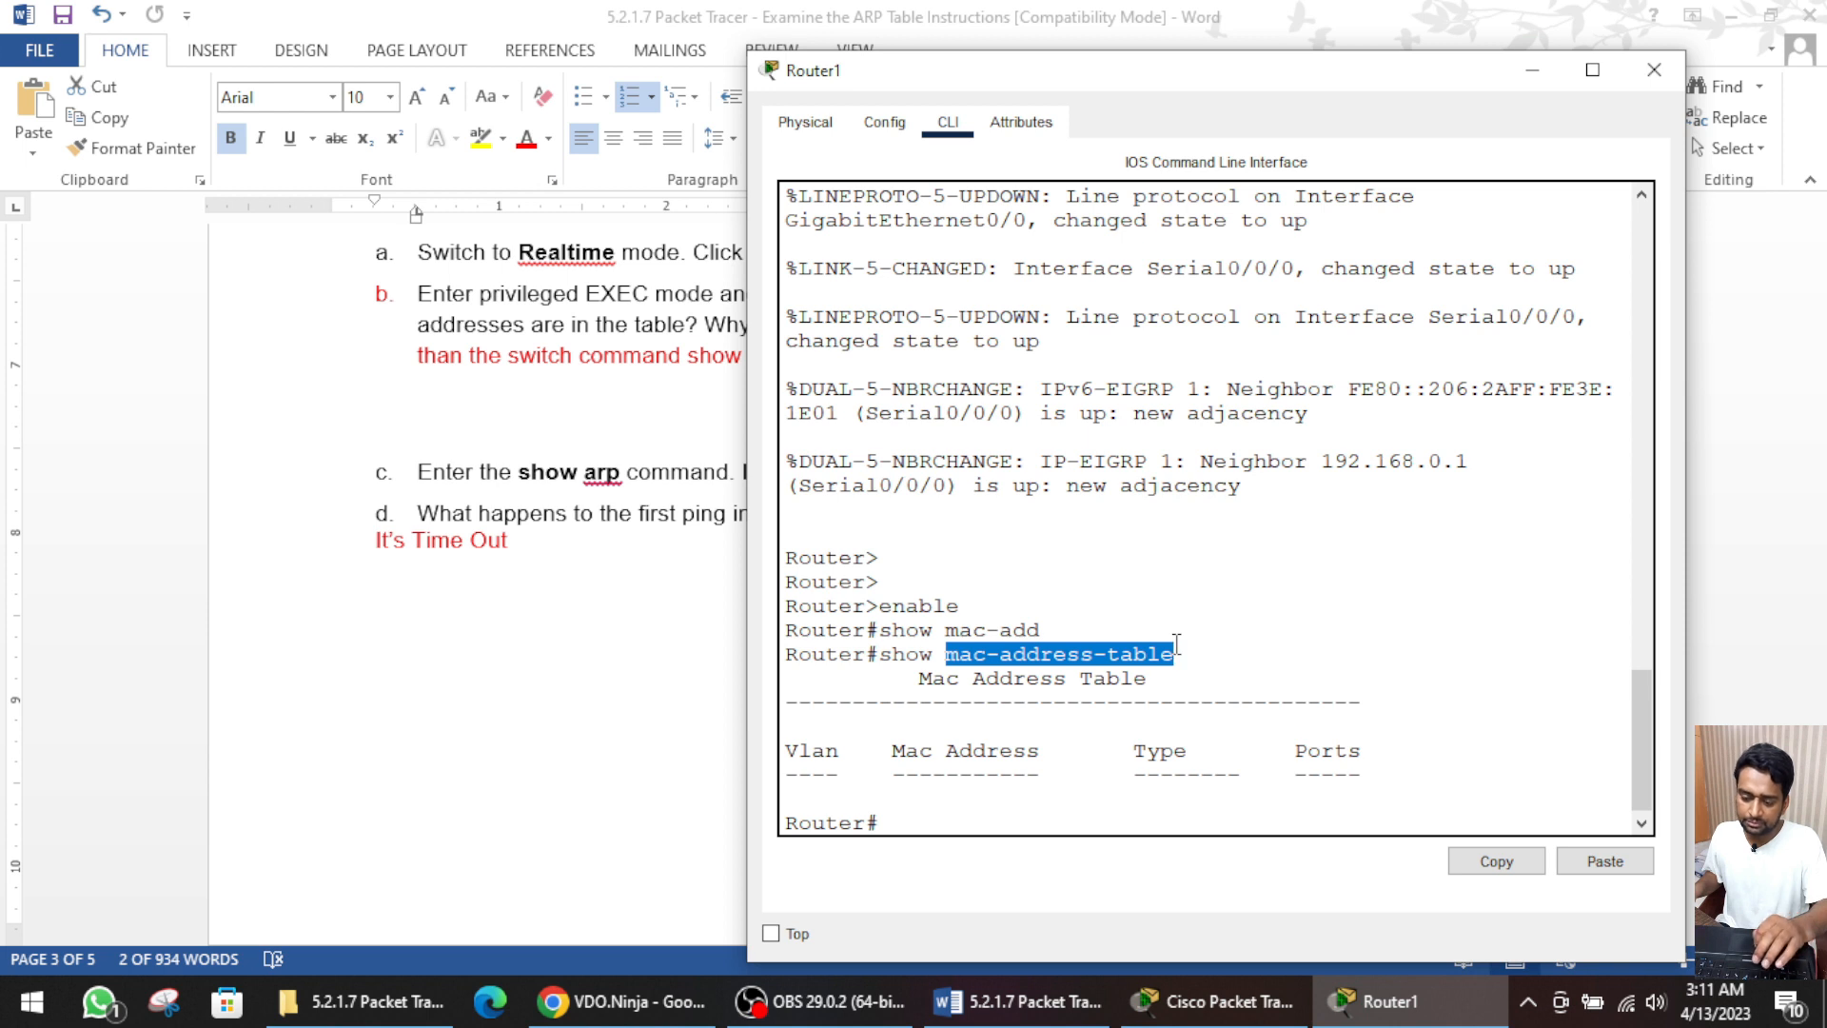
- Review the Step 2b answer in Word on the number of MAC addresses and the reason for it
left_click(736, 440)
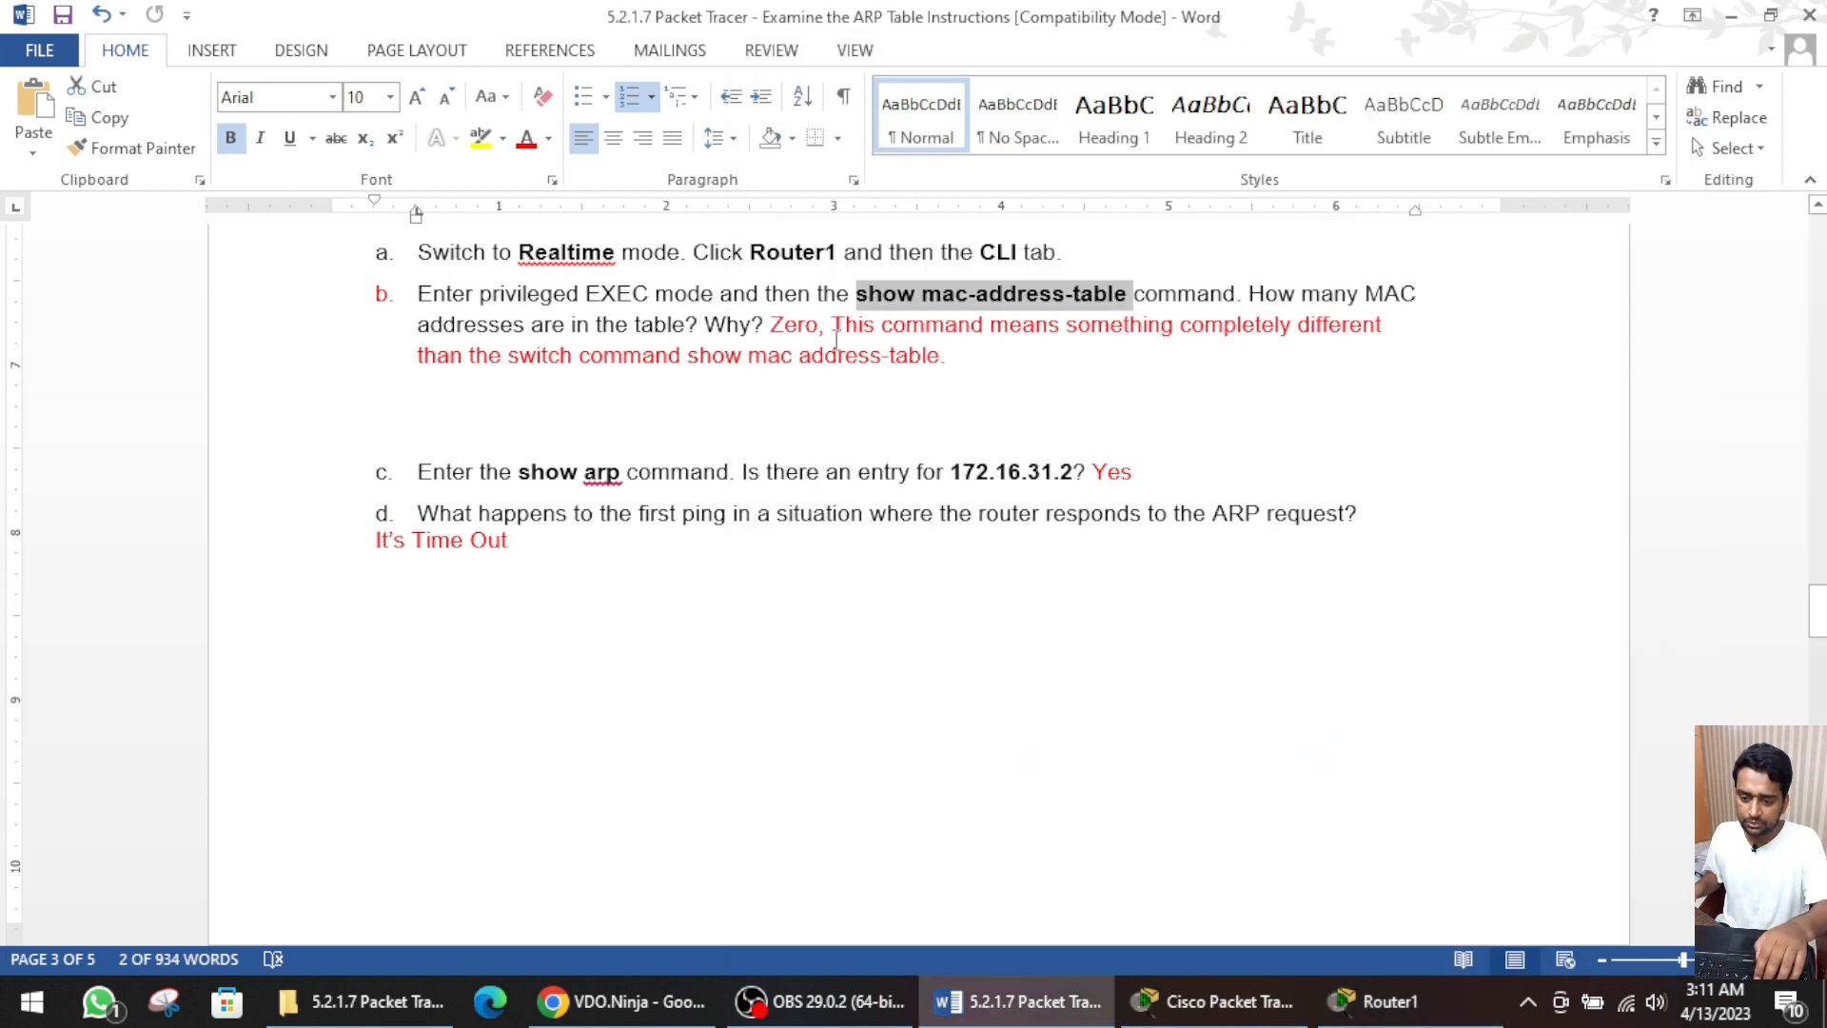
left_click_drag(824, 324, 751, 324)
left_click(918, 434)
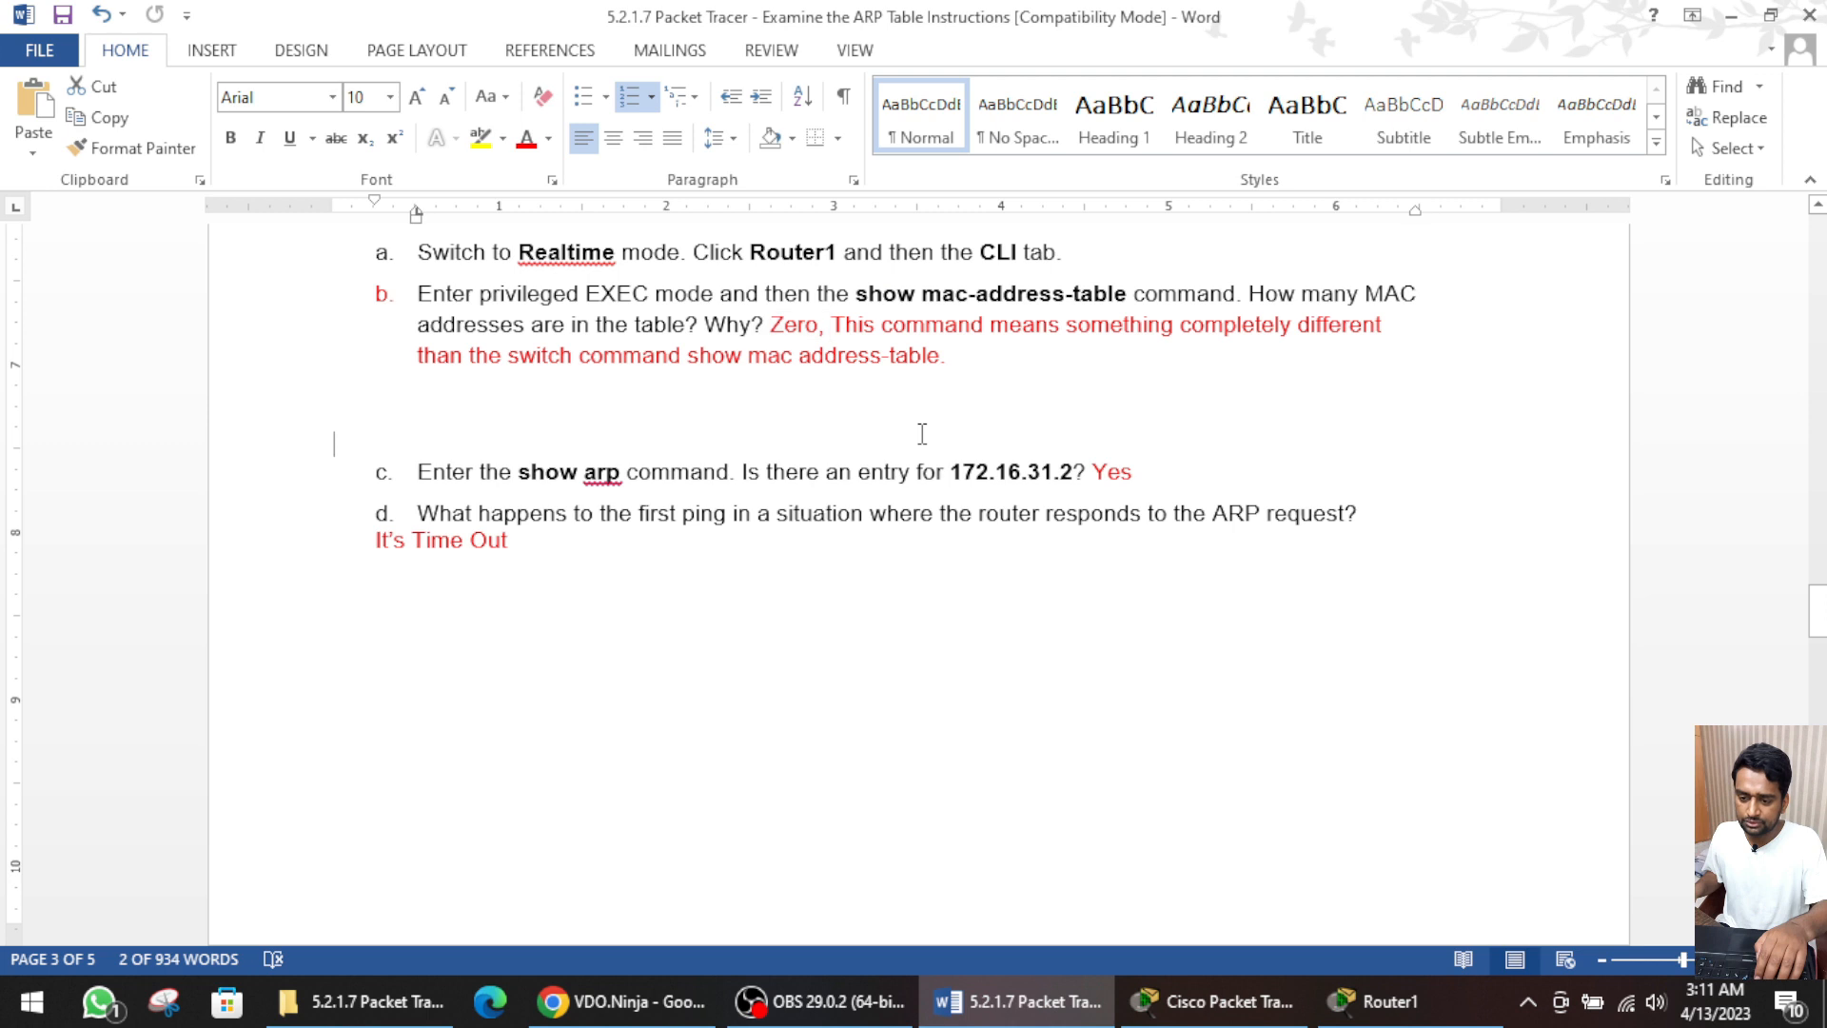
left_click_drag(940, 370, 939, 375)
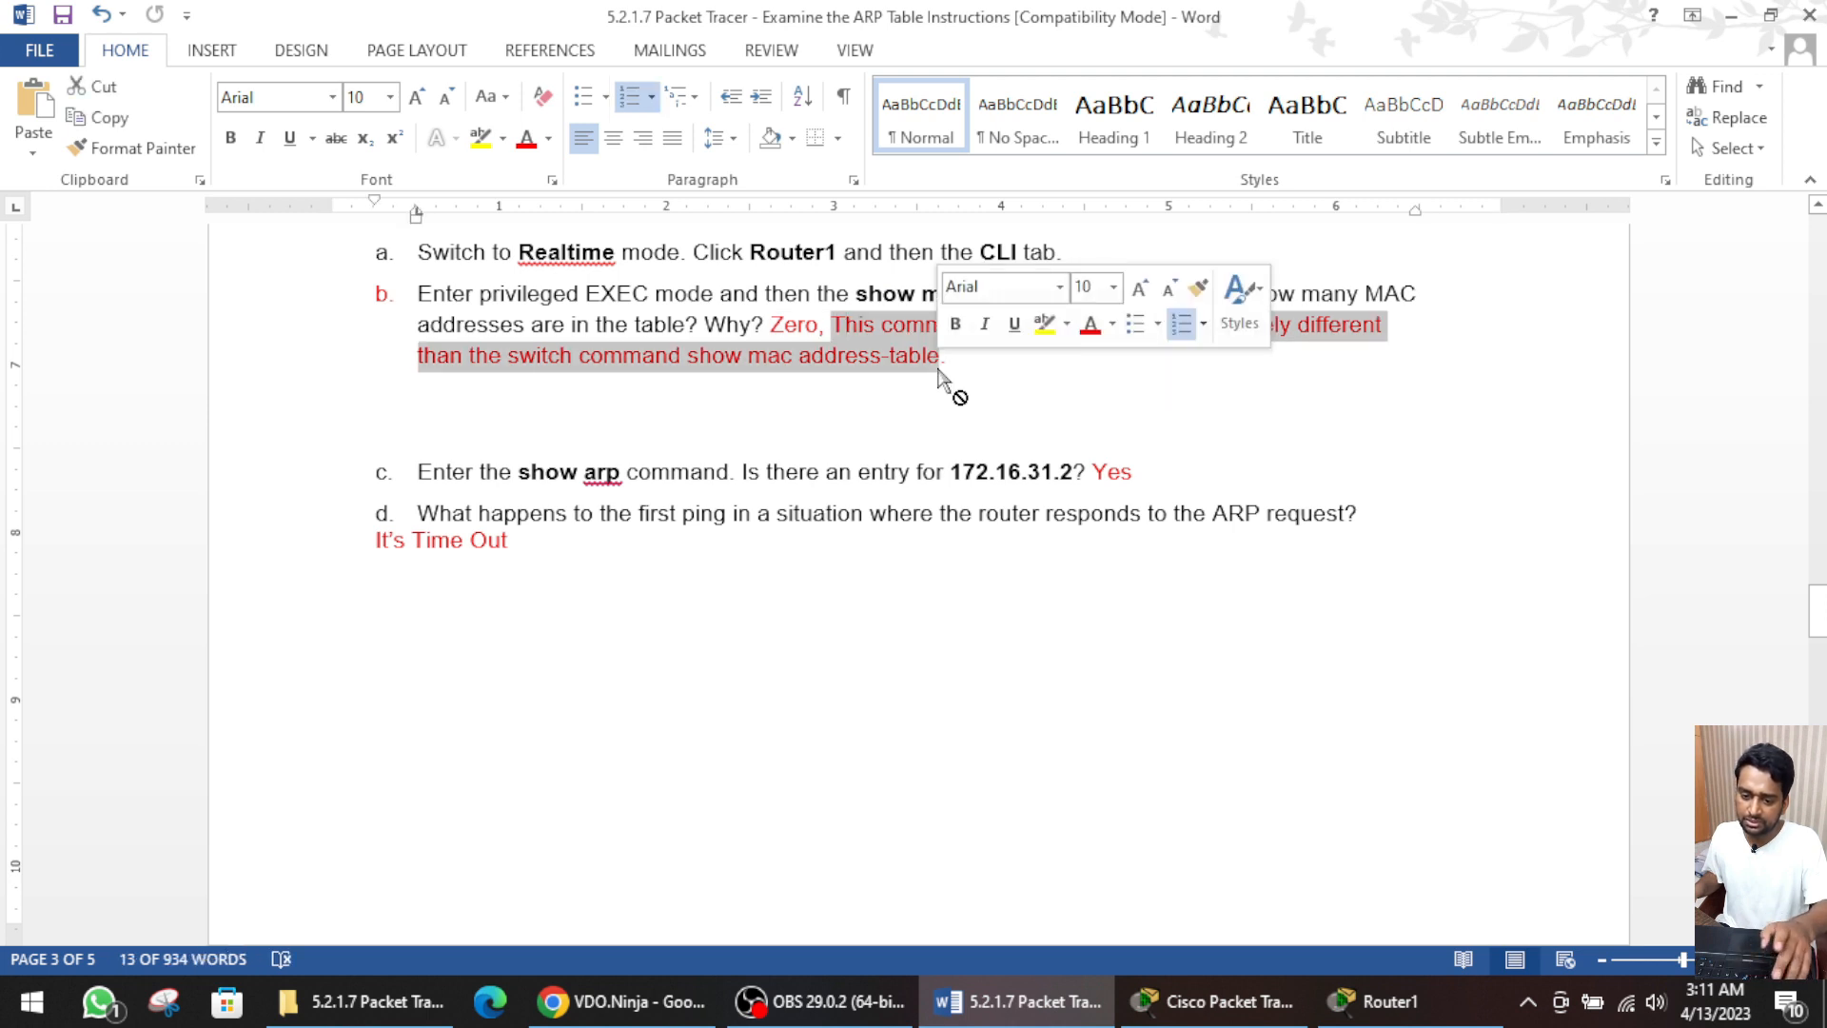
left_click(836, 430)
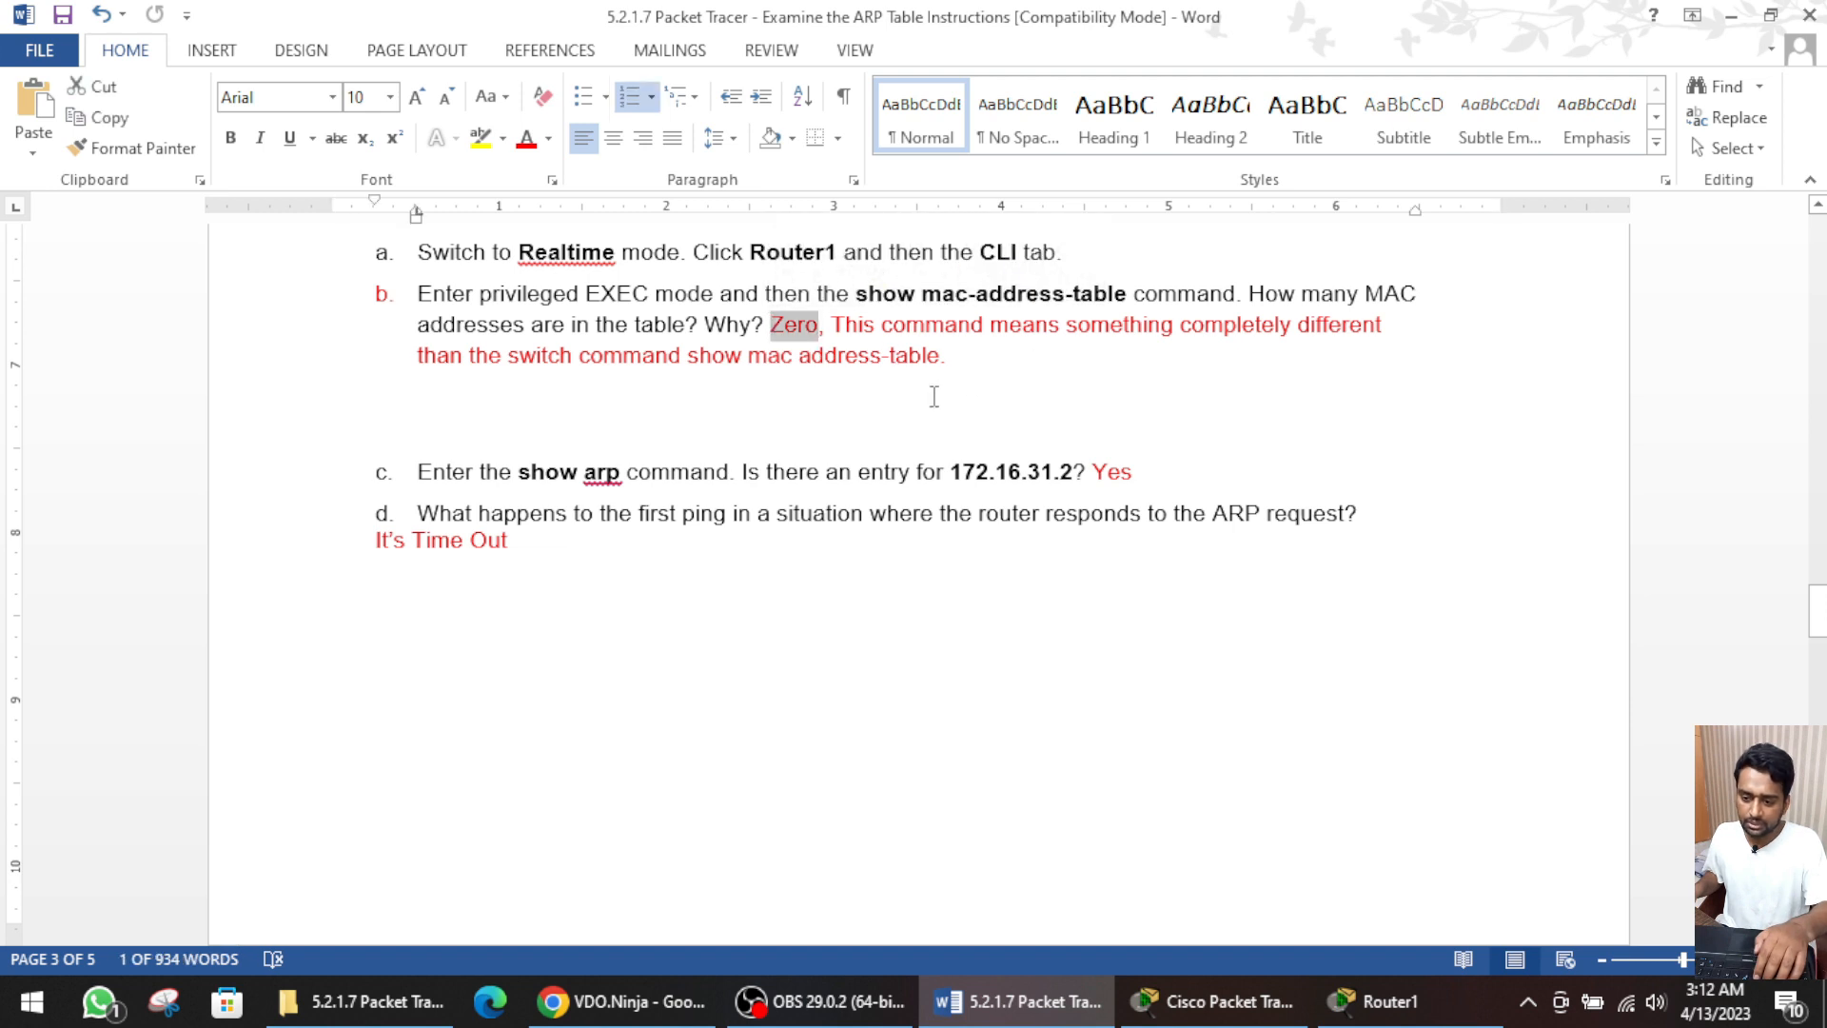
left_click(874, 409)
- Read Step 2c in Word about using the show arp command to look for a 172.16.31.2 entry
scroll(648, 510, "down", 1)
scroll(646, 509, "down", 3)
scroll(645, 510, "up", 2)
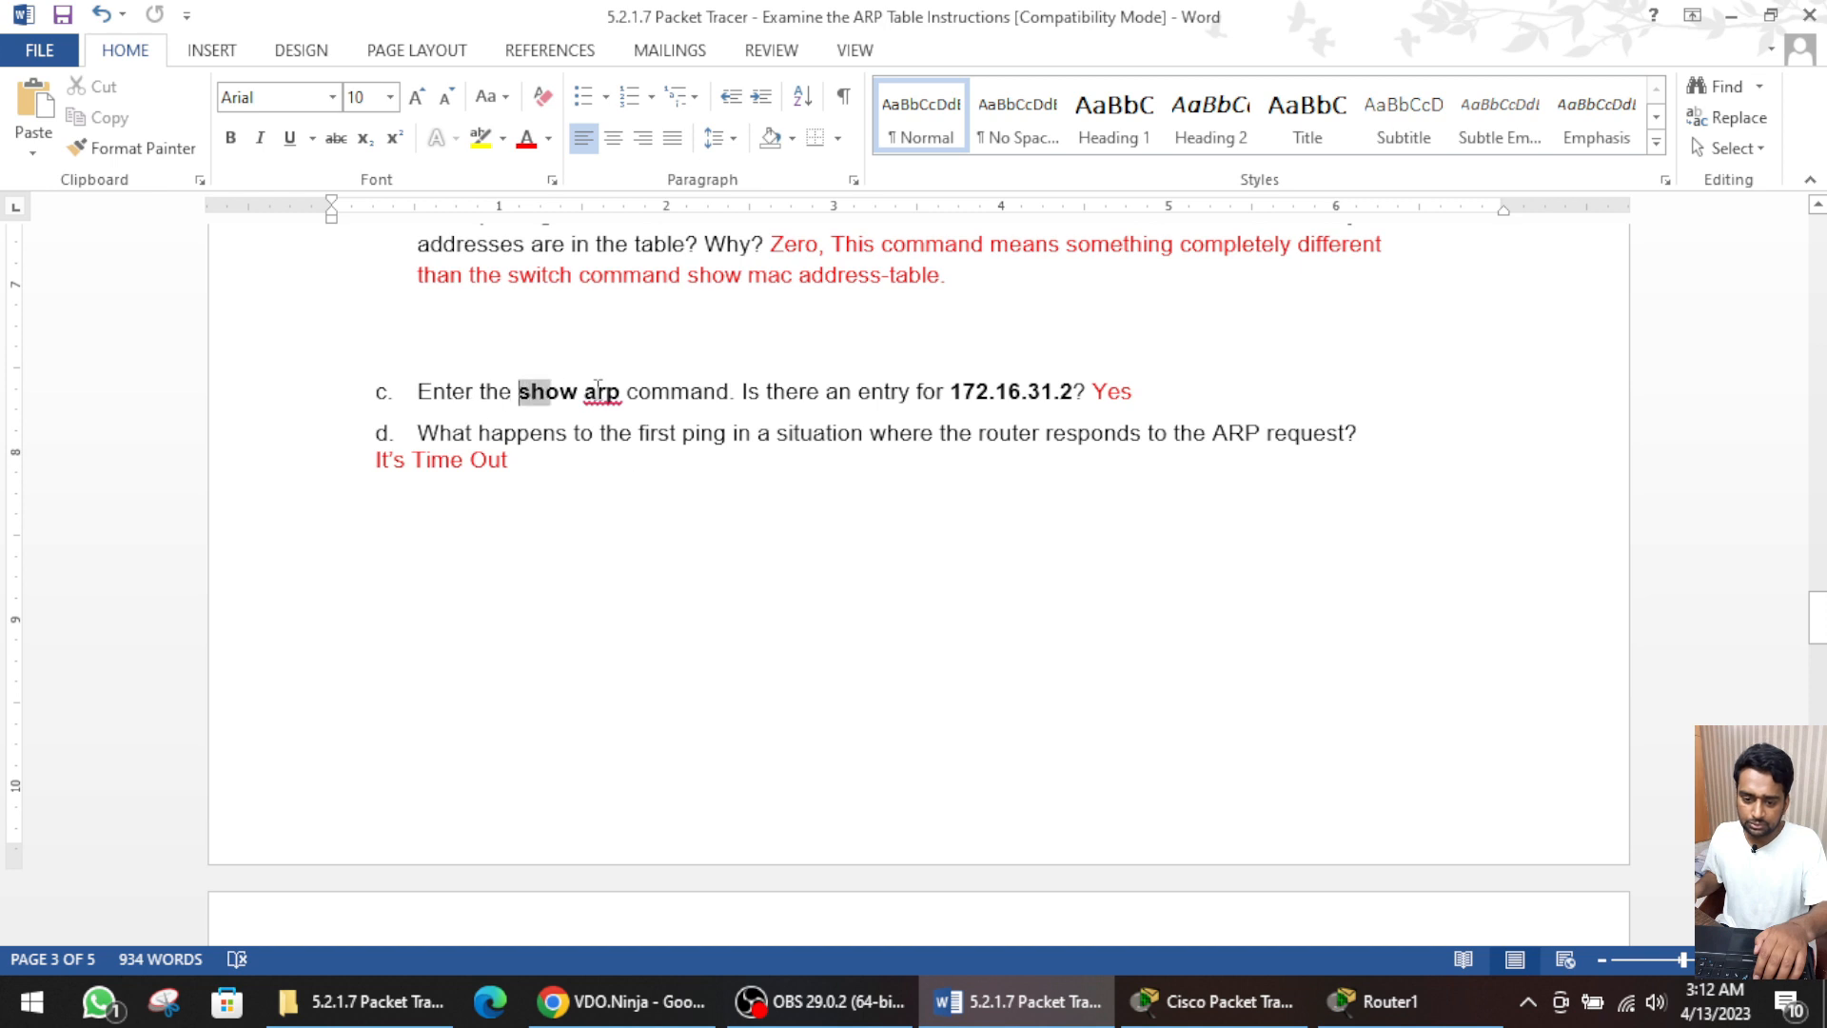
left_click_drag(597, 386, 729, 392)
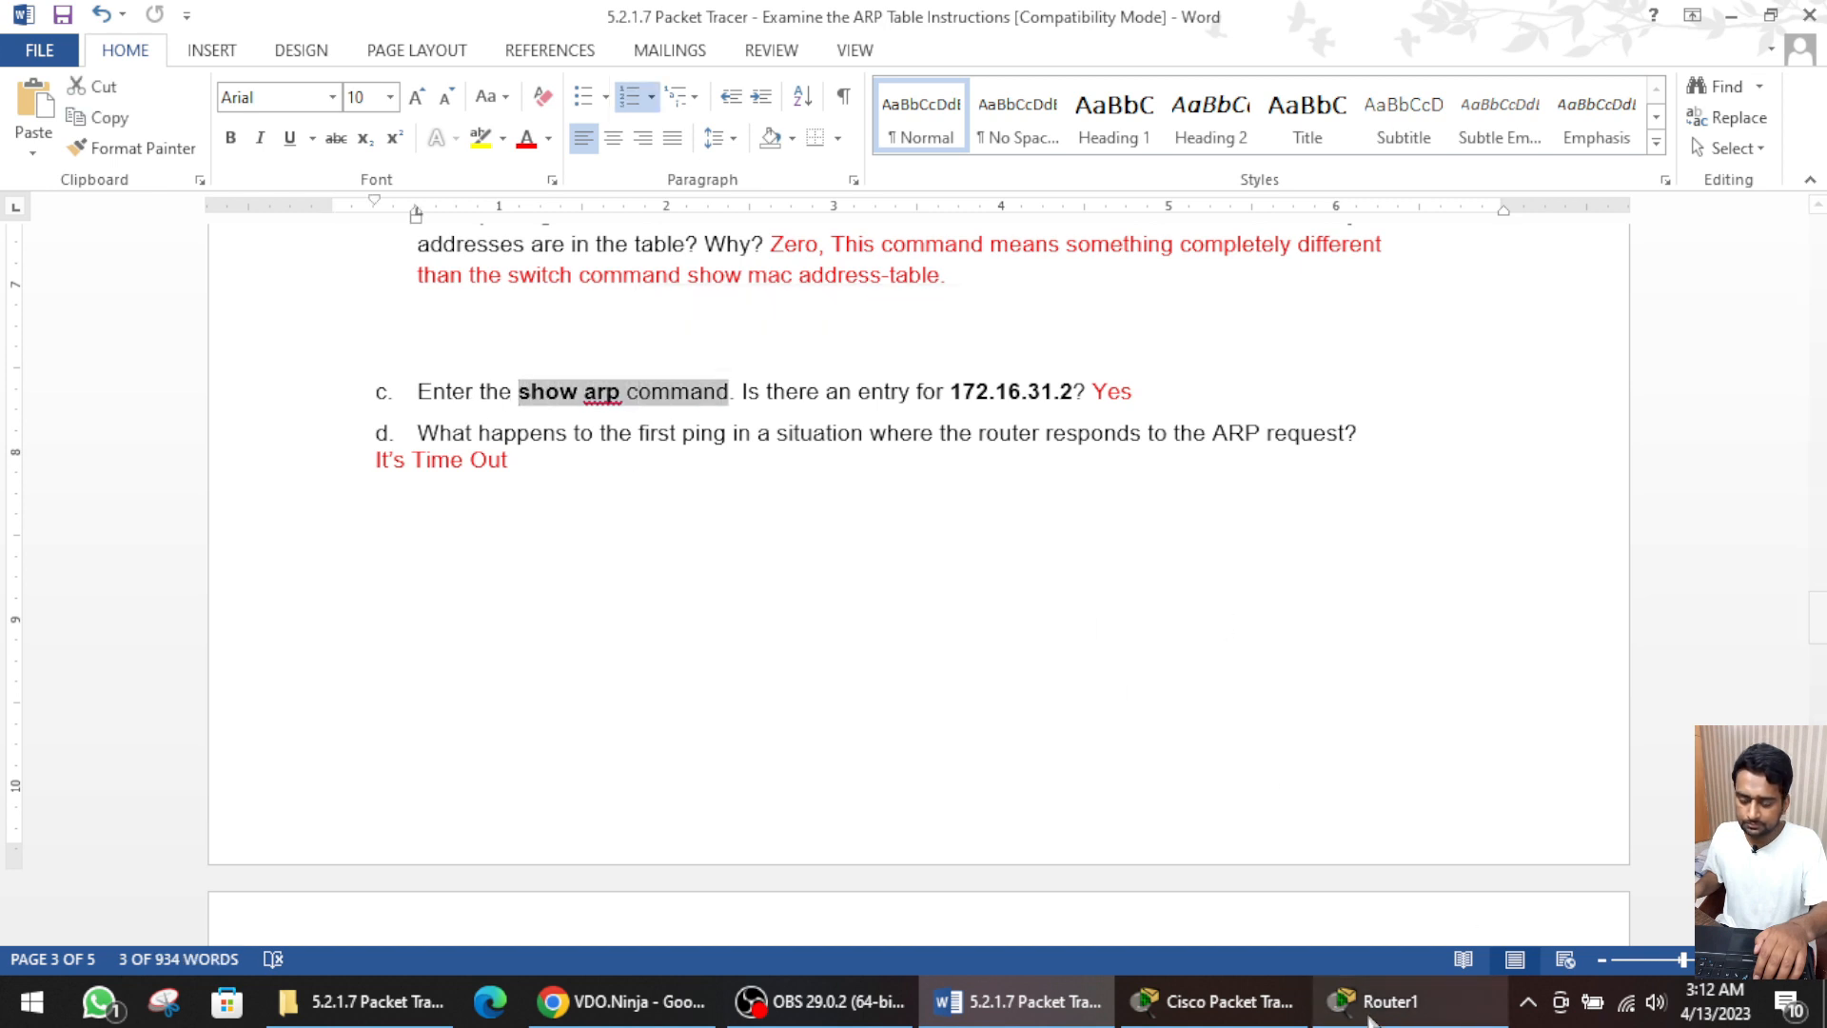
left_click(701, 435)
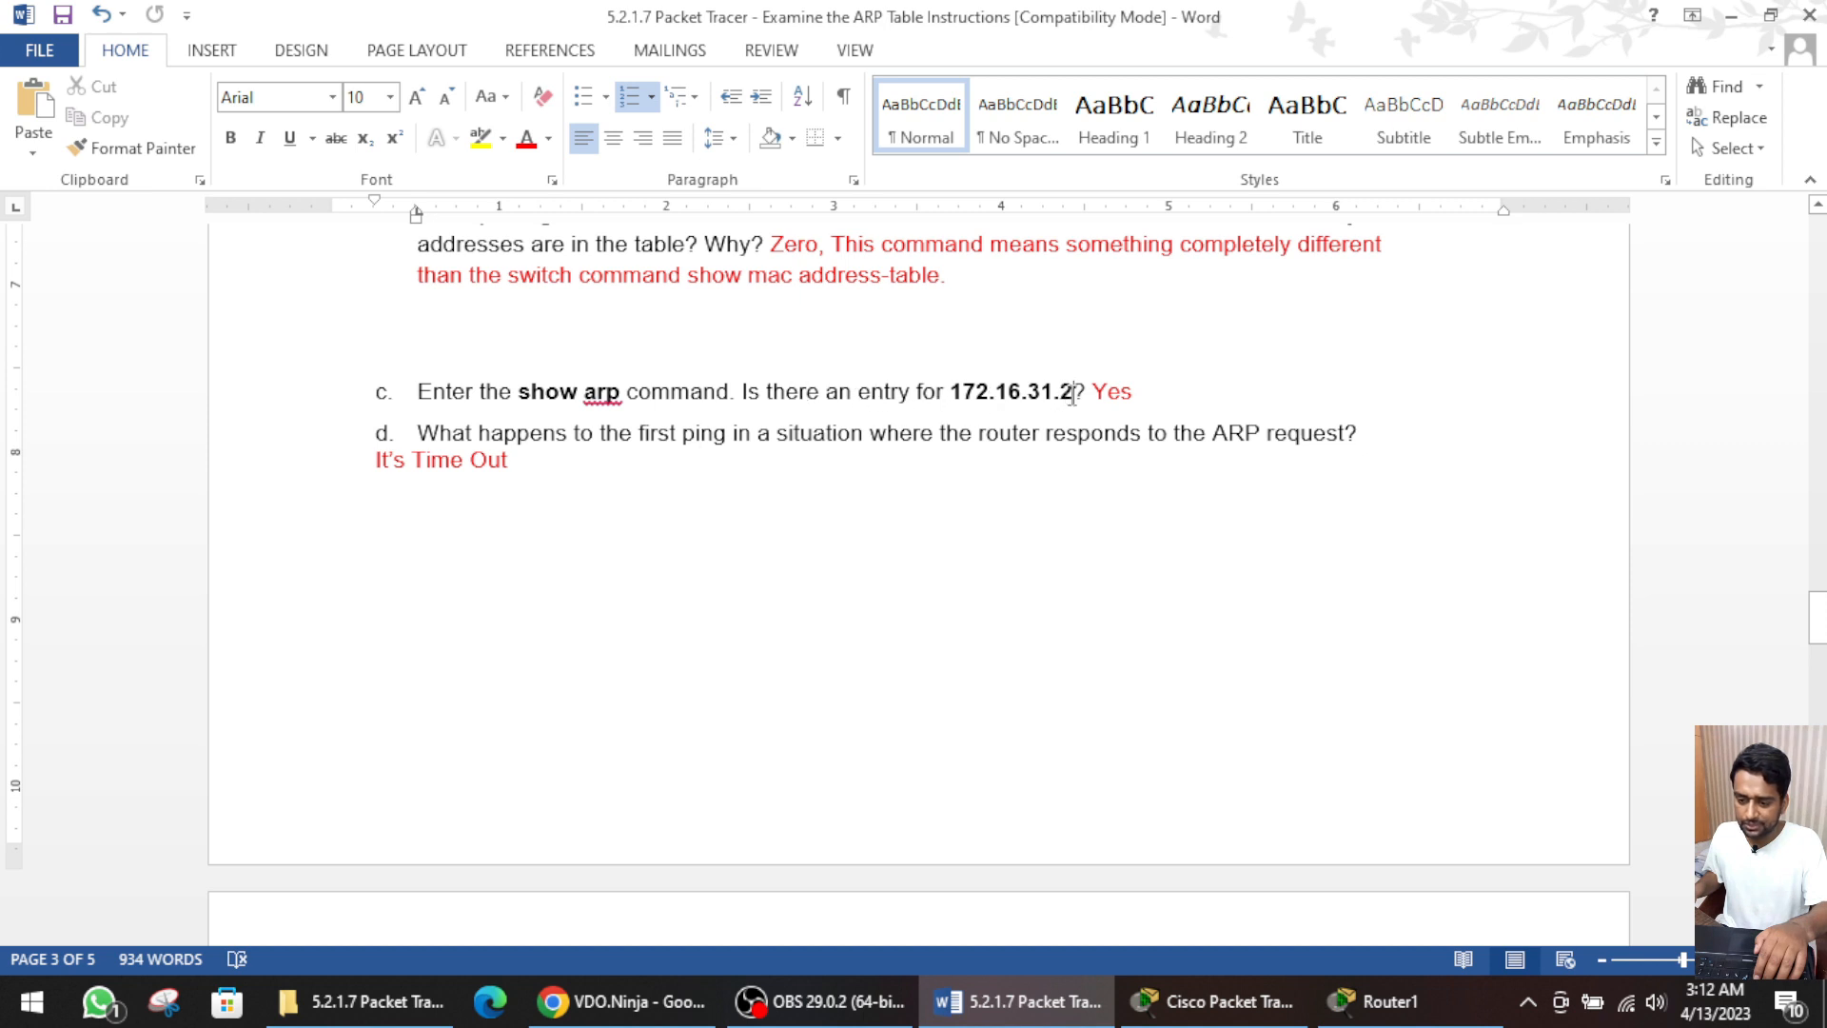
- Return to Router1's command line and run show arp
left_click(1380, 1001)
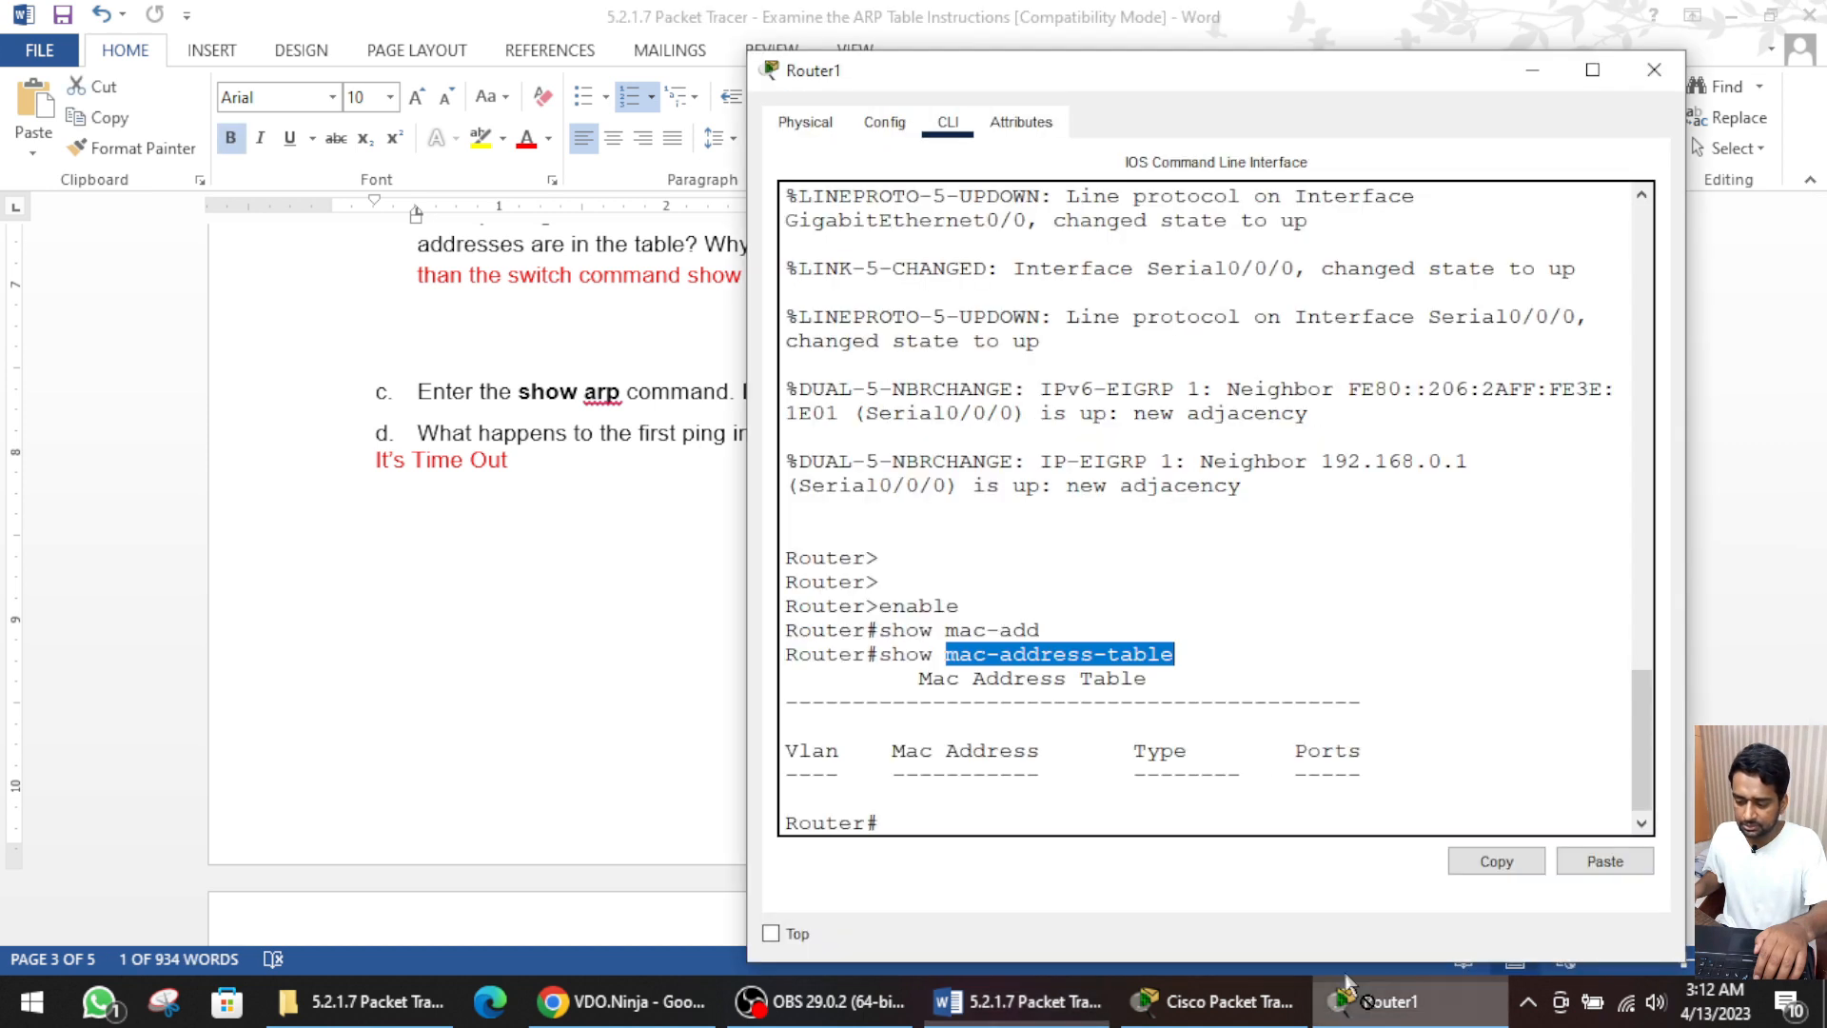
left_click(1007, 560)
key("Return")
key("Return")
key("Return")
type("show arp")
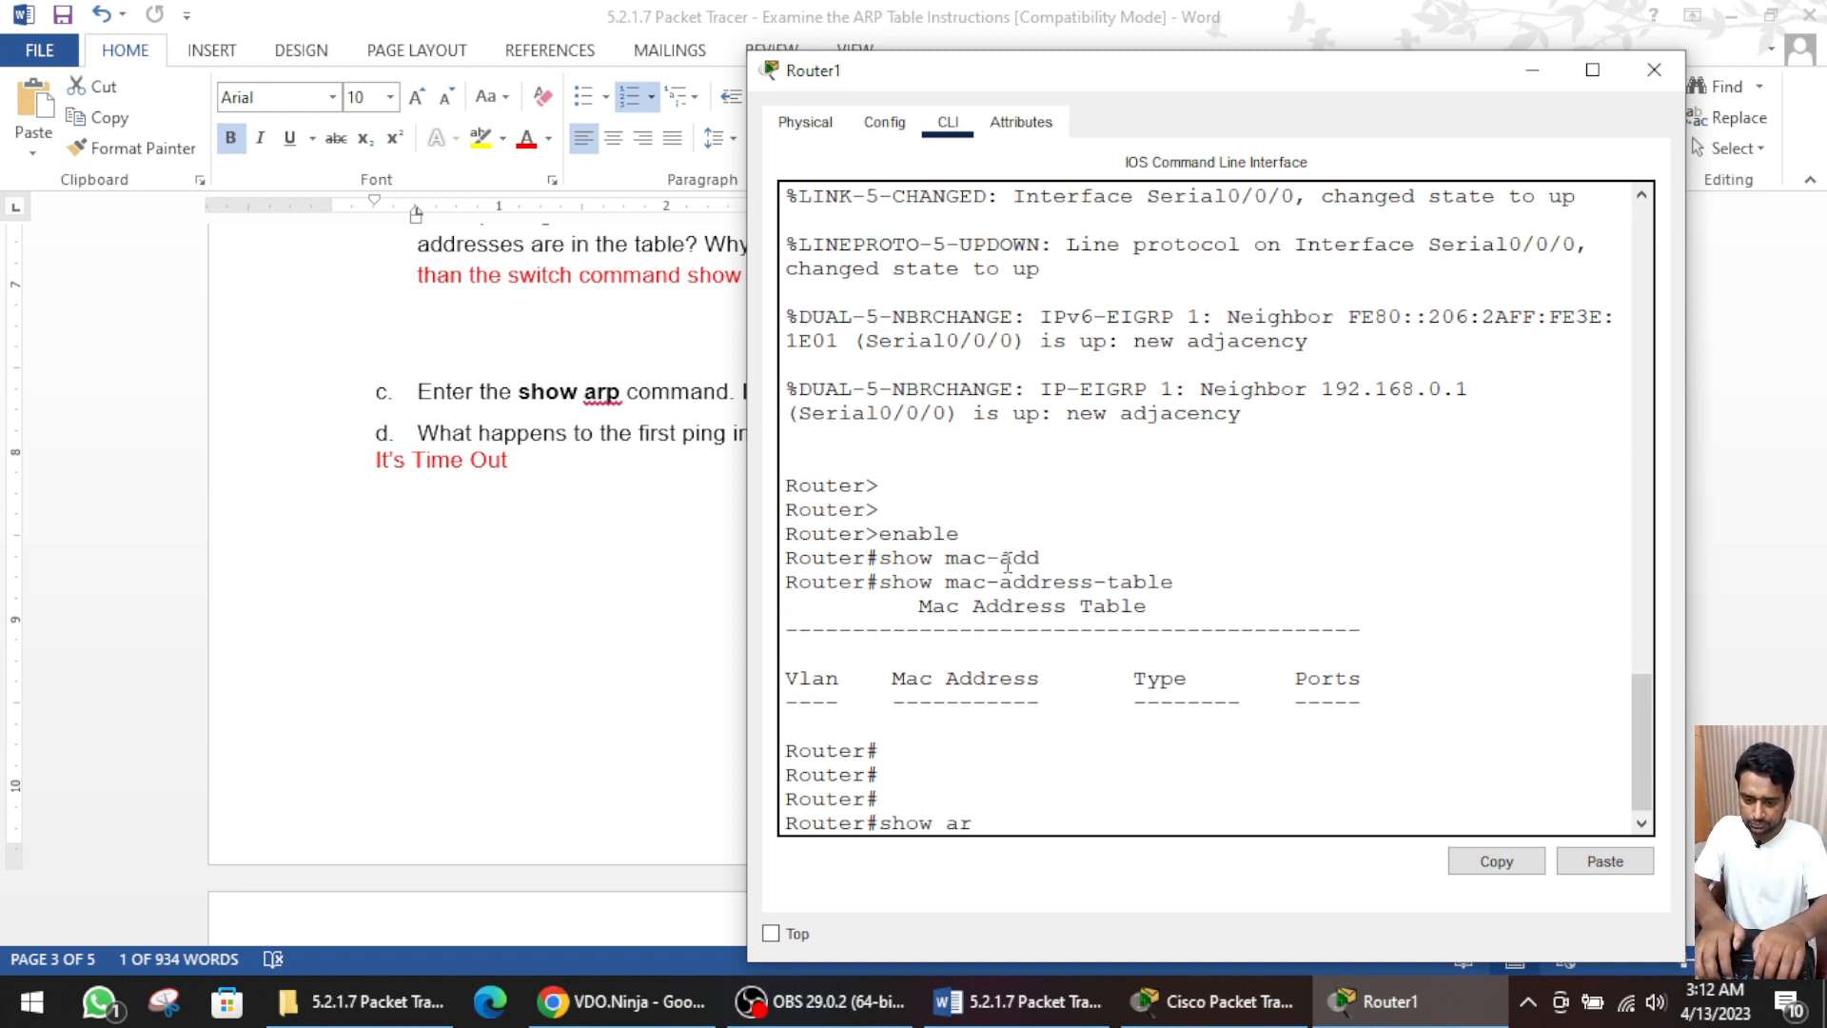
key("Return")
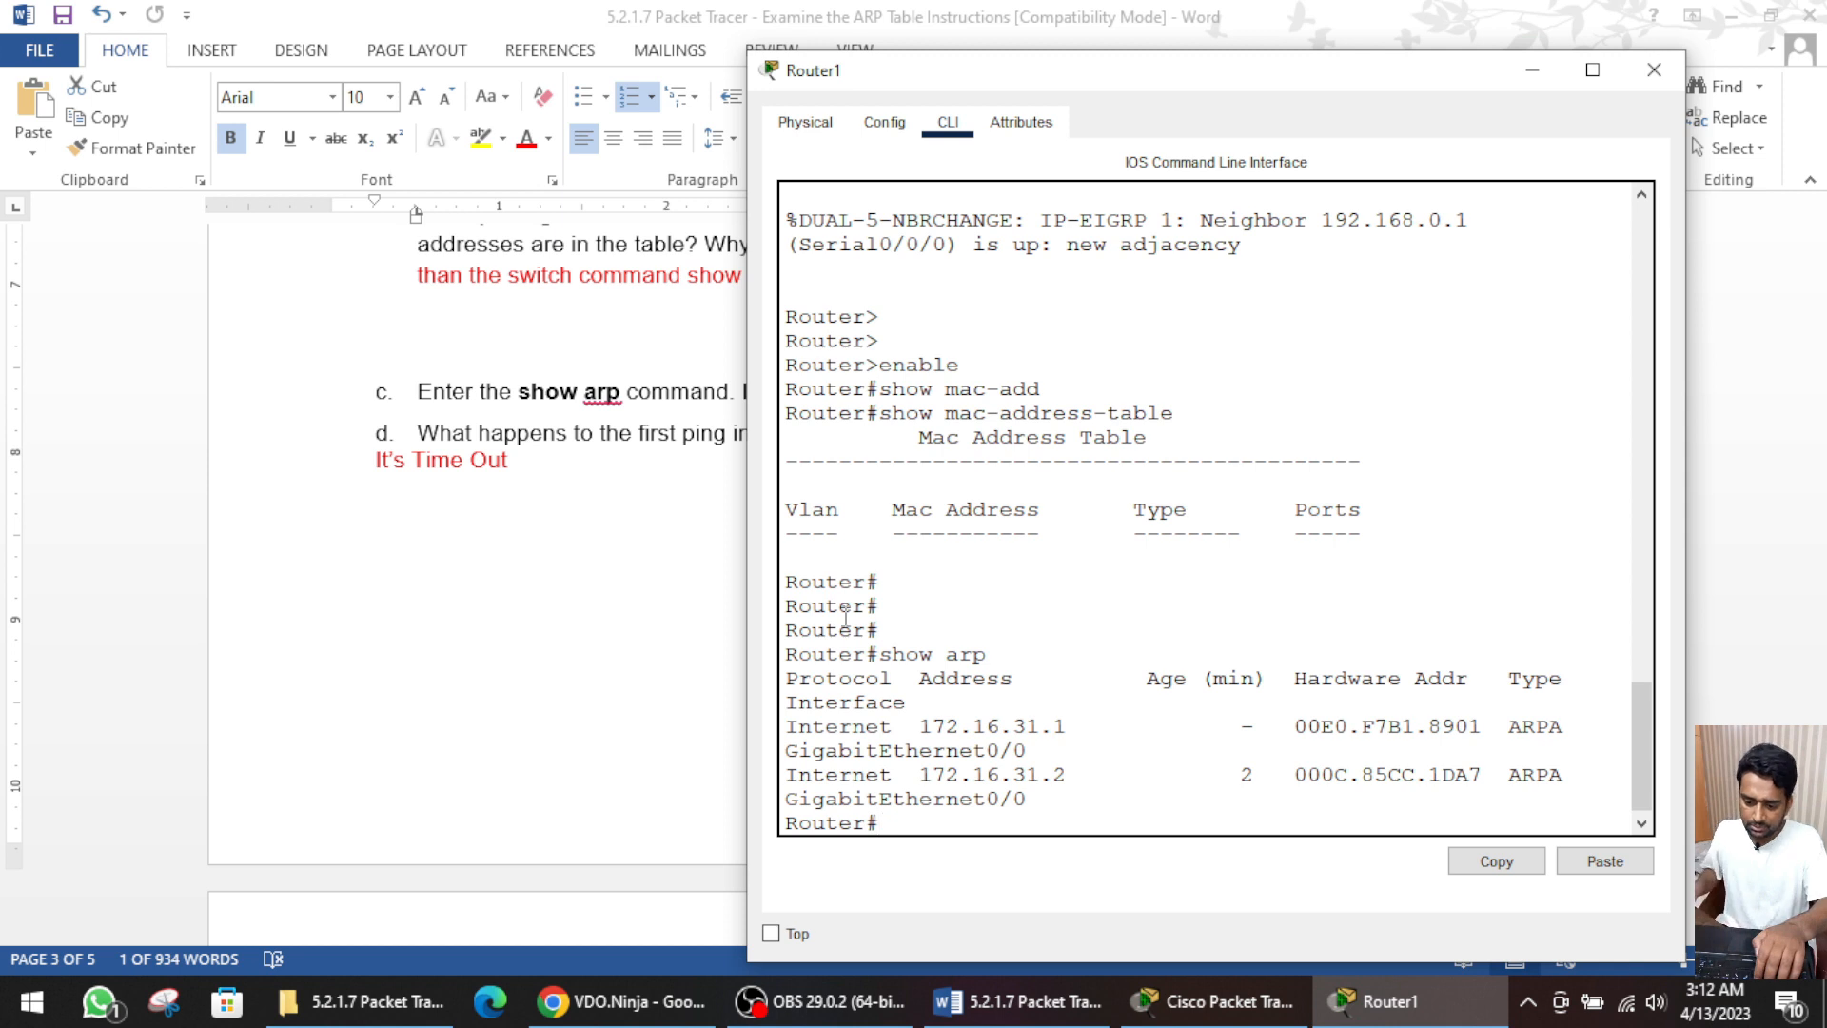
- Widen the Router1 window, check the ARP table for 172.16.31.2 and return to the Word instructions
left_click_drag(741, 637, 445, 629)
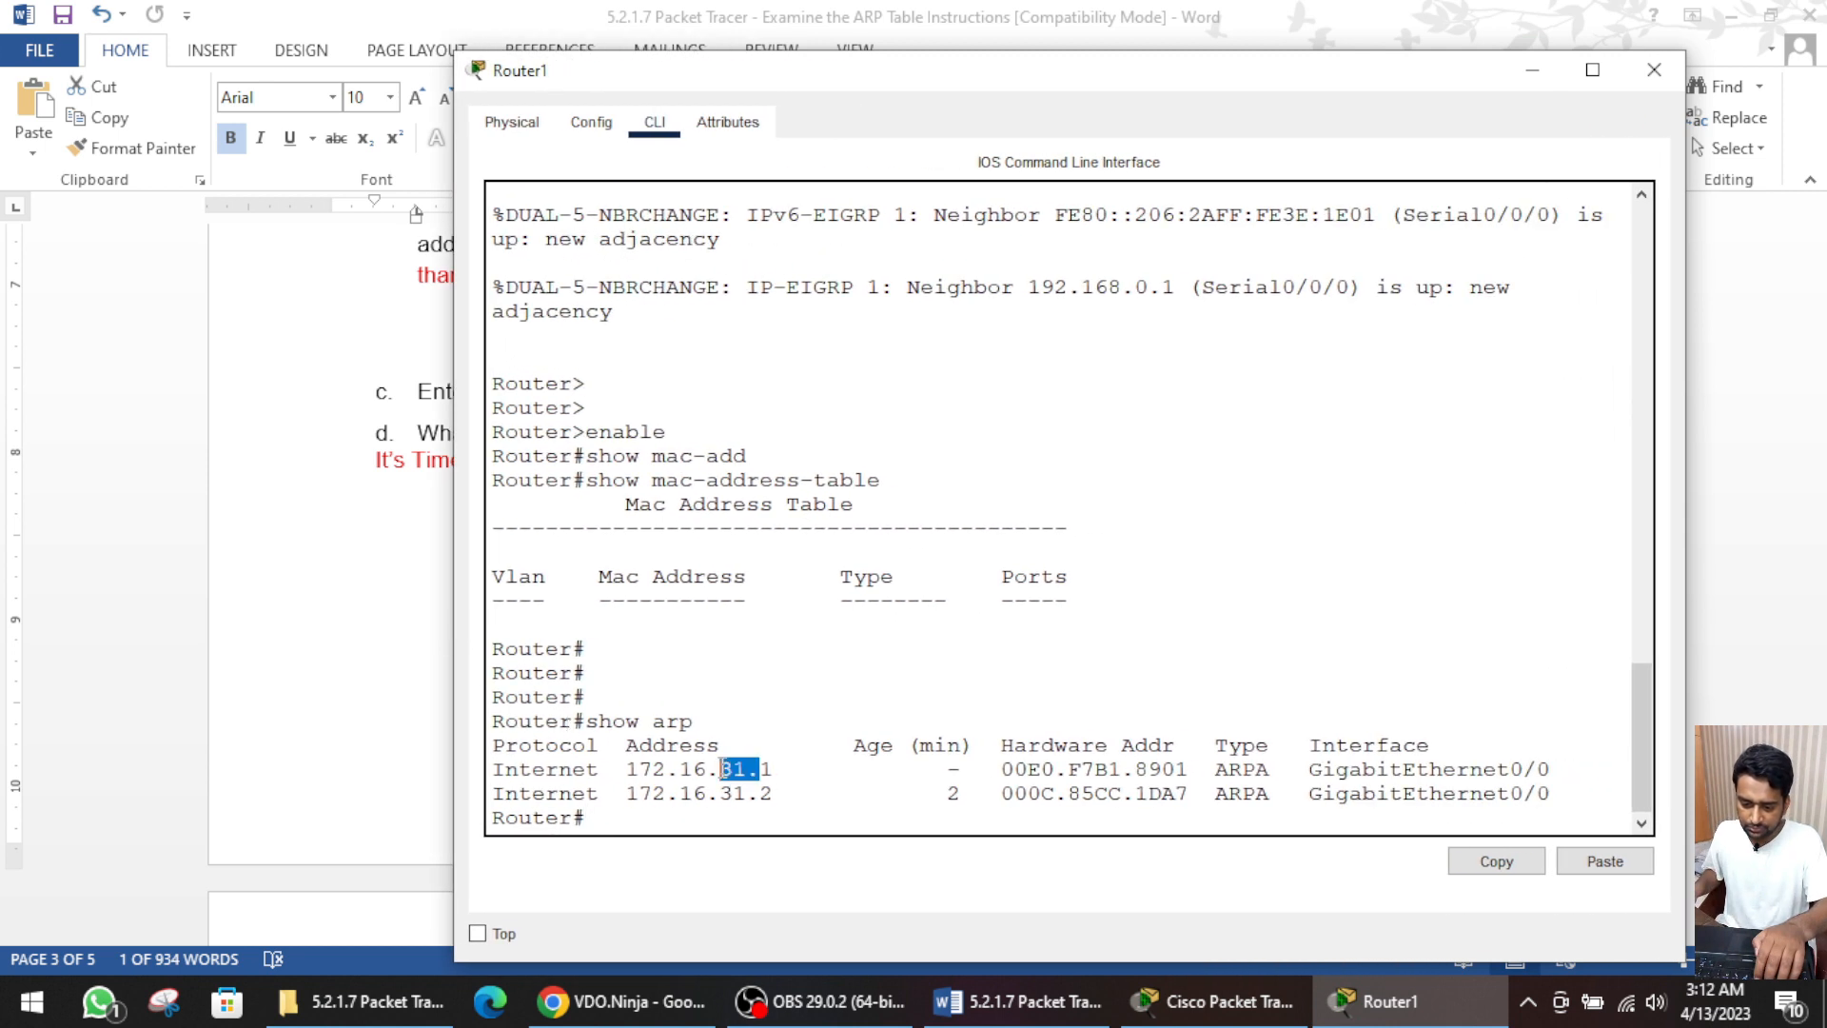
left_click_drag(789, 793, 741, 793)
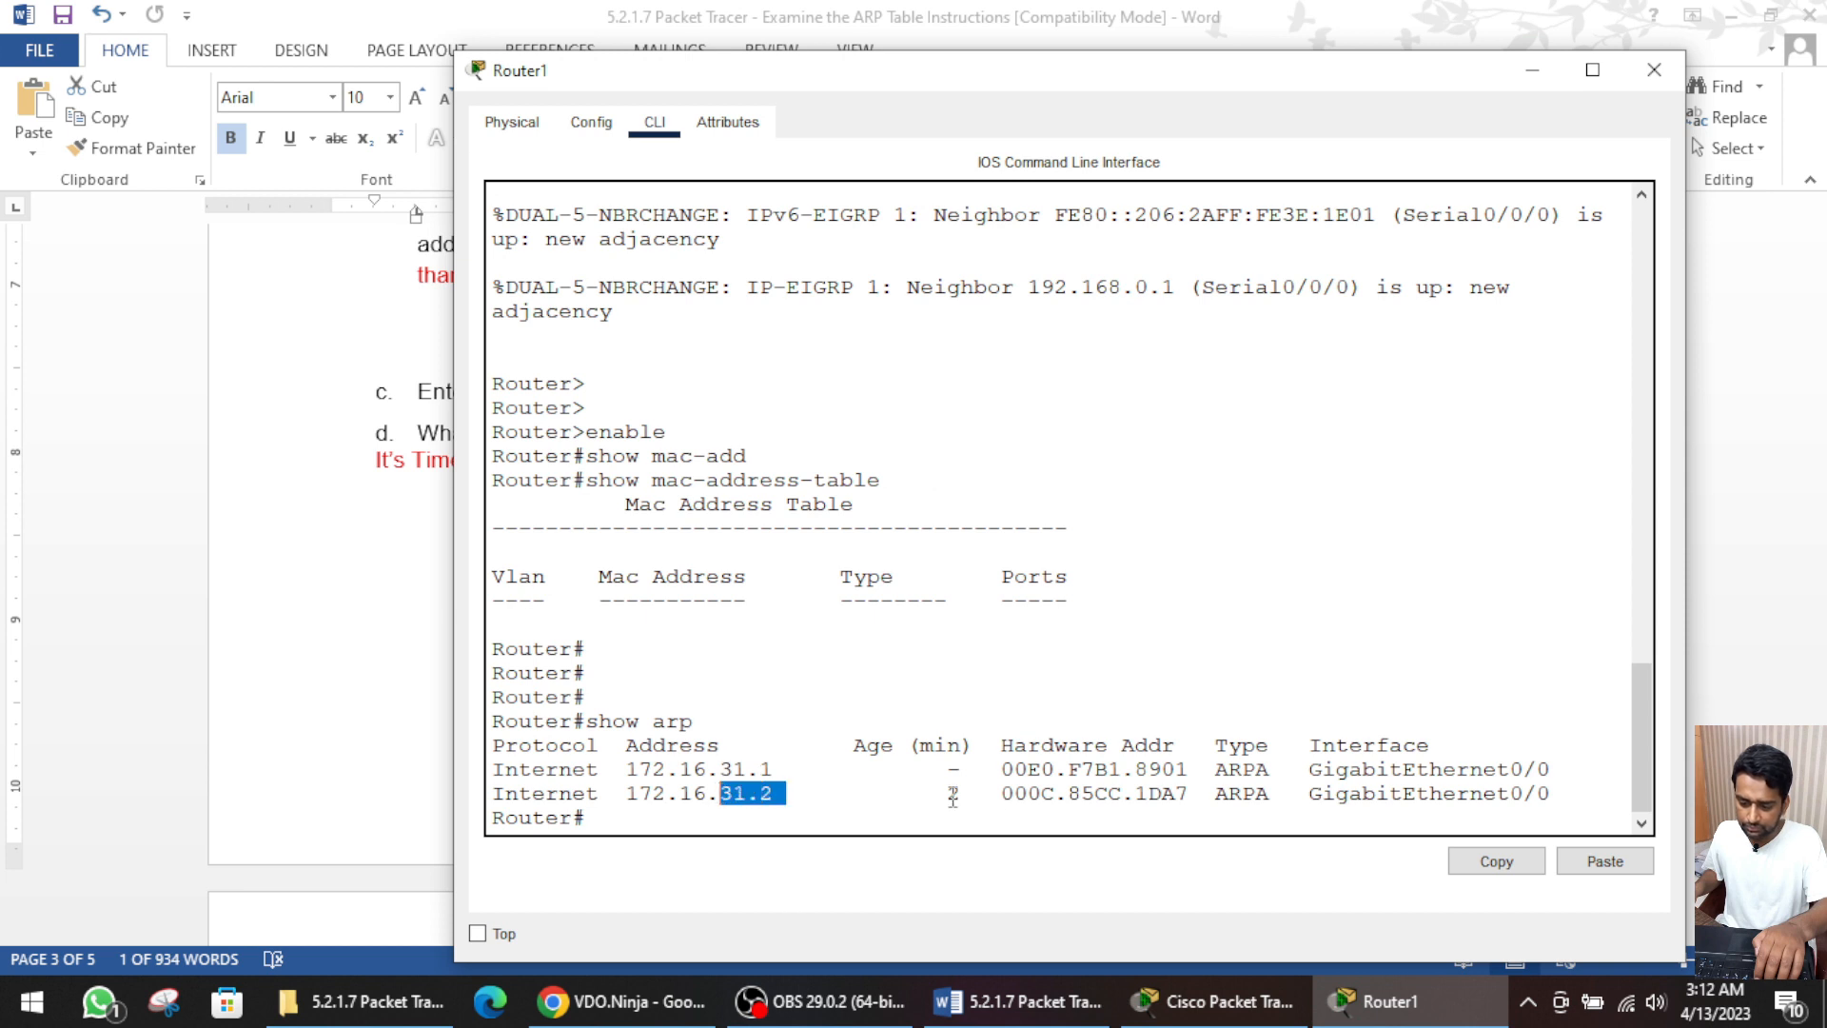
left_click(786, 793)
left_click(405, 604)
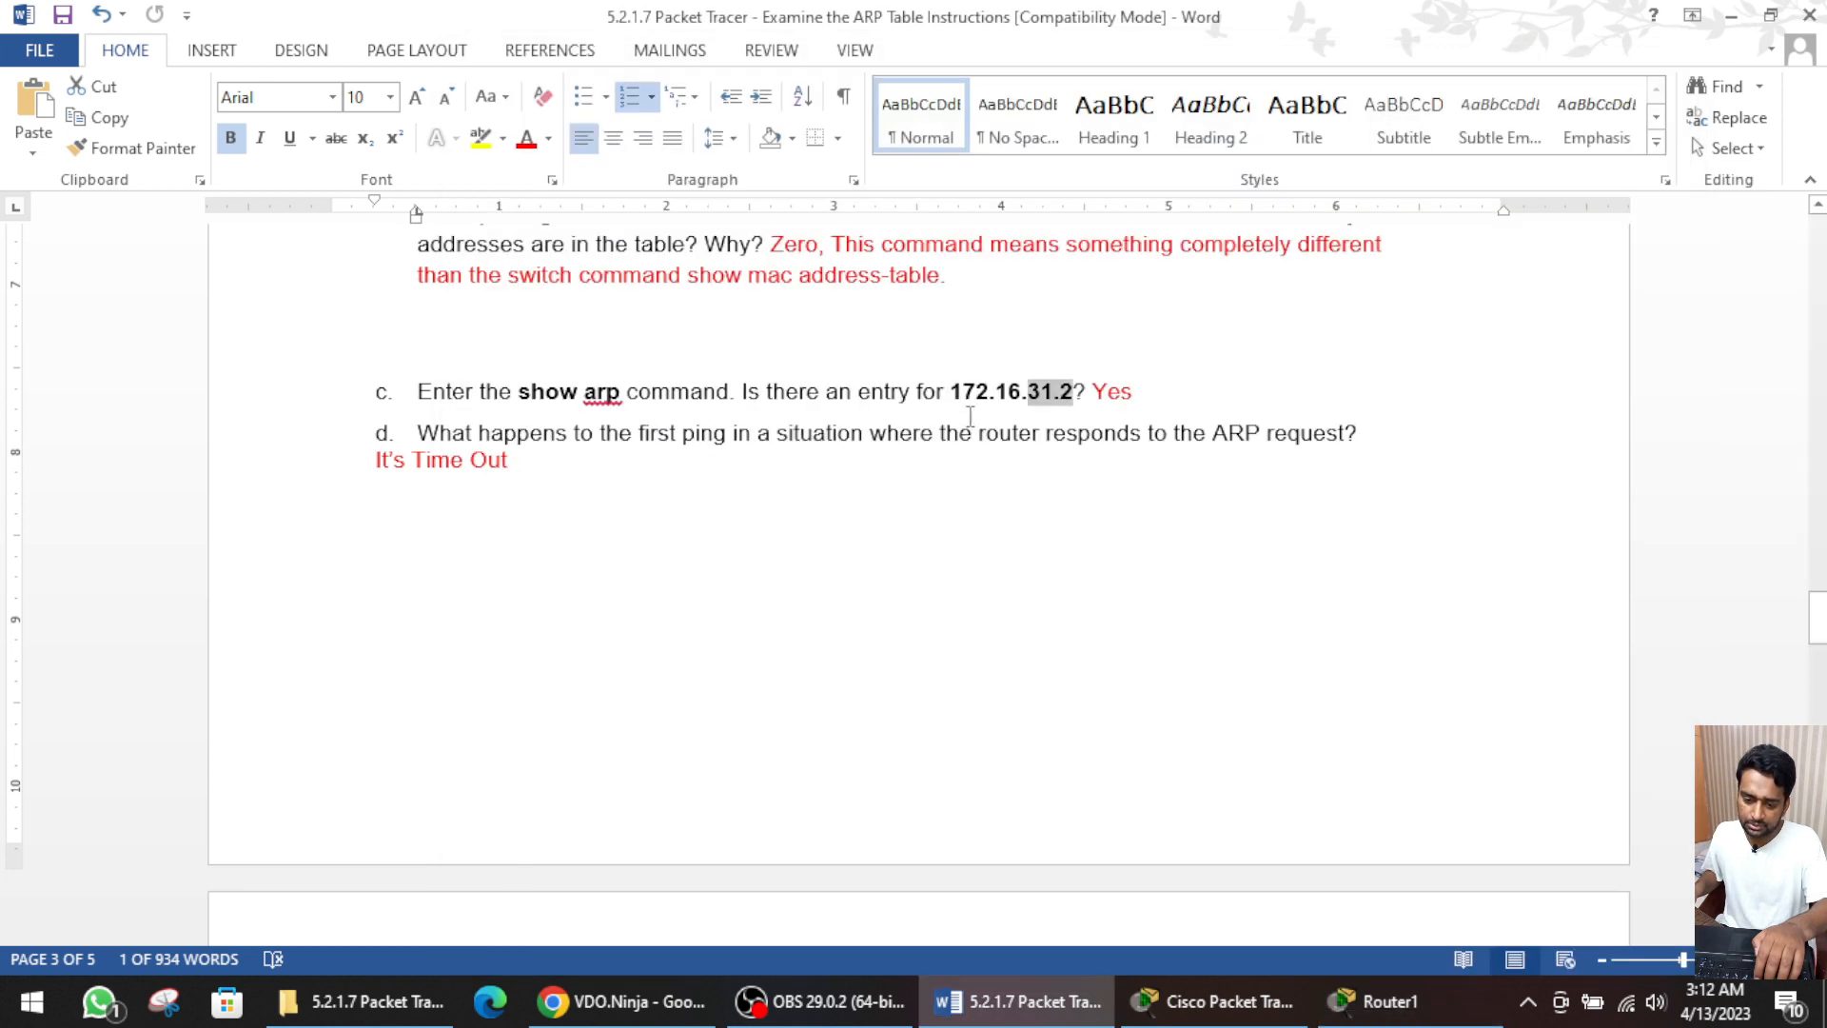
- Review the Step 2c answer and the Step 2d question and answer about the first ping when the router responds to ARP
left_click_drag(1133, 392, 1074, 391)
left_click(667, 457)
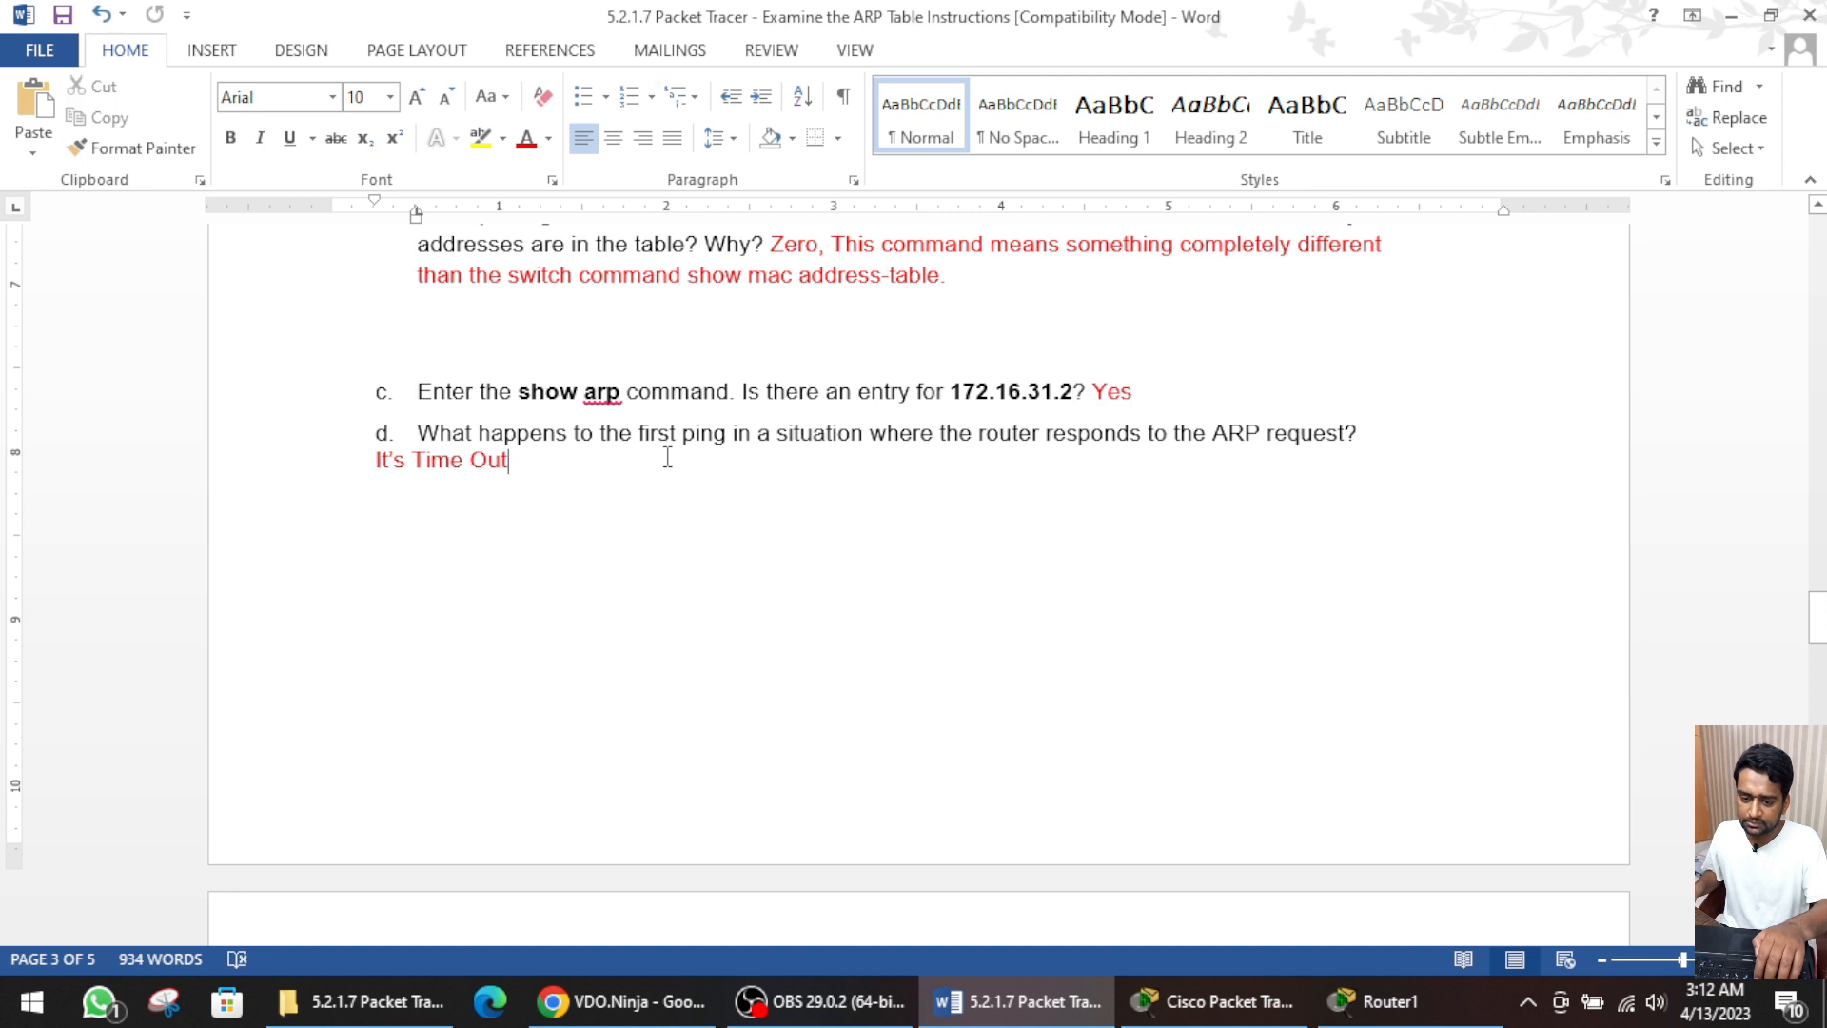
scroll(668, 457, "down", 1)
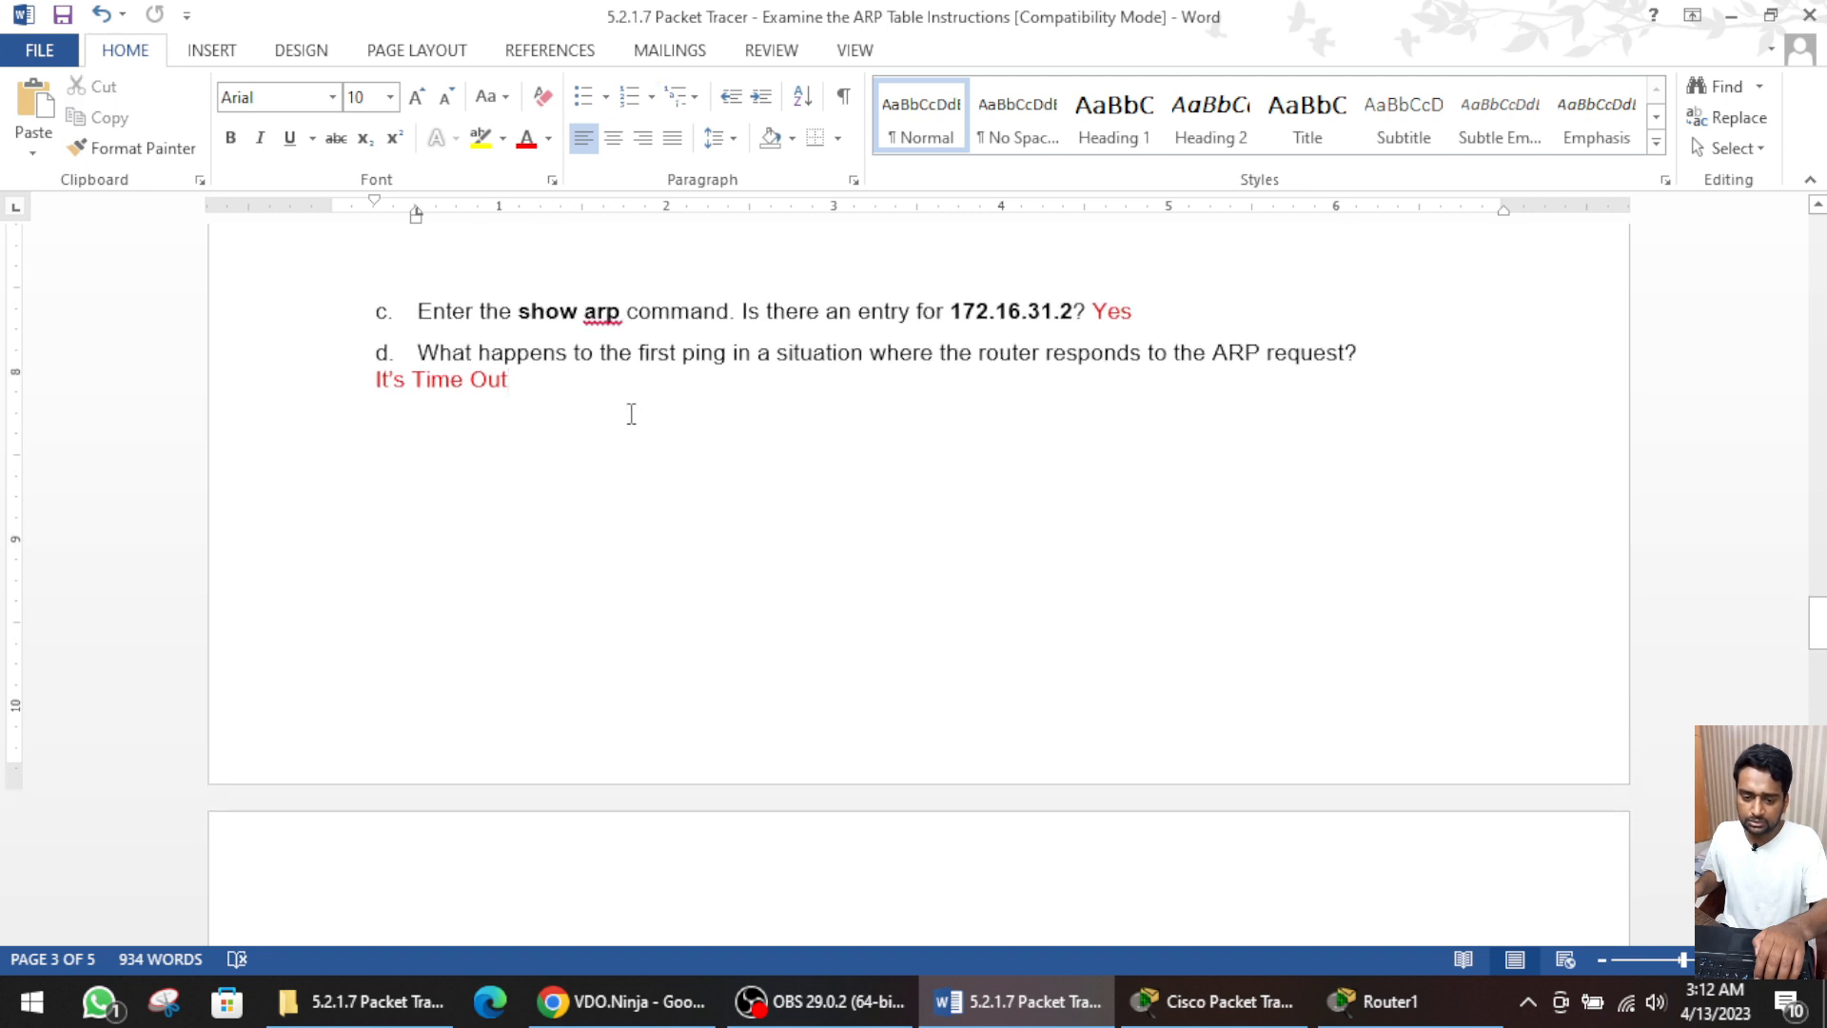
left_click_drag(594, 355, 998, 371)
left_click_drag(522, 384, 433, 376)
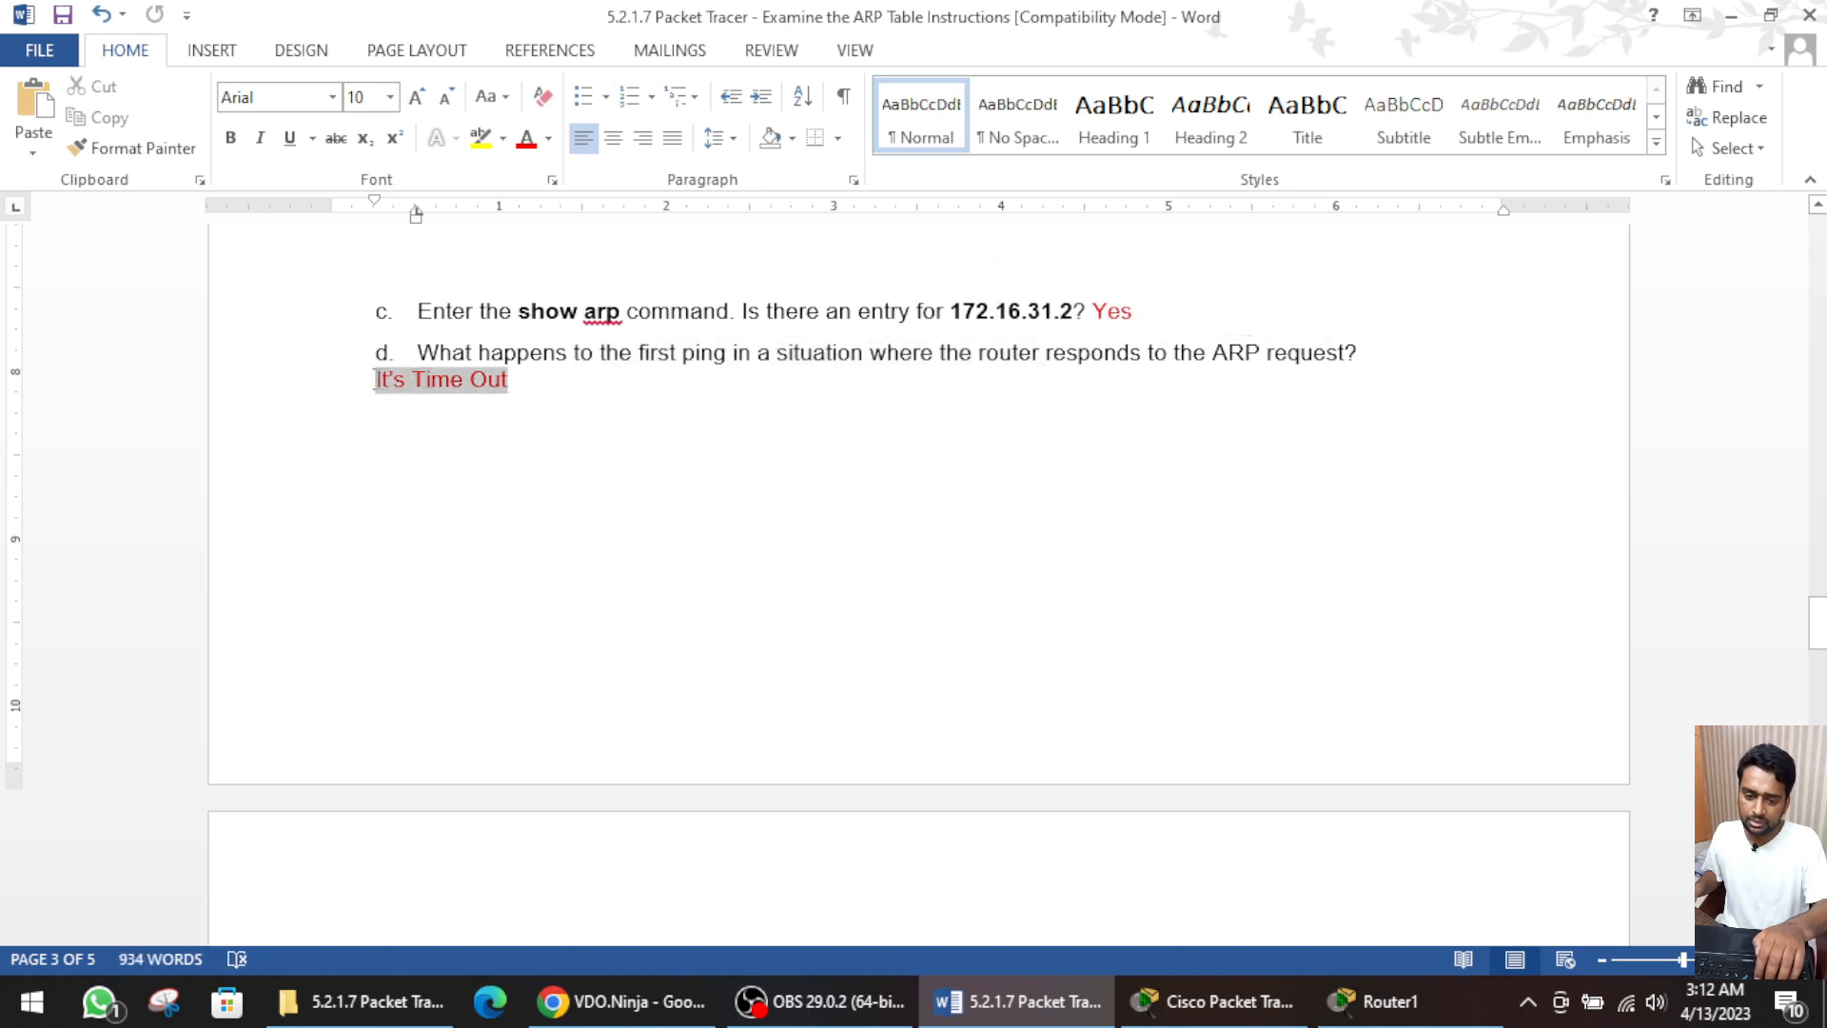
left_click(683, 443)
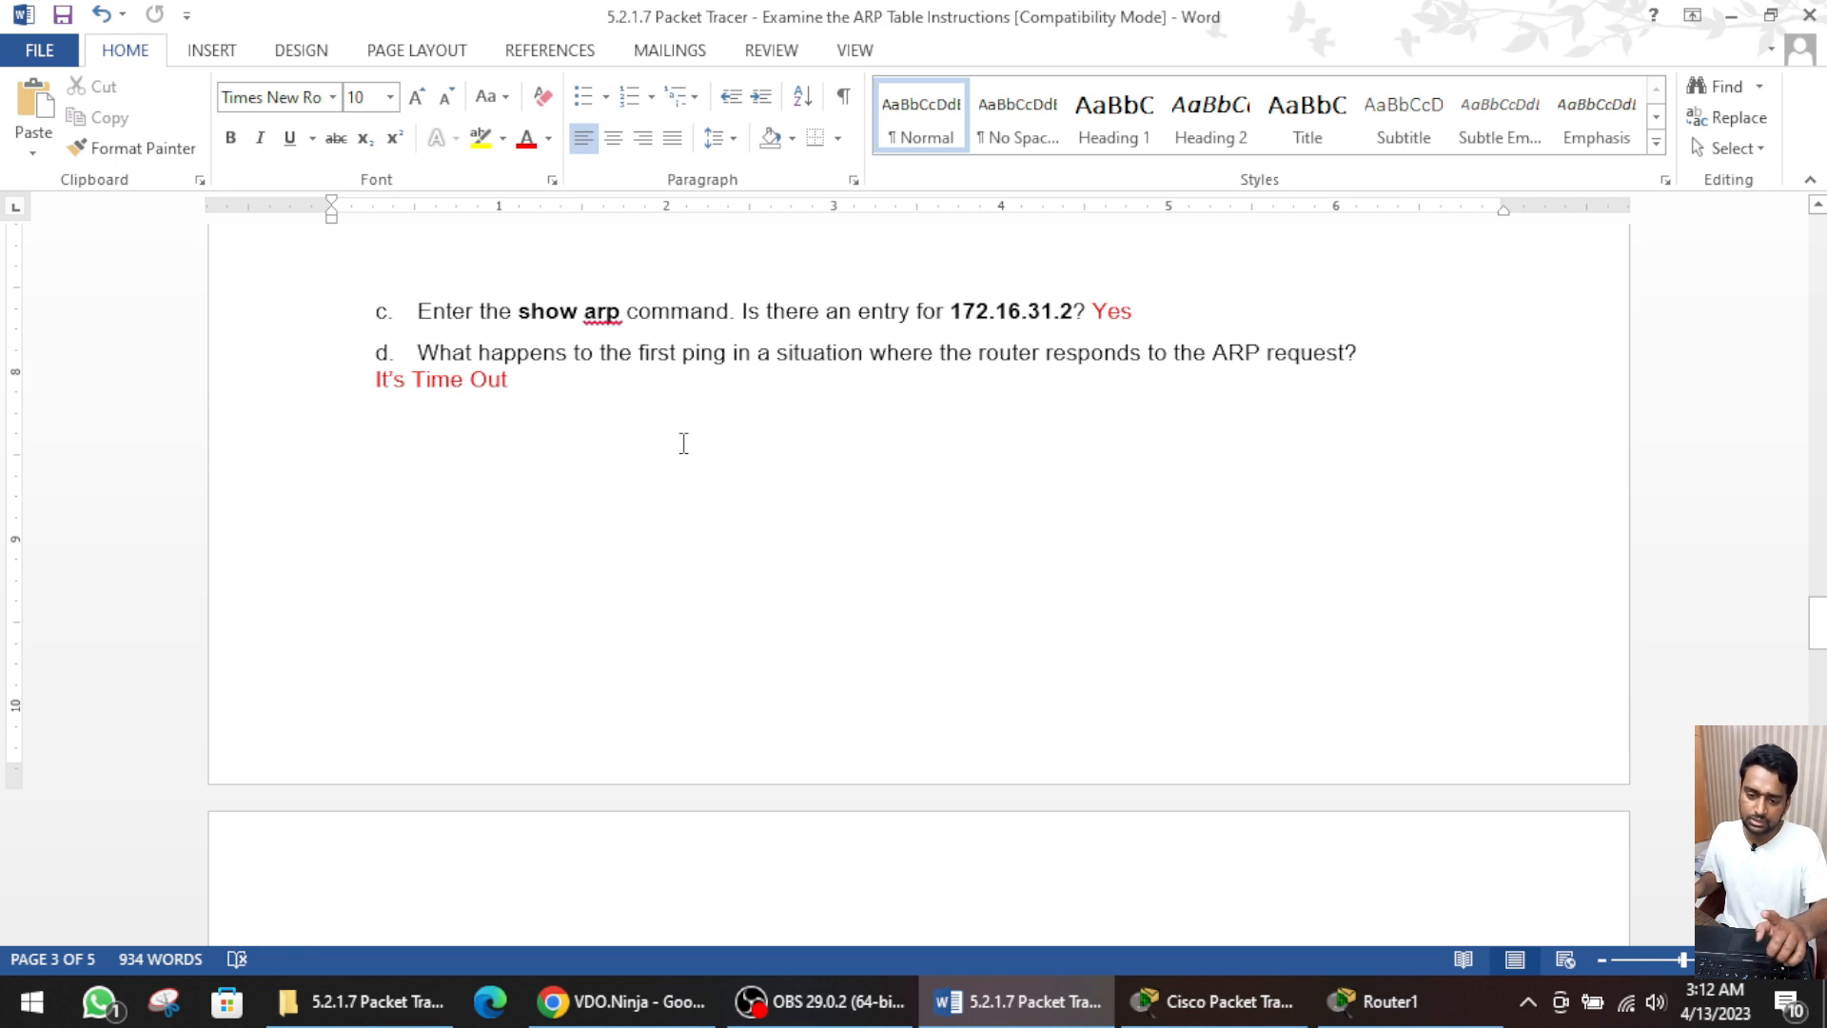
- Check the document for further instructions after Step 2d and look back over Steps 1 and 2 of Part 3
scroll(683, 443, "down", 2)
scroll(684, 443, "up", 3)
scroll(684, 443, "down", 3)
scroll(683, 443, "down", 6)
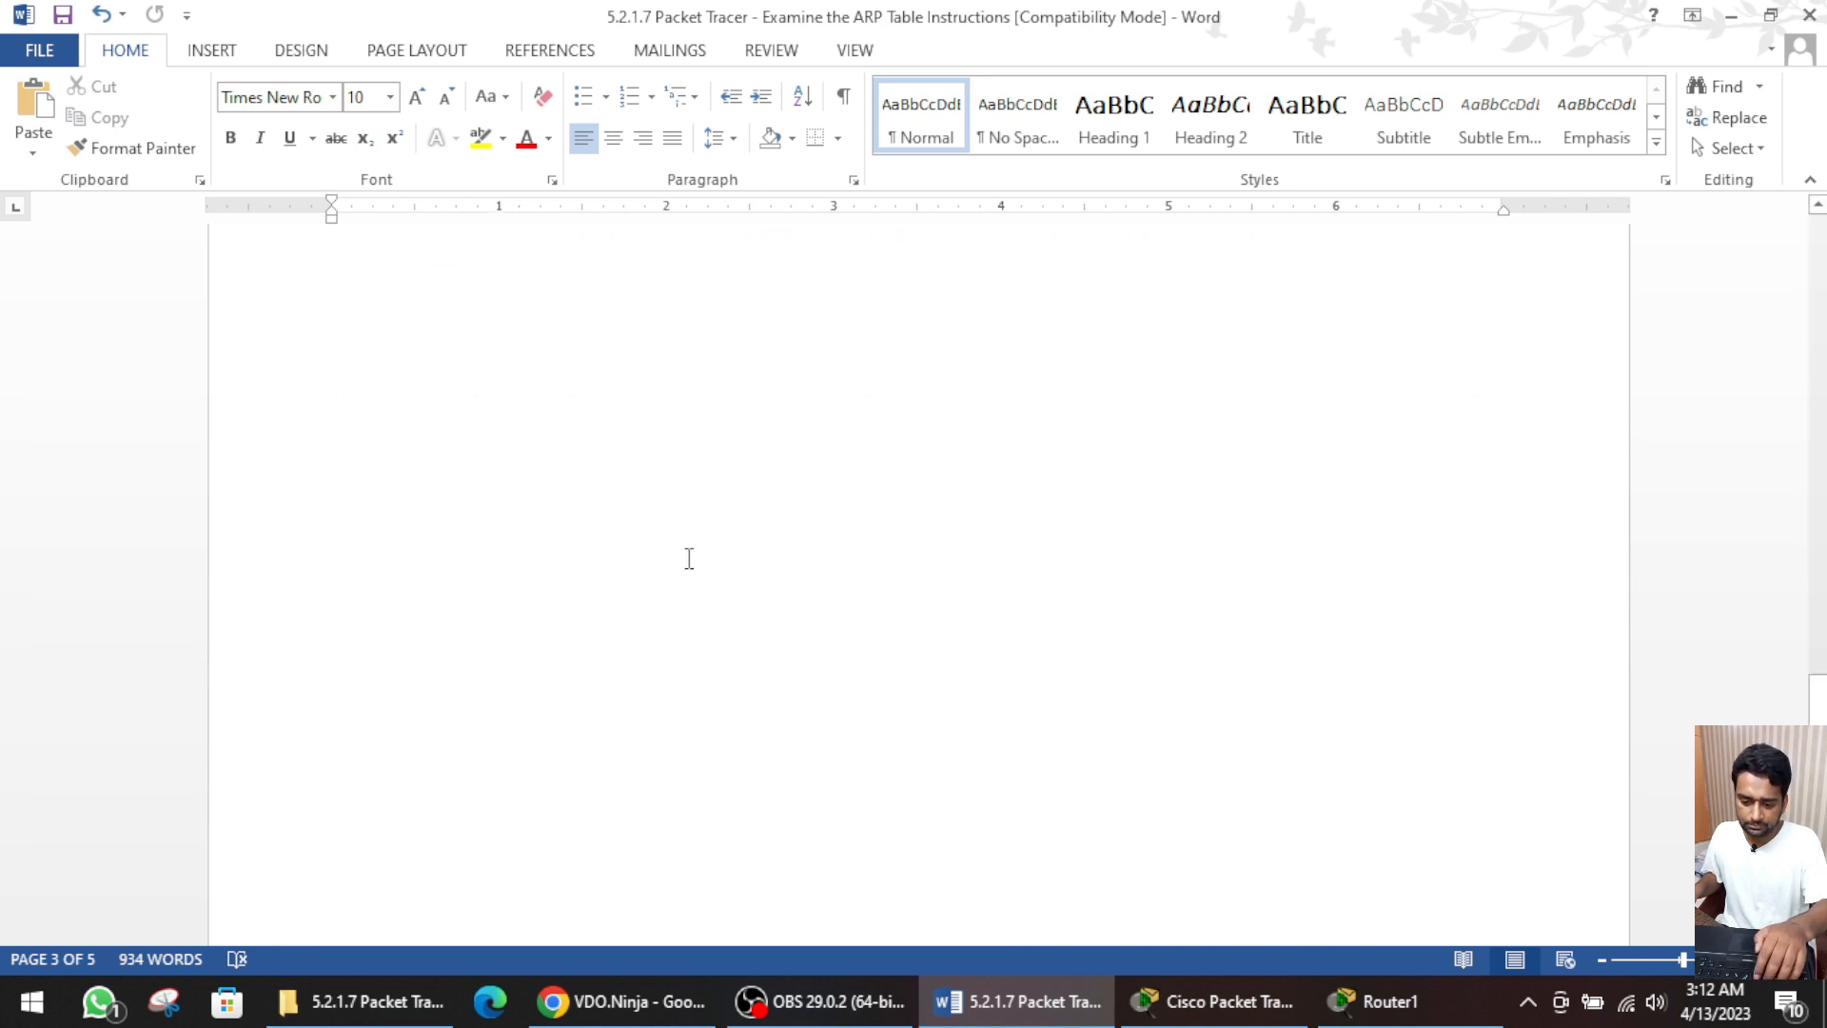
scroll(703, 663, "up", 8)
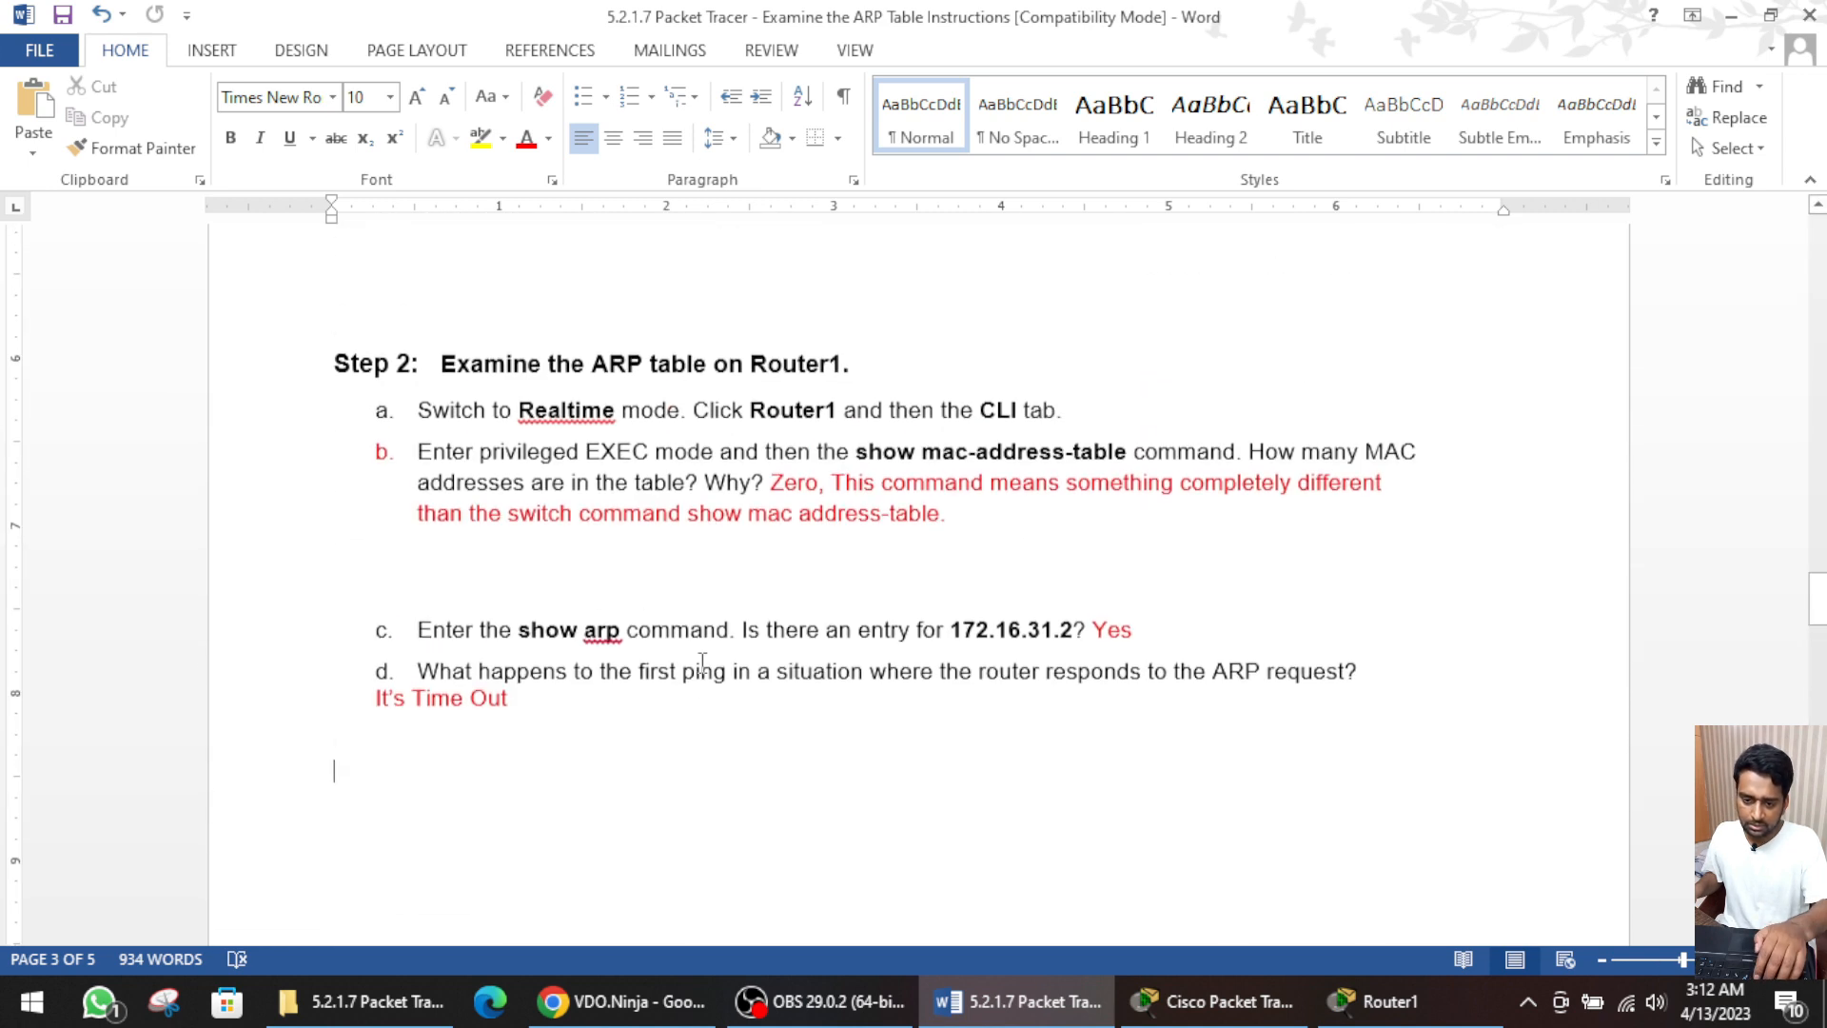
scroll(703, 663, "up", 3)
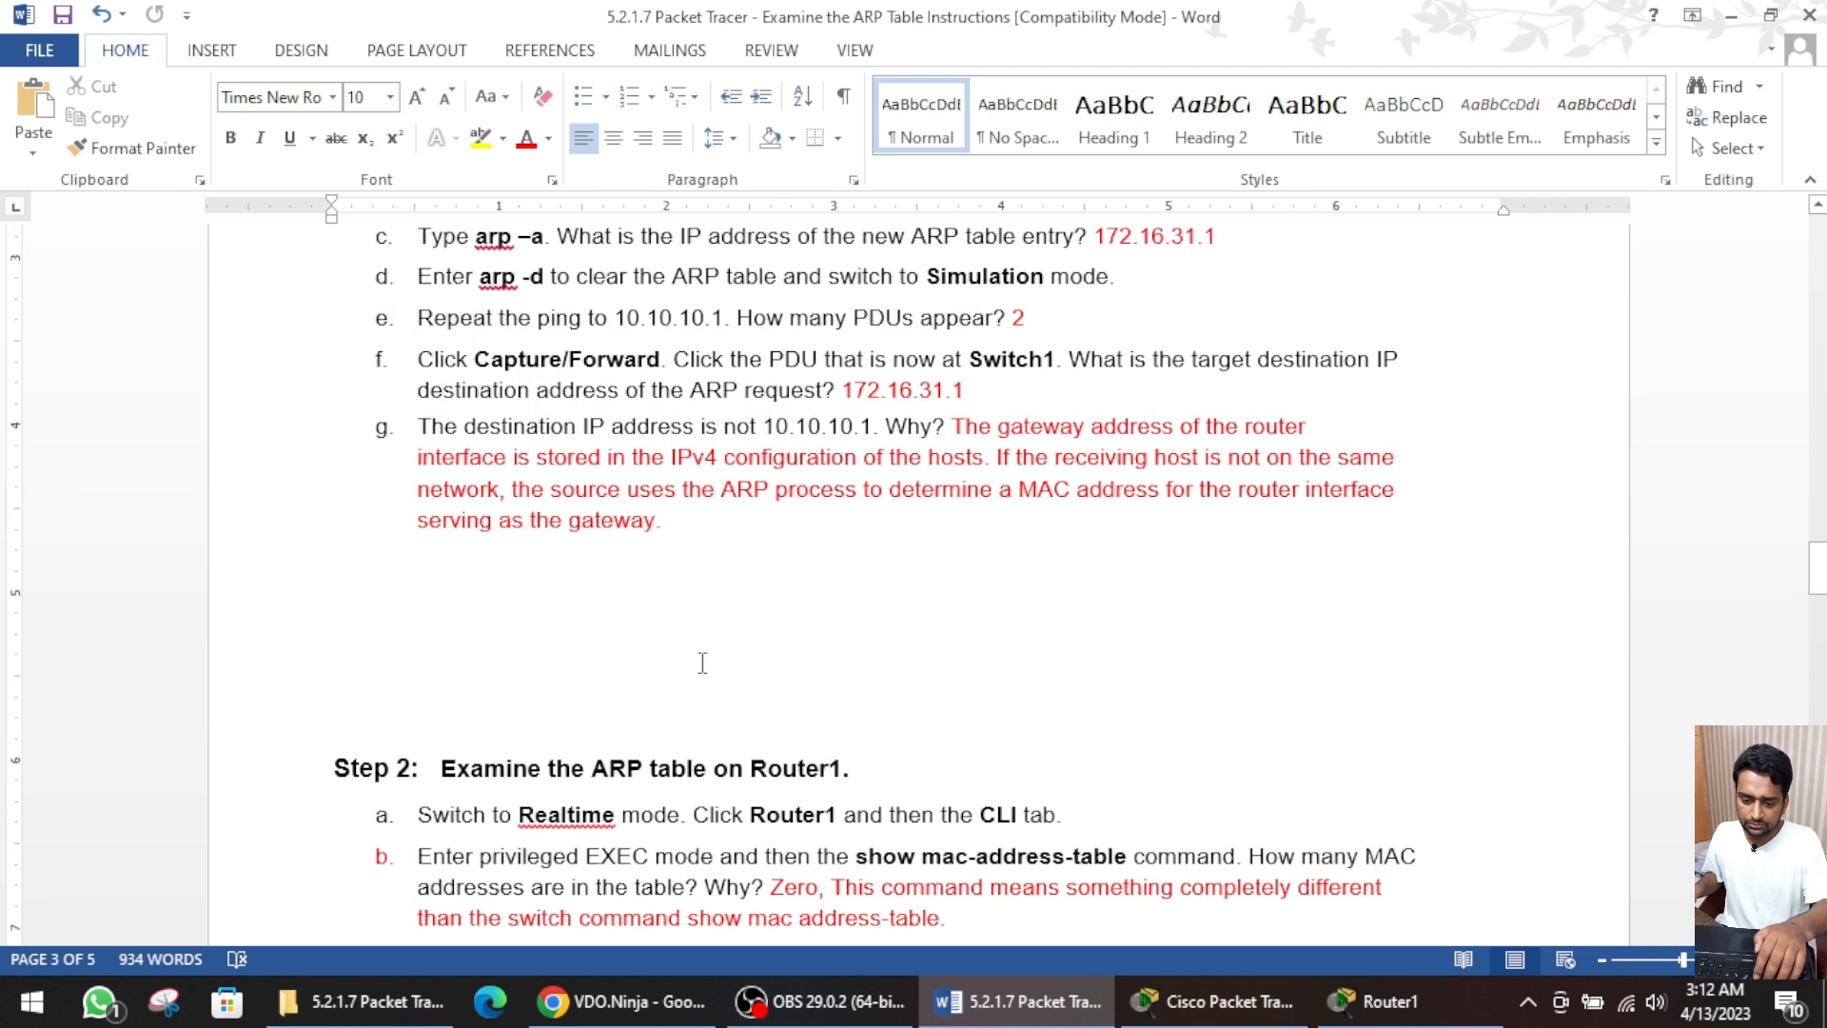